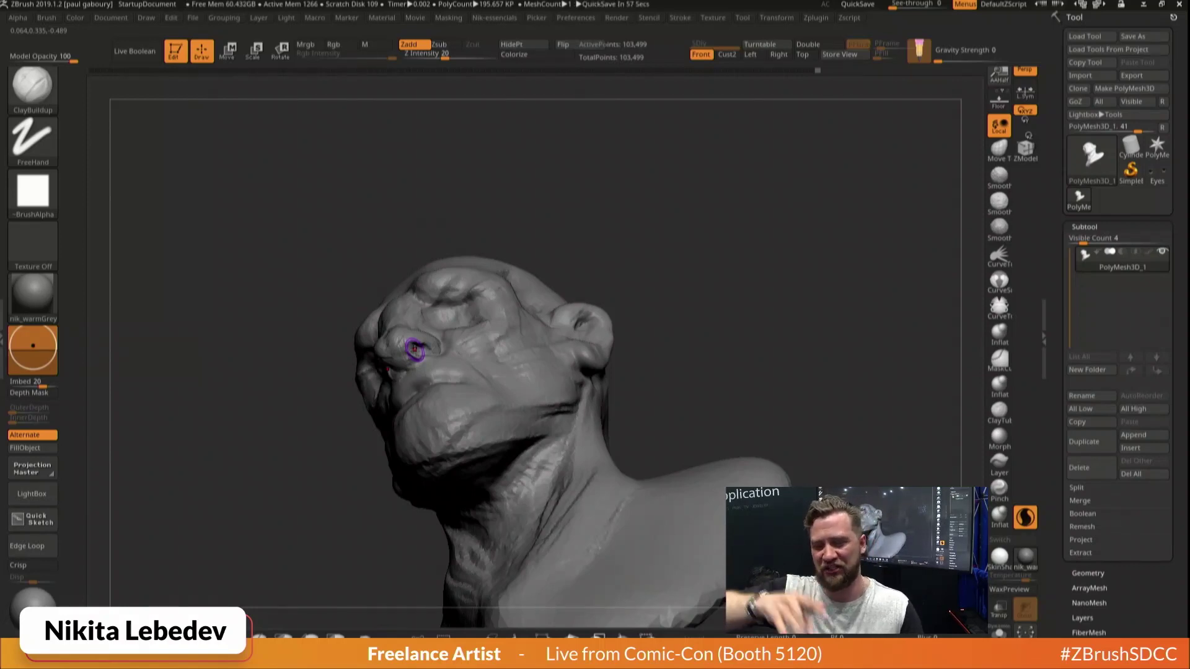
Build up the nostril and the area beside the nose on the bust with the ClayBuildup brush
left_click_drag(679, 280, 620, 362)
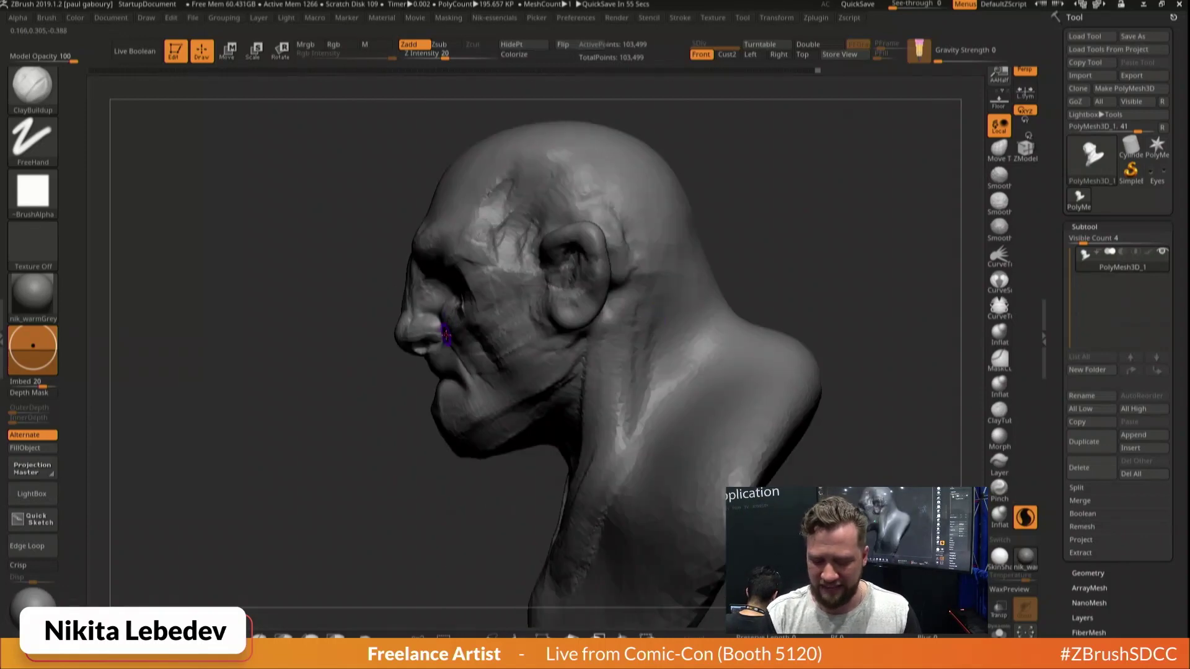
left_click_drag(445, 335, 406, 350)
mouse_move(273, 384)
left_mouse_down()
mouse_move(420, 319)
mouse_move(417, 337)
left_mouse_up()
right_click_drag(418, 337, 441, 329)
mouse_move(404, 323)
left_mouse_down()
mouse_move(396, 348)
mouse_move(412, 348)
left_mouse_up()
left_click_drag(579, 294, 526, 376)
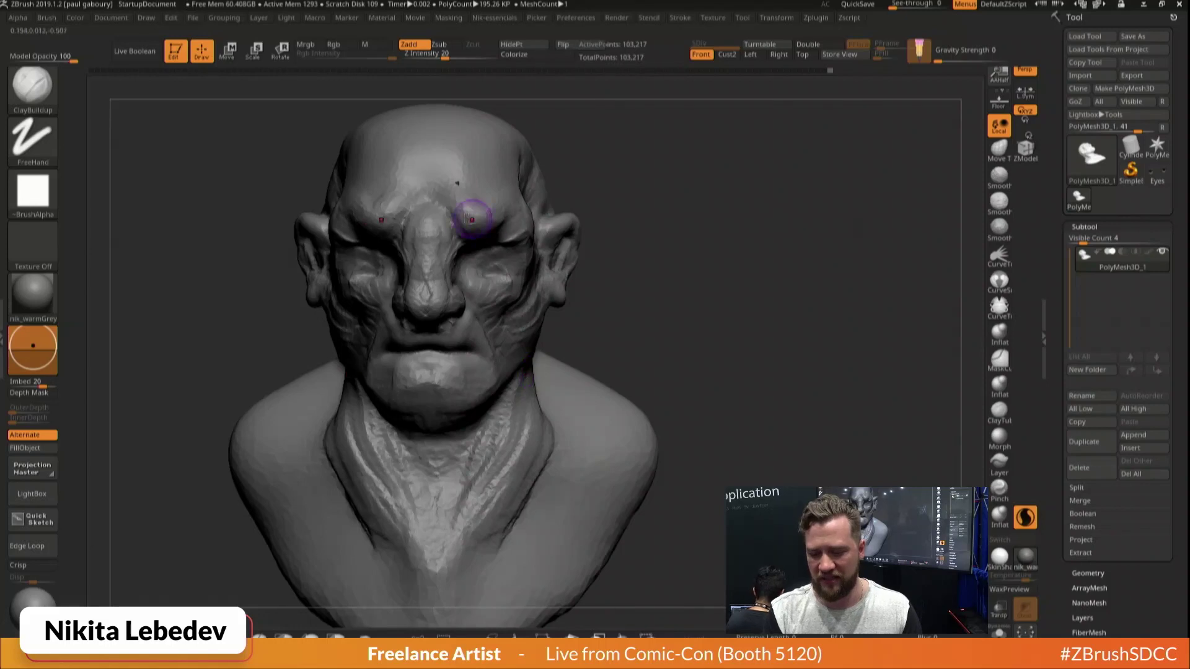
Reshape the chin and lower-face profile of the bust with the Move brush
key("b")
key("m")
key("v")
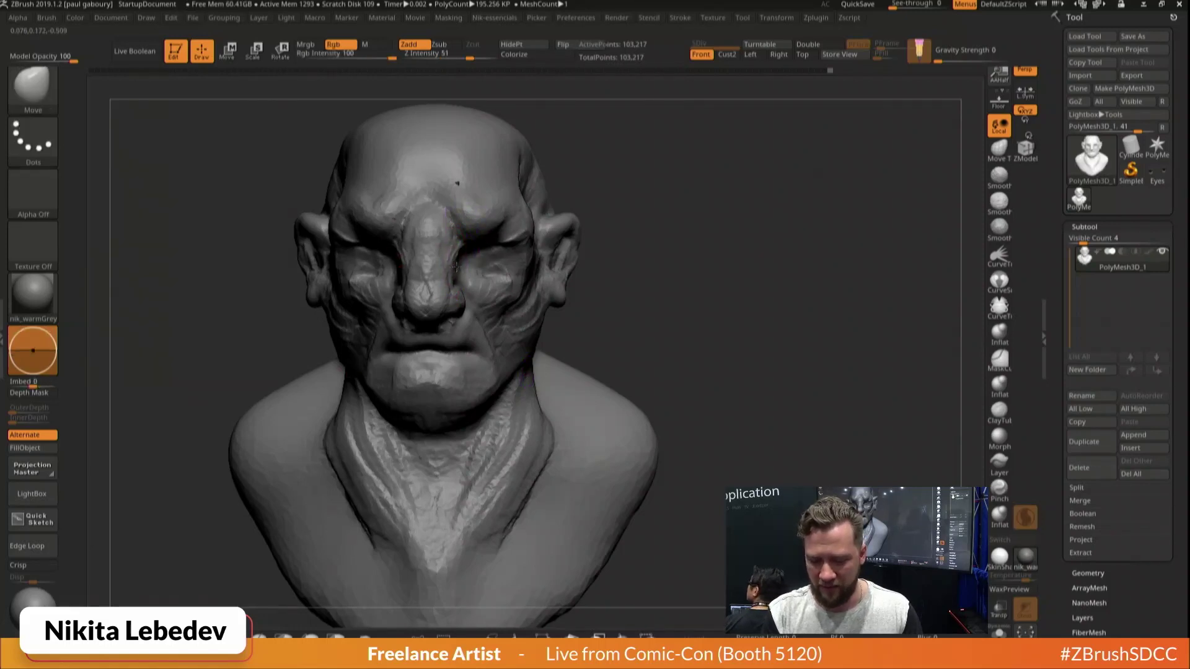
left_click_drag(638, 248, 526, 272)
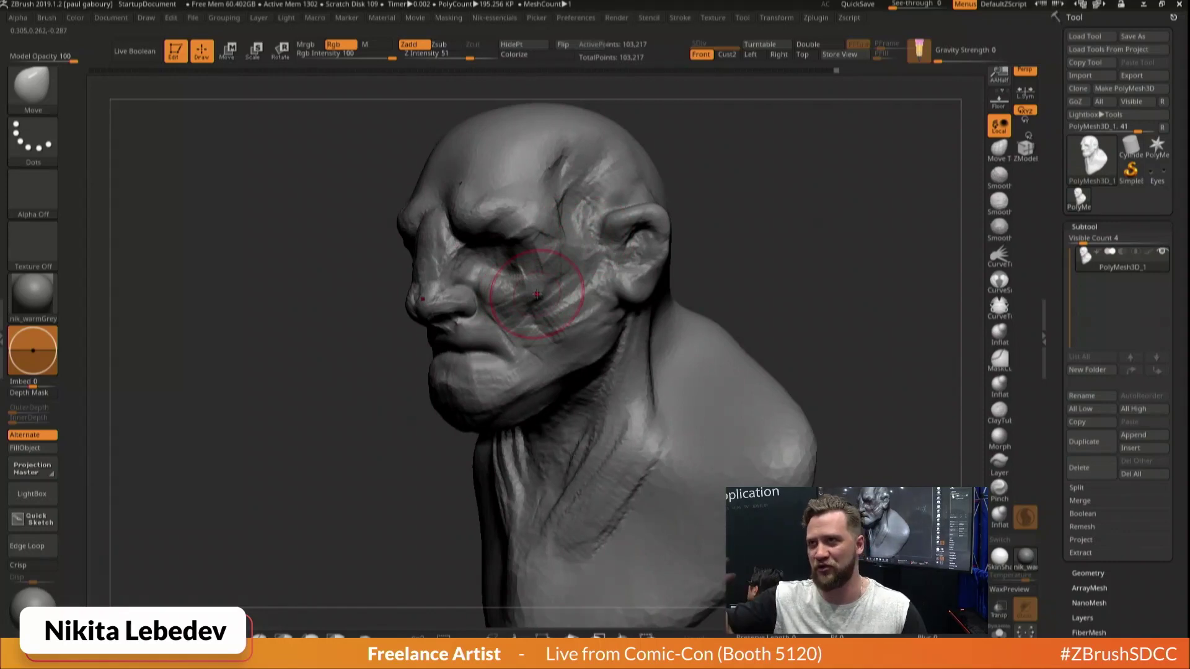
mouse_move(770, 204)
left_mouse_down()
mouse_move(761, 246)
mouse_move(726, 252)
left_mouse_up()
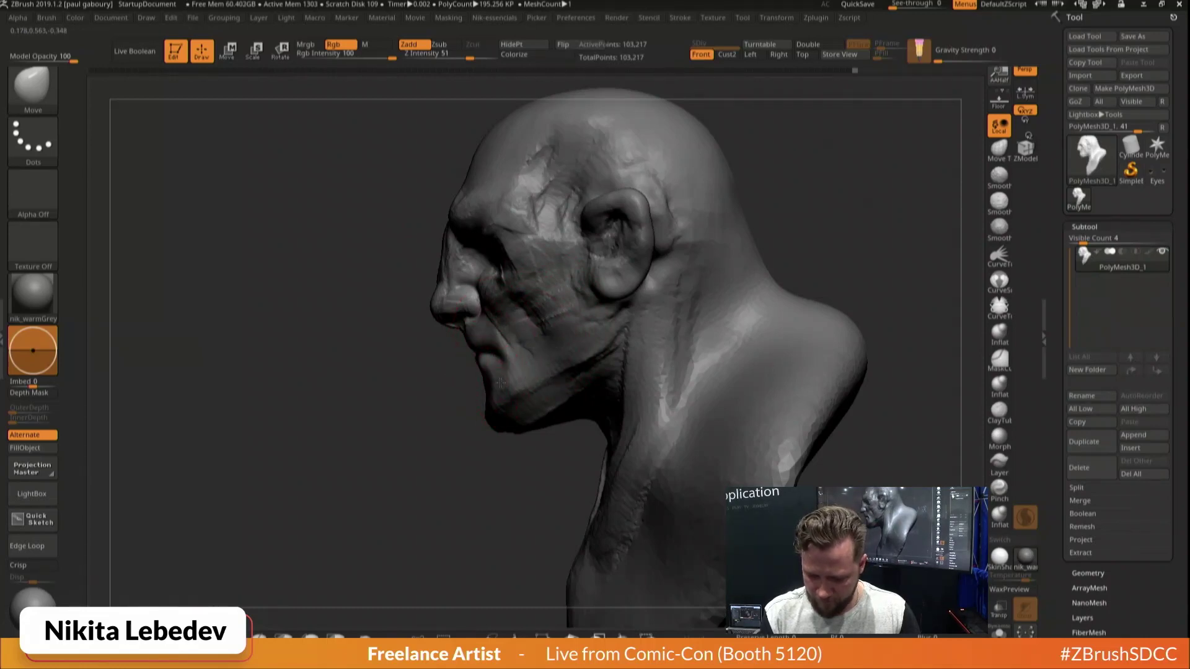
right_click_drag(595, 321, 726, 315)
Build up the lower lip, chin and jawline up to below the ear with the ClayBuildup brush
key("b")
key("c")
key("b")
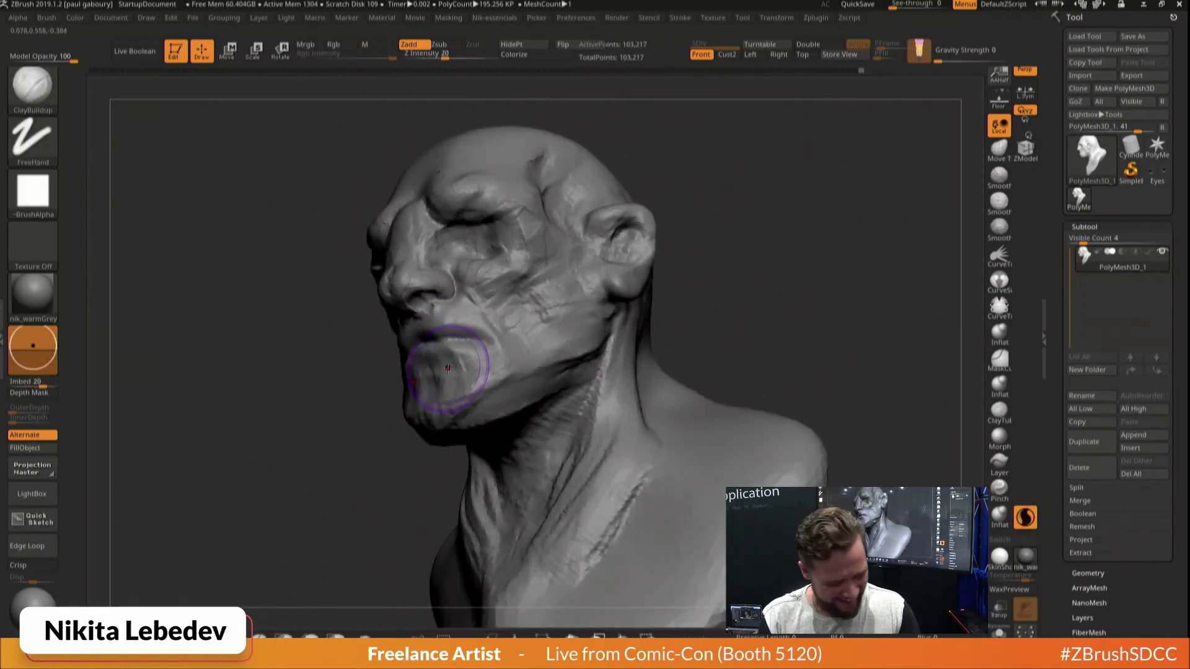
mouse_move(442, 377)
left_mouse_down()
mouse_move(455, 371)
mouse_move(485, 389)
mouse_move(435, 381)
left_mouse_up()
mouse_move(589, 353)
right_mouse_down()
mouse_move(478, 377)
mouse_move(524, 370)
right_mouse_up()
mouse_move(523, 371)
left_mouse_down()
mouse_move(471, 384)
mouse_move(610, 315)
left_mouse_up()
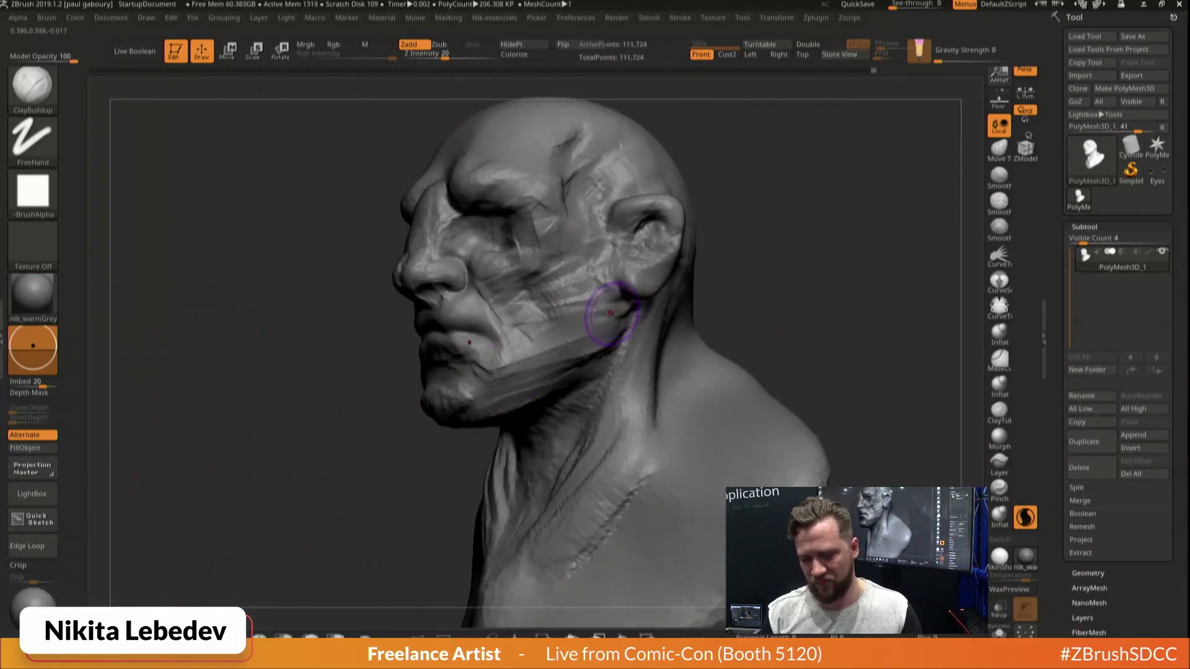
Carve the crease between the nose bridge and the inner eye corner with the DamStandard brush
right_click_drag(433, 248, 429, 158)
key("b")
key("m")
key("v")
key("b")
key("d")
key("s")
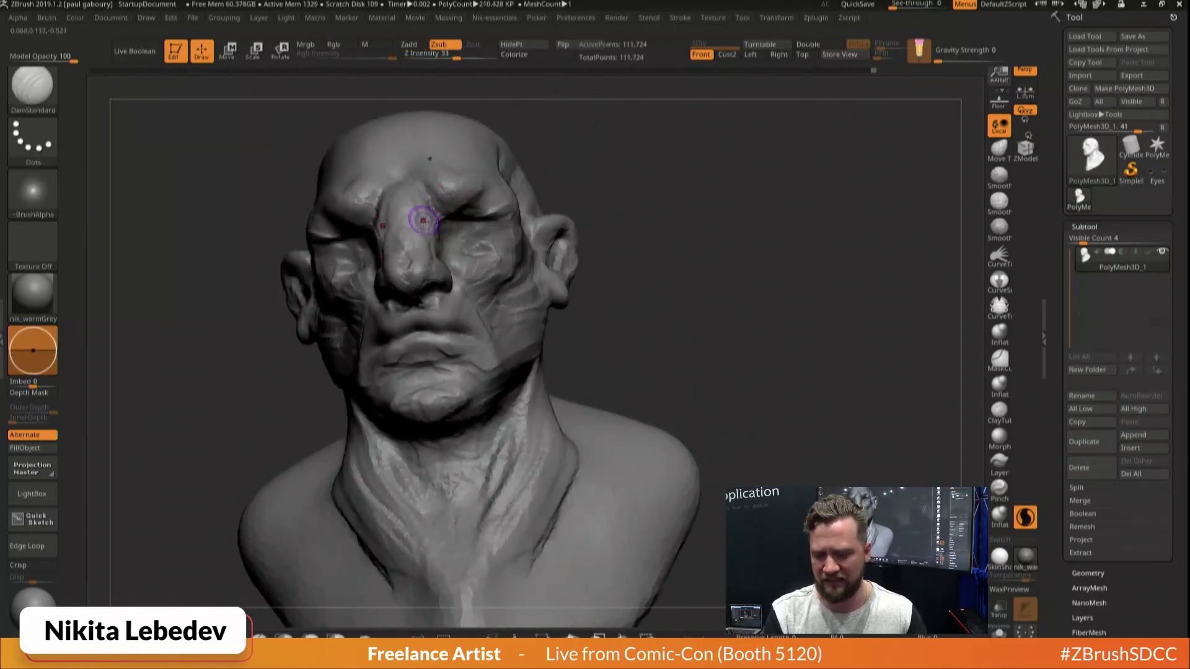
right_click_drag(422, 218, 430, 135)
left_click_drag(437, 196, 447, 221)
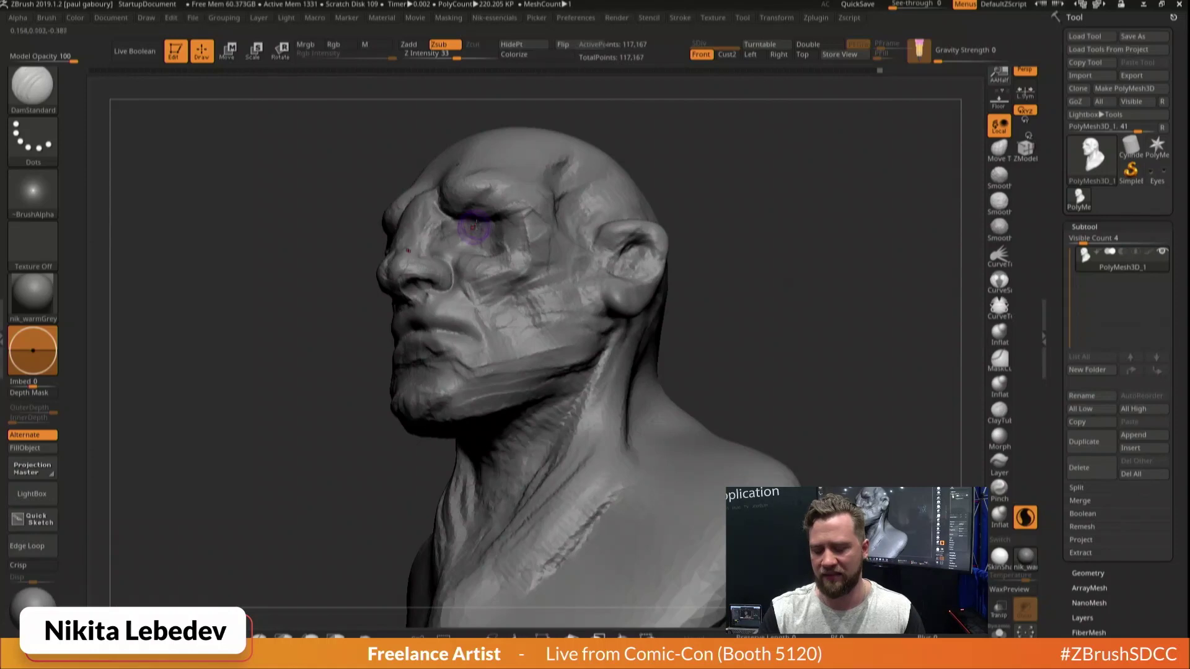
Add raised frown folds along the brow ridges above the eyes with the ClayBuildup brush
right_click_drag(473, 228, 486, 159)
key("b")
key("c")
key("b")
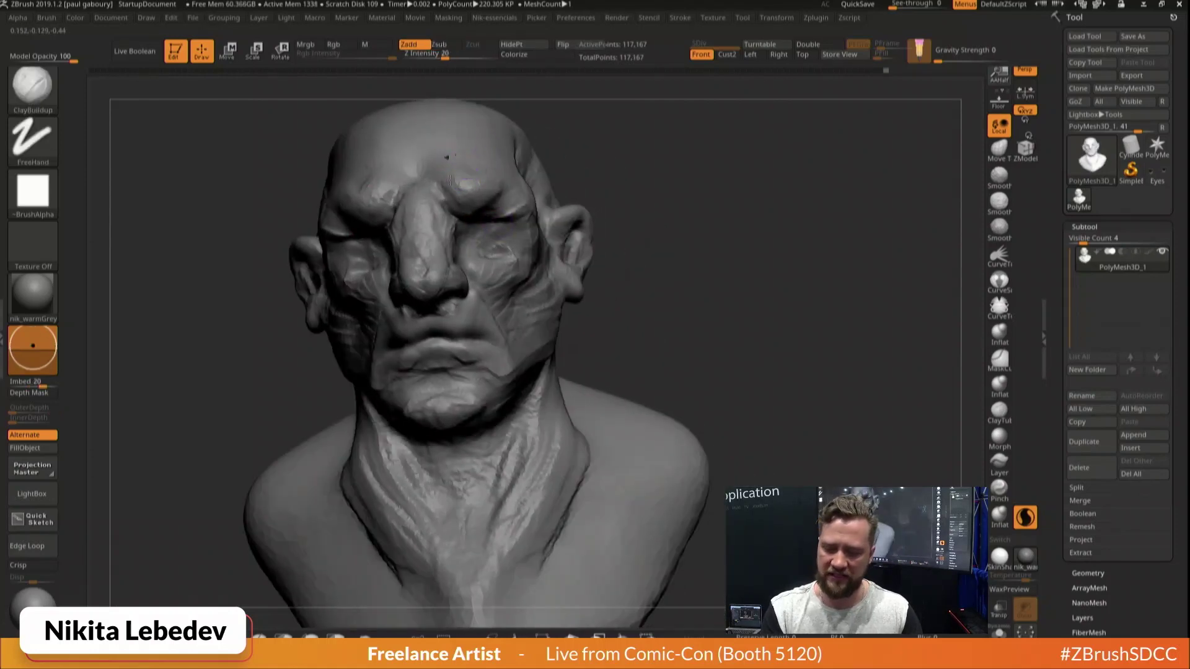
mouse_move(439, 173)
left_mouse_down()
mouse_move(500, 162)
mouse_move(498, 180)
left_mouse_up()
left_click_drag(718, 214, 708, 224)
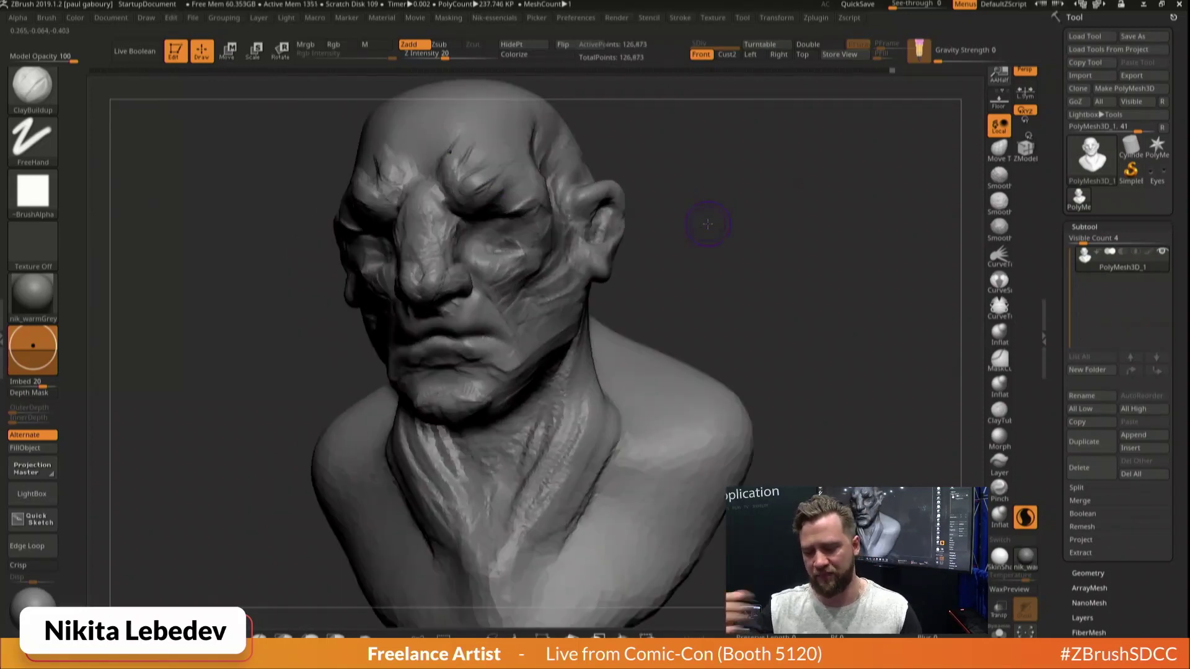
right_click_drag(707, 224, 672, 257)
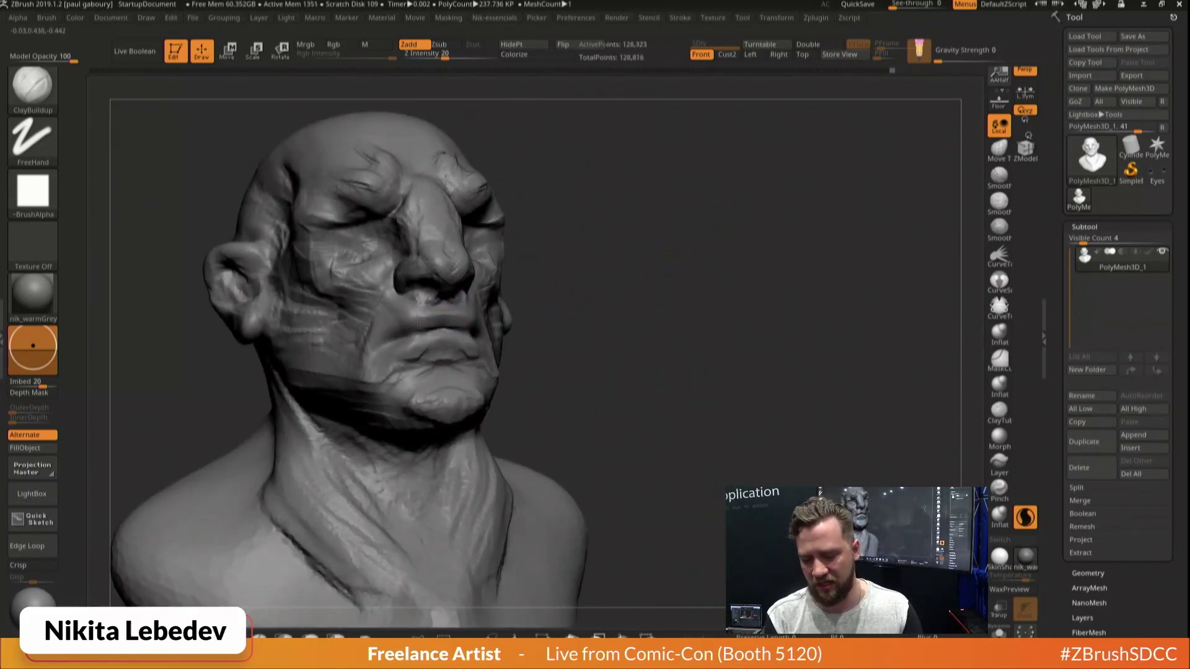
Build up the upper lip and the area between nose and mouth with the ClayBuildup brush
left_click_drag(394, 333, 393, 332)
right_click_drag(698, 322, 663, 315)
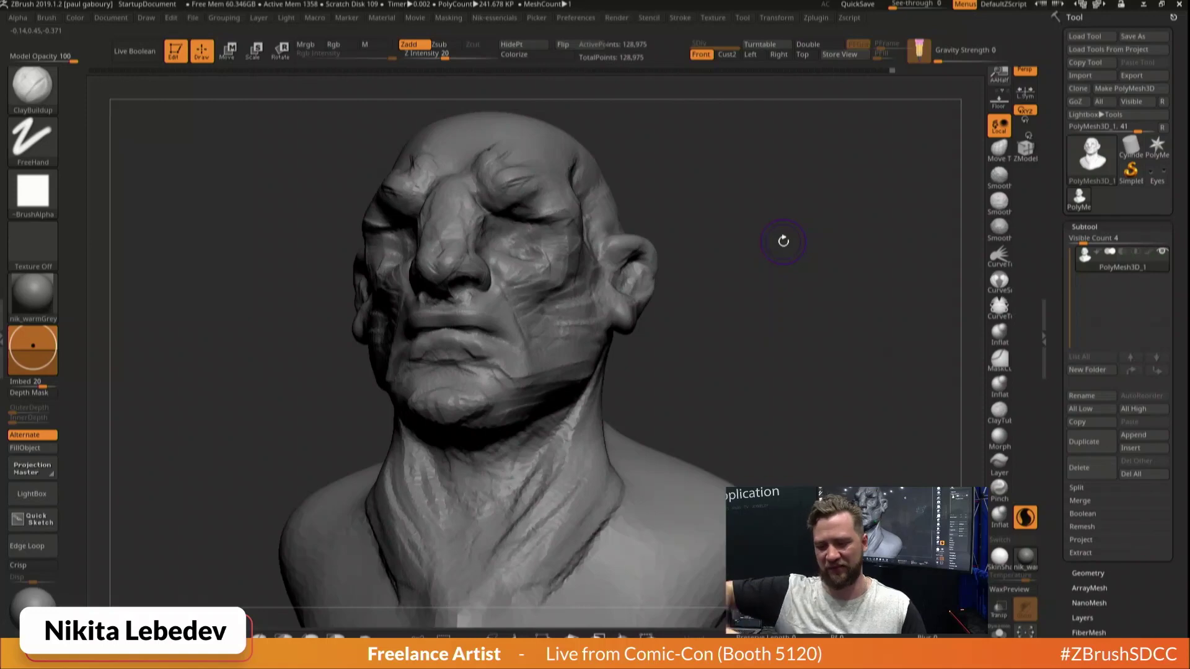
left_click_drag(777, 319, 799, 303)
left_click_drag(441, 307, 426, 311)
left_click_drag(737, 312, 799, 310)
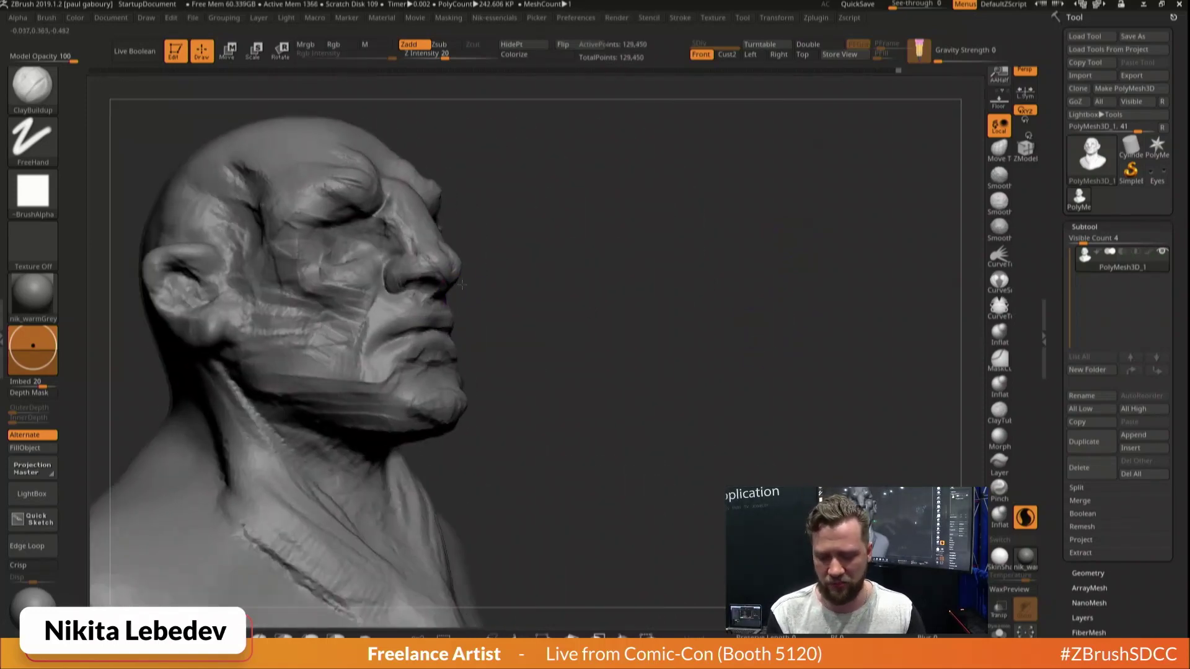
mouse_move(417, 305)
left_mouse_down()
mouse_move(428, 300)
mouse_move(383, 323)
left_mouse_up()
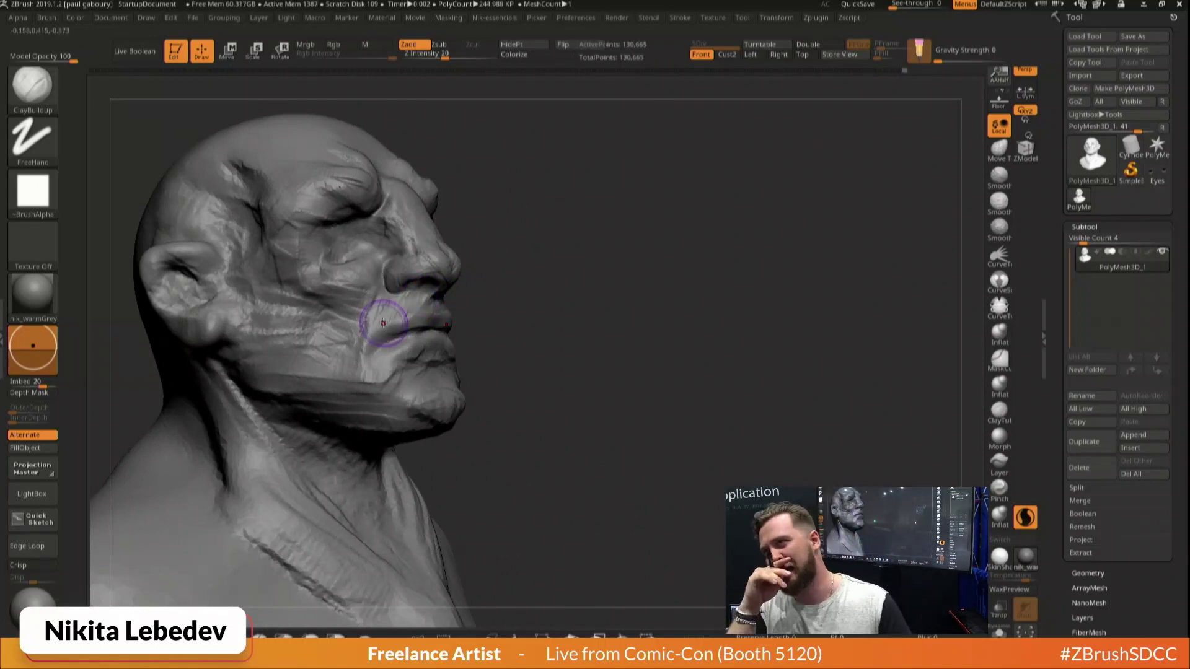
left_click_drag(673, 337, 459, 350)
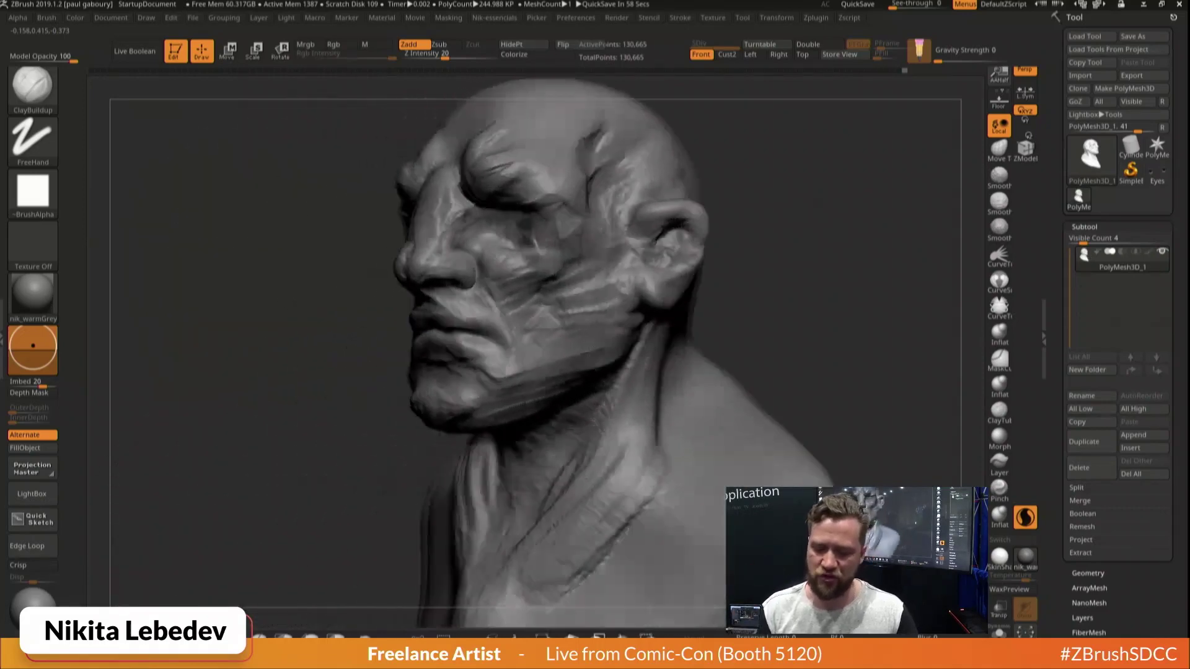
Define the line between the lips using the DamStandard and Standard brushes
right_click_drag(535, 324, 582, 263)
key("b")
key("d")
key("s")
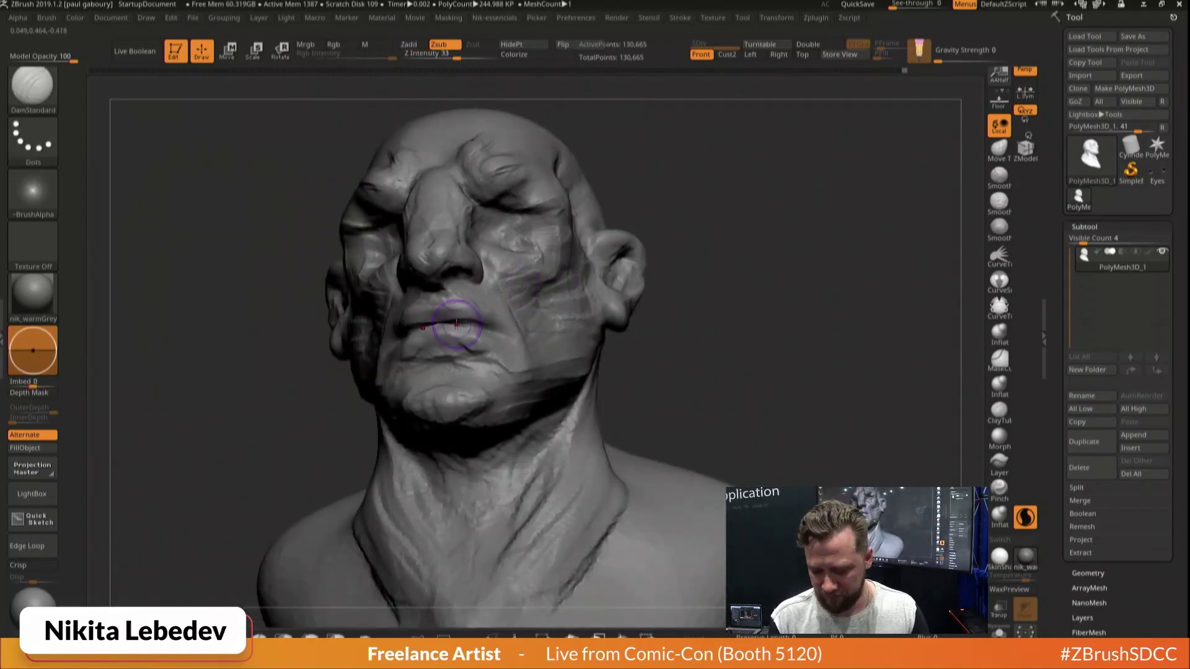
key("b")
key("s")
key("t")
left_click_drag(425, 325, 457, 323)
Build up the nasolabial fold and the fleshy area around the mouth corner with the ClayBuildup brush
mouse_move(551, 291)
right_mouse_down()
mouse_move(466, 321)
mouse_move(446, 296)
right_mouse_up()
key("b")
key("c")
key("b")
key("super")
mouse_move(473, 293)
left_mouse_down()
mouse_move(526, 274)
mouse_move(488, 315)
left_mouse_up()
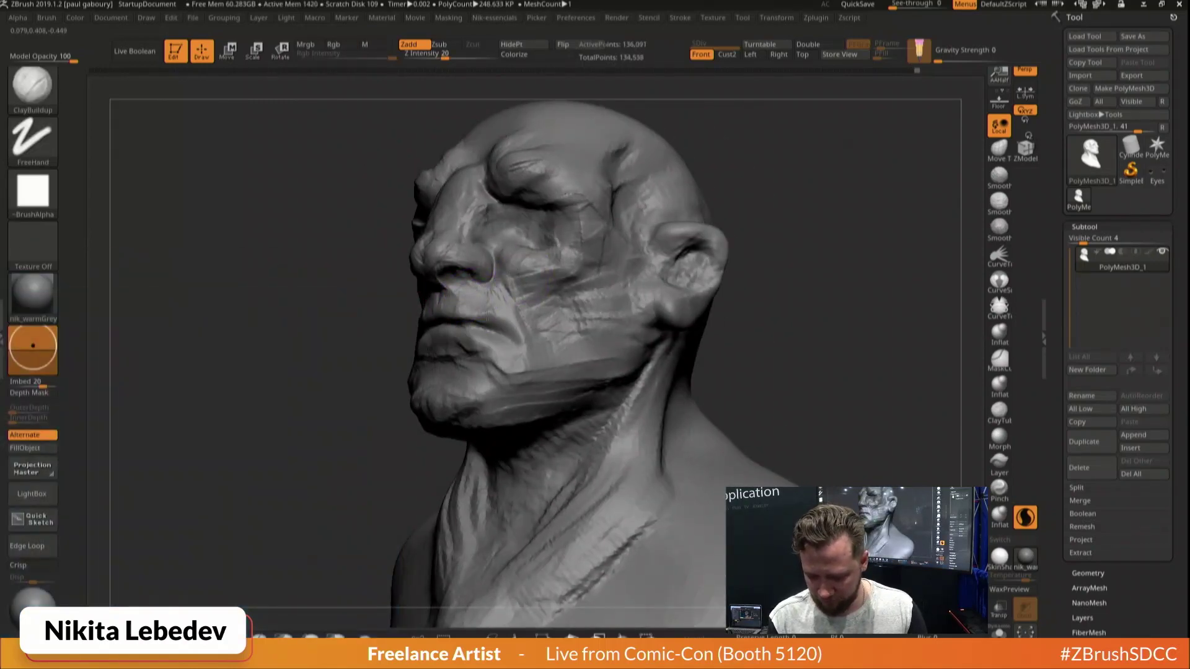
mouse_move(526, 339)
right_mouse_down()
mouse_move(528, 326)
mouse_move(505, 358)
right_mouse_up()
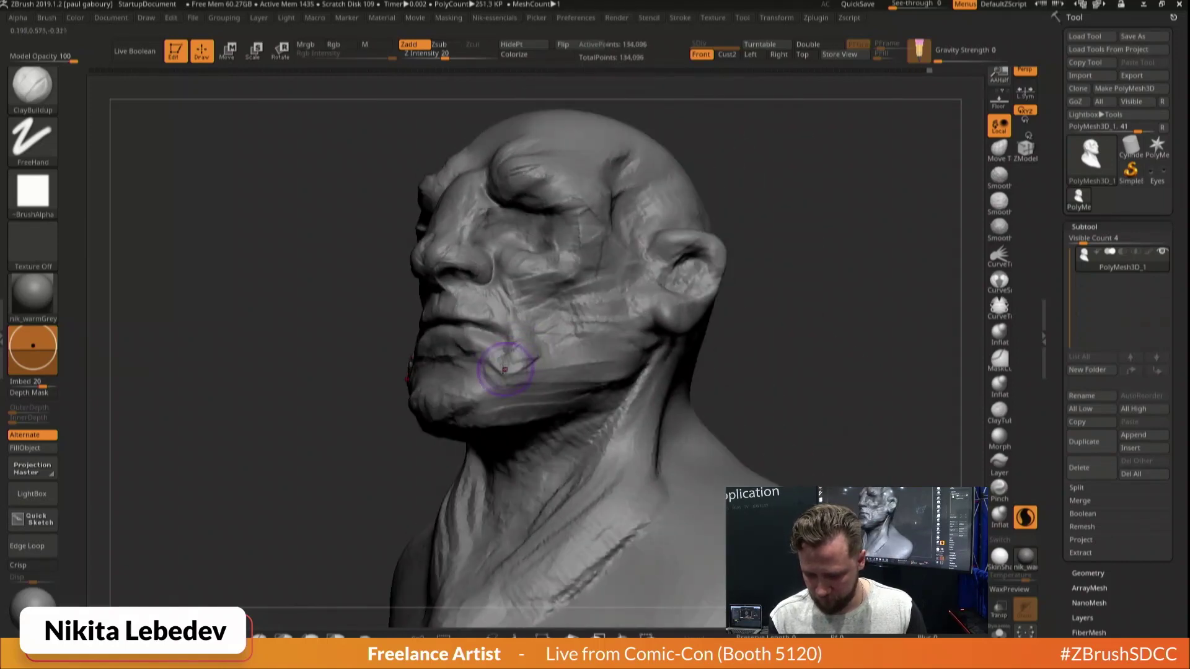
mouse_move(483, 361)
left_mouse_down()
mouse_move(505, 361)
mouse_move(526, 328)
left_mouse_up()
left_click_drag(500, 248, 510, 260)
Carve the crease beside the nostril with DamStandard and refine the neighbouring cheek with the Standard brush
key("b")
key("d")
key("s")
right_click_drag(493, 232, 489, 249)
left_click_drag(494, 259, 498, 271)
key("b")
key("s")
key("t")
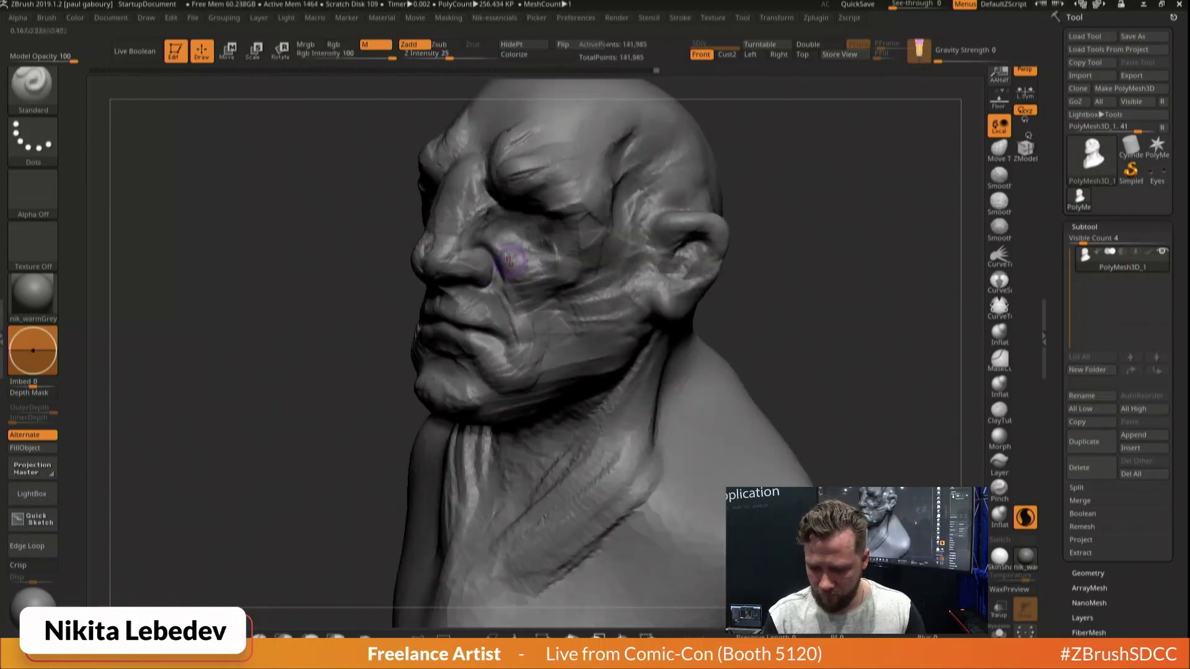
right_click_drag(510, 227, 481, 203)
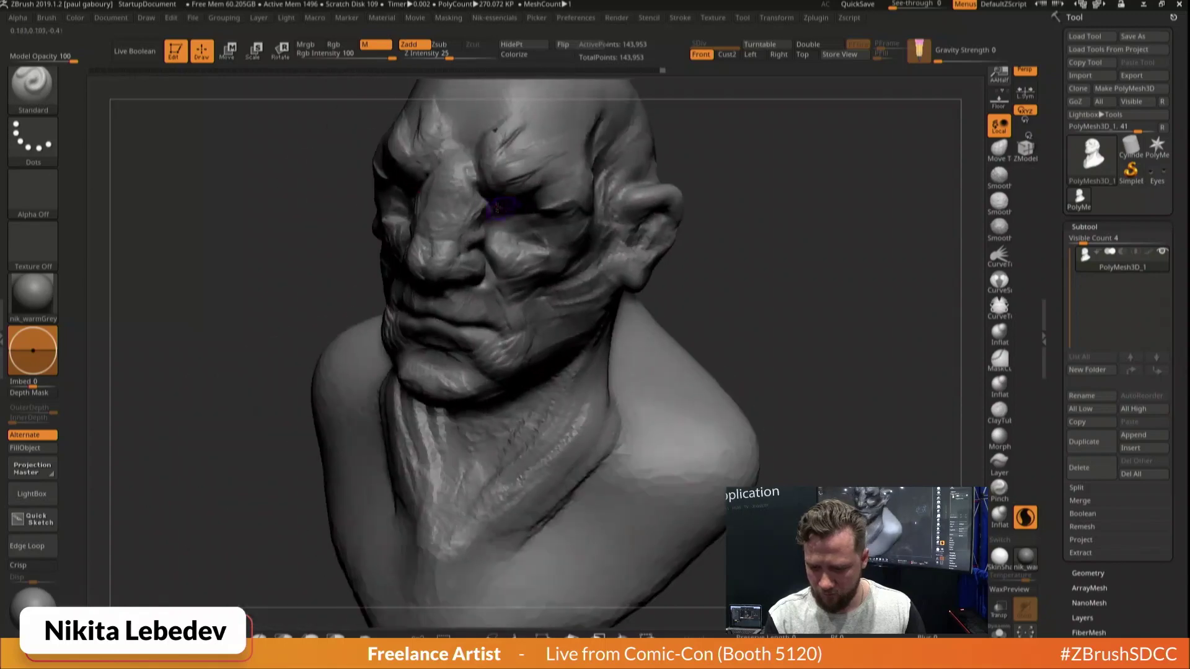
Build up the inner eye corners and the furrows between the brows with ClayBuildup, undoing the last action
key("b")
key("c")
key("b")
left_click_drag(472, 205, 486, 206)
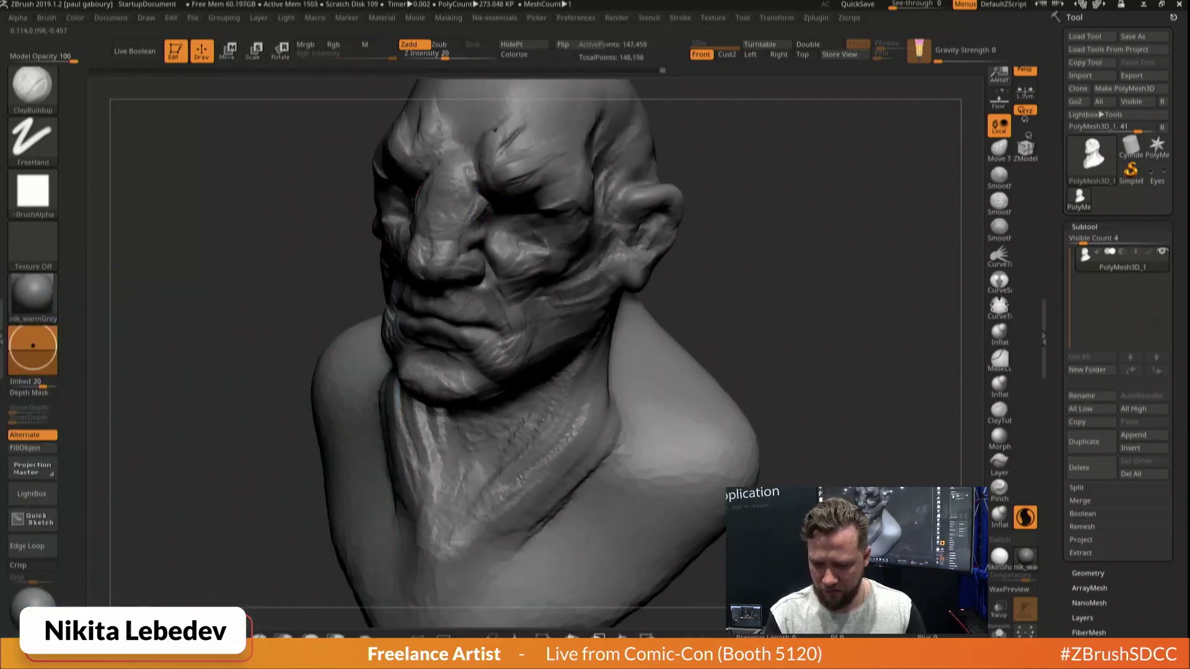
right_click_drag(482, 199, 509, 162)
mouse_move(463, 129)
left_mouse_down()
mouse_move(456, 151)
mouse_move(482, 127)
mouse_move(477, 159)
mouse_move(480, 118)
left_mouse_up()
right_click_drag(480, 119, 490, 162)
left_click_drag(573, 196, 736, 159)
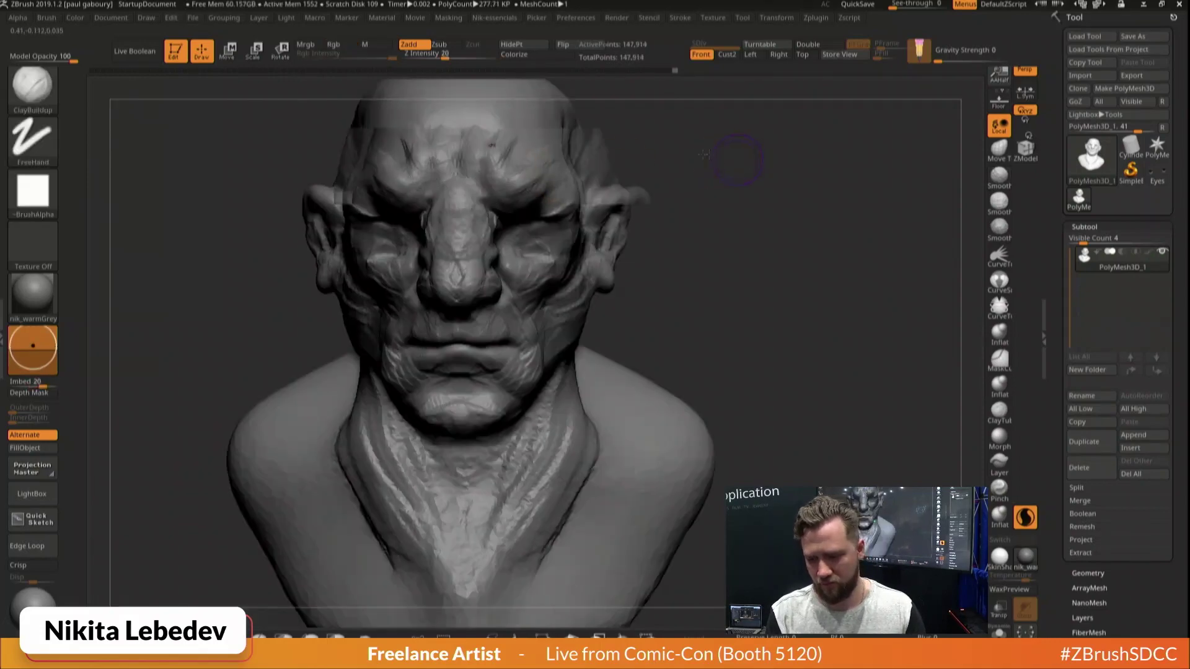
key("ctrl+z")
Rework the eye sockets and under-eye area with ClayBuildup and smooth the surface
right_click_drag(736, 159, 684, 133)
right_click_drag(545, 197, 542, 214)
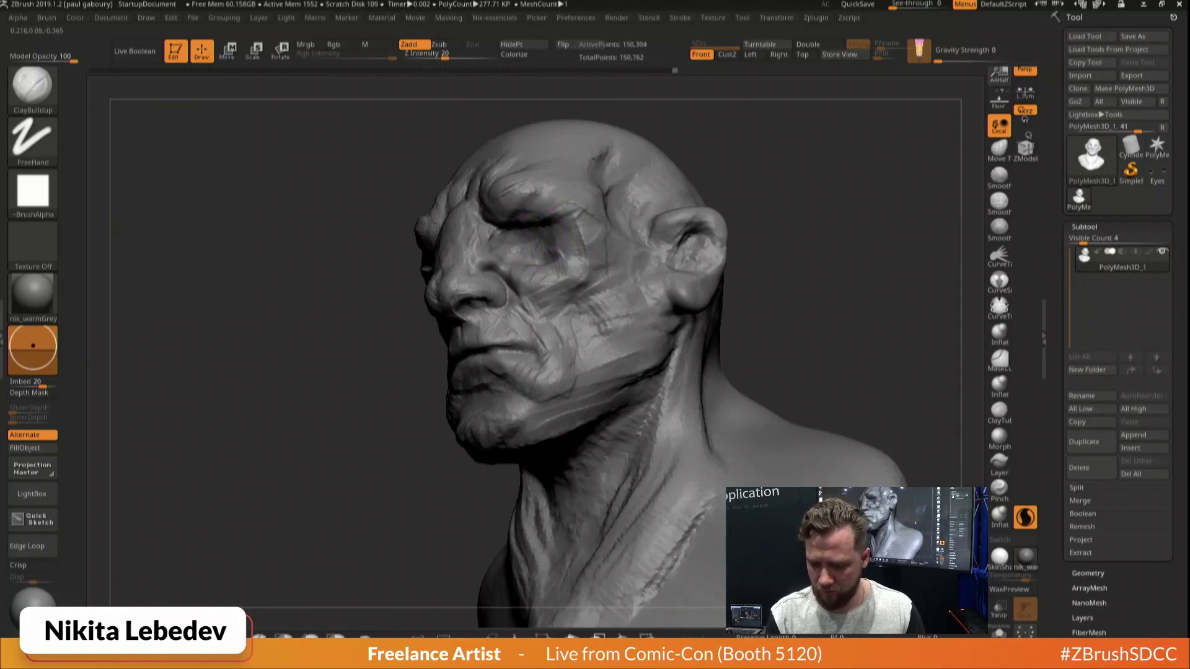
mouse_move(545, 217)
right_mouse_down()
mouse_move(566, 234)
mouse_move(546, 187)
mouse_move(581, 260)
mouse_move(701, 250)
right_mouse_up()
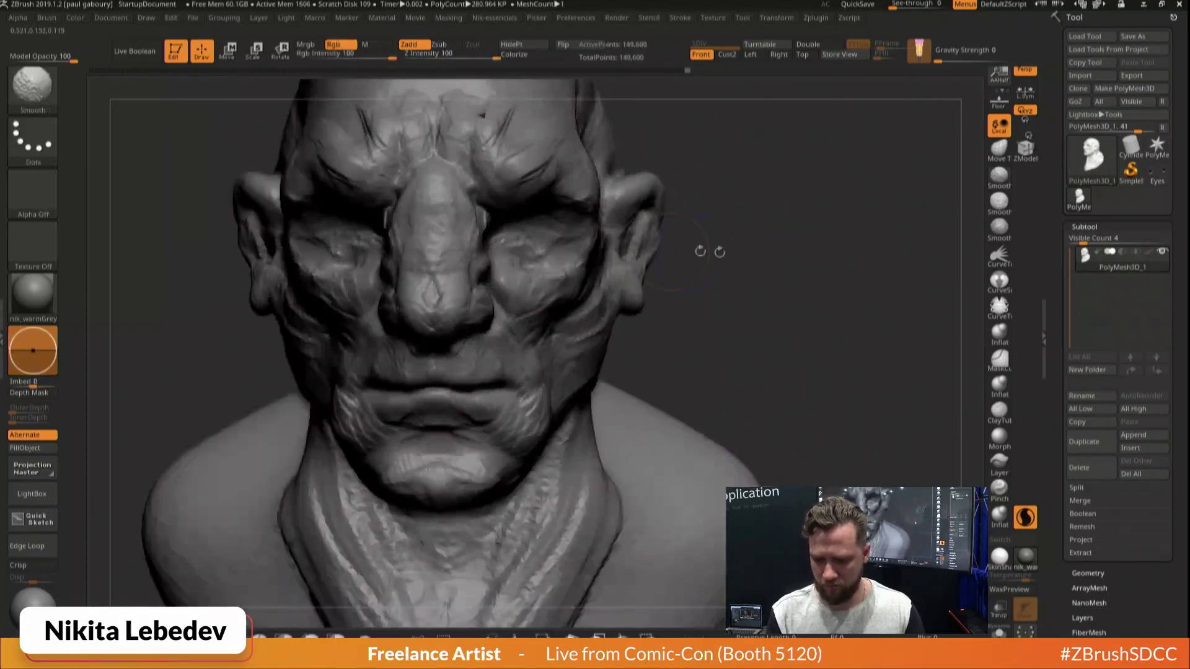
right_click_drag(792, 303, 638, 227, "ctrl")
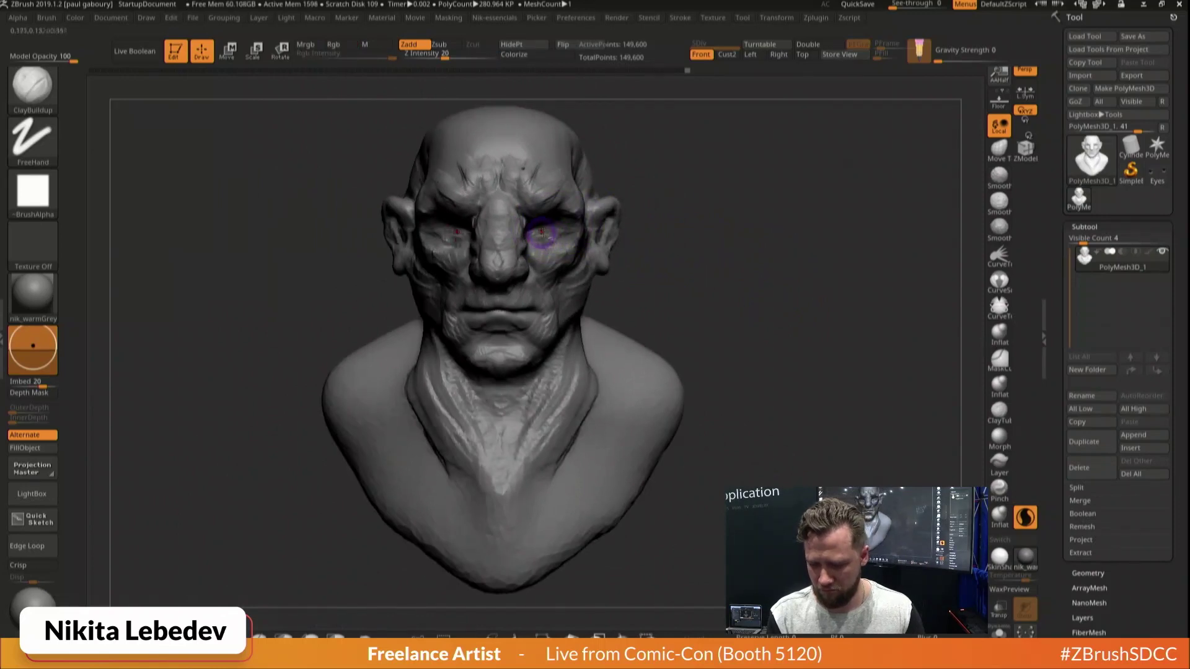
Form the eyelids inside the eye sockets with small ClayBuildup strokes
right_click_drag(559, 229, 577, 183)
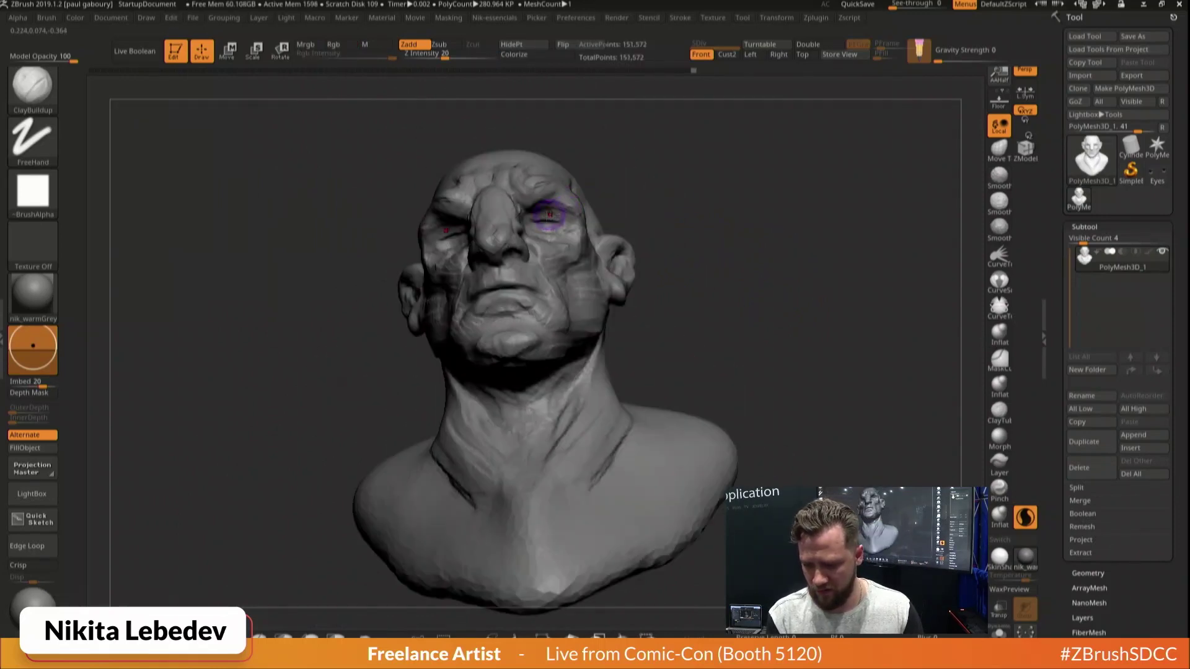
left_click_drag(551, 219, 555, 218)
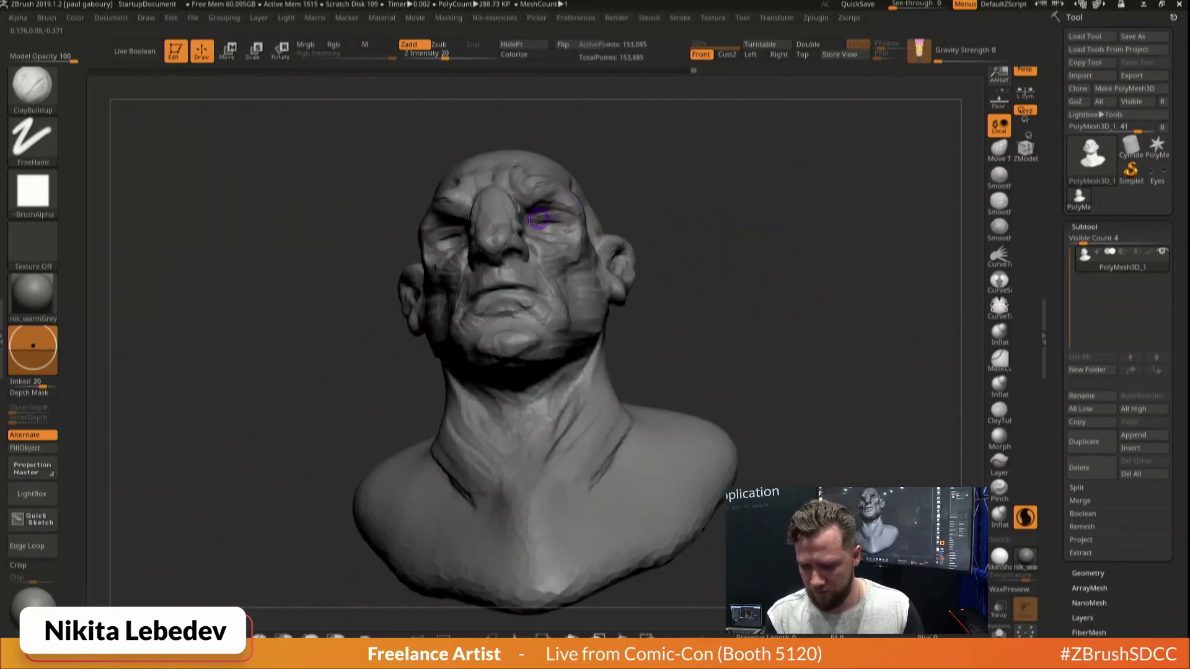
right_click_drag(546, 218, 566, 211)
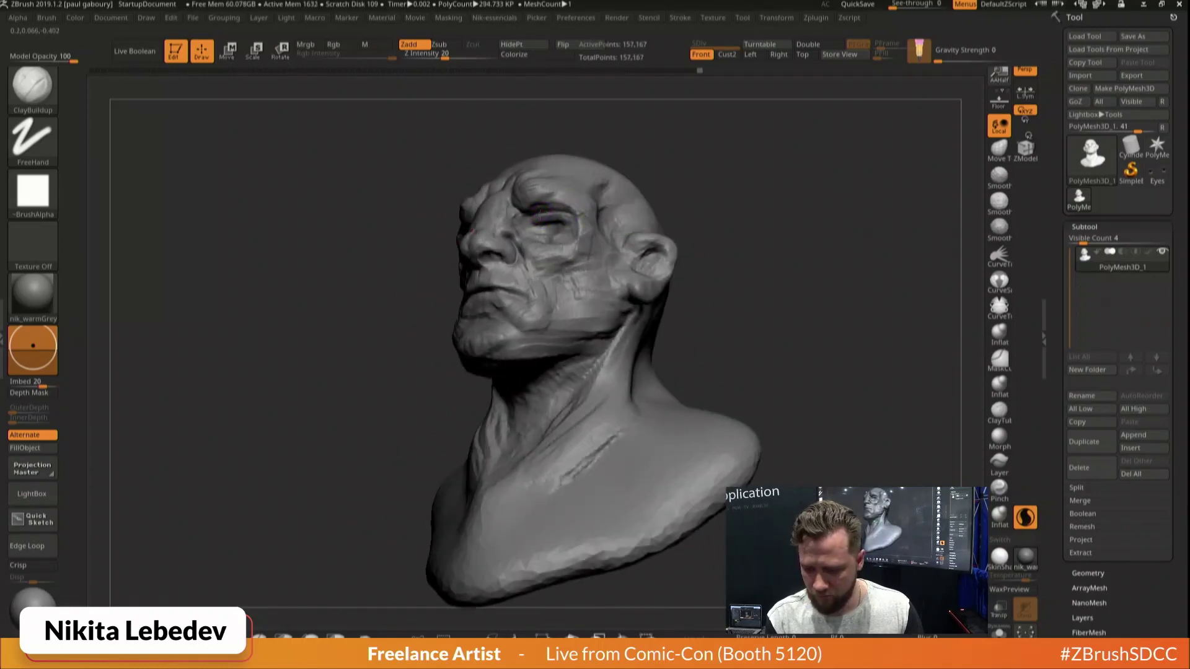
left_click_drag(554, 221, 545, 222)
right_click_drag(549, 222, 526, 167)
right_click(550, 222)
Adjust the shape of the brows, cheeks and side of the head with the Move brush, changing the brush size
key("b")
key("m")
key("v")
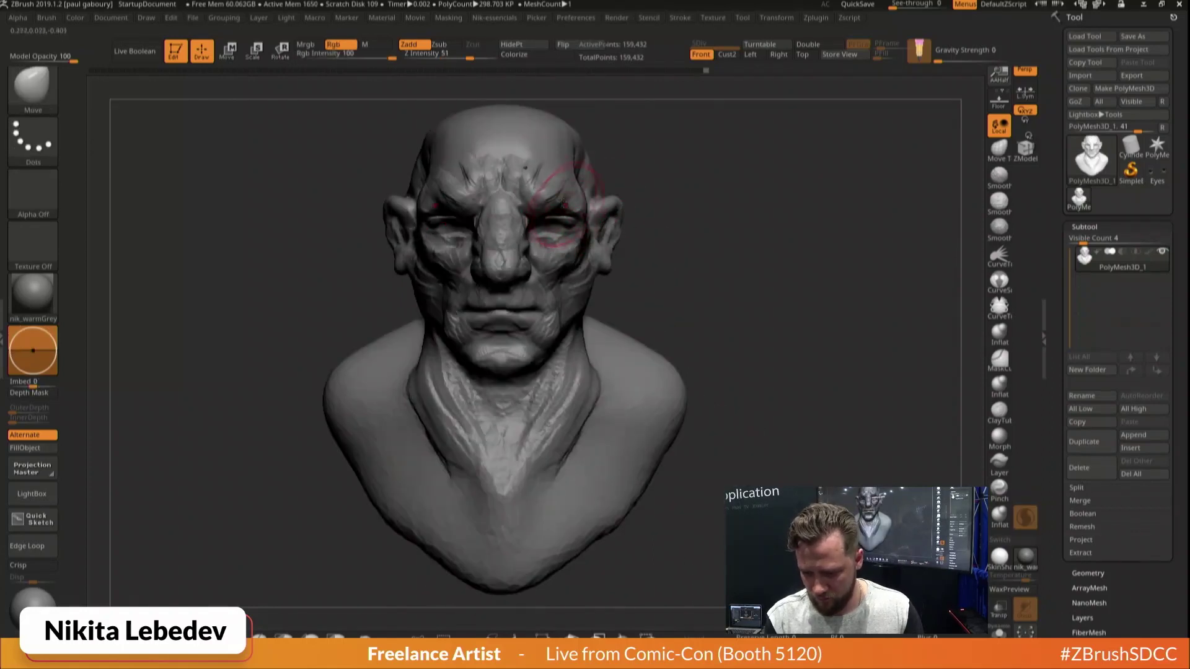
left_click_drag(549, 192, 547, 208)
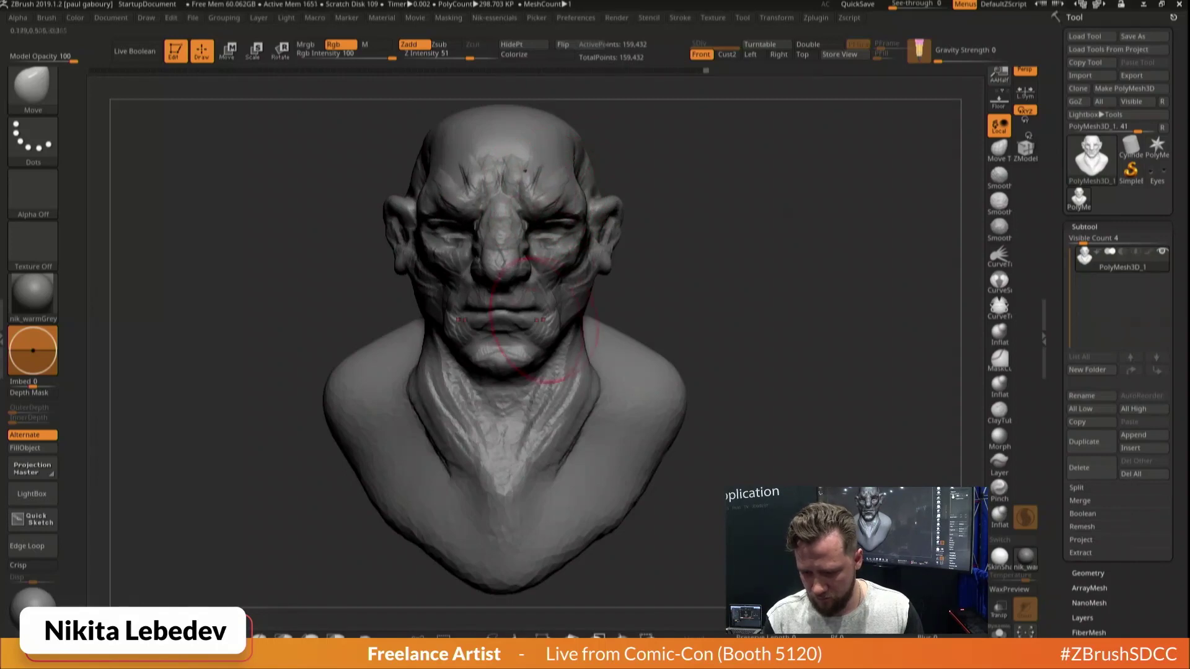
left_click_drag(593, 280, 586, 271)
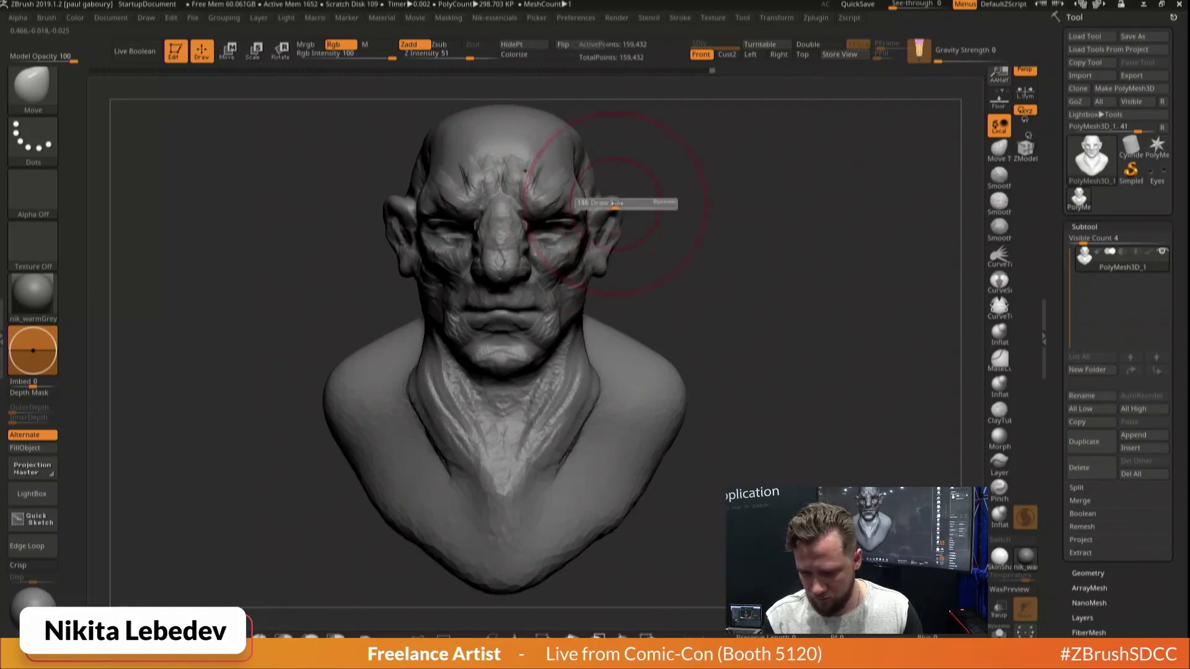
left_click_drag(608, 190, 602, 191)
mouse_move(688, 162)
left_mouse_down()
mouse_move(611, 155)
mouse_move(562, 186)
mouse_move(575, 176)
mouse_move(585, 191)
mouse_move(571, 176)
mouse_move(568, 206)
left_mouse_up()
Build up the temple and side of the skull with the ClayBuildup brush
key("b")
key("c")
key("b")
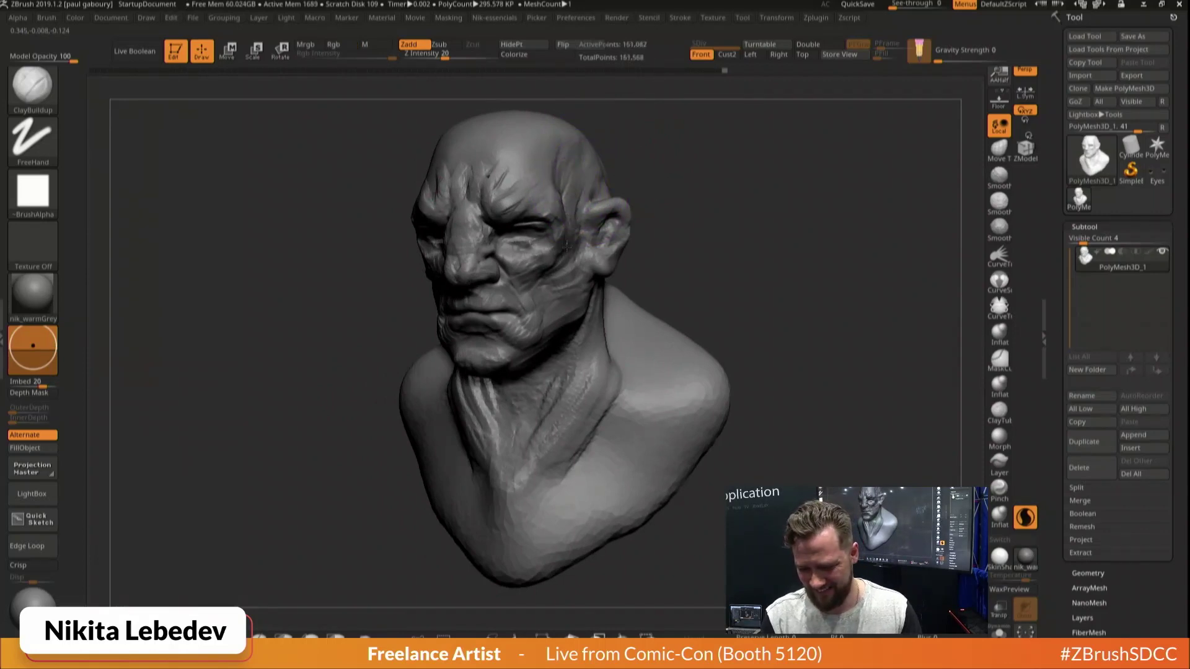
mouse_move(688, 239)
left_mouse_down()
mouse_move(558, 218)
mouse_move(584, 249)
mouse_move(645, 209)
mouse_move(617, 229)
mouse_move(626, 224)
left_mouse_up()
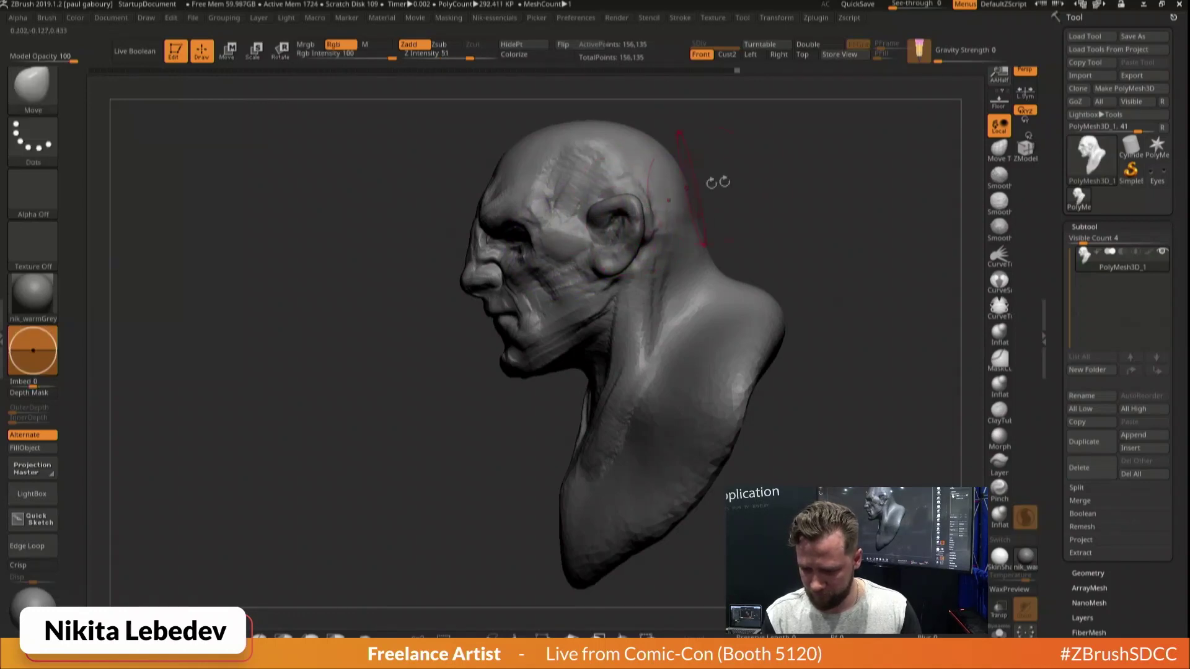
Build up thick skin folds across the back of the neck with the ClayBuildup brush
mouse_move(743, 182)
left_mouse_down("shift")
mouse_move(813, 188)
mouse_move(773, 230)
left_mouse_up("shift")
key("b")
key("m")
key("v")
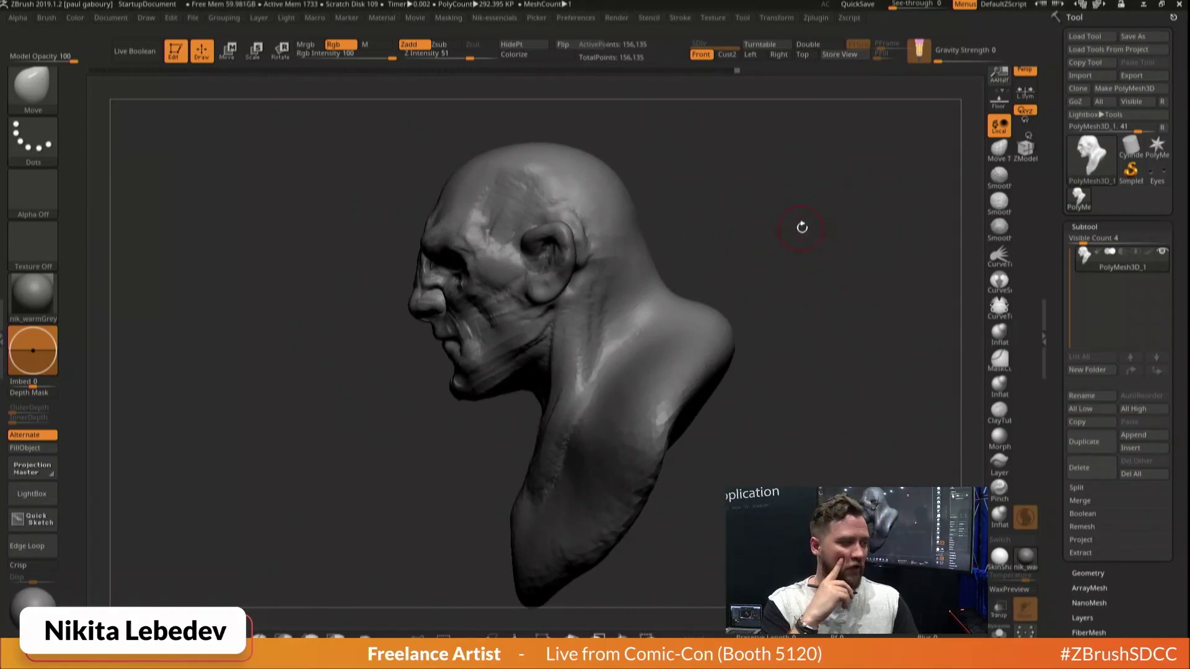
left_click_drag(802, 227, 723, 234)
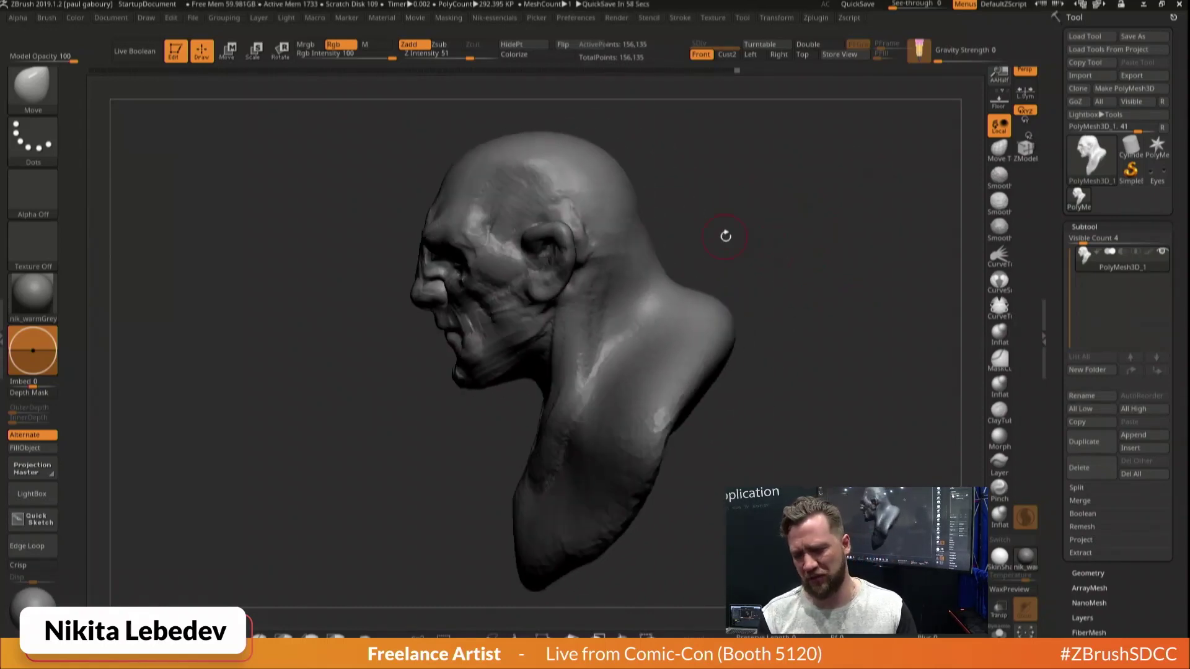
key("b")
key("c")
key("b")
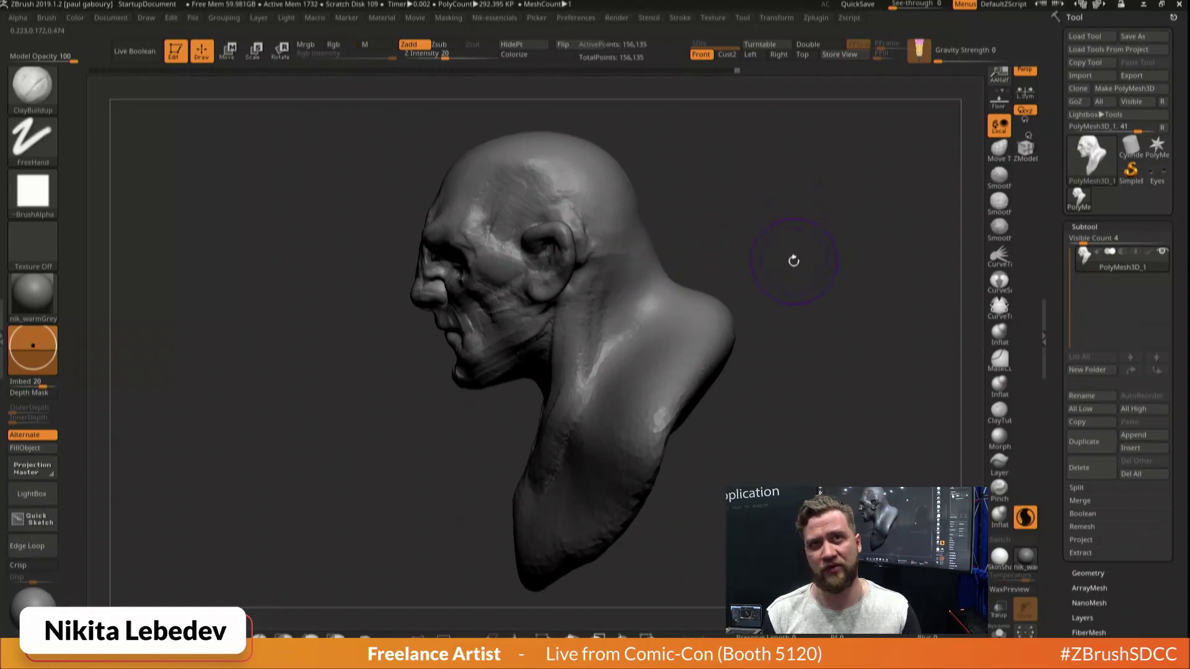
left_click_drag(794, 260, 757, 257)
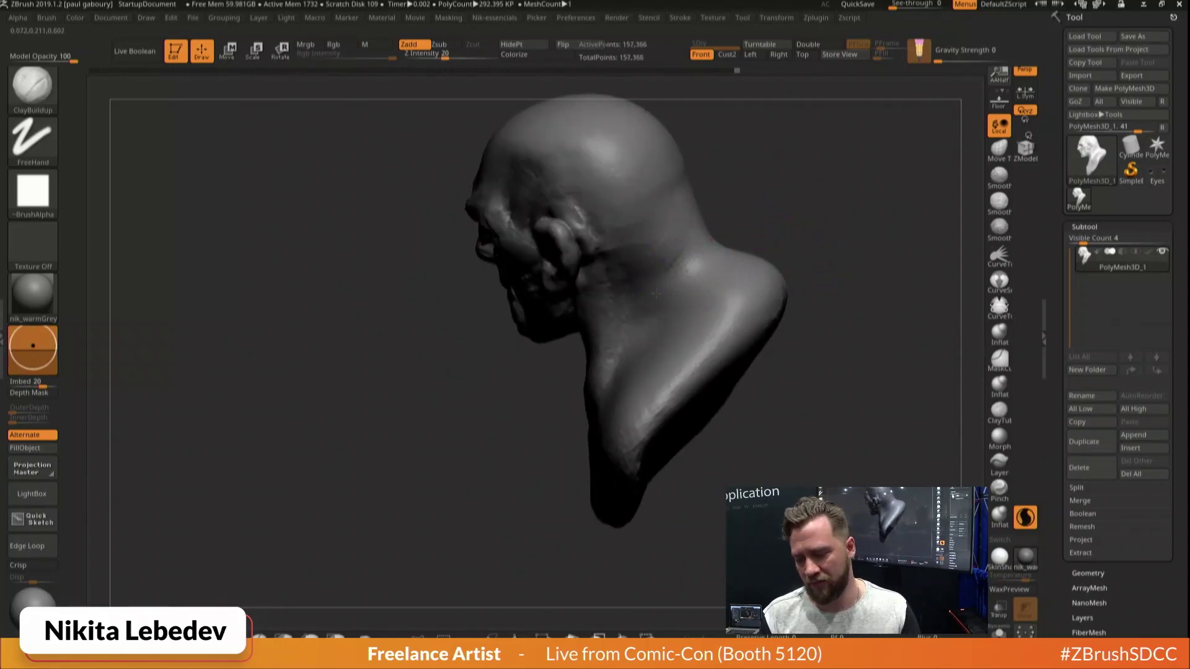
mouse_move(656, 292)
left_mouse_down()
mouse_move(703, 247)
mouse_move(622, 300)
left_mouse_up()
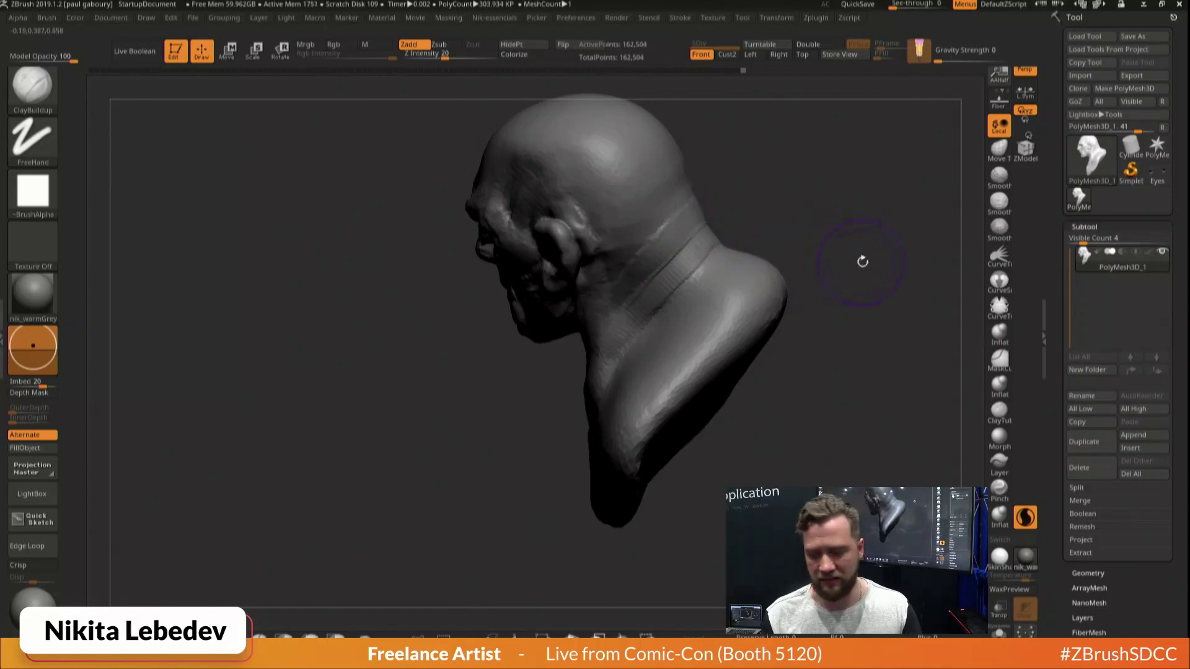
Carve creases between the skin folds at the nape with the DamStandard brush
left_click_drag(862, 261, 731, 250)
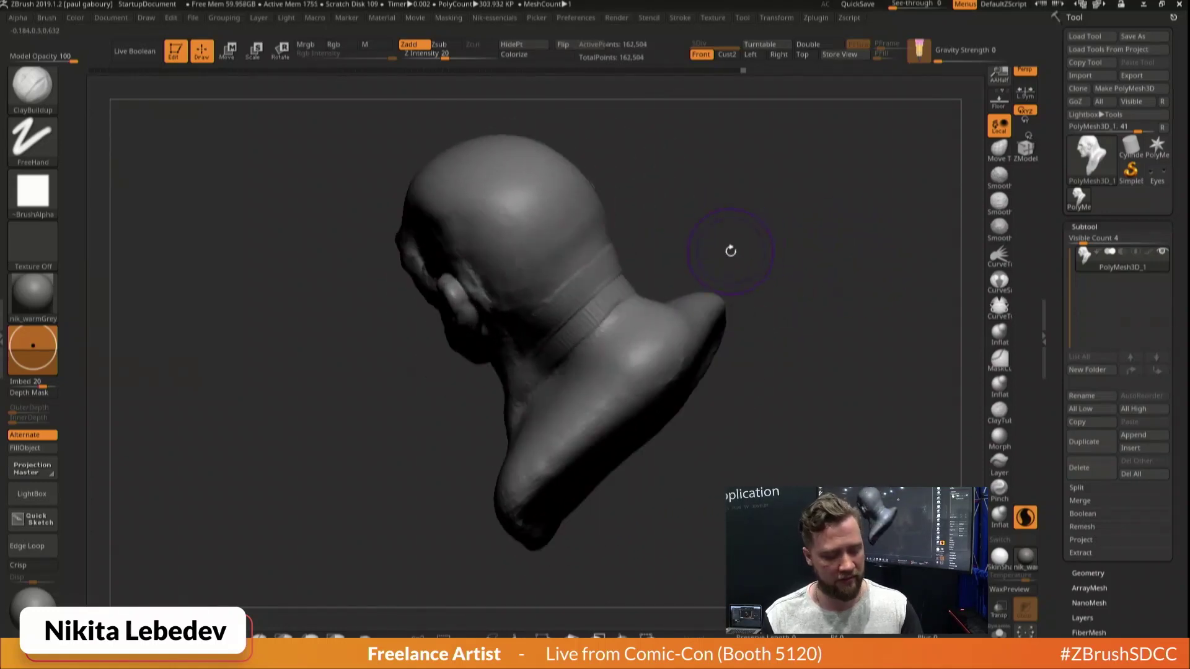
key("b")
key("d")
key("s")
mouse_move(622, 259)
left_mouse_down()
mouse_move(558, 325)
mouse_move(620, 272)
left_mouse_up()
left_click_drag(717, 276, 742, 231)
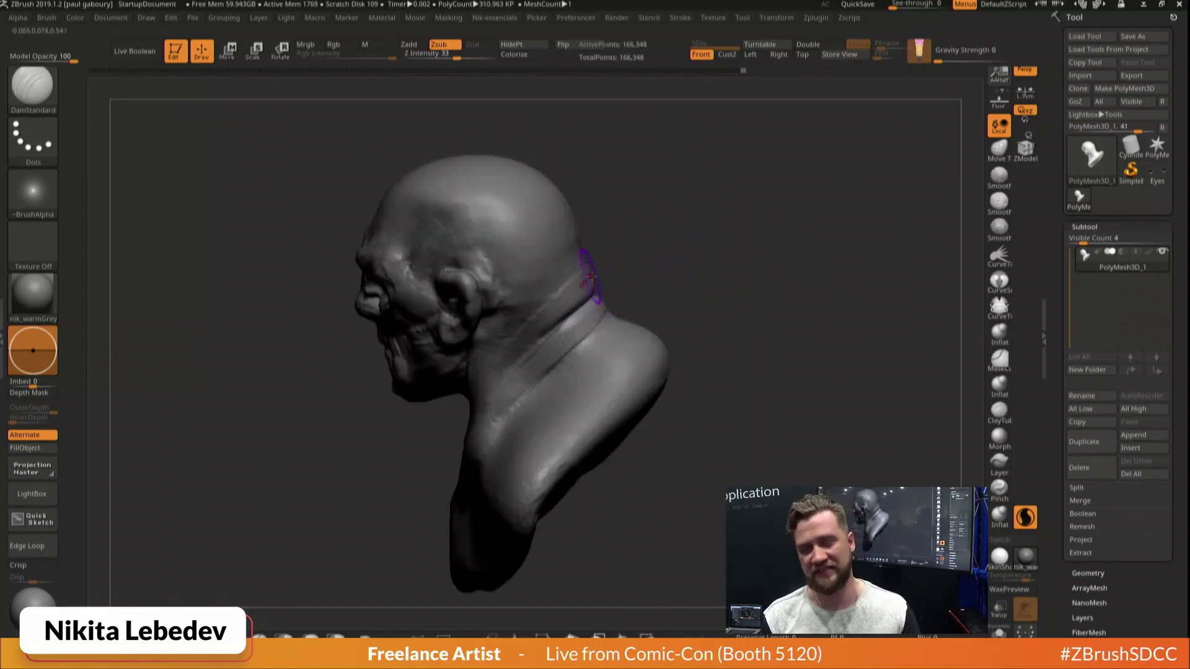
left_click_drag(661, 239, 660, 243)
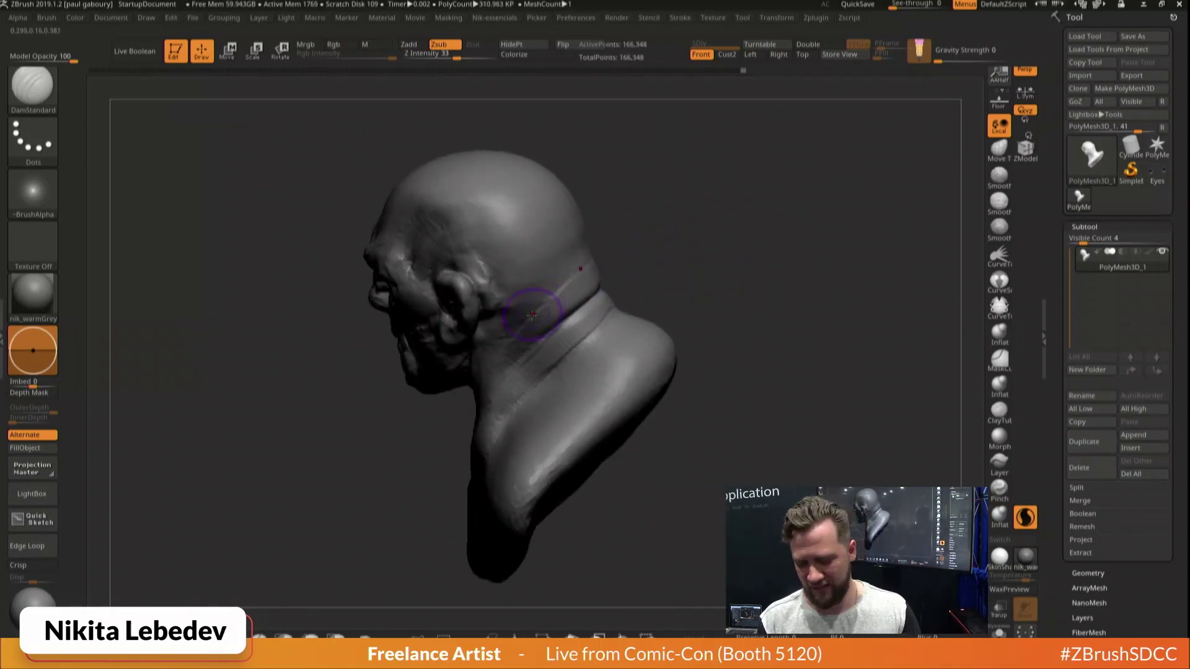
mouse_move(653, 260)
left_mouse_down()
mouse_move(700, 213)
mouse_move(638, 251)
left_mouse_up()
Round out the folds along the side and back of the neck with Standard brush strokes
key("b")
key("s")
key("t")
mouse_move(509, 360)
left_mouse_down()
mouse_move(573, 319)
mouse_move(589, 335)
left_mouse_up()
left_click_drag(512, 394, 568, 353)
mouse_move(681, 315)
left_mouse_down()
mouse_move(667, 323)
mouse_move(680, 308)
left_mouse_up()
mouse_move(564, 301)
left_mouse_down()
mouse_move(575, 306)
mouse_move(524, 321)
mouse_move(539, 306)
left_mouse_up()
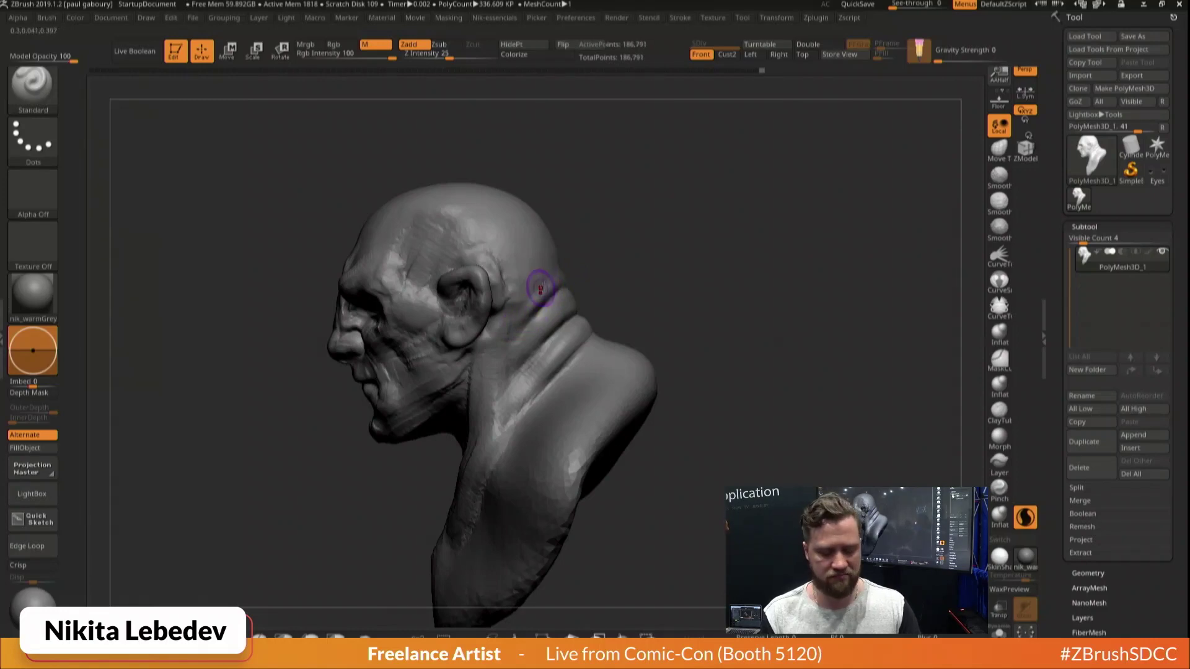
Refine the nape below the skull with ClayBuildup and sharpen the fold creases with DamStandard
key("b")
key("c")
key("b")
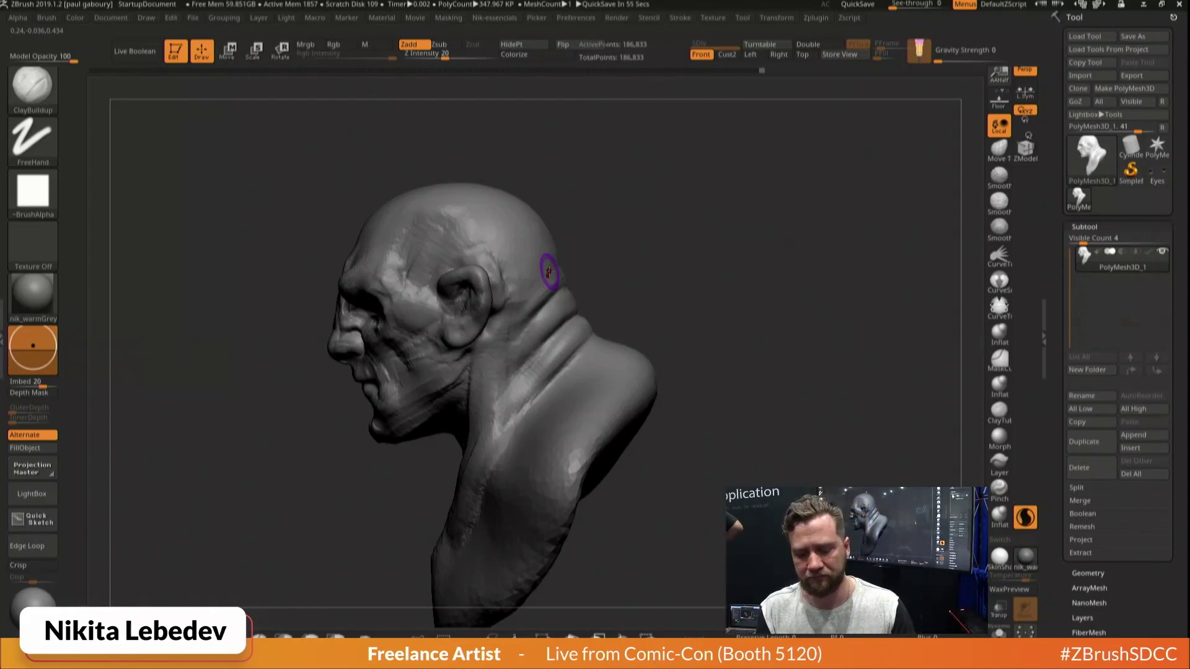
left_click_drag(706, 329, 668, 316)
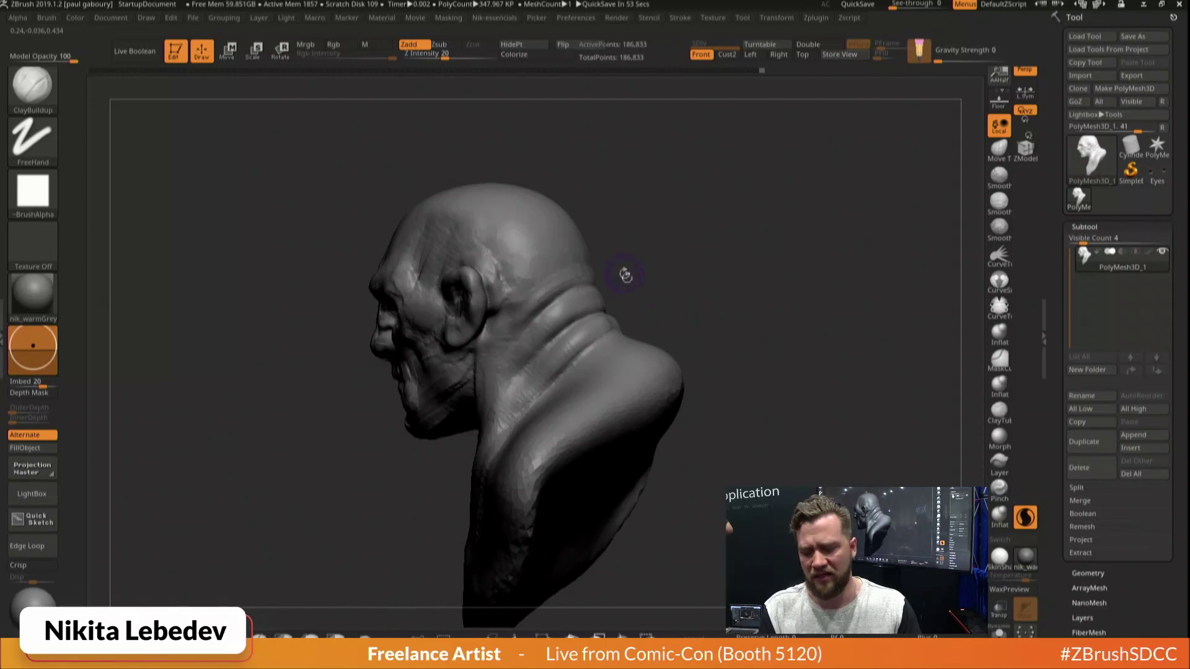
mouse_move(626, 276)
left_mouse_down()
mouse_move(624, 290)
mouse_move(534, 312)
left_mouse_up()
key("b")
key("d")
key("s")
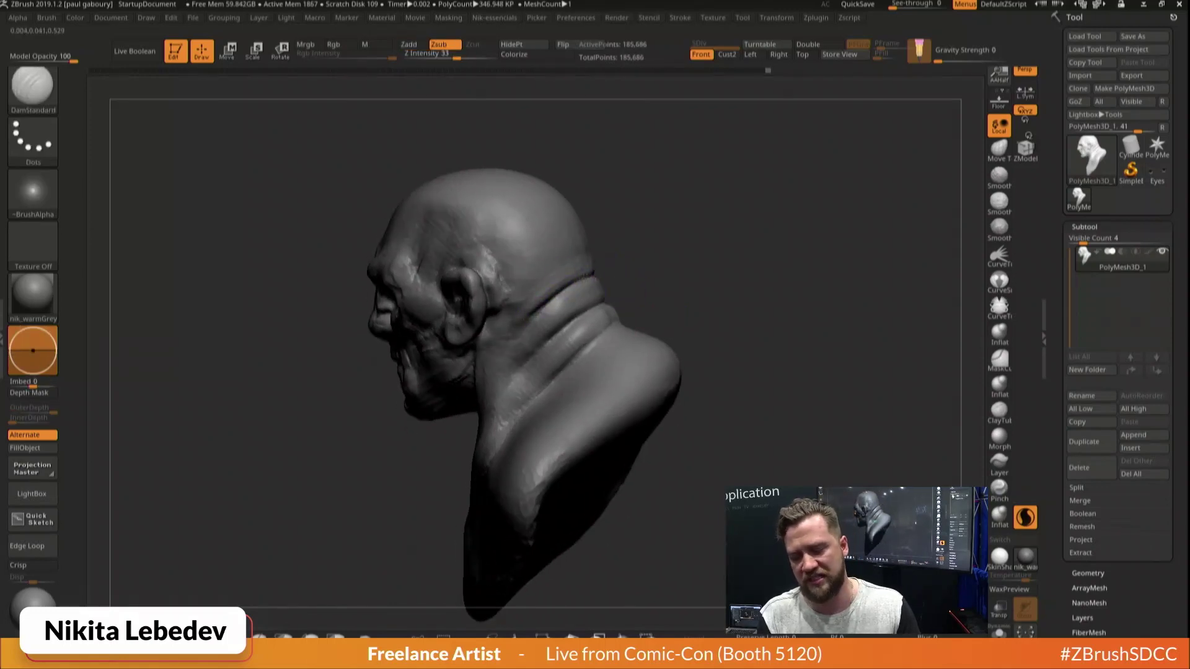
mouse_move(626, 286)
left_mouse_down()
mouse_move(620, 275)
mouse_move(582, 282)
left_mouse_up()
Adjust the shape of the neck folds with the Move and Inflat brushes, changing the brush size
key("b")
key("m")
key("v")
mouse_move(576, 282)
left_mouse_down()
mouse_move(590, 286)
mouse_move(534, 306)
mouse_move(592, 309)
left_mouse_up()
key("backslash")
key("s")
key("s")
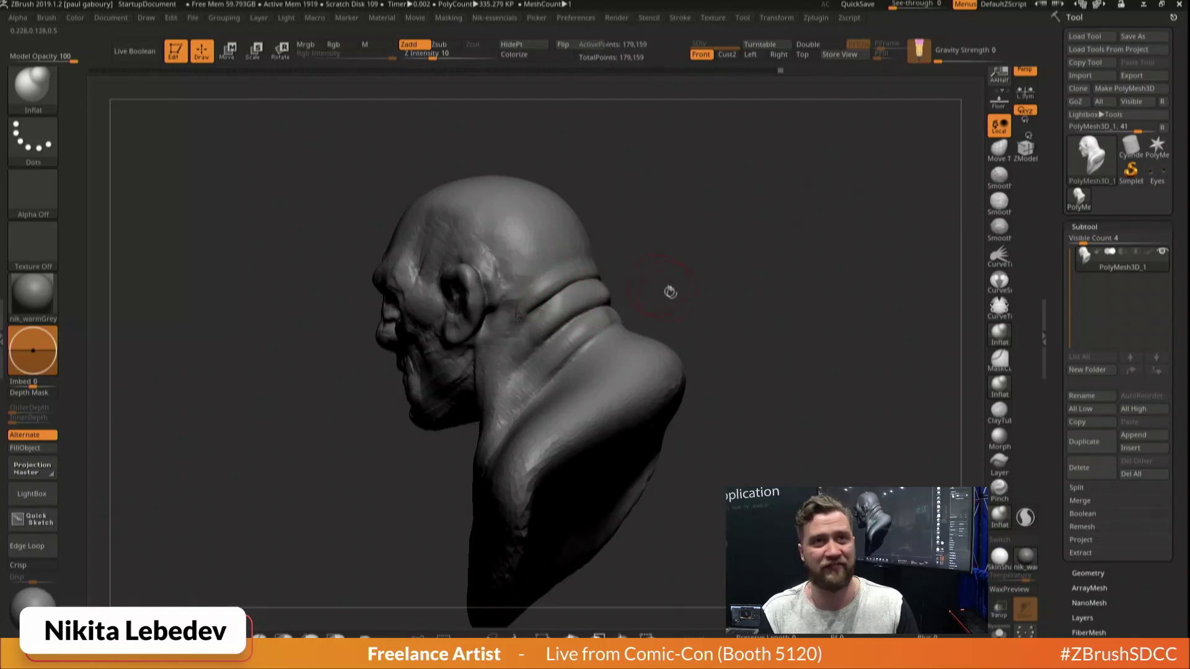
Build up the muscle running from the side of the neck into the shoulder with ClayBuildup
mouse_move(669, 292)
left_mouse_down()
mouse_move(621, 260)
mouse_move(619, 319)
left_mouse_up()
key("b")
key("c")
key("b")
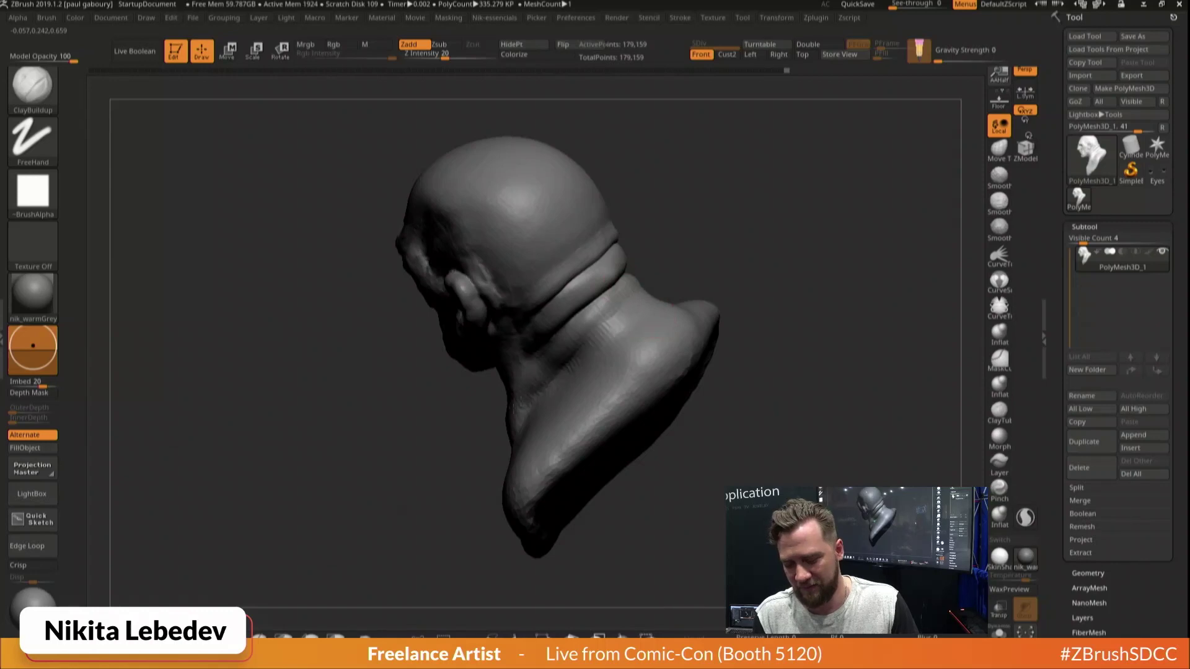
left_click_drag(688, 297, 659, 292)
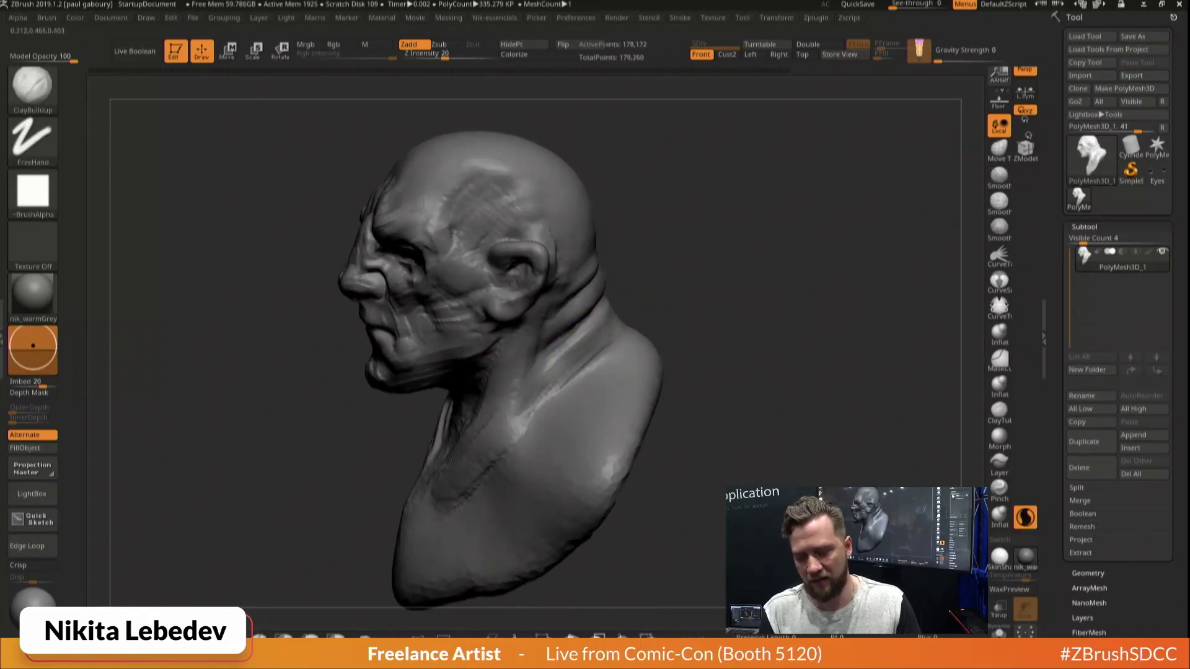
left_click_drag(577, 378, 521, 424)
mouse_move(656, 304)
left_mouse_down()
mouse_move(694, 300)
mouse_move(648, 301)
left_mouse_up()
Smooth the transition from neck to shoulder and define its edge with the Standard and DamStandard brushes
key("b")
key("s")
key("t")
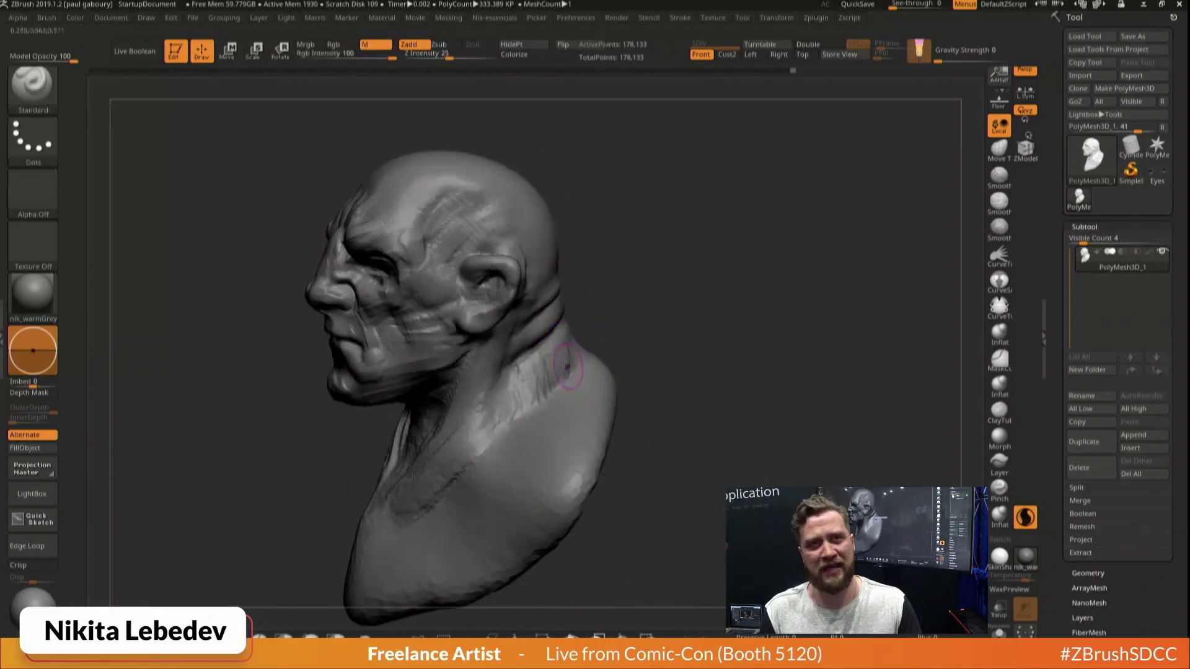
left_click_drag(566, 372, 560, 367, "shift")
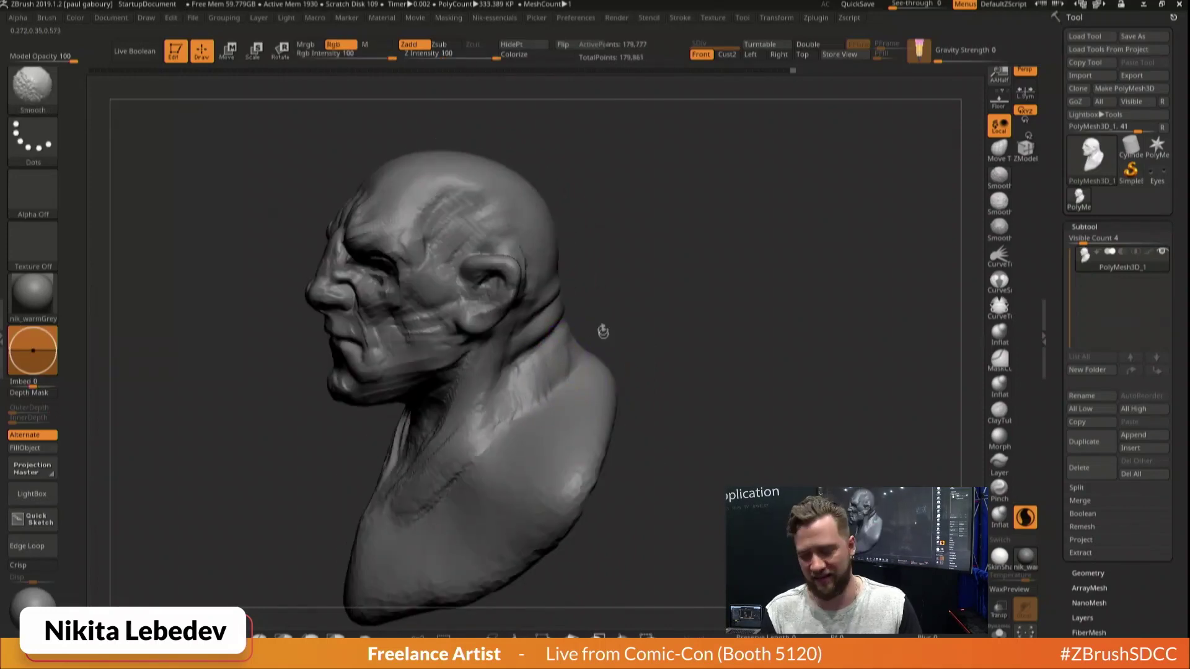
mouse_move(603, 331)
left_mouse_down()
mouse_move(589, 354)
mouse_move(629, 344)
left_mouse_up()
key("b")
key("d")
key("s")
left_click_drag(529, 390, 644, 355)
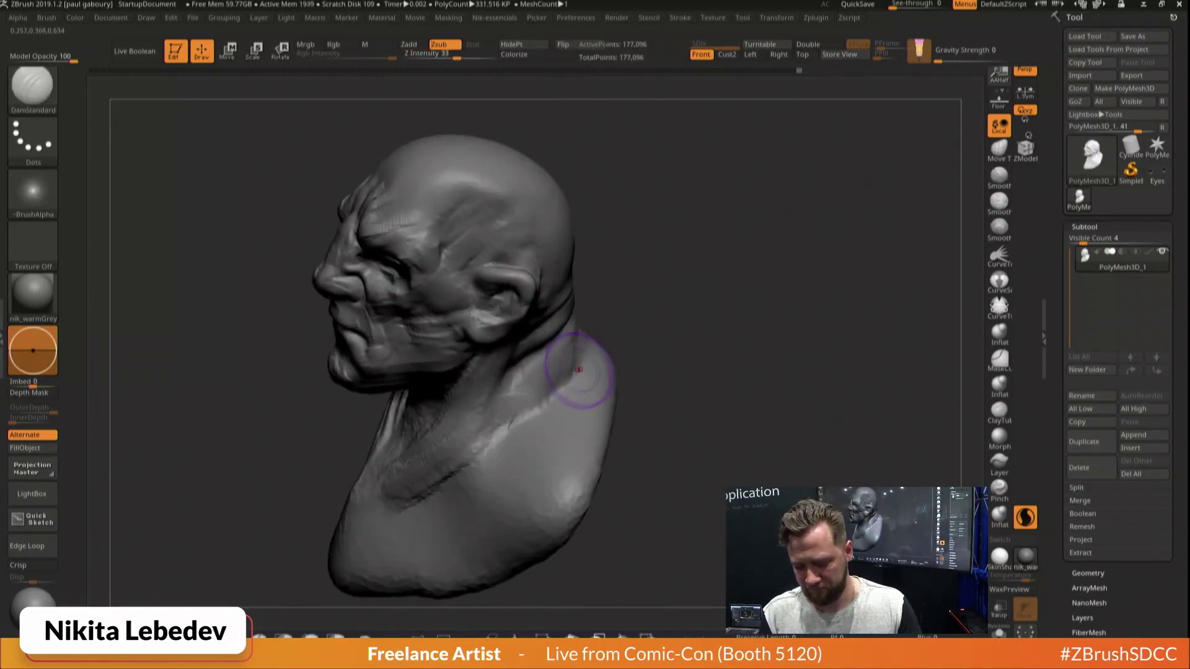
Build up the trapezius and shoulder muscles with larger ClayBuildup strokes
key("b")
key("c")
key("b")
mouse_move(577, 371)
left_mouse_down()
mouse_move(537, 412)
mouse_move(555, 415)
mouse_move(553, 385)
mouse_move(545, 417)
left_mouse_up()
key("s")
mouse_move(558, 347)
left_mouse_down()
mouse_move(524, 400)
mouse_move(513, 463)
mouse_move(539, 464)
mouse_move(576, 377)
mouse_move(509, 448)
left_mouse_up()
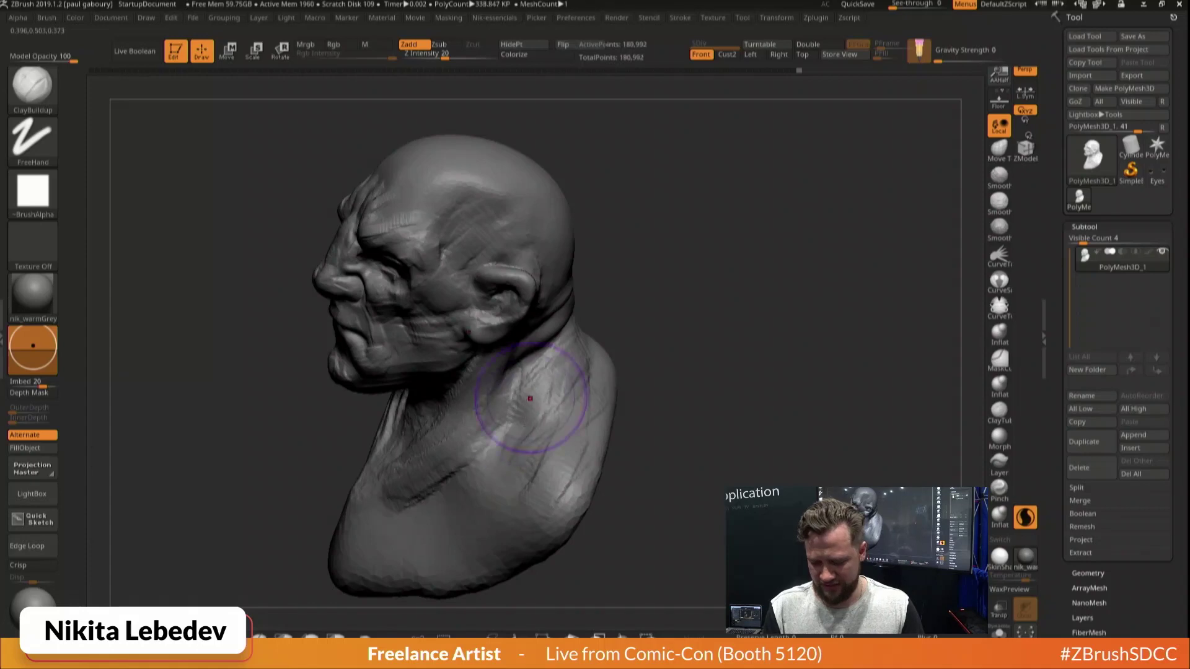
mouse_move(531, 399)
left_mouse_down()
mouse_move(503, 477)
mouse_move(533, 477)
left_mouse_up()
mouse_move(645, 362)
left_mouse_down()
mouse_move(632, 308)
mouse_move(727, 296)
mouse_move(712, 275)
mouse_move(723, 287)
left_mouse_up()
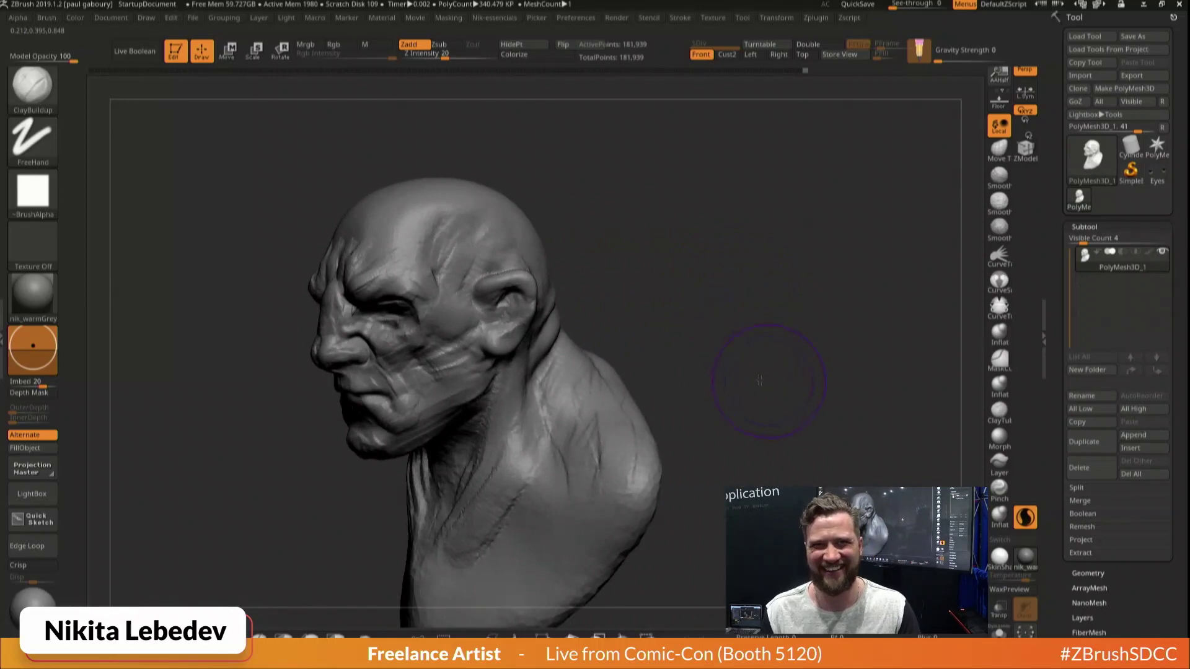
mouse_move(759, 380)
left_mouse_down()
mouse_move(764, 362)
mouse_move(774, 382)
mouse_move(786, 313)
left_mouse_up()
key("super")
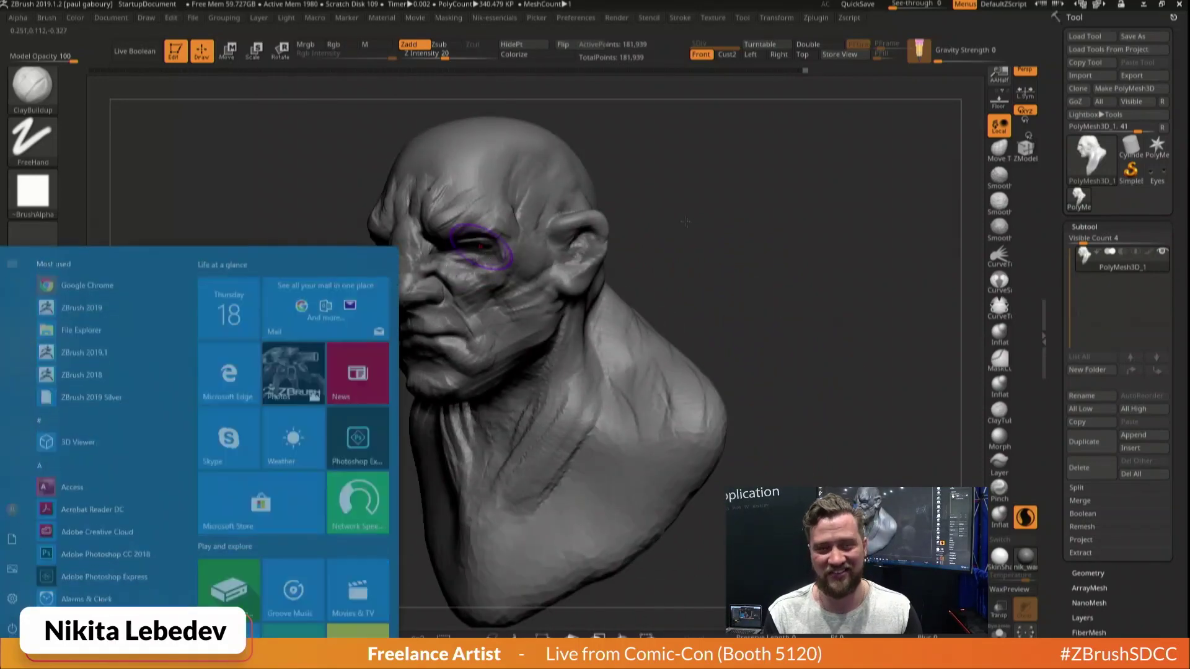
key("super")
mouse_move(621, 221)
left_mouse_down()
mouse_move(466, 312)
mouse_move(431, 311)
left_mouse_up()
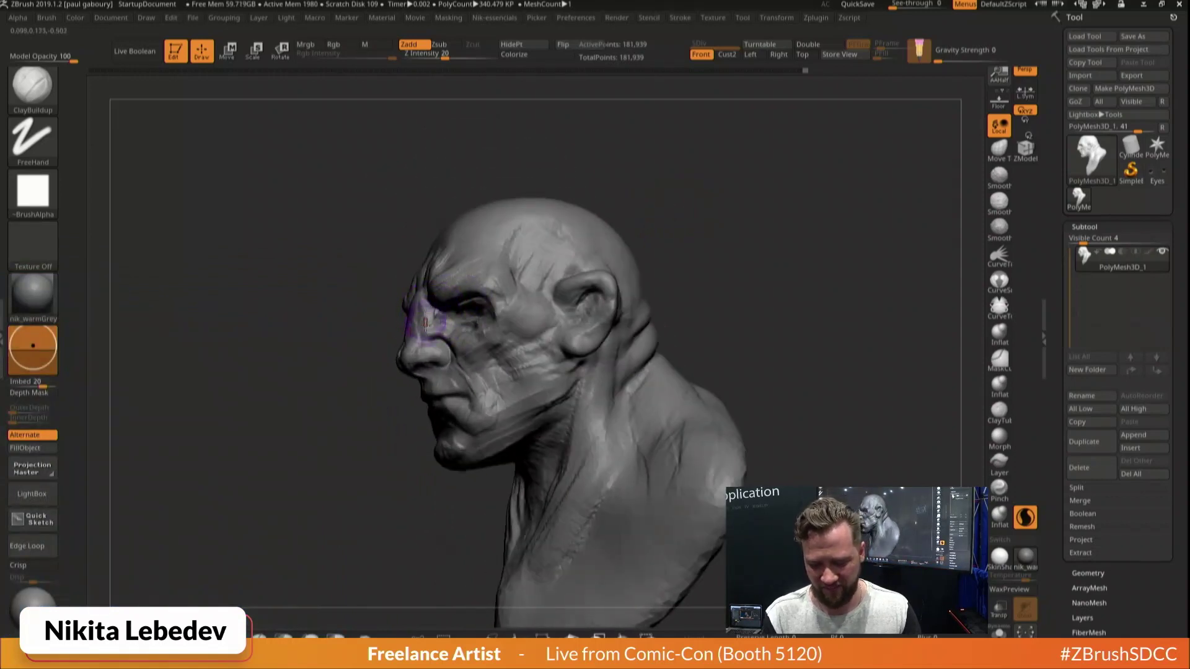
Shape the nostrils and underside of the nose with the ClayBuildup and Move brushes
mouse_move(425, 323)
right_mouse_down()
mouse_move(429, 342)
mouse_move(465, 314)
mouse_move(427, 351)
right_mouse_up()
key("b")
key("m")
key("v")
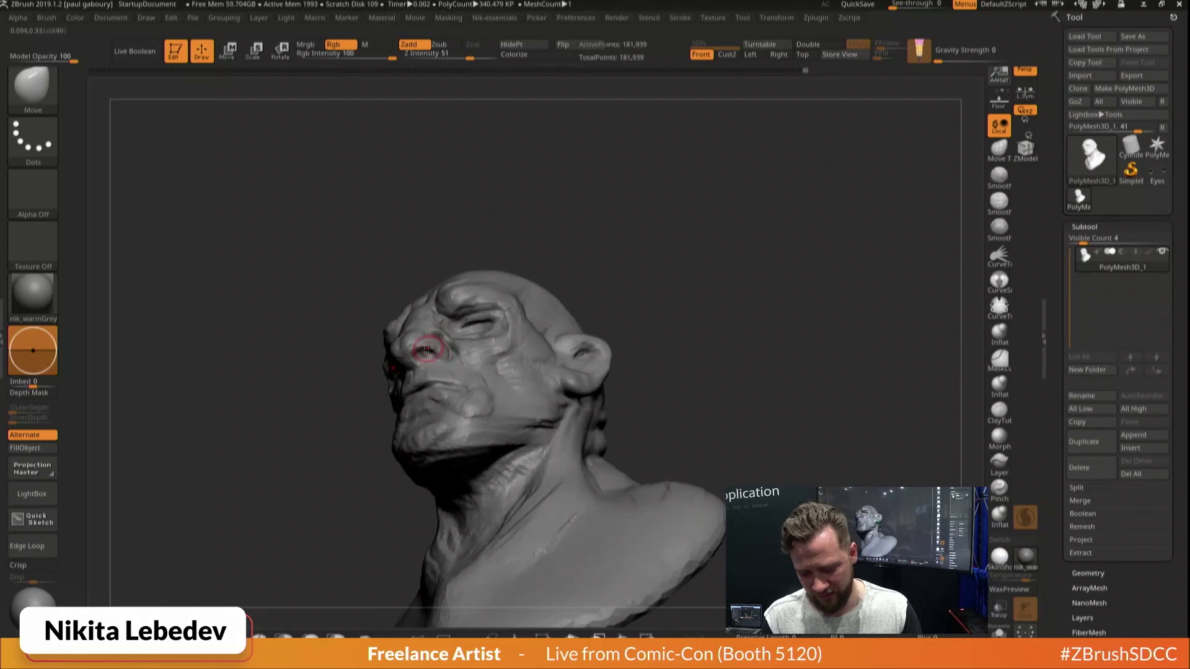
key("b")
key("c")
key("b")
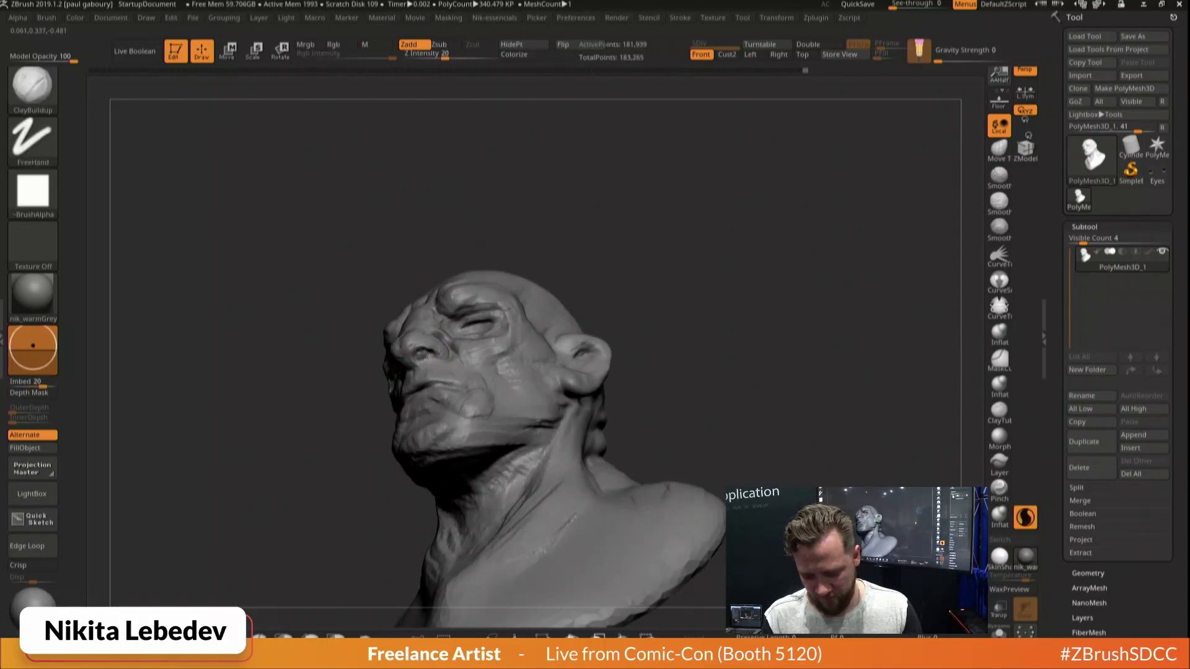
left_click_drag(421, 354, 429, 355)
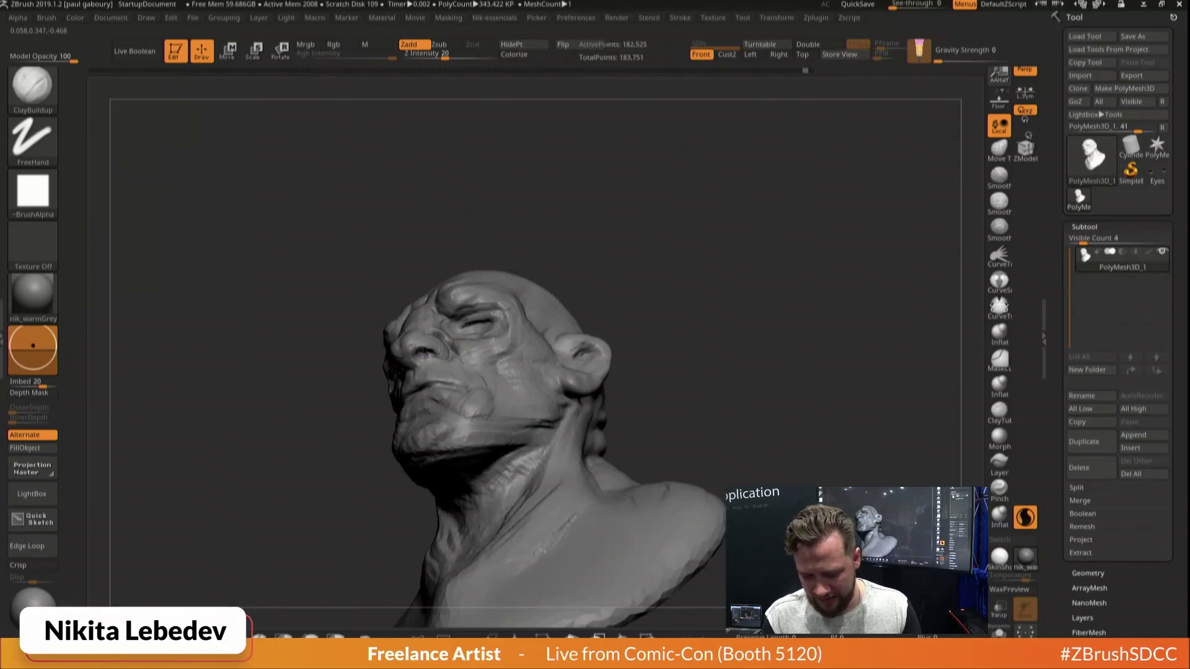
mouse_move(436, 345)
right_mouse_down()
mouse_move(424, 353)
mouse_move(427, 376)
mouse_move(442, 371)
mouse_move(432, 347)
right_mouse_up()
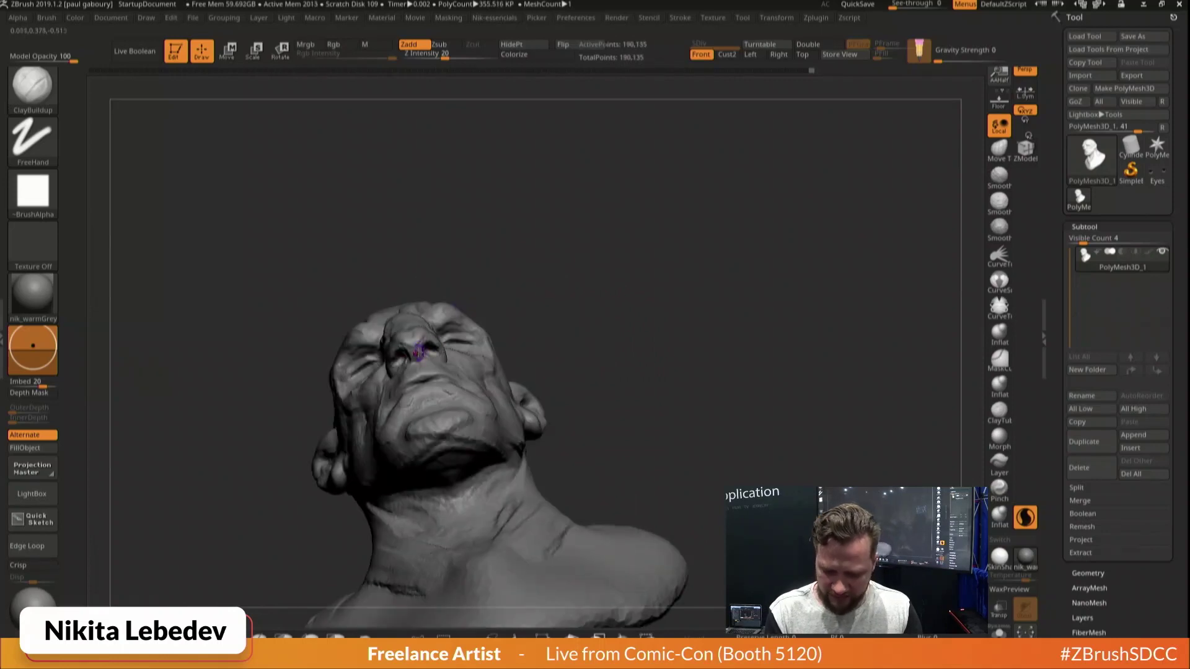
key("b")
key("m")
key("v")
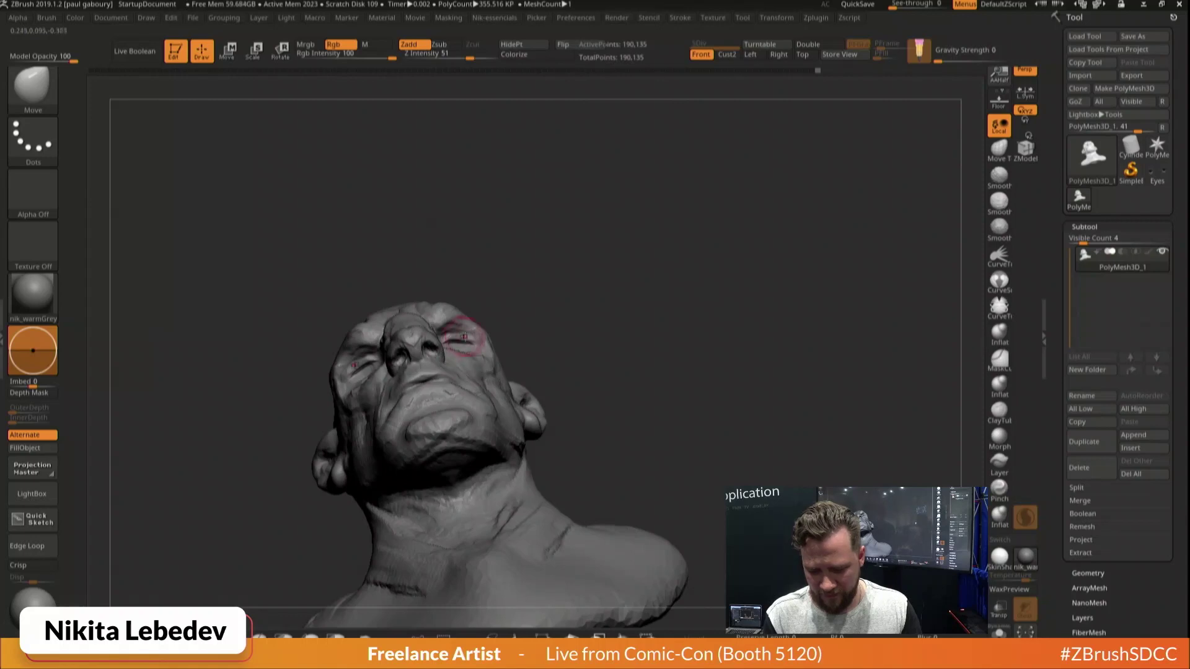
Build up the side of the nose and the adjoining inner cheek with the ClayBuildup brush
right_click_drag(464, 337, 417, 362)
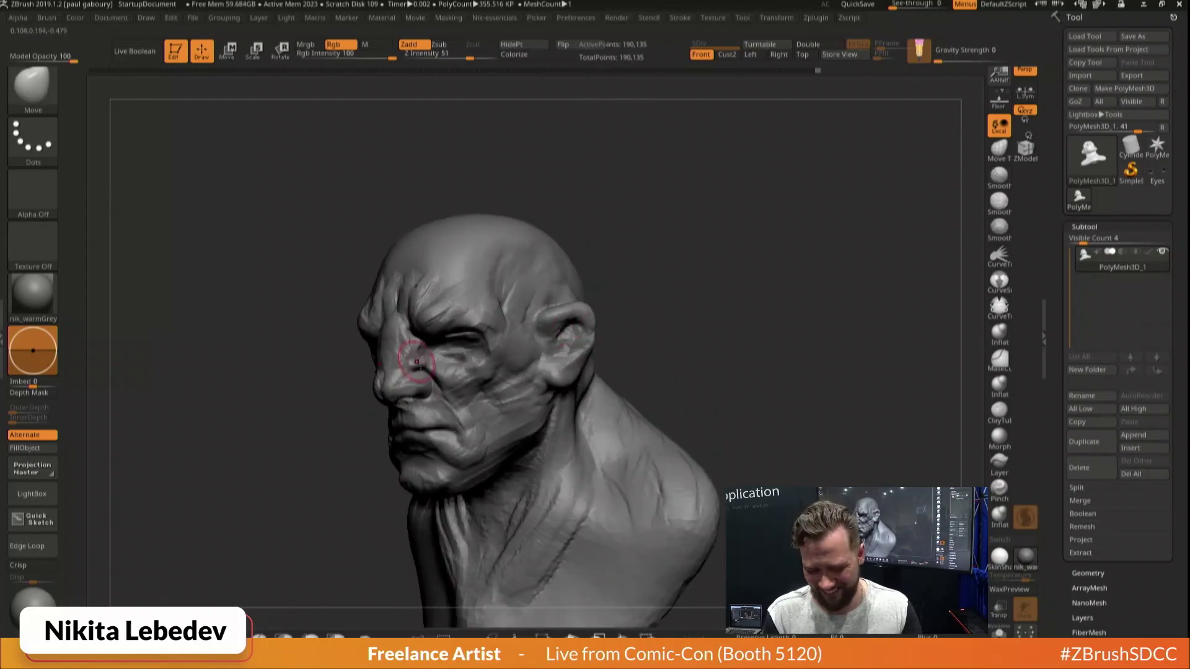
key("b")
key("c")
key("b")
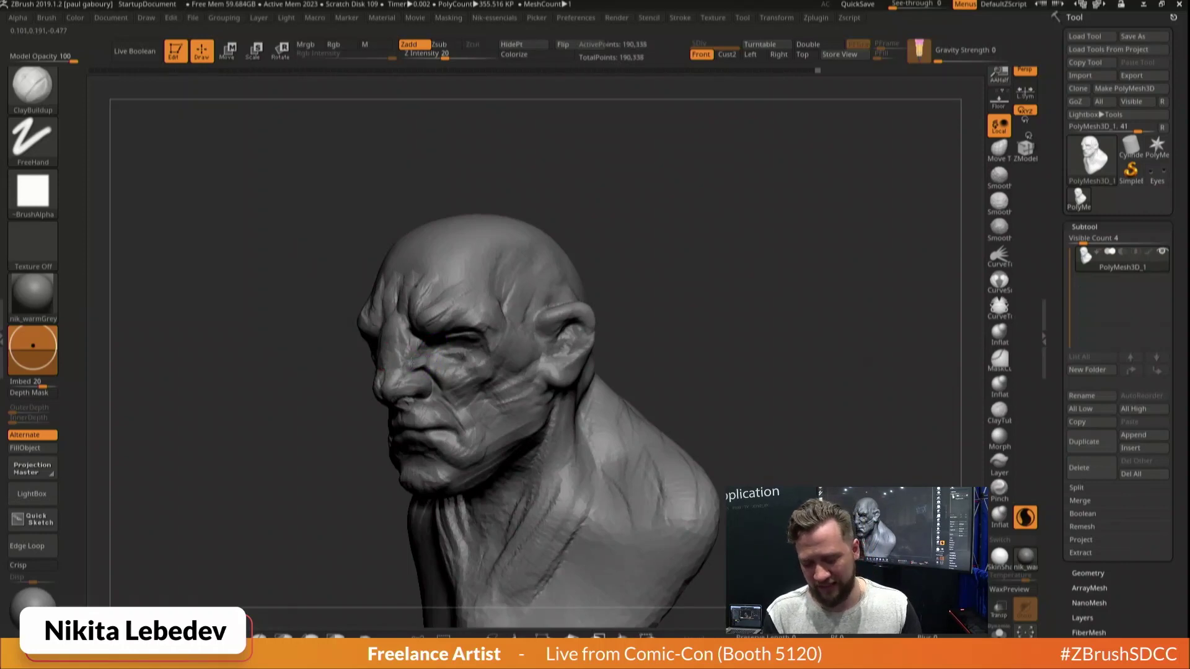
mouse_move(428, 361)
left_mouse_down()
mouse_move(415, 369)
mouse_move(425, 364)
left_mouse_up()
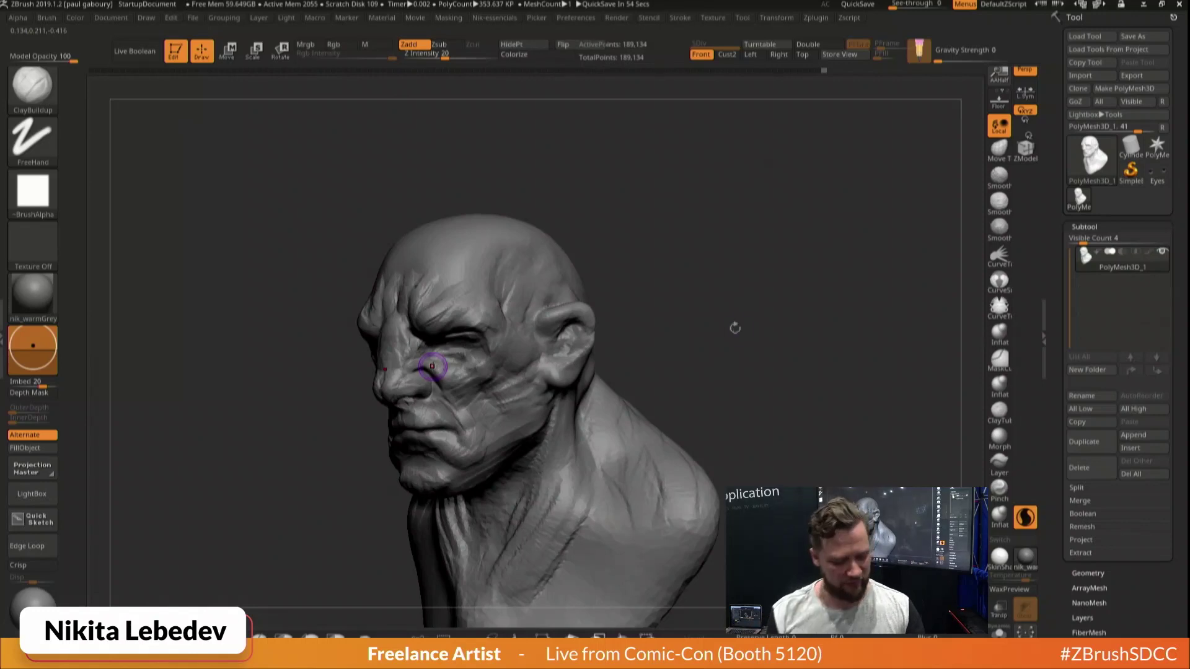
Adjust the nose profile from the side with the Move brush
mouse_move(735, 328)
left_mouse_down()
mouse_move(720, 353)
mouse_move(743, 387)
left_mouse_up()
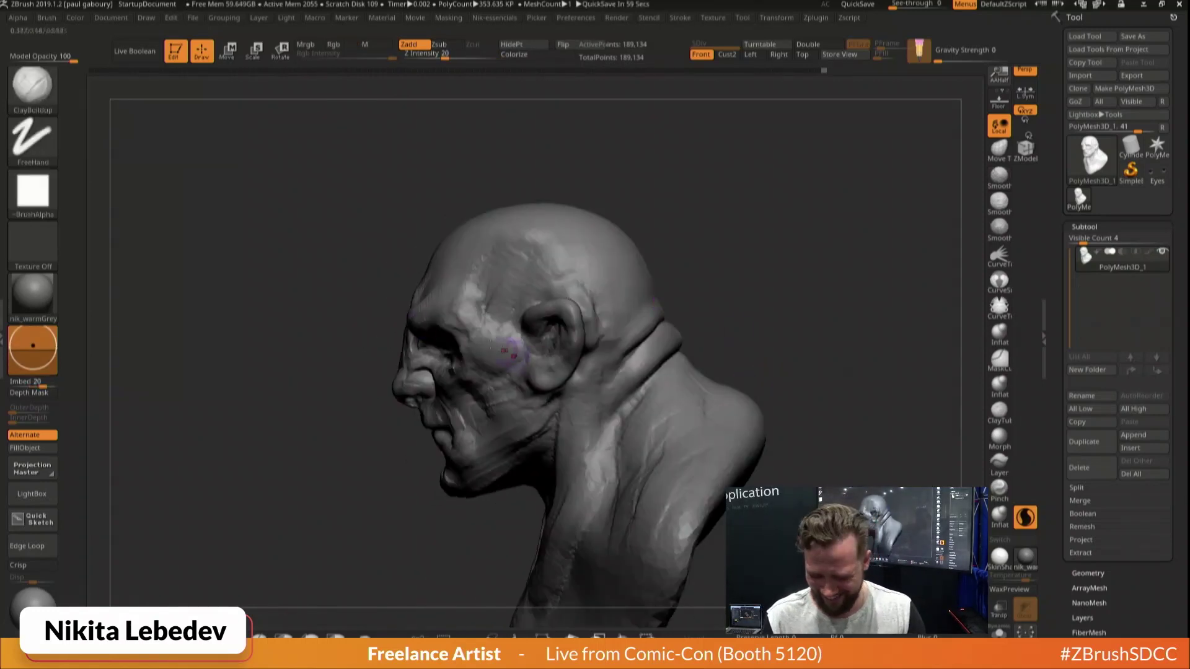
key("b")
key("m")
key("v")
left_click_drag(384, 354, 412, 339)
right_click_drag(382, 334, 487, 351, "shift")
Refine the line between the lips with the DamStandard brush
mouse_move(434, 438)
right_mouse_down()
mouse_move(438, 417)
mouse_move(425, 420)
right_mouse_up()
key("b")
key("d")
key("s")
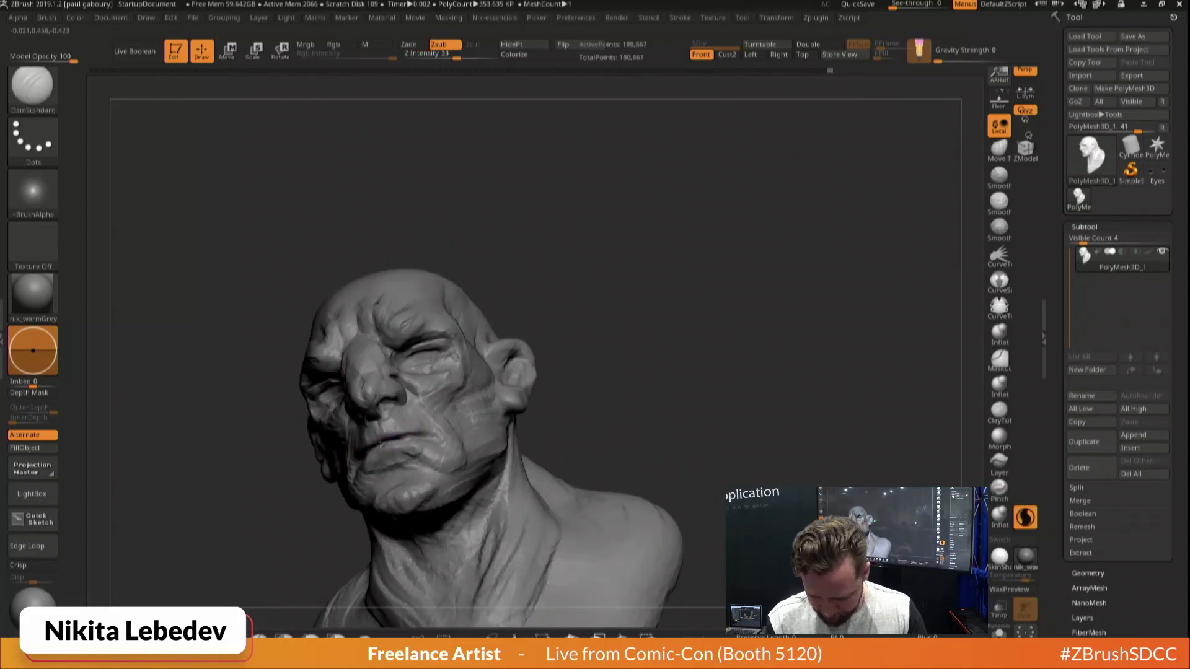
Reshape the base of the nose and upper lip from below with the Move brush, changing the brush size
mouse_move(430, 438)
right_mouse_down()
mouse_move(398, 473)
mouse_move(428, 436)
mouse_move(480, 412)
mouse_move(455, 386)
mouse_move(427, 393)
right_mouse_up()
key("b")
key("m")
key("v")
key("s")
left_click_drag(389, 387, 418, 392)
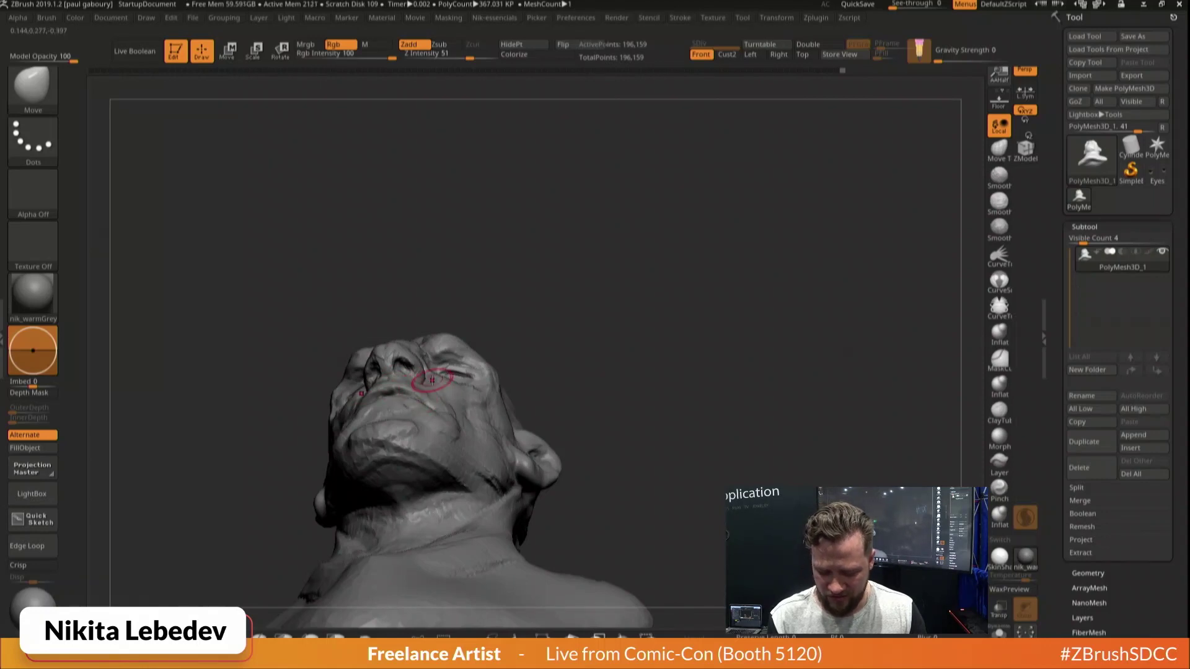
mouse_move(496, 348)
right_mouse_down()
mouse_move(496, 444)
mouse_move(480, 444)
right_mouse_up()
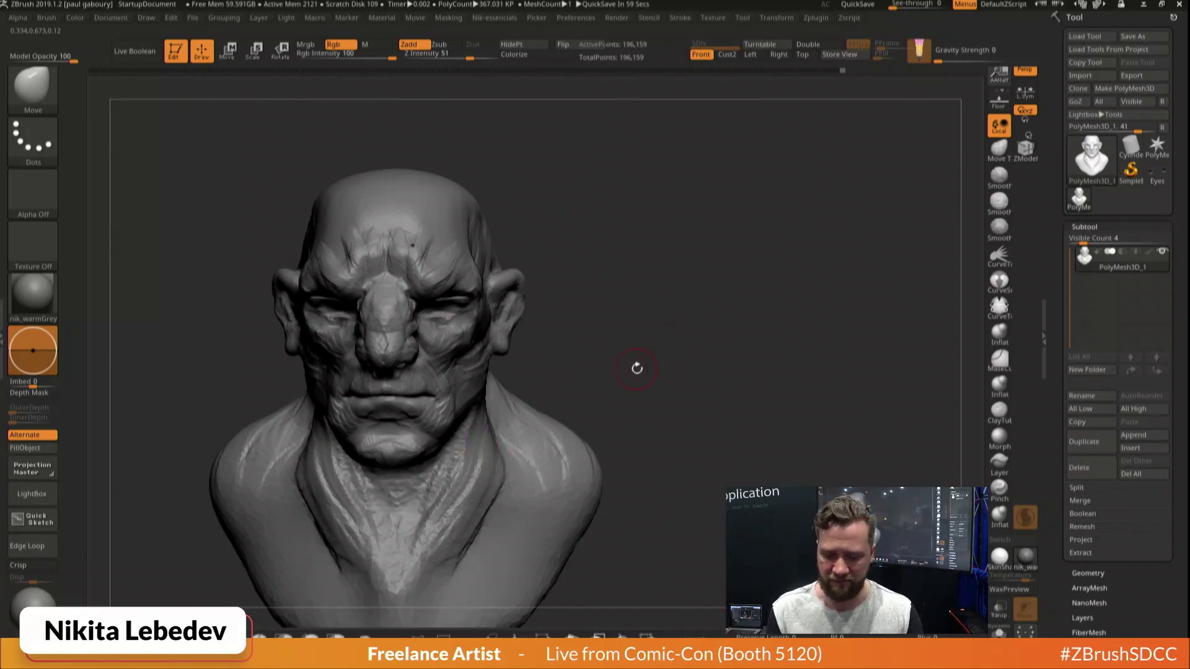
Build up the bridge of the nose between the brows with the ClayBuildup brush, undoing the last stroke
key("b")
key("c")
key("b")
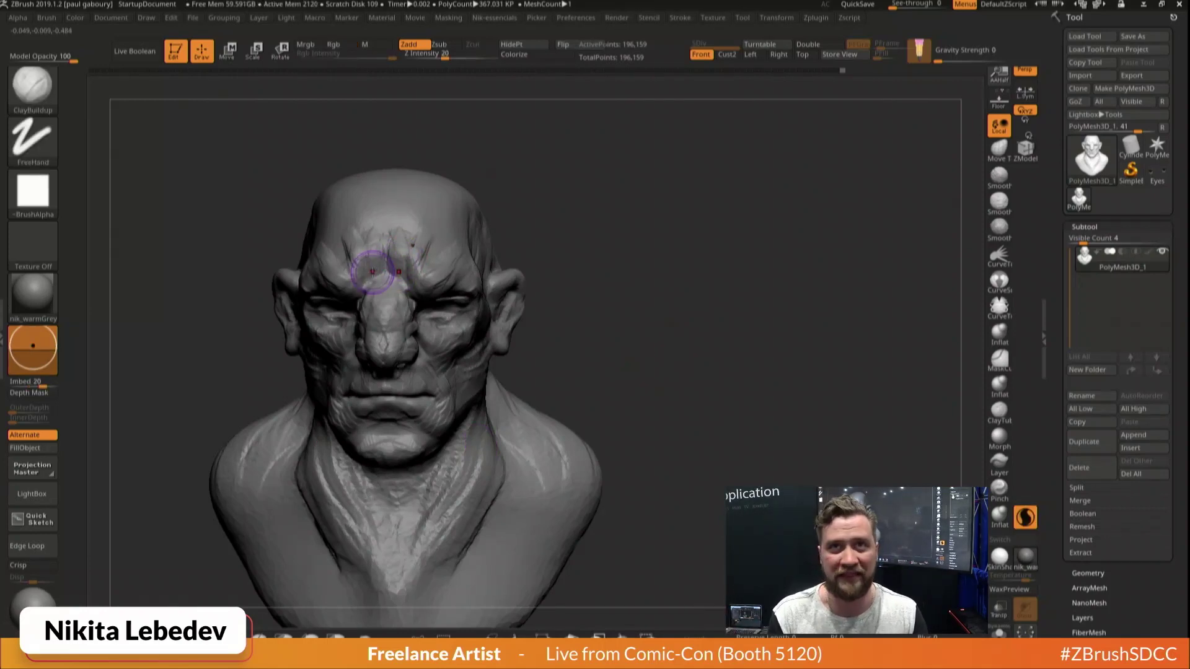
mouse_move(373, 271)
left_mouse_down()
mouse_move(400, 283)
mouse_move(385, 281)
left_mouse_up()
mouse_move(395, 287)
right_mouse_down()
mouse_move(295, 340)
mouse_move(329, 313)
right_mouse_up()
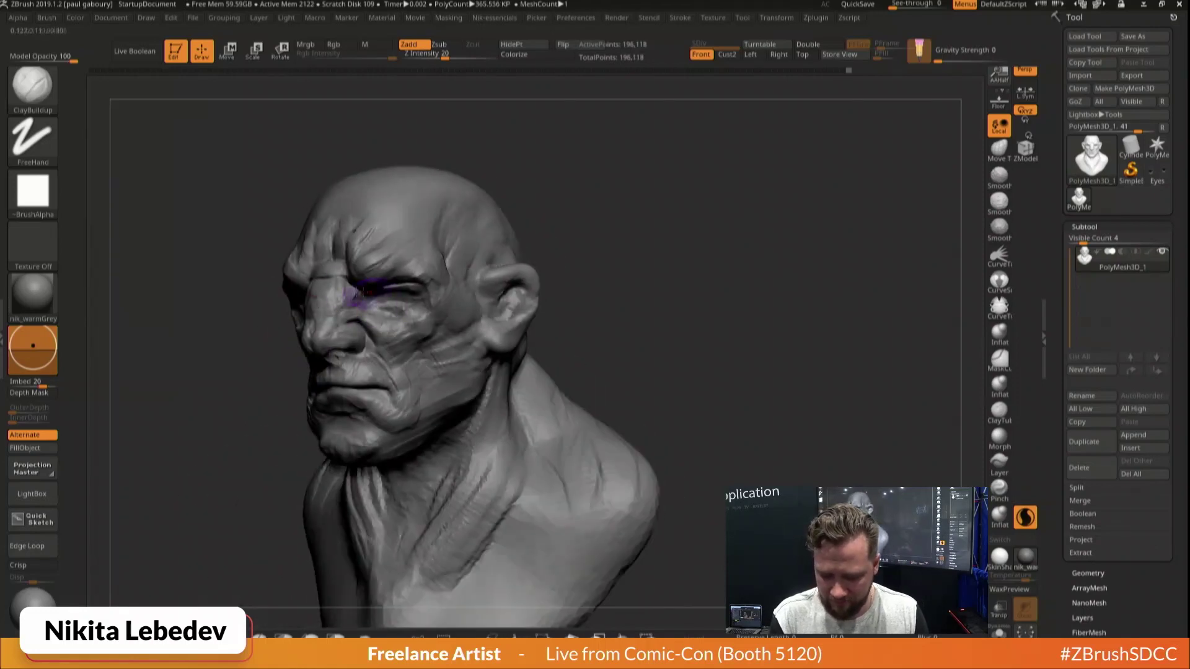
left_click_drag(356, 294, 335, 296)
key("ctrl+z")
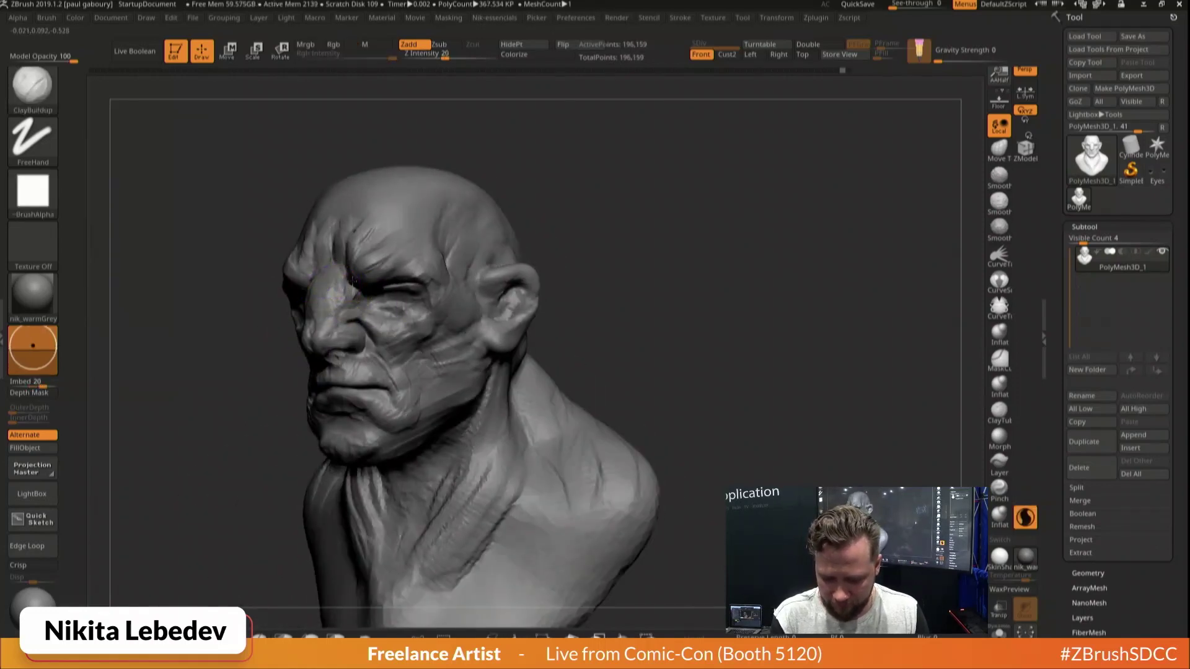
Build up the frown wrinkles above the brows with ClayBuildup and smooth the transitions
mouse_move(369, 229)
left_mouse_down()
mouse_move(338, 268)
mouse_move(345, 236)
left_mouse_up()
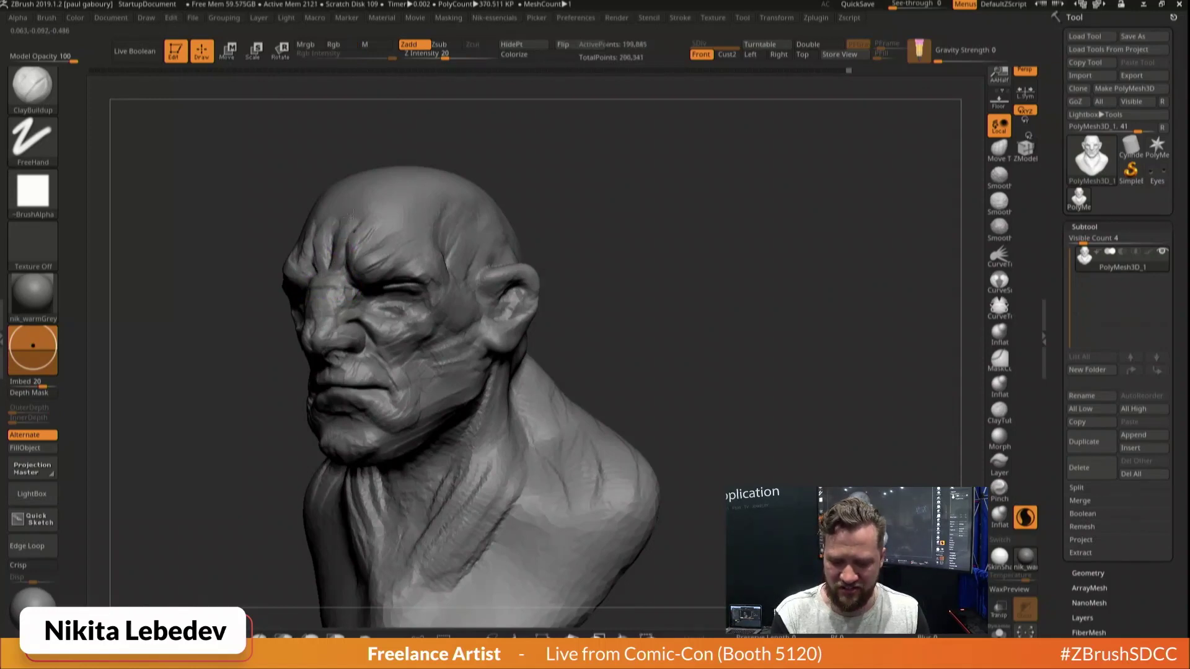
mouse_move(372, 198)
right_mouse_down()
mouse_move(391, 204)
mouse_move(355, 215)
mouse_move(360, 230)
mouse_move(359, 212)
right_mouse_up()
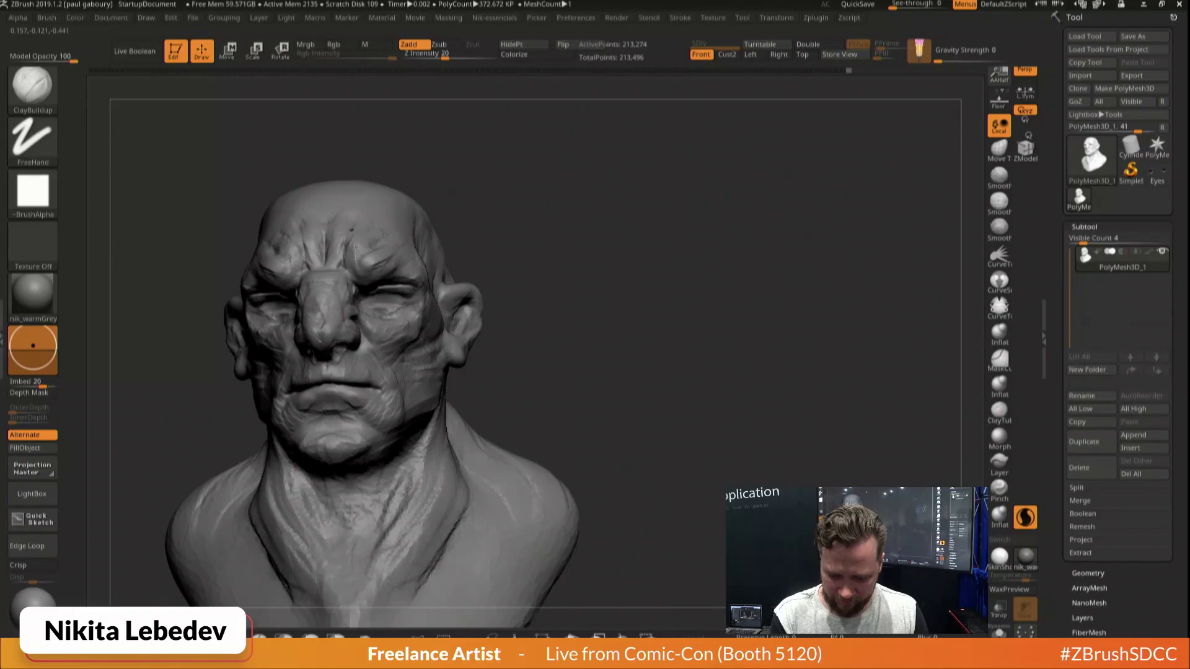
left_click_drag(388, 243, 395, 261)
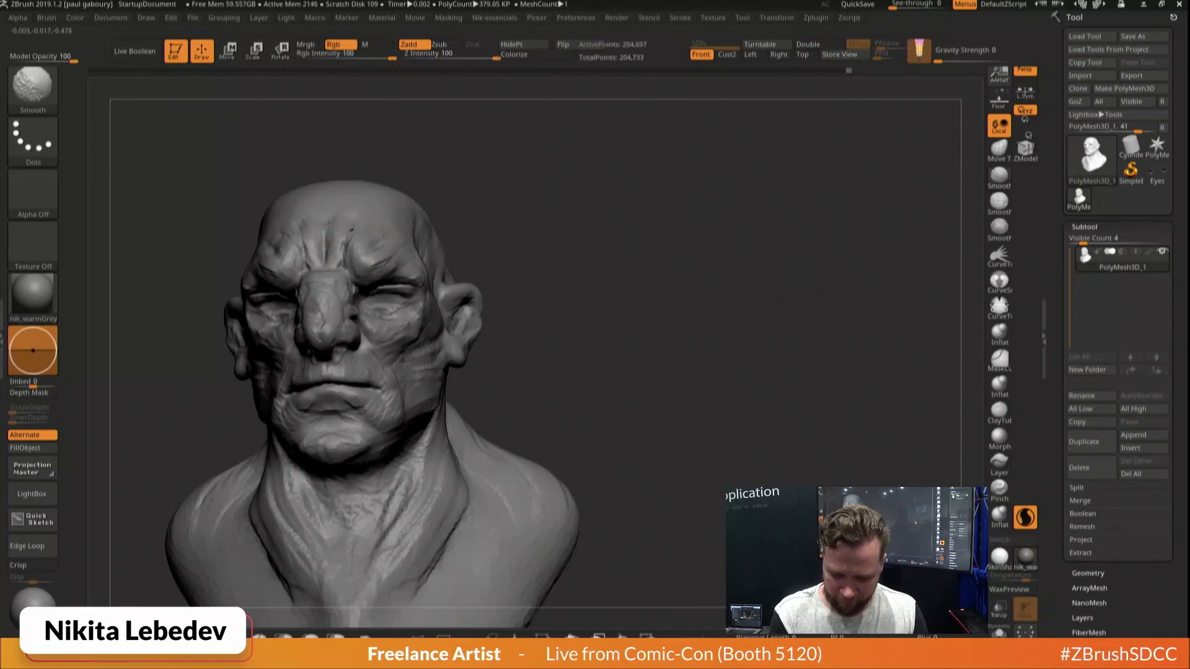
mouse_move(346, 245)
right_mouse_down()
mouse_move(425, 292)
mouse_move(496, 278)
mouse_move(563, 314)
right_mouse_up()
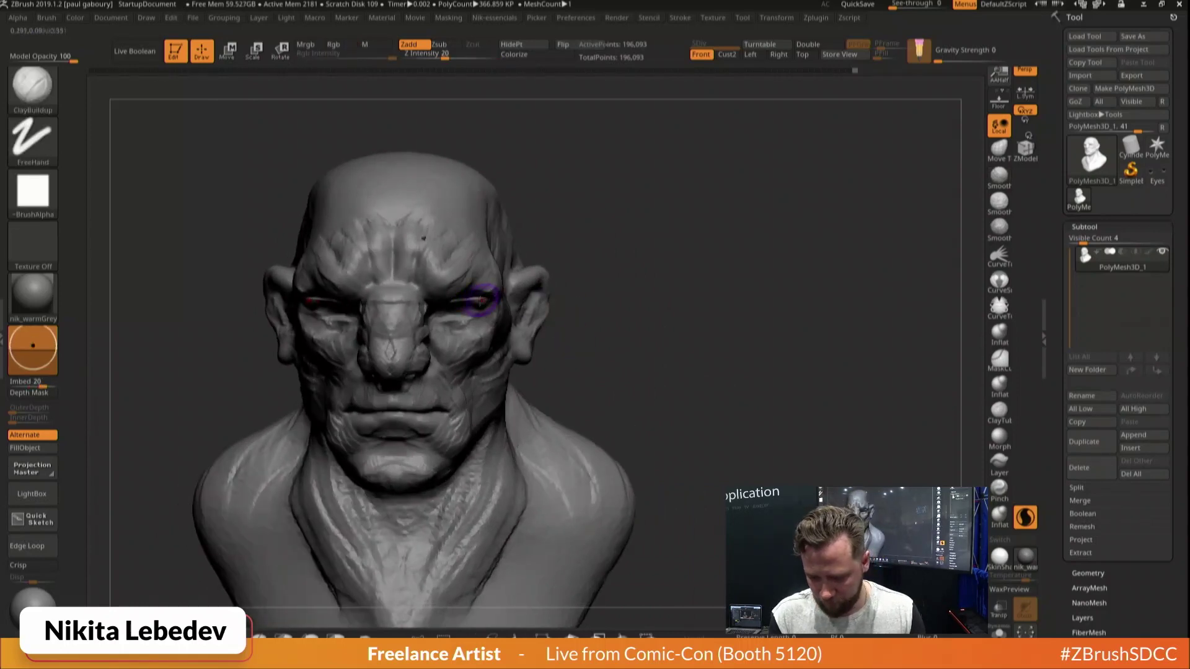
Add volume around the outer corners of the eyes and the lower lids with the ClayBuildup brush
mouse_move(480, 300)
right_mouse_down()
mouse_move(458, 305)
mouse_move(452, 275)
mouse_move(469, 291)
right_mouse_up()
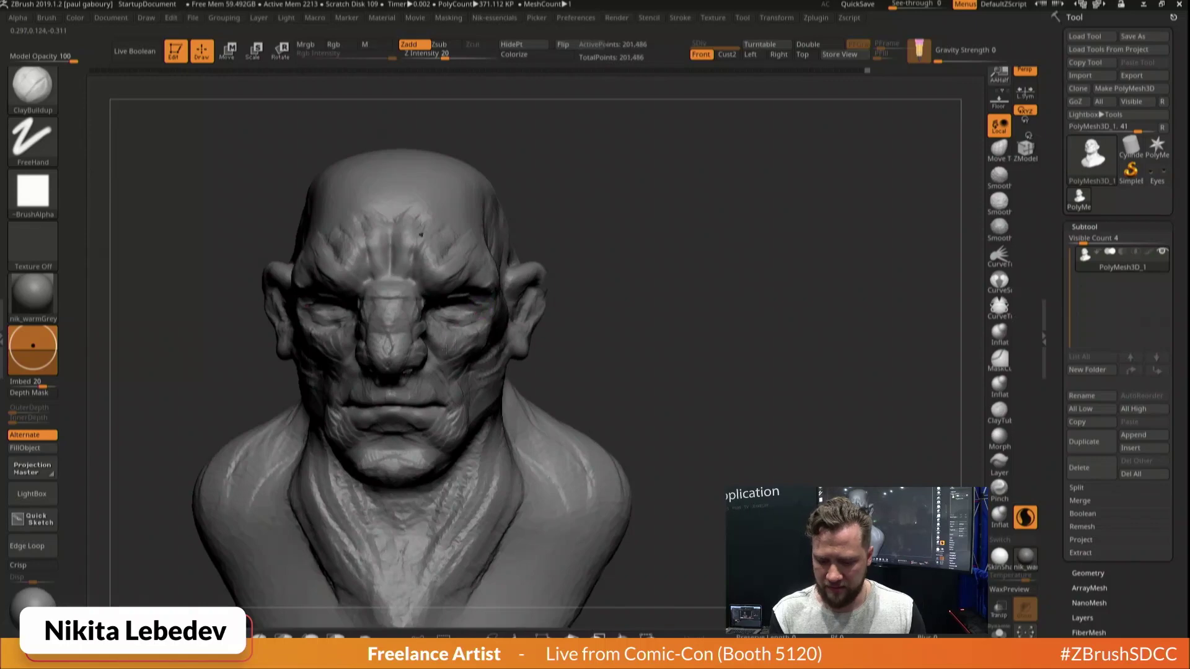
mouse_move(451, 344)
right_mouse_down()
mouse_move(544, 298)
mouse_move(515, 302)
right_mouse_up()
left_click_drag(488, 311, 473, 316)
mouse_move(473, 326)
right_mouse_down()
mouse_move(487, 311)
mouse_move(455, 328)
mouse_move(490, 304)
mouse_move(841, 352)
right_mouse_up()
Insert the Eyes model as a new subtool and make it the active subtool
key("b")
key("d")
key("s")
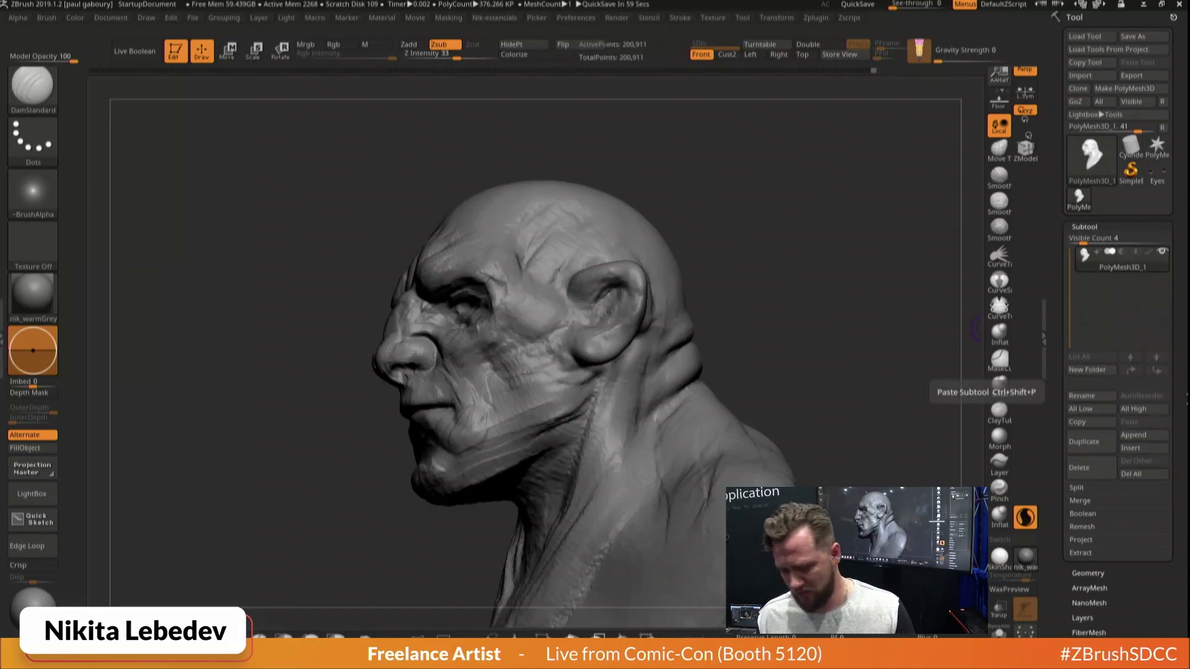
left_click_drag(734, 347, 703, 375)
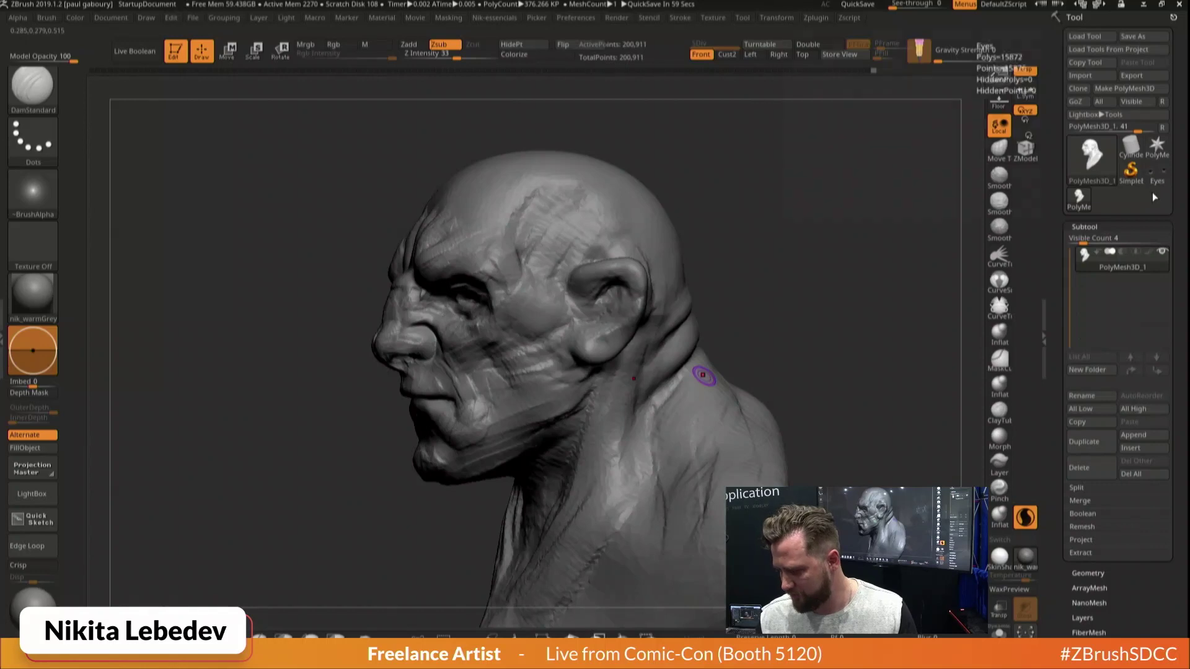
left_click(1138, 449)
left_click(823, 441)
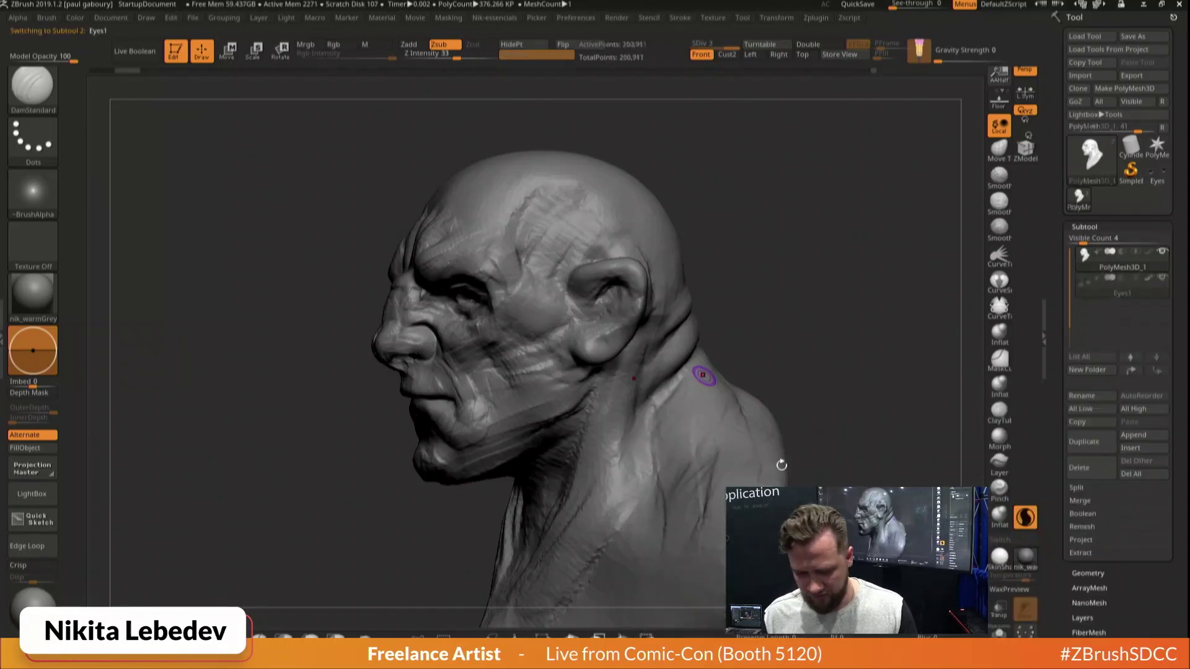
left_click_drag(838, 369, 849, 287)
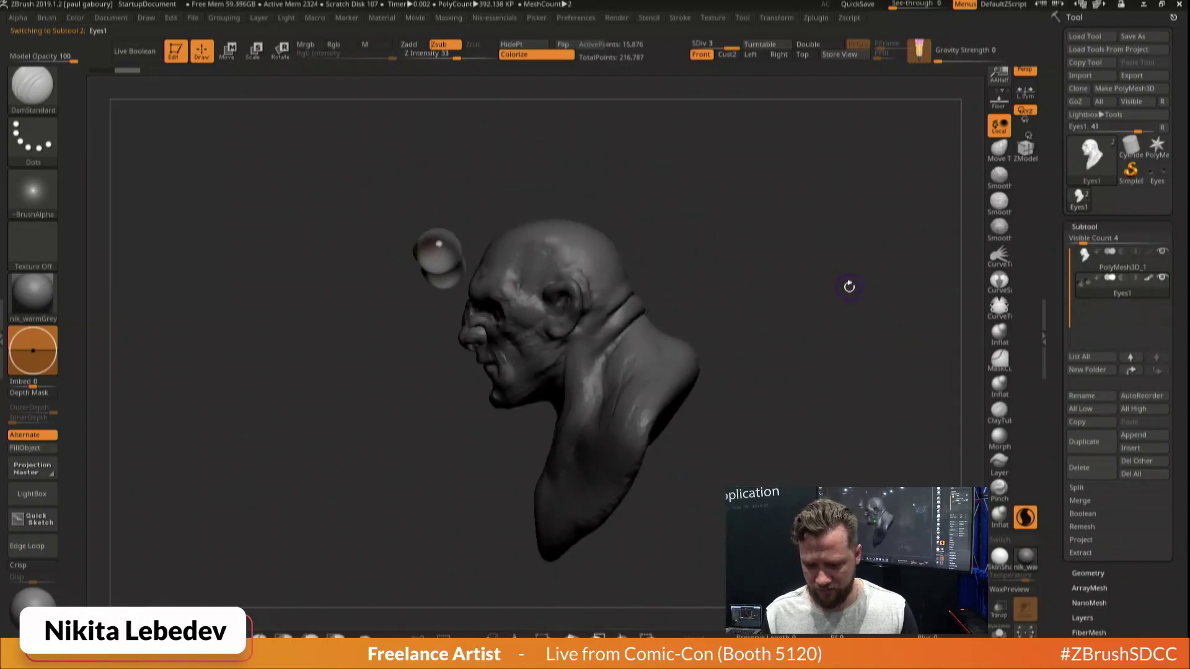
Delete the eyeballs' lower subdivision levels and apply Mirror And Weld to make the pair symmetrical
key("w")
left_click_drag(561, 176, 806, 251)
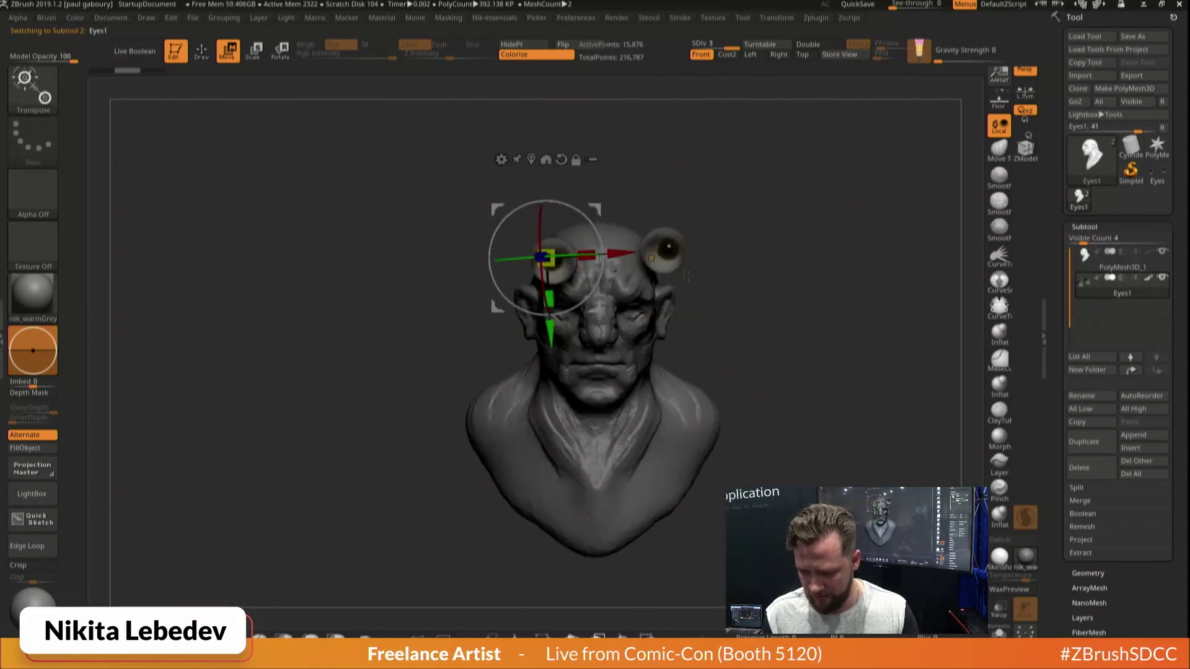
key("space")
key("space")
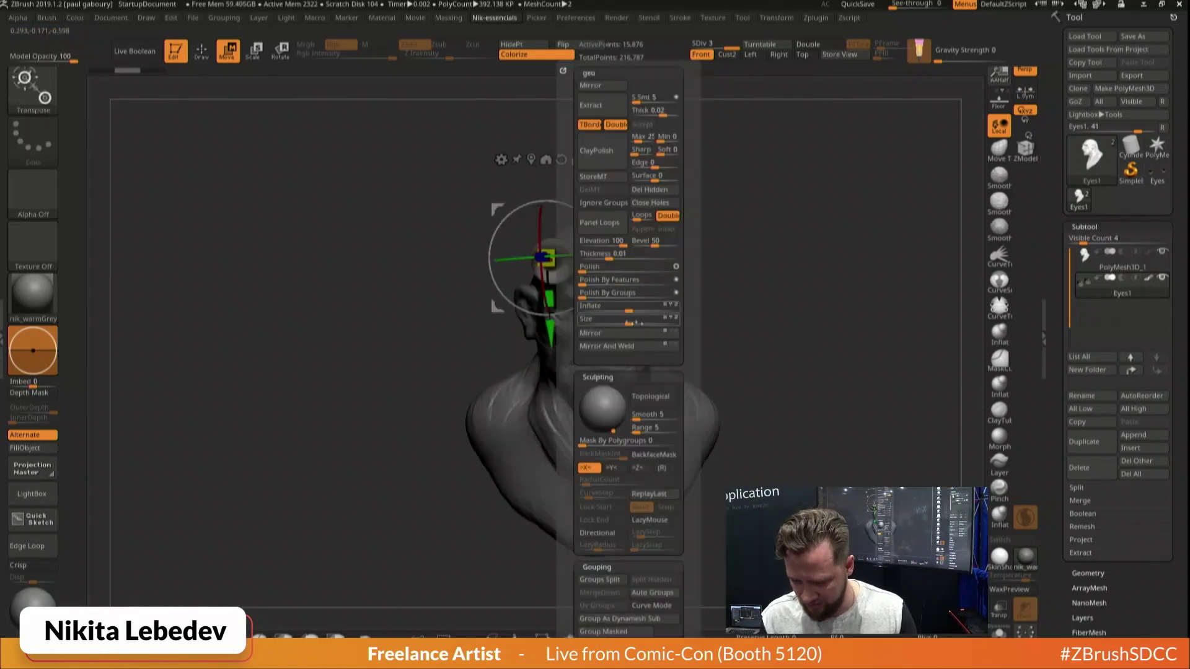
left_click(617, 351)
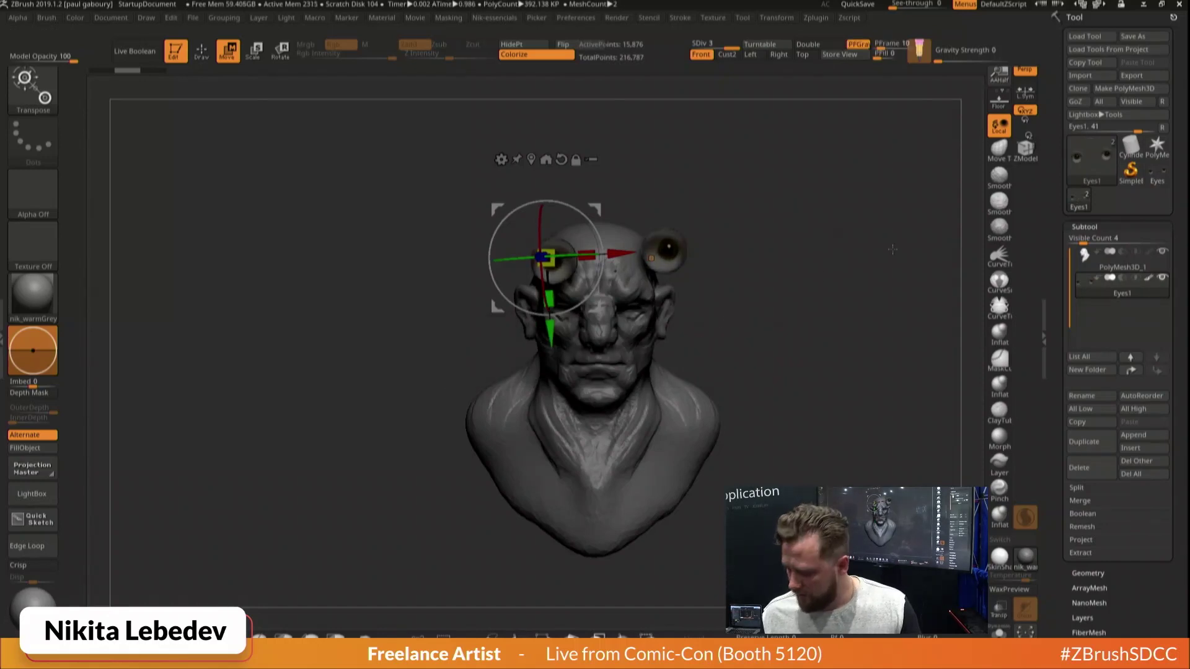
left_click(1108, 577)
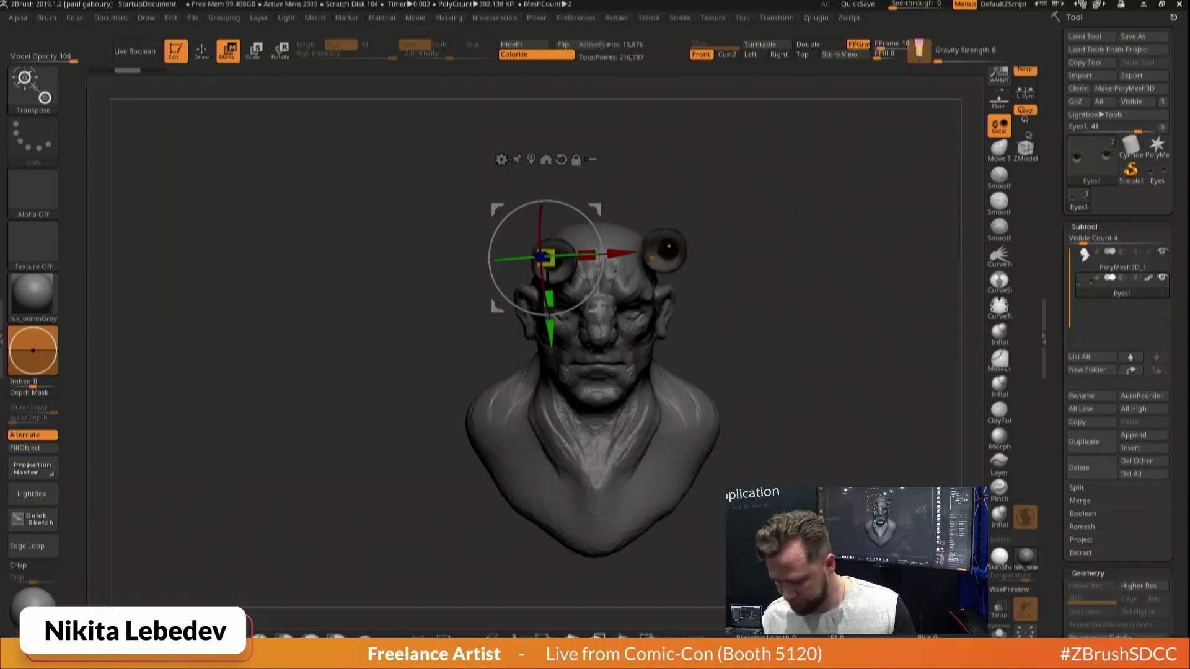
key("space")
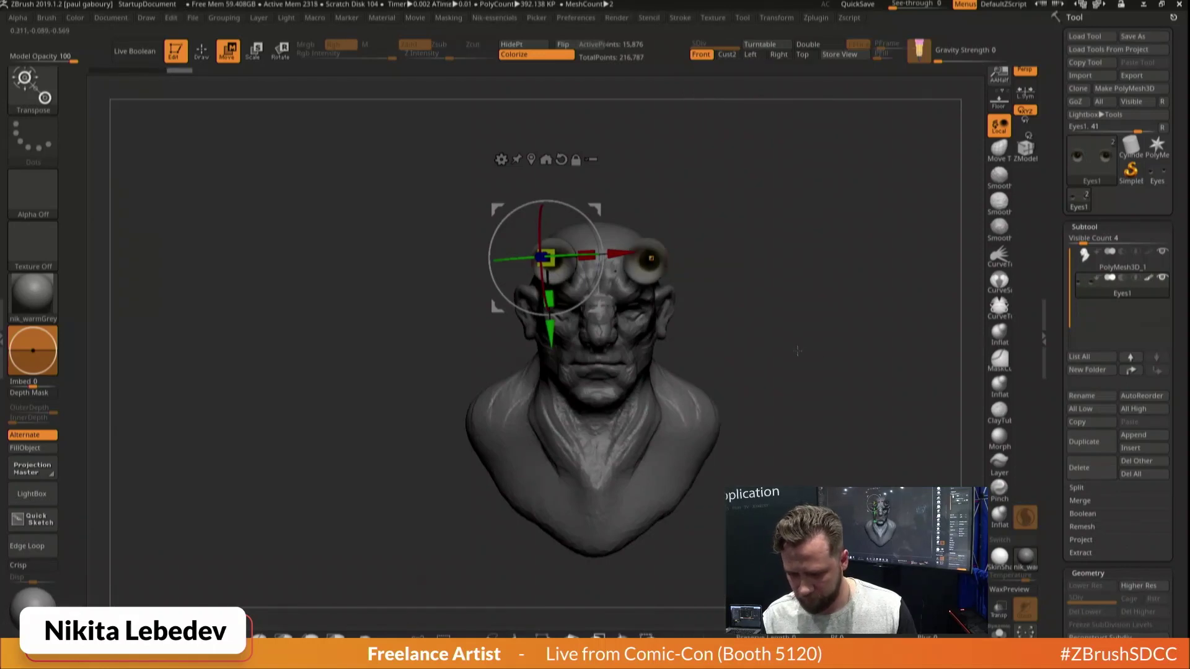
Lower the eyeballs to socket height, centre the gizmo on one eyeball and scale them down
left_click_drag(763, 365, 710, 379)
left_click_drag(543, 334, 543, 366)
left_click(521, 297, "alt")
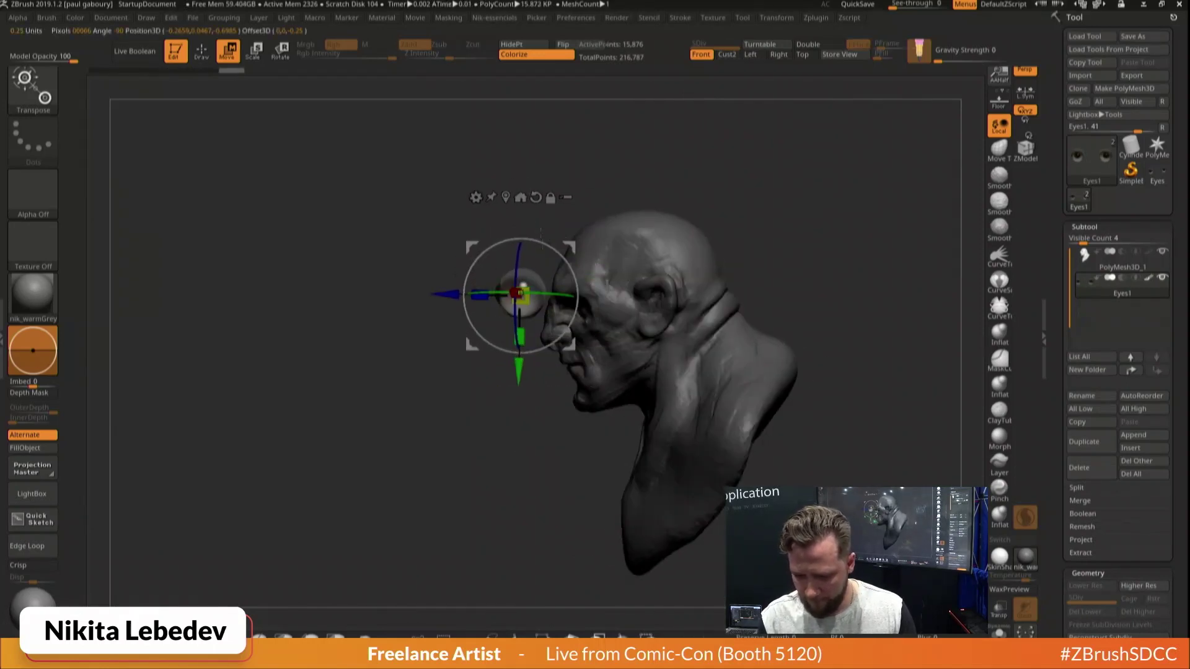
left_click_drag(522, 297, 520, 294)
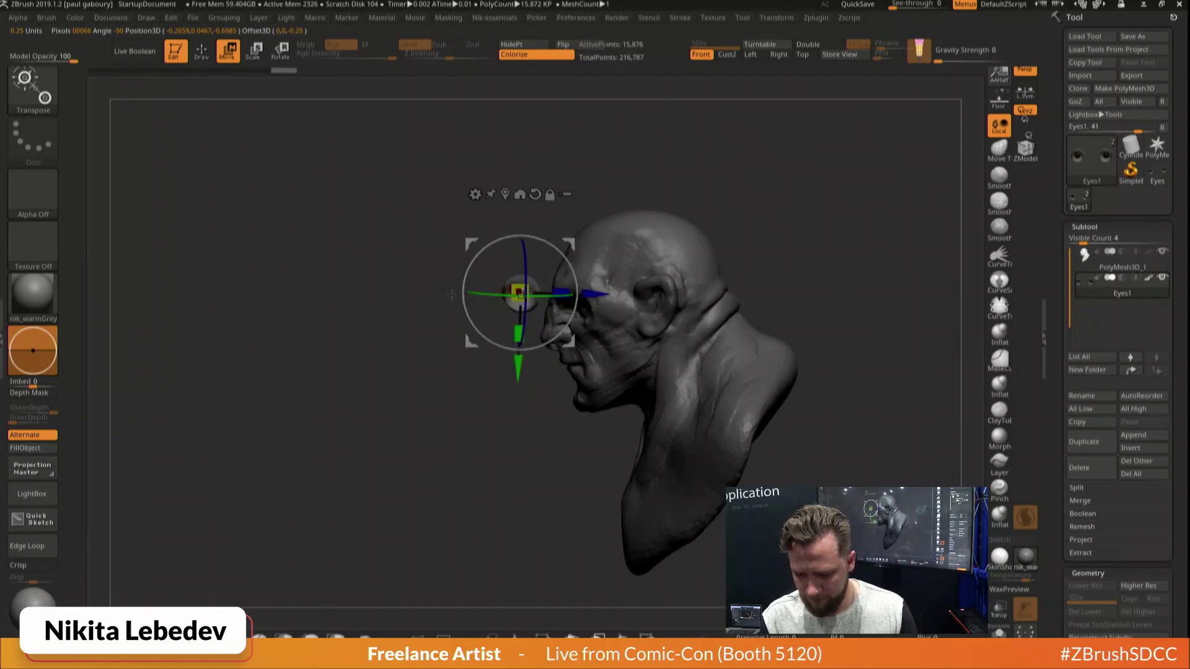
Move the eyeballs back into the head and fine-tune their height in the sockets from the front
left_click_drag(597, 297, 664, 297)
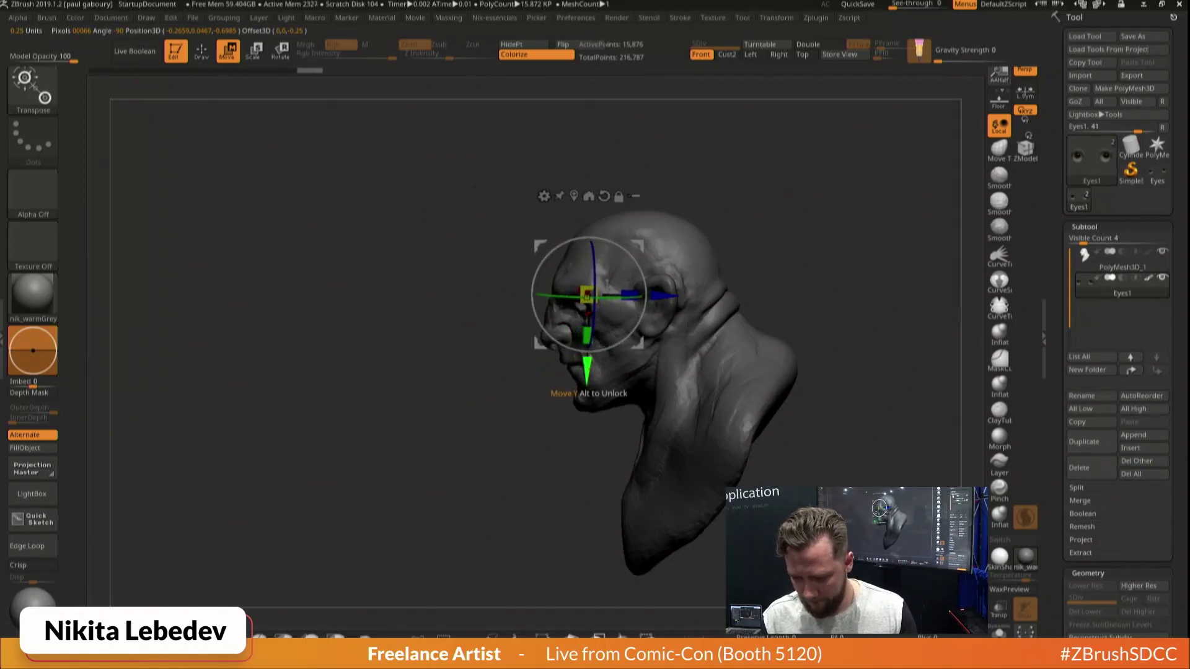
left_click_drag(587, 371, 587, 372)
left_click_drag(668, 297, 800, 269)
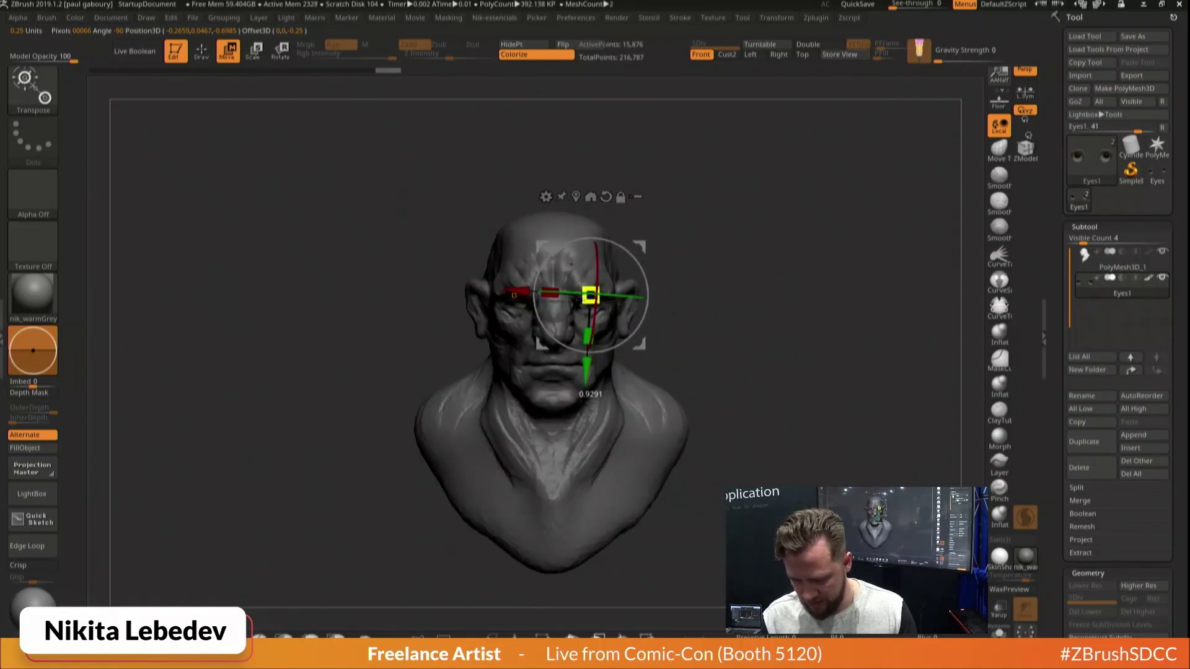
mouse_move(586, 371)
left_mouse_down()
mouse_move(586, 398)
mouse_move(586, 378)
left_mouse_up()
key("q")
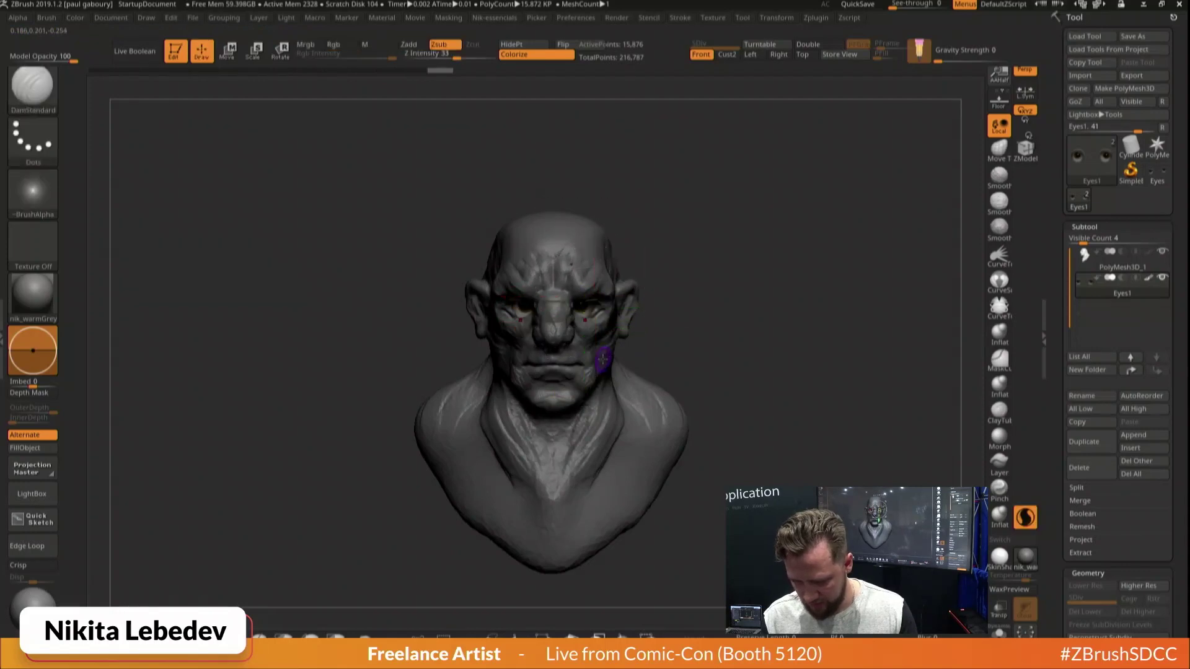
Adjust the spacing between the eyeballs so they line up with the sockets
left_click_drag(746, 308, 744, 347, "alt")
mouse_move(740, 322)
left_mouse_down()
mouse_move(648, 310)
mouse_move(717, 300)
left_mouse_up()
key("w")
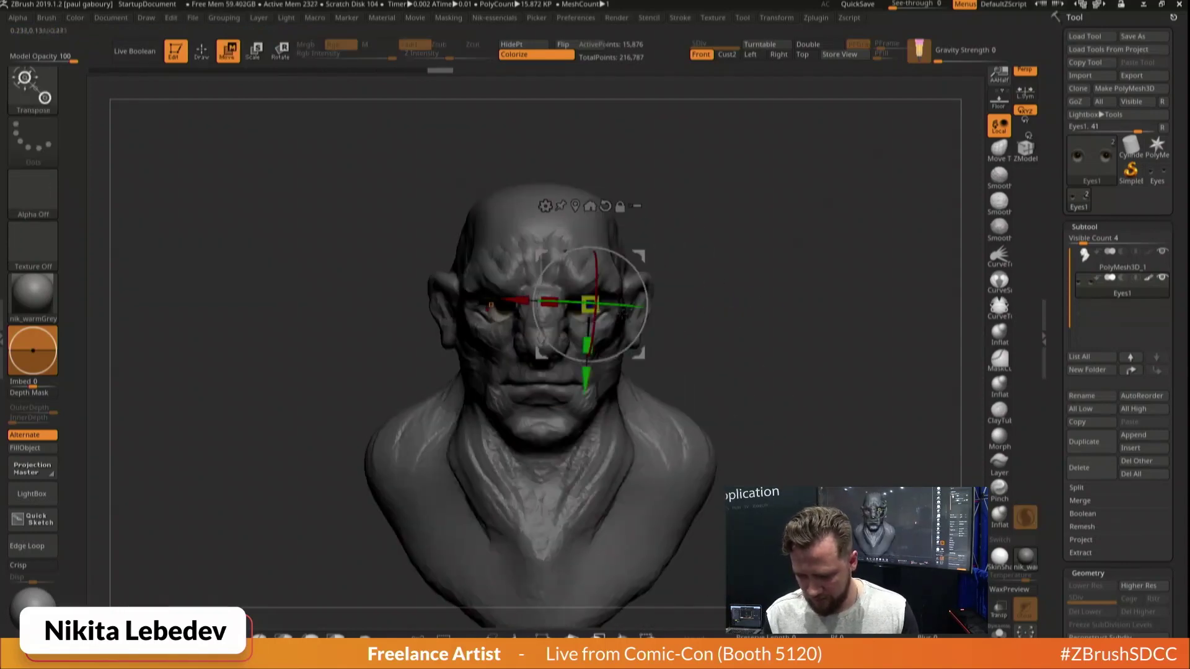
mouse_move(513, 300)
left_mouse_down()
mouse_move(552, 302)
mouse_move(537, 302)
left_mouse_up()
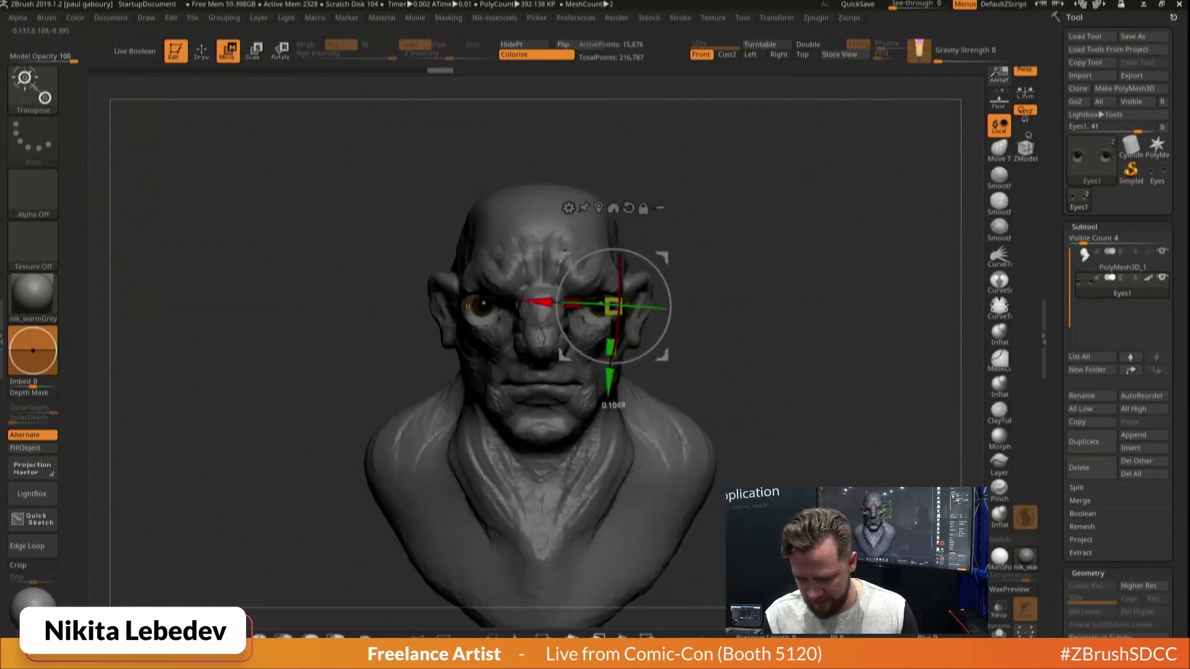
left_click_drag(610, 387, 586, 386)
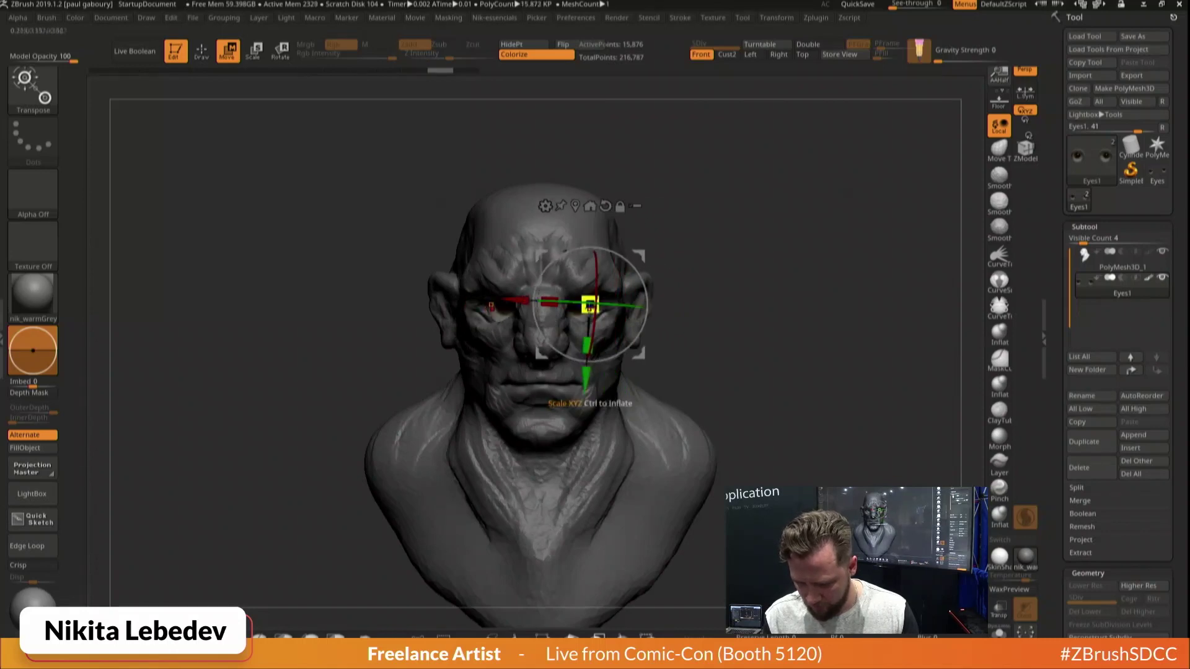
Nudge the eyeballs' depth and size in profile with transparency on, and turn transparency back off
left_click_drag(849, 397, 657, 397)
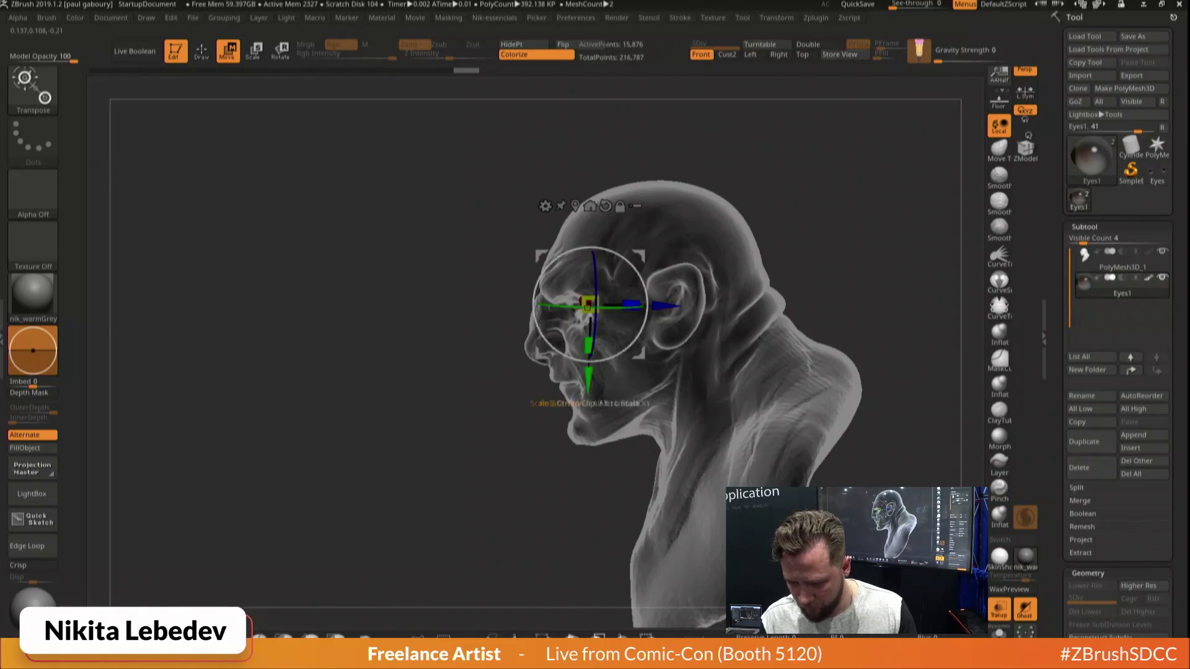
left_click_drag(640, 254, 642, 258)
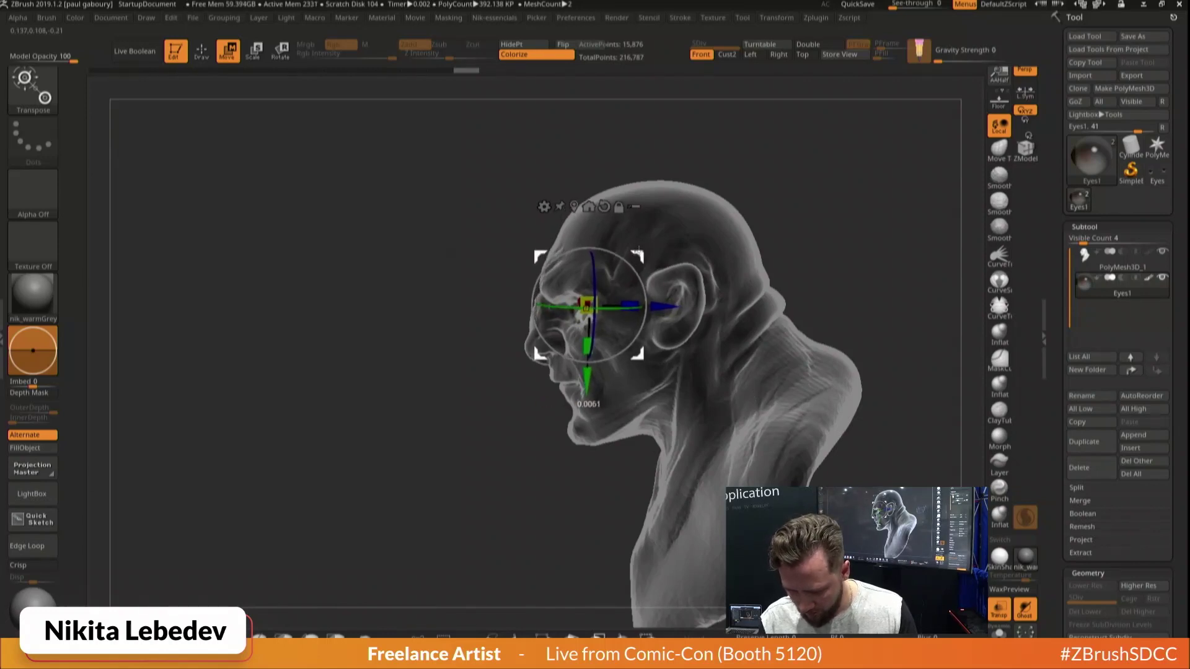
key("q")
left_click(999, 608)
left_click_drag(863, 361, 948, 347)
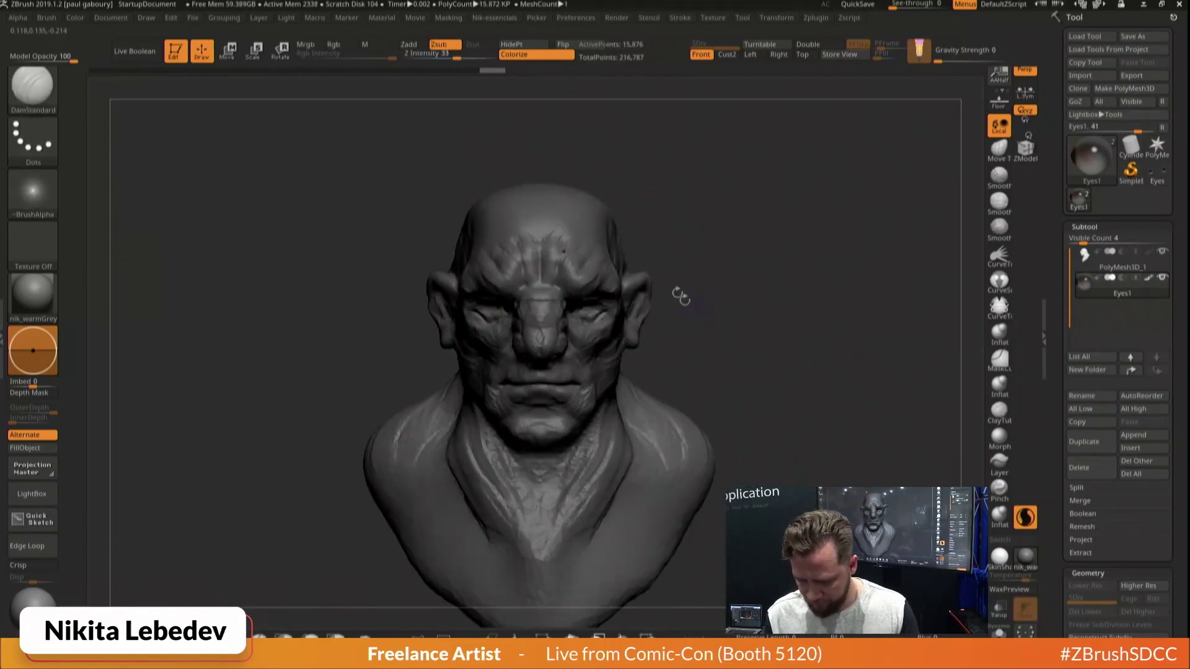
Refine the eyeballs' spacing, height and scale from the front so they fit behind the eyelids
key("w")
left_click_drag(527, 299, 536, 293)
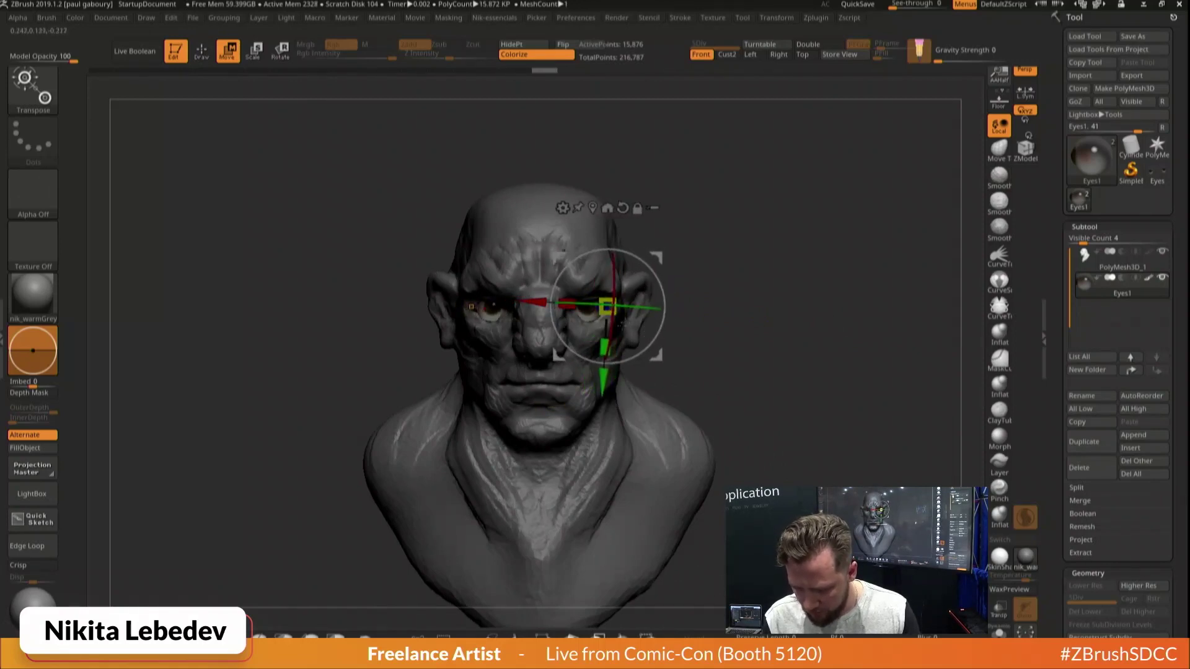
left_click_drag(607, 306, 583, 308)
left_click_drag(585, 387, 587, 380)
left_click_drag(636, 251, 637, 250)
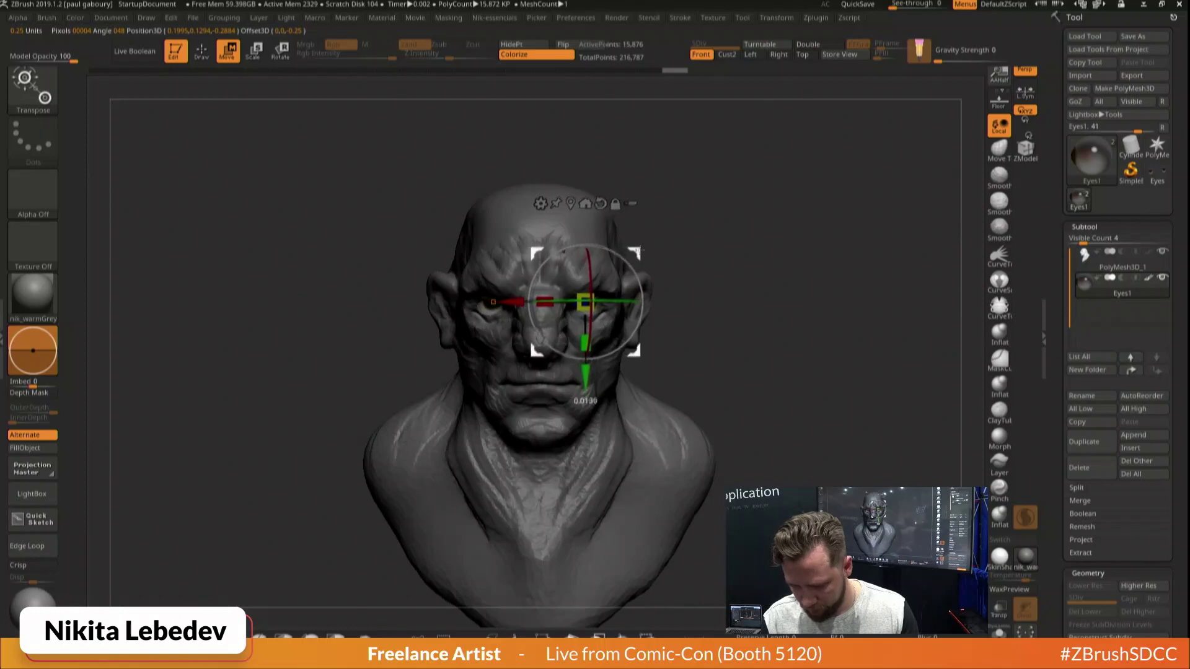
key("q")
Fine-tune the uniform scale of the eyeballs from the side
mouse_move(805, 282)
left_mouse_down()
mouse_move(616, 298)
mouse_move(653, 300)
left_mouse_up()
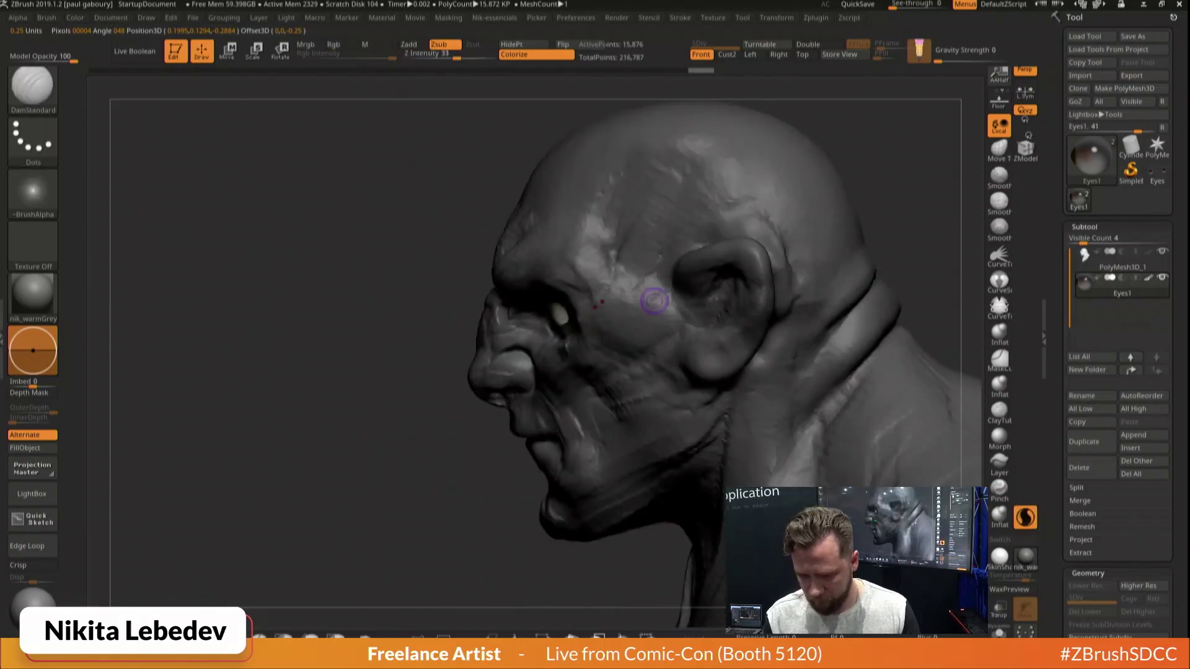
key("e")
left_click_drag(577, 304, 578, 303)
key("q")
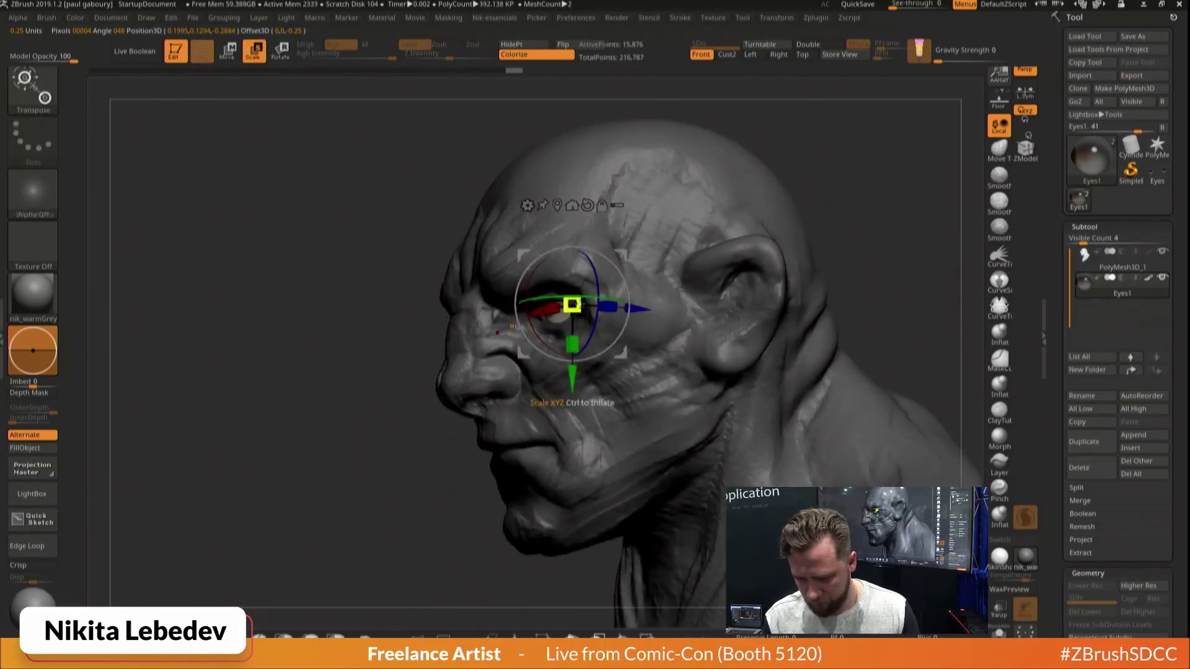
Make the head subtool active and reshape the eyelids around the eyeballs with the Move brush, smoothing them
mouse_move(490, 322)
left_mouse_down()
mouse_move(637, 335)
mouse_move(637, 282)
mouse_move(585, 266)
mouse_move(566, 273)
left_mouse_up()
left_click(586, 266, "alt")
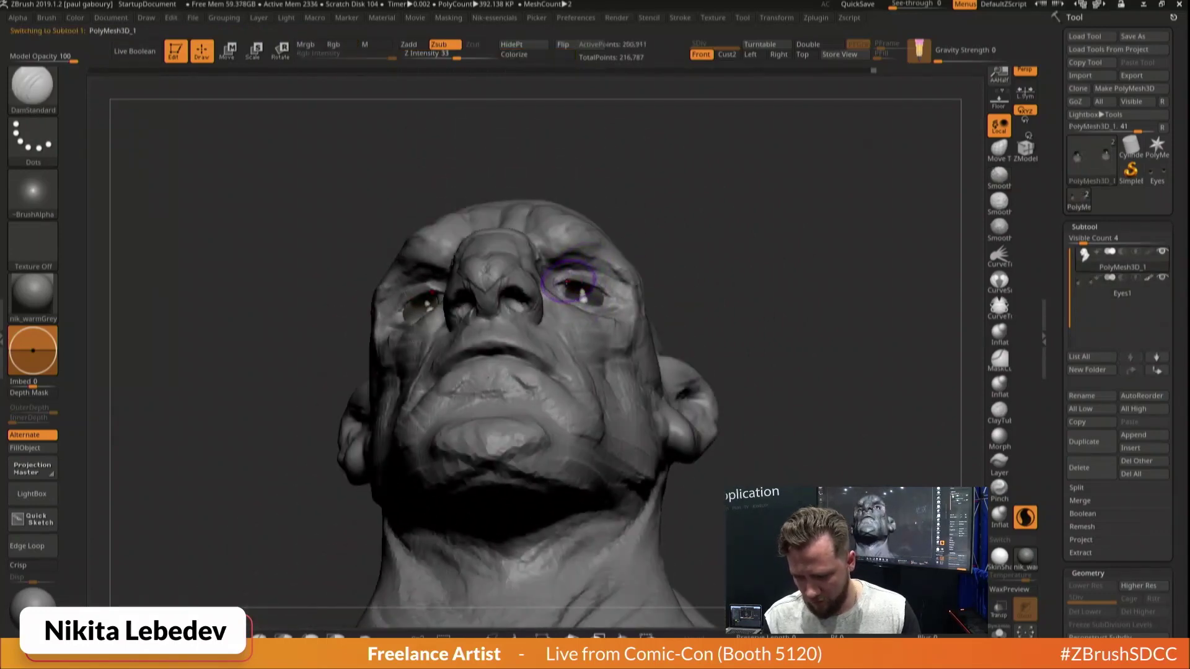
key("b")
key("m")
key("v")
mouse_move(600, 280)
right_mouse_down()
mouse_move(572, 278)
mouse_move(607, 273)
right_mouse_up()
left_click_drag(608, 274, 605, 279)
right_click_drag(605, 279, 596, 292)
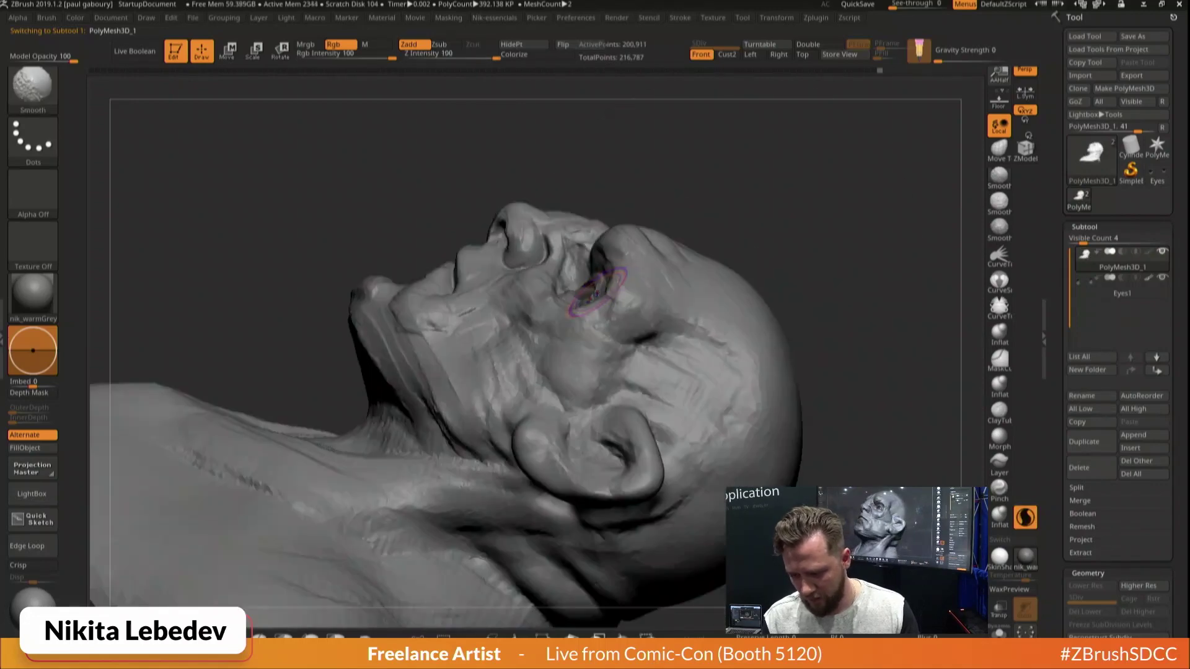
mouse_move(595, 288)
left_mouse_down()
mouse_move(627, 252)
mouse_move(622, 272)
mouse_move(559, 266)
mouse_move(676, 292)
mouse_move(699, 282)
left_mouse_up()
mouse_move(606, 279)
right_mouse_down()
mouse_move(568, 276)
mouse_move(586, 233)
right_mouse_up()
Build up the eyelids over the eyeballs with ClayBuildup and define their creases with the DamStandard brush
key("b")
key("c")
key("b")
key("b")
key("d")
key("s")
mouse_move(583, 231)
left_mouse_down()
mouse_move(565, 272)
mouse_move(586, 288)
mouse_move(608, 282)
left_mouse_up()
mouse_move(607, 282)
right_mouse_down()
mouse_move(590, 282)
mouse_move(597, 267)
right_mouse_up()
left_click_drag(430, 332, 385, 336)
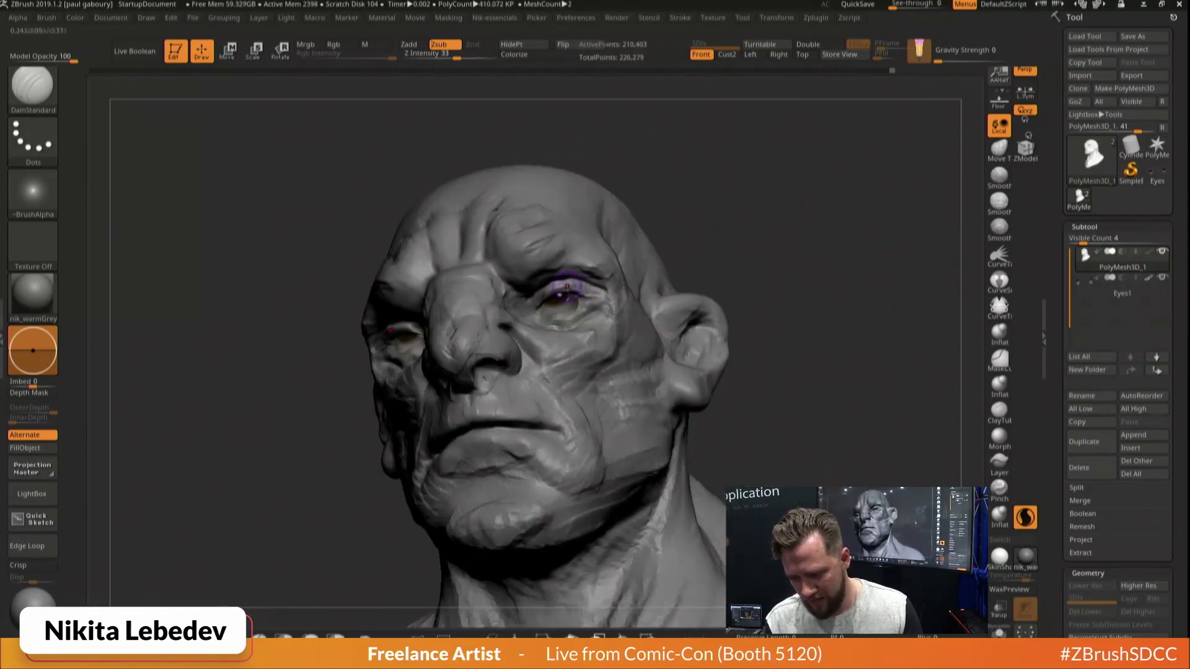
Build up more volume on the upper eyelid toward the inner corner of the eye with ClayBuildup
key("b")
key("c")
key("b")
mouse_move(545, 290)
right_mouse_down()
mouse_move(563, 289)
mouse_move(529, 309)
right_mouse_up()
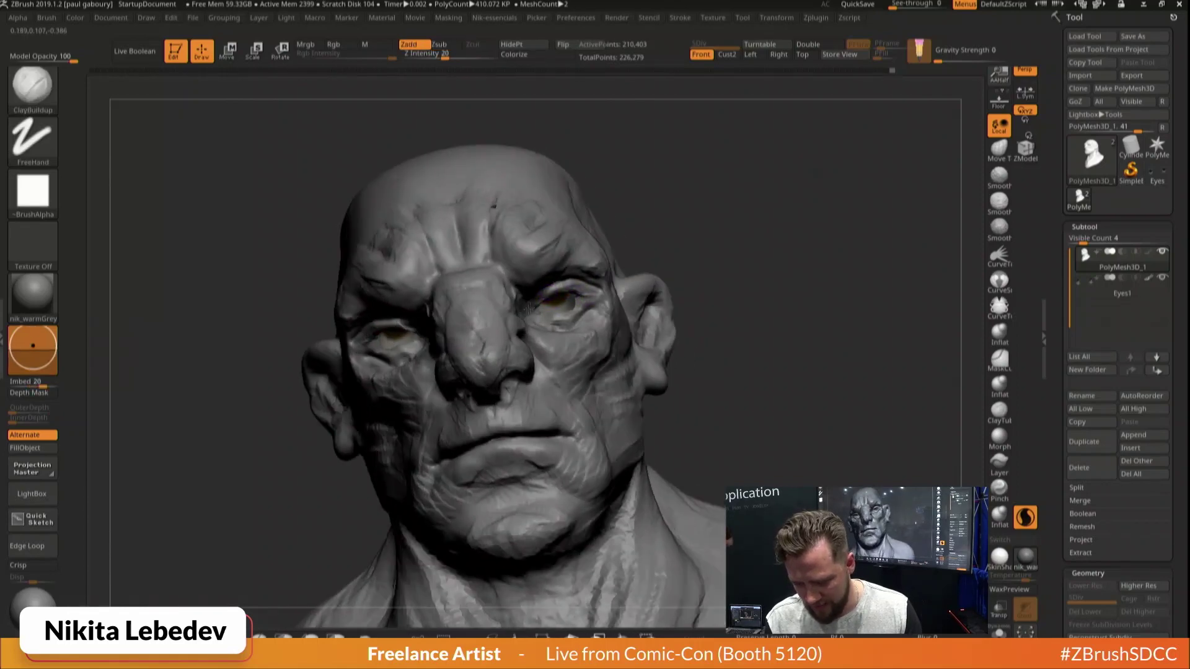
left_click_drag(532, 305, 561, 288)
right_click_drag(561, 288, 496, 291)
Sharpen the eyelid creases with the DamStandard brush, adjusting the brush size for the fine folds
key("b")
key("d")
key("s")
mouse_move(566, 311)
right_mouse_down()
mouse_move(611, 304)
mouse_move(567, 302)
mouse_move(579, 303)
right_mouse_up()
key("s")
left_click(536, 303)
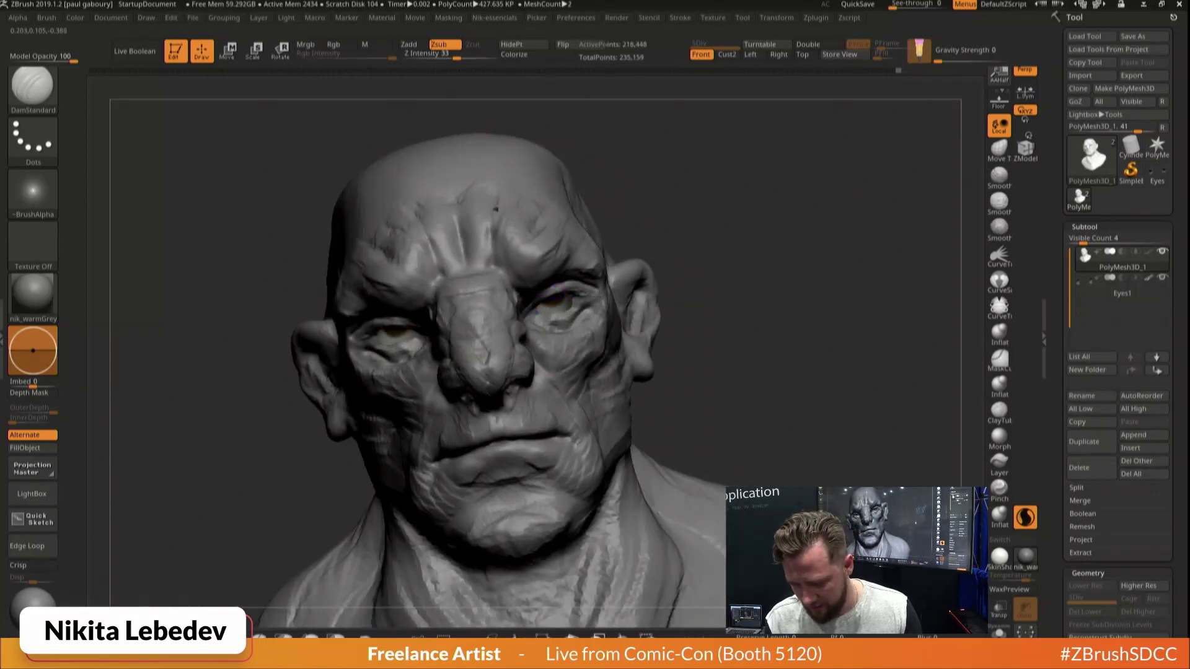
Add volume with ClayBuildup to the outer corner of the upper eyelid under the brow
mouse_move(587, 289)
right_mouse_down()
mouse_move(600, 297)
mouse_move(600, 271)
right_mouse_up()
key("b")
key("c")
key("b")
left_click_drag(586, 290, 595, 294)
right_click_drag(595, 294, 589, 265)
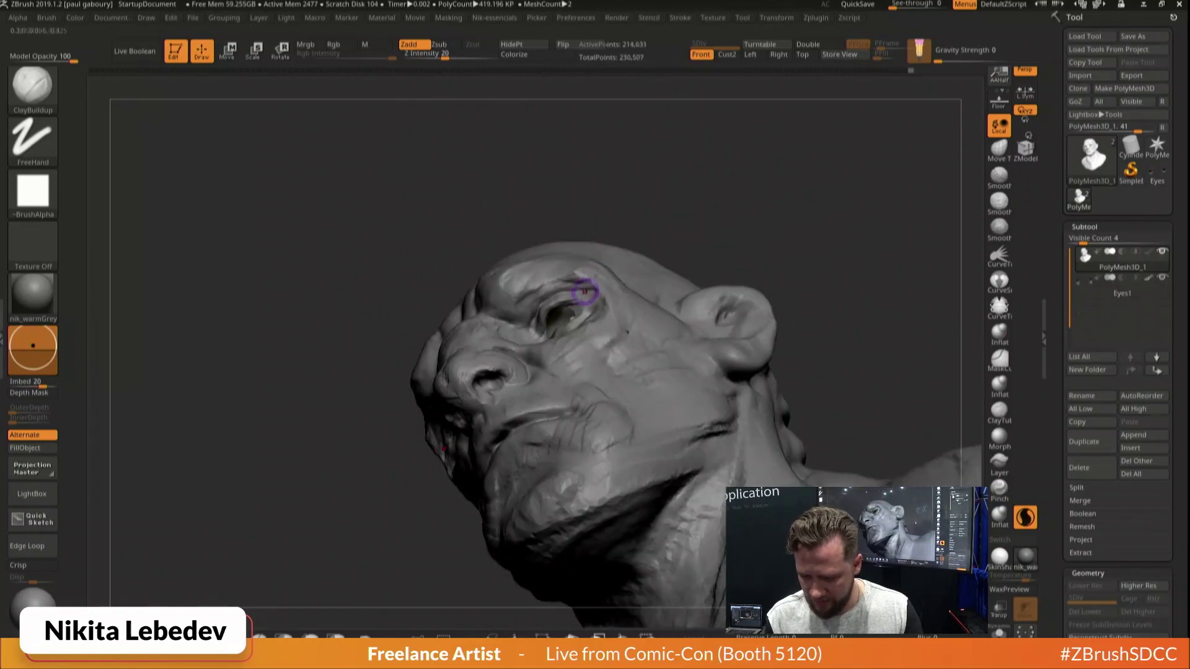
Carve the lid edge and the fold at the outer eye corner with DamStandard, viewed from below
key("b")
key("d")
key("s")
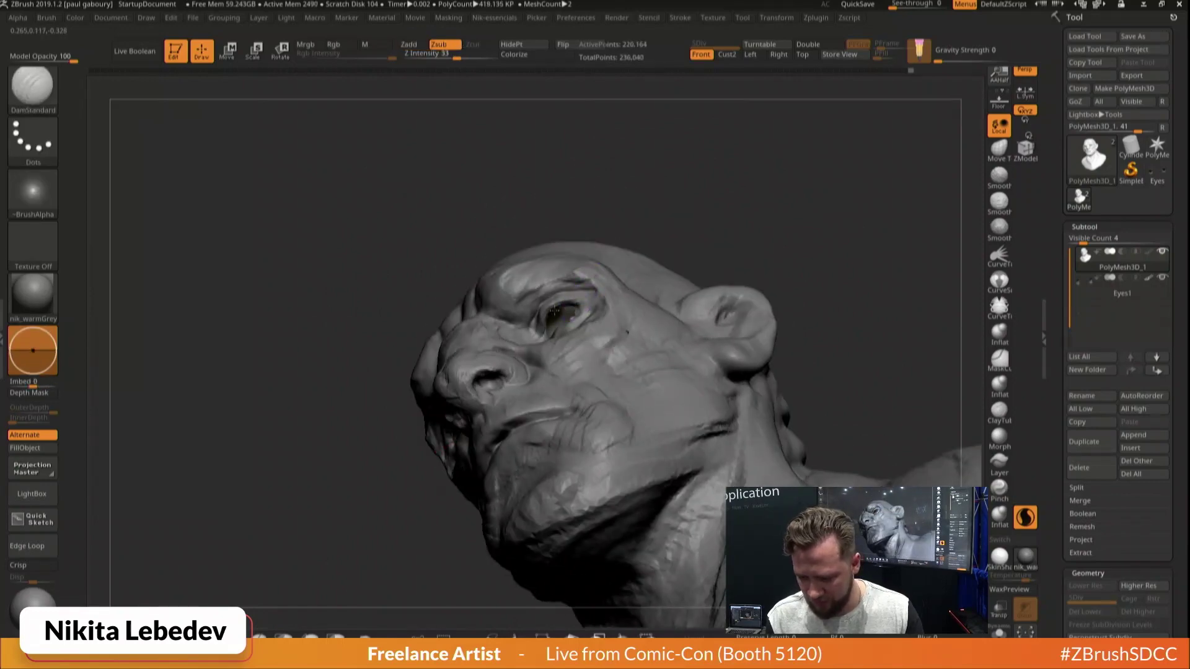
left_click_drag(554, 311, 565, 302)
mouse_move(565, 303)
right_mouse_down()
mouse_move(578, 324)
mouse_move(600, 322)
mouse_move(585, 304)
mouse_move(605, 283)
right_mouse_up()
left_click_drag(605, 280, 599, 285)
right_click_drag(598, 285, 592, 245)
Reshape the eyelid with the Move brush and blend the area beneath the brow with ClayBuildup and smoothing
key("b")
key("m")
key("v")
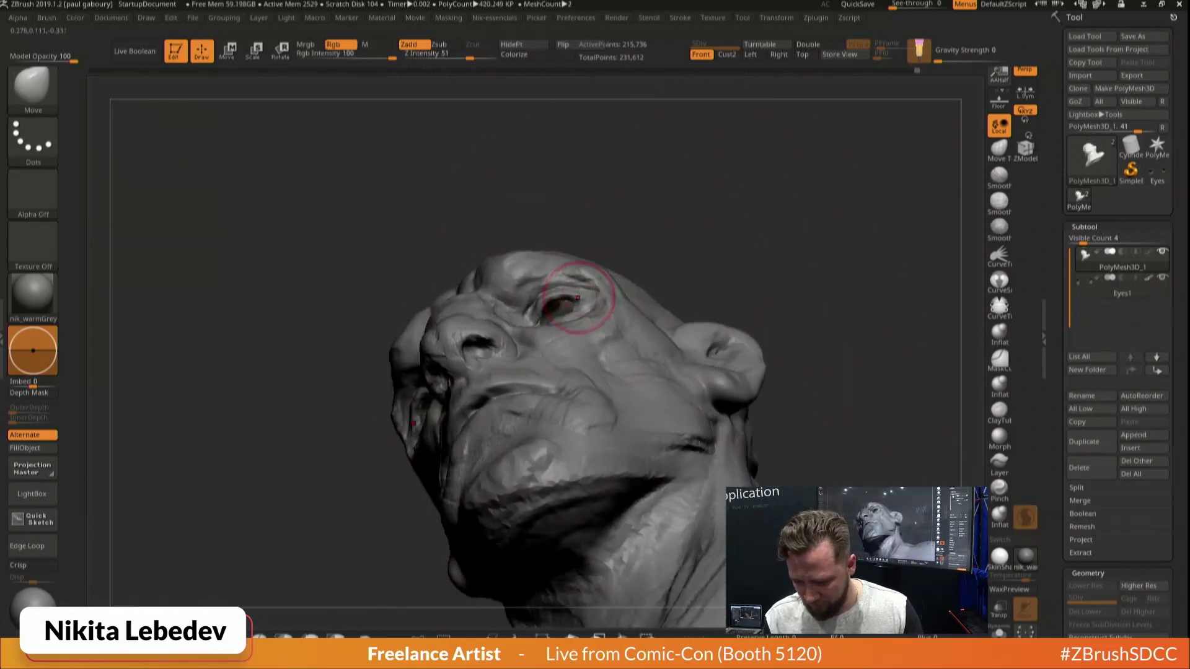
key("s")
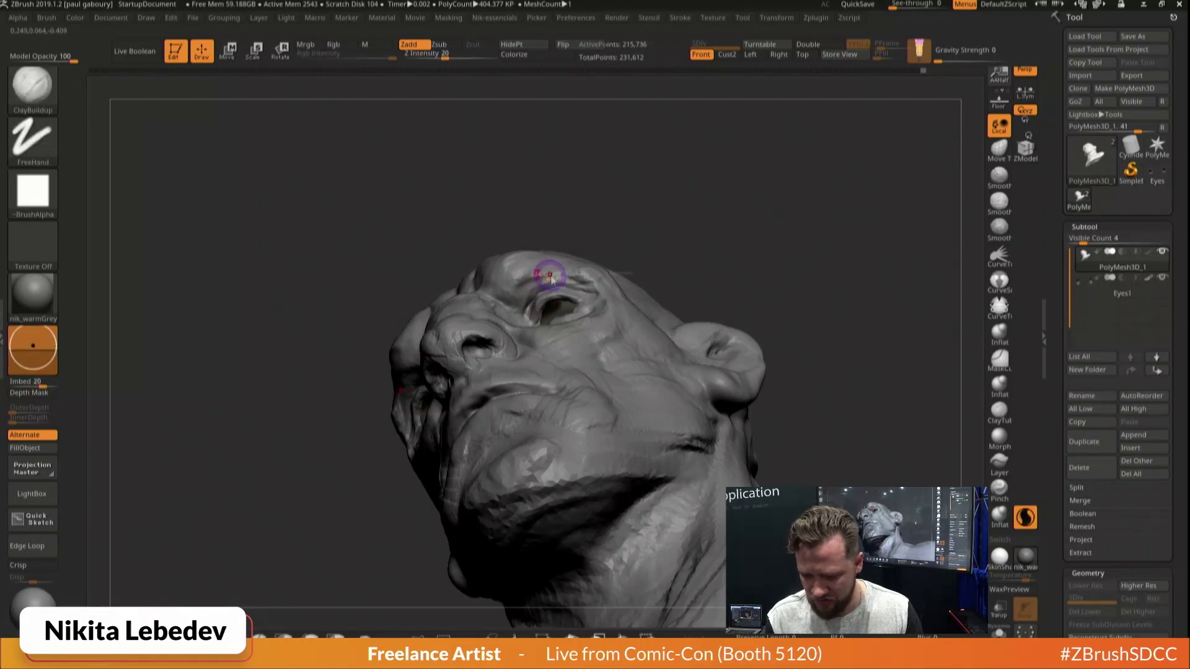
mouse_move(545, 273)
left_mouse_down("shift")
mouse_move(523, 279)
mouse_move(552, 263)
left_mouse_up("shift")
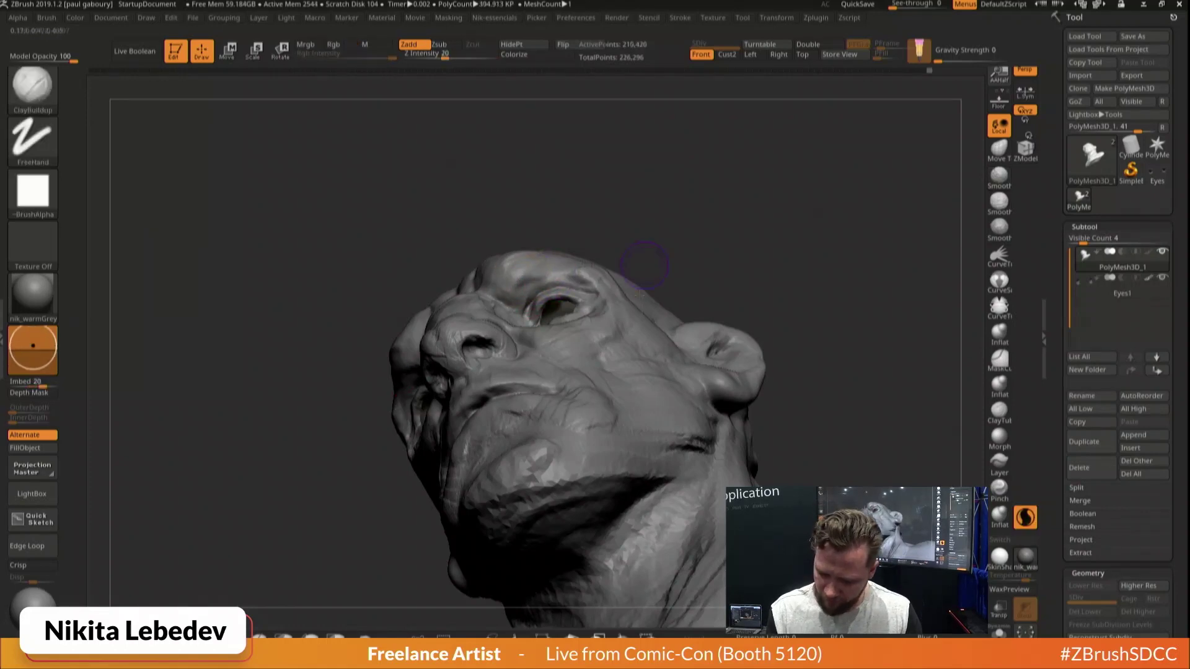
mouse_move(646, 260)
left_mouse_down()
mouse_move(643, 329)
mouse_move(704, 316)
mouse_move(586, 225)
left_mouse_up()
Refine the eyelids and surrounding folds from above with the DamStandard, Move and ClayBuildup brushes
mouse_move(586, 227)
right_mouse_down()
mouse_move(489, 305)
mouse_move(409, 297)
mouse_move(537, 347)
mouse_move(406, 310)
mouse_move(434, 289)
mouse_move(435, 255)
mouse_move(442, 303)
mouse_move(400, 327)
right_mouse_up()
key("b")
key("d")
key("s")
key("b")
key("m")
key("v")
key("b")
key("c")
key("b")
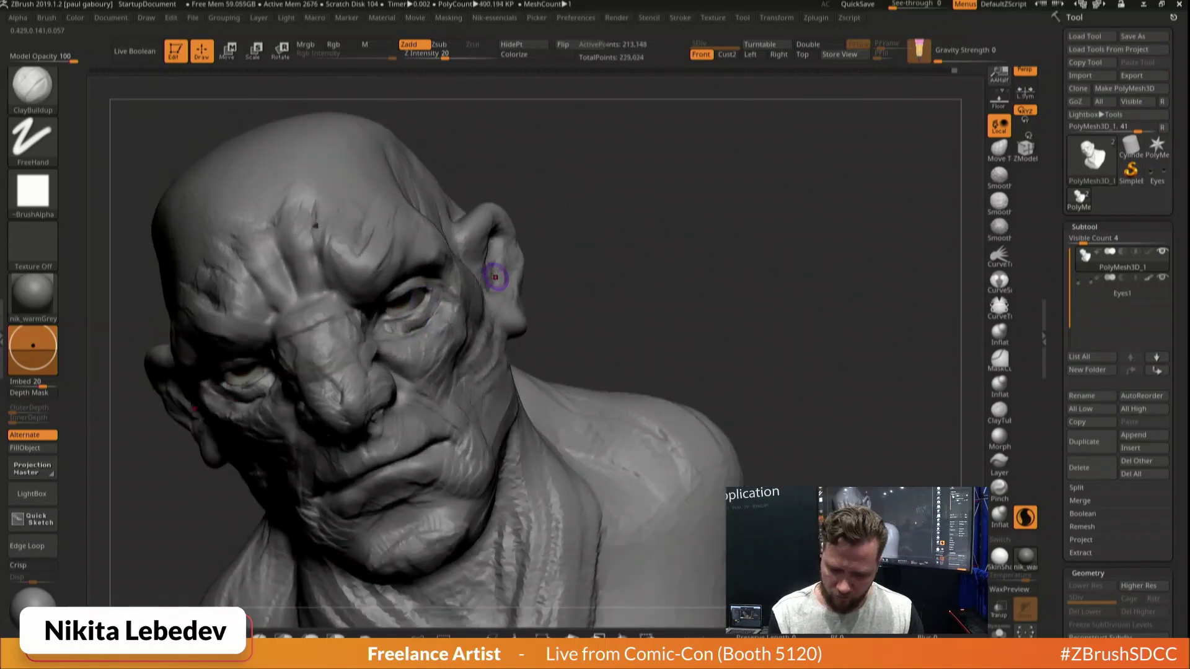
Adjust the outer contour of the cheek from the front with the Move brush
mouse_move(477, 282)
right_mouse_down()
mouse_move(417, 299)
mouse_move(494, 279)
right_mouse_up()
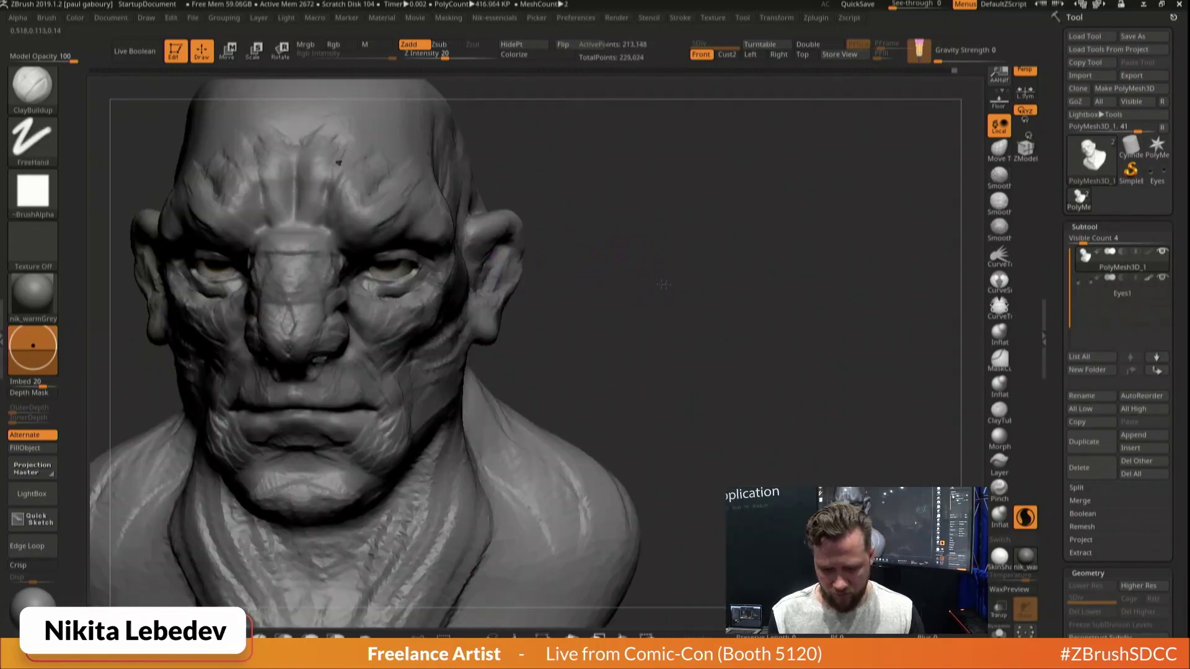
right_click_drag(663, 284, 782, 303, "alt")
key("b")
key("m")
key("v")
right_click_drag(595, 327, 582, 342, "shift")
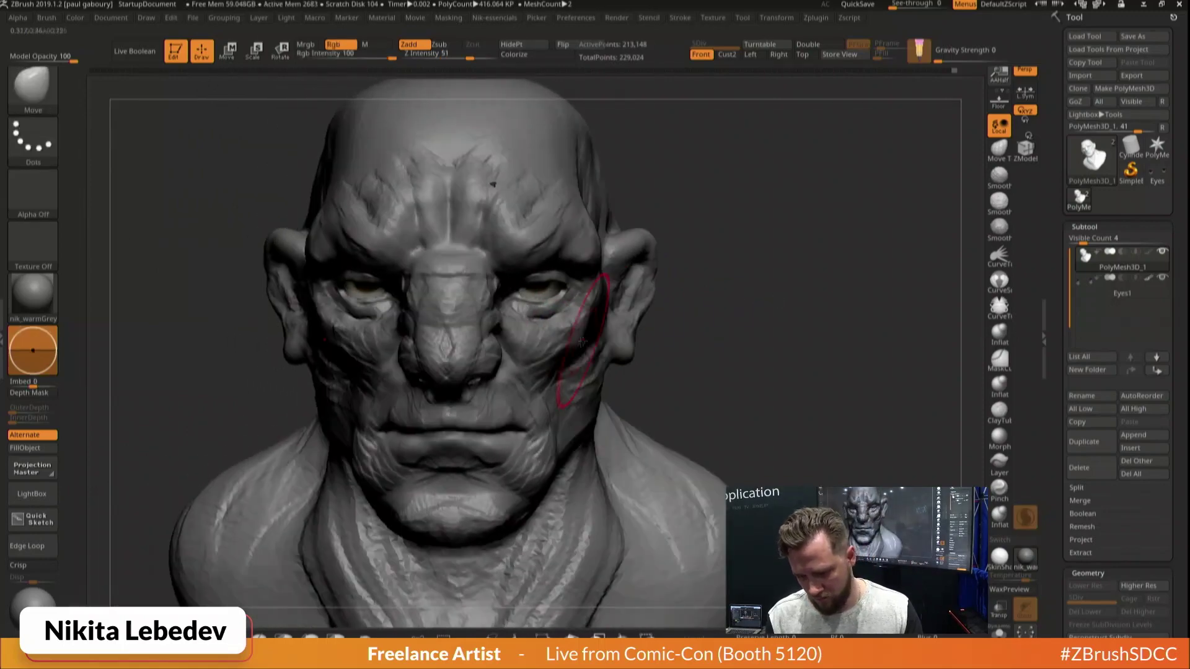
left_click_drag(566, 343, 575, 338)
Strengthen the cheekbone from below the eye toward the ear with the Standard brush
right_click_drag(757, 357, 658, 354)
key("s")
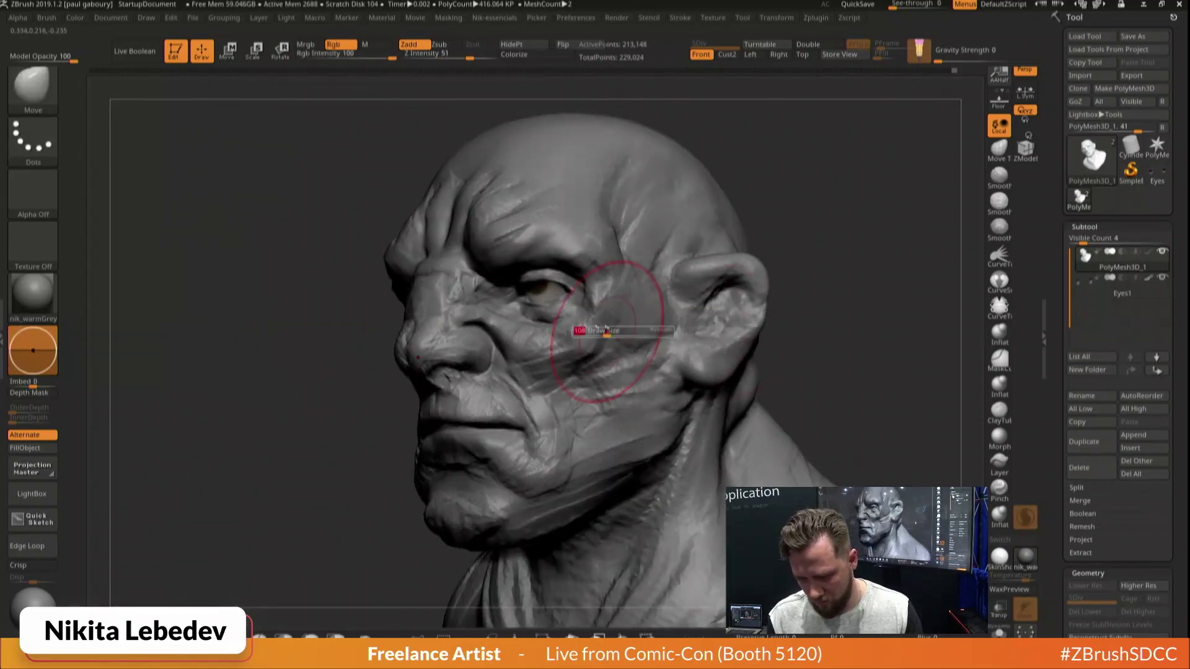
key("b")
key("s")
key("t")
left_click_drag(607, 332, 607, 347)
key("s")
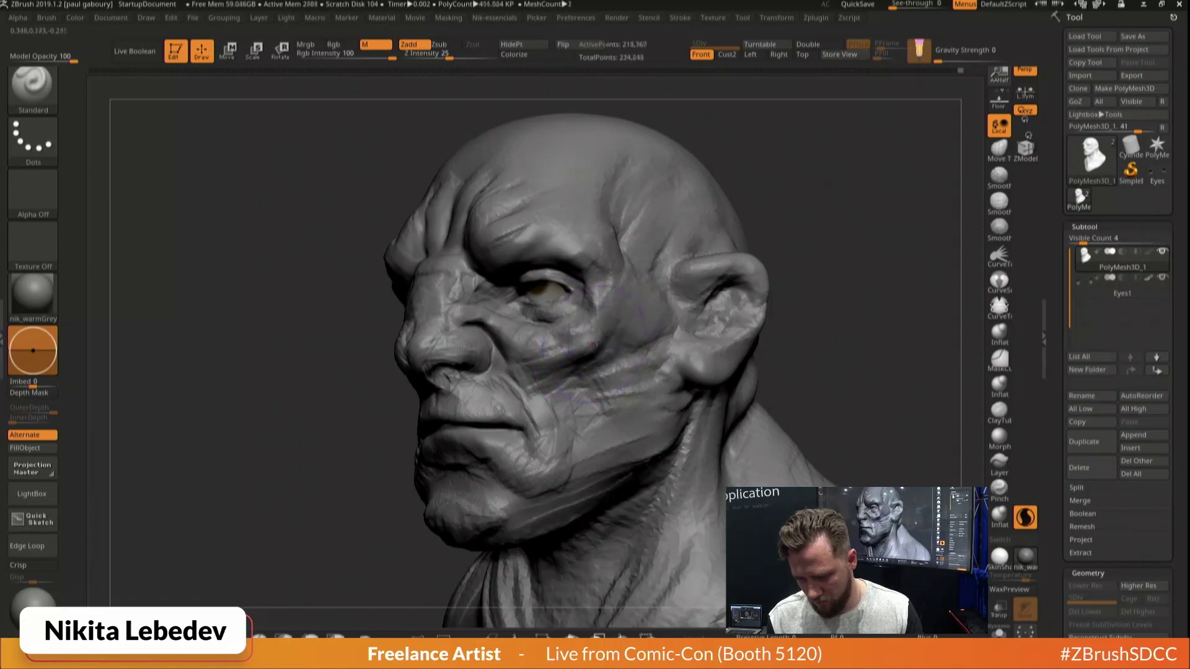
right_click_drag(582, 347, 645, 314)
key("s")
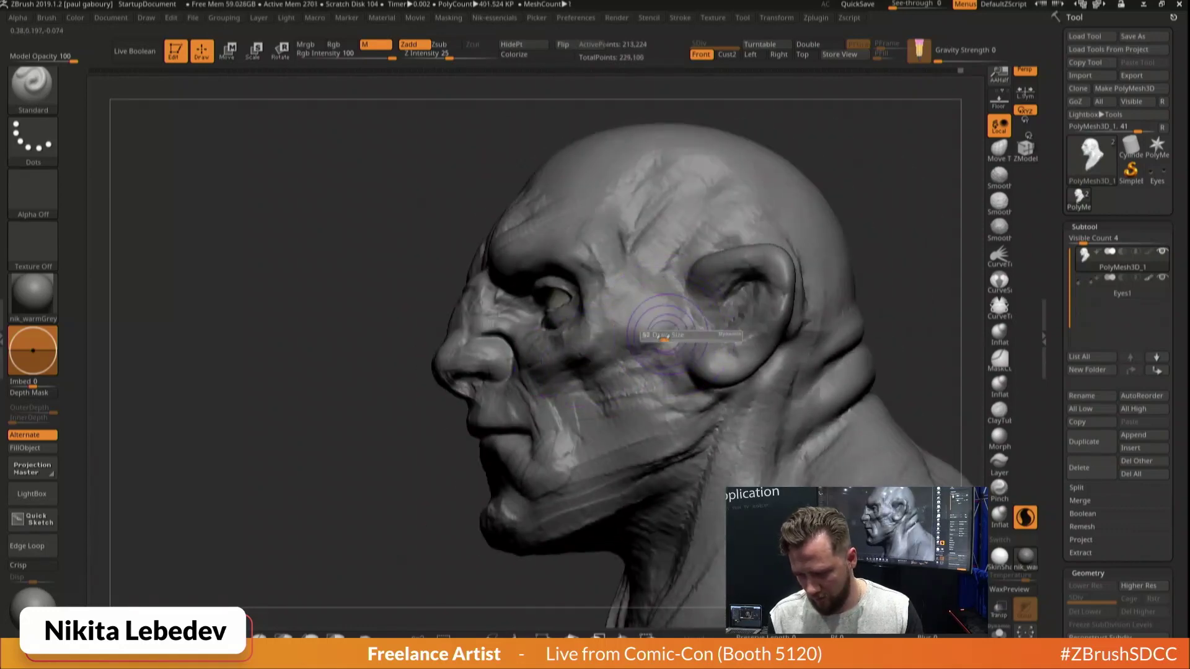
left_click_drag(548, 366, 680, 340)
right_click_drag(682, 340, 671, 340, "shift")
Build up the side of the cheek between the cheekbone, ear and jaw with ClayBuildup
key("s")
key("b")
key("c")
key("b")
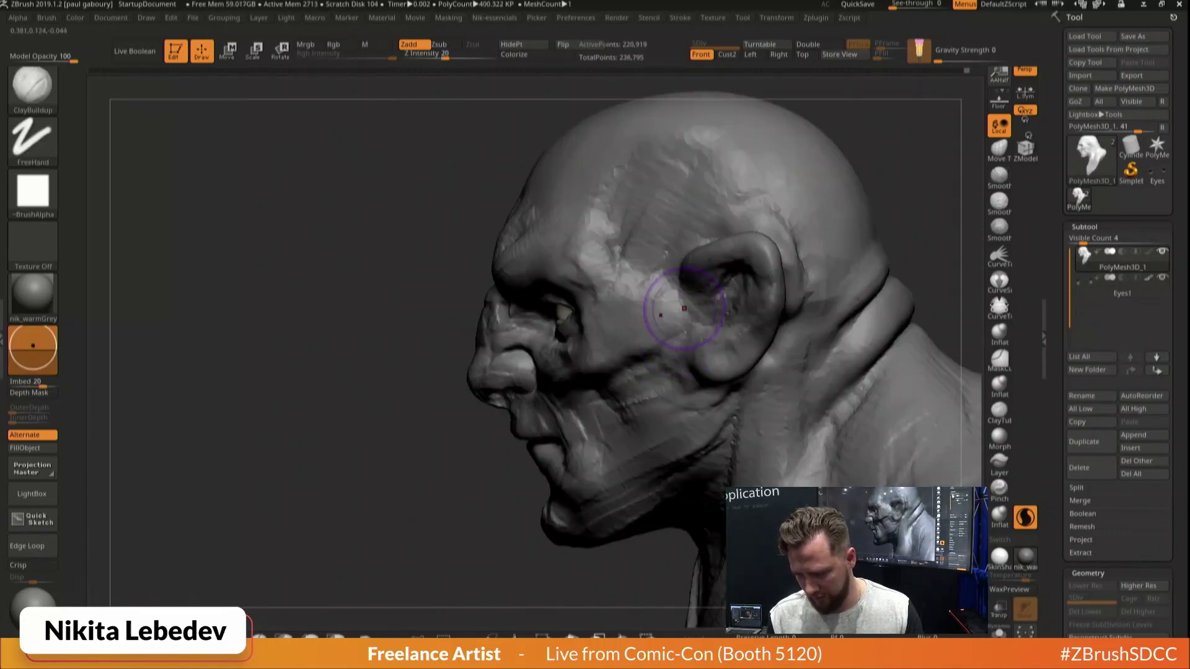
mouse_move(684, 308)
left_mouse_down()
mouse_move(678, 344)
mouse_move(673, 336)
mouse_move(623, 360)
left_mouse_up()
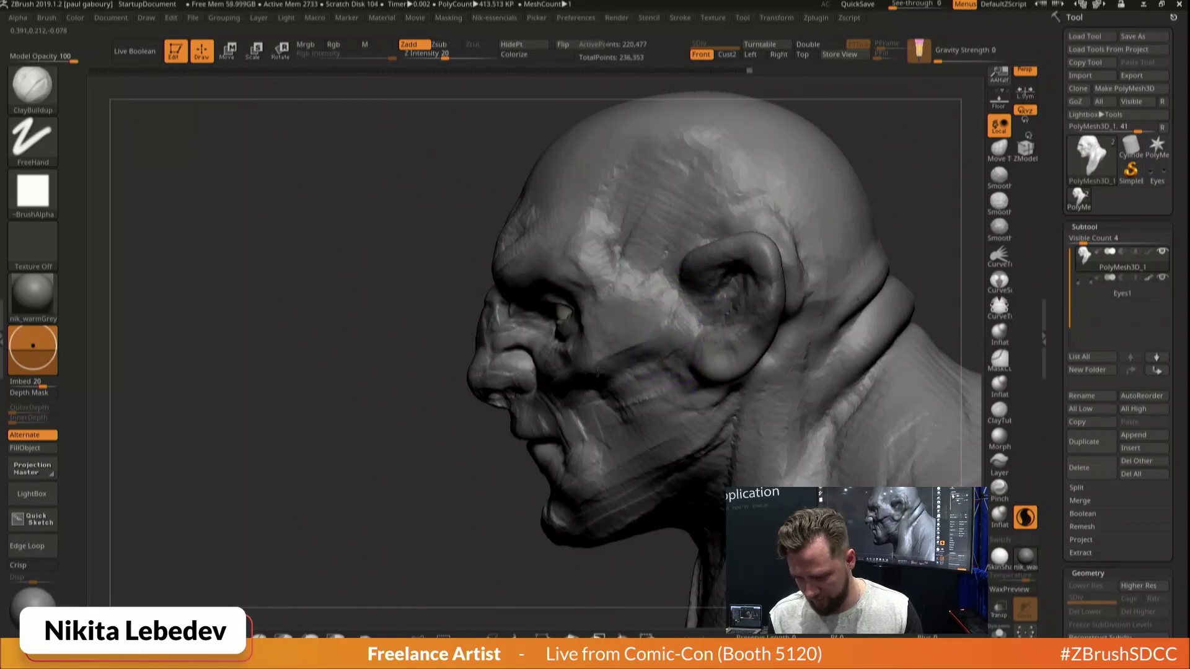
mouse_move(626, 347)
right_mouse_down()
mouse_move(614, 340)
mouse_move(671, 310)
right_mouse_up()
left_click_drag(608, 392, 645, 423)
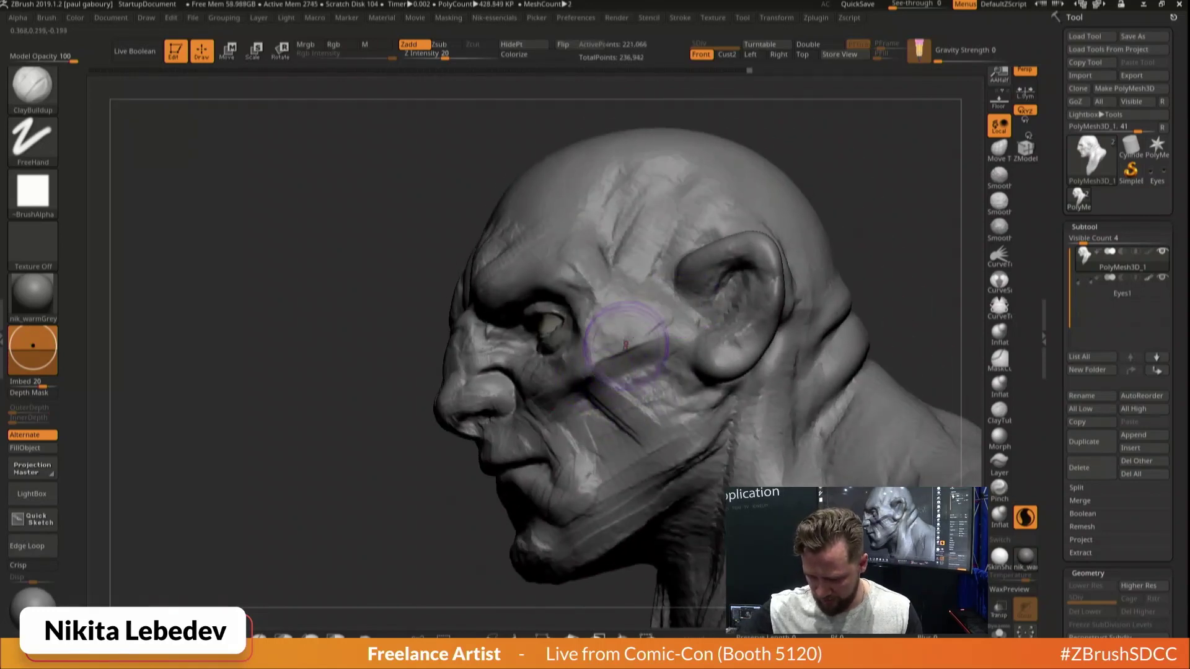
mouse_move(622, 347)
left_mouse_down()
mouse_move(645, 387)
mouse_move(623, 372)
mouse_move(616, 399)
mouse_move(651, 427)
mouse_move(762, 456)
left_mouse_up()
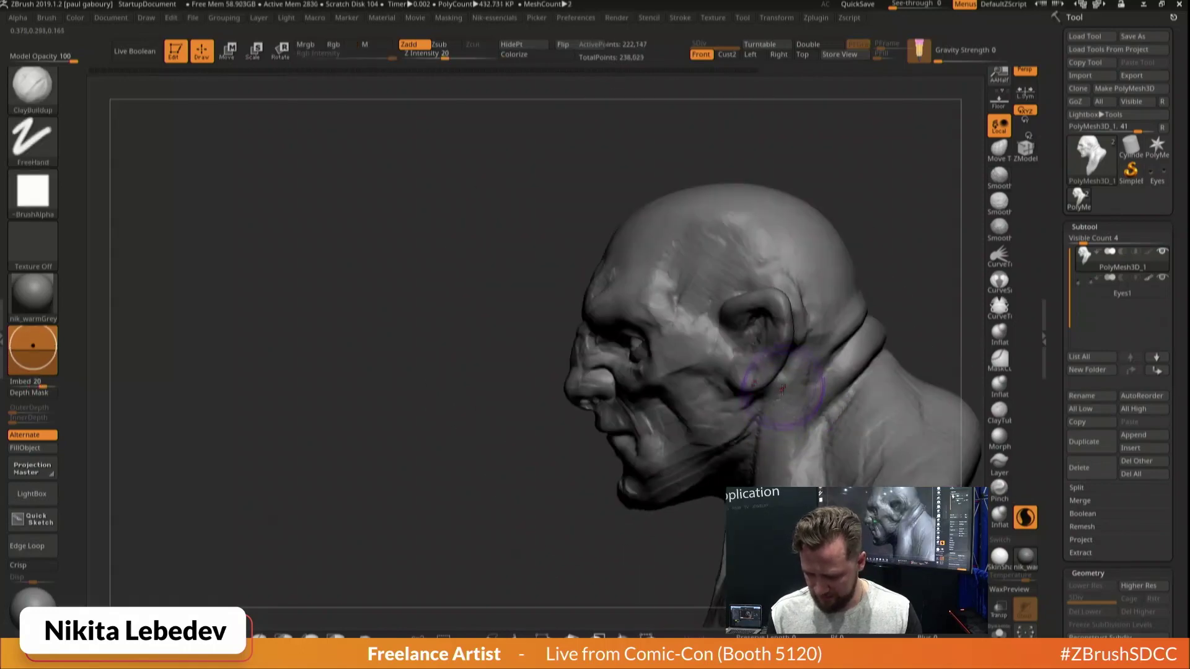
Reshape the cheek fold beside the corner of the mouth with the Move brush
right_click_drag(589, 384, 673, 375)
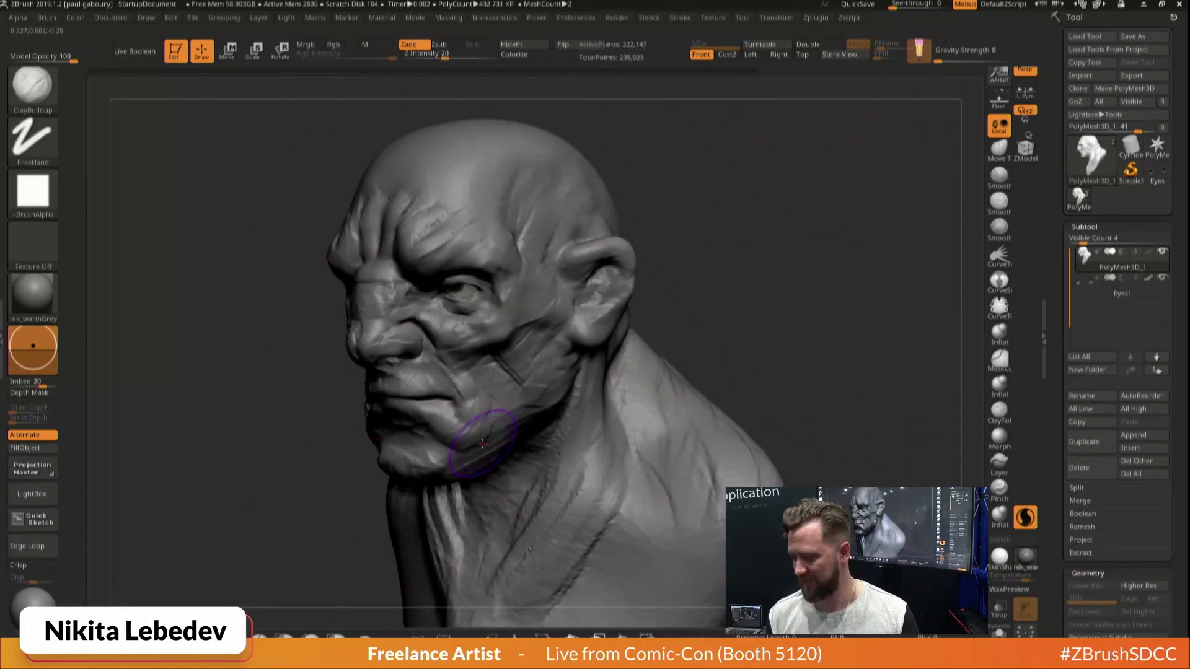
right_click_drag(482, 443, 456, 394)
key("b")
key("m")
key("v")
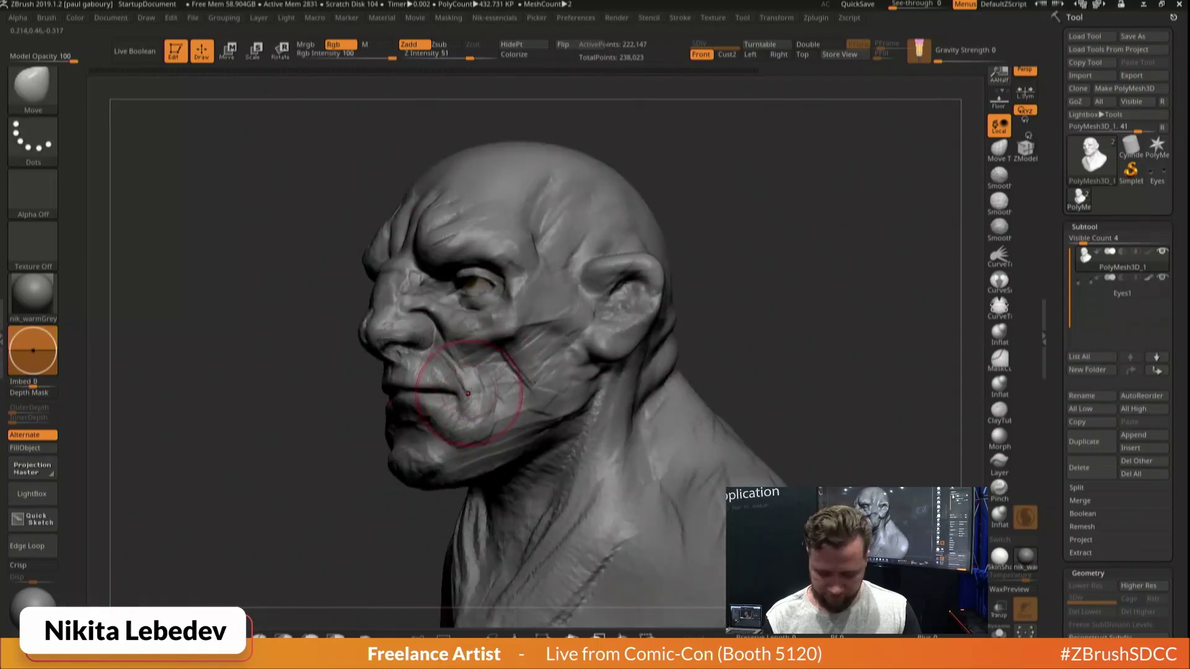
left_click_drag(469, 402, 469, 407)
mouse_move(462, 408)
right_mouse_down()
mouse_move(496, 396)
mouse_move(478, 396)
right_mouse_up()
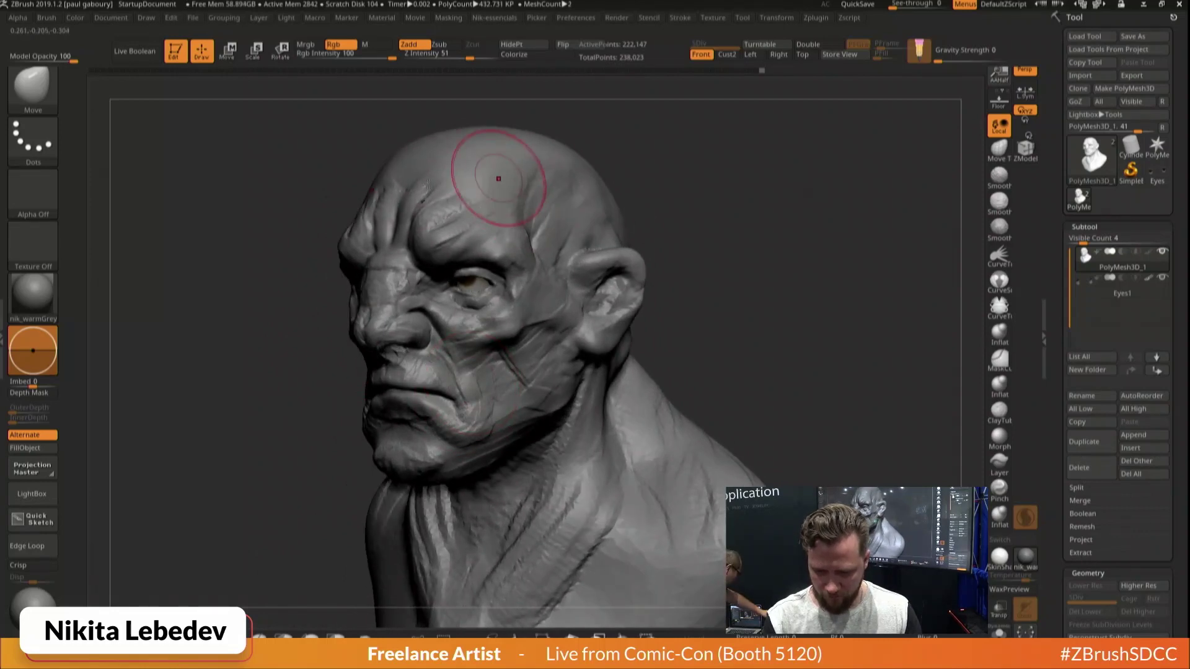
Adjust the brow and forehead profile with the Move brush, using a larger brush for the overall skull
right_click_drag(499, 177, 439, 186)
left_click_drag(443, 189, 429, 199)
mouse_move(486, 194)
right_mouse_down()
mouse_move(438, 204)
mouse_move(434, 224)
mouse_move(442, 214)
right_mouse_up()
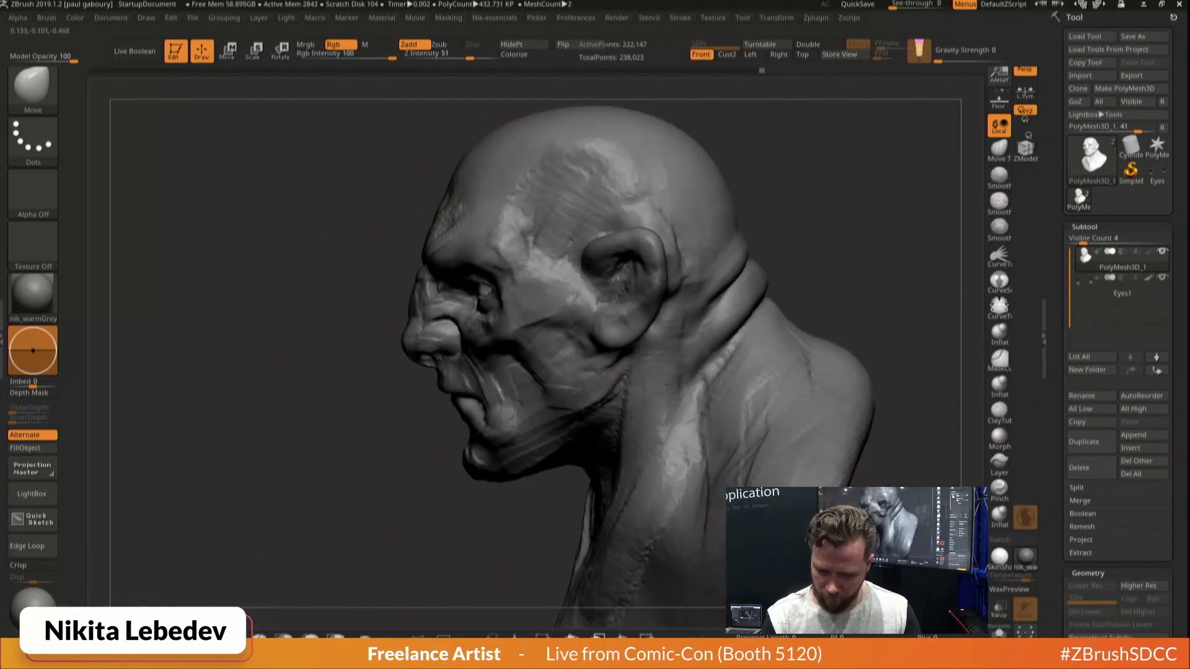
left_click_drag(427, 233, 427, 235)
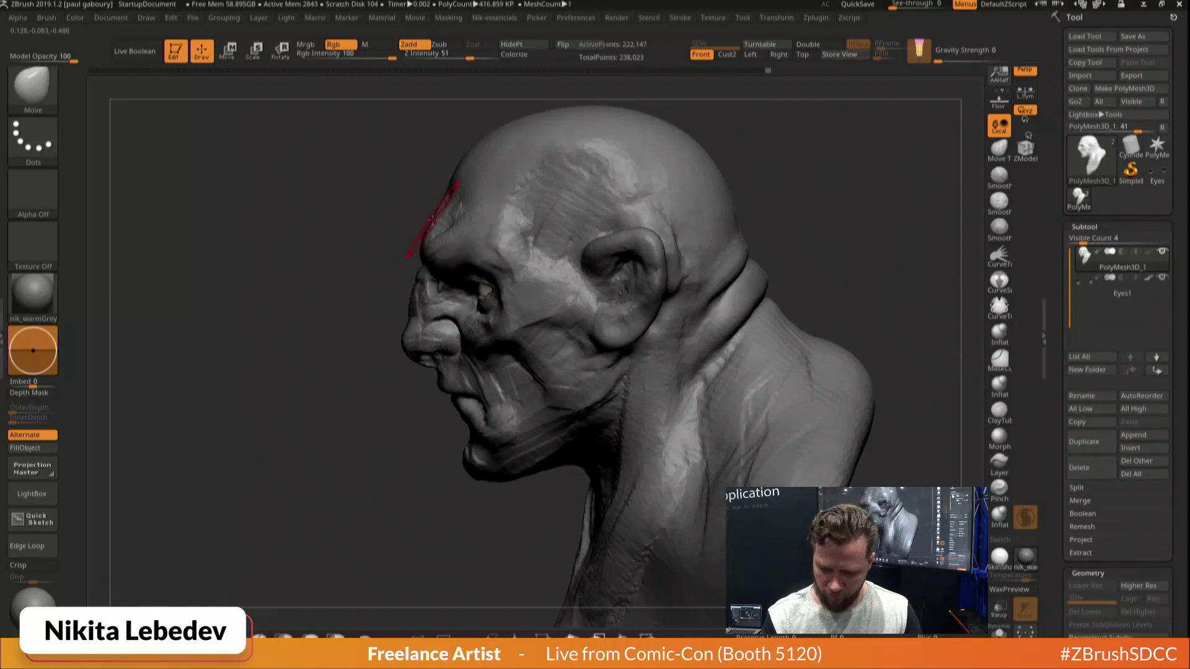
left_click_drag(858, 217, 789, 261, "alt")
key("s")
left_click(792, 263)
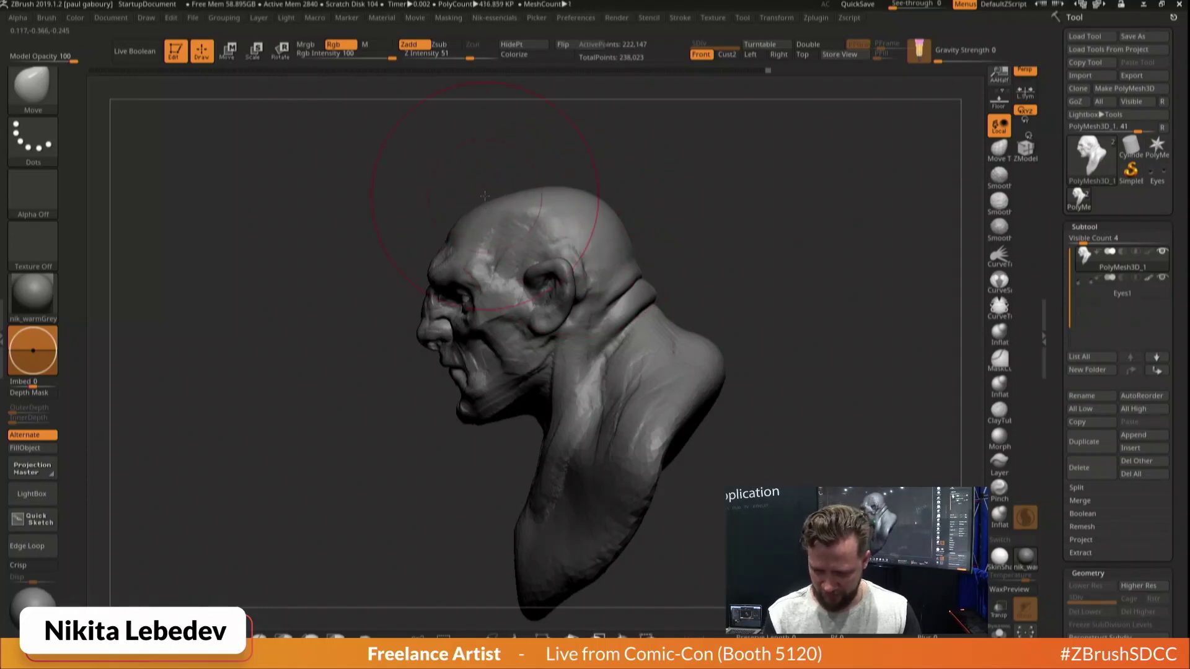
mouse_move(762, 343)
left_mouse_down()
mouse_move(820, 348)
mouse_move(784, 358)
mouse_move(779, 306)
mouse_move(657, 310)
left_mouse_up()
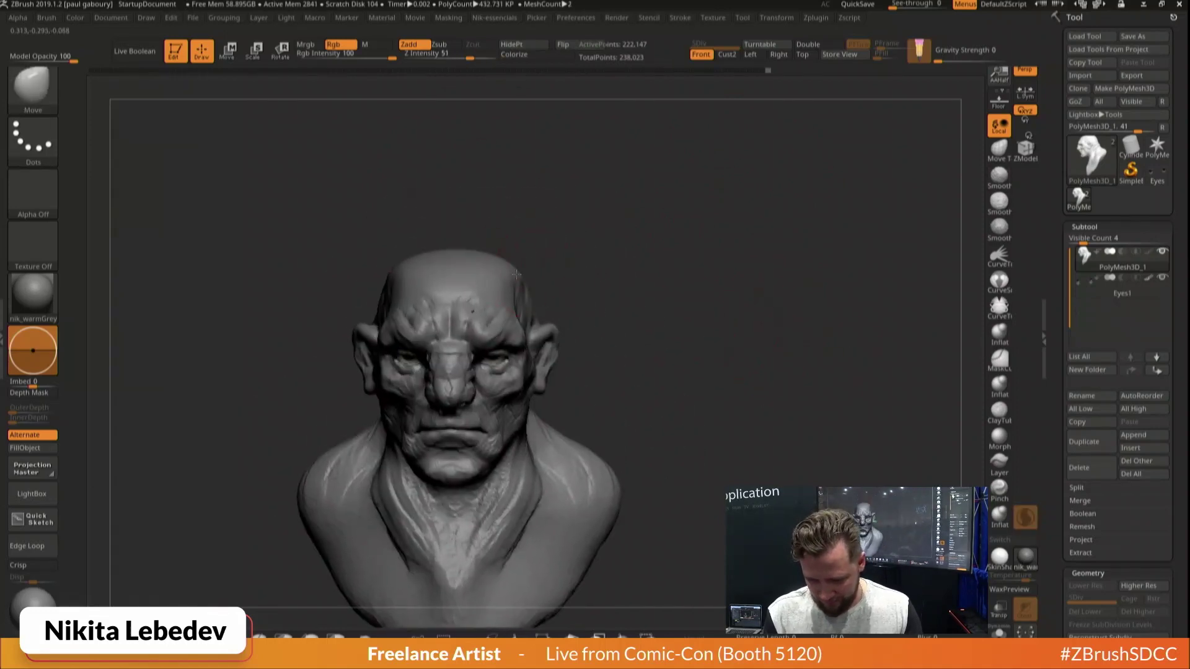
Build up the temple and the side of the forehead with ClayBuildup
key("b")
key("c")
key("b")
left_click_drag(567, 272, 533, 294)
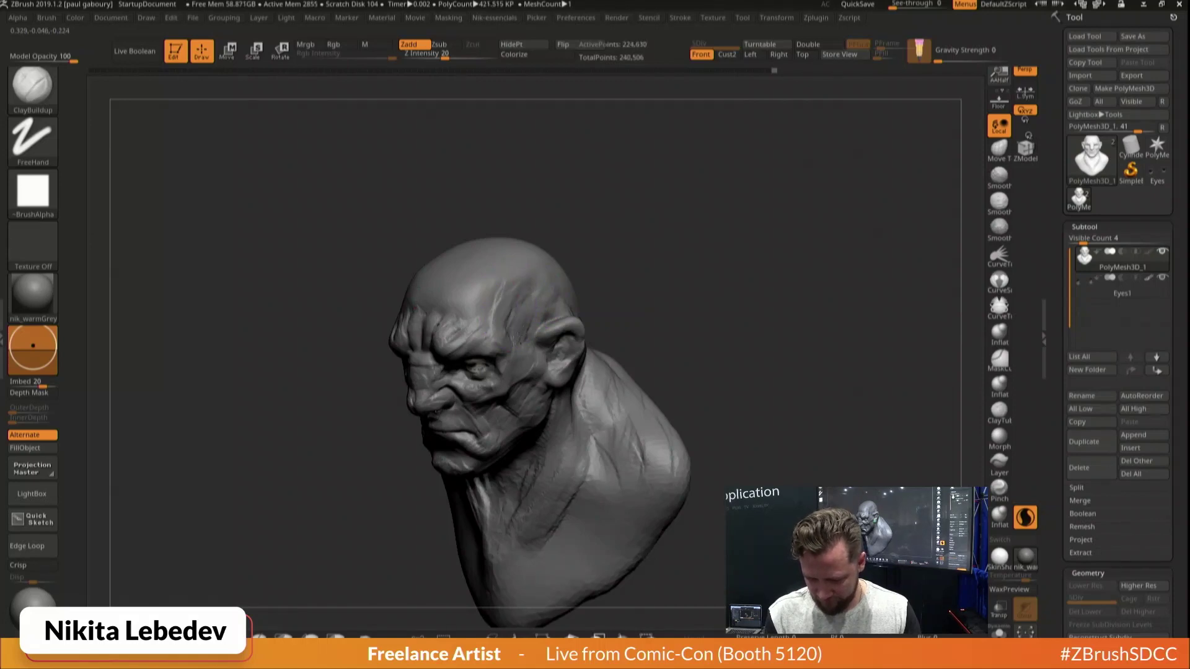
right_click_drag(561, 351, 544, 304)
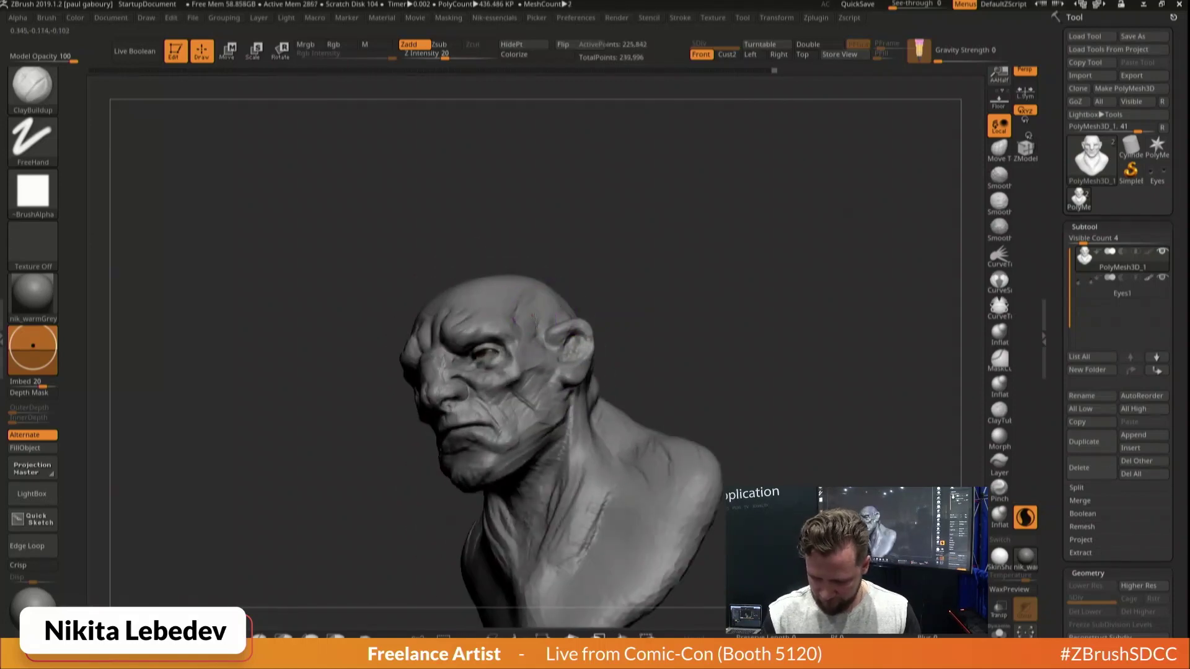
left_click_drag(554, 291, 553, 325)
right_click_drag(552, 329, 554, 374)
Raise a ridge along the side of the skull above the ear with the Standard brush and smooth it
key("b")
key("s")
key("t")
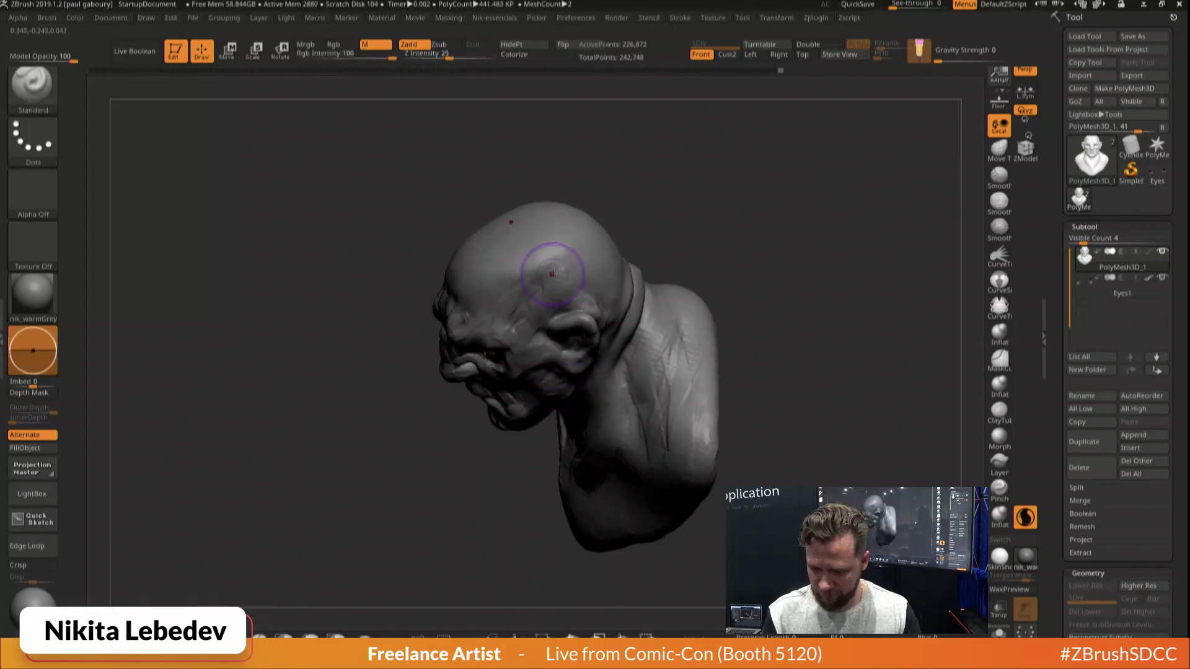
left_click_drag(513, 290, 582, 260)
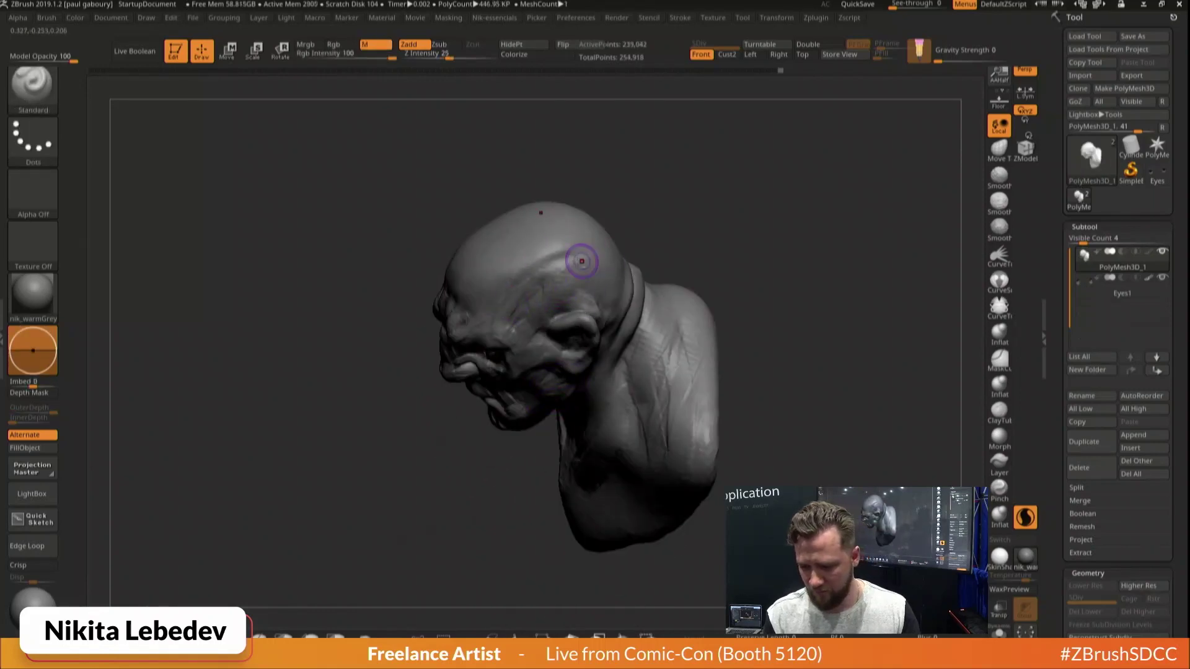
right_click_drag(582, 261, 560, 260)
left_click_drag(560, 263, 587, 242, "shift")
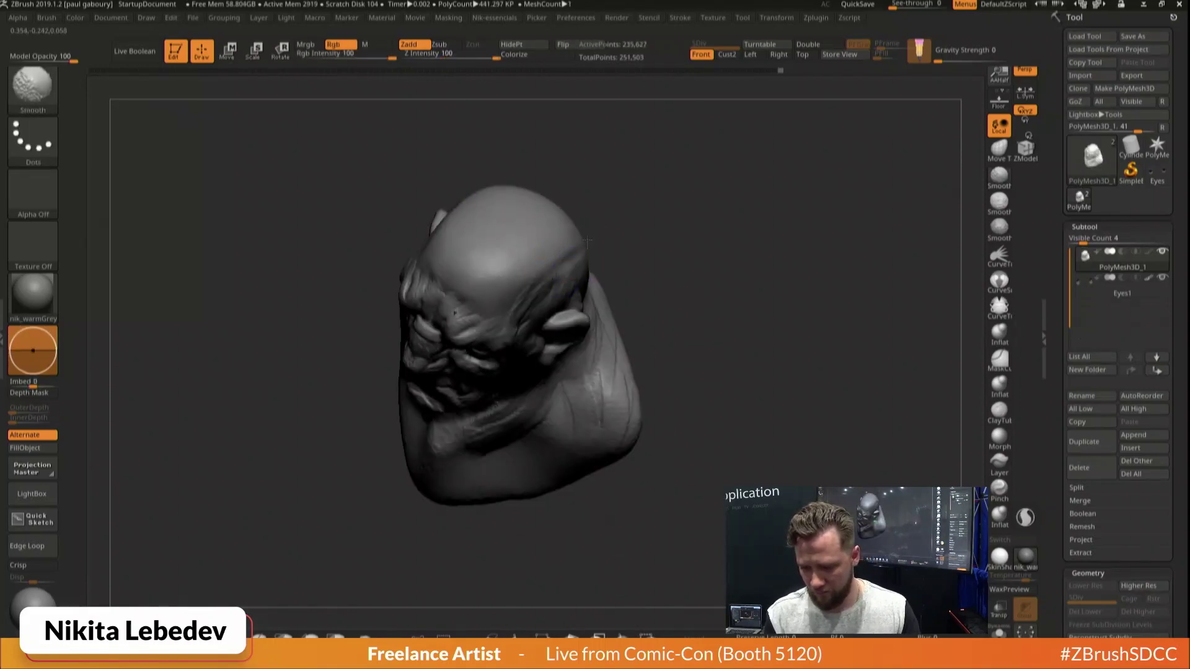
Smooth the rough strokes on the forehead, temple and cheek
right_click_drag(582, 245, 550, 261)
key("shift")
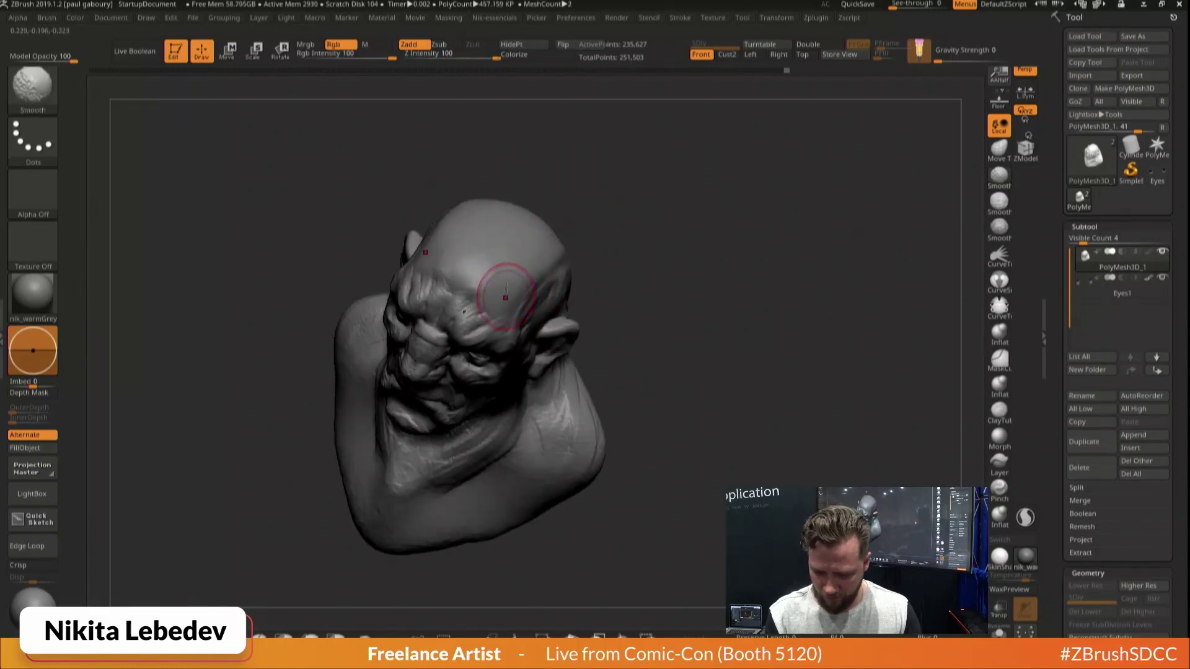
right_click_drag(505, 297, 519, 229)
key("shift")
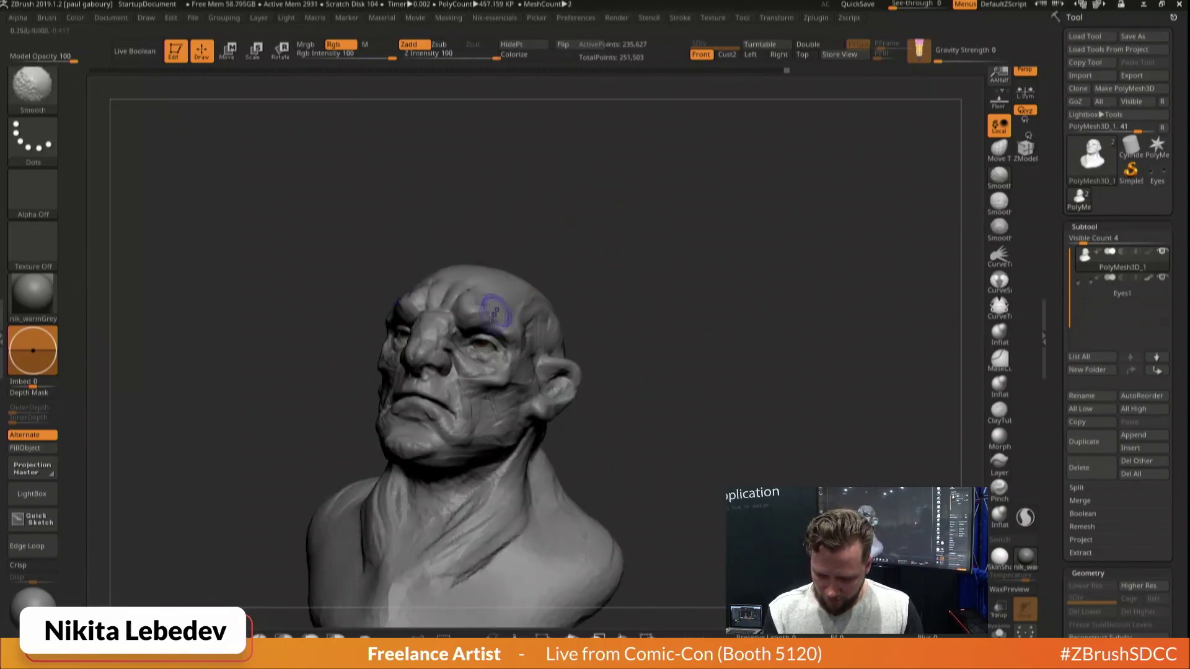
mouse_move(564, 297)
right_mouse_down("shift")
mouse_move(496, 404)
mouse_move(507, 360)
right_mouse_up("shift")
key("shift")
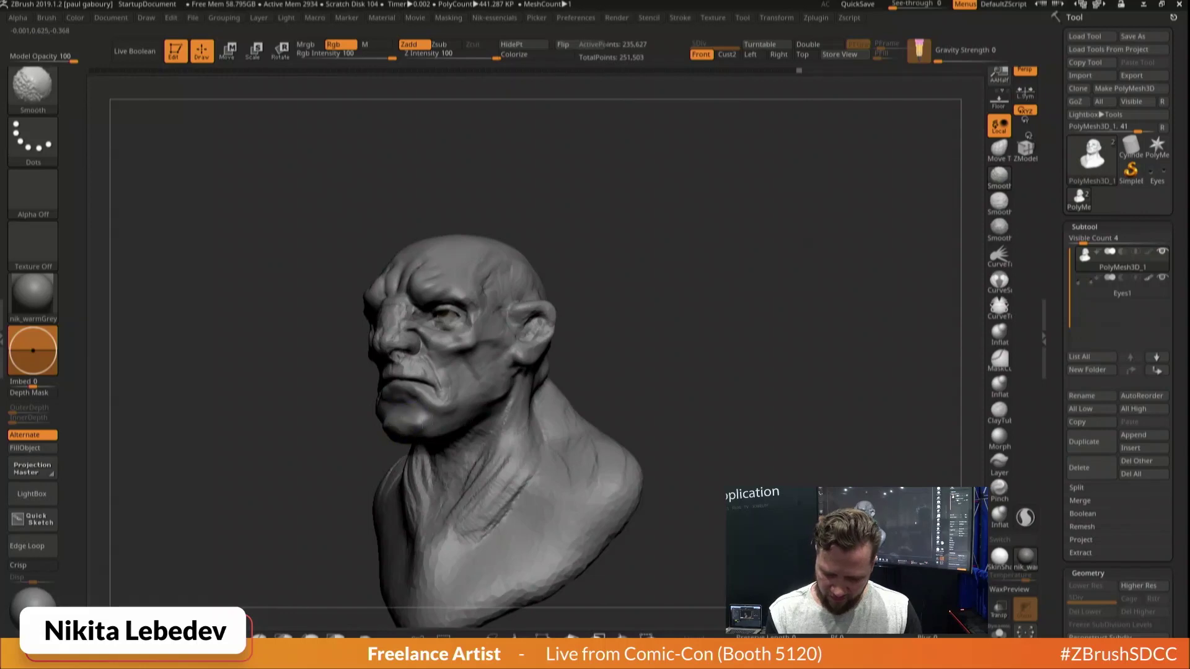
Smooth the nose, lower face and neck to soften the remaining rough surface
mouse_move(424, 421)
right_mouse_down()
mouse_move(496, 348)
mouse_move(552, 393)
mouse_move(473, 411)
mouse_move(442, 324)
right_mouse_up()
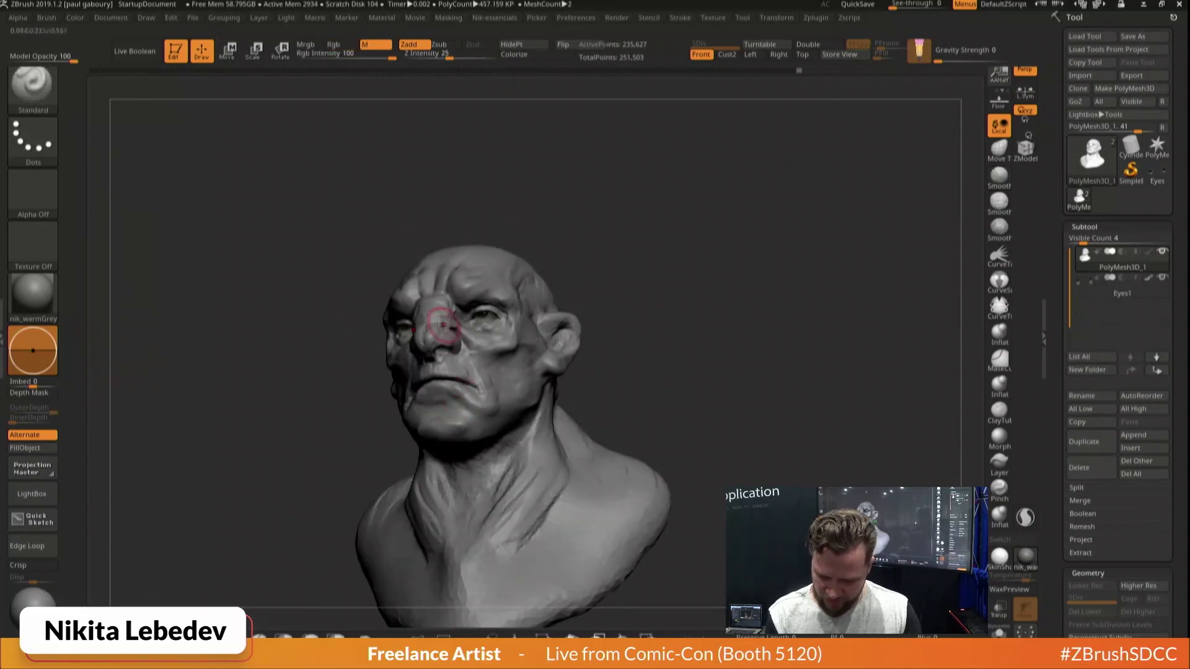
key("shift")
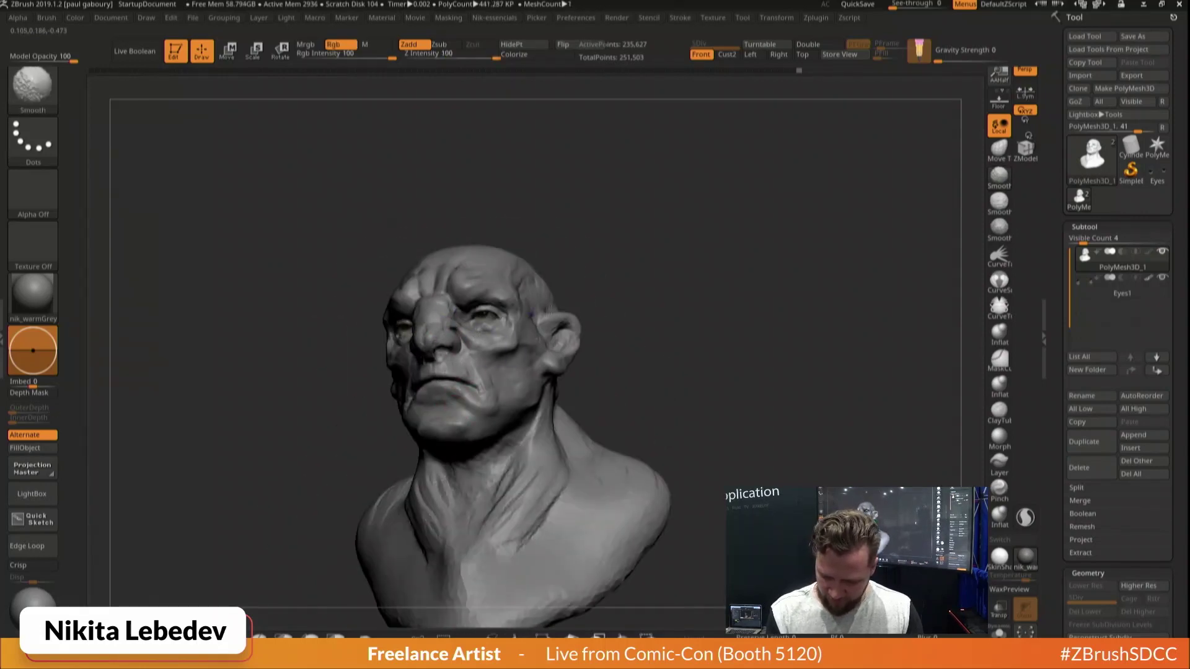
right_click_drag(531, 315, 652, 379)
mouse_move(558, 369)
right_mouse_down()
mouse_move(491, 353)
mouse_move(504, 354)
right_mouse_up()
key("shift")
mouse_move(502, 419)
right_mouse_down()
mouse_move(434, 378)
mouse_move(596, 347)
right_mouse_up()
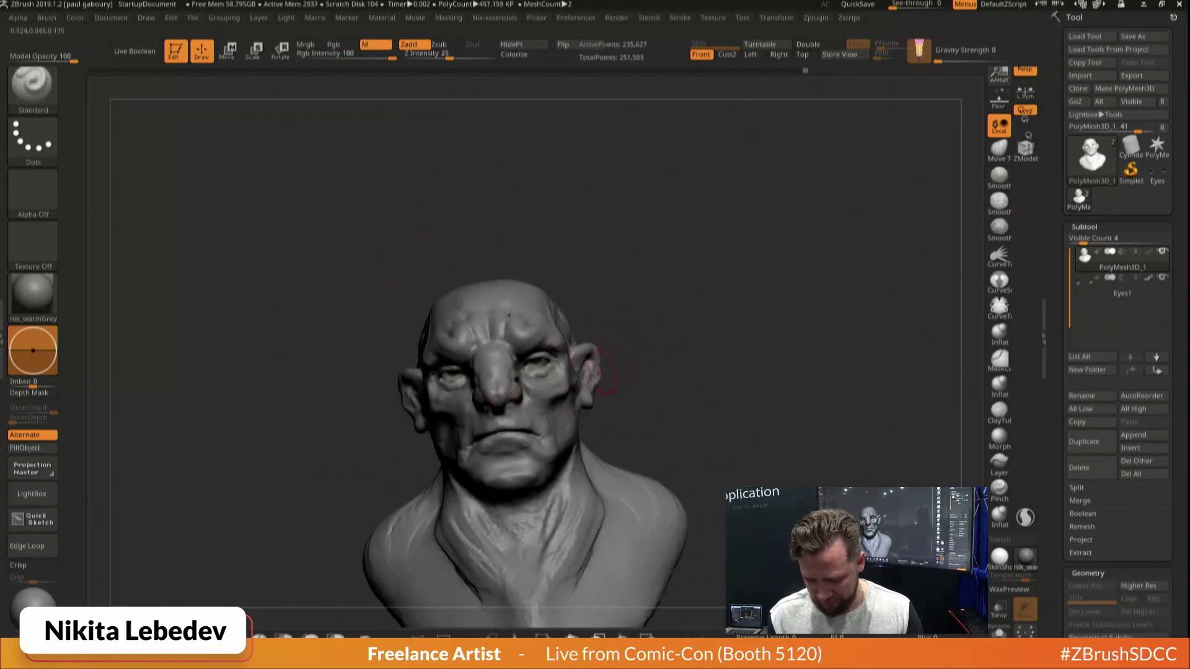
Smooth the lower cheek and build up the skin folds on the cheek and cheekbone with ClayBuildup
left_click_drag(525, 408, 536, 422, "shift")
mouse_move(580, 384)
right_mouse_down()
mouse_move(513, 374)
mouse_move(446, 422)
mouse_move(494, 385)
mouse_move(466, 376)
mouse_move(547, 357)
mouse_move(505, 346)
mouse_move(505, 356)
right_mouse_up()
key("b")
key("c")
key("b")
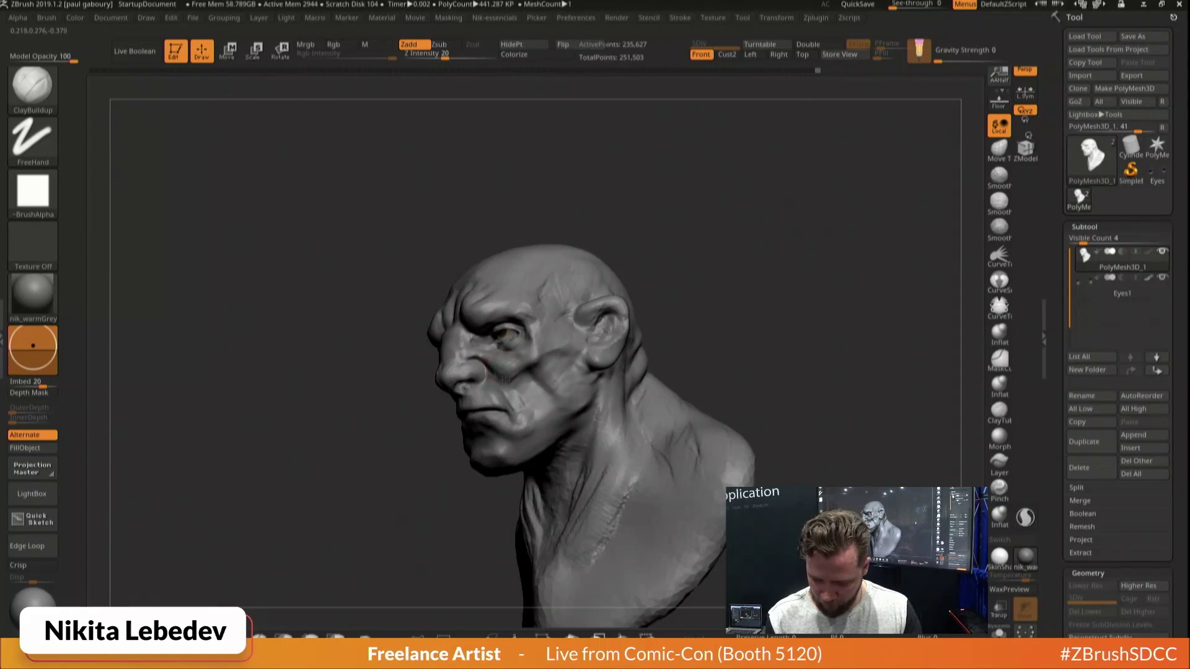
right_click_drag(520, 396, 533, 380)
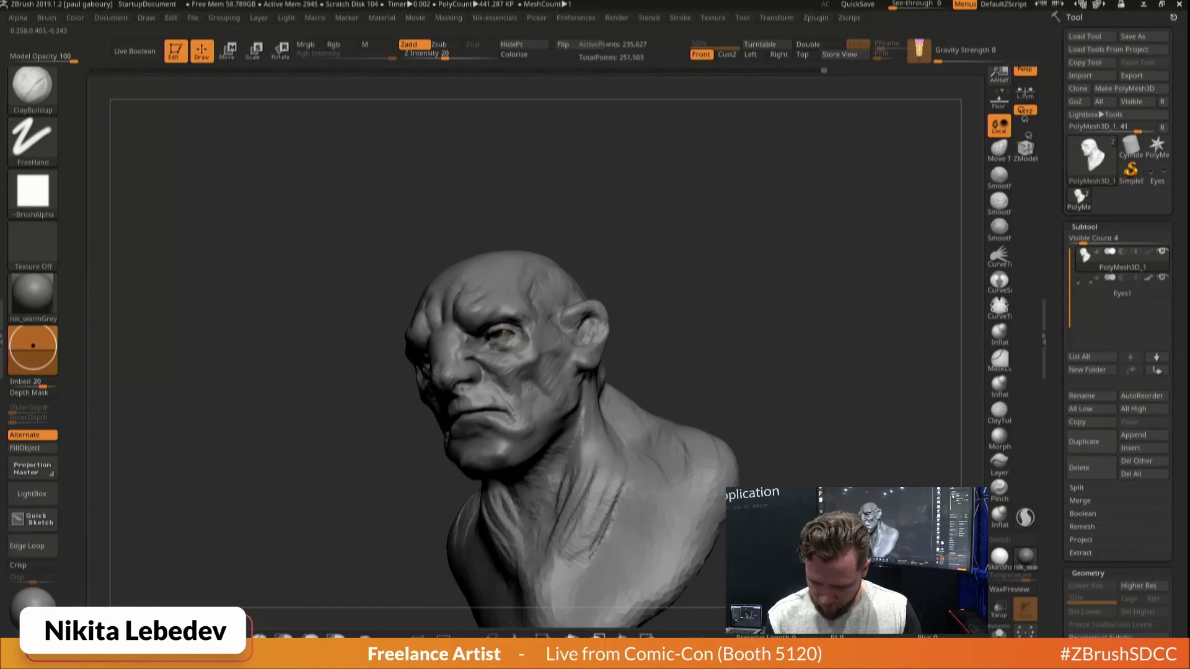
right_click_drag(518, 423, 473, 424)
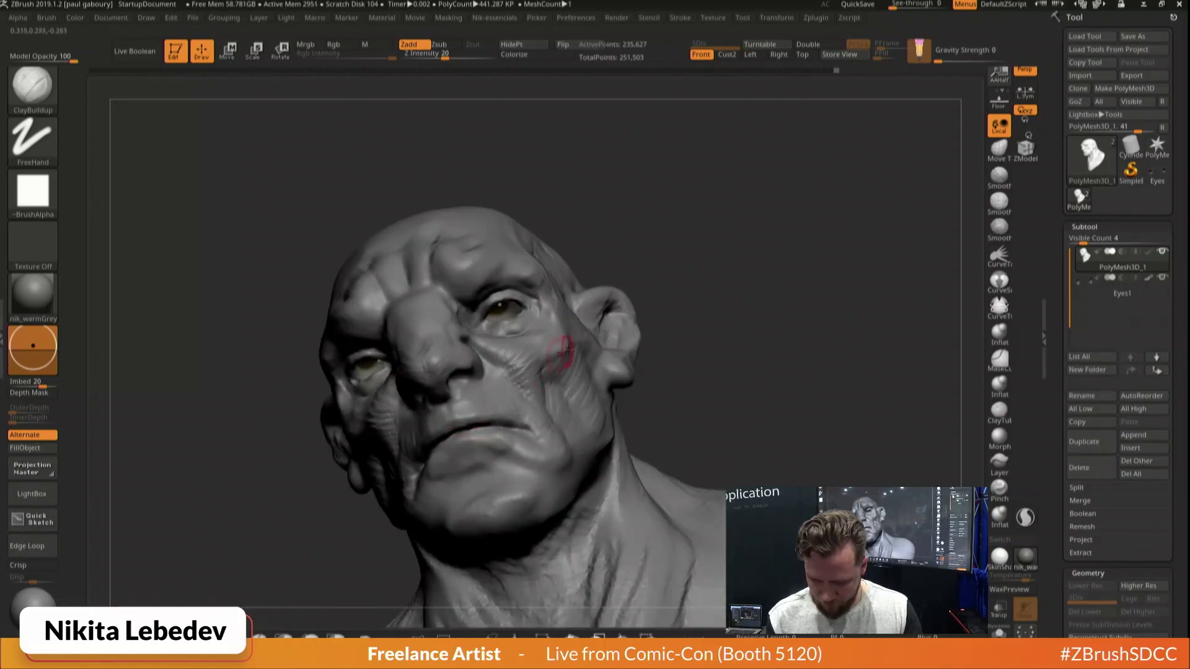
mouse_move(560, 352)
right_mouse_down()
mouse_move(487, 338)
mouse_move(471, 366)
right_mouse_up()
Refine the cheek folds below the eye with the Standard and ClayBuildup brushes
key("b")
key("s")
key("t")
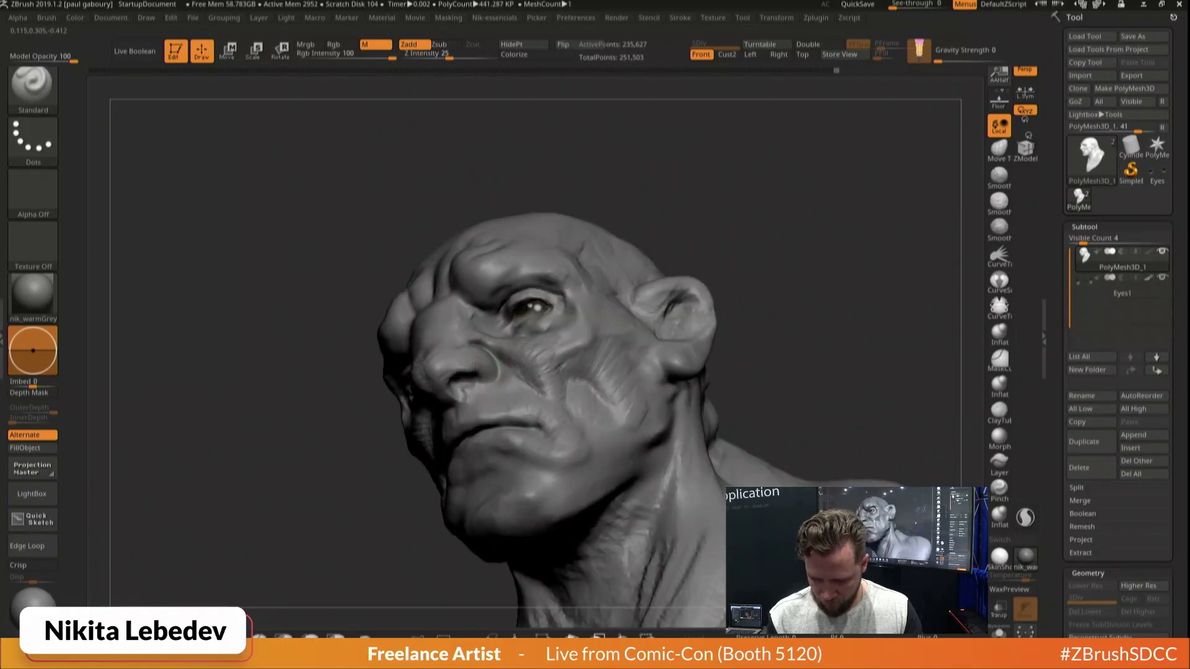
key("b")
key("c")
key("b")
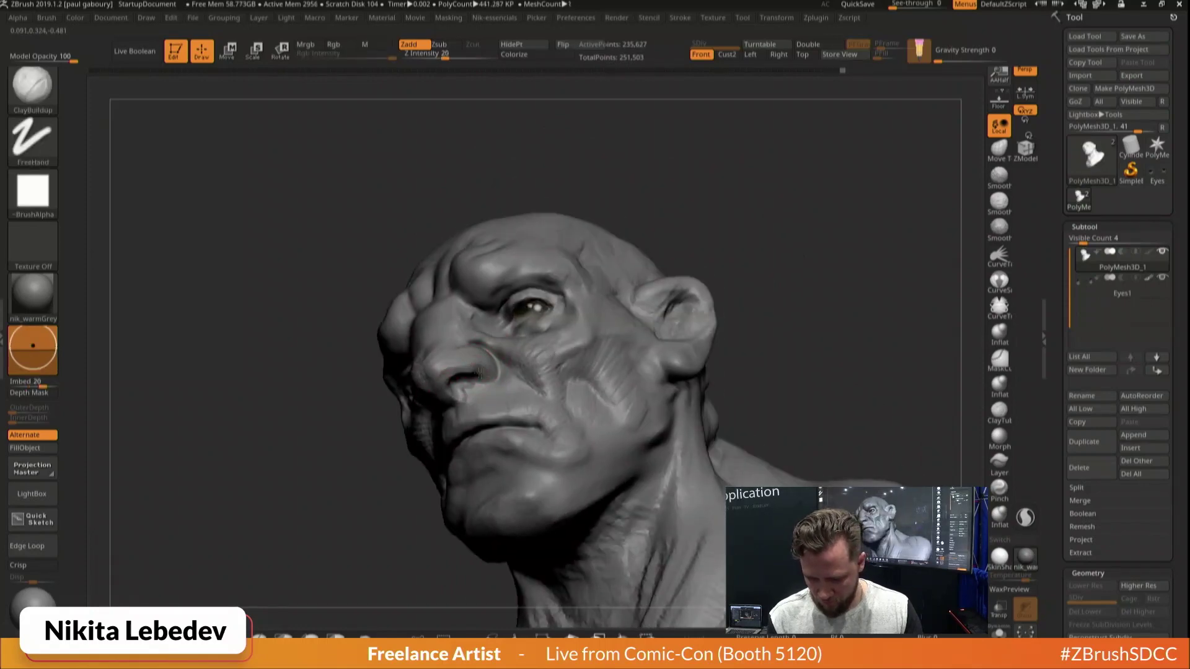
mouse_move(480, 373)
right_mouse_down()
mouse_move(524, 338)
mouse_move(546, 341)
mouse_move(496, 372)
mouse_move(507, 362)
right_mouse_up()
Carve wrinkle creases across the bridge of the nose with DamStandard and soften the side of the nose
key("b")
key("d")
key("s")
left_click_drag(466, 324, 447, 322, "shift")
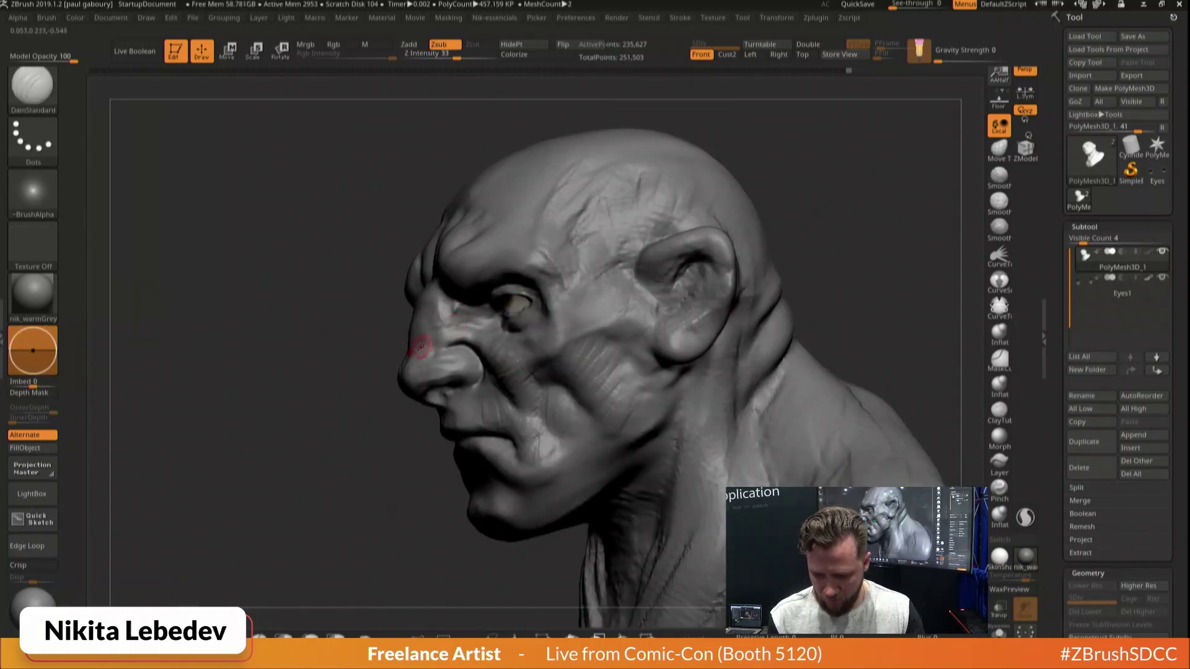
mouse_move(433, 338)
right_mouse_down()
mouse_move(396, 313)
mouse_move(482, 315)
right_mouse_up()
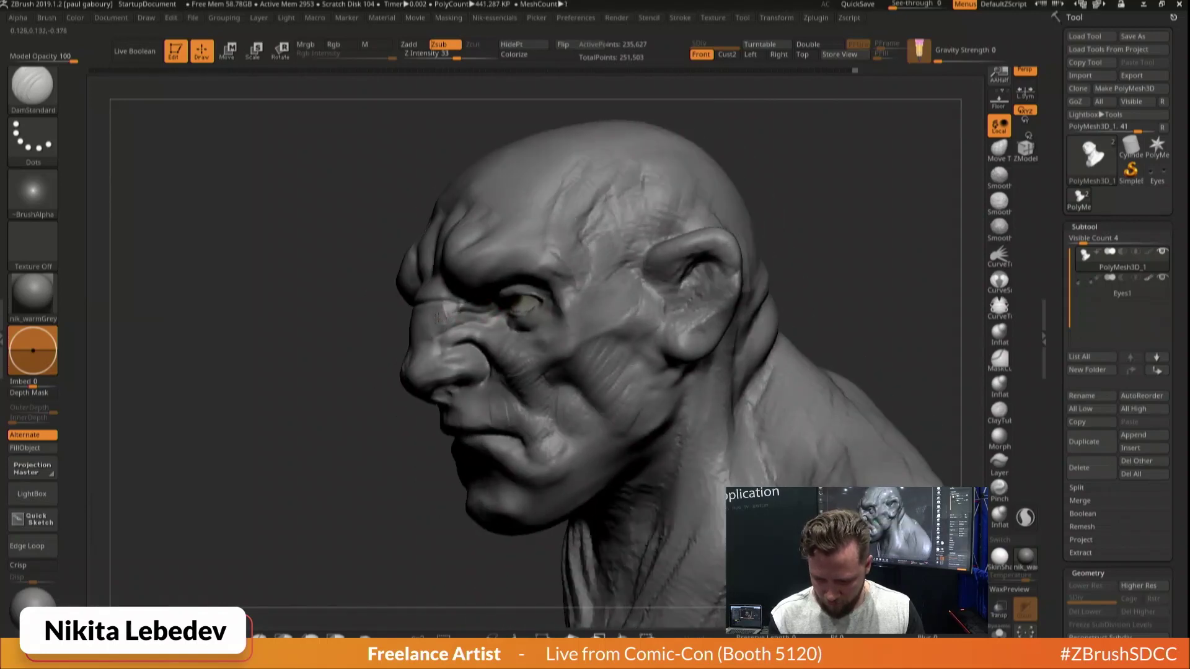
key("b")
key("s")
key("t")
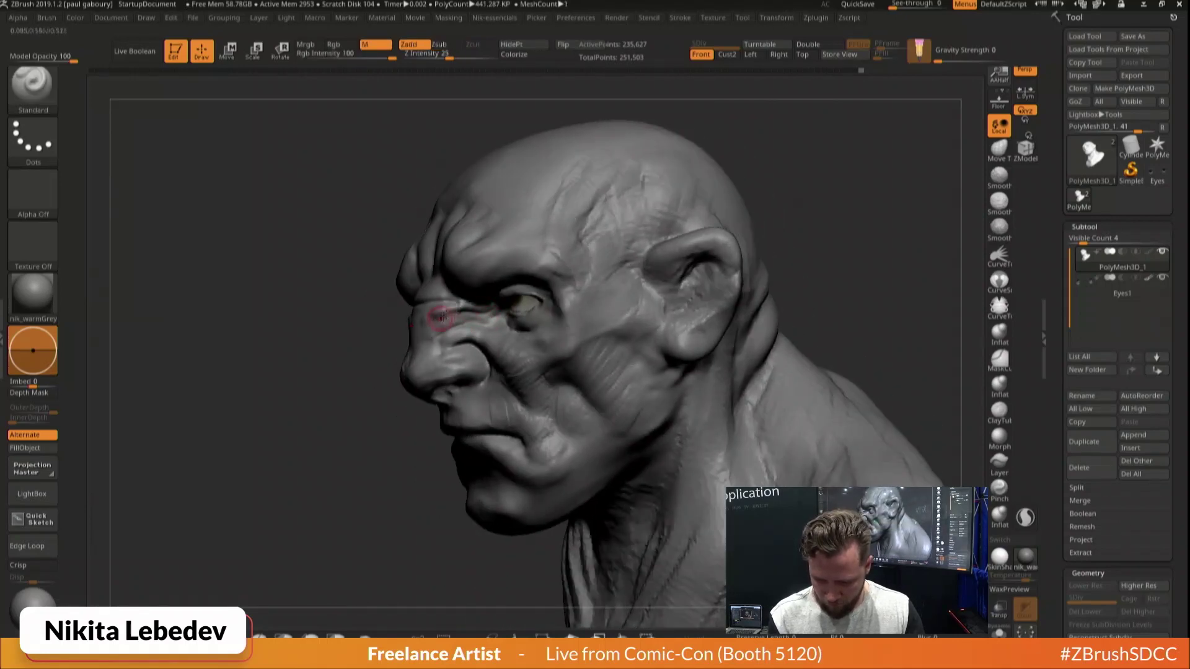
Build up the folds on the nose bridge with ClayBuildup and deepen the creases between them with DamStandard
key("b")
key("c")
key("b")
mouse_move(441, 318)
right_mouse_down()
mouse_move(471, 335)
mouse_move(464, 300)
mouse_move(427, 331)
mouse_move(415, 316)
mouse_move(402, 327)
right_mouse_up()
key("b")
key("d")
key("s")
key("b")
key("s")
key("t")
key("b")
key("d")
key("s")
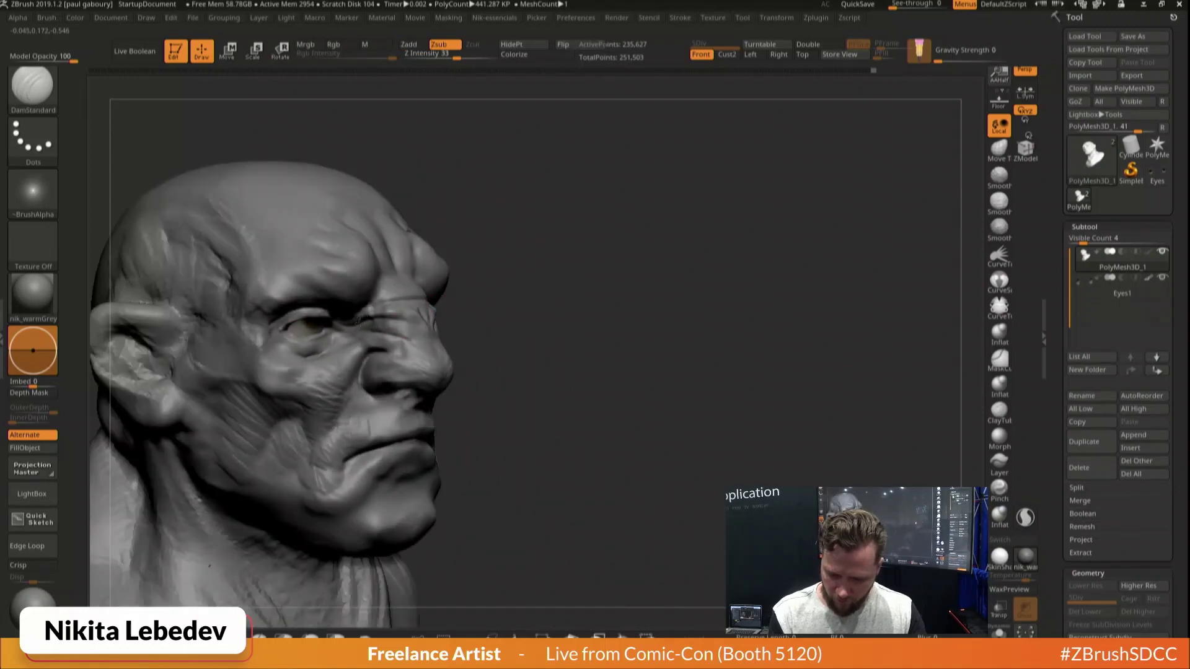
Sharpen the scowl wrinkles between the nose bridge and inner eye corner with ClayBuildup and DamStandard
right_click(383, 386)
right_click_drag(517, 242, 541, 245)
key("b")
key("c")
key("b")
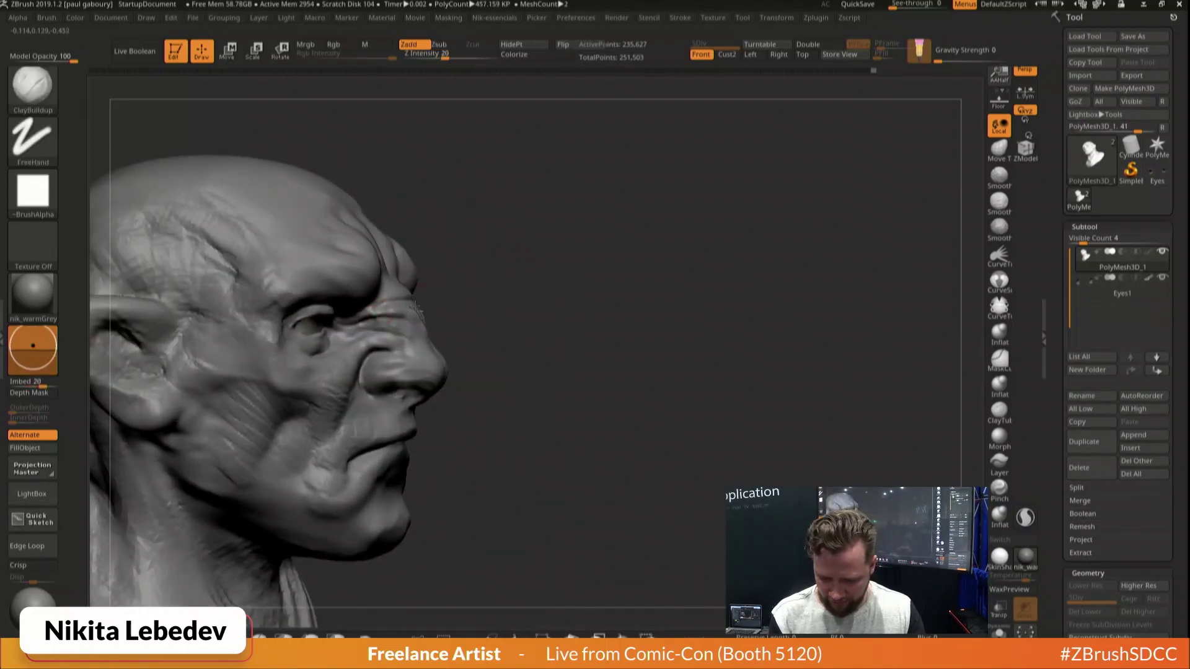
key("b")
key("d")
key("s")
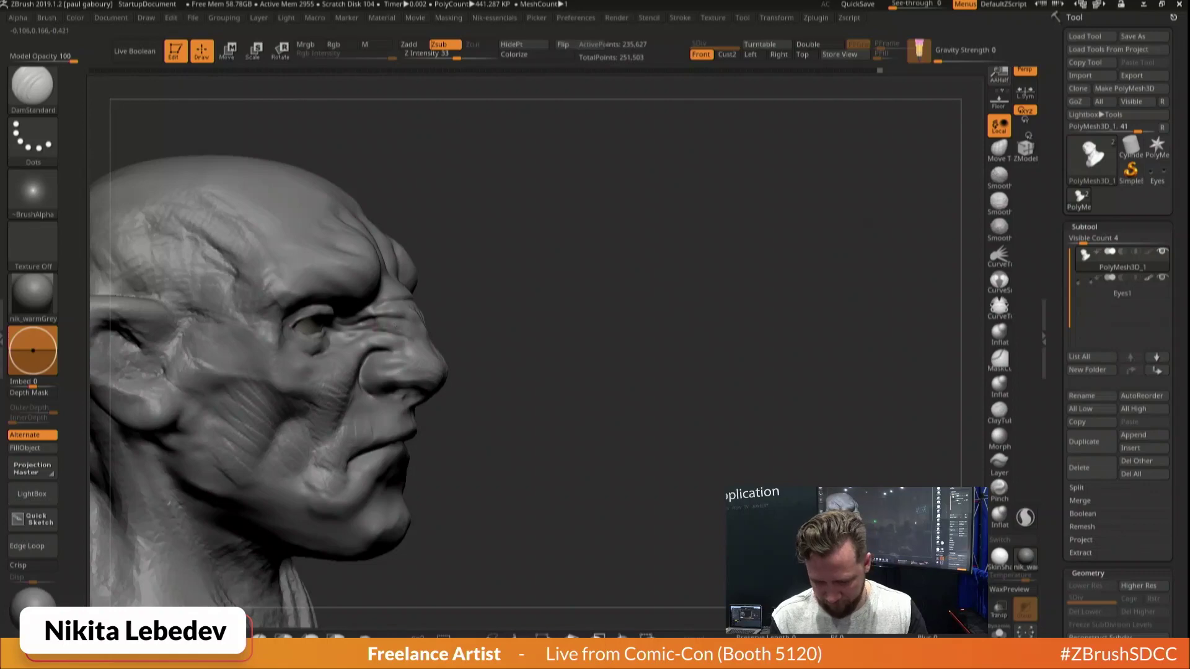
mouse_move(474, 327)
right_mouse_down()
mouse_move(638, 298)
mouse_move(622, 326)
right_mouse_up()
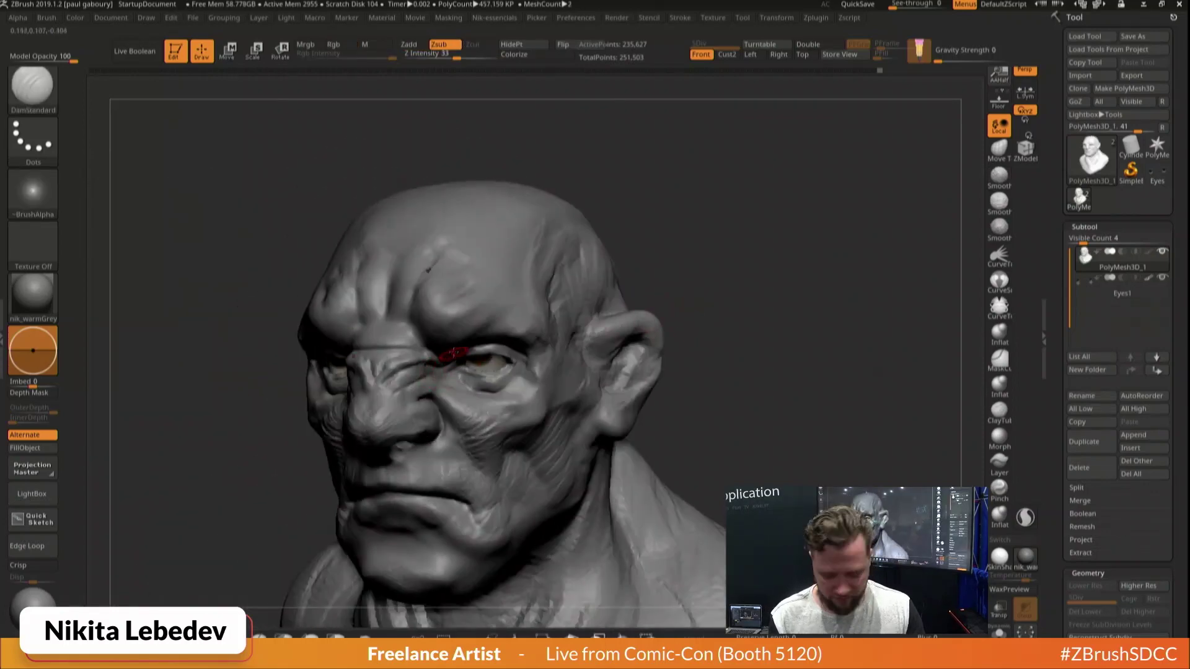
mouse_move(454, 354)
right_mouse_down()
mouse_move(651, 234)
mouse_move(547, 201)
mouse_move(793, 355)
mouse_move(824, 335)
mouse_move(770, 268)
mouse_move(696, 324)
right_mouse_up()
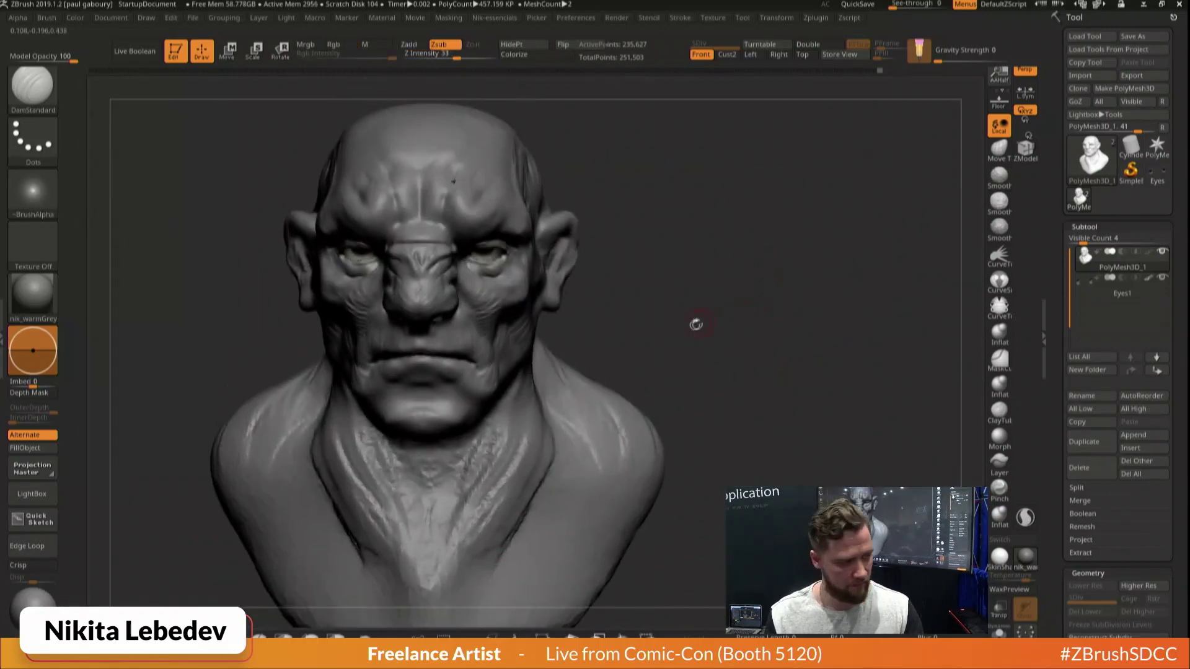
Reshape the jawline and the transition from chin to neck with the Move brush
key("b")
key("m")
key("v")
key("s")
left_click(533, 331)
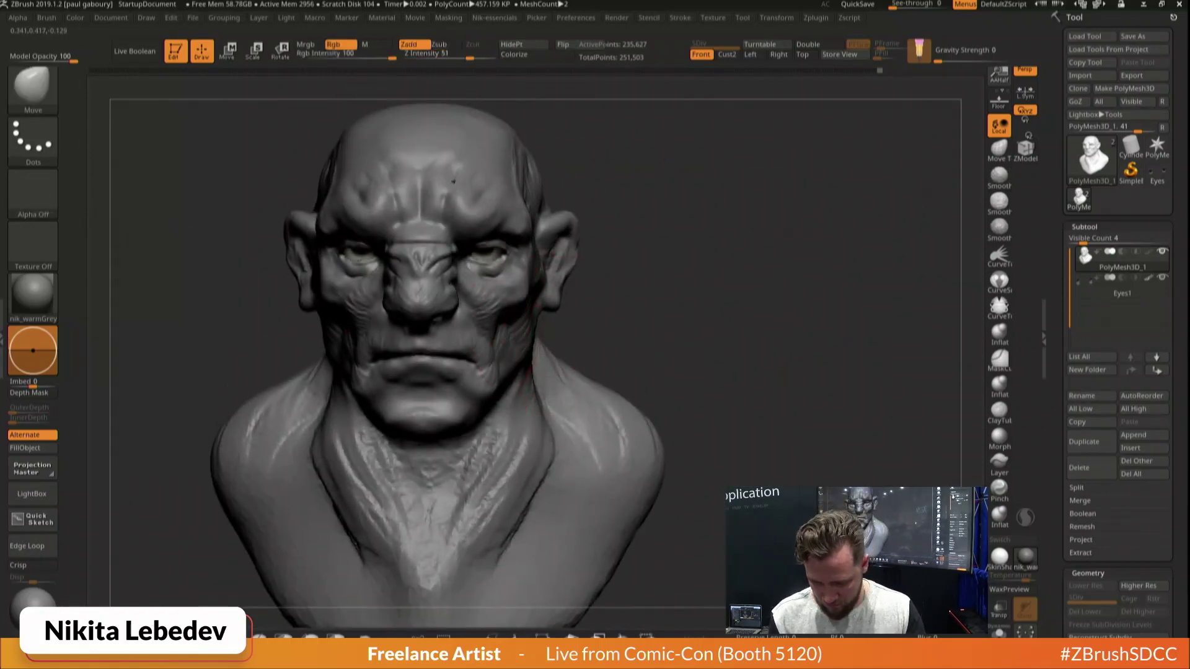
mouse_move(531, 354)
left_mouse_down()
mouse_move(542, 358)
mouse_move(504, 393)
left_mouse_up()
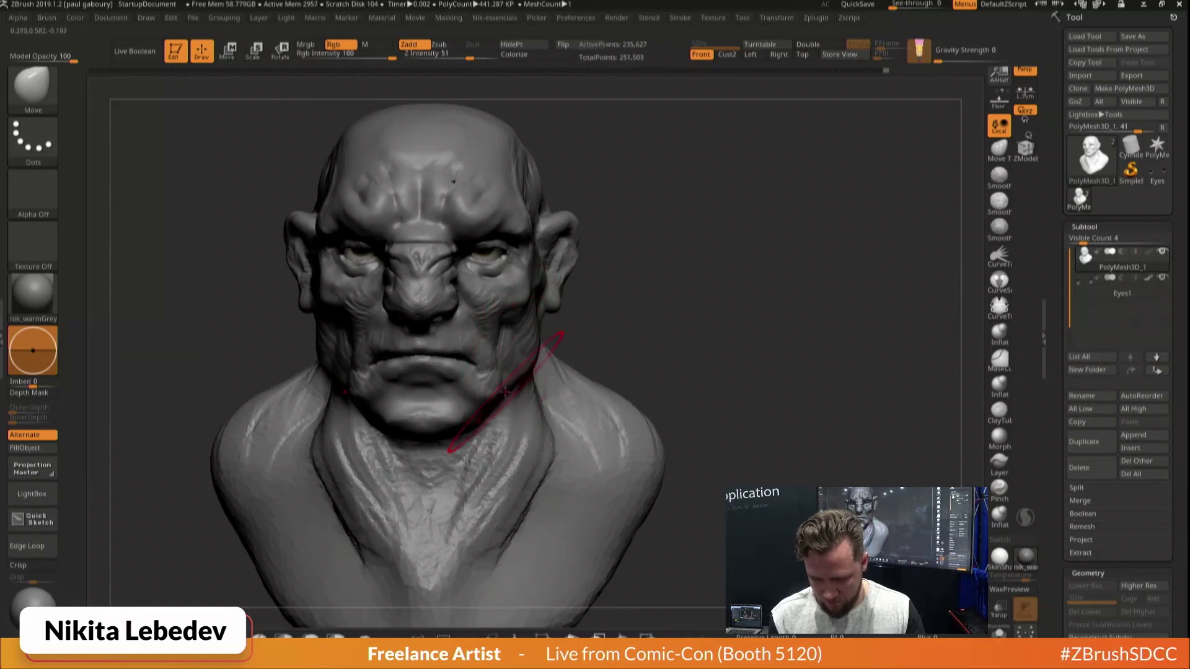
mouse_move(558, 382)
right_mouse_down()
mouse_move(491, 385)
mouse_move(404, 451)
right_mouse_up()
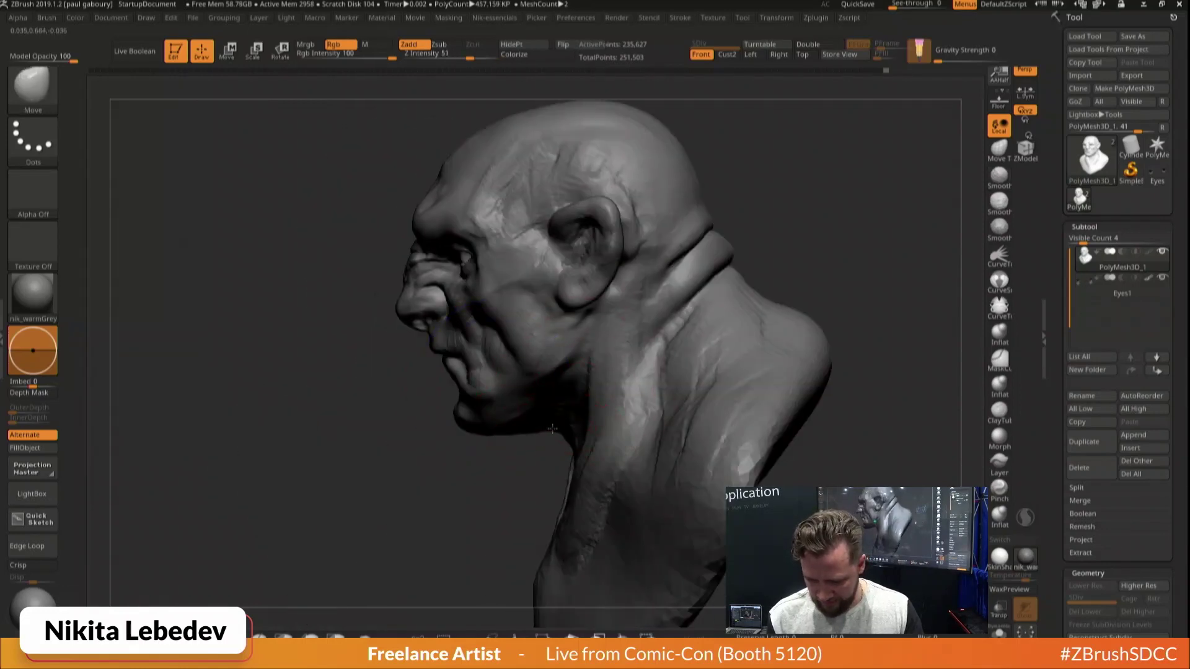
key("s")
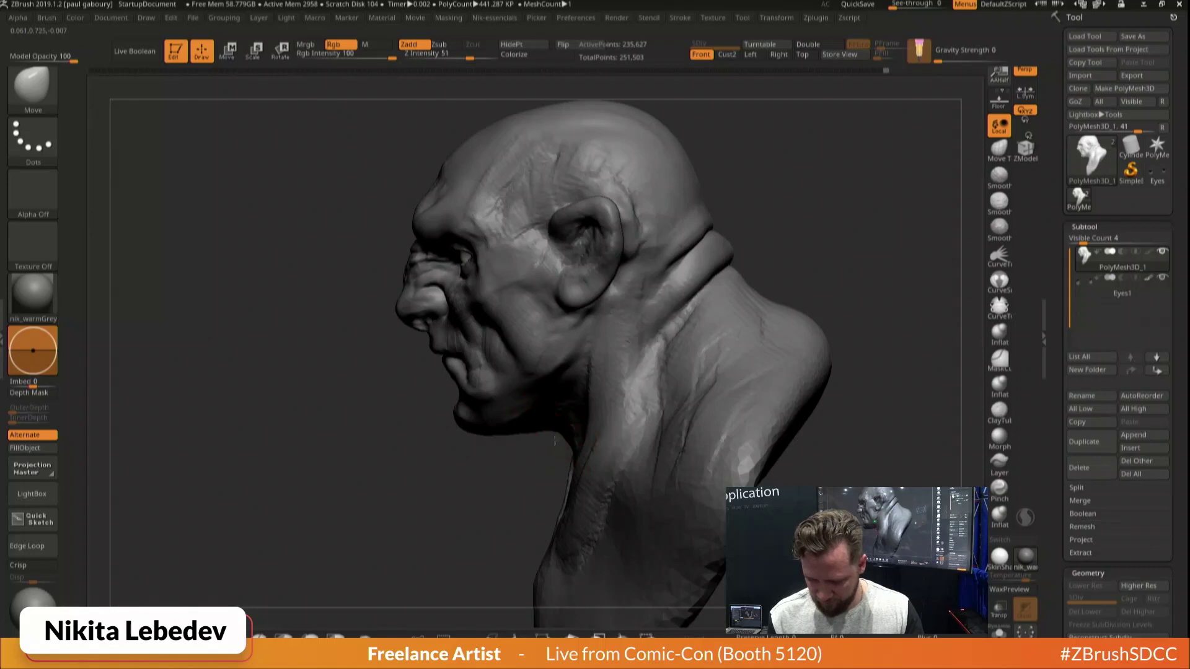
mouse_move(558, 445)
right_mouse_down()
mouse_move(662, 385)
mouse_move(683, 352)
mouse_move(523, 445)
mouse_move(499, 333)
mouse_move(489, 417)
right_mouse_up()
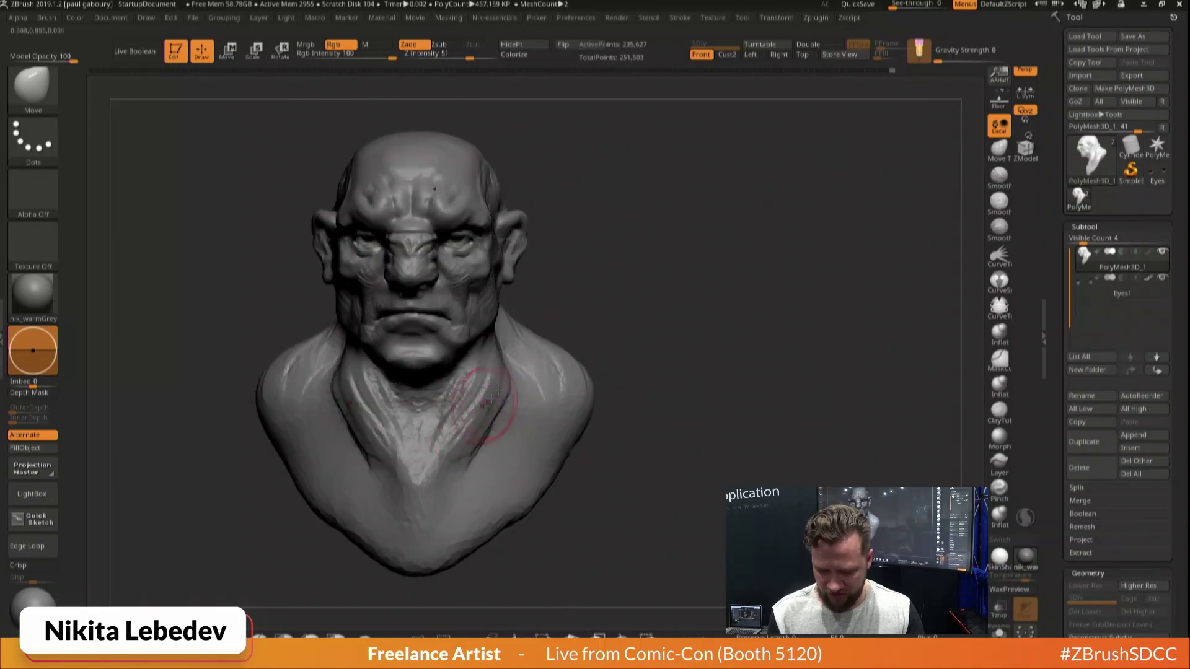
Fill in the front of the neck and upper chest with ClayBuildup strokes
key("b")
key("c")
key("b")
key("b")
key("m")
key("v")
key("s")
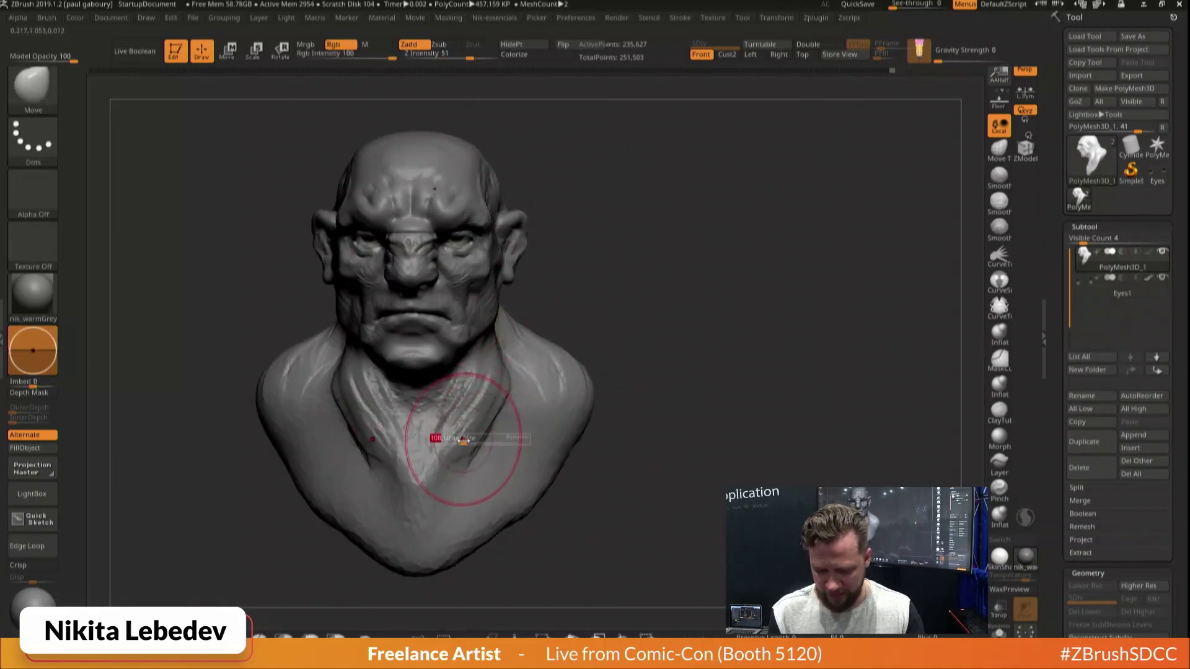
key("b")
key("c")
key("b")
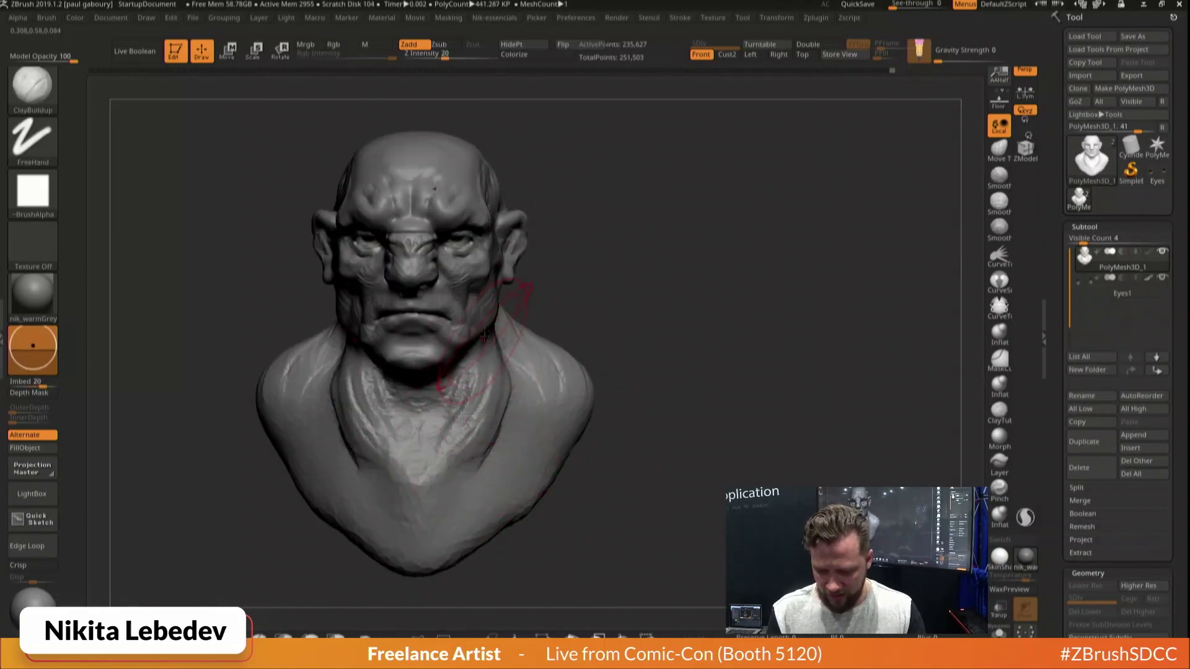
right_click_drag(517, 297, 505, 330)
mouse_move(490, 323)
left_mouse_down()
mouse_move(480, 391)
mouse_move(435, 386)
mouse_move(406, 474)
left_mouse_up()
left_click_drag(443, 433, 406, 493)
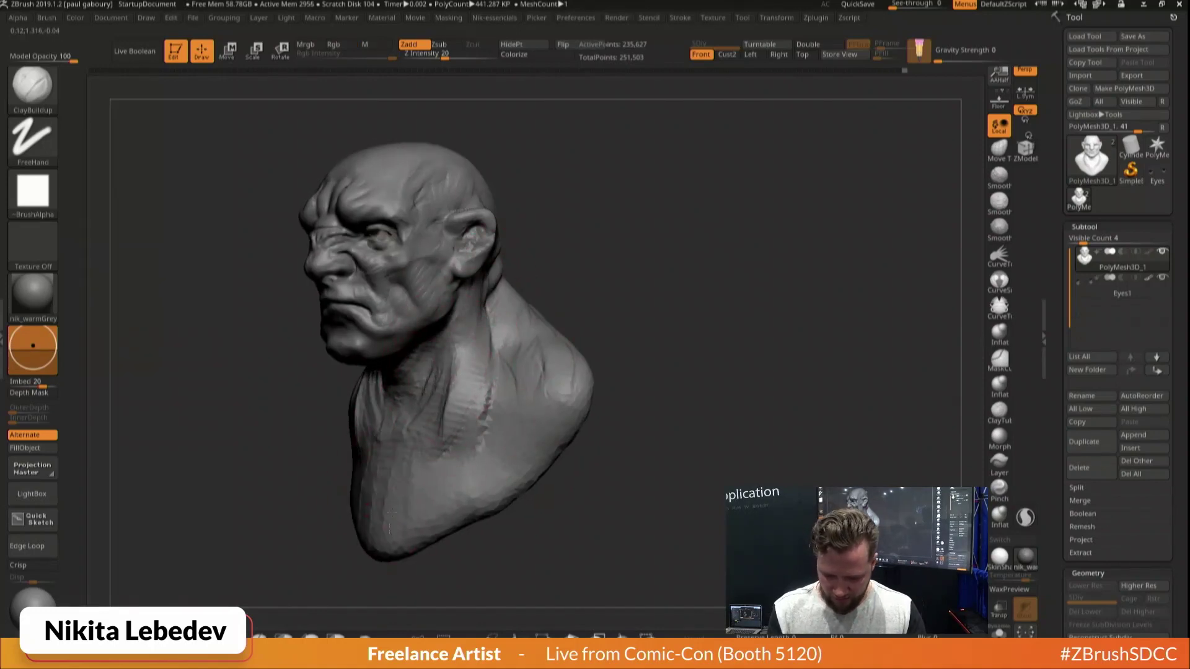
Smooth the rough clay strokes on the neck and chest
left_click_drag(561, 468, 589, 433, "shift")
mouse_move(491, 392)
left_mouse_down("shift")
mouse_move(478, 421)
mouse_move(496, 400)
mouse_move(482, 401)
left_mouse_up("shift")
key("b")
key("m")
key("v")
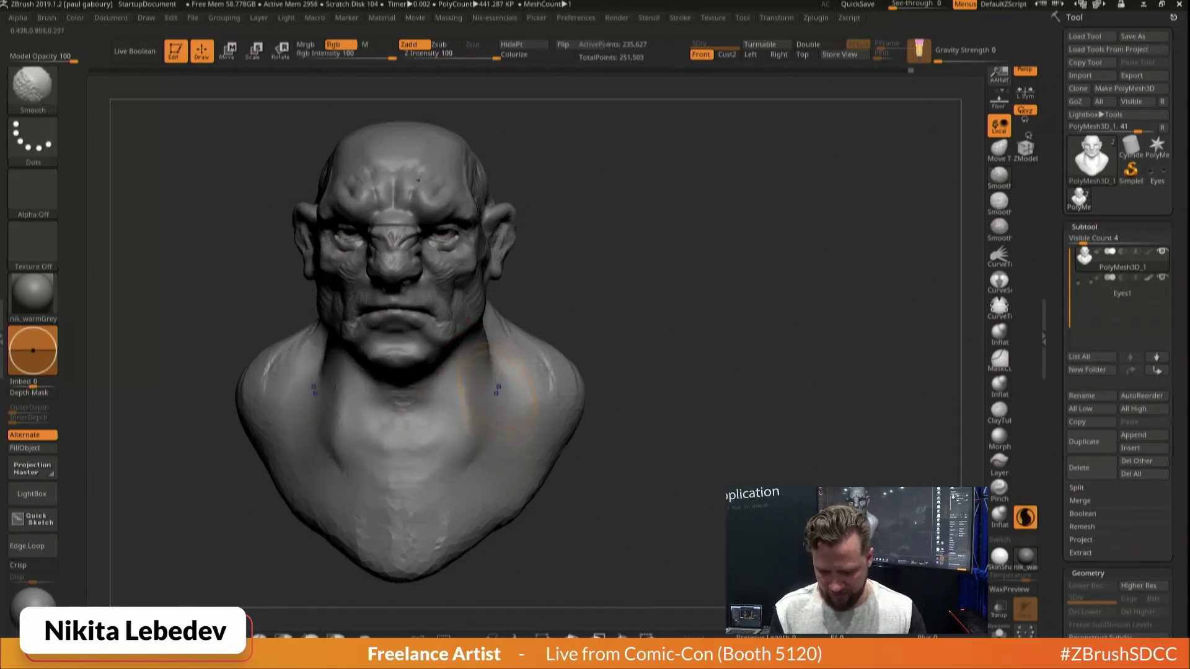
right_click_drag(483, 375, 335, 397)
Build up the neck muscles running from behind the ears to the collarbone with ClayBuildup
key("b")
key("c")
key("b")
left_click_drag(490, 298, 455, 409)
left_click_drag(480, 322, 443, 458)
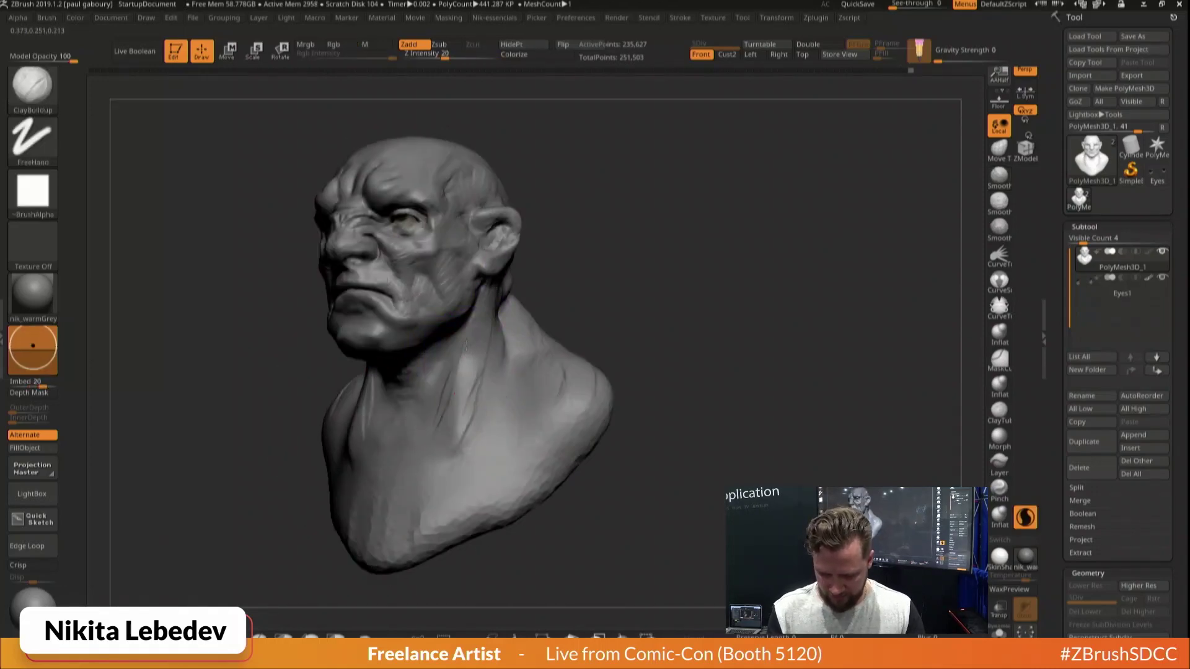
left_click_drag(468, 350, 428, 468)
mouse_move(398, 428)
left_mouse_down()
mouse_move(383, 462)
mouse_move(405, 453)
mouse_move(393, 436)
left_mouse_up()
Sculpt the throat form beneath the chin with ClayBuildup and smooth the shoulder area
mouse_move(419, 390)
right_mouse_down()
mouse_move(372, 382)
mouse_move(397, 338)
right_mouse_up()
left_click_drag(425, 354, 417, 382)
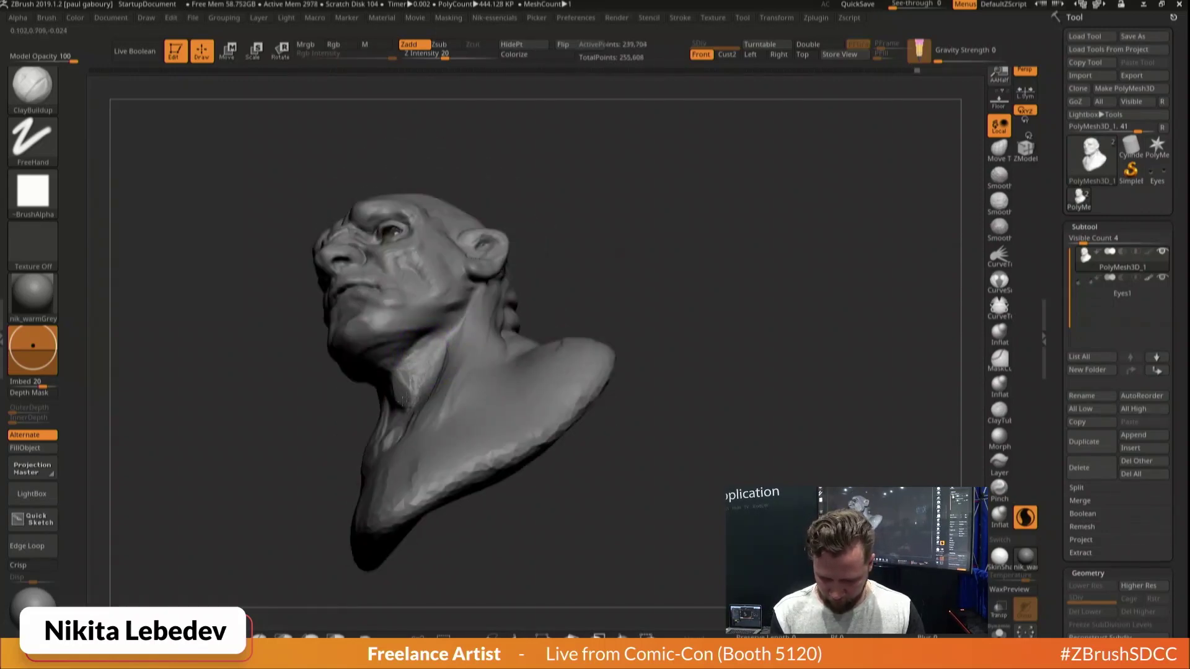
mouse_move(424, 397)
right_mouse_down()
mouse_move(489, 434)
mouse_move(433, 396)
right_mouse_up()
left_click_drag(566, 351, 574, 369, "shift")
mouse_move(682, 354)
right_mouse_down("ctrl")
mouse_move(687, 292)
mouse_move(673, 359)
mouse_move(693, 358)
right_mouse_up("ctrl")
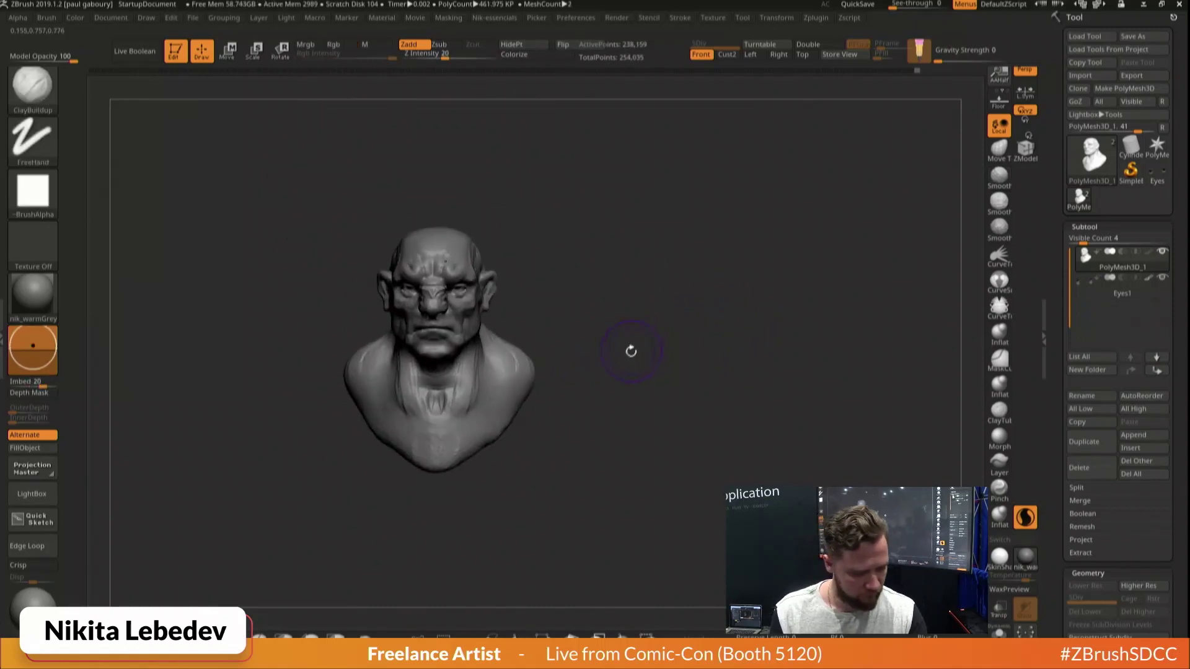
Push the shoulders outward with the Move brush to broaden the bust
key("b")
key("s")
key("h")
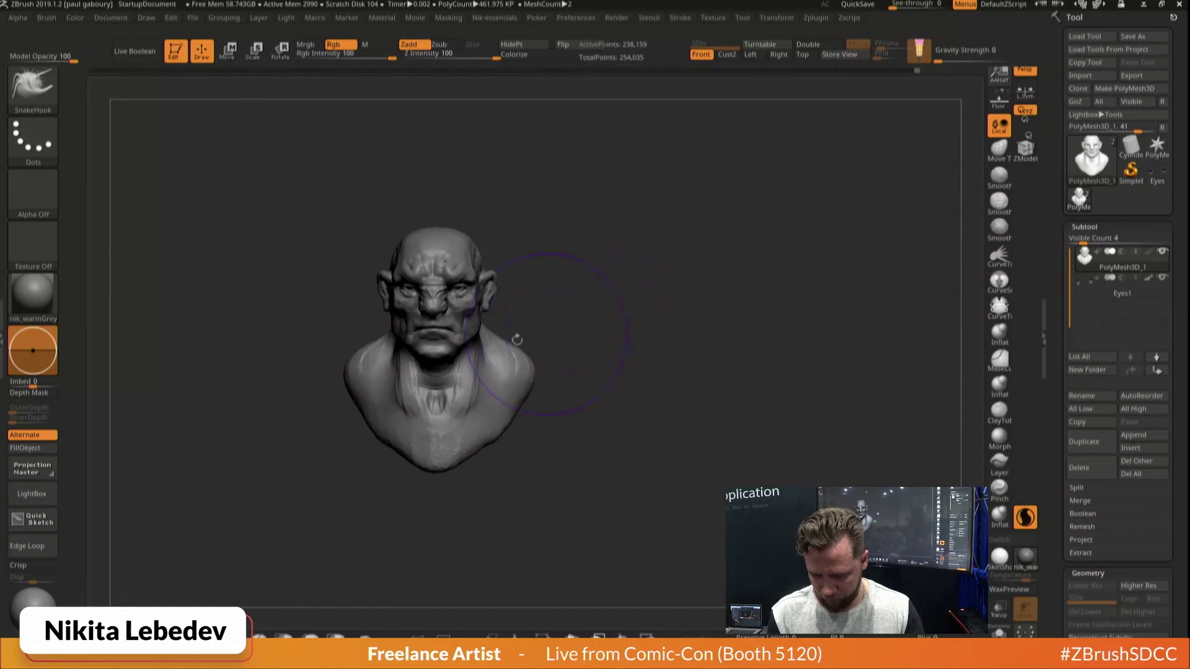
key("b")
key("m")
key("v")
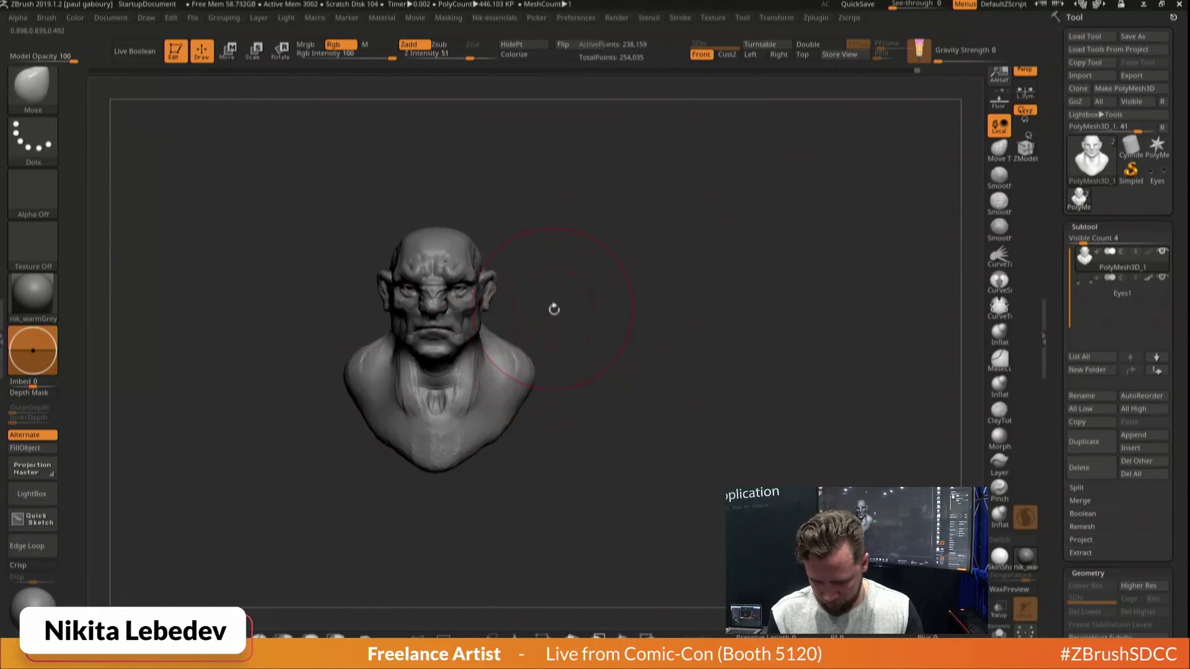
right_click_drag(512, 335, 615, 343, "shift")
mouse_move(615, 339)
left_mouse_down()
mouse_move(621, 311)
mouse_move(651, 339)
mouse_move(666, 333)
mouse_move(607, 300)
mouse_move(613, 320)
mouse_move(586, 303)
mouse_move(667, 332)
left_mouse_up()
Pull out the shoulders and lower edge of the bust with the SnakeHook brush to bulk up the torso
key("b")
key("s")
key("h")
key("s")
left_click(661, 369)
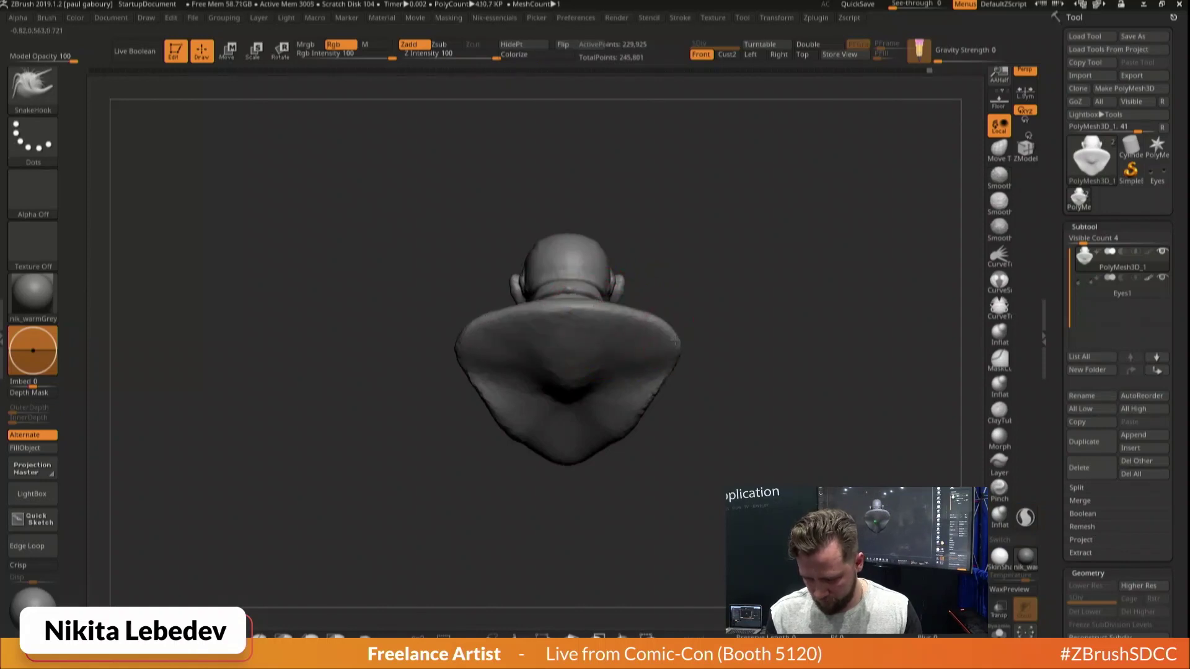
mouse_move(651, 373)
left_mouse_down()
mouse_move(659, 388)
mouse_move(641, 427)
mouse_move(611, 464)
mouse_move(579, 464)
mouse_move(695, 466)
left_mouse_up()
mouse_move(795, 420)
left_mouse_down()
mouse_move(832, 421)
mouse_move(712, 412)
mouse_move(672, 349)
left_mouse_up()
key("s")
mouse_move(662, 299)
left_mouse_down()
mouse_move(619, 317)
mouse_move(539, 282)
left_mouse_up()
Adjust the upper back and shoulder silhouette with the Move brush
key("b")
key("m")
key("v")
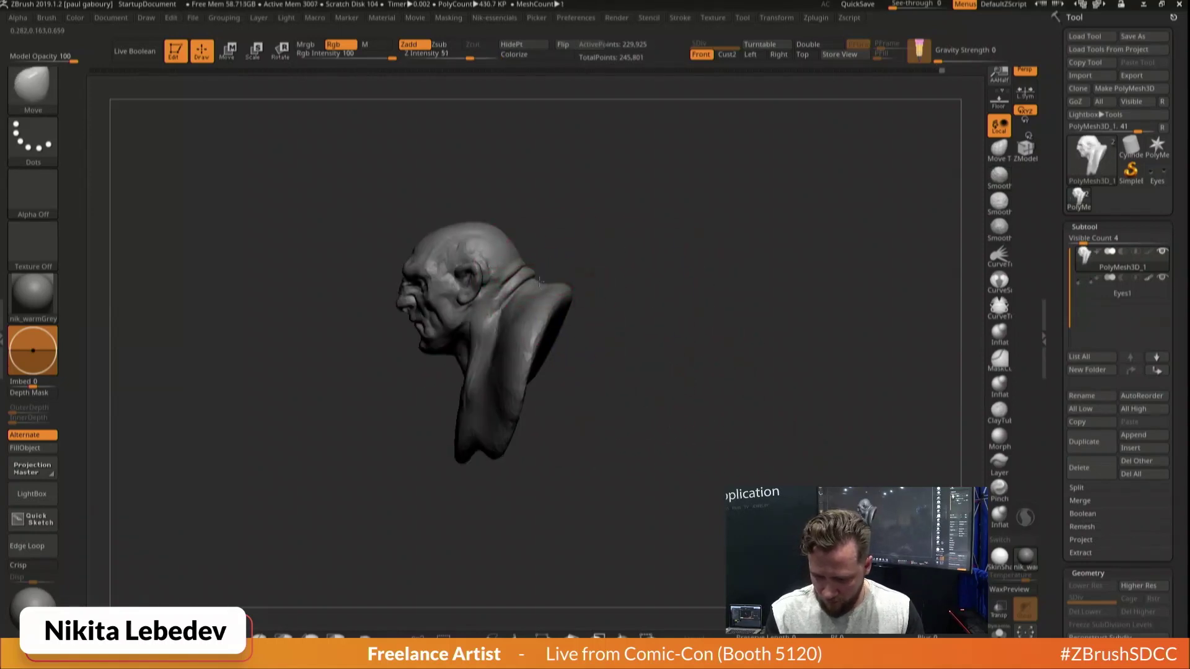
mouse_move(565, 355)
left_mouse_down()
mouse_move(651, 381)
mouse_move(675, 352)
left_mouse_up()
key("b")
key("c")
key("b")
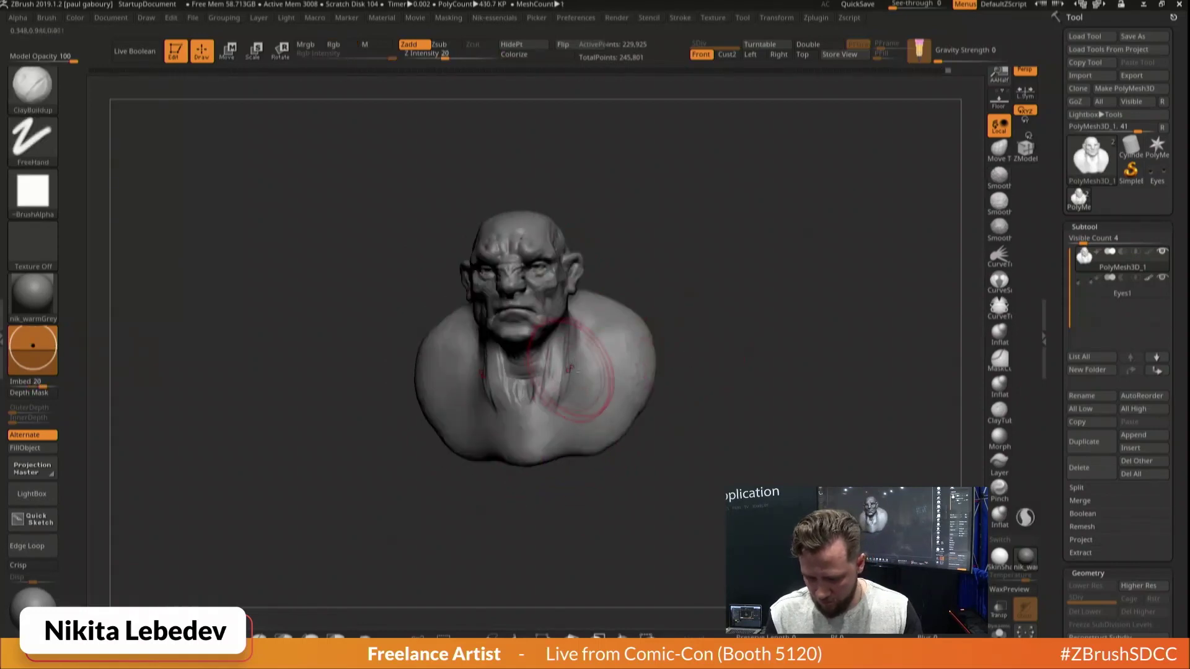
mouse_move(575, 327)
right_mouse_down("shift")
mouse_move(597, 291)
mouse_move(531, 357)
right_mouse_up("shift")
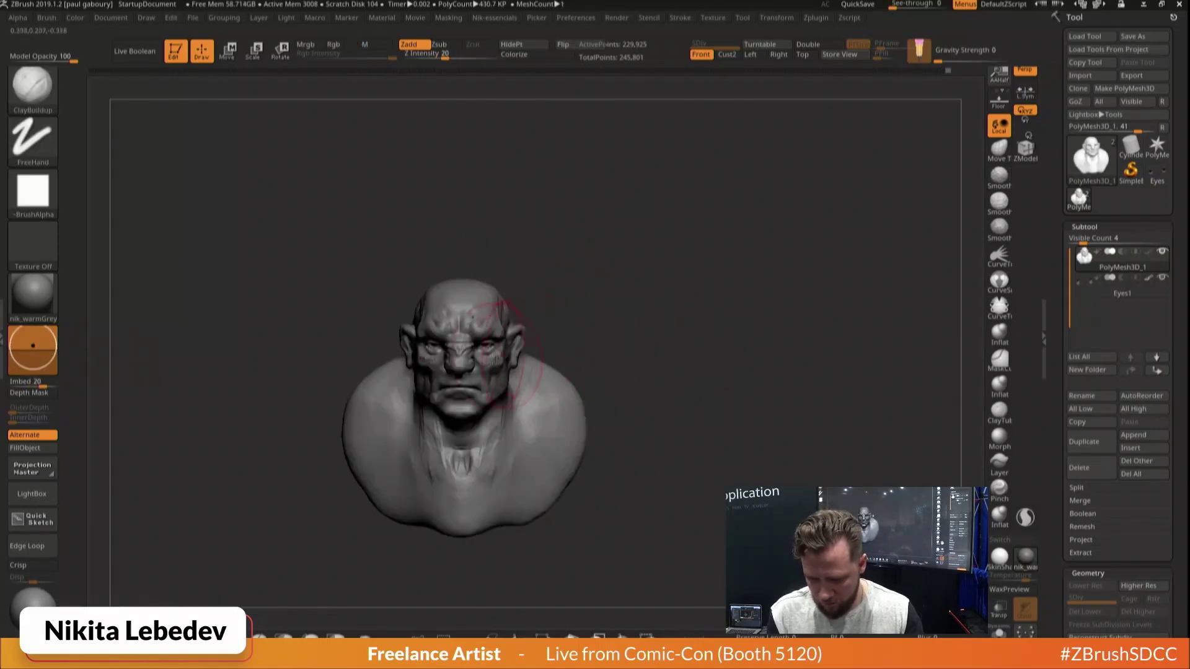
Adjust the side of the face around the eye and temple with the Move brush
key("b")
key("m")
key("v")
key("s")
left_click_drag(501, 353, 487, 352)
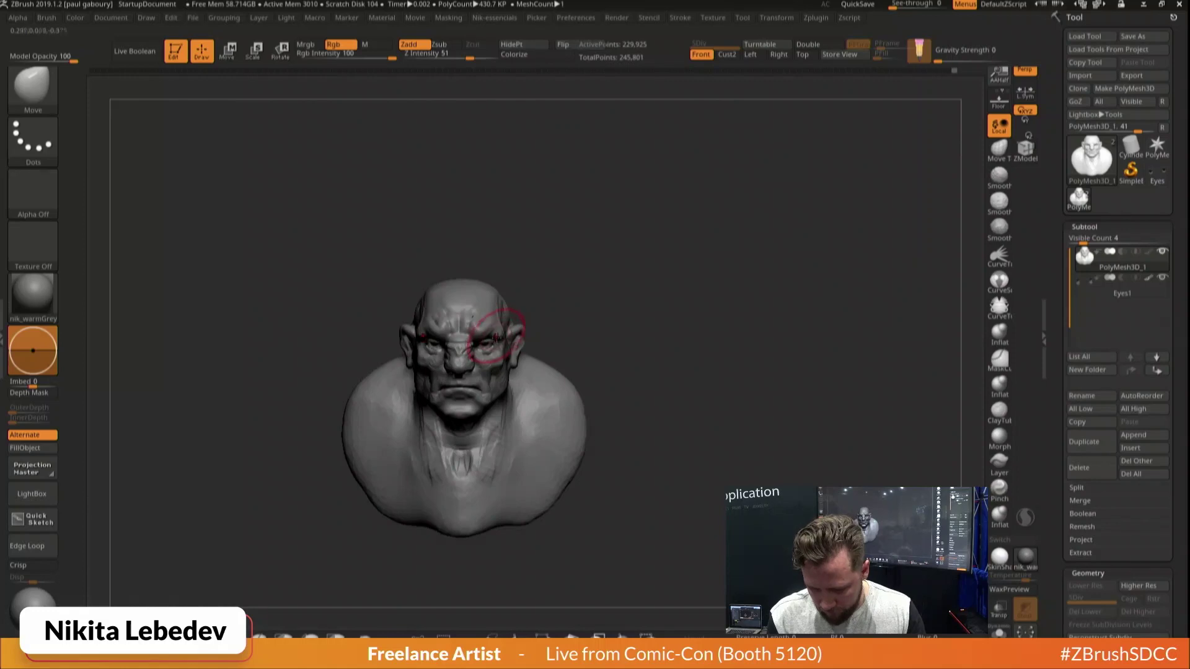
key("b")
key("c")
key("b")
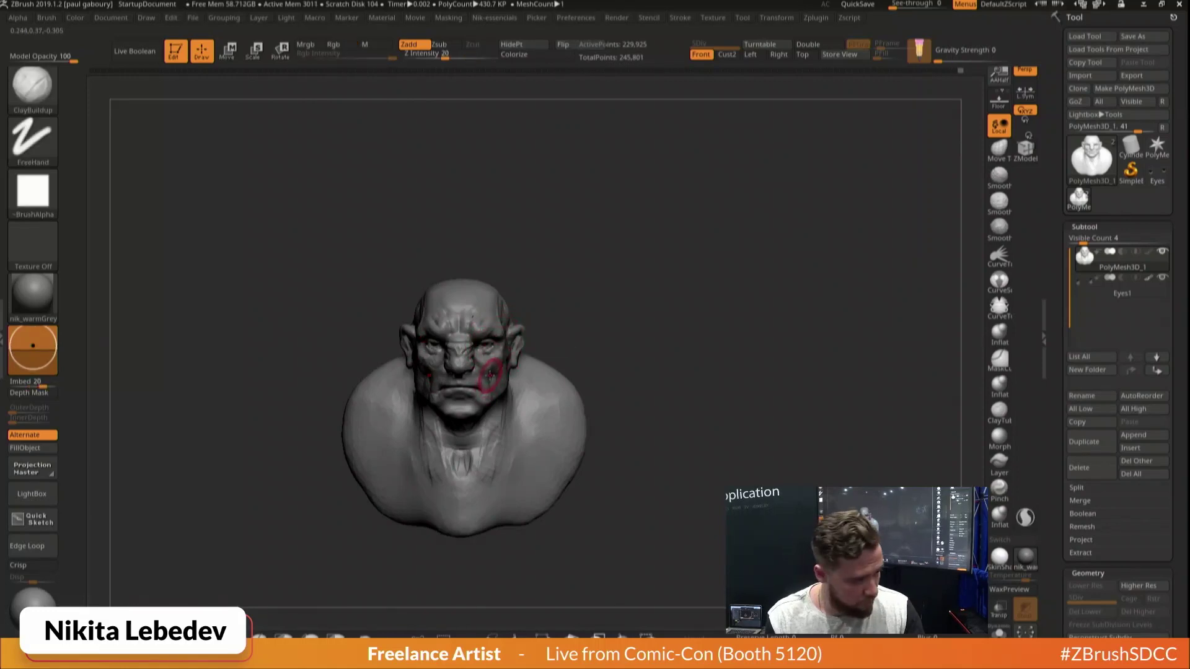
key("b")
key("d")
key("s")
key("b")
key("m")
key("v")
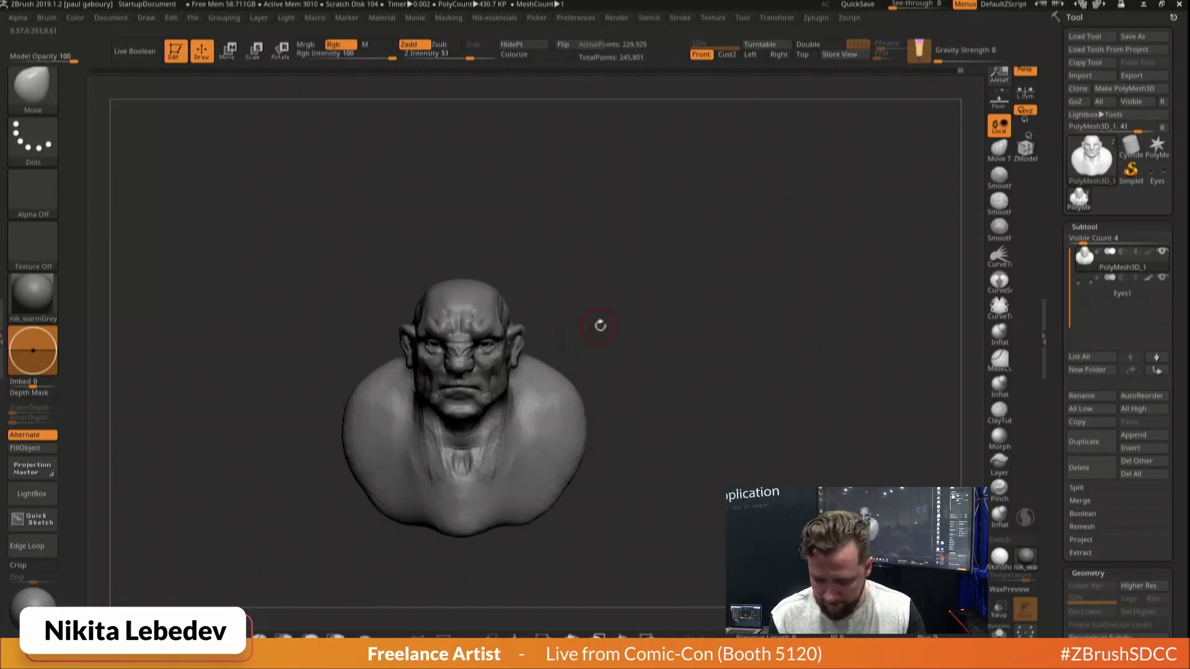
key("b")
key("c")
key("b")
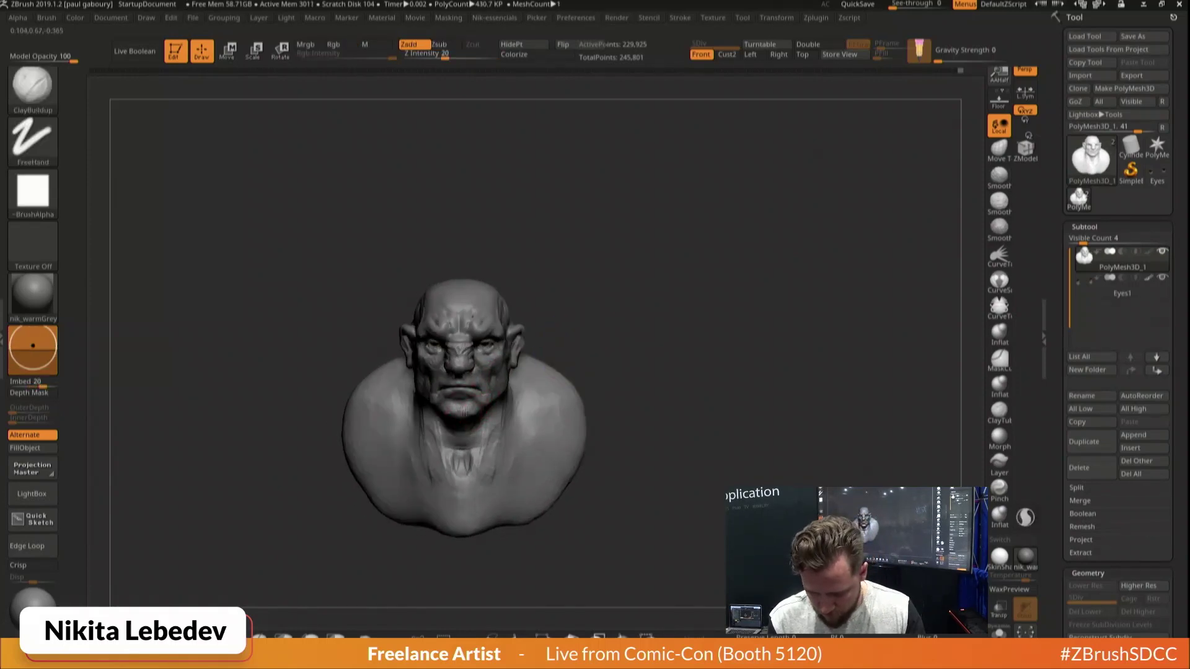
Soften the neck muscles and the adjoining shoulder surface with the Smooth brush
mouse_move(464, 410)
right_mouse_down()
mouse_move(455, 402)
mouse_move(473, 396)
right_mouse_up()
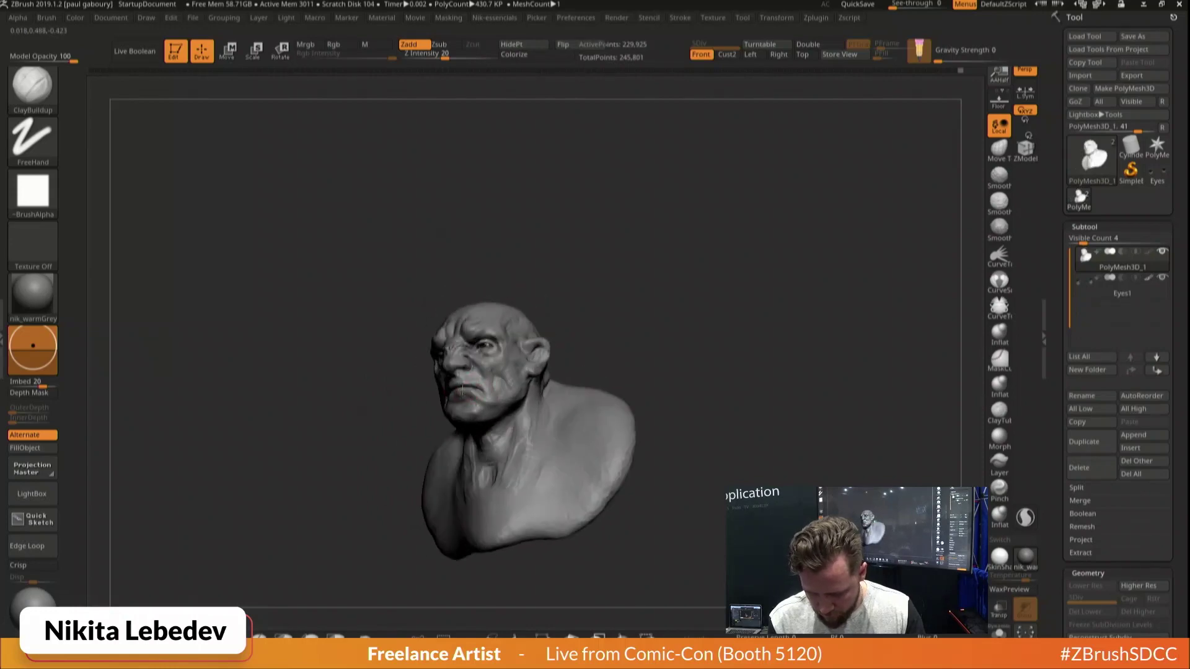
right_click_drag(640, 322, 772, 243, "ctrl")
right_click_drag(489, 308, 473, 341)
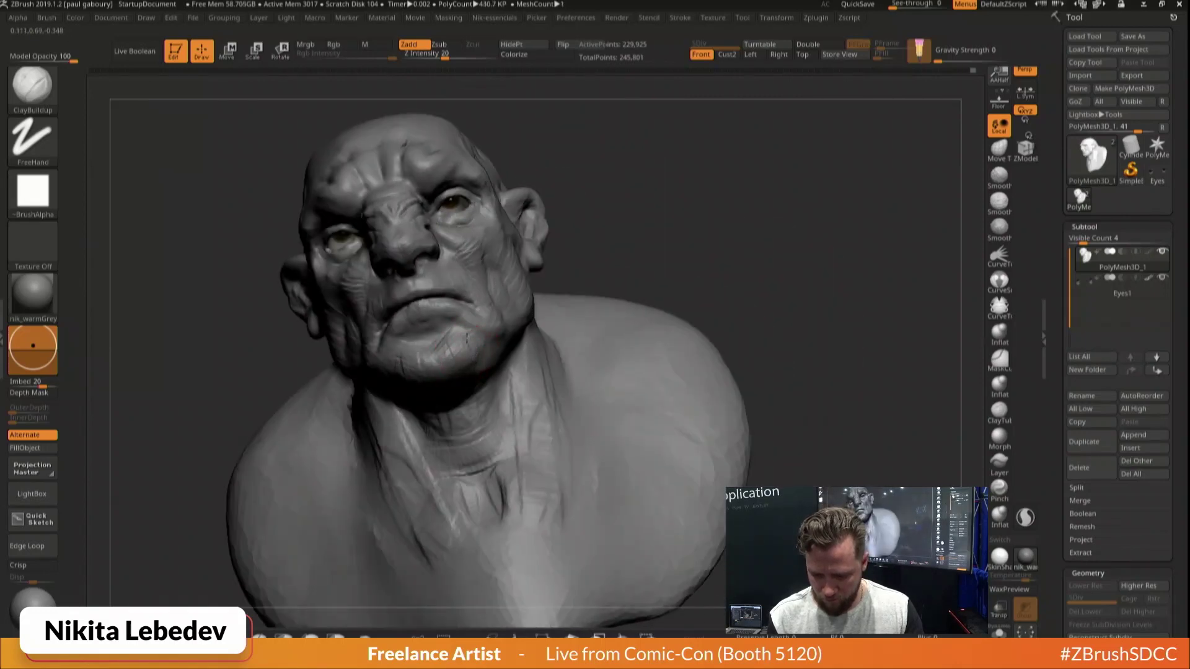
right_click_drag(526, 337, 456, 414)
right_click(454, 415)
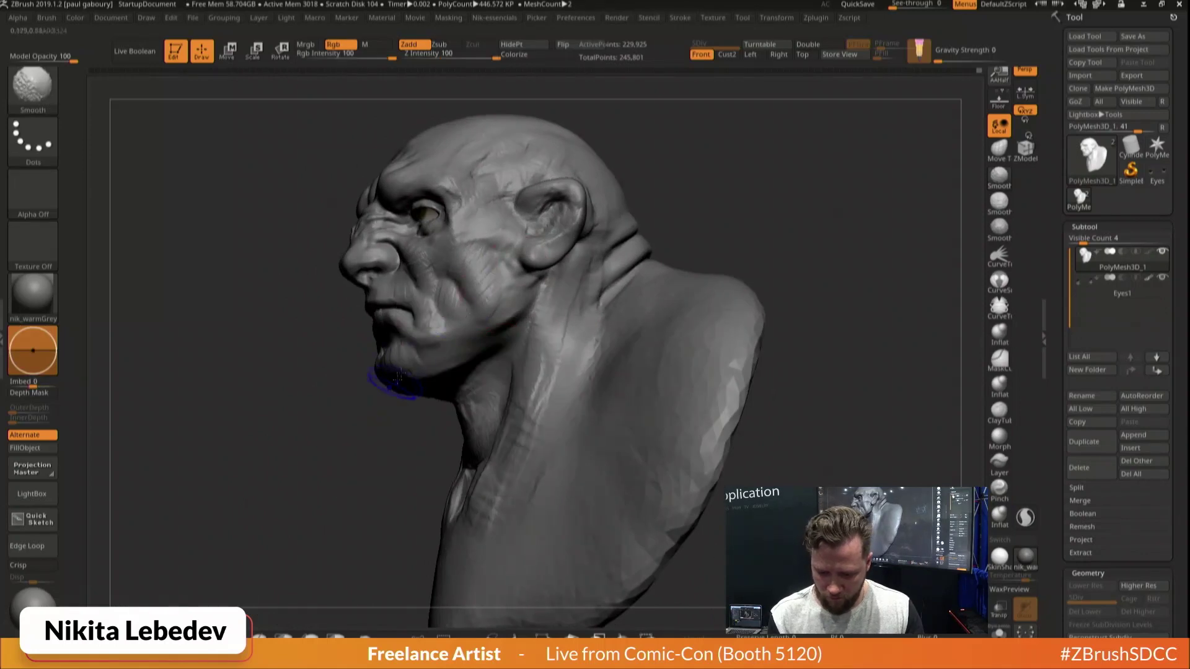
mouse_move(612, 383)
right_mouse_down()
mouse_move(712, 337)
mouse_move(677, 351)
right_mouse_up()
mouse_move(677, 351)
left_mouse_down("shift")
mouse_move(631, 401)
mouse_move(647, 387)
left_mouse_up("shift")
right_click_drag(696, 351, 589, 375, "alt")
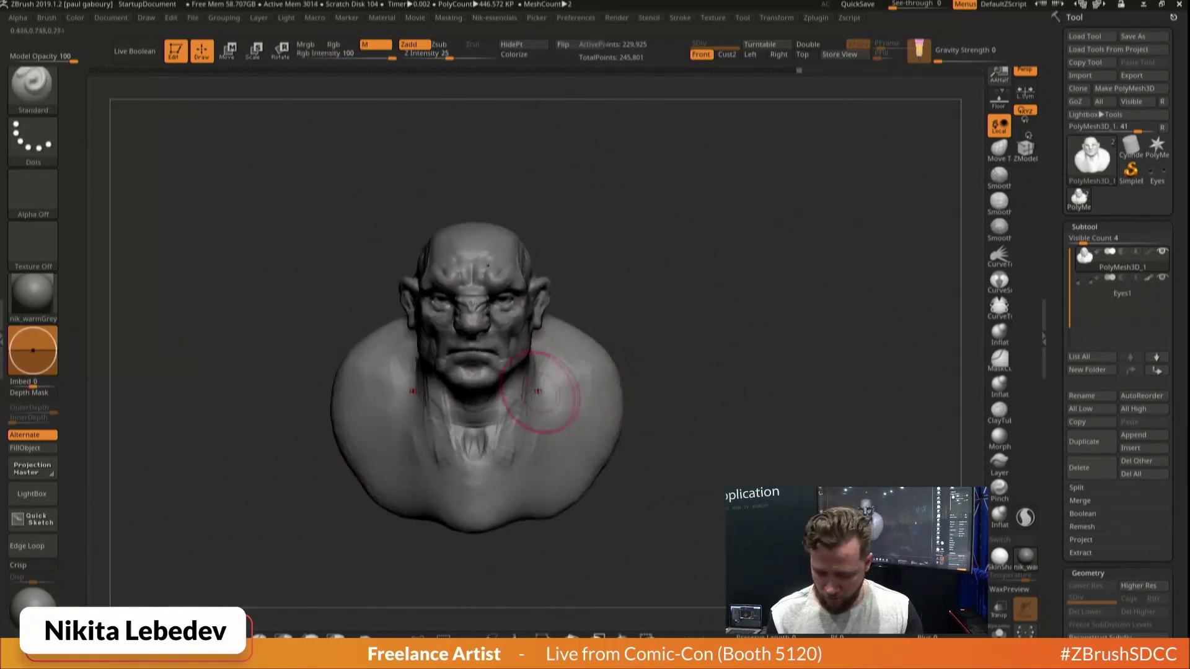
left_click_drag(515, 405, 496, 432, "shift")
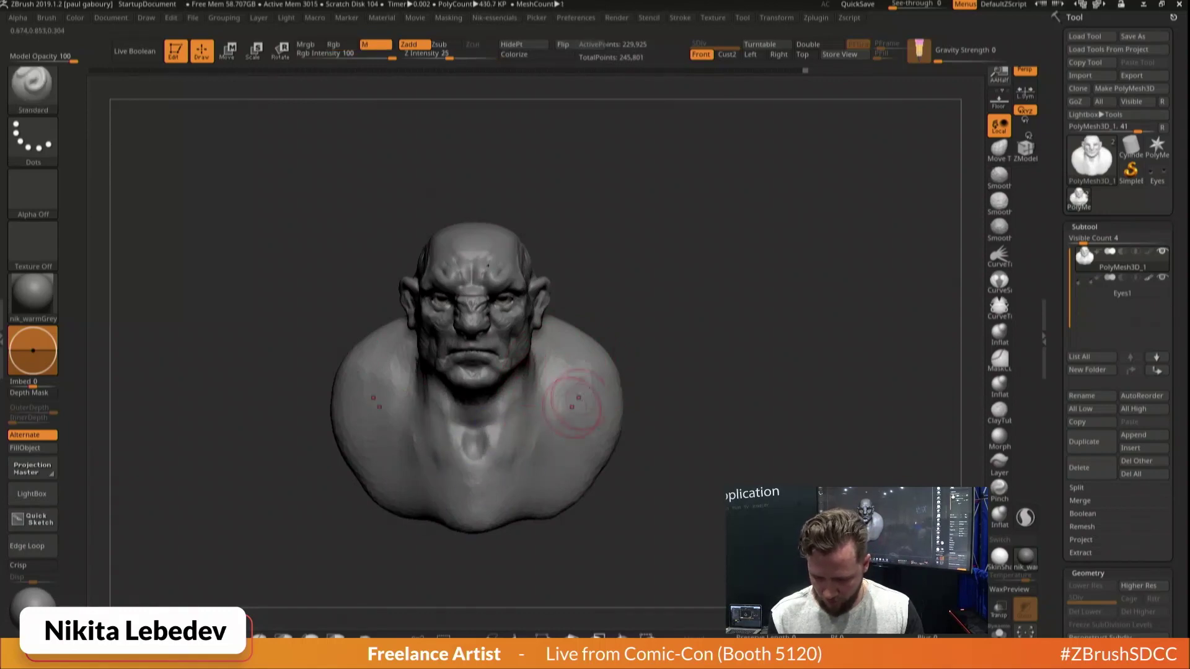
Pull the shoulders and lower edge of the bust outward with the SnakeHook brush and smooth the stretched surface
key("b")
key("s")
key("h")
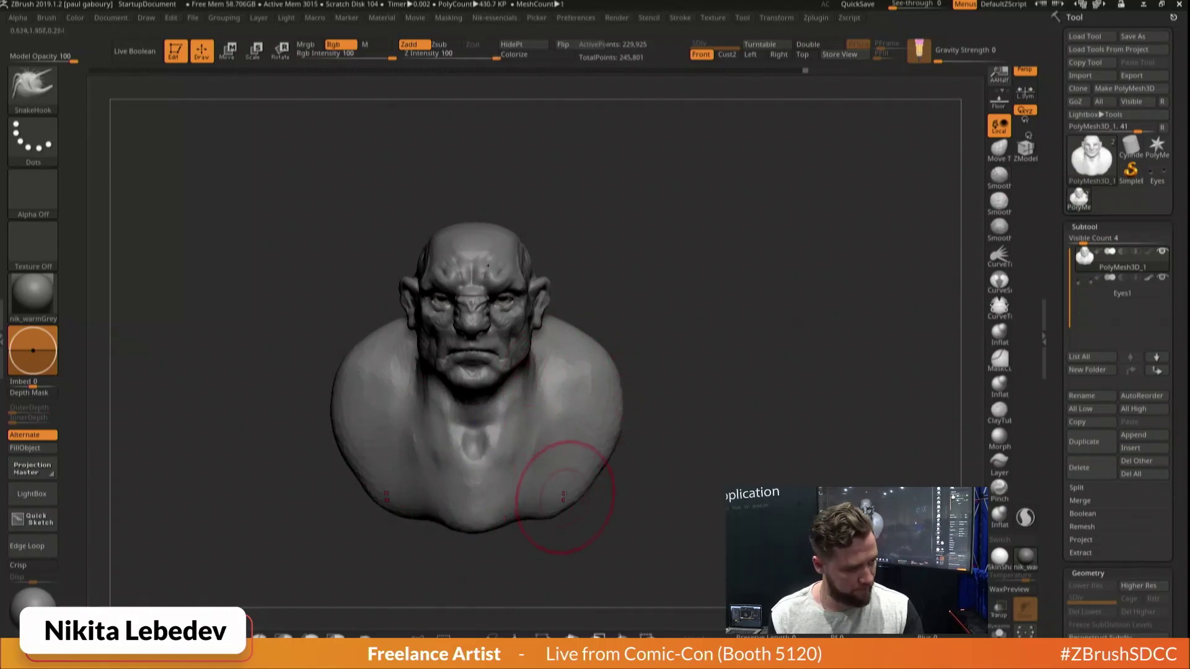
left_click_drag(616, 395, 639, 397)
mouse_move(623, 437)
left_mouse_down()
mouse_move(599, 503)
mouse_move(608, 519)
mouse_move(600, 505)
mouse_move(488, 556)
left_mouse_up()
left_click_drag(597, 517, 557, 504)
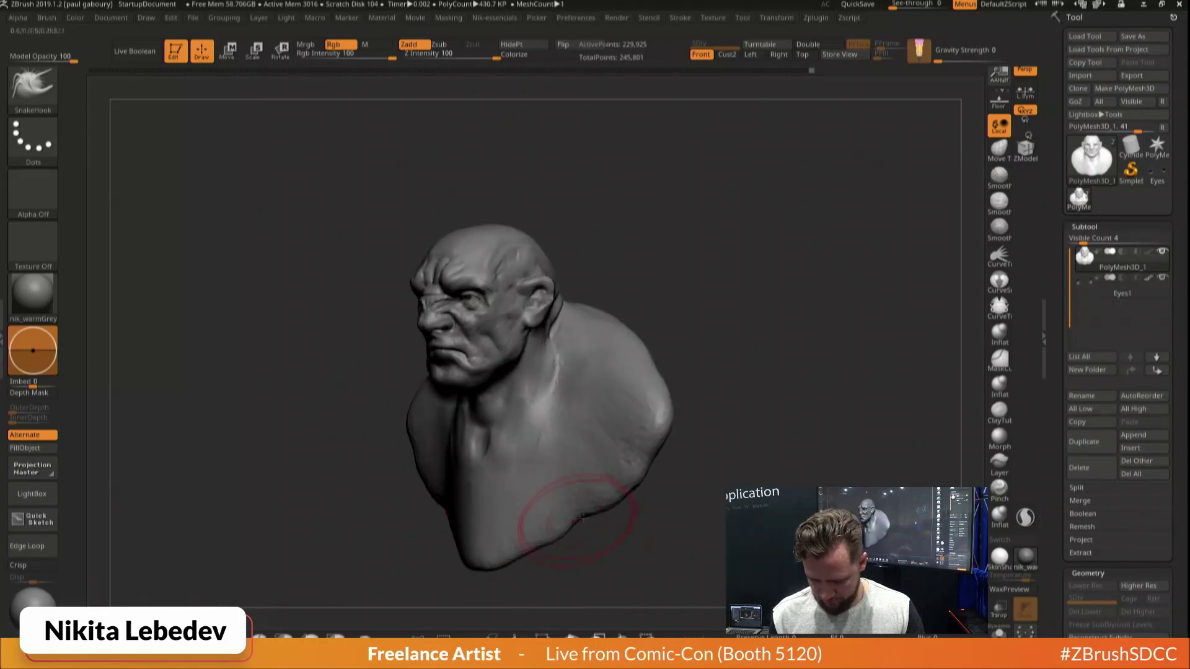
key("shift")
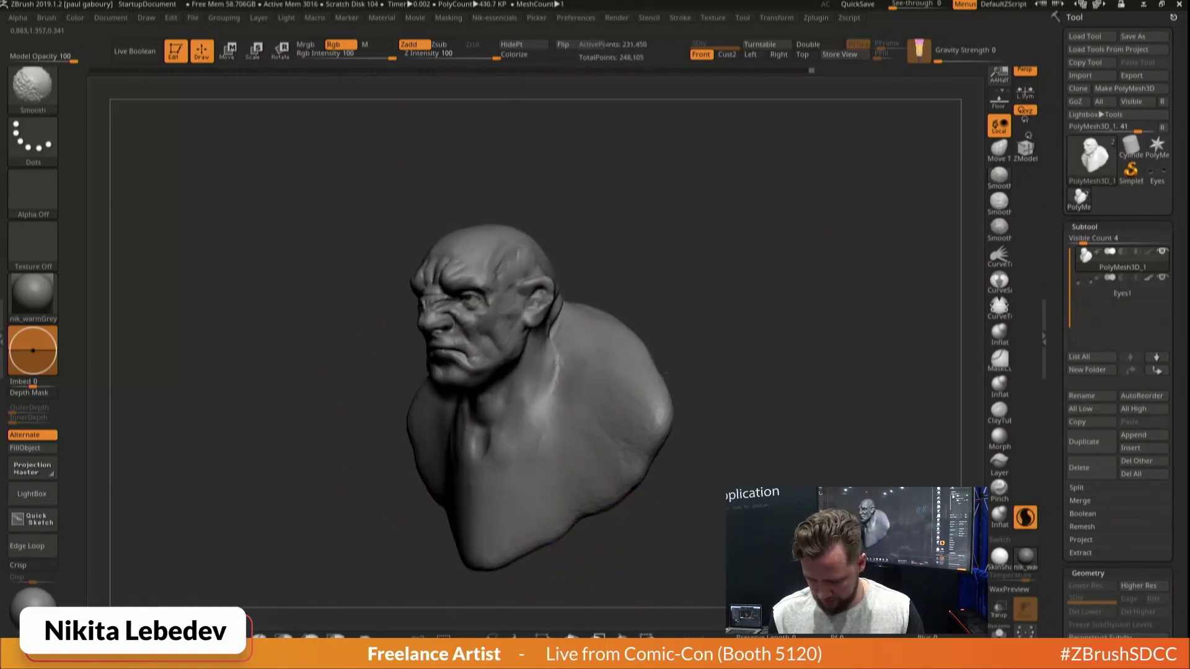
mouse_move(699, 364)
left_mouse_down()
mouse_move(666, 356)
mouse_move(677, 359)
left_mouse_up()
Refine the neck folds and torso surface with the DamStandard and Standard brushes
key("b")
key("d")
key("s")
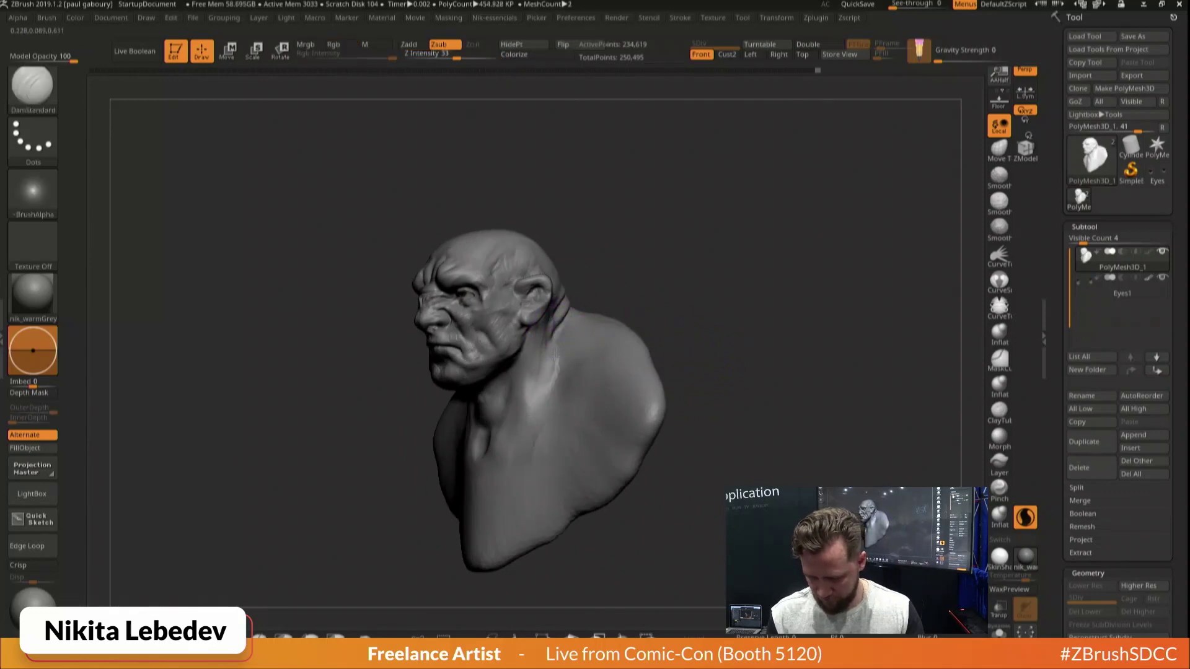
key("b")
key("s")
key("t")
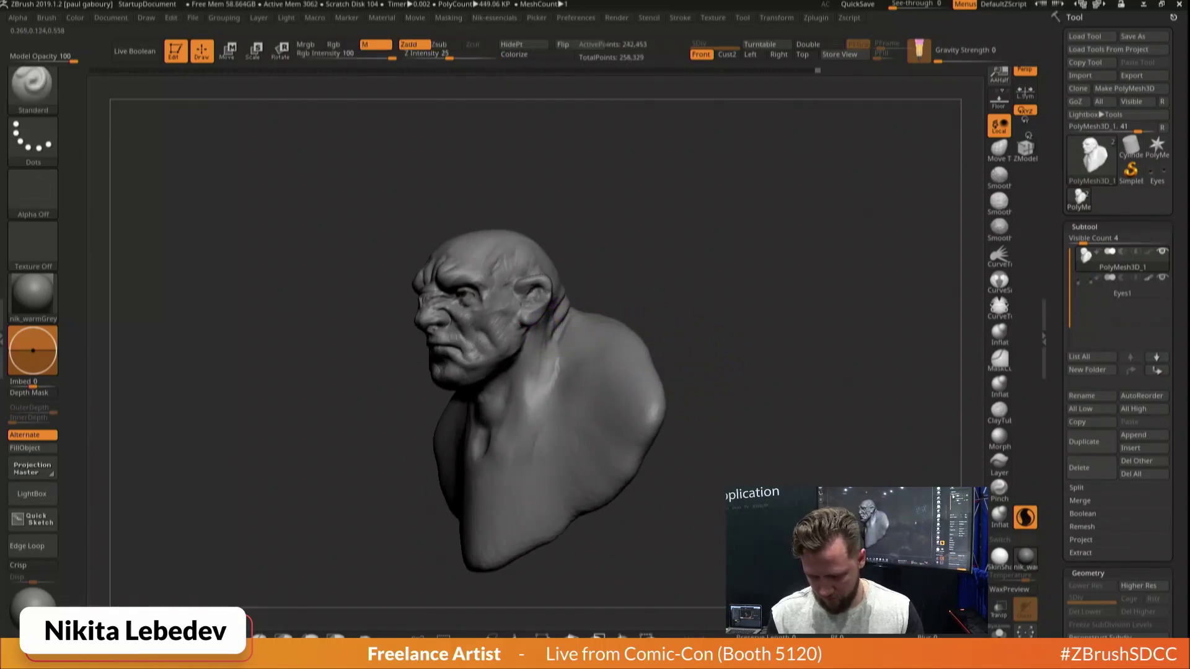
key("b")
key("d")
key("s")
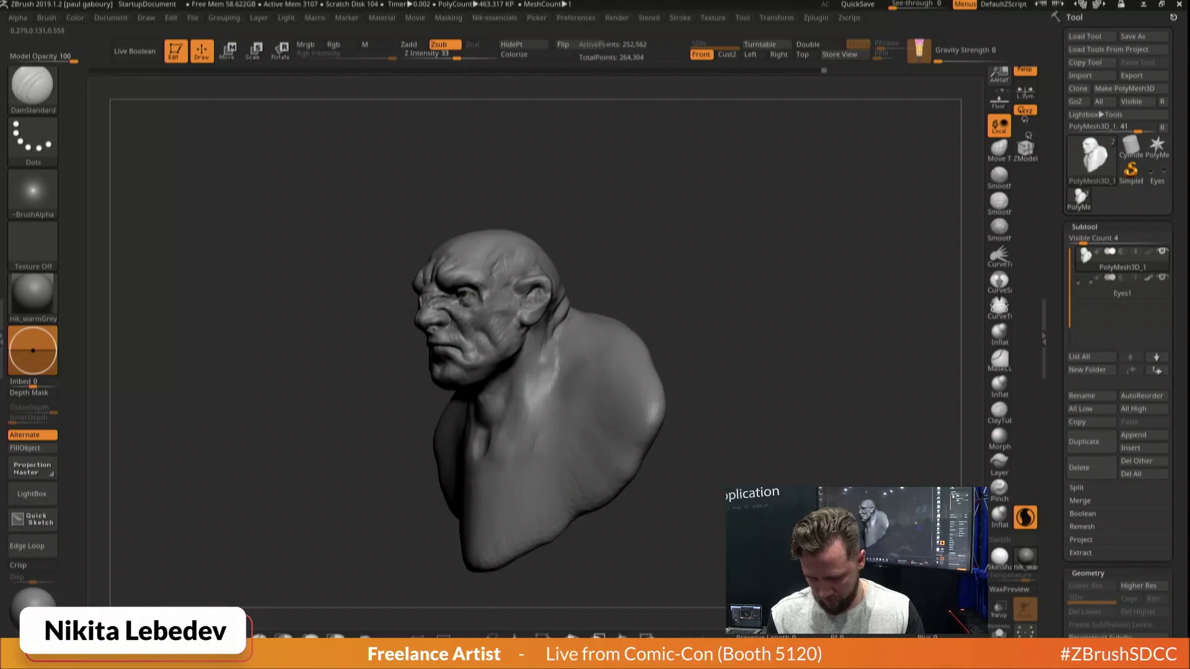
right_click_drag(556, 342, 480, 357)
mouse_move(616, 283)
right_mouse_down()
mouse_move(614, 273)
mouse_move(601, 337)
right_mouse_up()
Build up the chest and lower edge of the torso with the ClayBuildup brush
key("b")
key("c")
key("b")
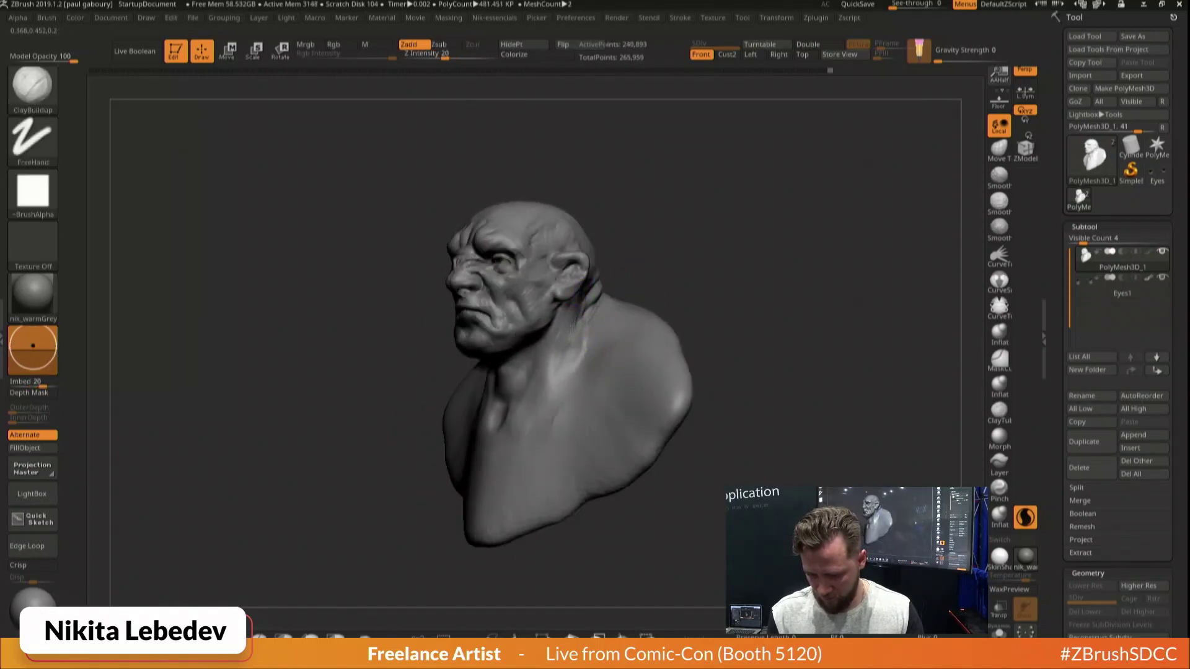
key("space")
left_click(586, 546)
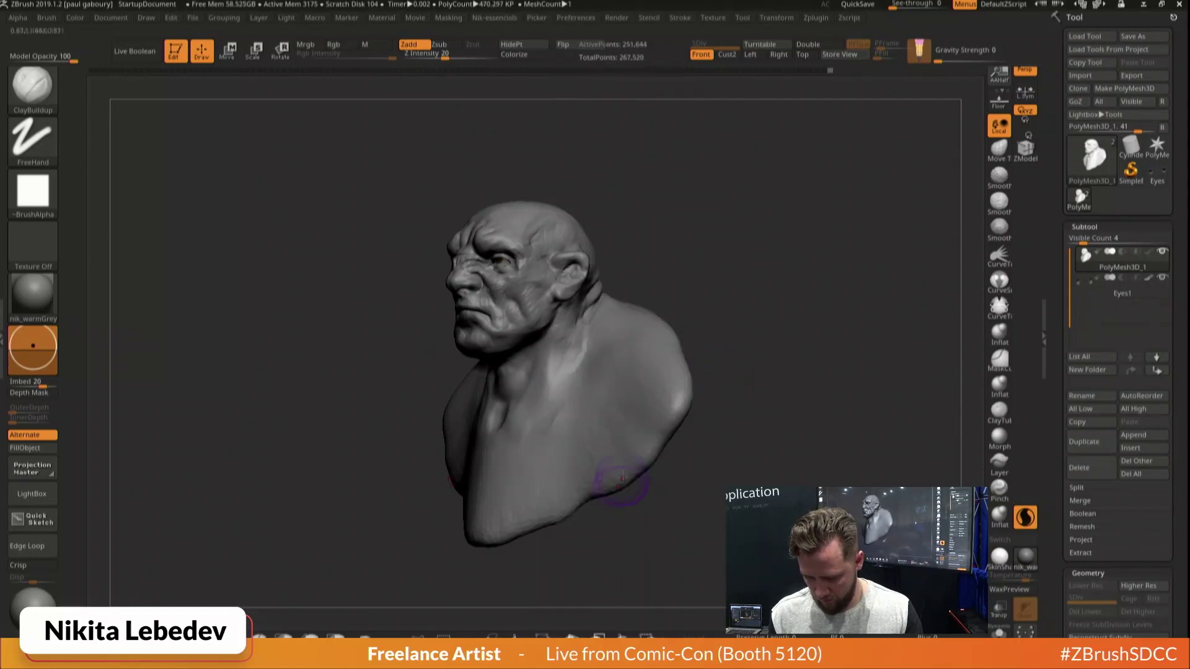
key("space")
left_click(600, 546)
Reshape the shoulders and the front profile of the chest with the Move brush, undoing the trial neck adjustment
mouse_move(694, 486)
right_mouse_down("shift")
mouse_move(763, 442)
mouse_move(663, 446)
mouse_move(603, 465)
mouse_move(763, 371)
mouse_move(738, 398)
right_mouse_up("shift")
key("s")
key("b")
key("m")
key("v")
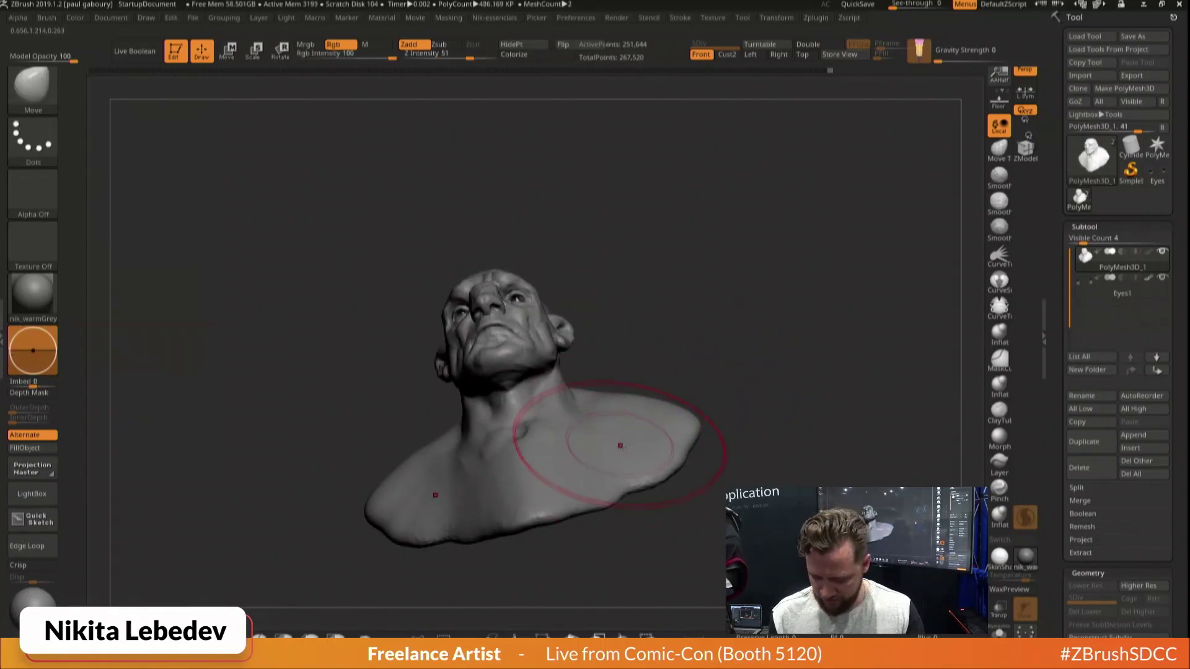
left_click_drag(622, 457, 623, 446)
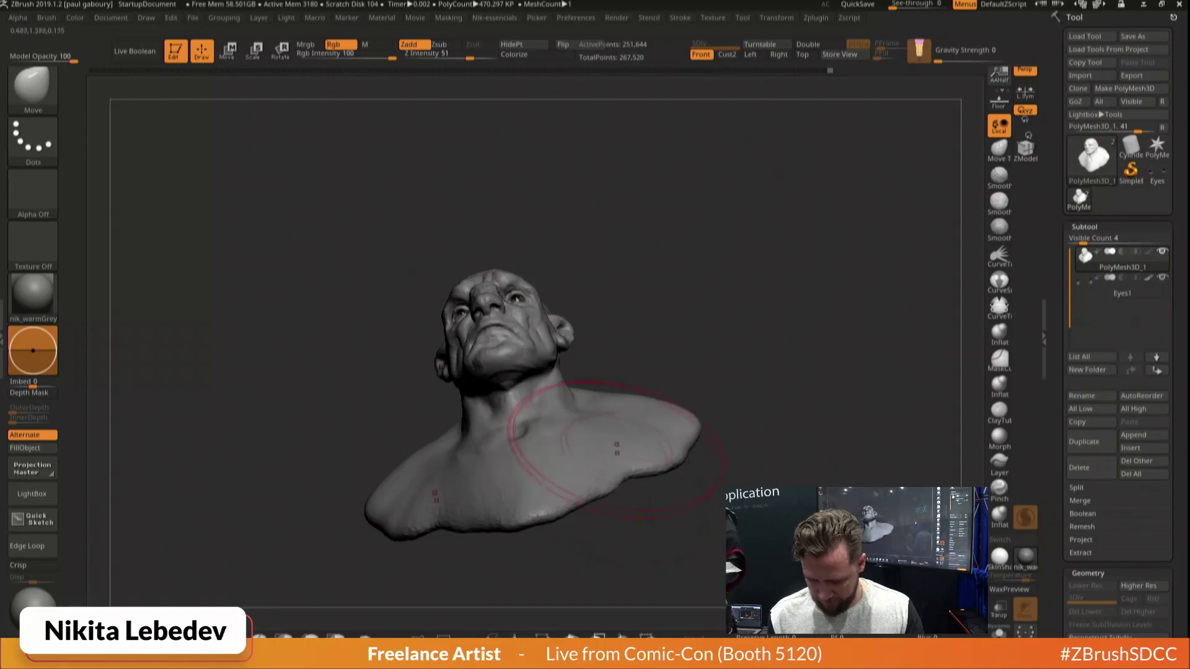
right_click_drag(577, 457, 675, 360)
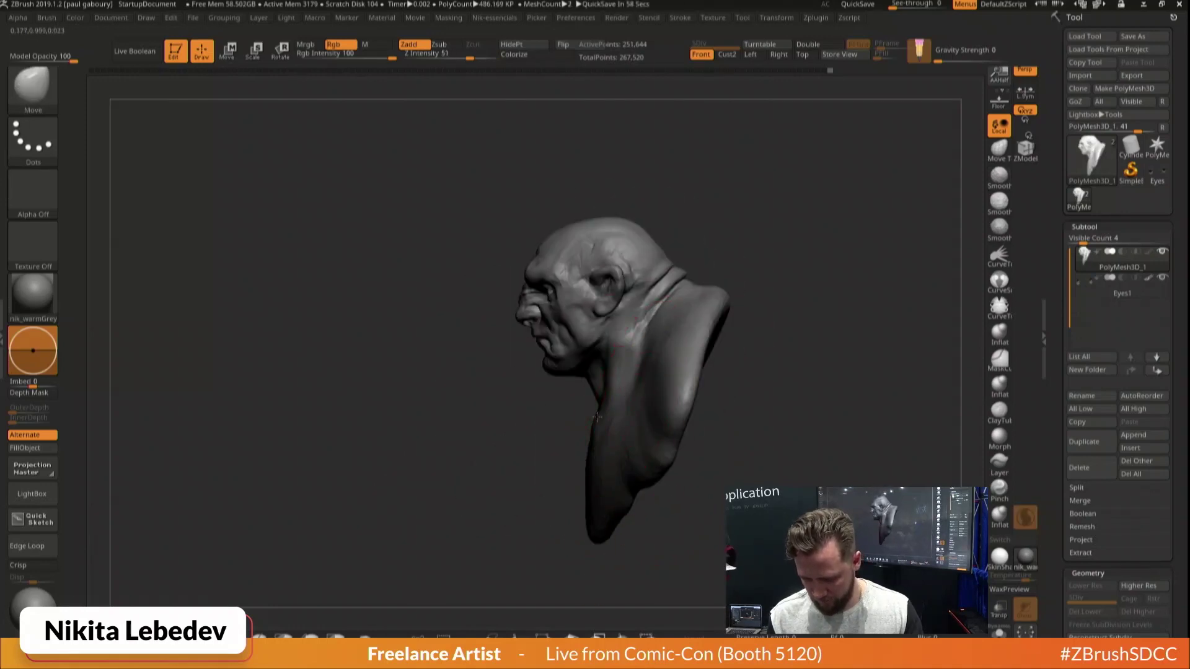
left_click_drag(607, 390, 599, 390)
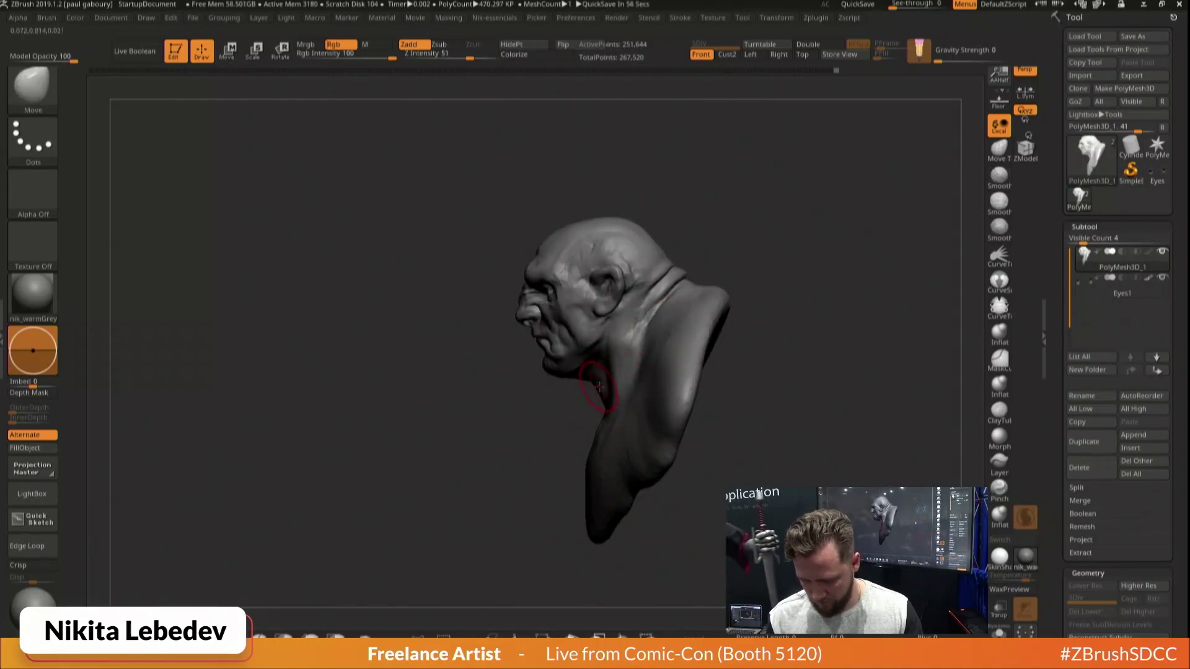
key("ctrl+z")
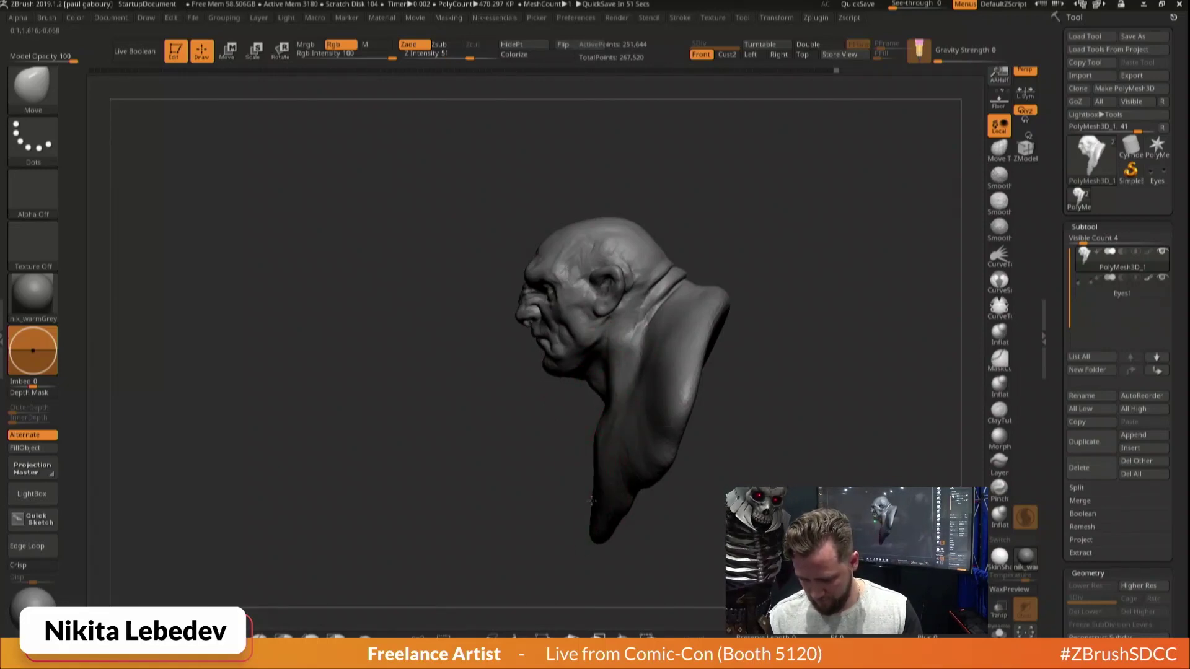
left_click_drag(539, 428, 636, 410)
Sculpt the collarbones and upper chest forms with the Standard brush
key("b")
key("s")
key("t")
right_click_drag(637, 411, 560, 420)
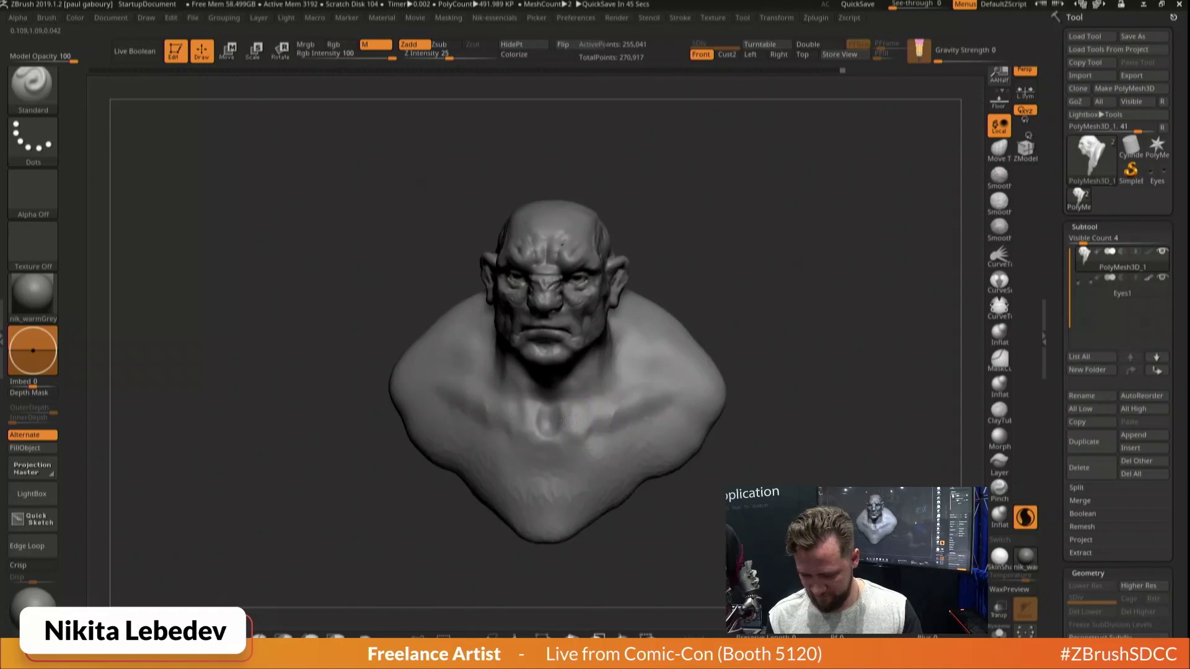
right_click_drag(742, 380, 680, 388)
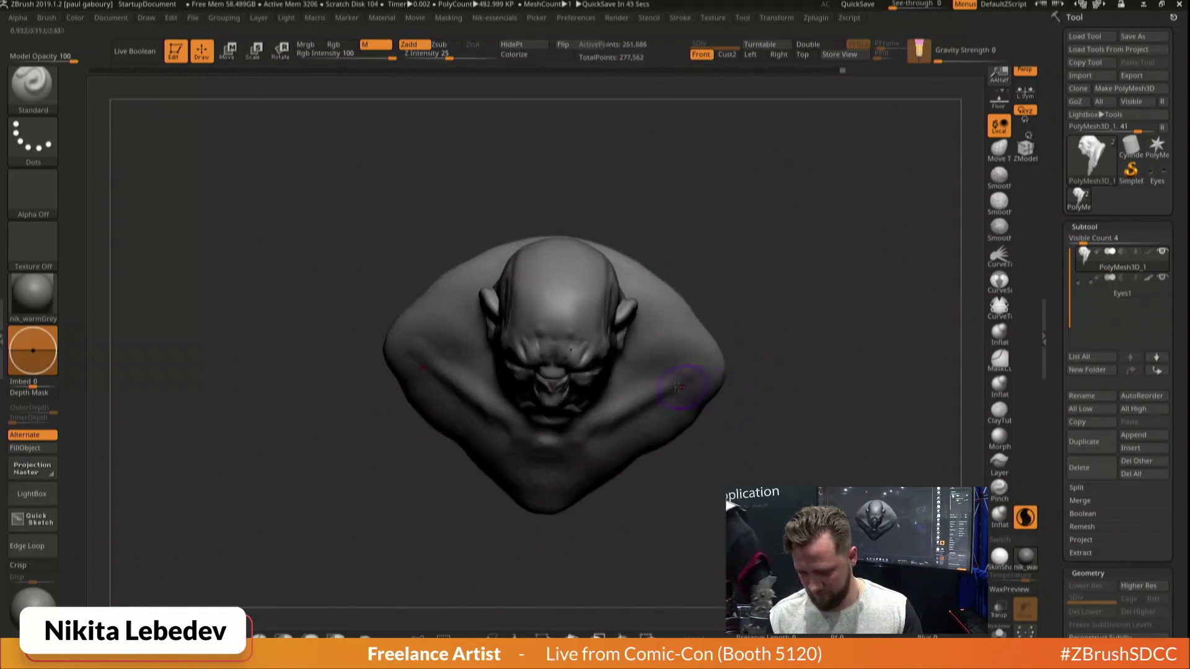
Add volume to the shoulder muscles around the outer collarbones with the ClayBuildup brush
key("b")
key("c")
key("b")
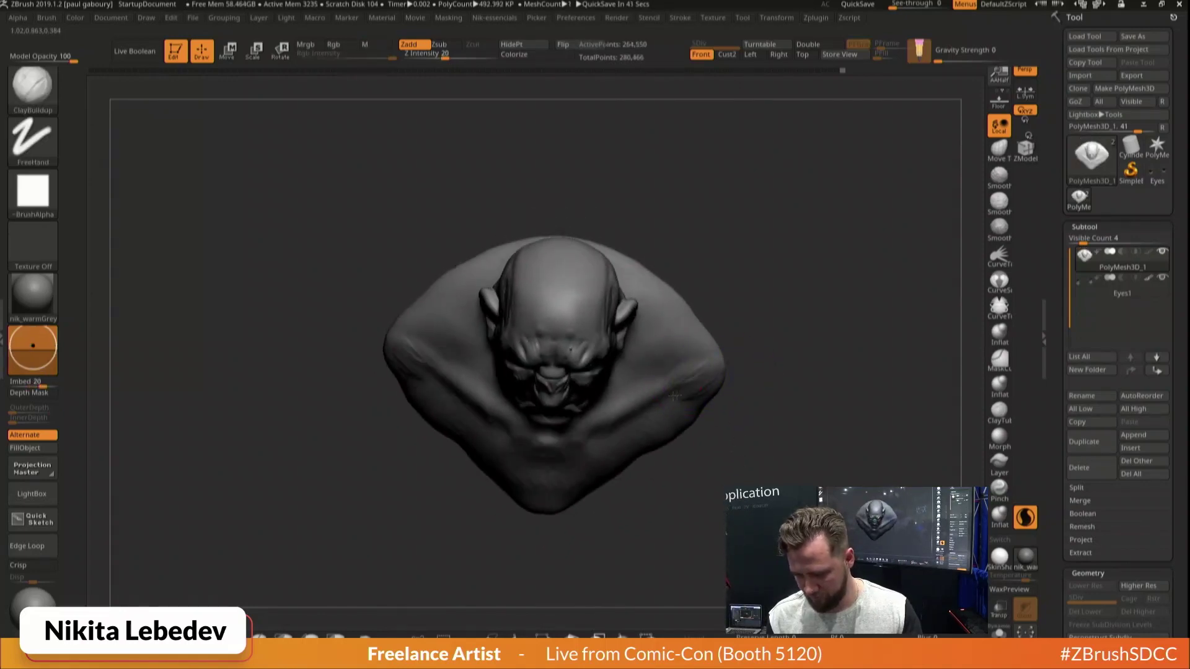
mouse_move(683, 340)
left_mouse_down()
mouse_move(640, 351)
mouse_move(658, 352)
left_mouse_up()
right_click_drag(663, 372, 656, 304)
right_click(656, 304)
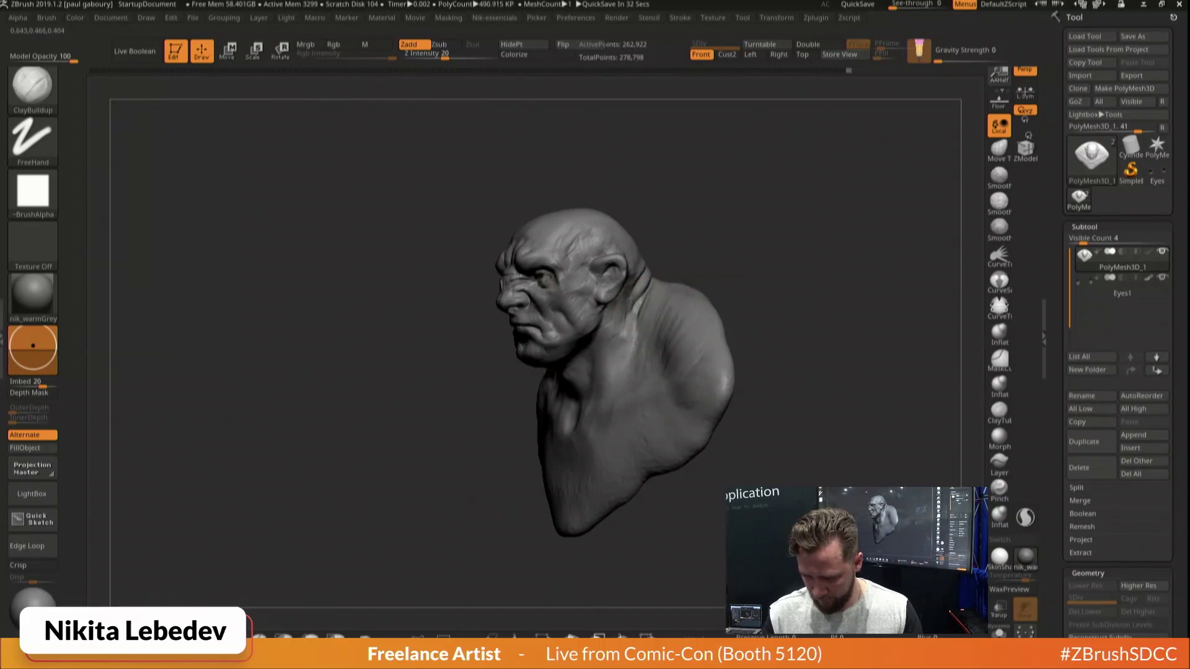
Build up the muscle running from the neck to the shoulder with ClayBuildup and smooth the strokes
left_click_drag(661, 288, 642, 315)
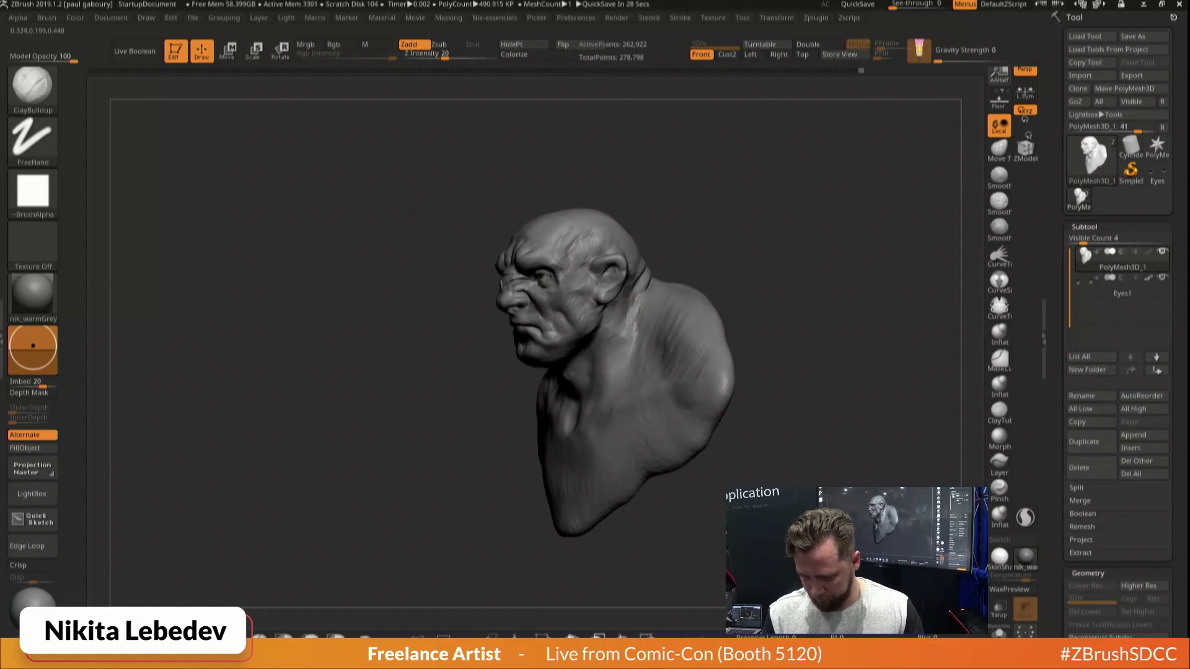
key("s")
left_click_drag(634, 329, 634, 360)
key("shift")
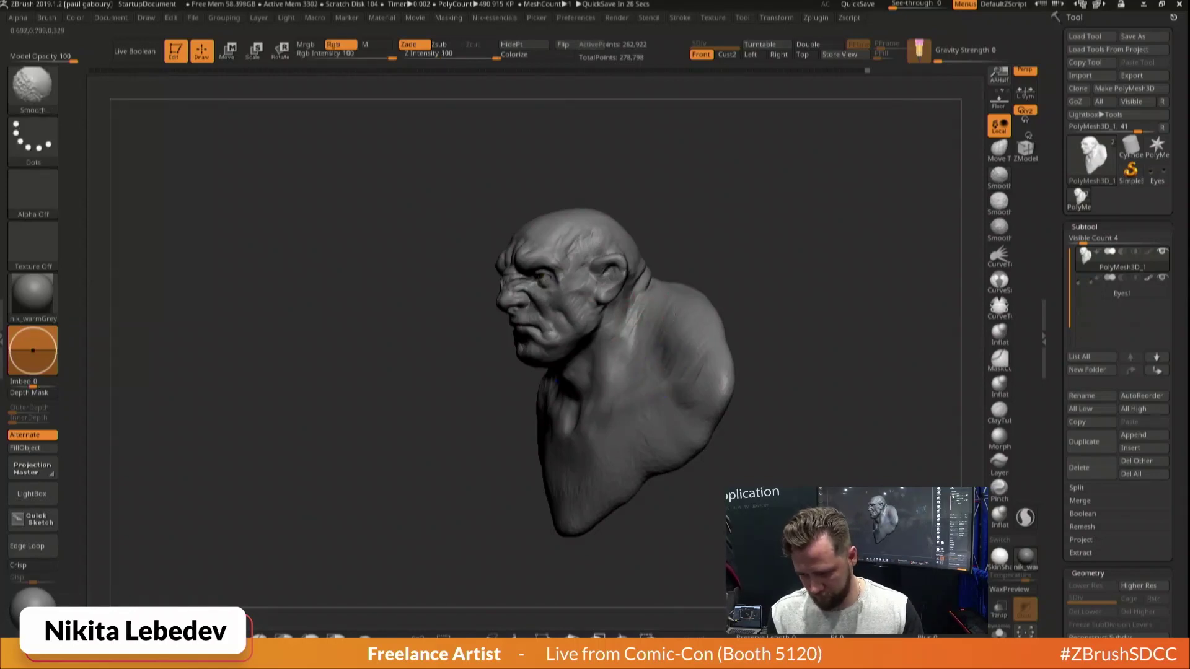
left_click_drag(633, 315, 611, 406, "shift")
Smooth the cheek and rebuild its folds with the ClayBuildup brush
mouse_move(867, 367)
left_mouse_down()
mouse_move(722, 348)
mouse_move(732, 340)
left_mouse_up()
left_click_drag(403, 269, 482, 276)
left_click_drag(600, 254, 675, 305, "alt")
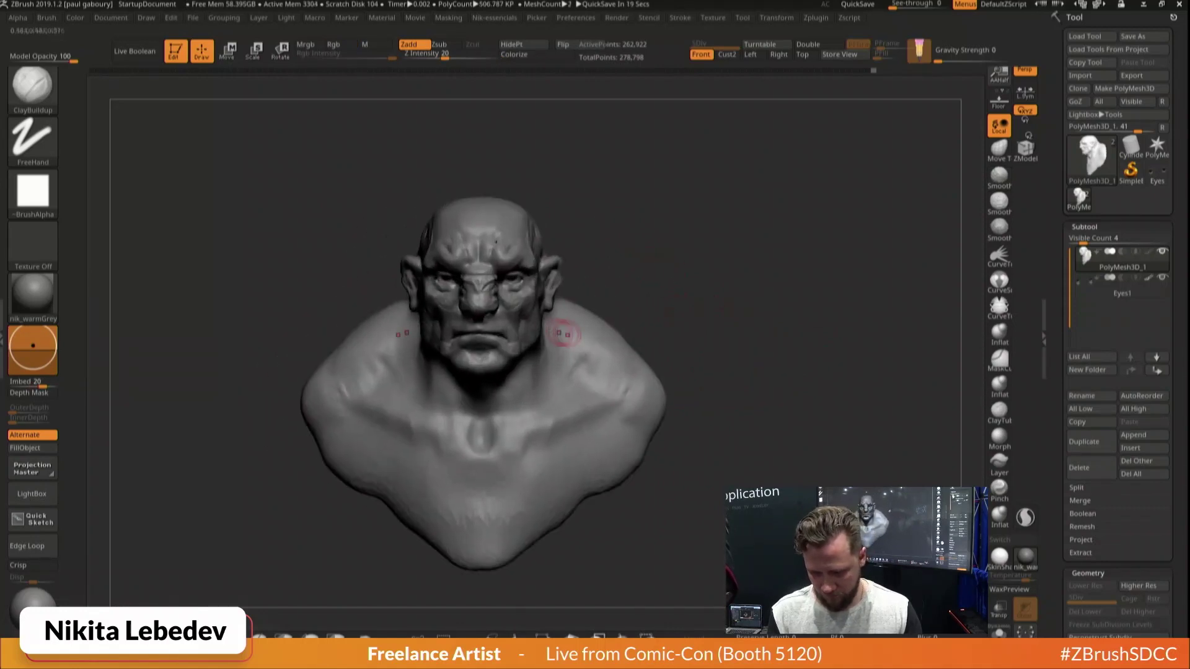
right_click_drag(515, 298, 541, 348, "ctrl")
left_click_drag(510, 298, 531, 308, "shift")
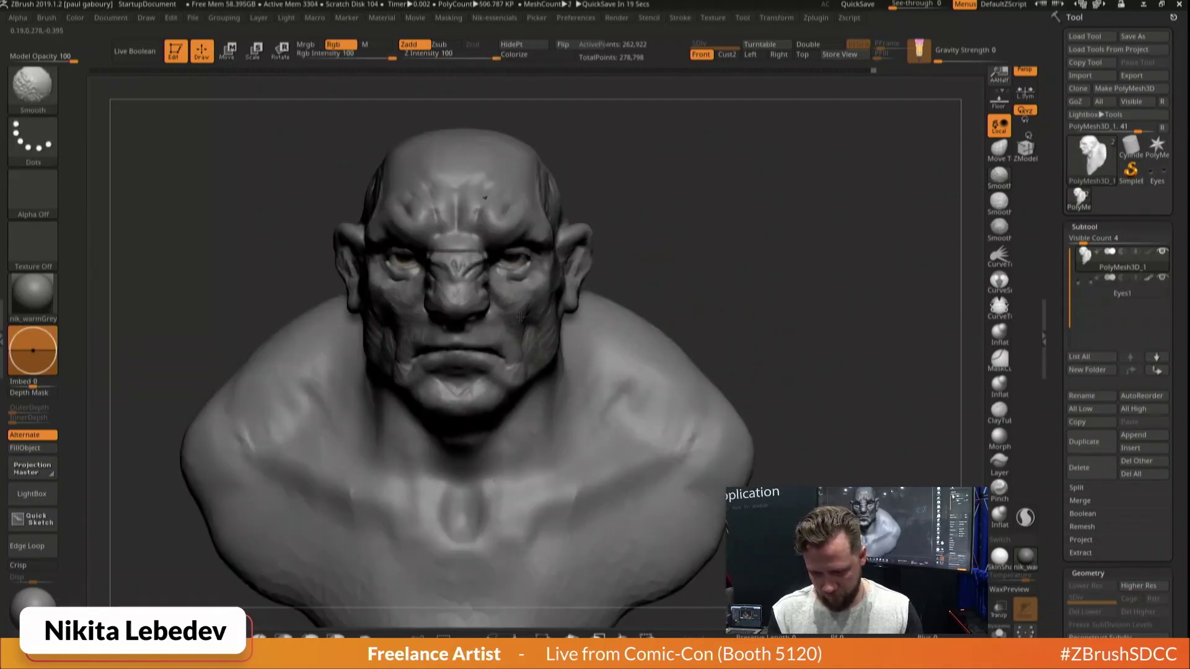
right_click_drag(520, 316, 476, 282)
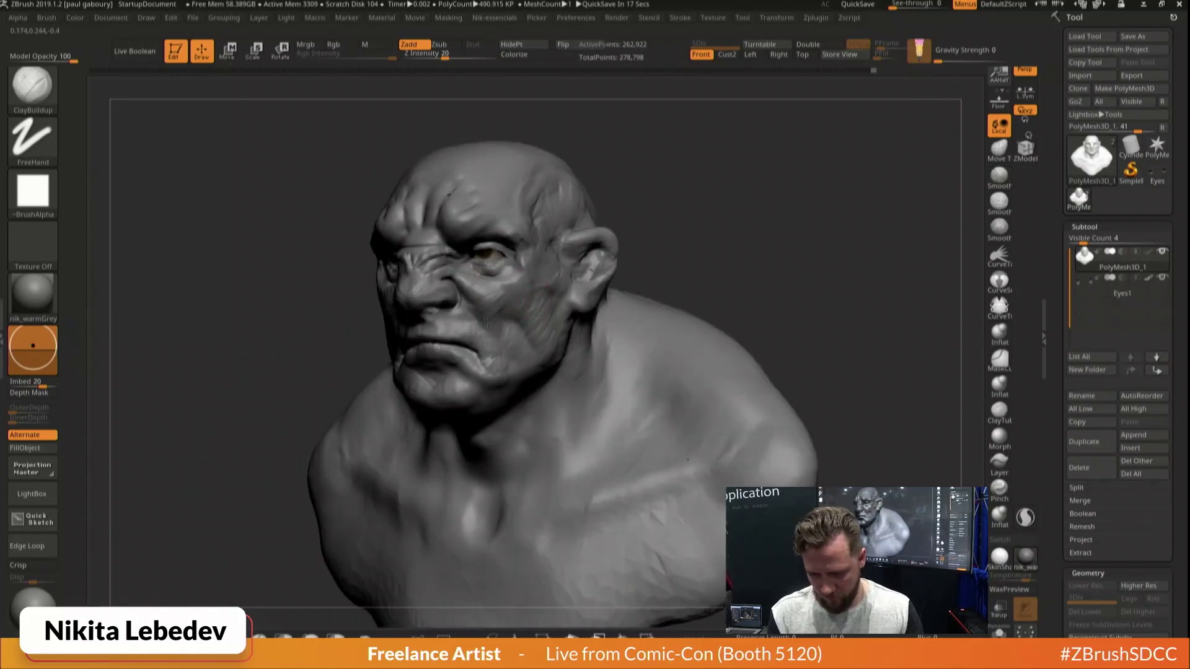
left_click_drag(486, 322, 509, 333)
right_click_drag(502, 309, 536, 297)
Adjust the area between the nose and the inner eye corner with the Move brush
key("b")
key("m")
key("v")
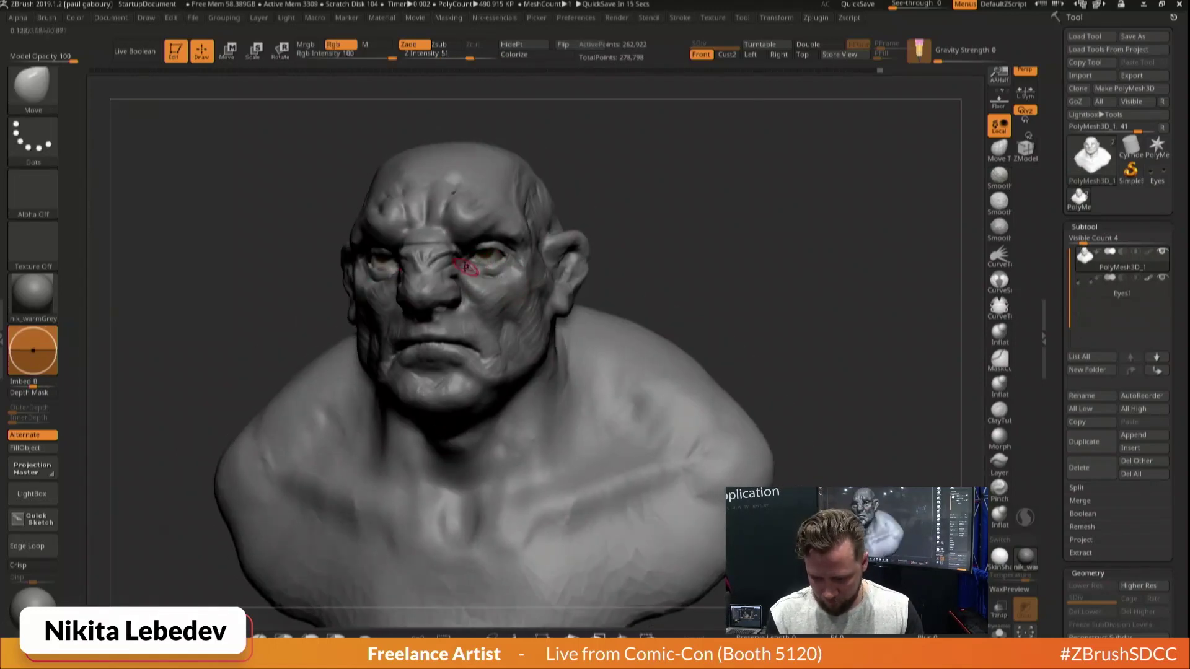
mouse_move(470, 263)
right_mouse_down()
mouse_move(434, 253)
mouse_move(526, 262)
right_mouse_up()
Carve creases around the outer eye and temple with the DamStandard brush
key("b")
key("d")
key("s")
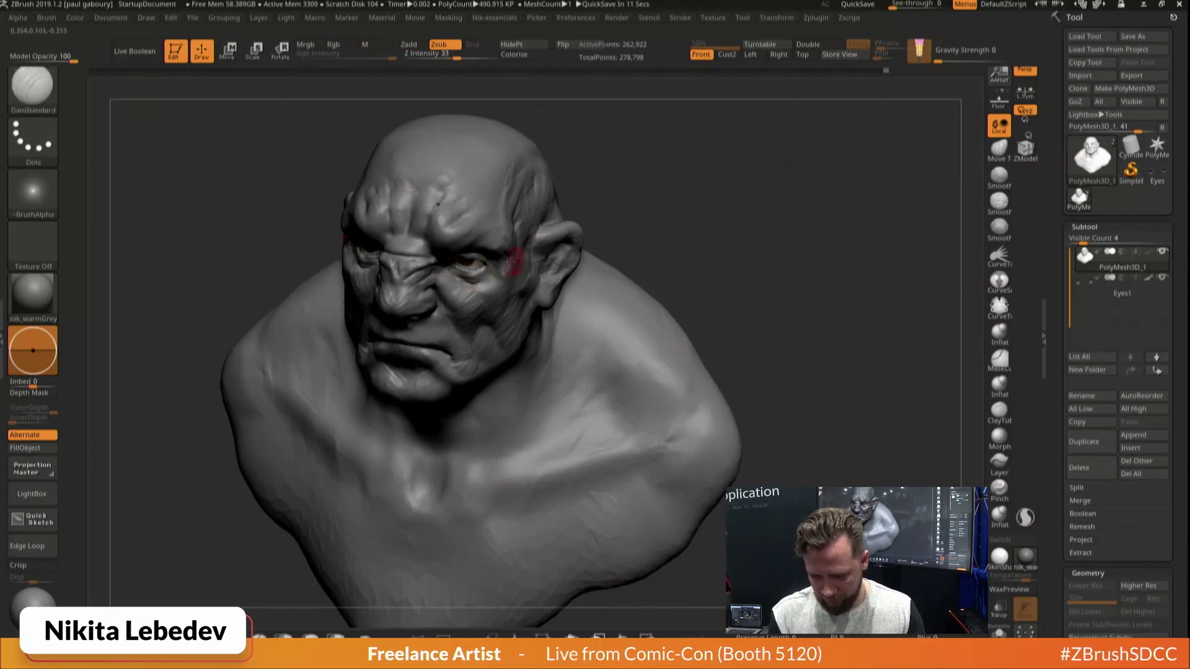
mouse_move(518, 260)
right_mouse_down("ctrl")
mouse_move(487, 277)
mouse_move(456, 244)
right_mouse_up("ctrl")
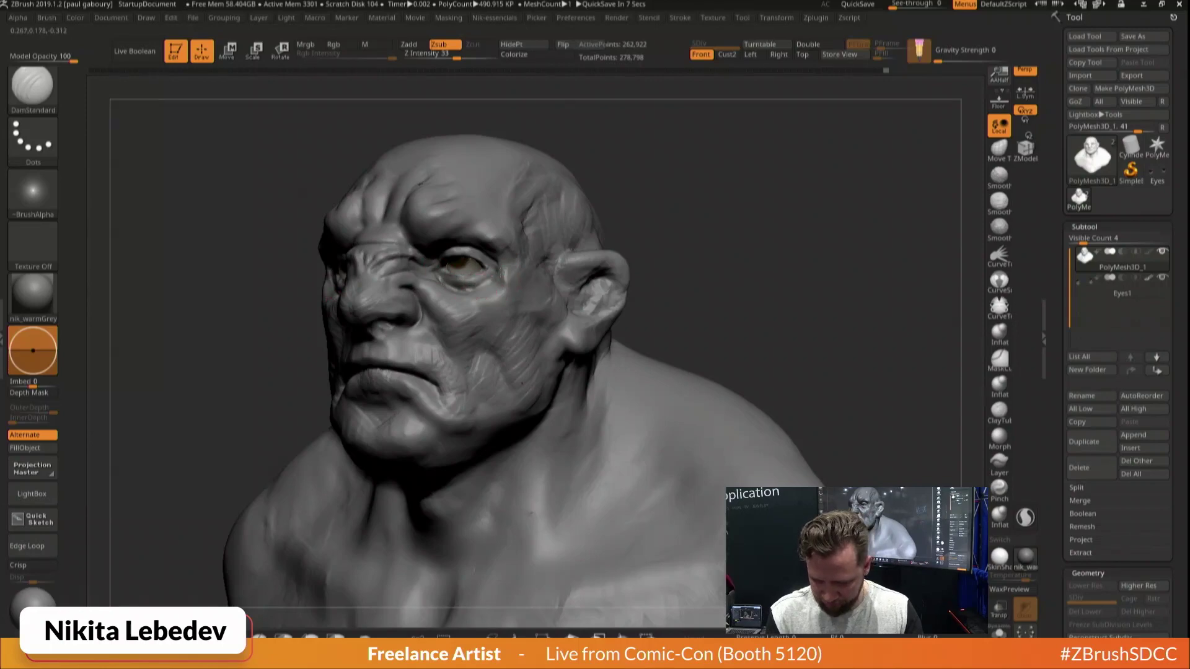
Preview the bust in a green colour and return it to plain grey
right_click_drag(486, 284, 427, 232)
key("space")
left_click(427, 232)
key("space")
left_click_drag(363, 292, 336, 278)
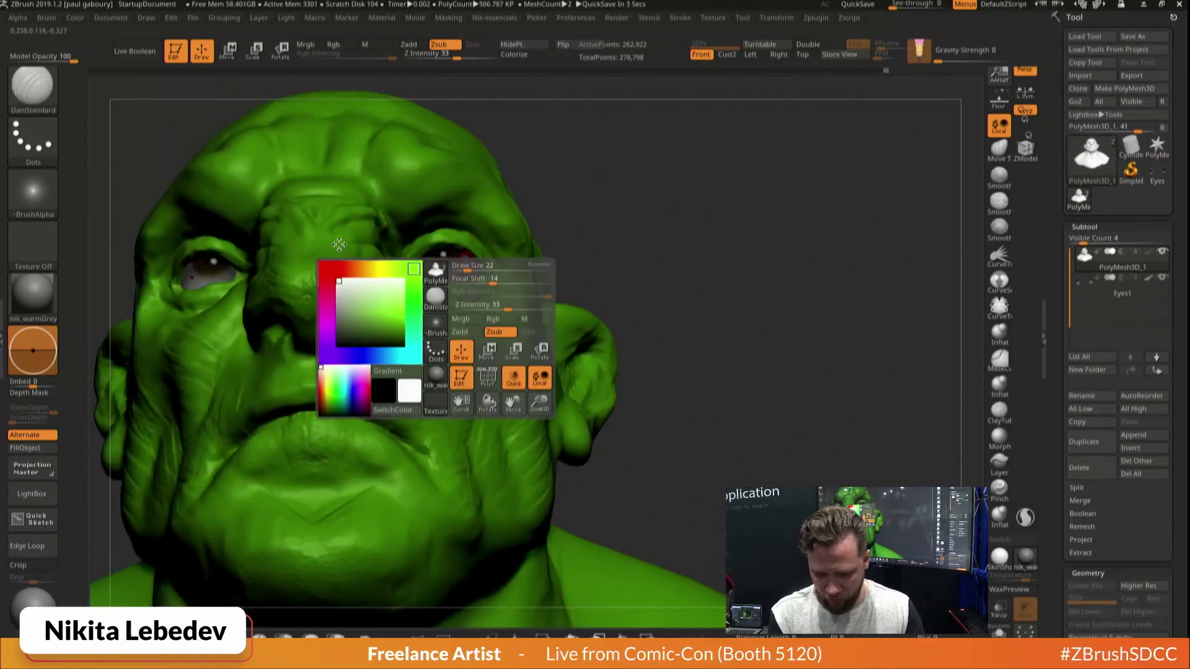
right_click_drag(539, 223, 427, 272)
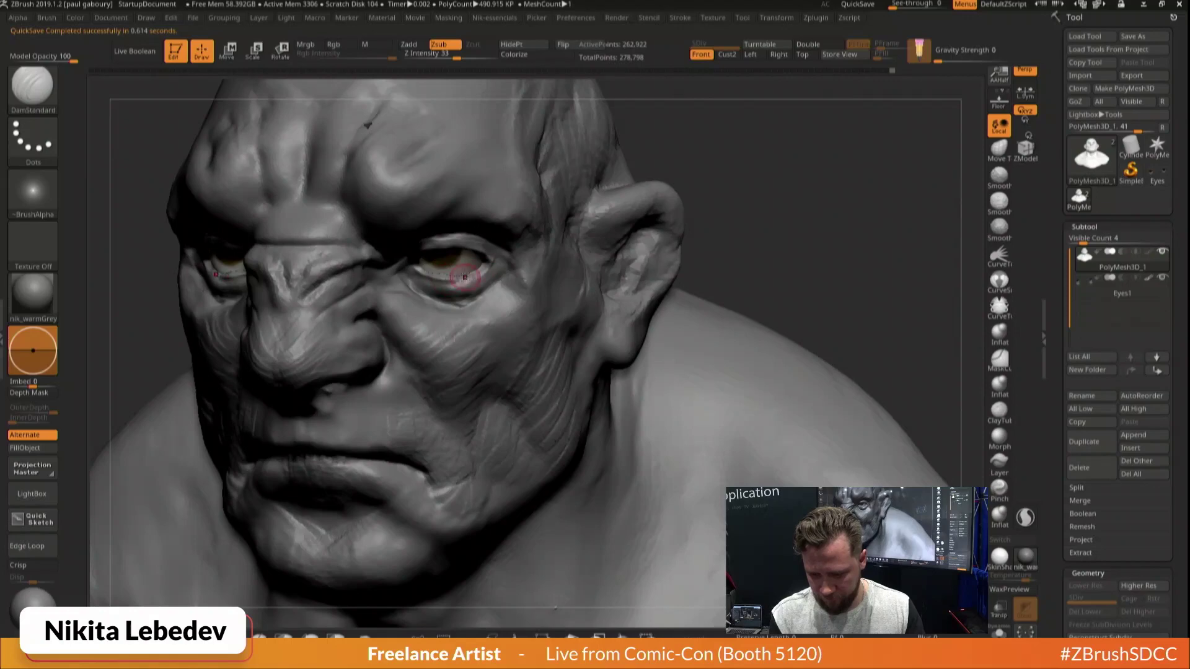
Build up the brow fold above the eye with the ClayBuildup brush
mouse_move(503, 257)
right_mouse_down()
mouse_move(545, 273)
mouse_move(561, 259)
mouse_move(491, 267)
mouse_move(480, 256)
mouse_move(504, 248)
mouse_move(505, 213)
right_mouse_up()
key("b")
key("c")
key("b")
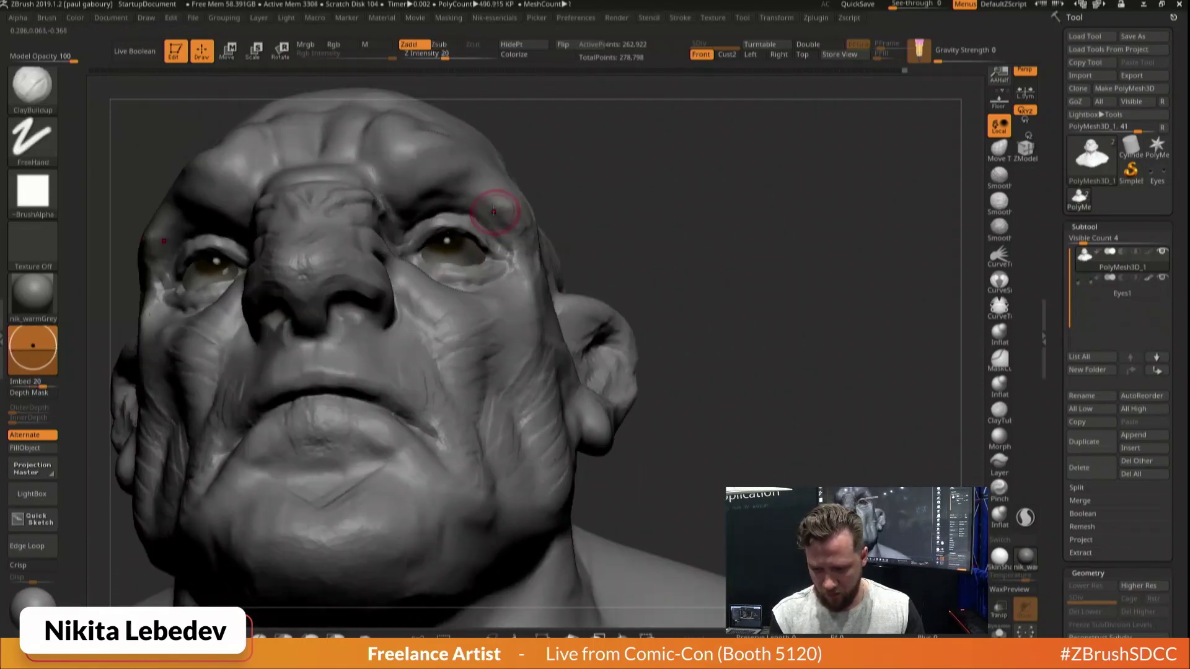
left_click_drag(469, 210, 512, 233)
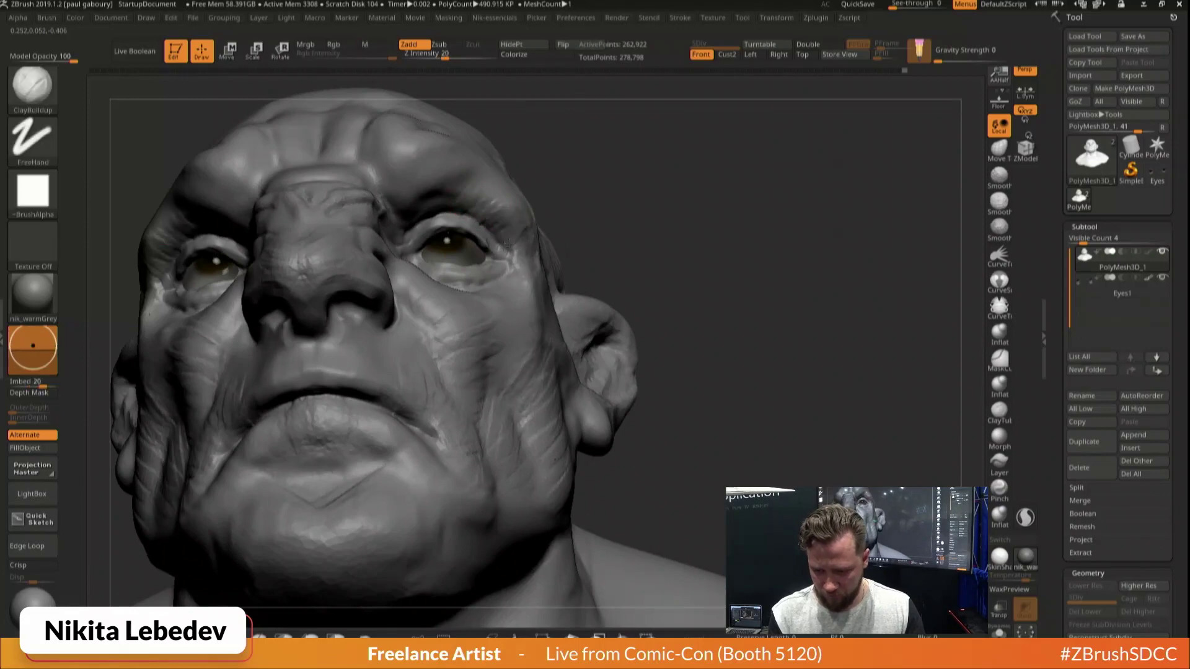
Shape the fold over the upper eyelid toward the temple with the Standard brush
right_click_drag(496, 189, 492, 224)
key("b")
key("s")
key("t")
mouse_move(468, 217)
left_mouse_down()
mouse_move(529, 218)
mouse_move(534, 242)
left_mouse_up()
Build up the brow fold around the outer corner of the eye with the ClayBuildup brush
key("b")
key("c")
key("b")
mouse_move(535, 243)
right_mouse_down()
mouse_move(531, 252)
mouse_move(530, 232)
right_mouse_up()
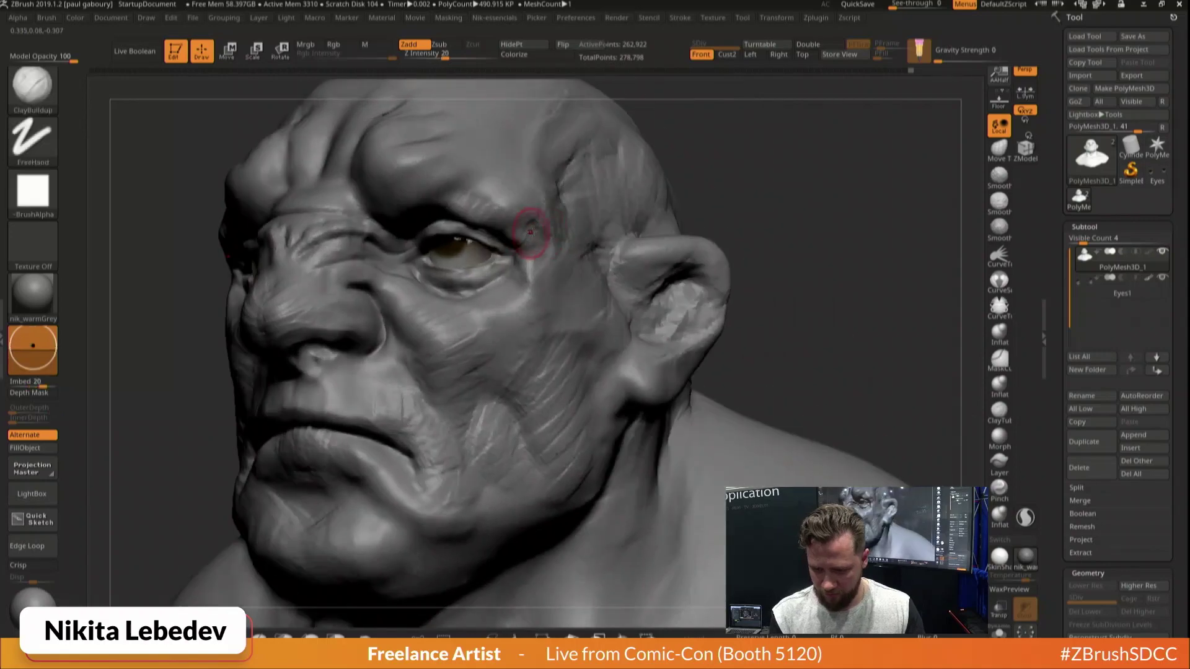
right_click_drag(444, 197, 444, 211)
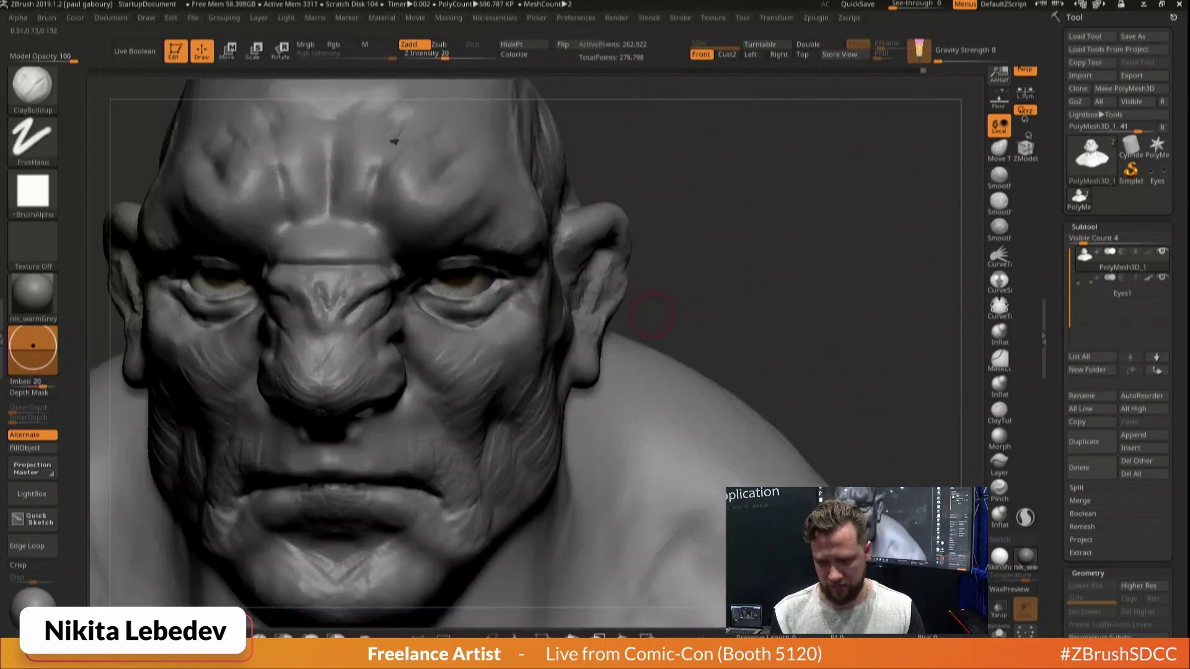
Reshape the cheek and the upper lip near the mouth corner with the Move brush at adjusted sizes
key("s")
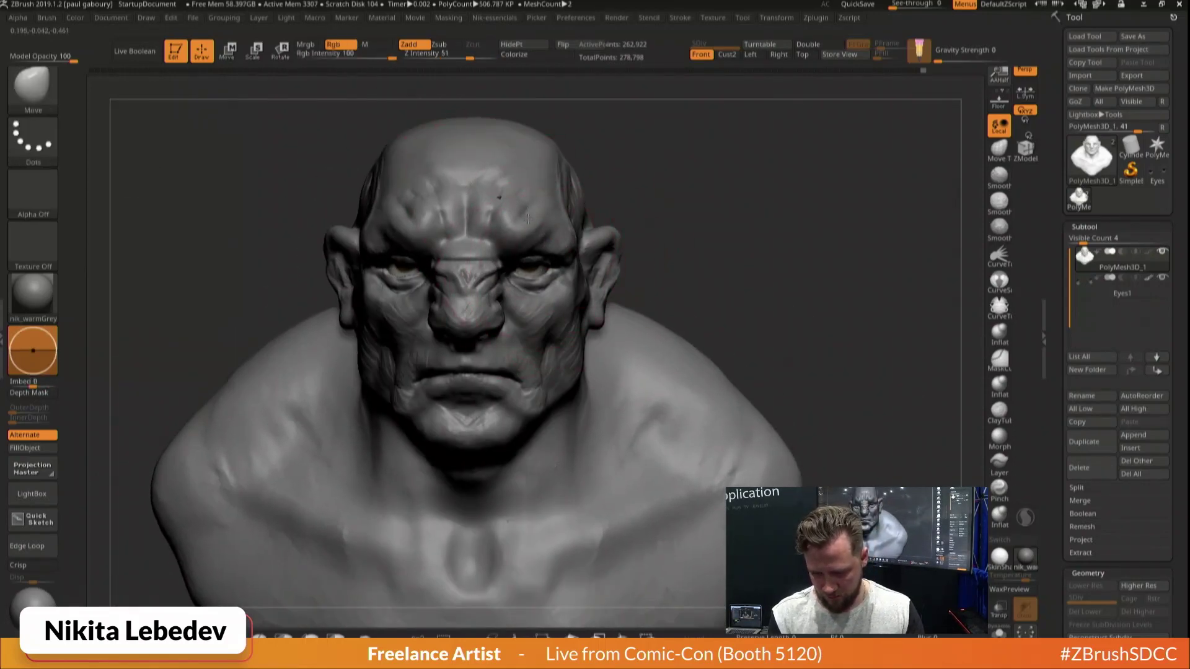
key("s")
left_click_drag(559, 304, 550, 305)
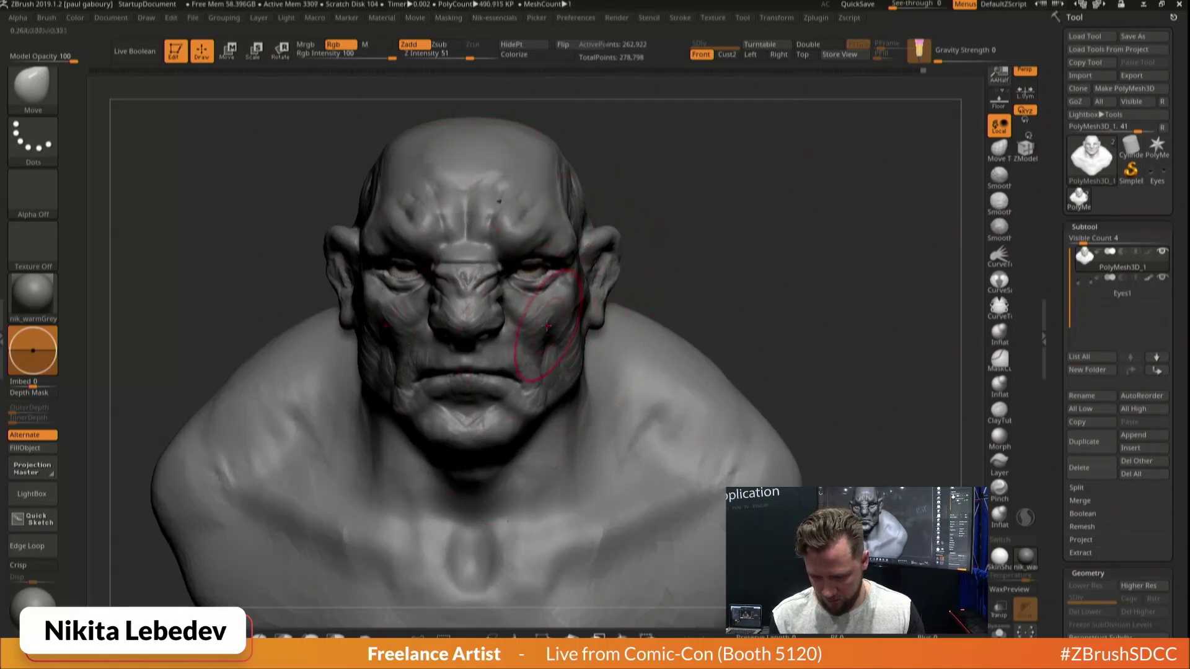
key("s")
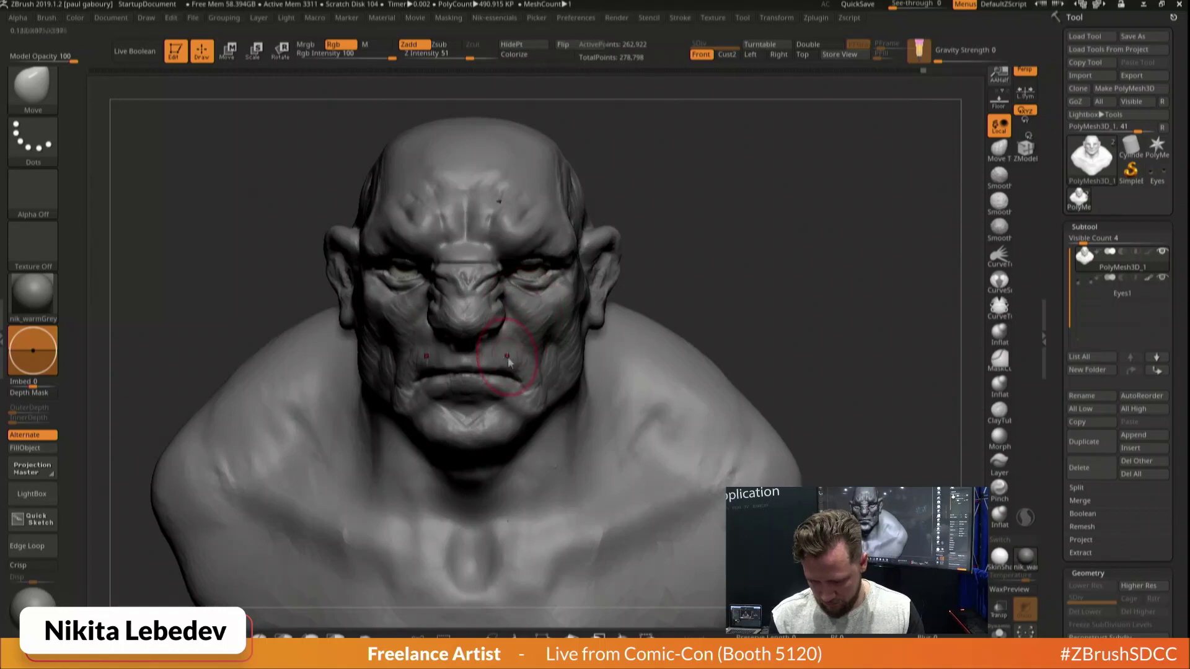
left_click_drag(497, 365, 492, 356)
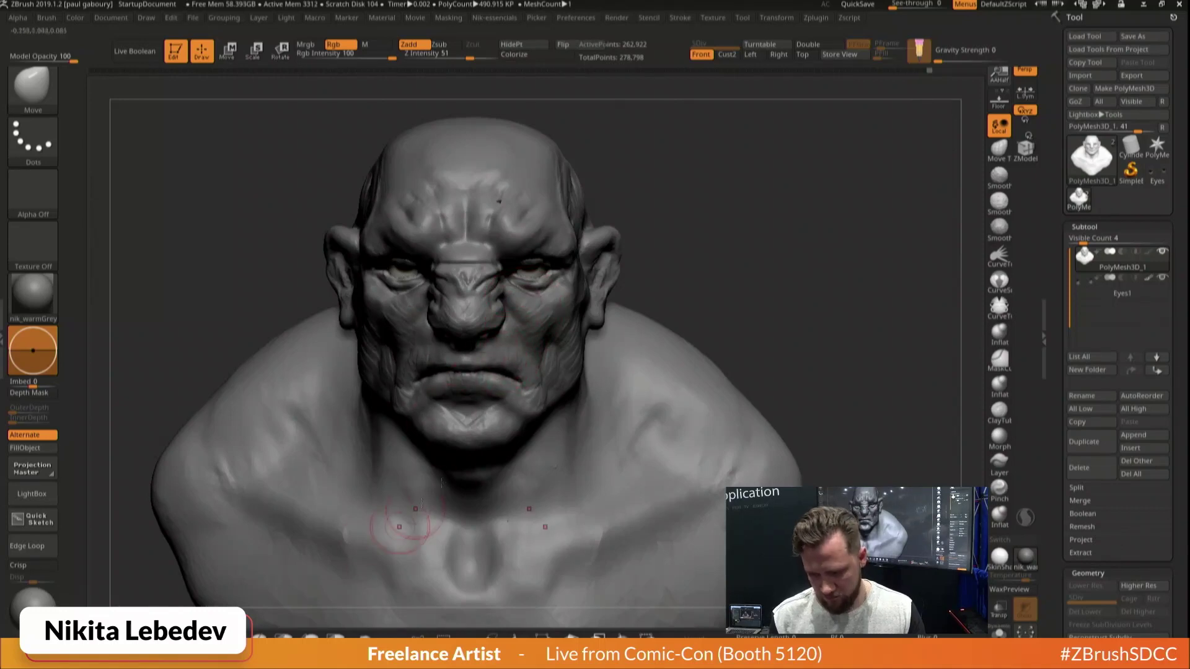
mouse_move(563, 341)
right_mouse_down()
mouse_move(580, 335)
mouse_move(582, 347)
right_mouse_up()
right_click(581, 358)
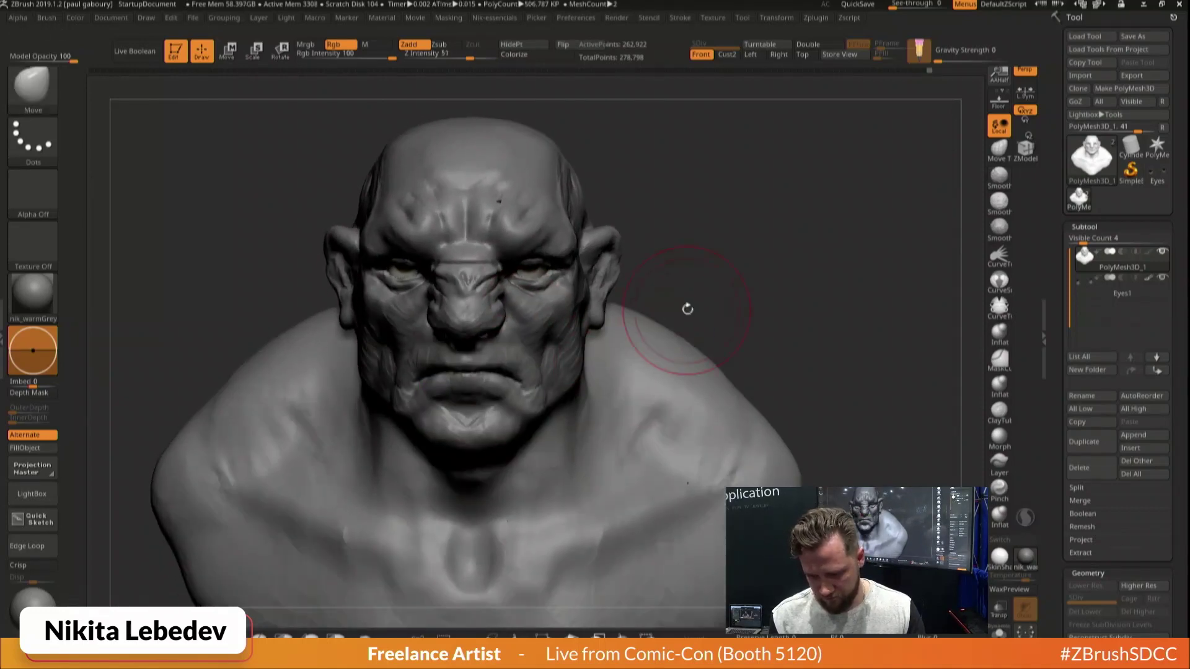
Try to pull the cheek beside the nostril inward with the Move brush
key("s")
left_click_drag(514, 308, 498, 315)
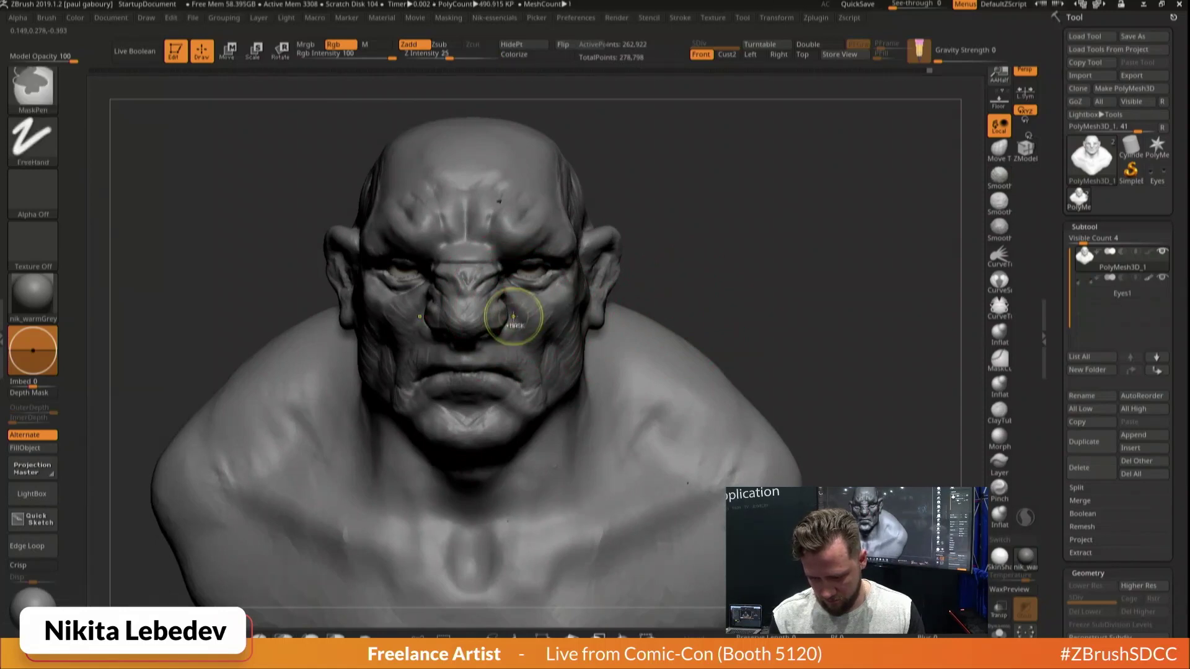
key("ctrl+z")
key("space")
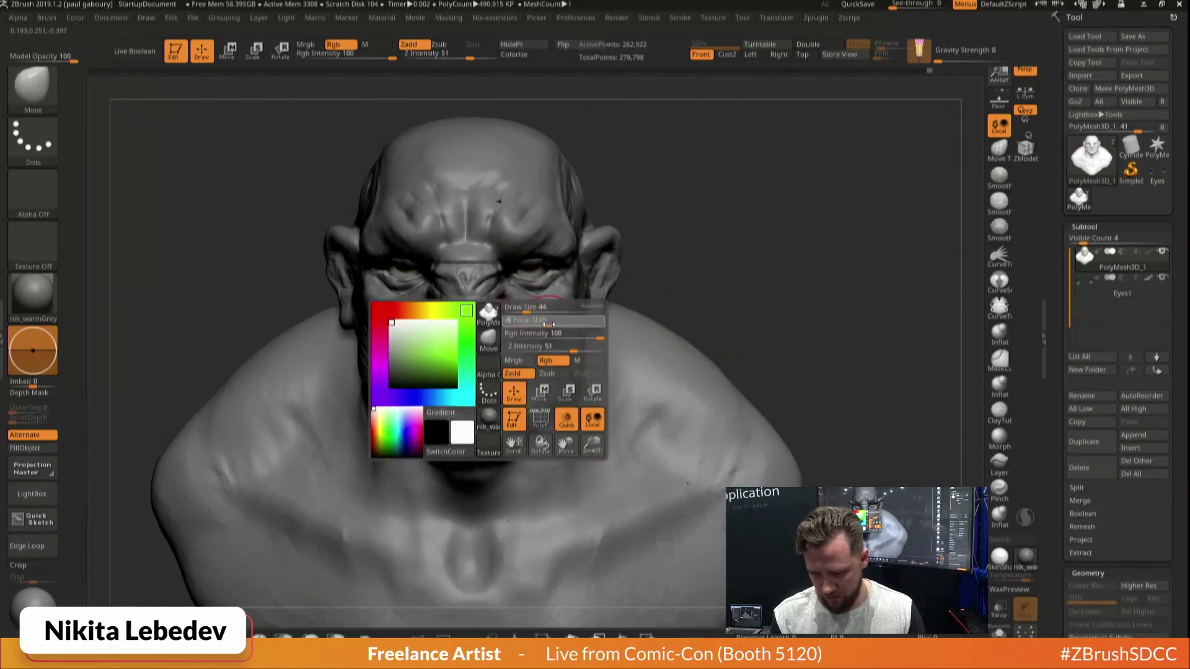
Refine the fold running from the nose to the cheek with the ClayBuildup and DamStandard brushes
mouse_move(551, 331)
right_mouse_down()
mouse_move(542, 301)
mouse_move(500, 303)
mouse_move(516, 291)
mouse_move(499, 311)
mouse_move(492, 297)
mouse_move(452, 310)
right_mouse_up()
key("b")
key("c")
key("b")
key("b")
key("d")
key("s")
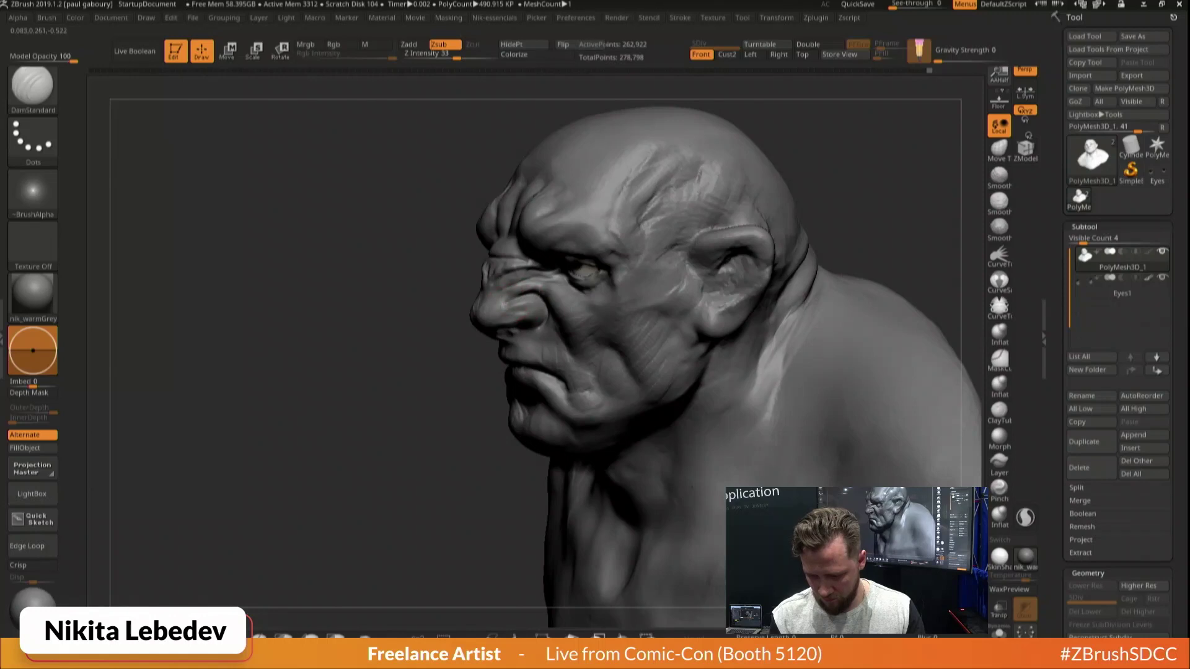
right_click_drag(545, 309, 524, 306)
Build up the upper lip and the fold beside the mouth with the ClayBuildup brush
key("b")
key("c")
key("b")
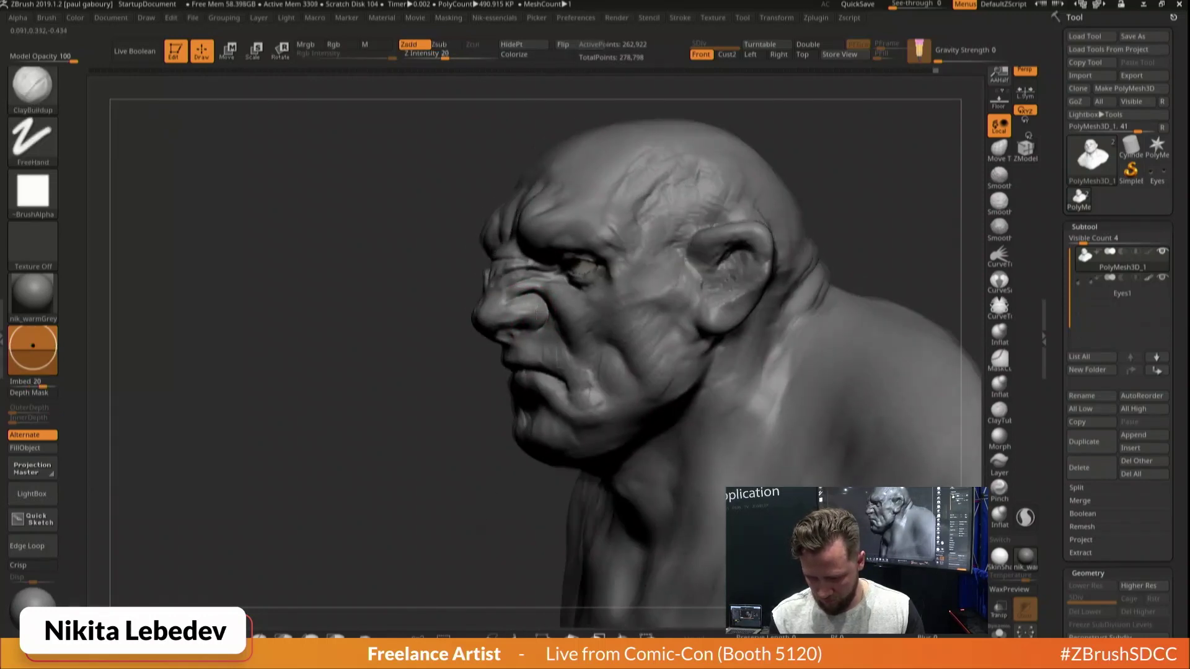
mouse_move(543, 321)
right_mouse_down()
mouse_move(526, 324)
mouse_move(539, 320)
mouse_move(521, 351)
right_mouse_up()
key("shift")
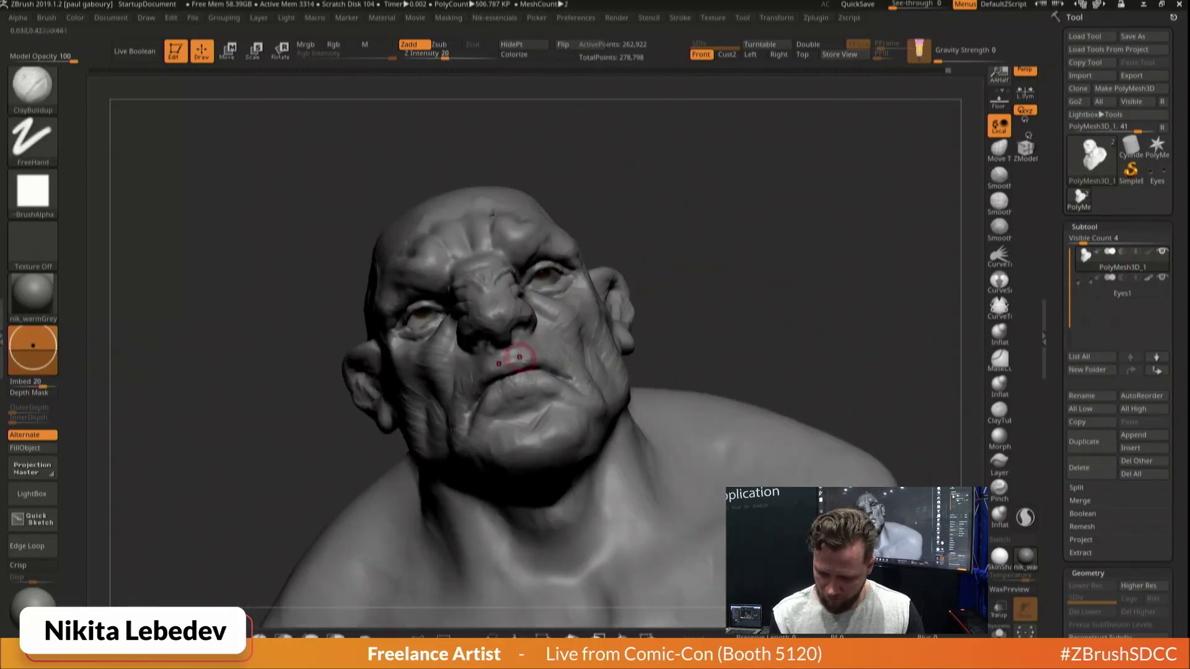
right_click_drag(713, 252, 818, 287, "shift")
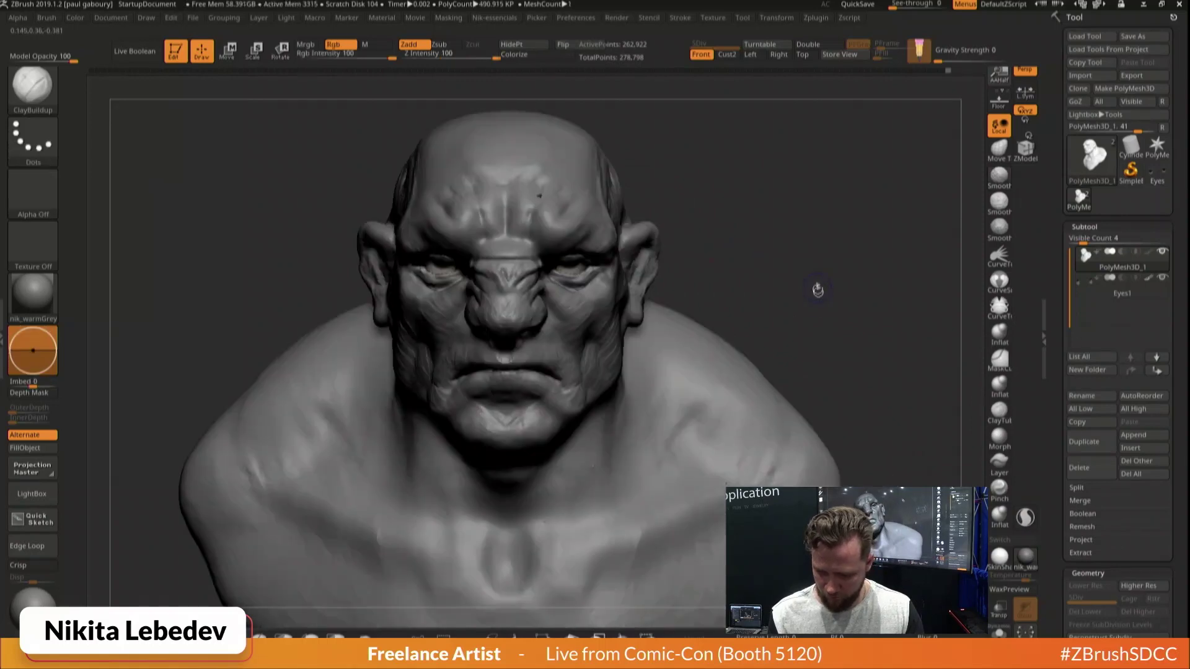
Smooth the lower cheek and carve the creases around the mouth with the DamStandard brush
key("shift")
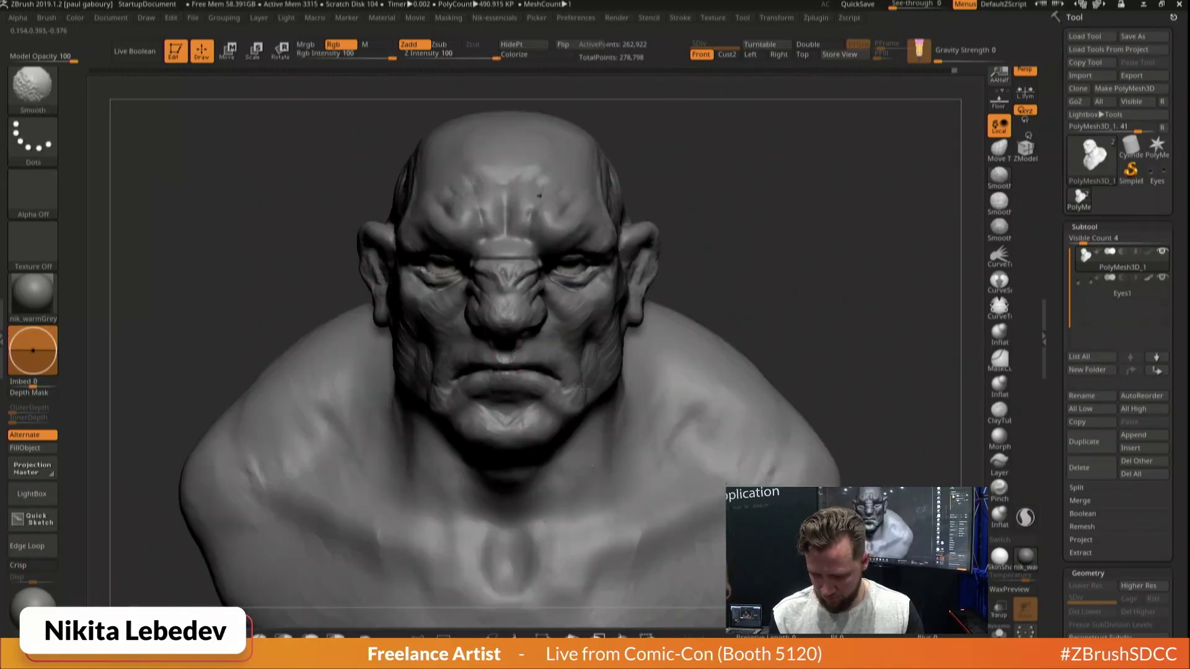
mouse_move(588, 388)
right_mouse_down()
mouse_move(547, 328)
mouse_move(567, 294)
mouse_move(657, 230)
right_mouse_up()
key("b")
key("d")
key("s")
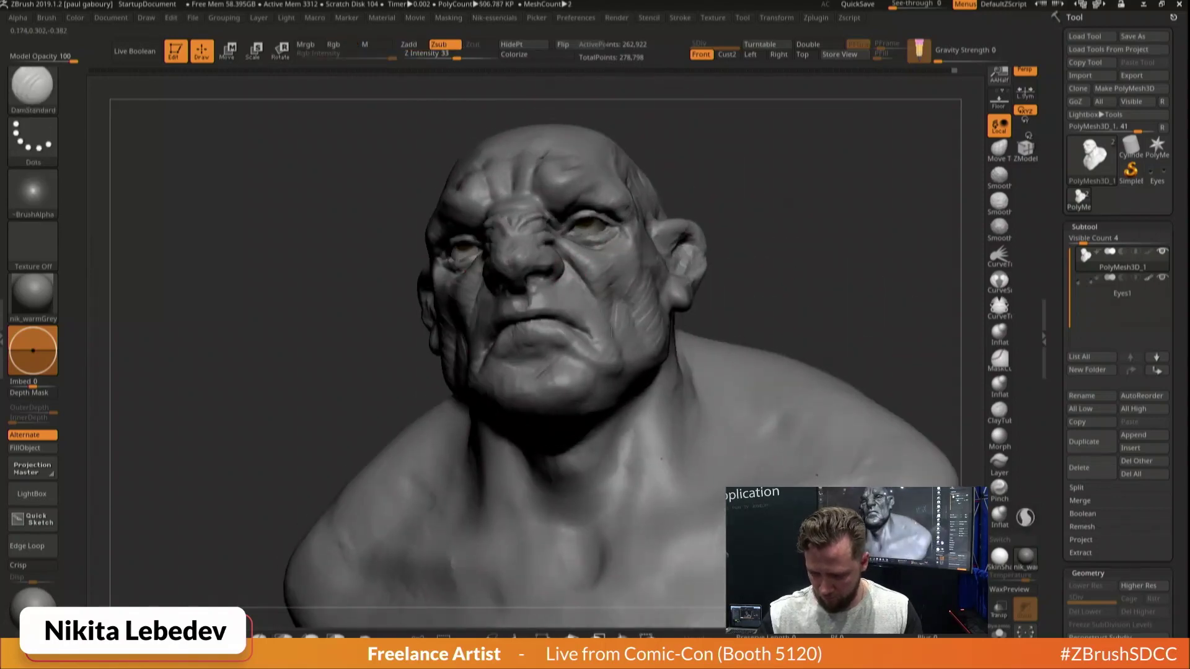
Examine the face and shoulders from the front and from below
right_click_drag(613, 326, 669, 335, "shift")
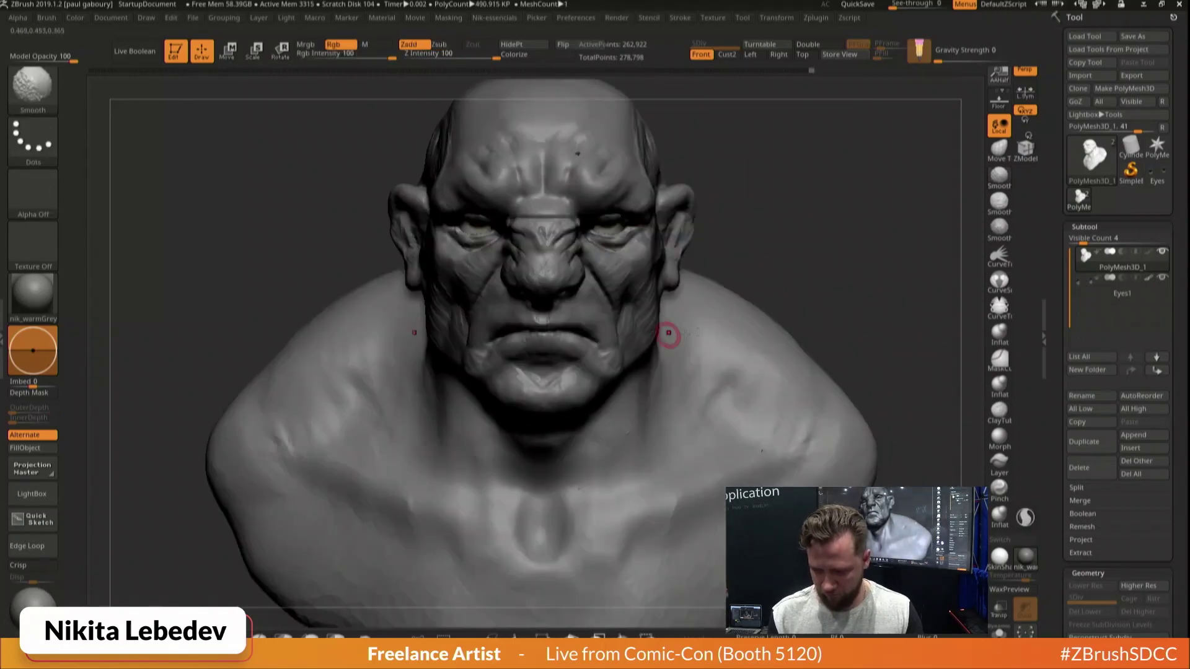
right_click_drag(759, 300, 639, 389, "alt")
mouse_move(425, 355)
right_mouse_down()
mouse_move(448, 326)
mouse_move(426, 257)
mouse_move(525, 265)
mouse_move(438, 265)
right_mouse_up()
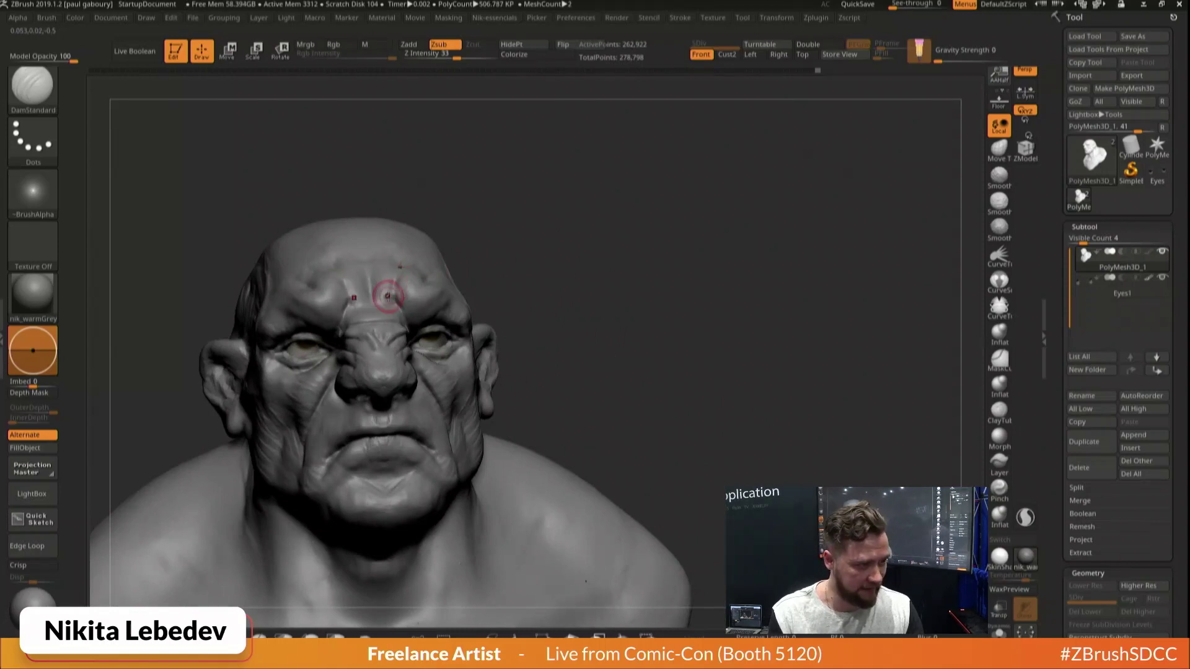
right_click_drag(517, 253, 528, 288, "shift")
right_click_drag(405, 317, 434, 291)
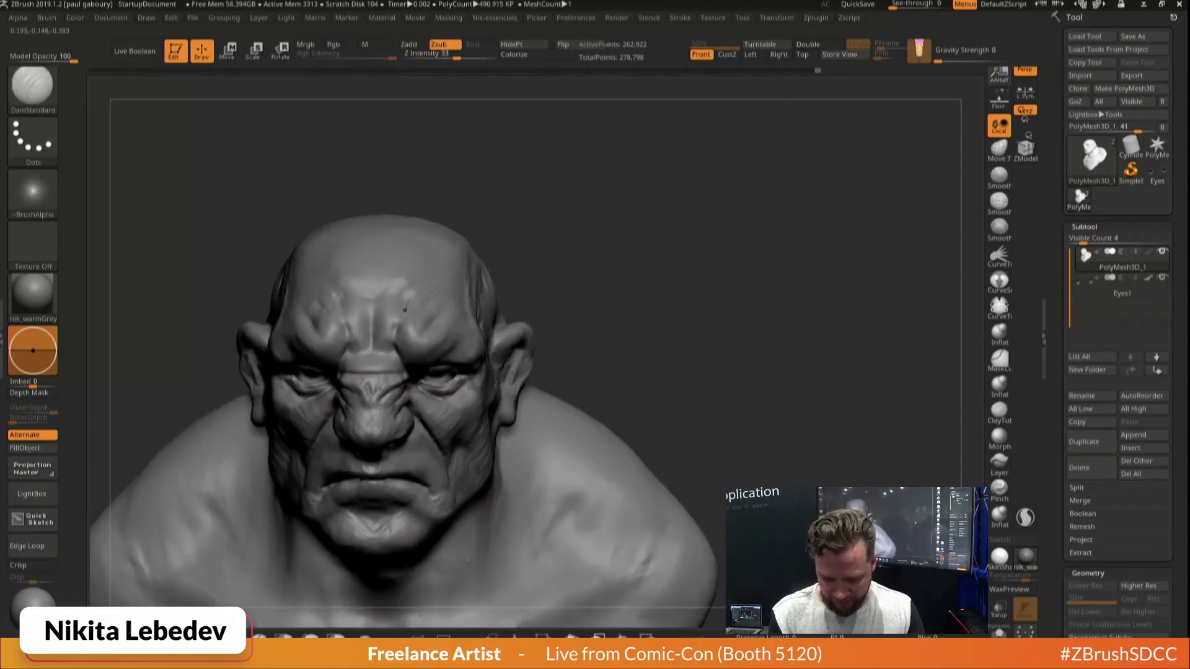
right_click_drag(608, 270, 746, 312, "shift")
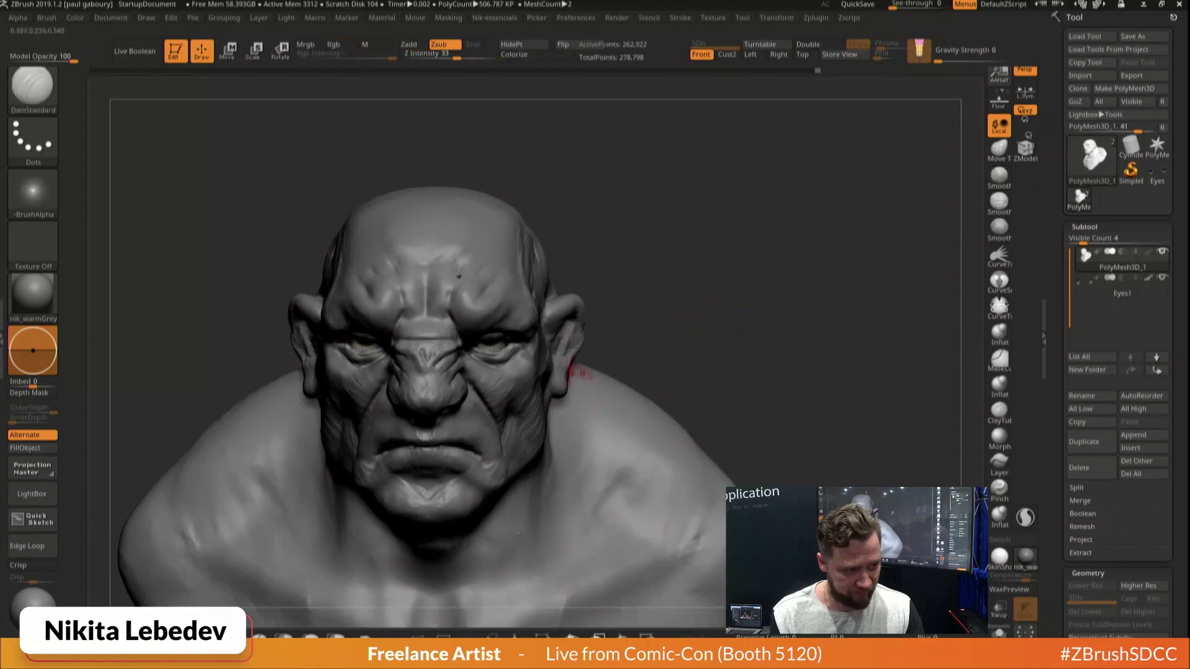
Build up the upper rim of the ear with the ClayBuildup brush
mouse_move(616, 268)
right_mouse_down()
mouse_move(644, 189)
mouse_move(570, 252)
mouse_move(553, 315)
mouse_move(588, 265)
right_mouse_up()
key("b")
key("c")
key("b")
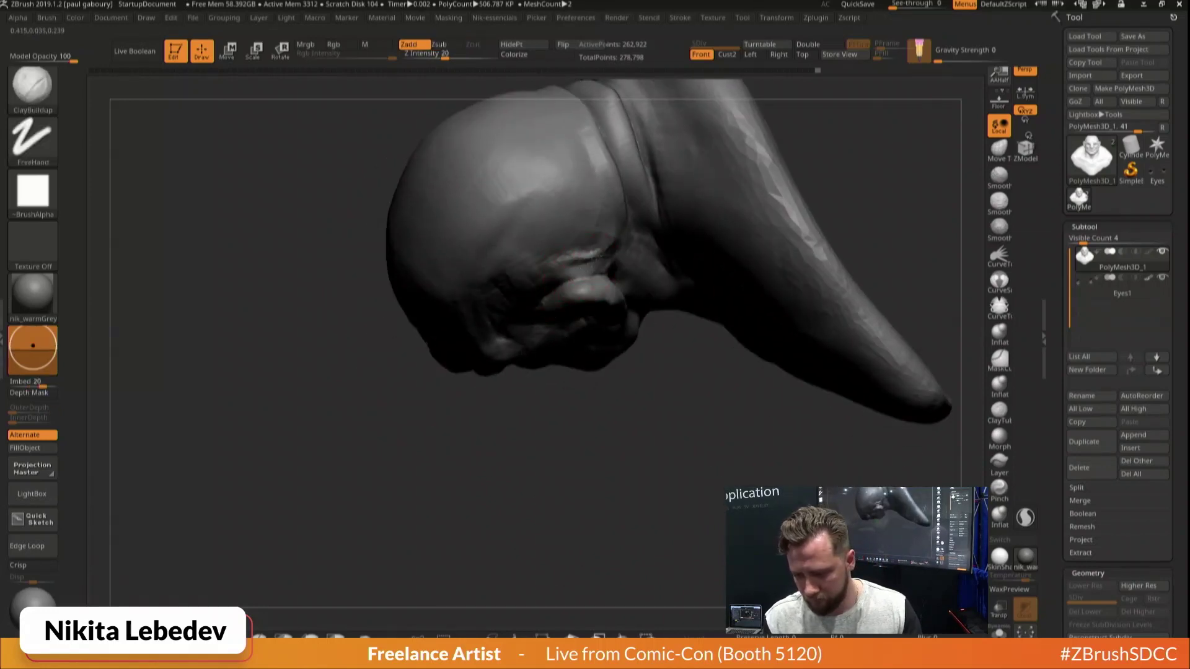
left_click_drag(595, 258, 551, 279)
Carve a groove along the upper part of the ear with the DamStandard brush
key("b")
key("d")
key("s")
mouse_move(616, 261)
left_mouse_down()
mouse_move(574, 273)
mouse_move(585, 284)
left_mouse_up()
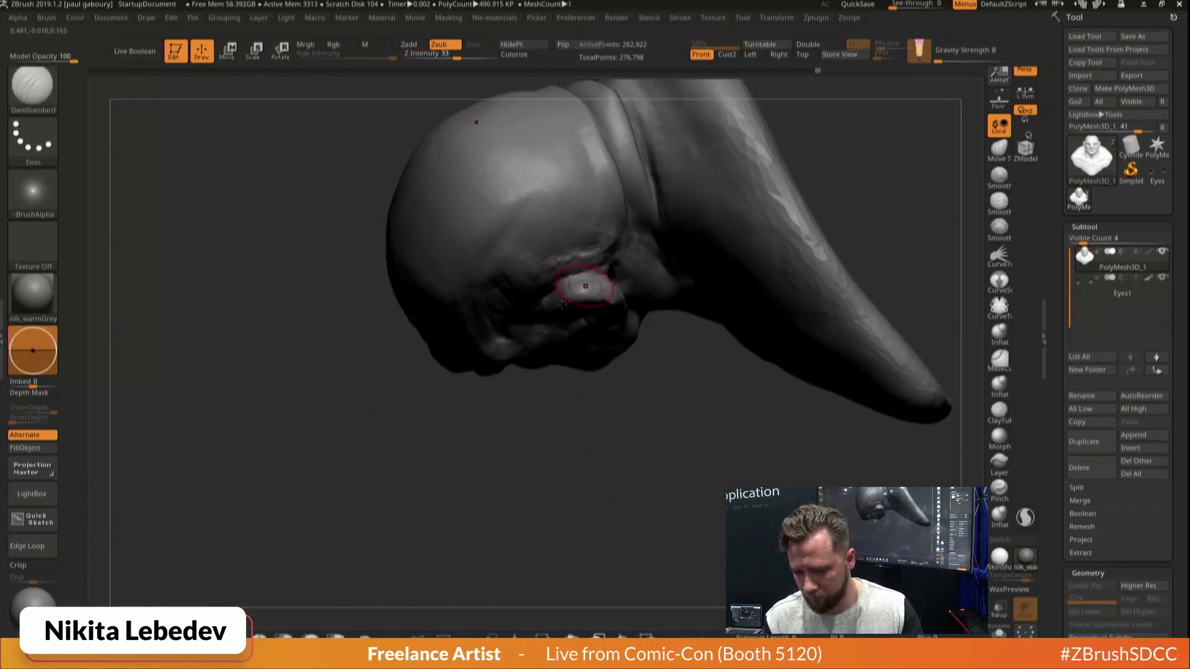
mouse_move(584, 284)
right_mouse_down()
mouse_move(597, 270)
mouse_move(630, 276)
mouse_move(601, 281)
right_mouse_up()
Raise the upper ear fold with the Standard brush
key("b")
key("s")
key("t")
left_click_drag(594, 286, 561, 304)
Refine the front of the ear with the ClayBuildup brush and smooth the surface there
mouse_move(616, 284)
right_mouse_down()
mouse_move(595, 233)
mouse_move(583, 285)
mouse_move(571, 279)
right_mouse_up()
key("b")
key("c")
key("b")
left_click_drag(567, 284, 571, 279, "shift")
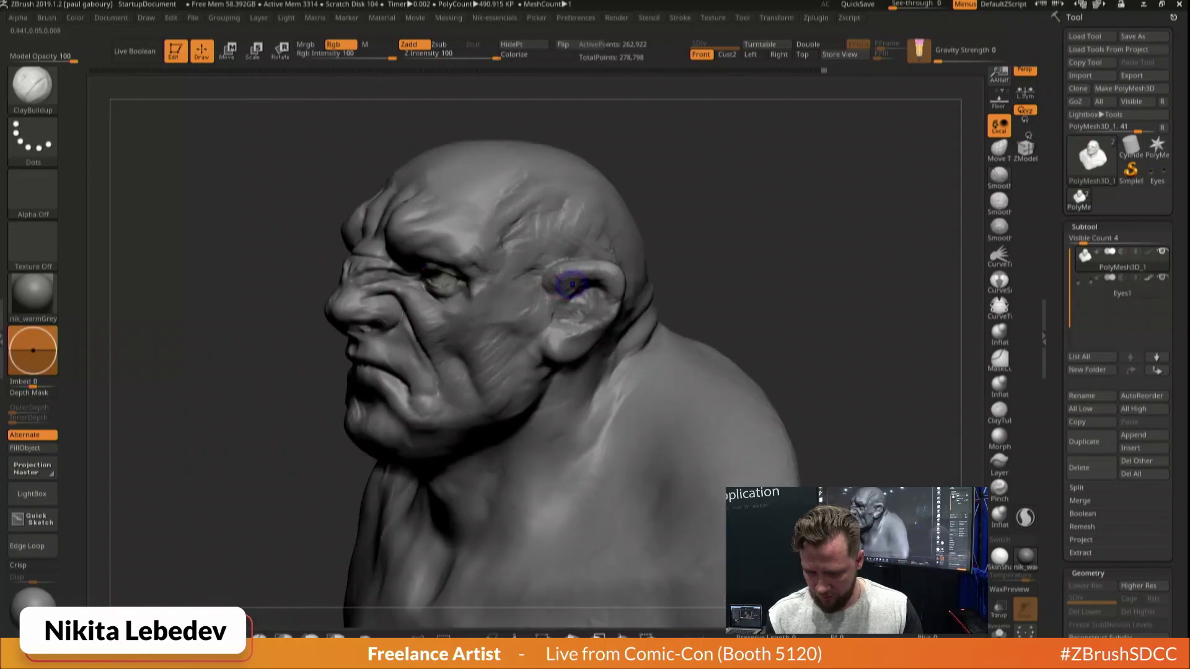
Reshape the front edge of the ear rim with the Move brush
mouse_move(577, 278)
right_mouse_down()
mouse_move(552, 276)
mouse_move(613, 258)
right_mouse_up()
key("b")
key("m")
key("v")
left_click_drag(594, 278, 581, 274)
Pull the nose slightly forward in profile with the Move brush
mouse_move(589, 311)
right_mouse_down()
mouse_move(690, 311)
mouse_move(561, 307)
right_mouse_up()
mouse_move(817, 238)
right_mouse_down("ctrl")
mouse_move(797, 220)
mouse_move(695, 228)
right_mouse_up("ctrl")
left_click_drag(378, 336, 370, 341)
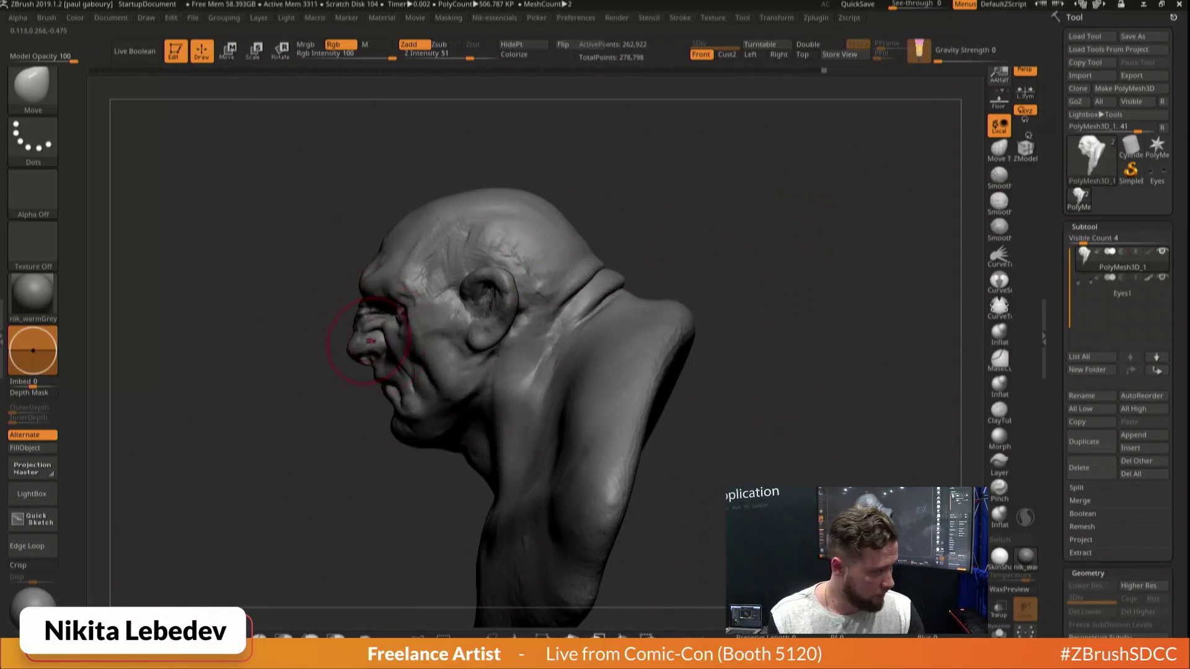
key("[")
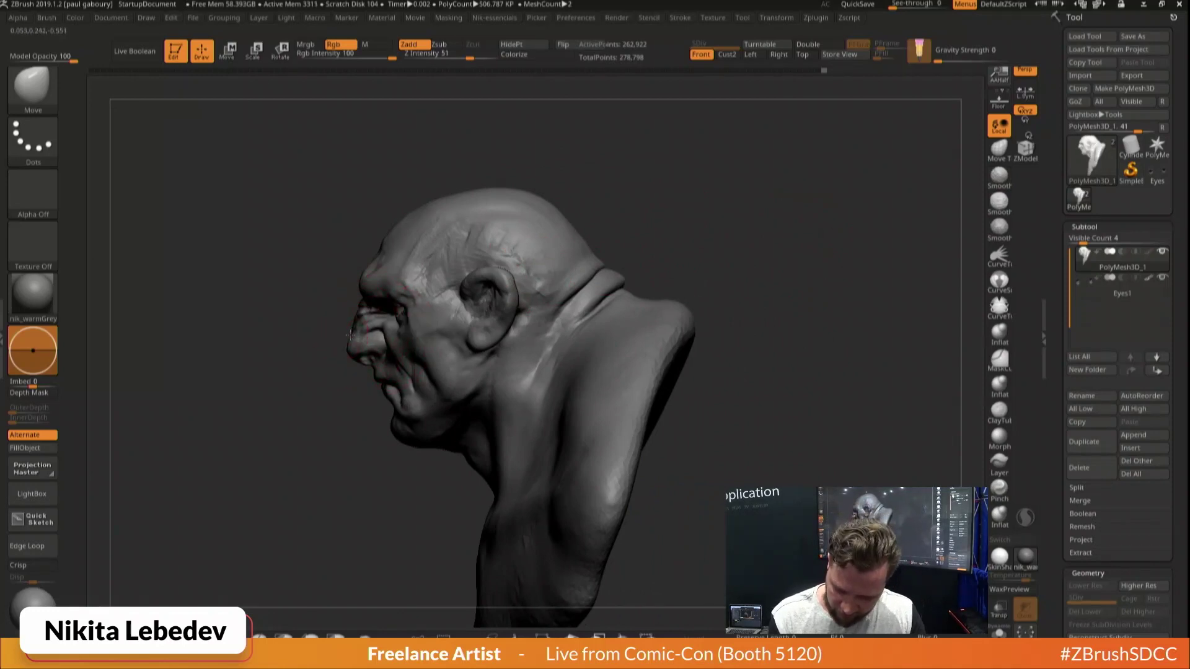
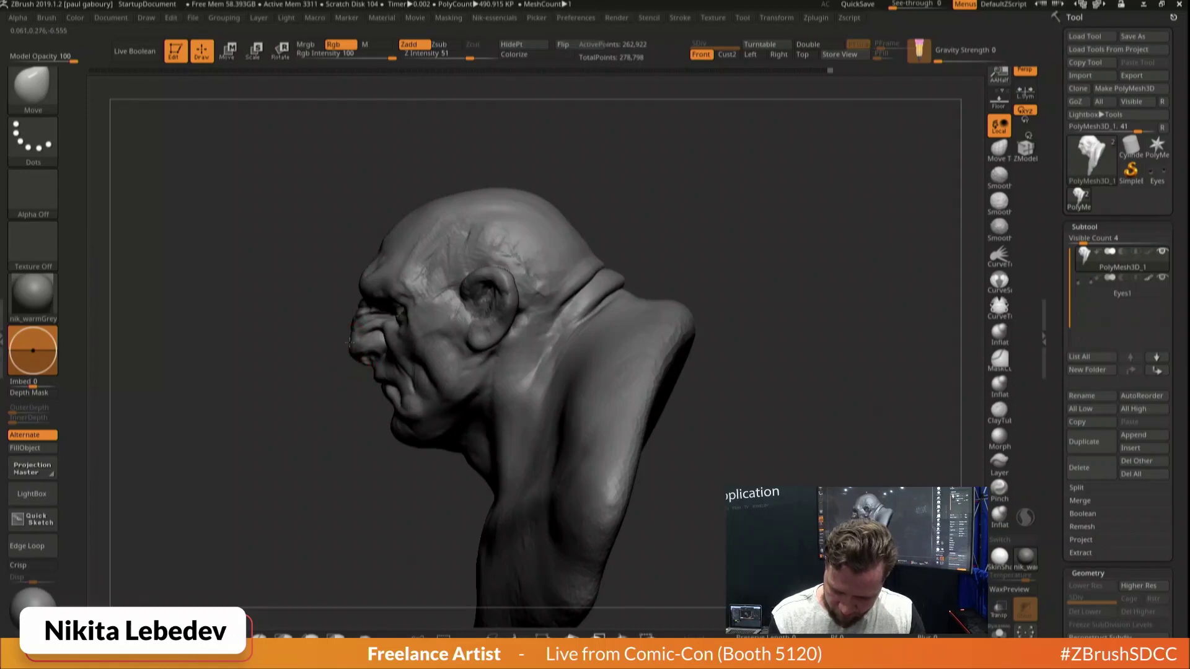
Rework the frown area between the brows with the ClayBuildup and DamStandard brushes
mouse_move(360, 323)
right_mouse_down()
mouse_move(391, 324)
mouse_move(393, 345)
mouse_move(393, 308)
mouse_move(352, 303)
right_mouse_up()
key("b")
key("c")
key("b")
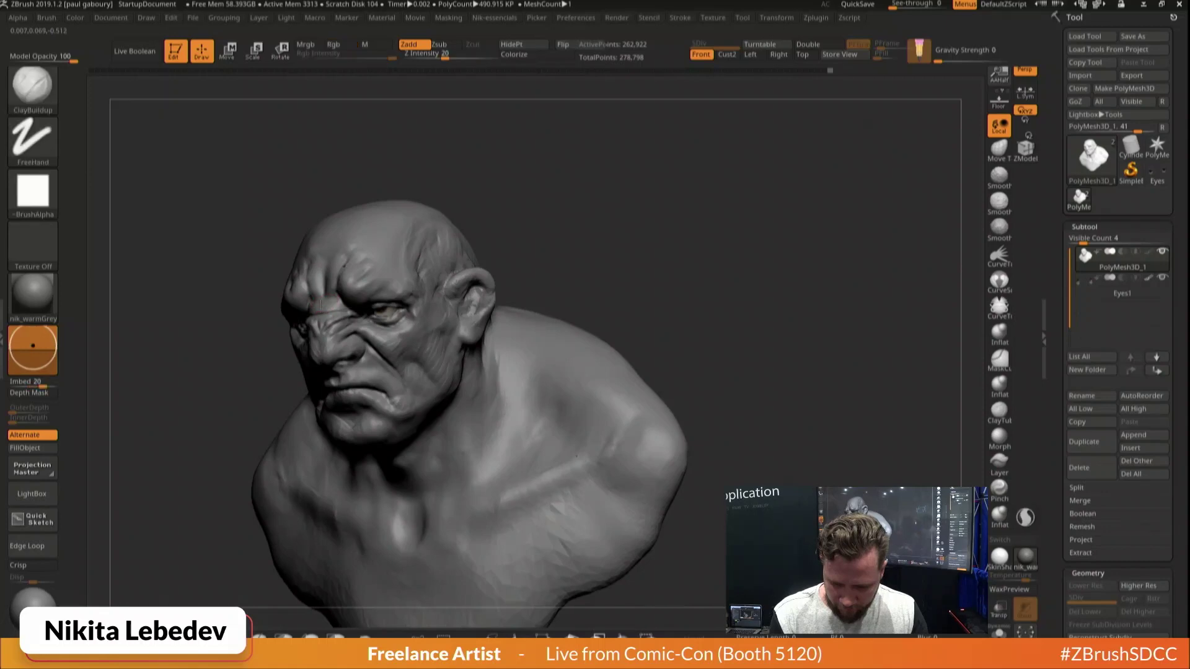
key("b")
key("d")
key("s")
right_click_drag(379, 201, 348, 266)
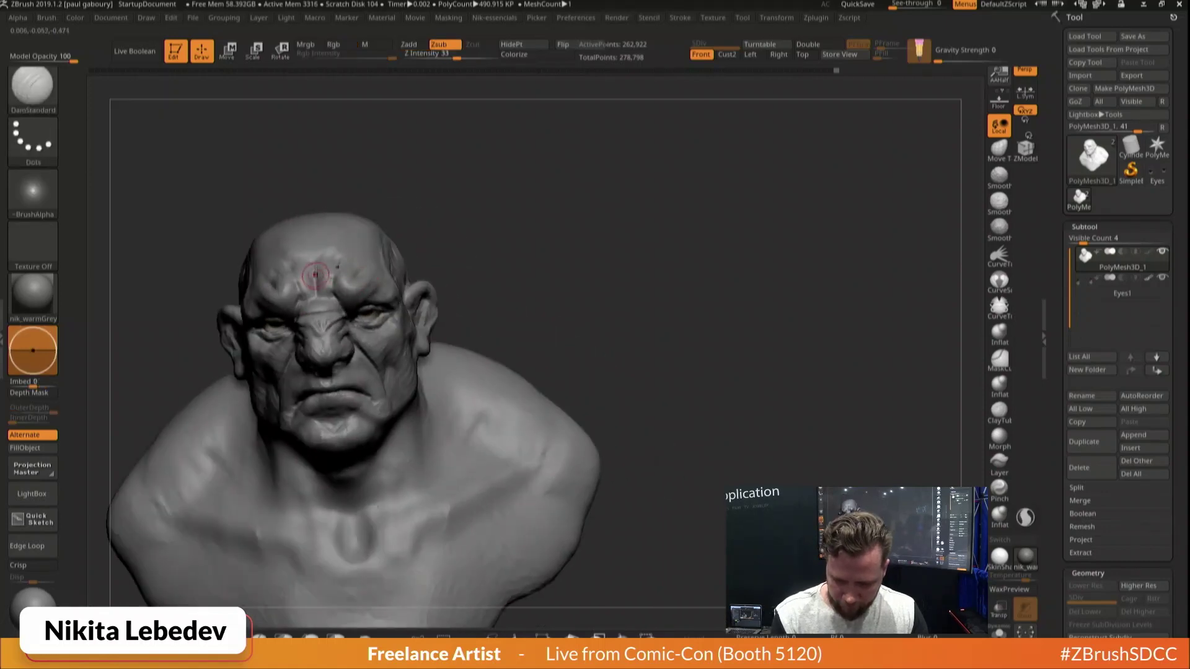
Build up the ridge between the inner brow and the nose bridge with the ClayBuildup brush
key("b")
key("c")
key("b")
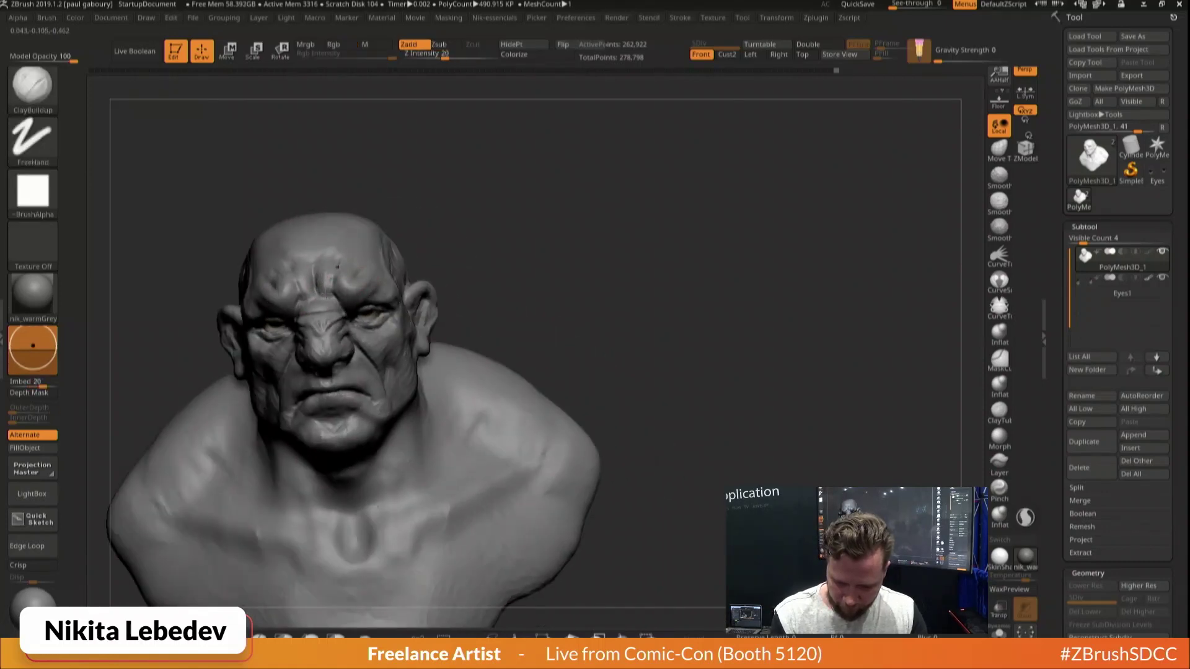
left_click_drag(339, 269, 327, 294)
Sharpen the crease above the nose bridge with the DamStandard brush and refine its edges with the Standard brush
key("b")
key("d")
key("s")
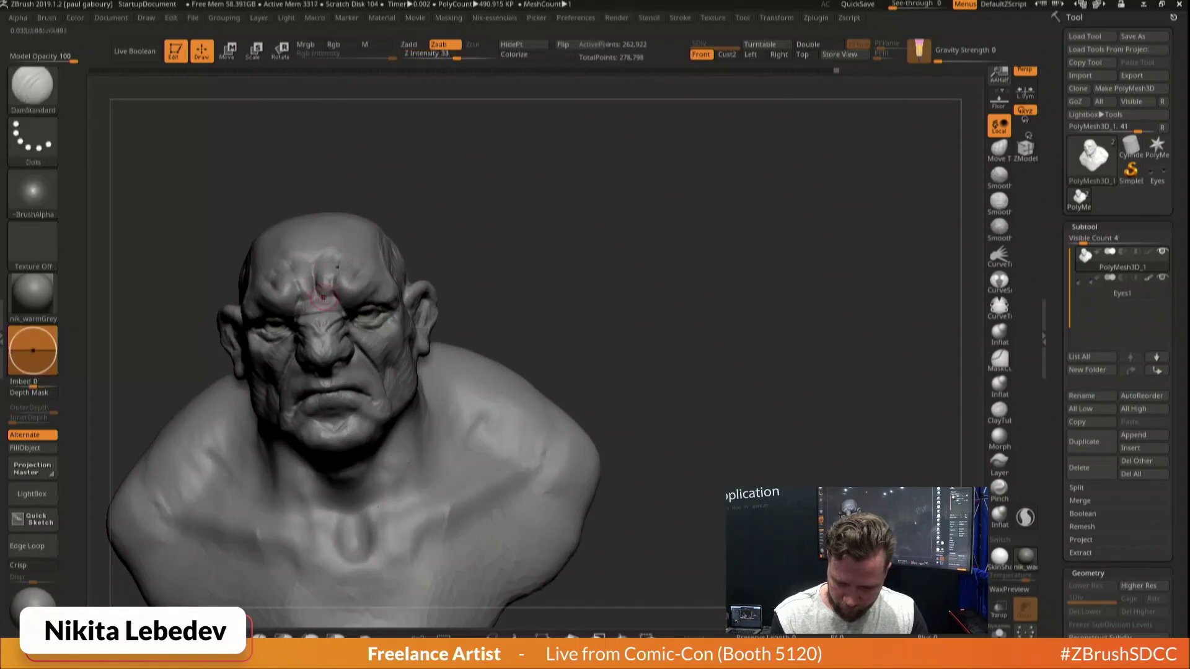
key("b")
key("s")
key("t")
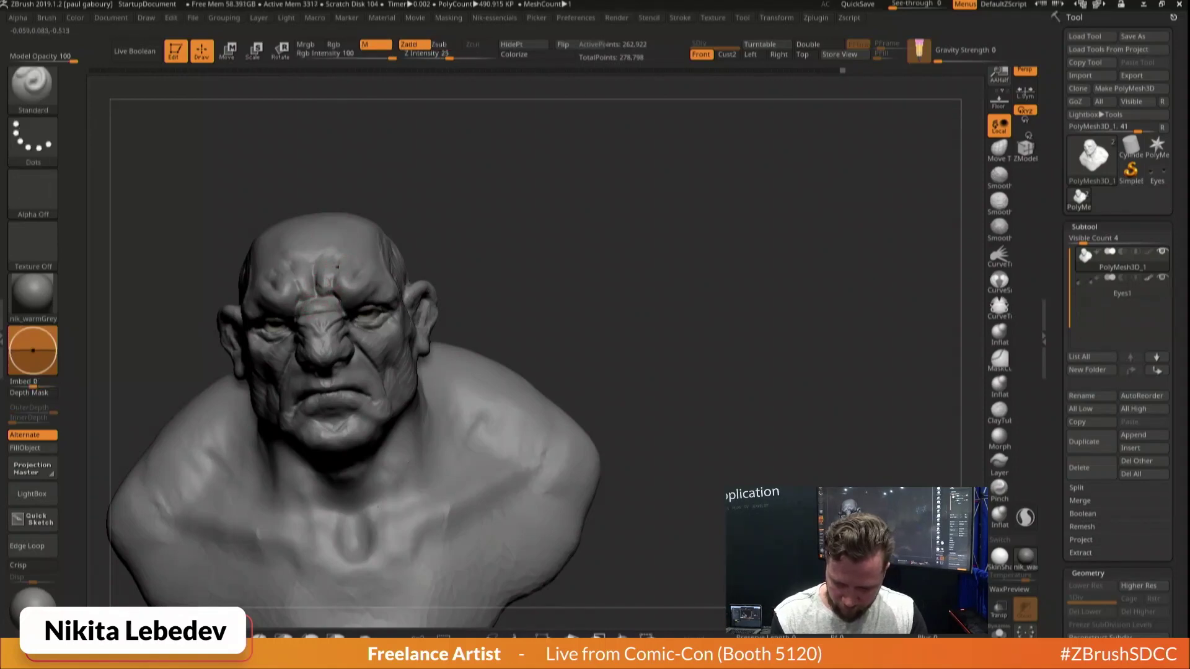
right_click_drag(365, 288, 346, 273)
Refine the brow and nose wrinkles from a lower angle with the ClayBuildup and DamStandard brushes
key("b")
key("c")
key("b")
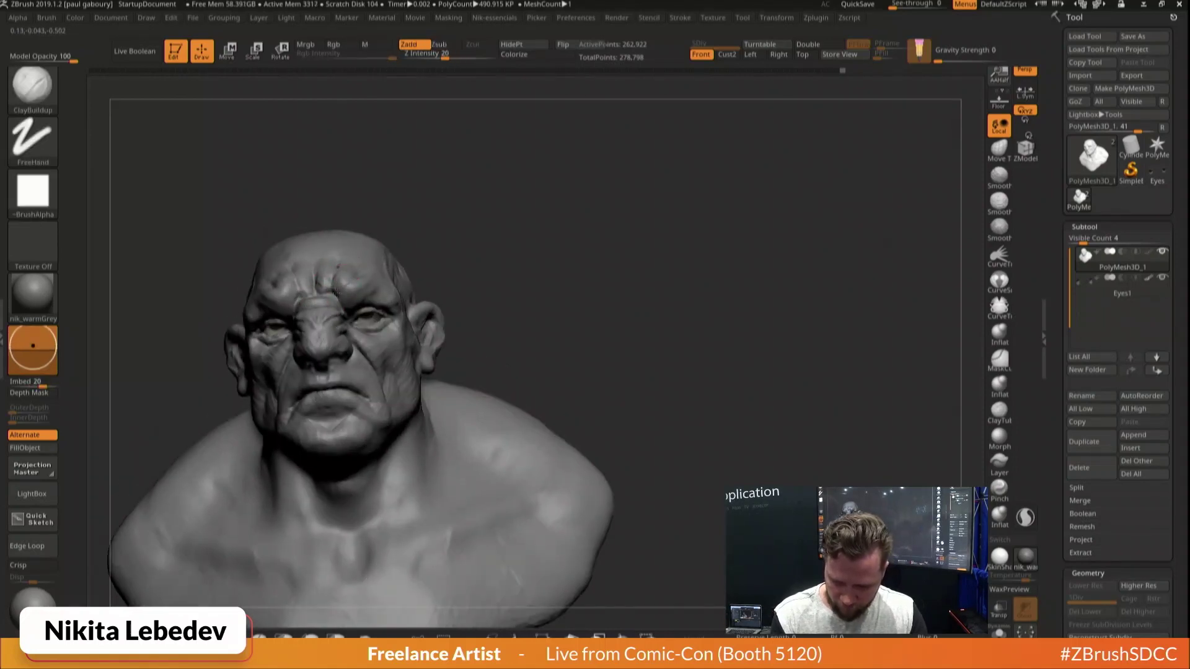
key("b")
key("d")
key("s")
mouse_move(337, 329)
right_mouse_down()
mouse_move(382, 242)
mouse_move(398, 305)
mouse_move(390, 338)
right_mouse_up()
Build up the outer brow toward the temple with the ClayBuildup brush
key("b")
key("c")
key("b")
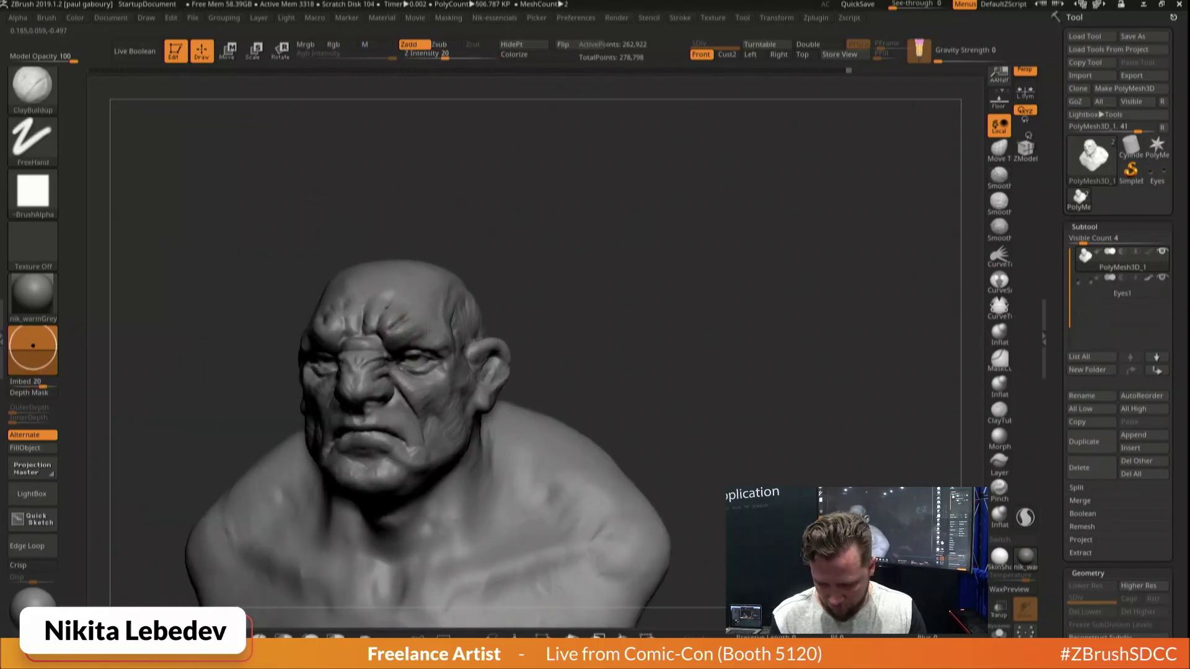
left_click_drag(434, 338, 445, 335)
right_click_drag(417, 344, 433, 340)
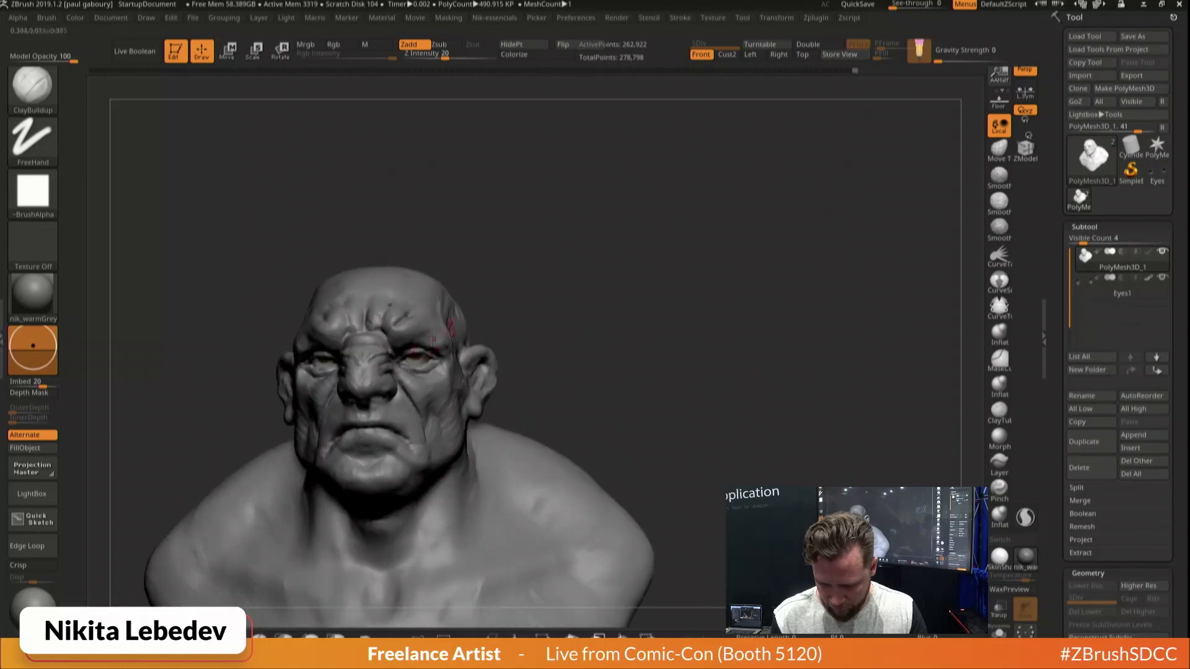
Adjust the shape of the eyelid area with the Move brush and check the face from the front
key("b")
key("m")
key("v")
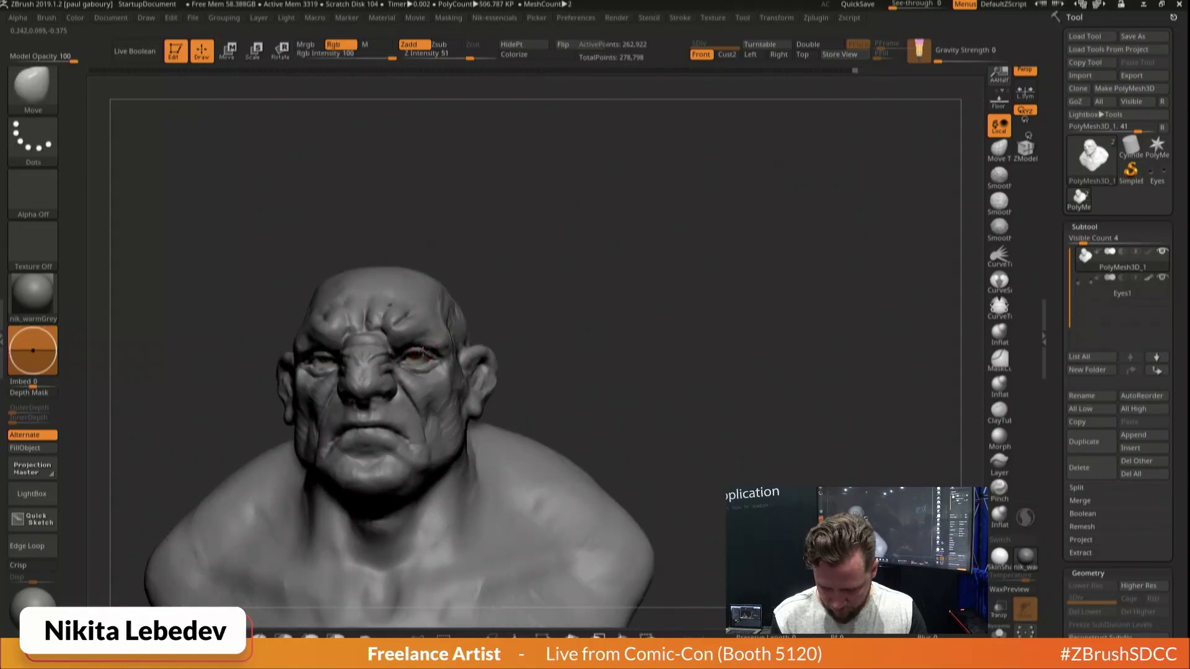
right_click_drag(447, 368, 417, 367, "shift")
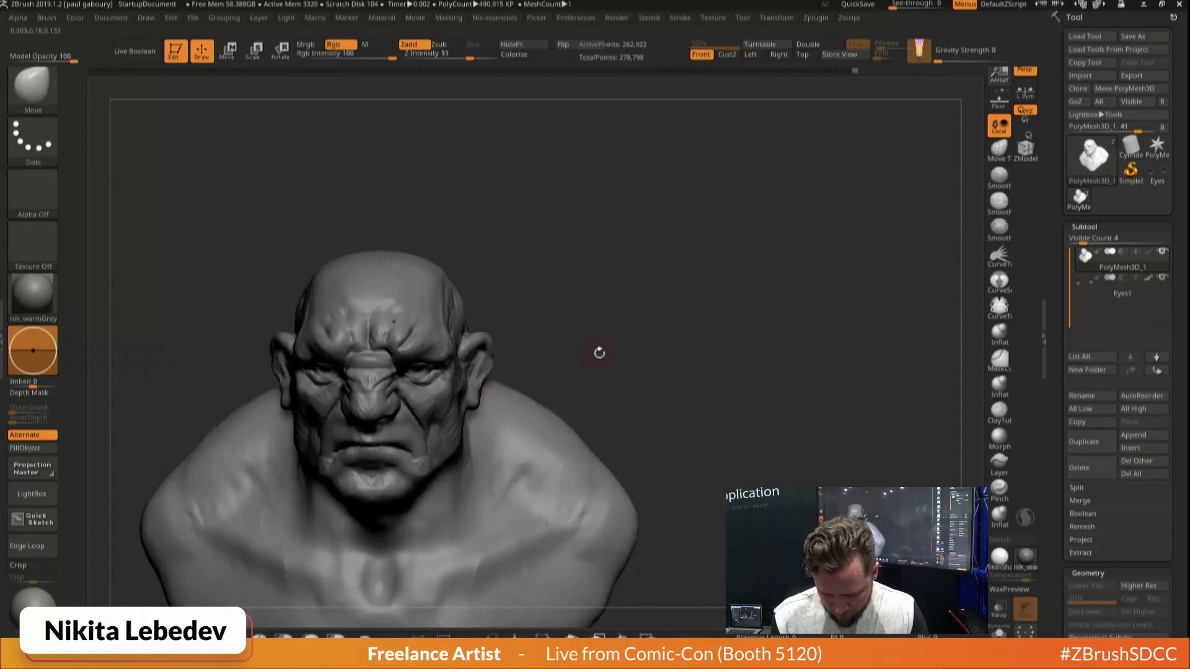
Deepen the frown crease between the brows with the DamStandard brush from a three-quarter view
right_click_drag(599, 352, 502, 351)
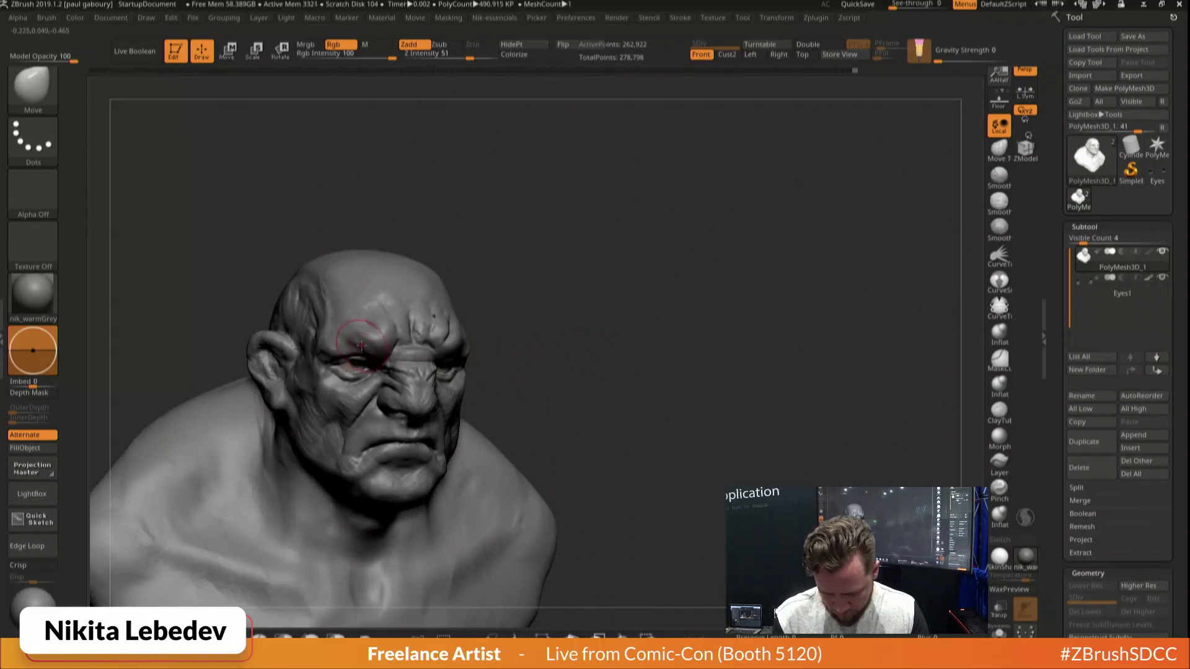
left_click_drag(495, 396, 634, 342)
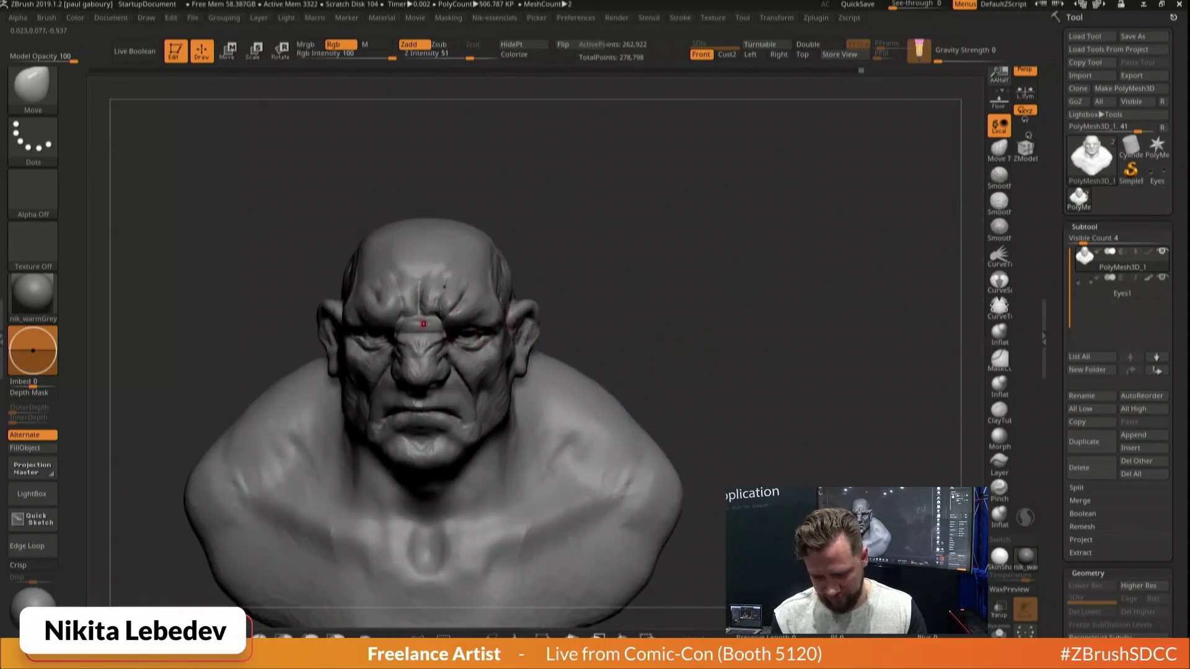
right_click_drag(441, 316, 403, 315)
key("b")
key("d")
key("s")
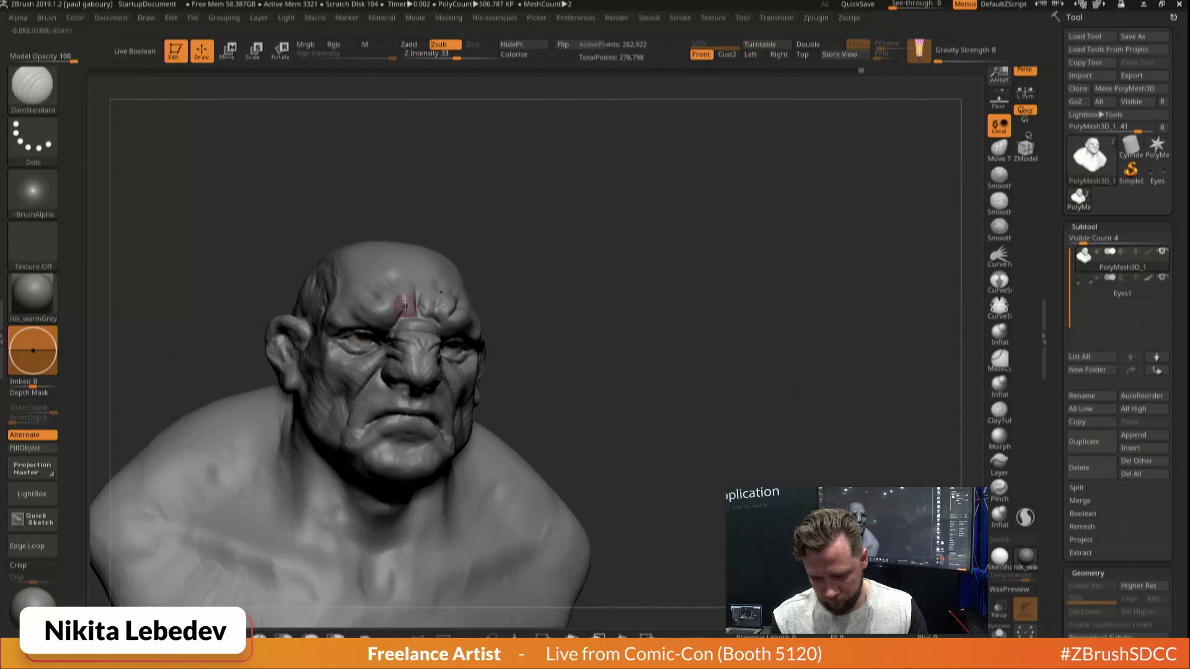
left_click_drag(406, 305, 404, 322)
right_click_drag(407, 319, 457, 234)
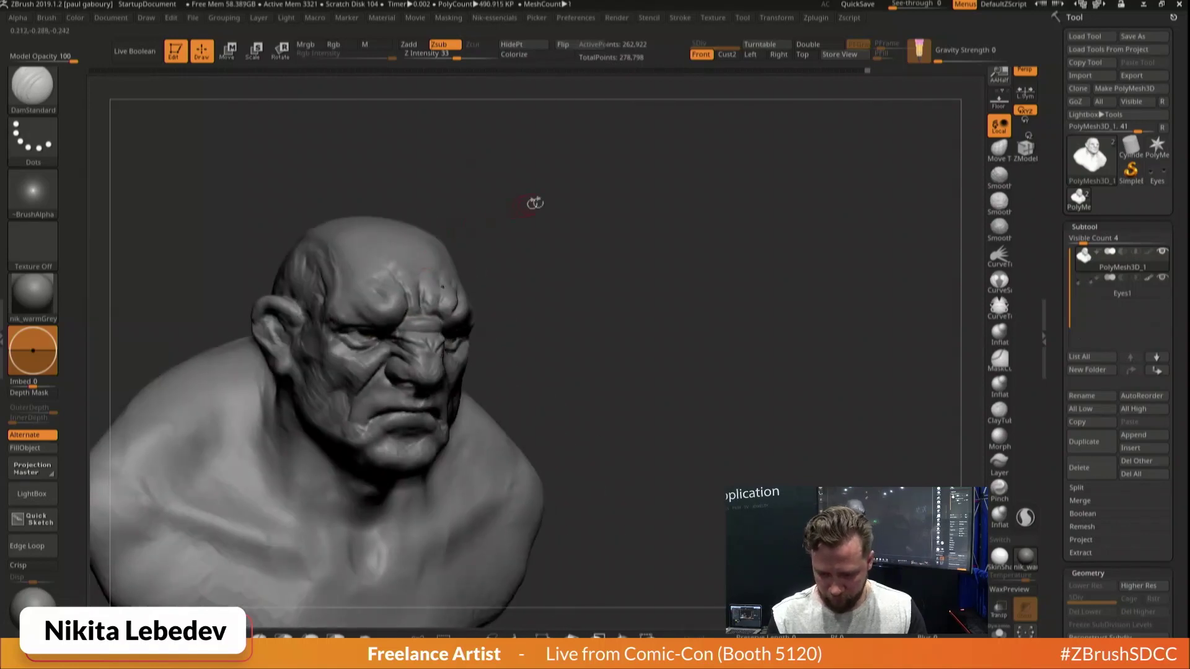
left_click_drag(533, 203, 573, 236, "alt")
right_click_drag(573, 235, 446, 273)
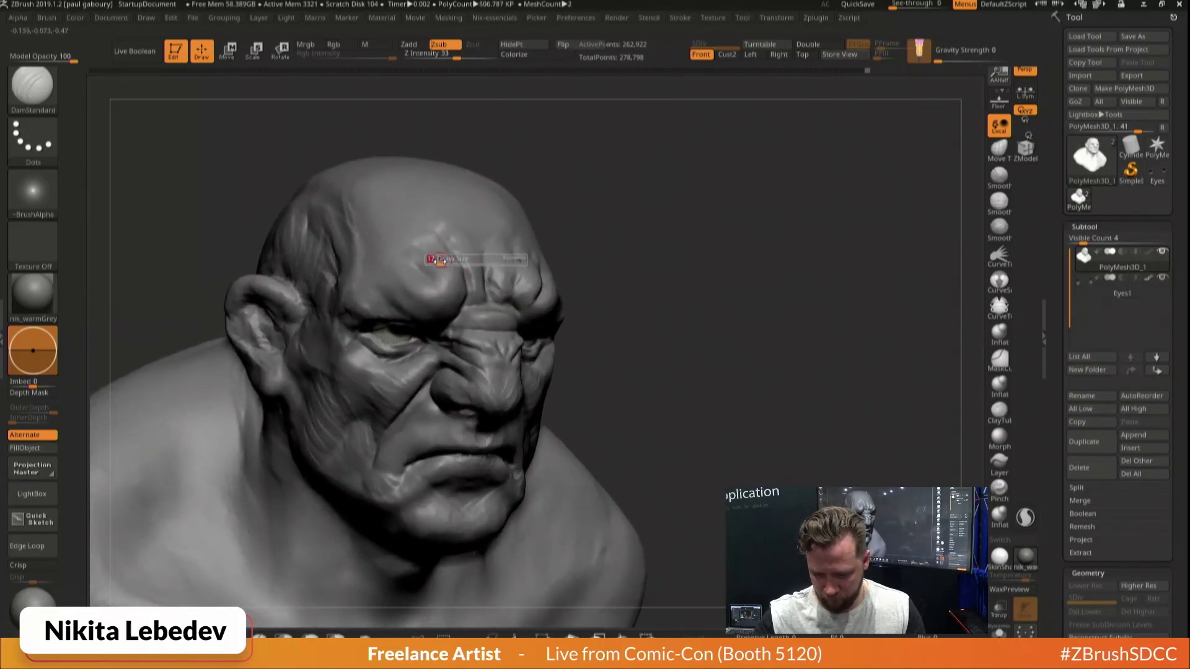
Build up and sharpen the diagonal folds above the inner brow with the ClayBuildup and DamStandard brushes
key("b")
key("c")
key("b")
mouse_move(431, 260)
left_mouse_down("shift")
mouse_move(445, 257)
mouse_move(464, 282)
left_mouse_up("shift")
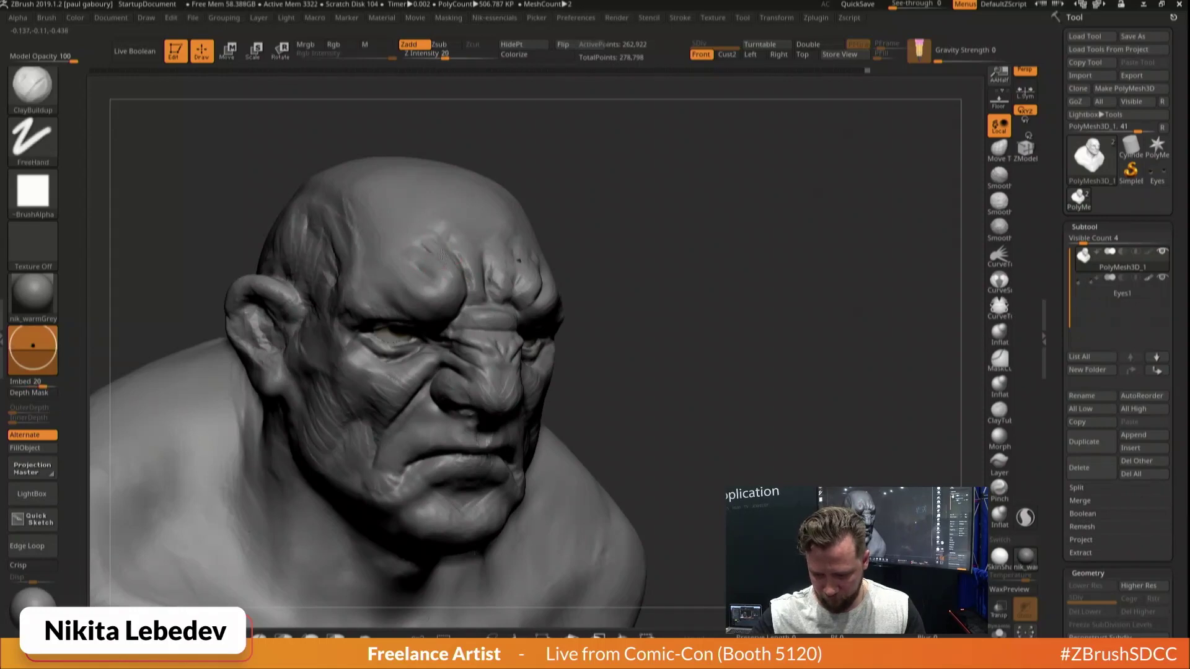
key("b")
key("d")
key("s")
key("b")
key("c")
key("b")
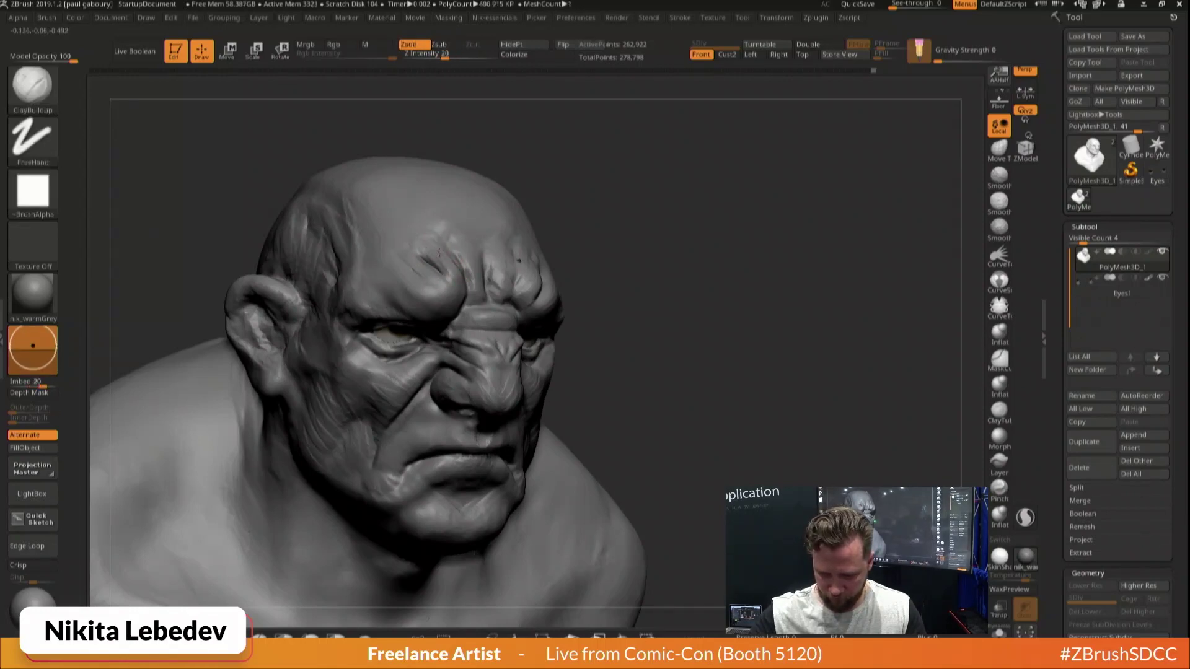
Define the central vertical frown furrow above the nose bridge with the ClayBuildup and DamStandard brushes
right_click_drag(463, 297, 366, 293)
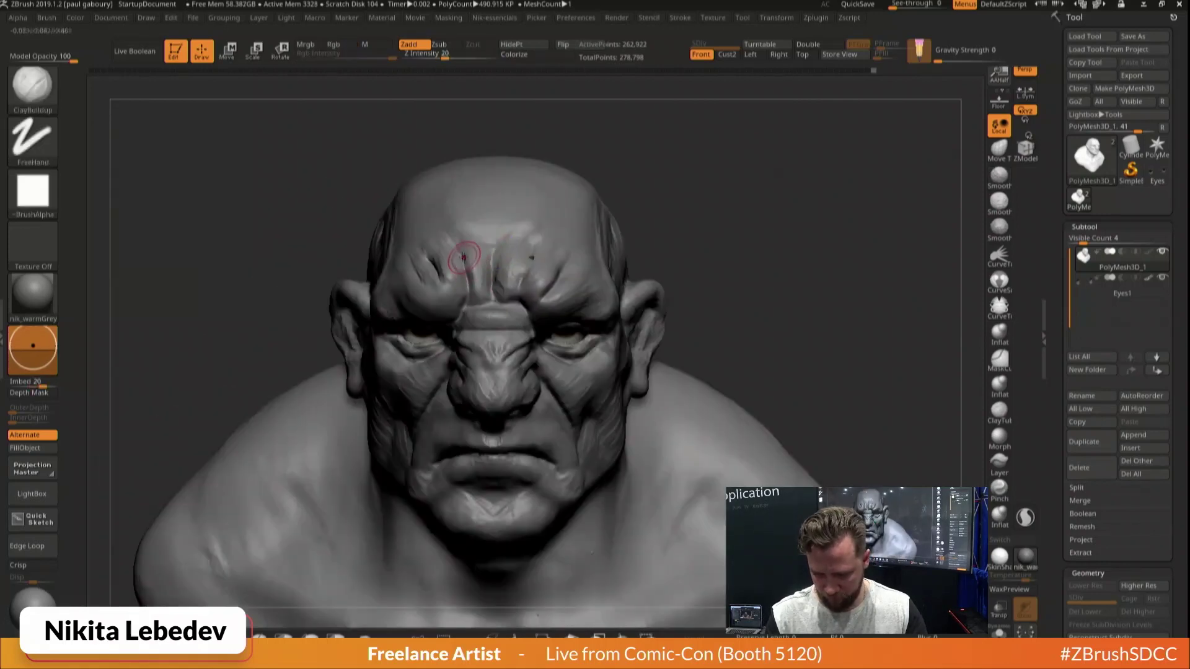
key("b")
key("d")
key("s")
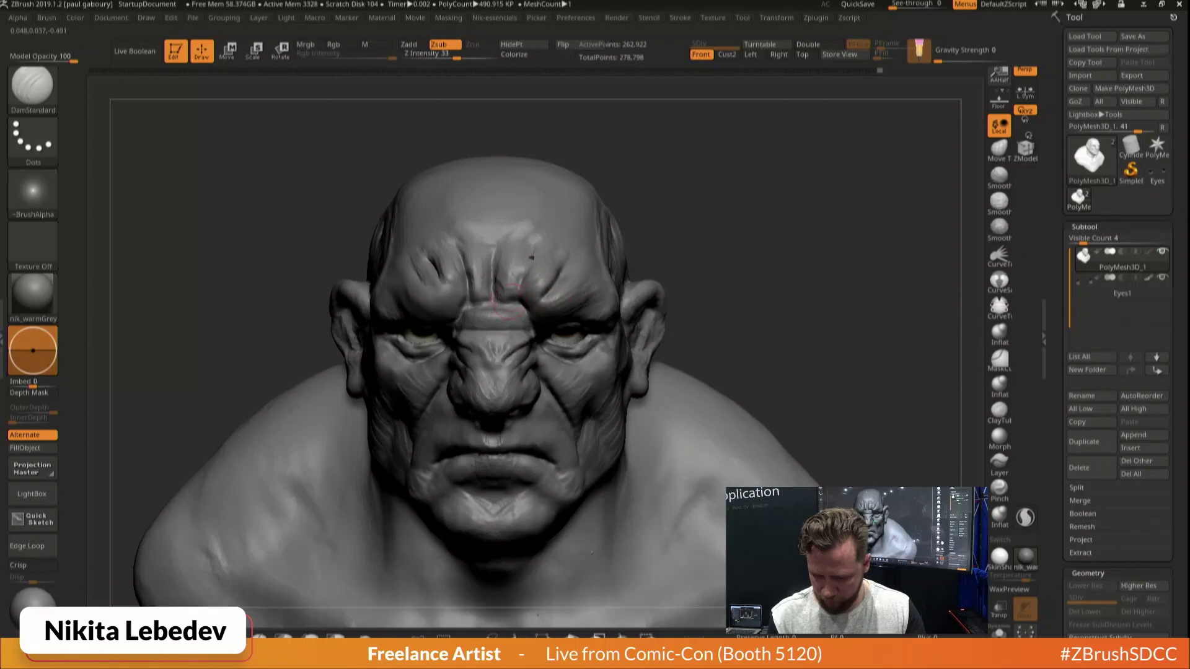
key("b")
key("c")
key("b")
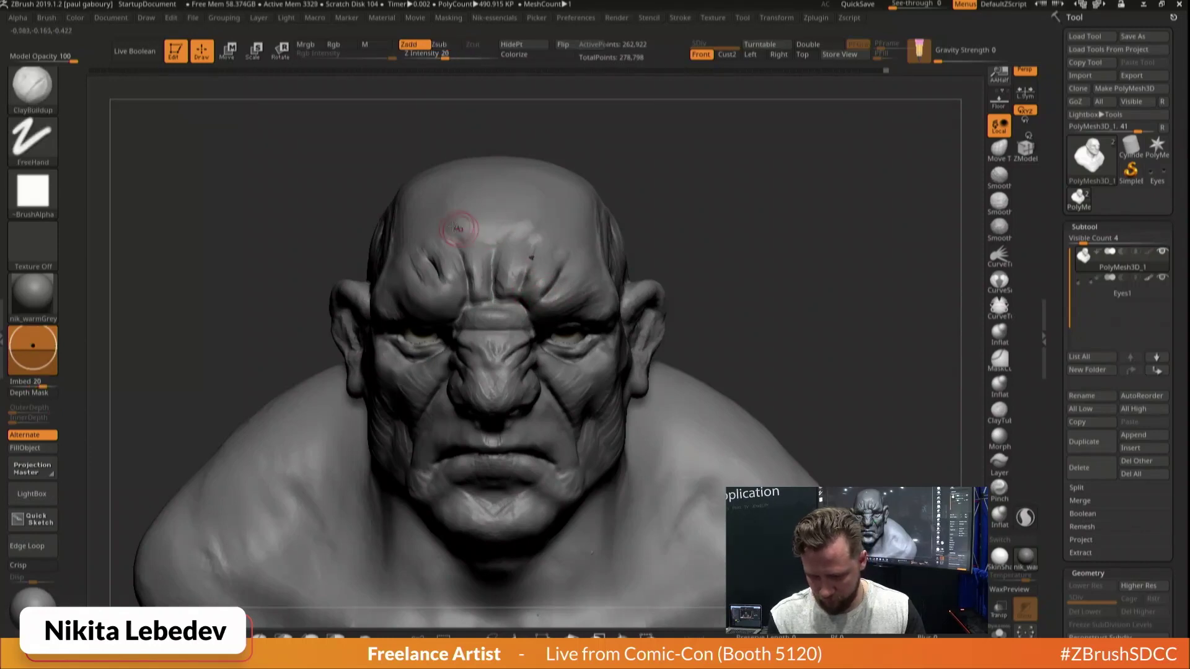
Carve a horizontal wrinkle across the forehead above the frown folds with the DamStandard brush and raise its edges with Standard and ClayBuildup
key("b")
key("d")
key("s")
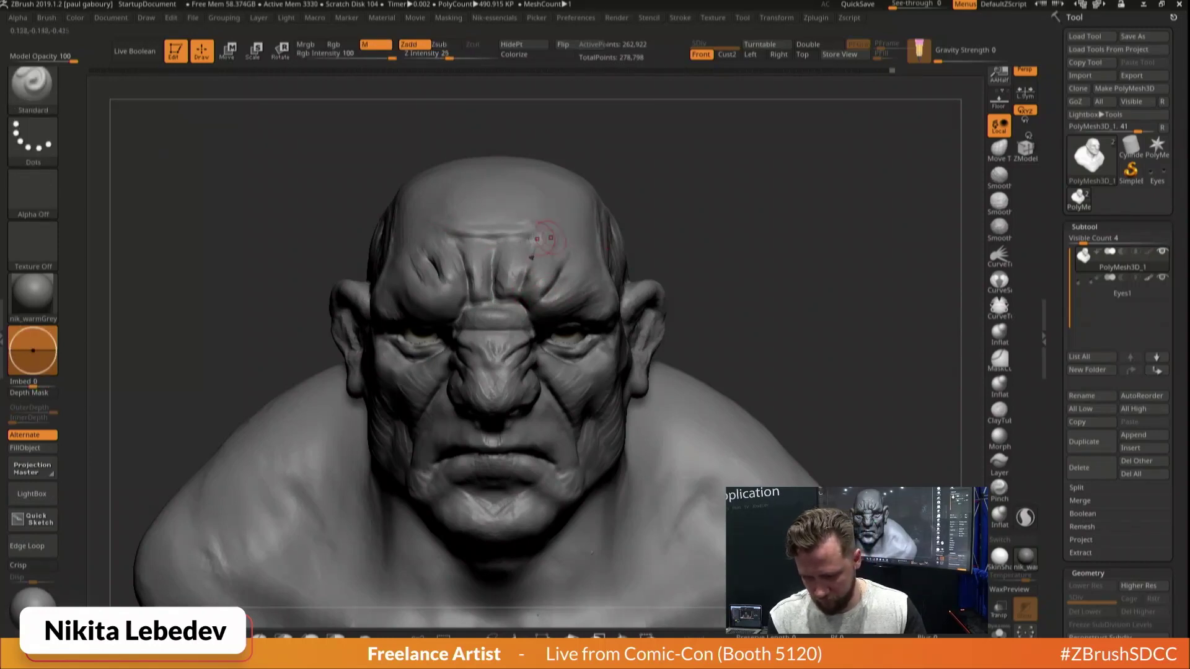
left_click_drag(535, 238, 544, 235)
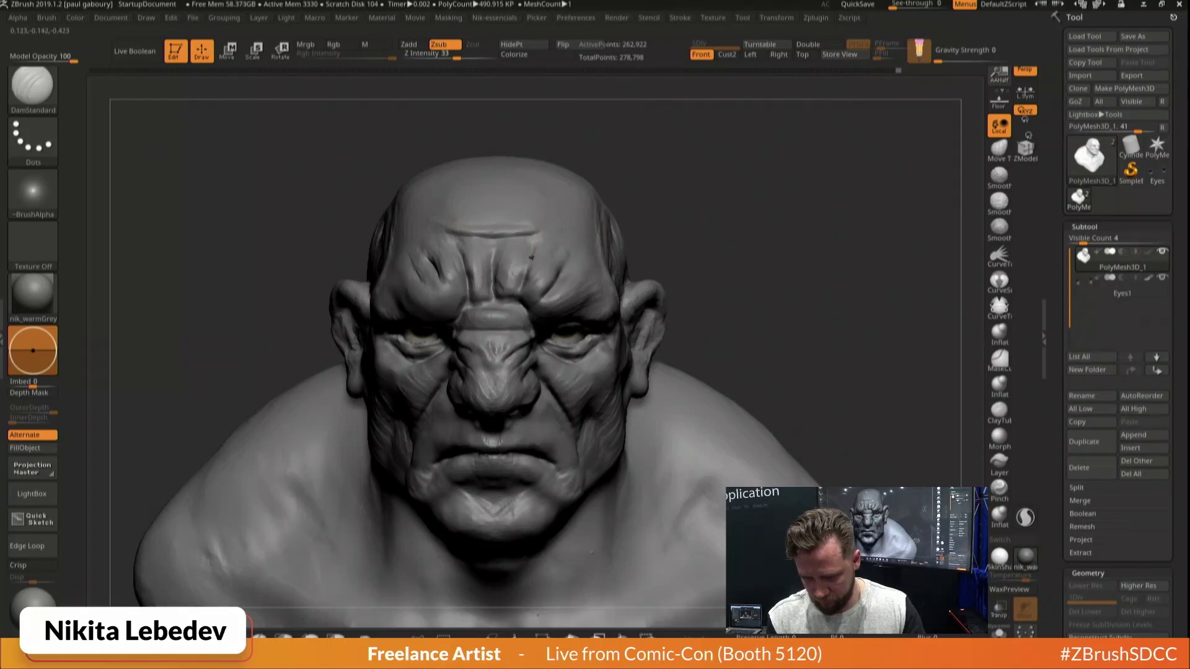
key("b")
key("c")
key("b")
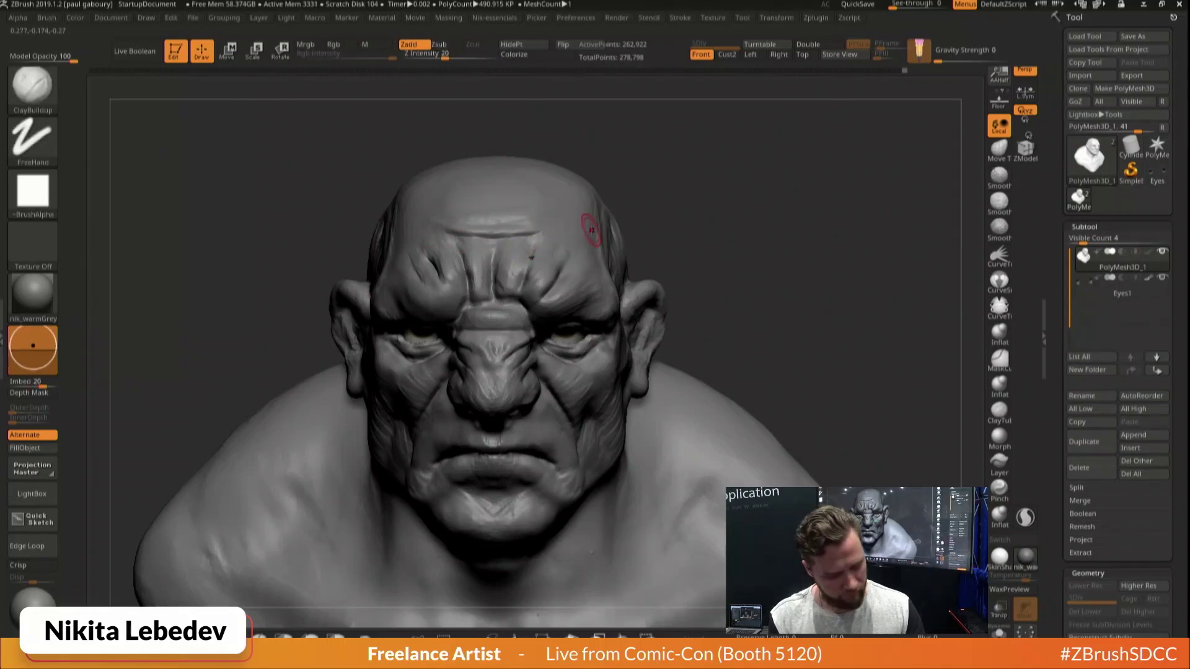
Turn on Sculptris Pro and extend the forehead wrinkle toward the temple with the DamStandard and Standard brushes
key("backslash")
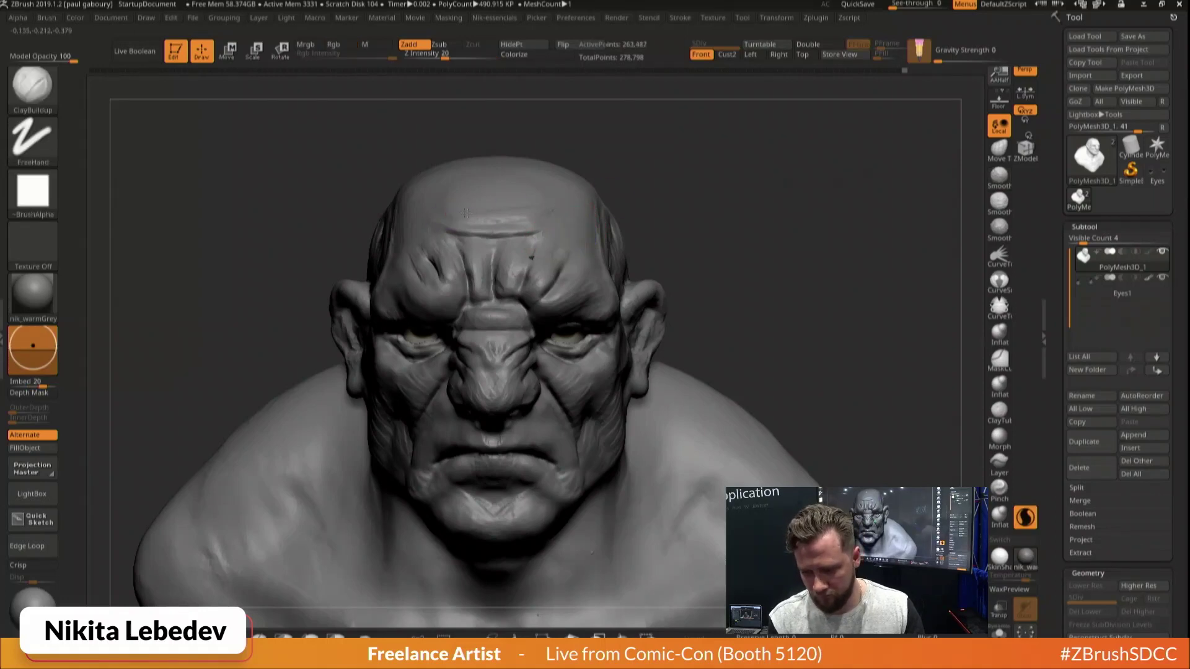
right_click_drag(566, 225, 579, 215)
key("b")
key("d")
key("s")
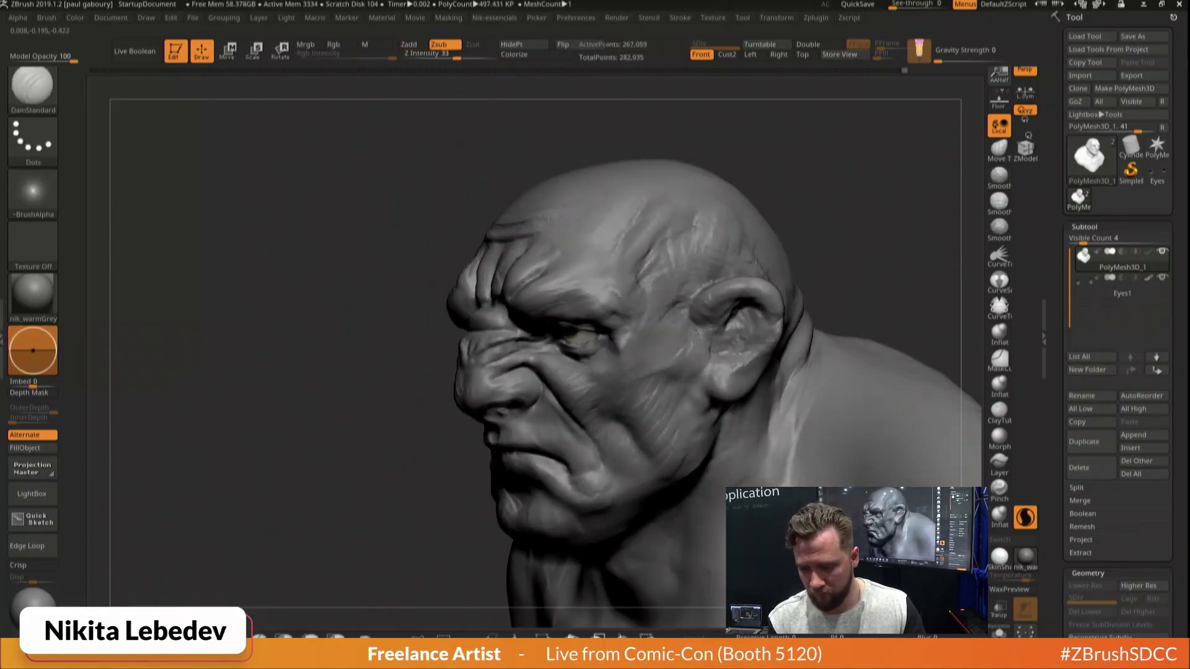
key("b")
key("s")
key("t")
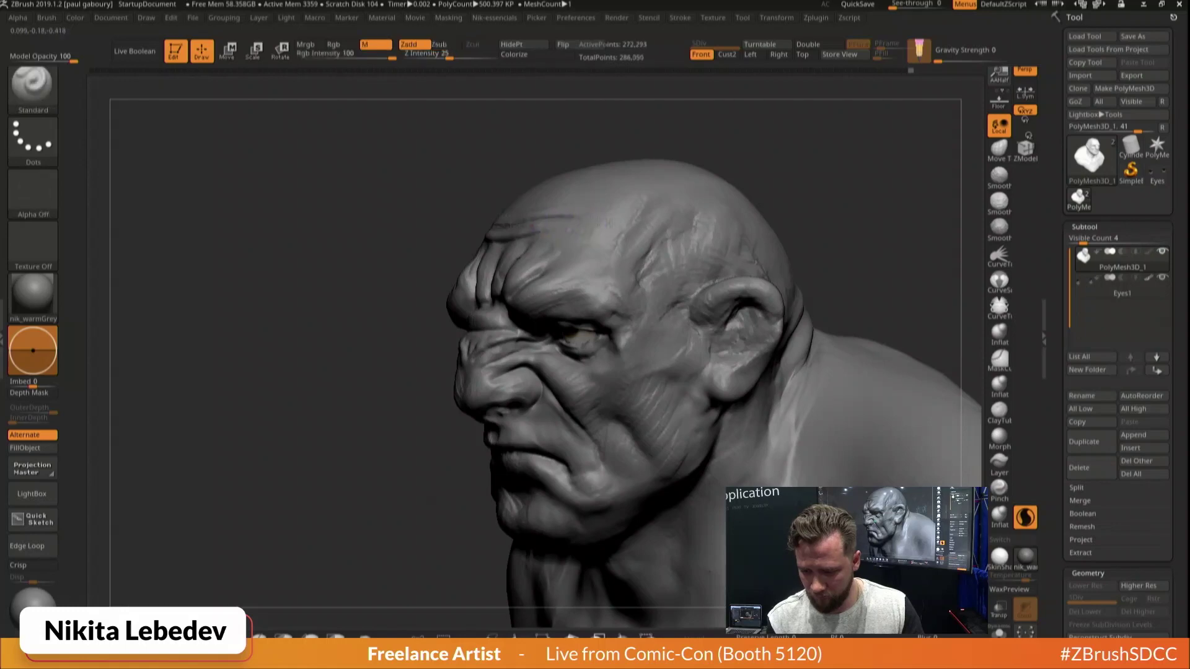
Thicken the skin folds around the forehead wrinkle with ClayBuildup and recut the crease with DamStandard from the side
key("b")
key("c")
key("b")
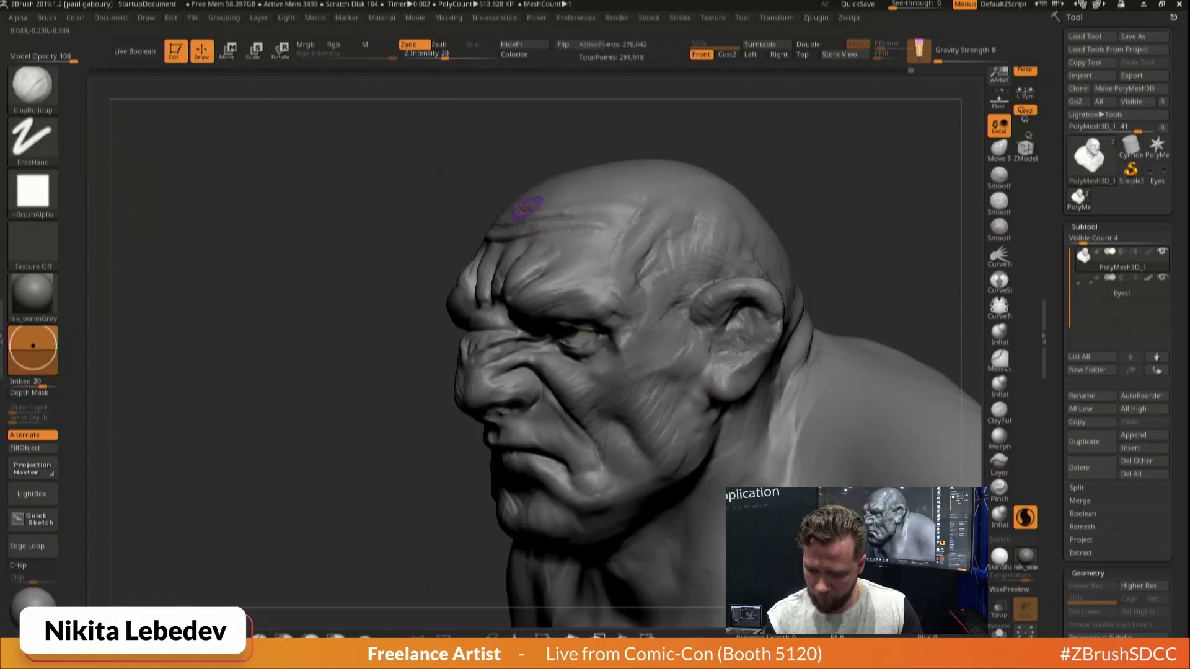
key("b")
key("d")
key("s")
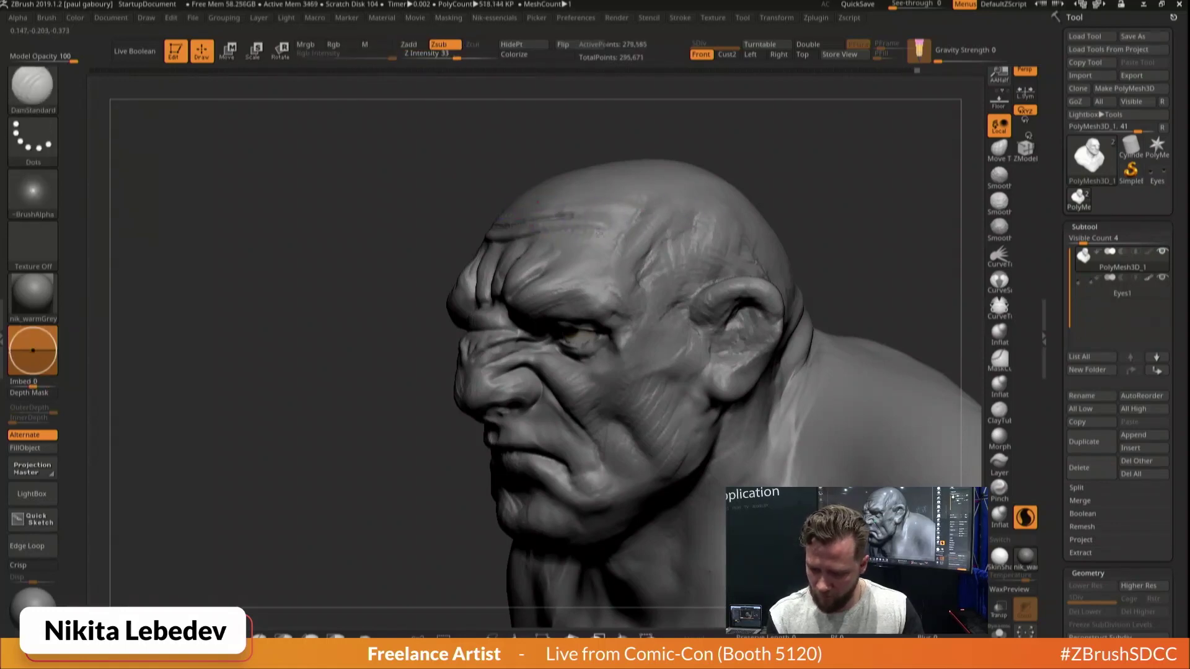
key("b")
key("c")
key("b")
left_click_drag(558, 242, 584, 238)
right_click_drag(584, 238, 669, 230)
Adjust the forehead folds with the Move brush and carve a curved wrinkle above the outer brow with DamStandard
key("b")
key("m")
key("v")
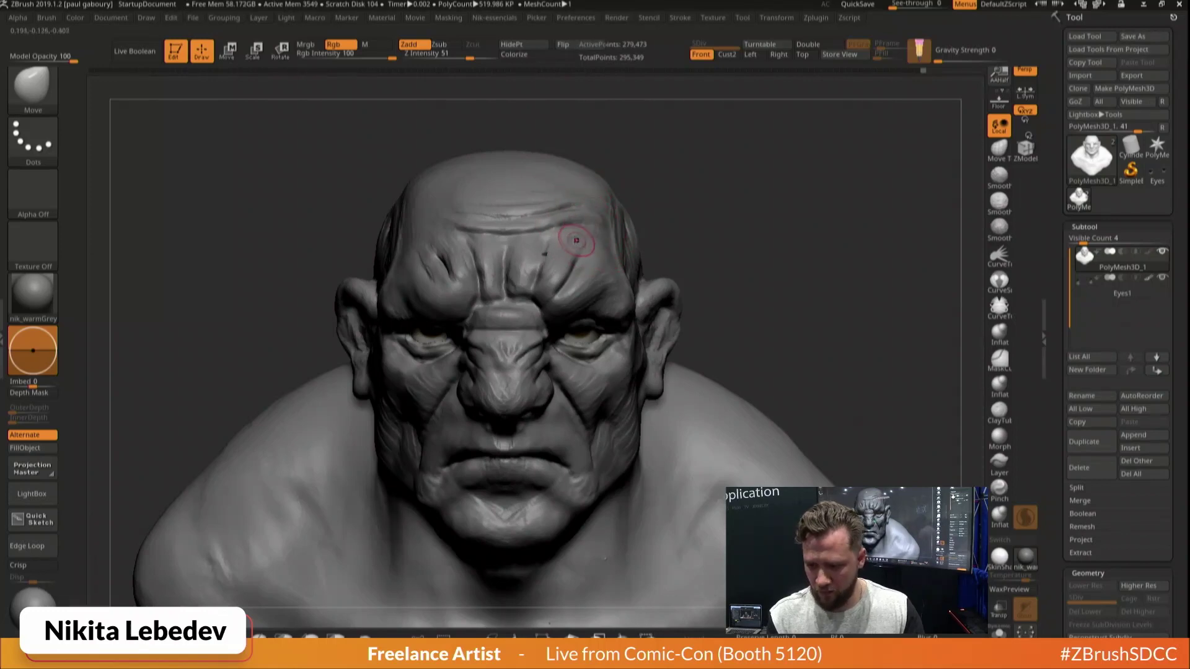
key("b")
key("d")
key("s")
left_click_drag(577, 238, 611, 221)
left_click_drag(744, 235, 600, 243)
Build up the curved fold near the temple with ClayBuildup and sharpen its crease with DamStandard
key("b")
key("c")
key("b")
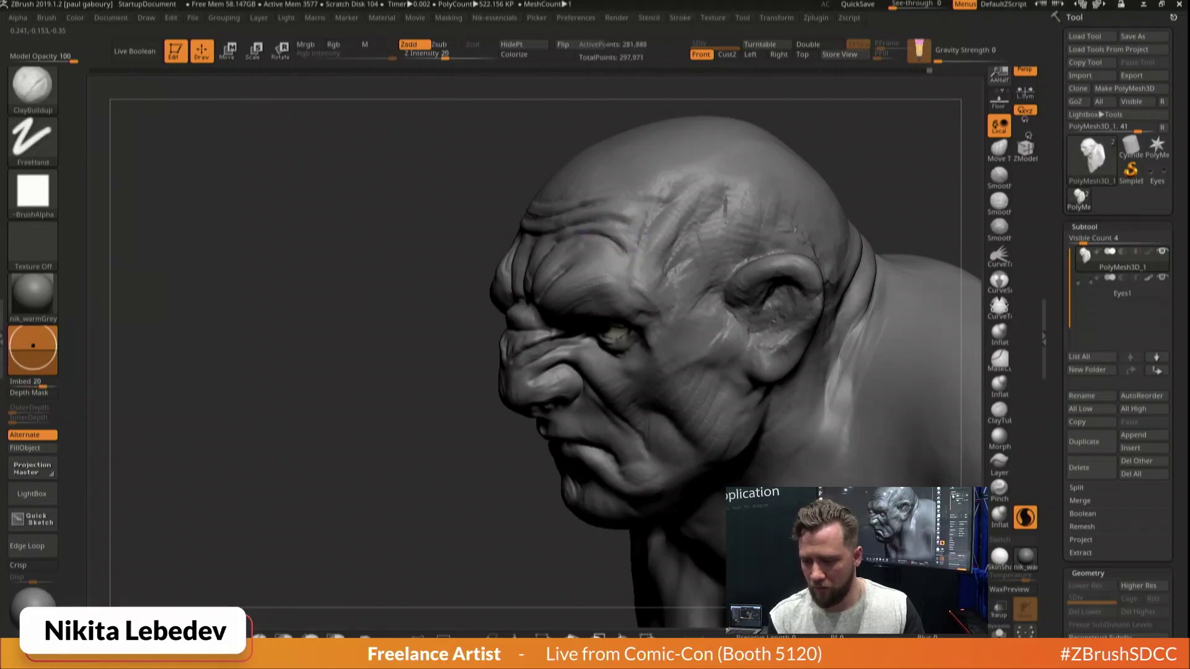
key("b")
key("d")
key("s")
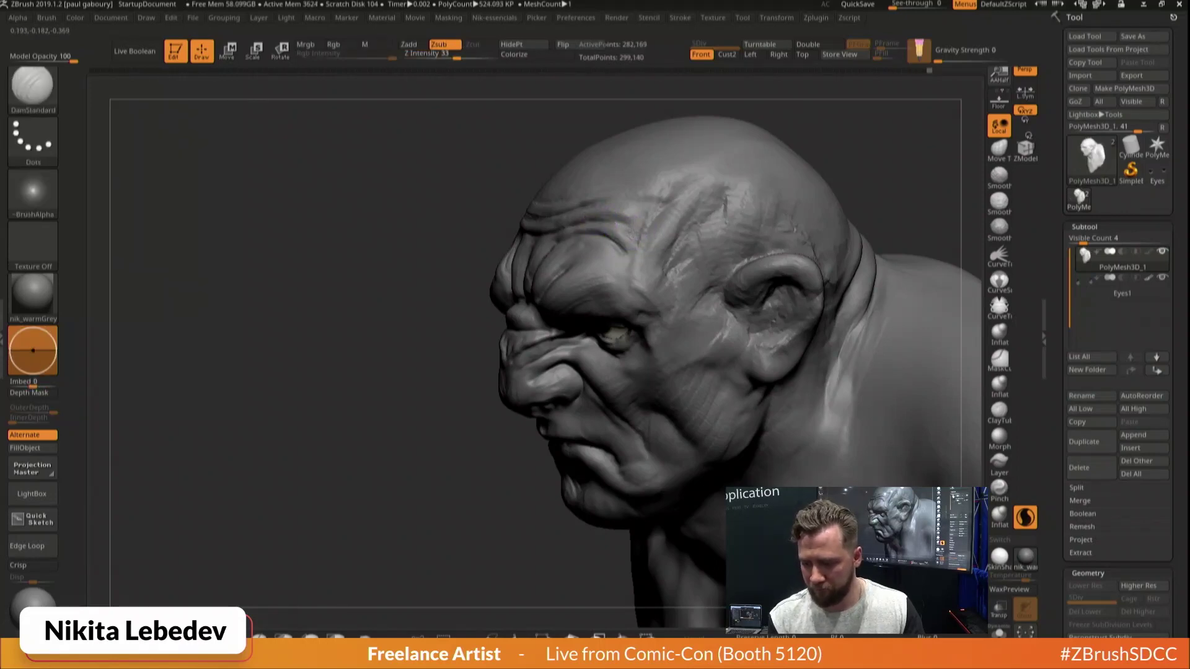
Raise the edge of the curved wrinkle above the brow with the Standard brush
right_click_drag(625, 226, 605, 221)
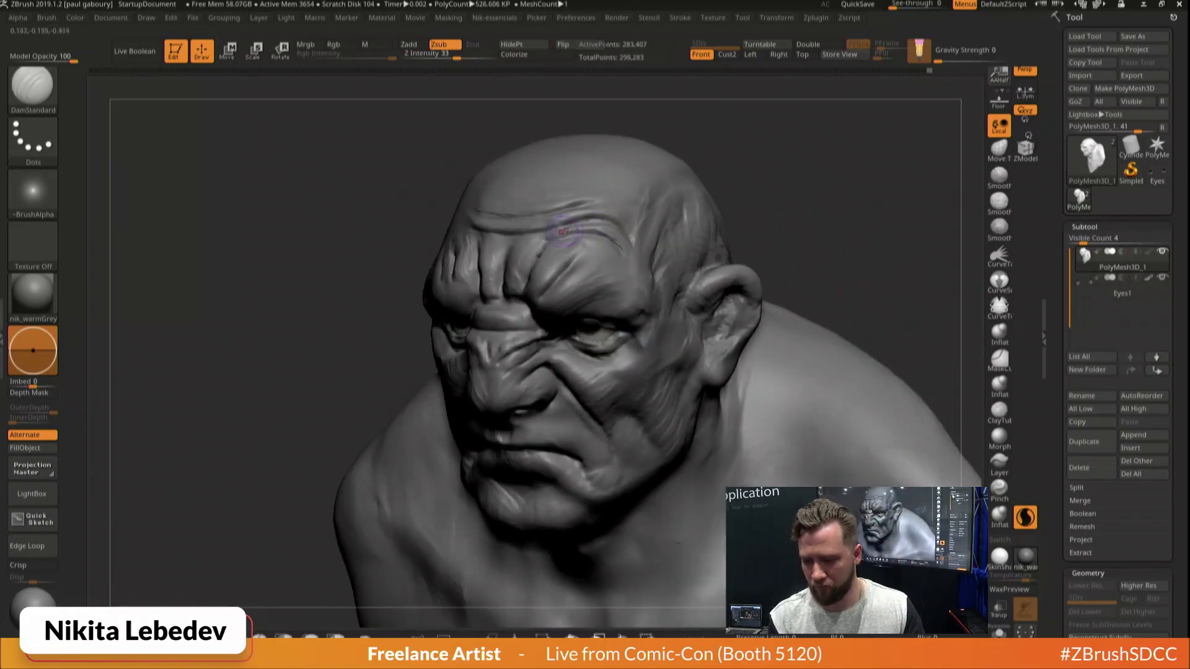
key("b")
key("s")
key("t")
left_click_drag(569, 231, 610, 217)
left_click_drag(805, 304, 893, 324, "shift")
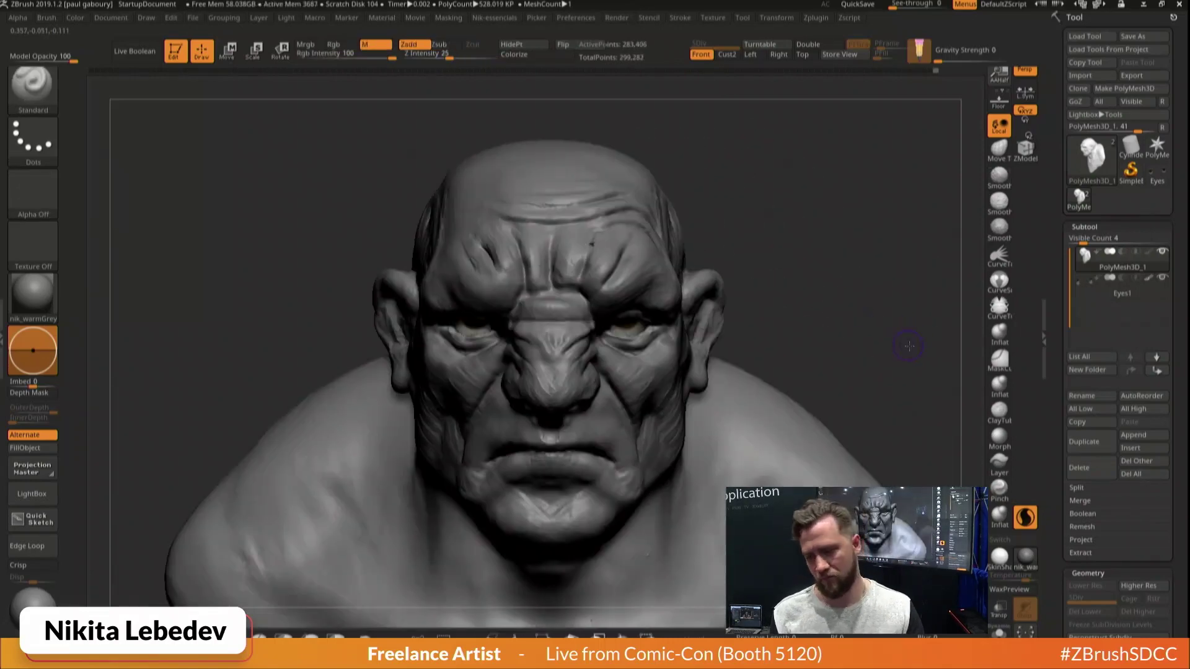
Refine the forehead wrinkle with the Standard brush and carve it across to the opposite brow with DamStandard
right_click_drag(908, 345, 864, 350)
left_click_drag(870, 325, 850, 335)
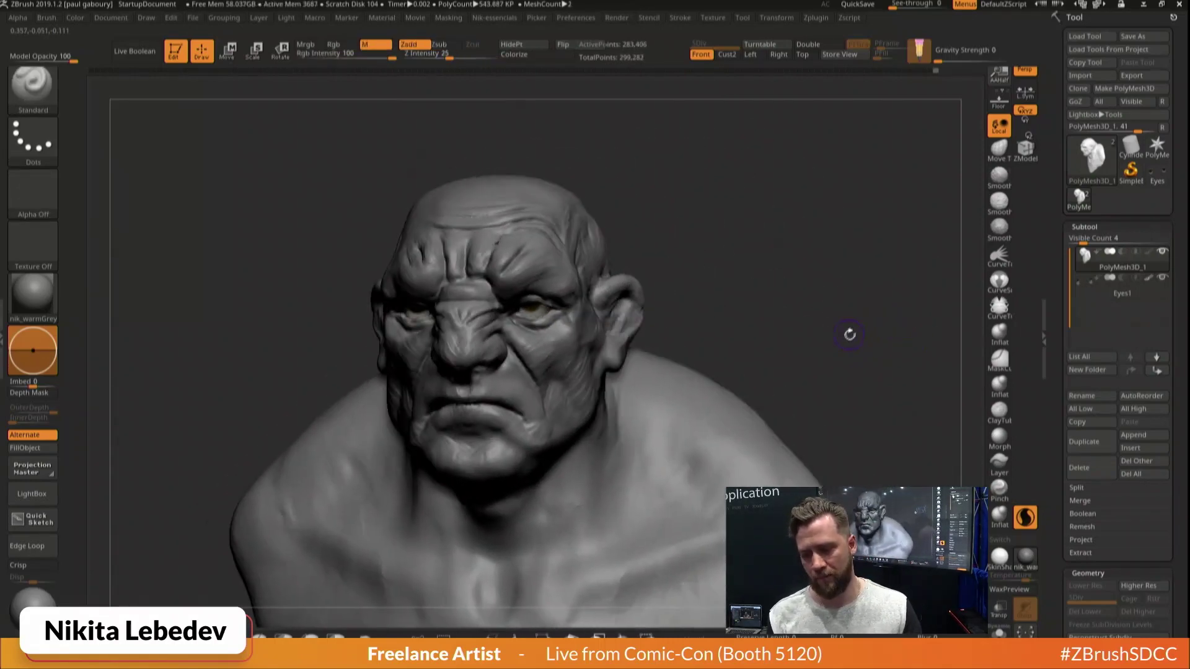
left_click_drag(768, 282, 821, 288)
left_click_drag(512, 235, 520, 236)
right_click_drag(522, 238, 574, 236)
key("b")
key("d")
key("s")
mouse_move(496, 231)
left_mouse_down()
mouse_move(448, 242)
mouse_move(476, 227)
mouse_move(468, 216)
left_mouse_up()
mouse_move(547, 231)
right_mouse_down()
mouse_move(495, 231)
mouse_move(527, 224)
right_mouse_up()
Build up the forehead folds above the opposite brow with the ClayBuildup brush
key("b")
key("c")
key("b")
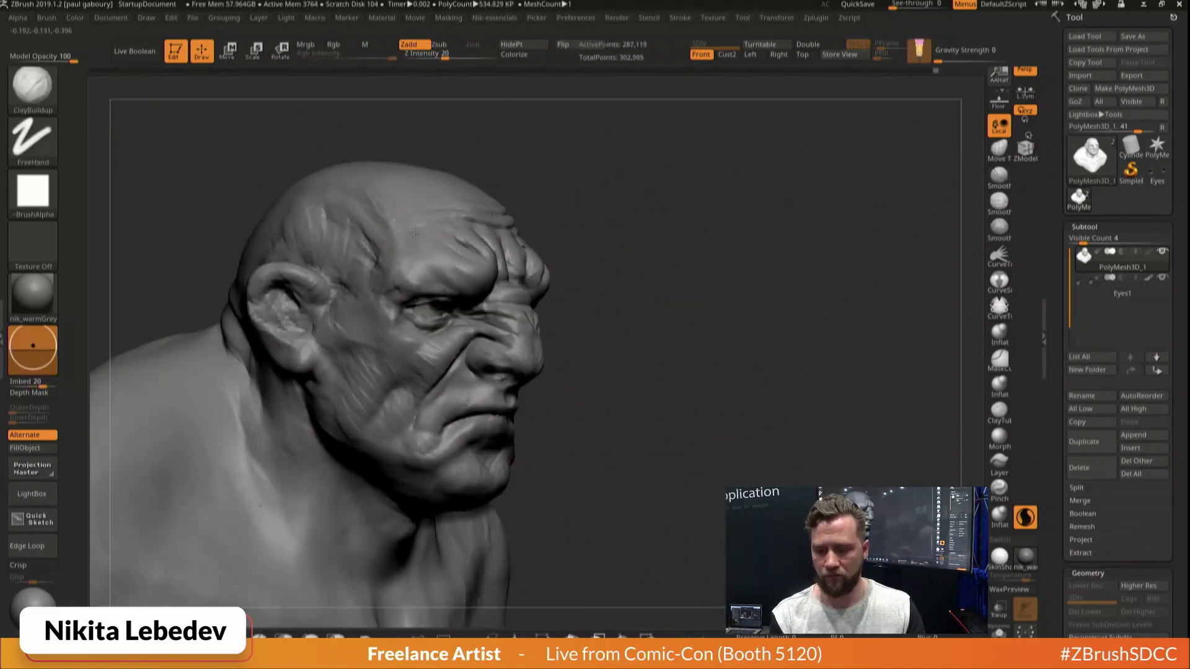
left_click_drag(482, 219, 509, 222)
mouse_move(533, 226)
left_mouse_down()
mouse_move(505, 229)
mouse_move(541, 212)
left_mouse_up()
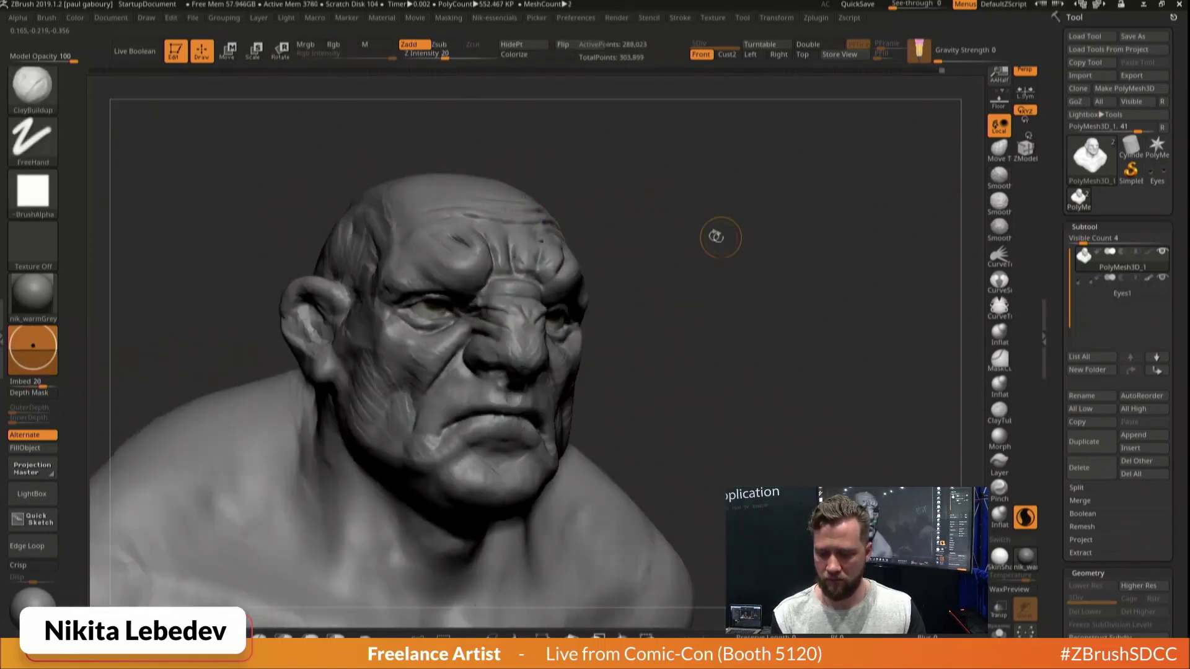
Smooth the outer brow and the area around the eyes and cheeks with the Smooth brush
mouse_move(421, 230)
left_mouse_down("shift")
mouse_move(432, 228)
mouse_move(373, 277)
left_mouse_up("shift")
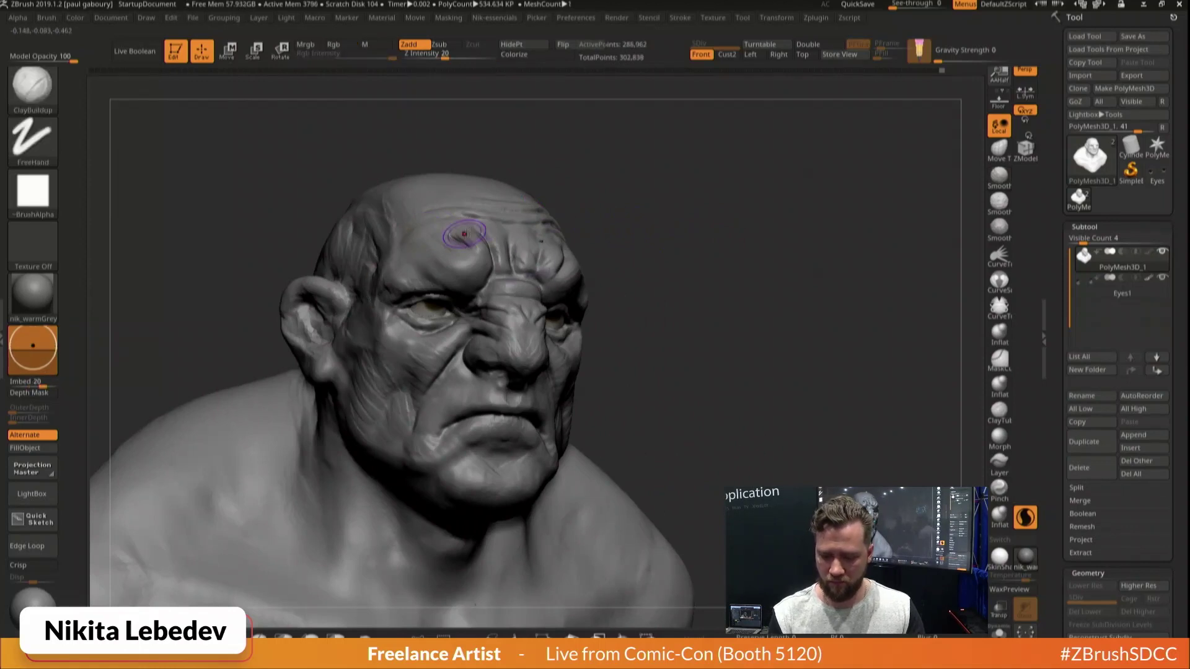
left_click_drag(725, 244, 685, 248, "shift")
left_click_drag(598, 335, 587, 363, "shift")
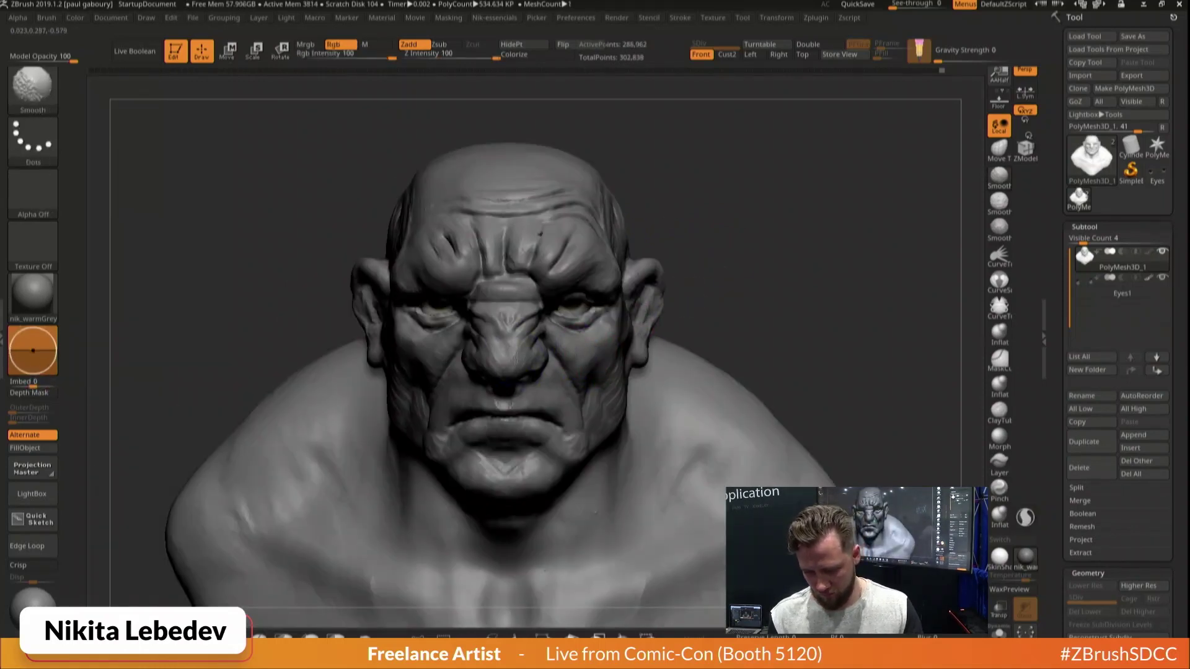
right_click_drag(664, 345, 545, 359)
key("shift")
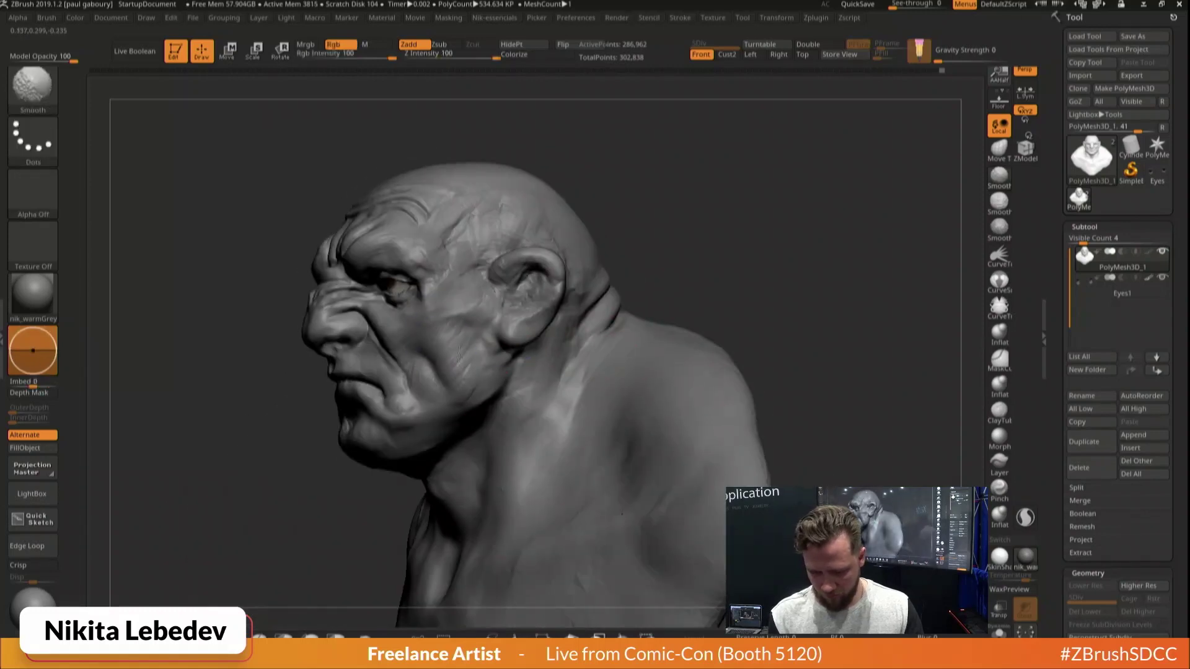
right_click_drag(462, 271, 503, 261)
left_click_drag(349, 287, 320, 303)
key("shift")
mouse_move(457, 303)
right_mouse_down()
mouse_move(526, 302)
mouse_move(415, 315)
right_mouse_up()
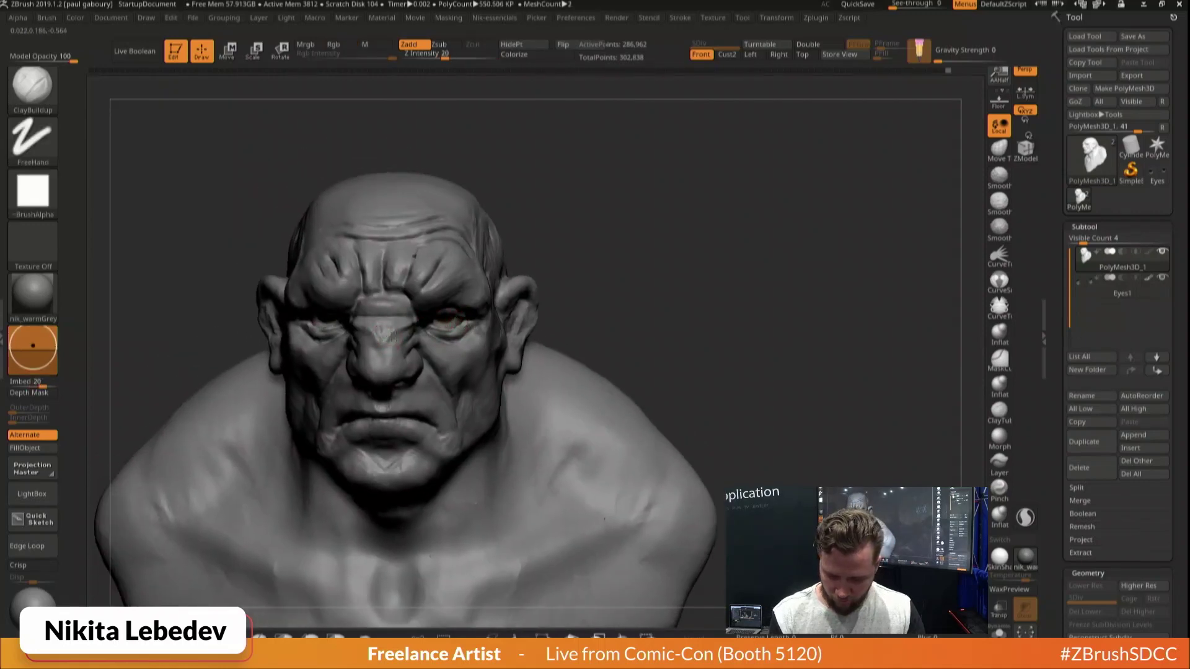
Reshape the upper lip and mouth corners with the Move Topological brush
mouse_move(458, 347)
right_mouse_down()
mouse_move(462, 362)
mouse_move(401, 397)
right_mouse_up()
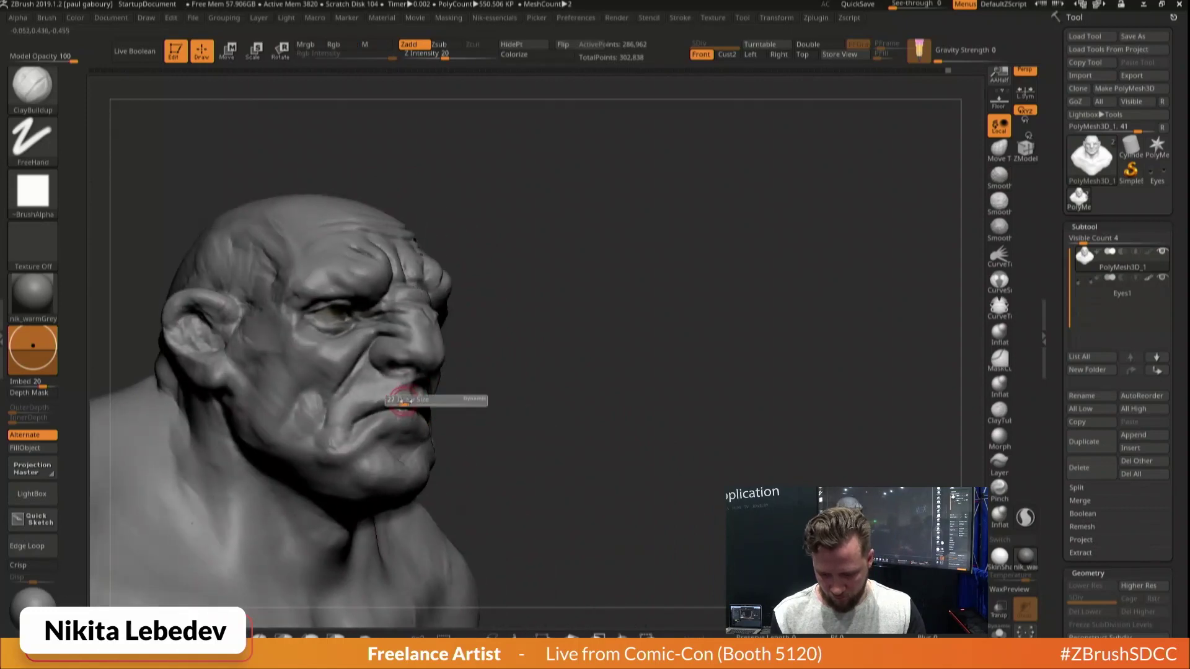
key("shift")
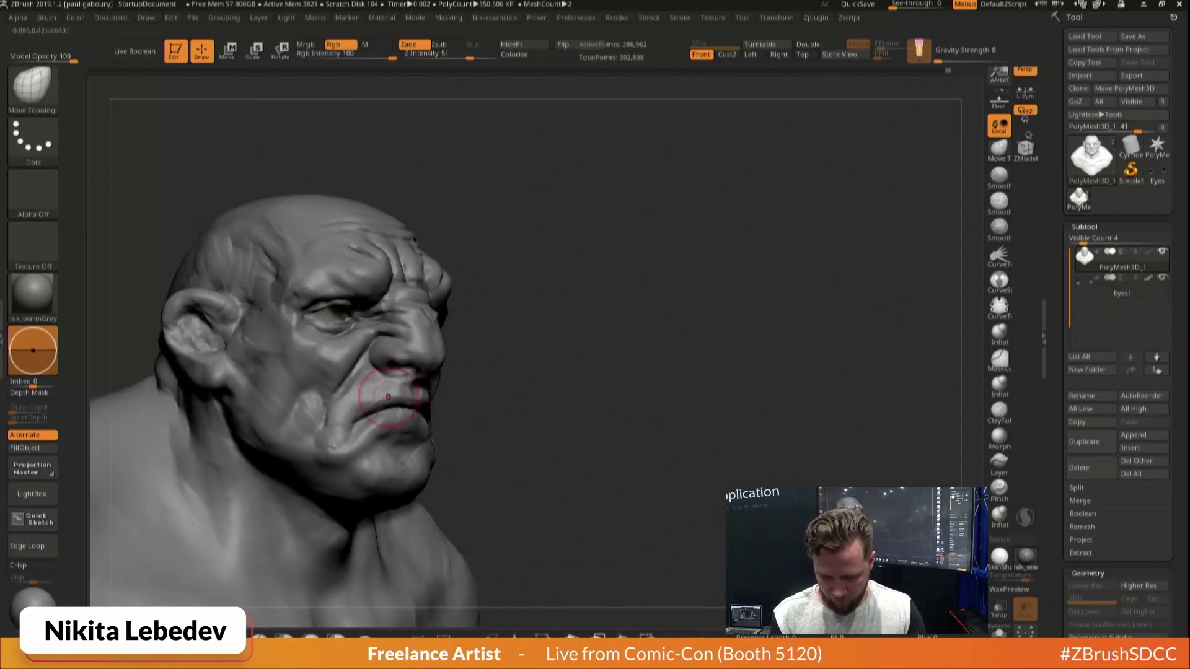
left_click_drag(389, 397, 393, 397)
mouse_move(403, 399)
right_mouse_down()
mouse_move(383, 414)
mouse_move(551, 371)
right_mouse_up()
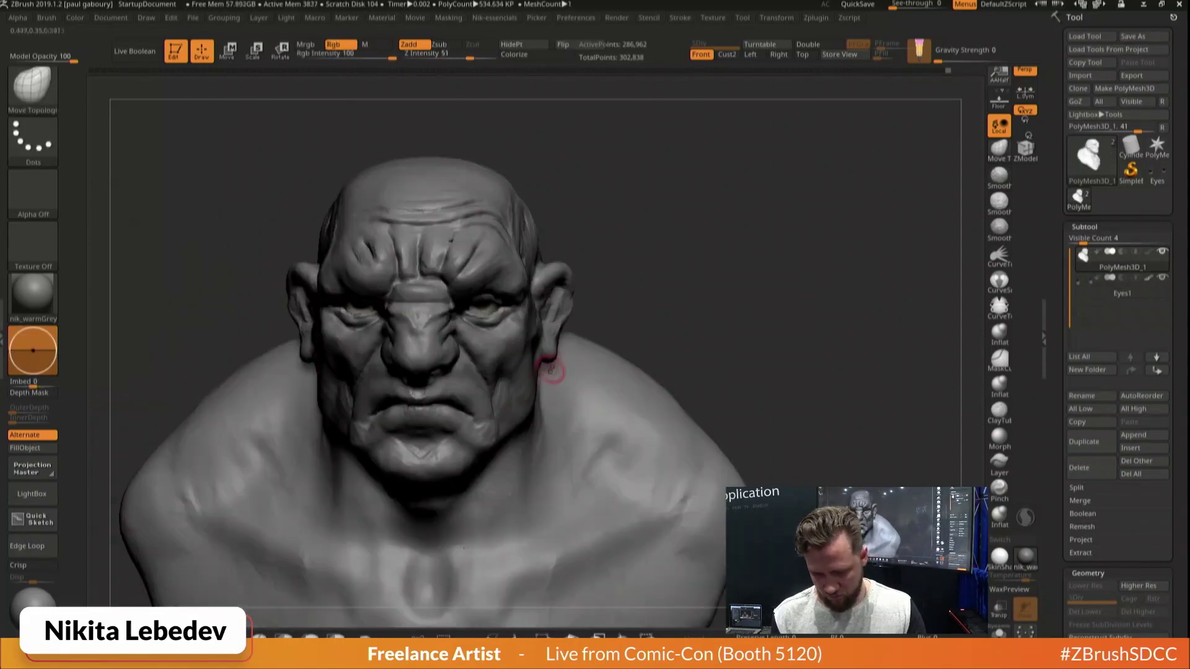
Add volume to the lower lip with the Standard brush and adjust its shape with the Move brush
key("1")
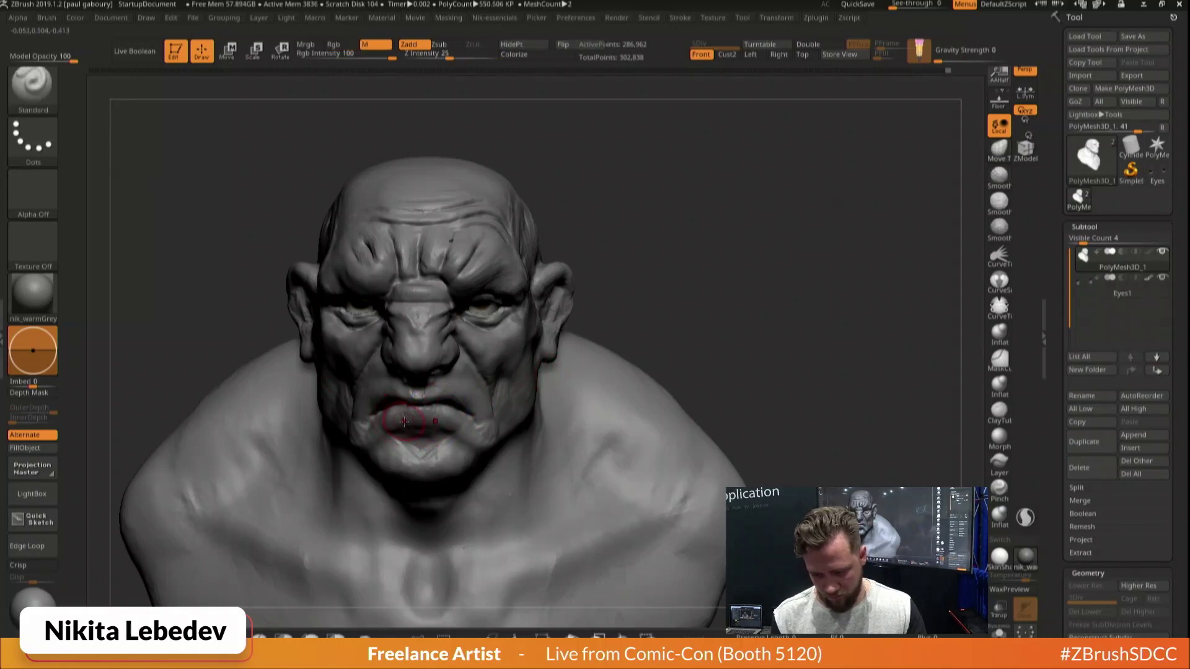
left_click_drag(385, 416, 462, 414)
mouse_move(416, 425)
right_mouse_down()
mouse_move(310, 427)
mouse_move(363, 396)
right_mouse_up()
key("2")
left_click_drag(417, 422, 424, 423)
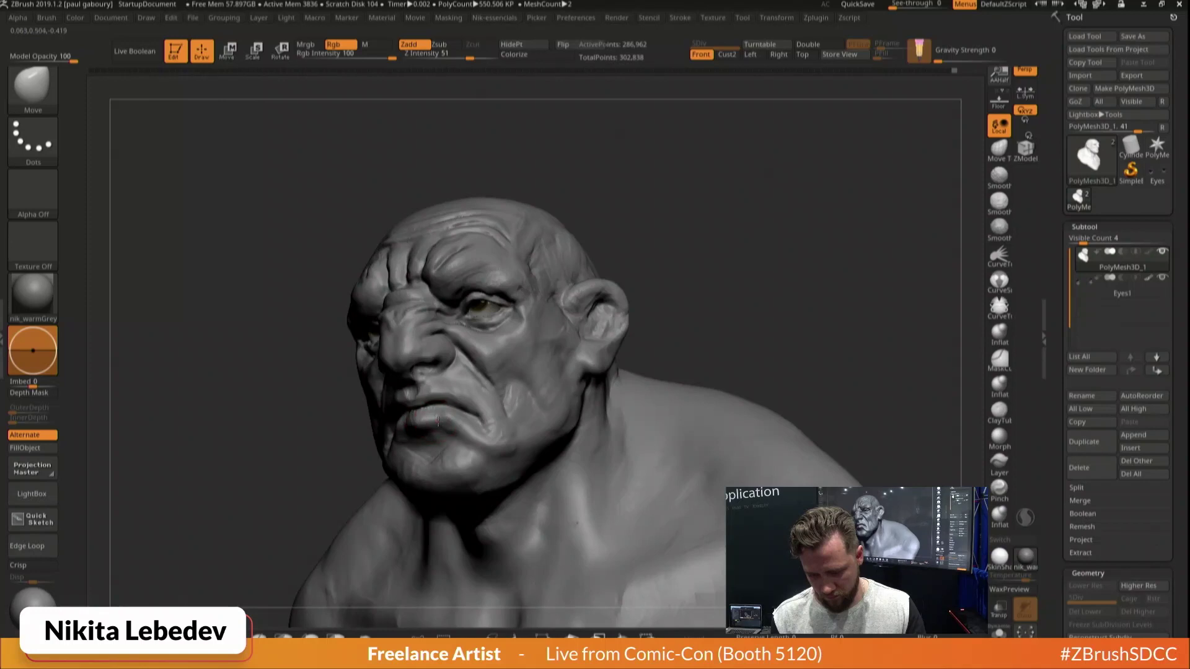
Build up the forms inside the ear with the ClayBuildup brush and smooth them
right_click_drag(510, 403, 478, 403)
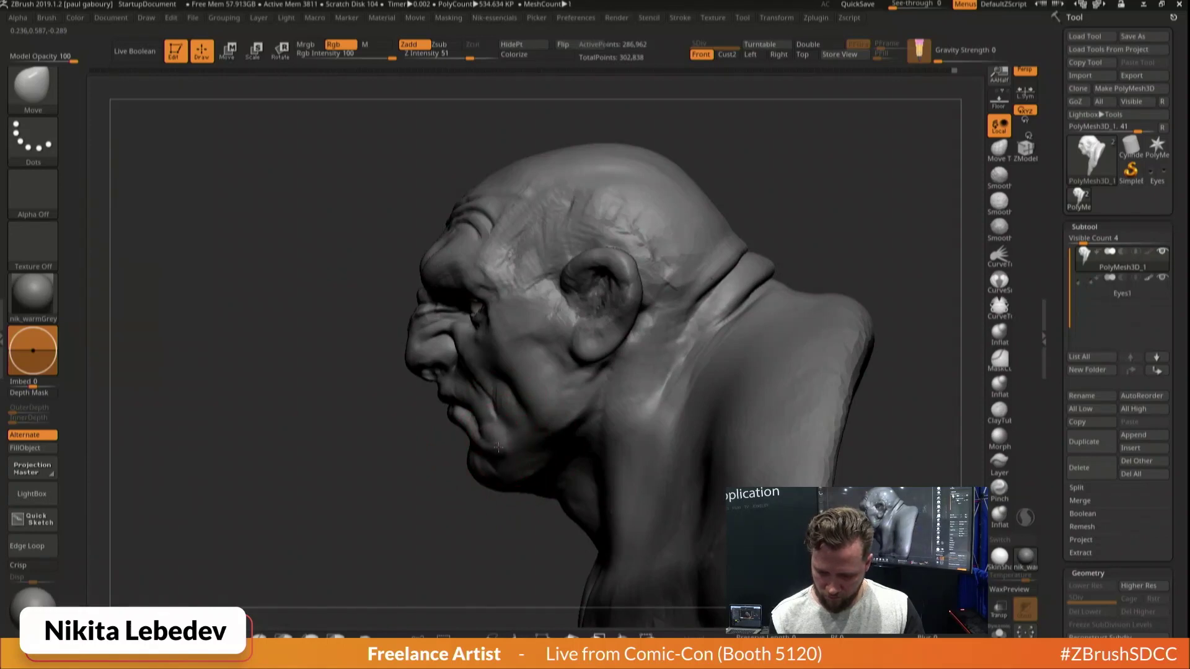
left_click_drag(545, 394, 543, 398)
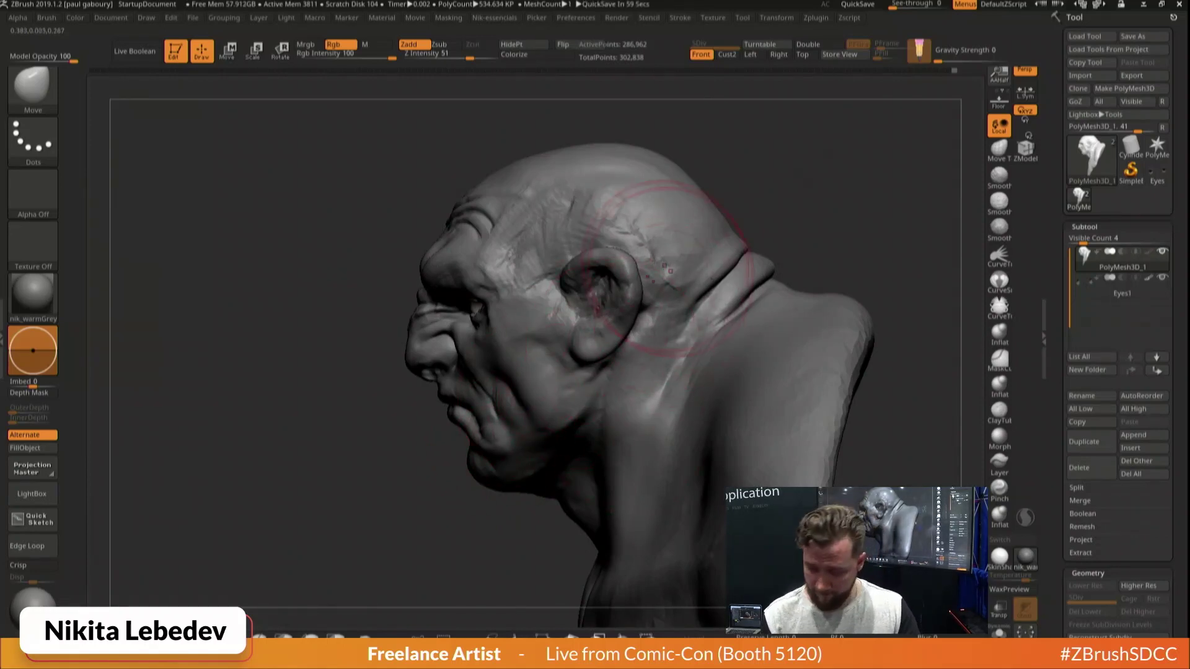
right_click_drag(606, 292, 565, 280)
key("b")
key("c")
key("b")
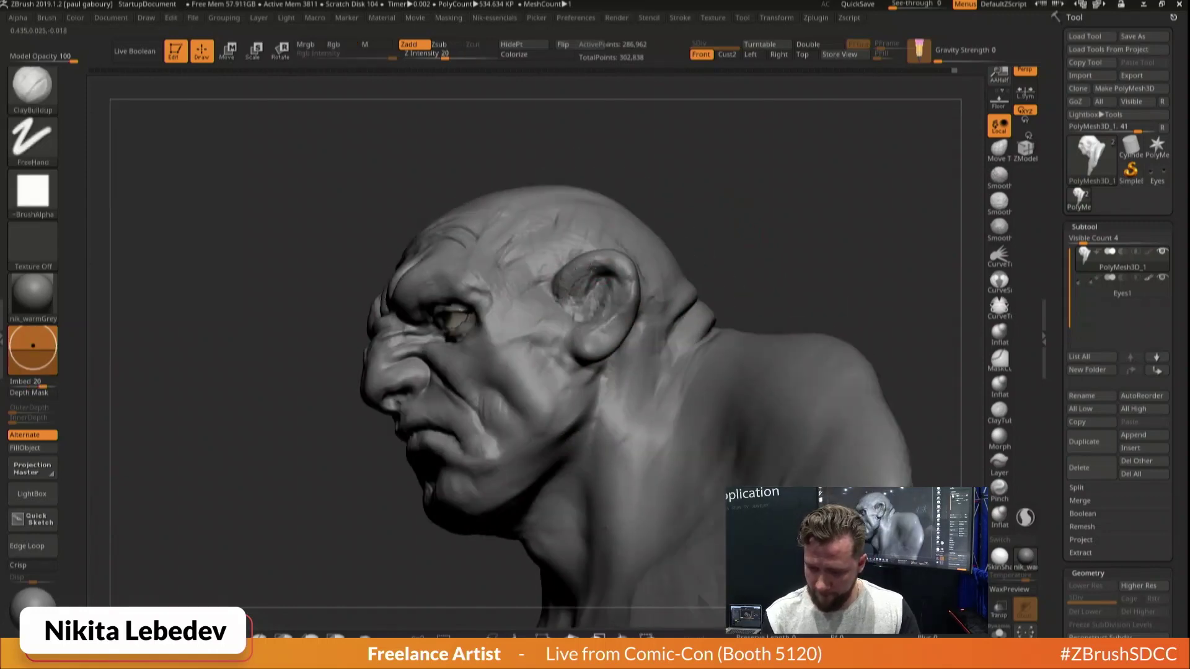
mouse_move(597, 281)
left_mouse_down()
mouse_move(585, 279)
mouse_move(612, 273)
left_mouse_up()
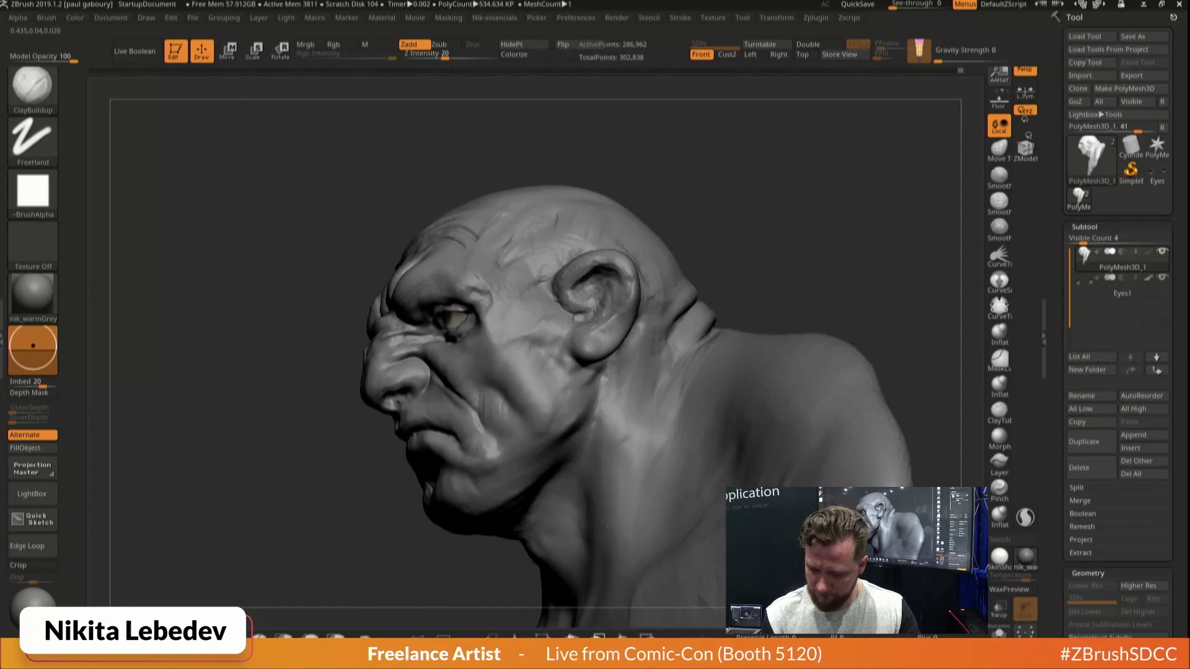
left_click_drag(606, 289, 594, 284, "shift")
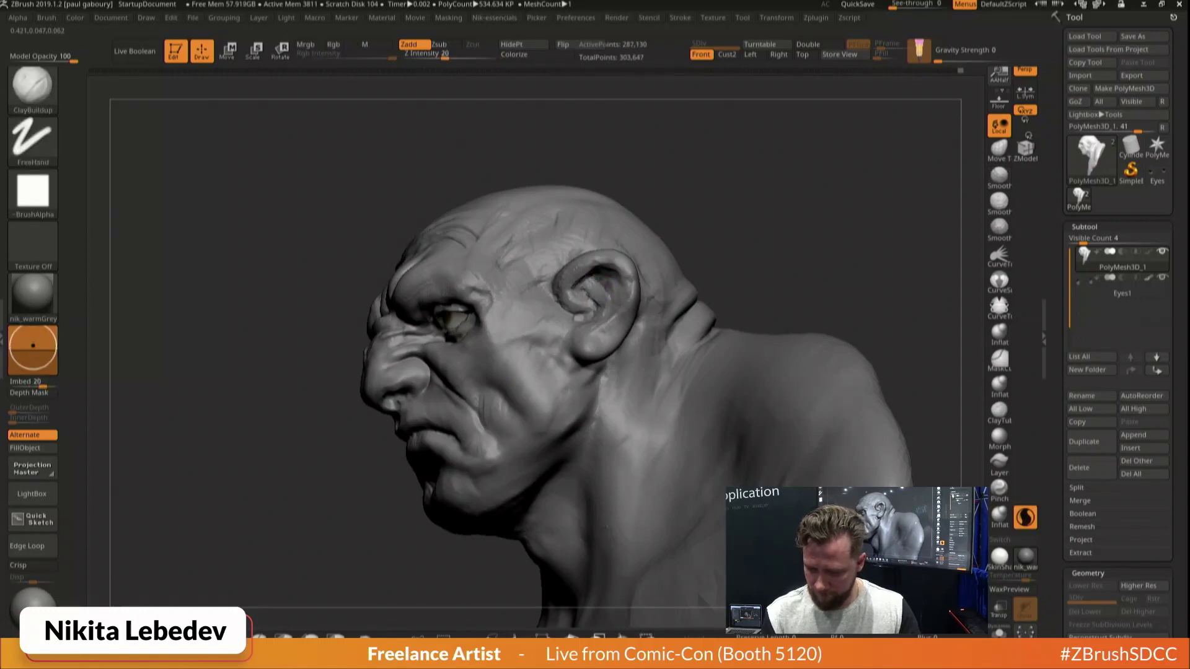
Carve the ear opening deeper with a smaller ClayBuildup brush
mouse_move(604, 302)
right_mouse_down()
mouse_move(644, 347)
mouse_move(579, 316)
right_mouse_up()
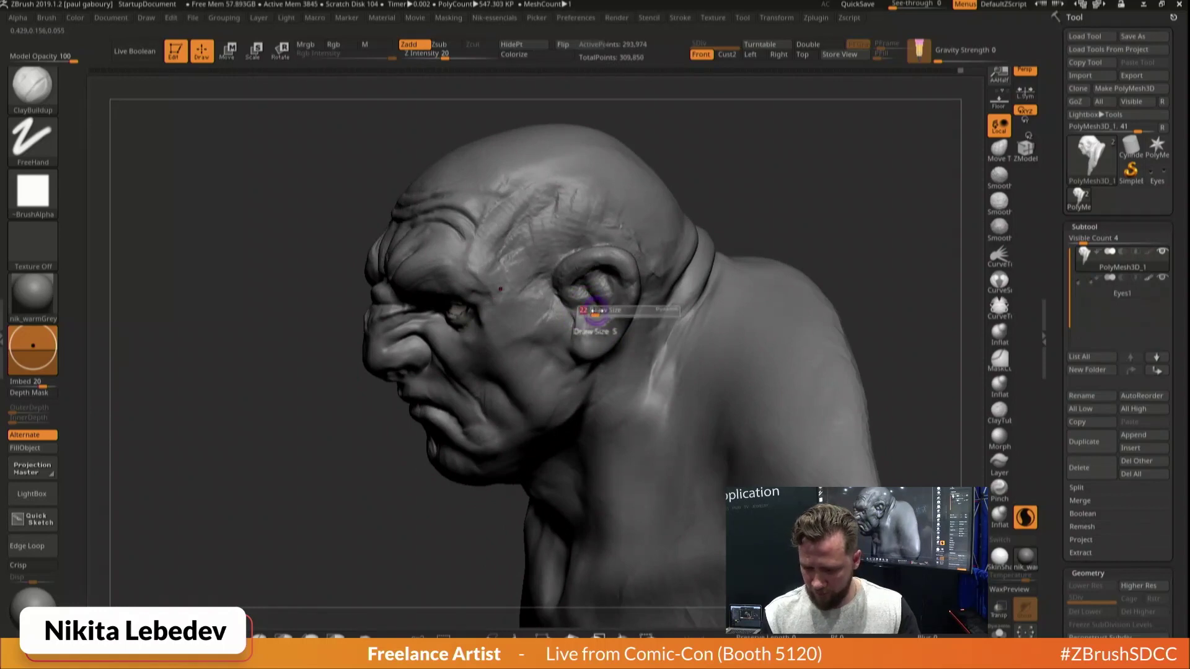
left_click_drag(593, 314, 593, 312, "alt")
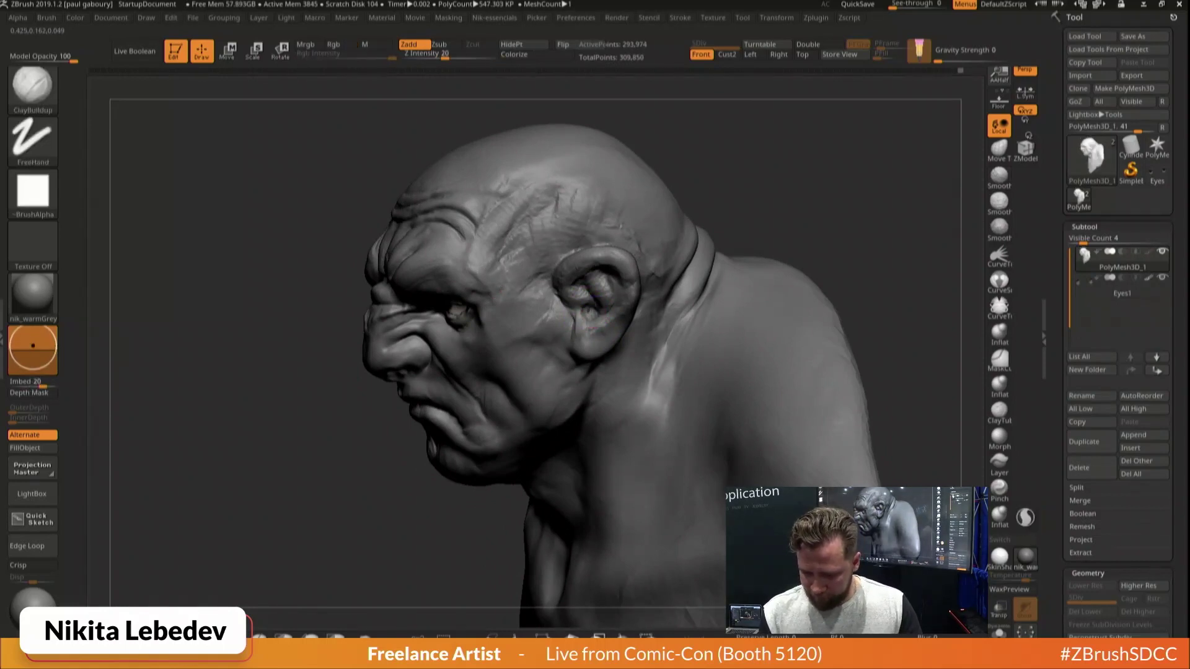
mouse_move(593, 316)
right_mouse_down()
mouse_move(651, 294)
mouse_move(613, 298)
right_mouse_up()
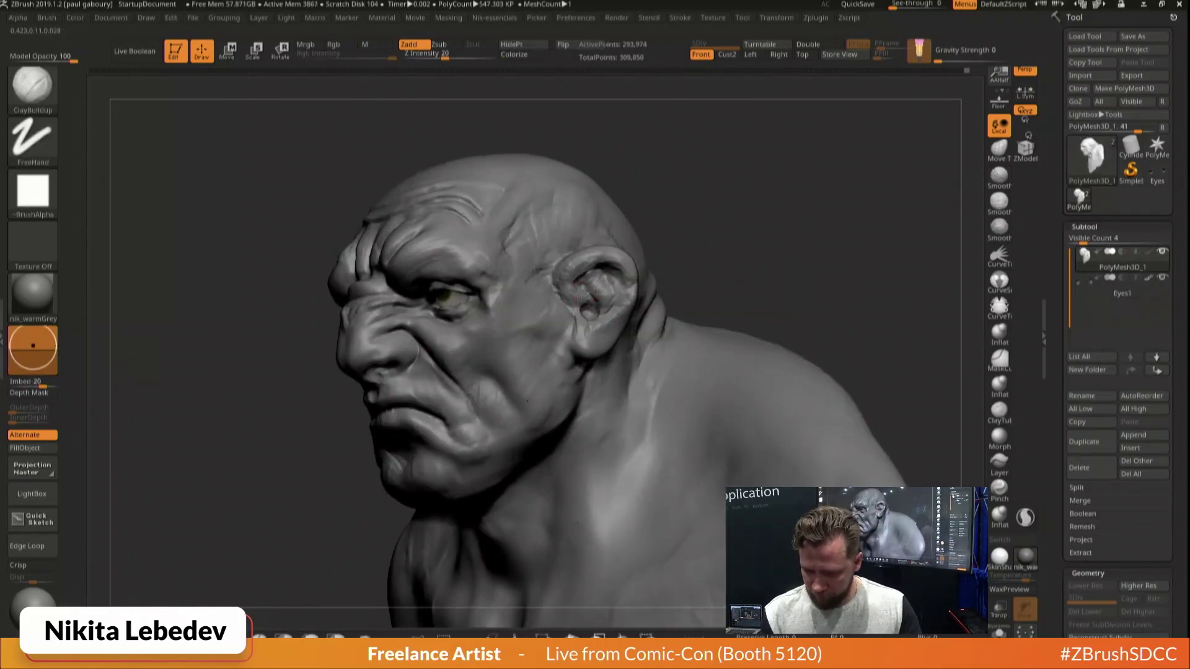
Smooth the temple, the side of the skull and the area behind the ear with the Smooth brush
key("shift")
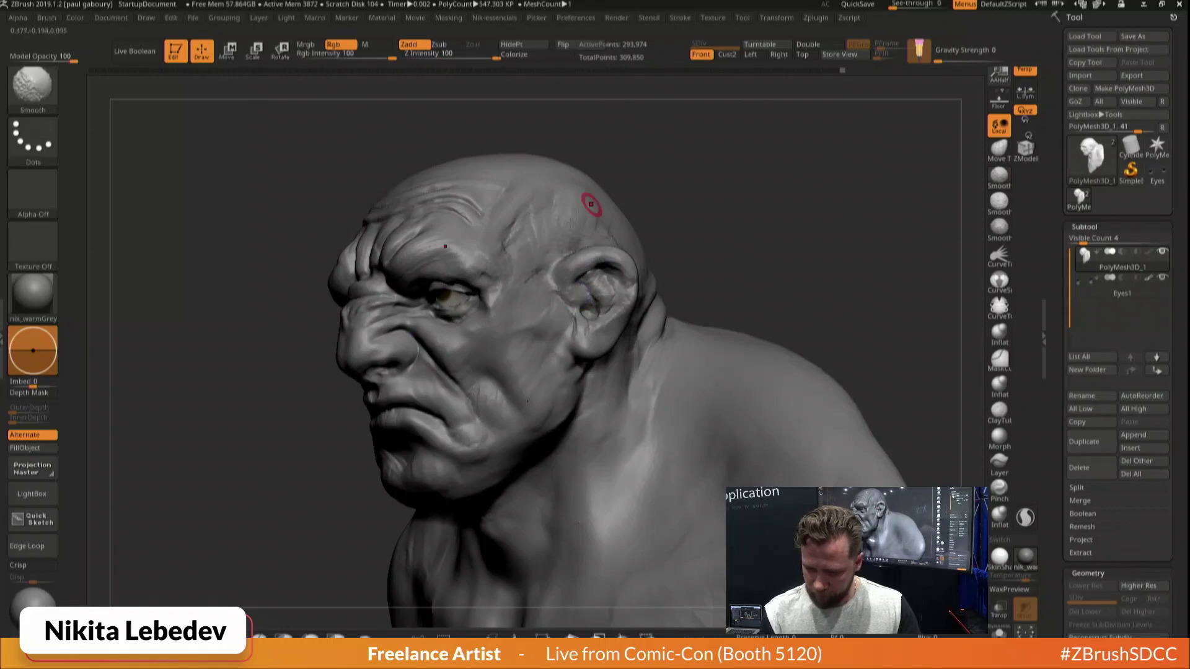
left_click_drag(591, 204, 568, 247, "shift")
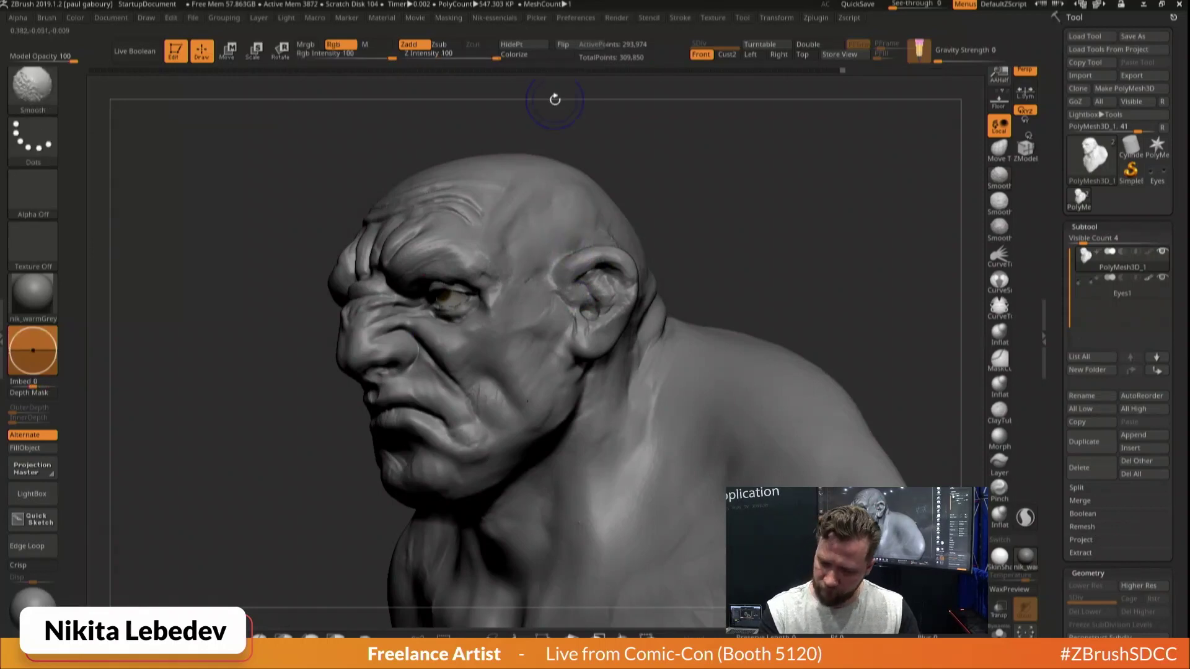
right_click_drag(797, 181, 720, 188)
mouse_move(656, 247)
left_mouse_down("shift")
mouse_move(640, 253)
mouse_move(637, 273)
left_mouse_up("shift")
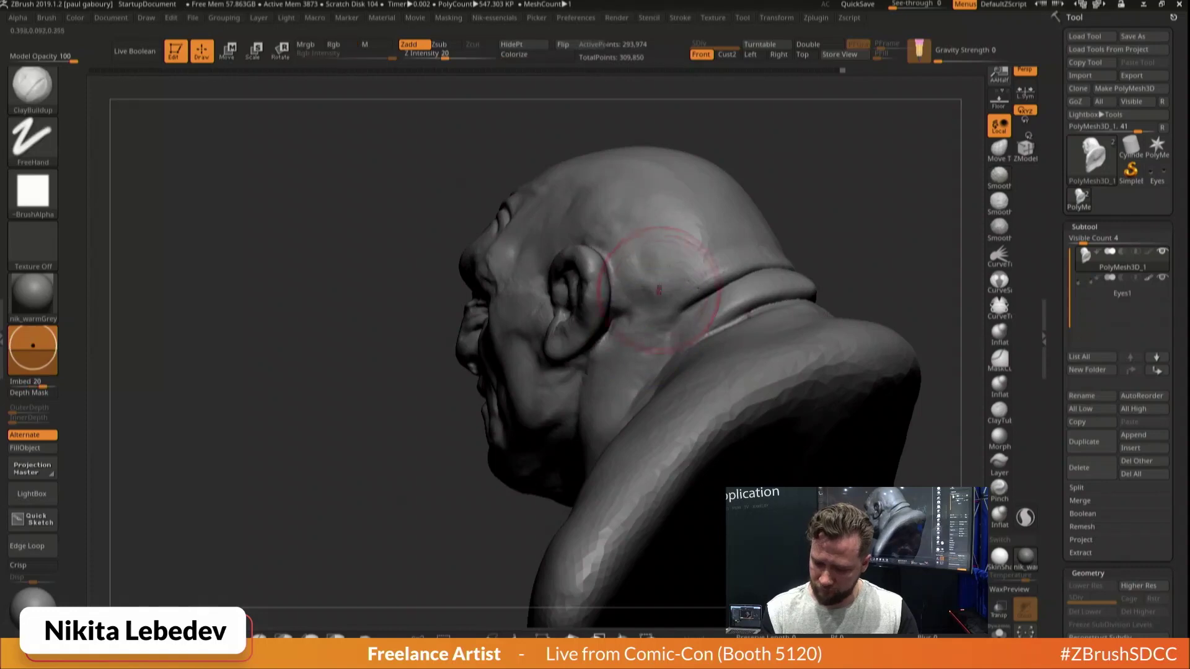
Add volume to the skull just behind the ear with the Standard brush
mouse_move(658, 290)
right_mouse_down()
mouse_move(659, 239)
mouse_move(627, 252)
mouse_move(619, 291)
right_mouse_up()
key("b")
key("s")
key("t")
left_click_drag(623, 243, 634, 307)
mouse_move(635, 298)
right_mouse_down()
mouse_move(638, 237)
mouse_move(619, 265)
mouse_move(619, 324)
mouse_move(632, 321)
right_mouse_up()
Sharpen the crease where the back of the ear meets the head with the DamStandard brush
key("b")
key("d")
key("s")
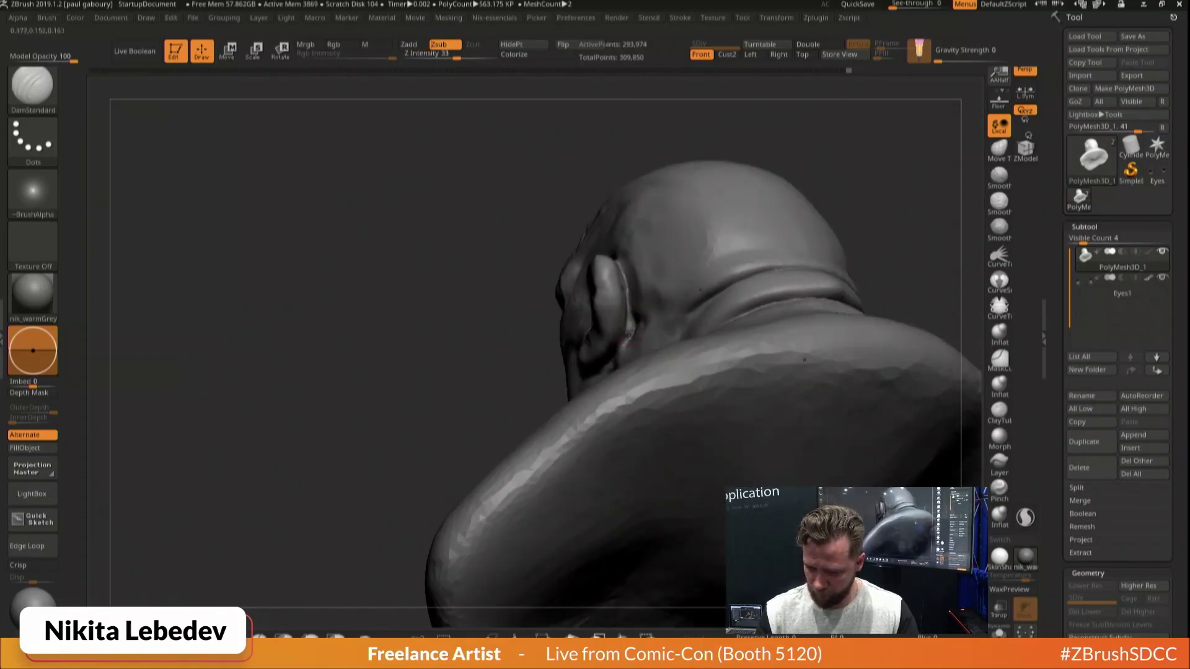
key("shift")
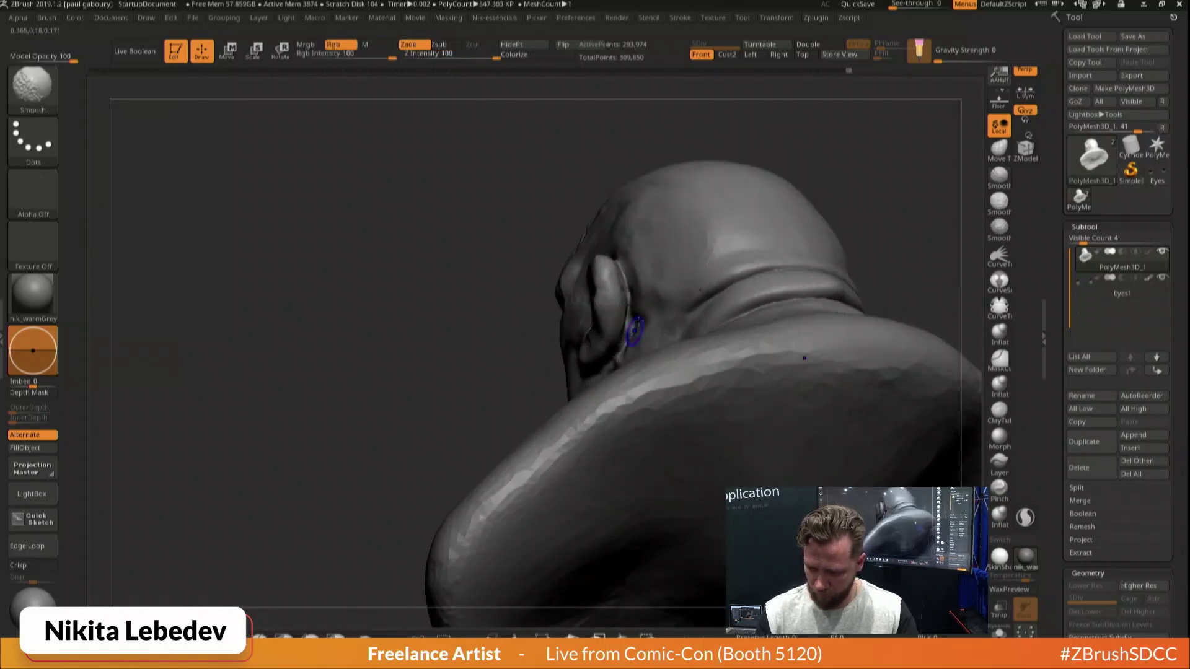
right_click_drag(633, 328, 638, 346)
Build up the jaw and neck below the earlobe with ClayBuildup and smooth the cheek in front of the ear
key("b")
key("c")
key("b")
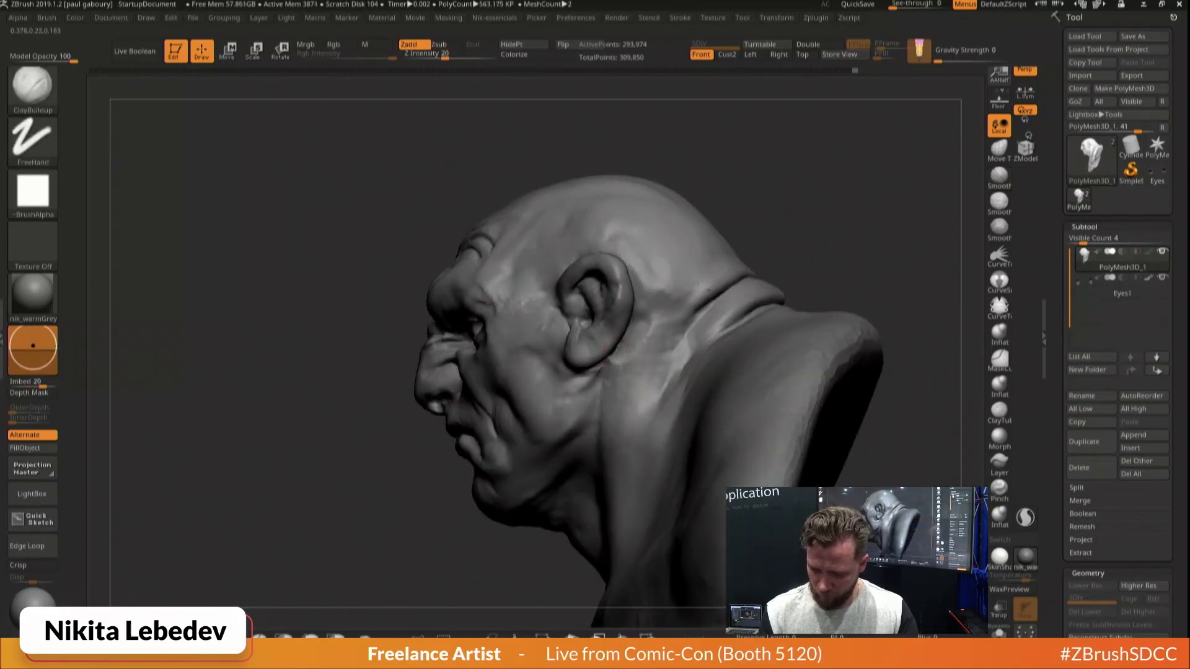
left_click_drag(582, 387, 596, 374)
mouse_move(612, 389)
right_mouse_down()
mouse_move(664, 337)
mouse_move(617, 386)
right_mouse_up()
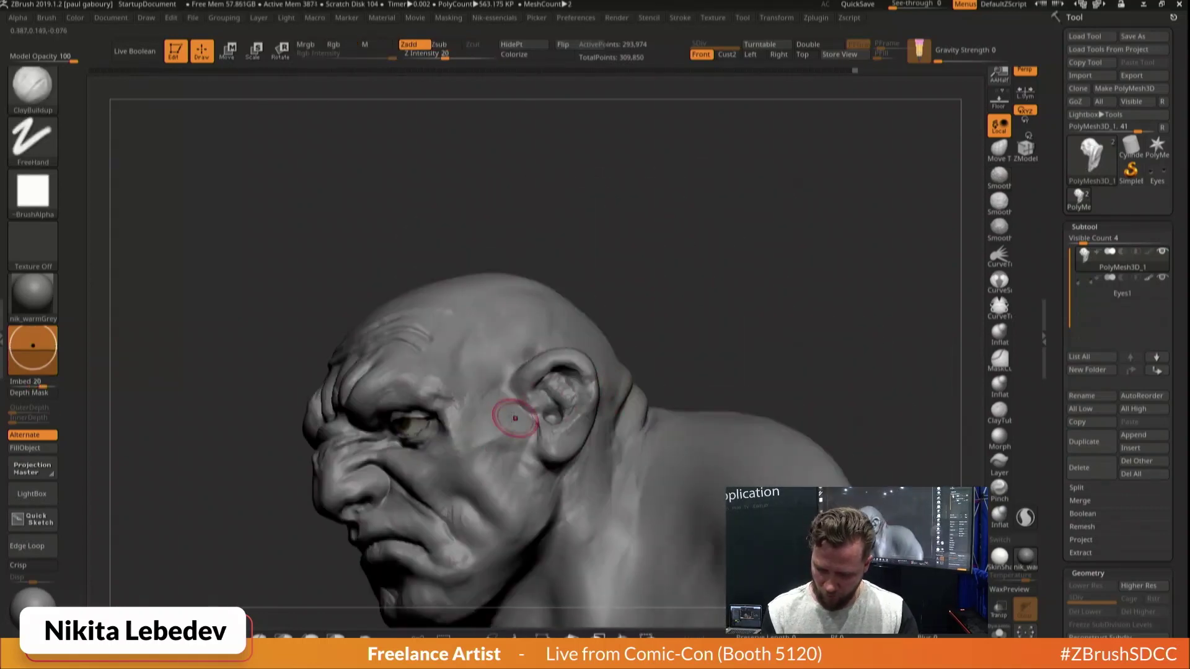
left_click_drag(518, 417, 505, 419, "shift")
right_click_drag(504, 419, 519, 384)
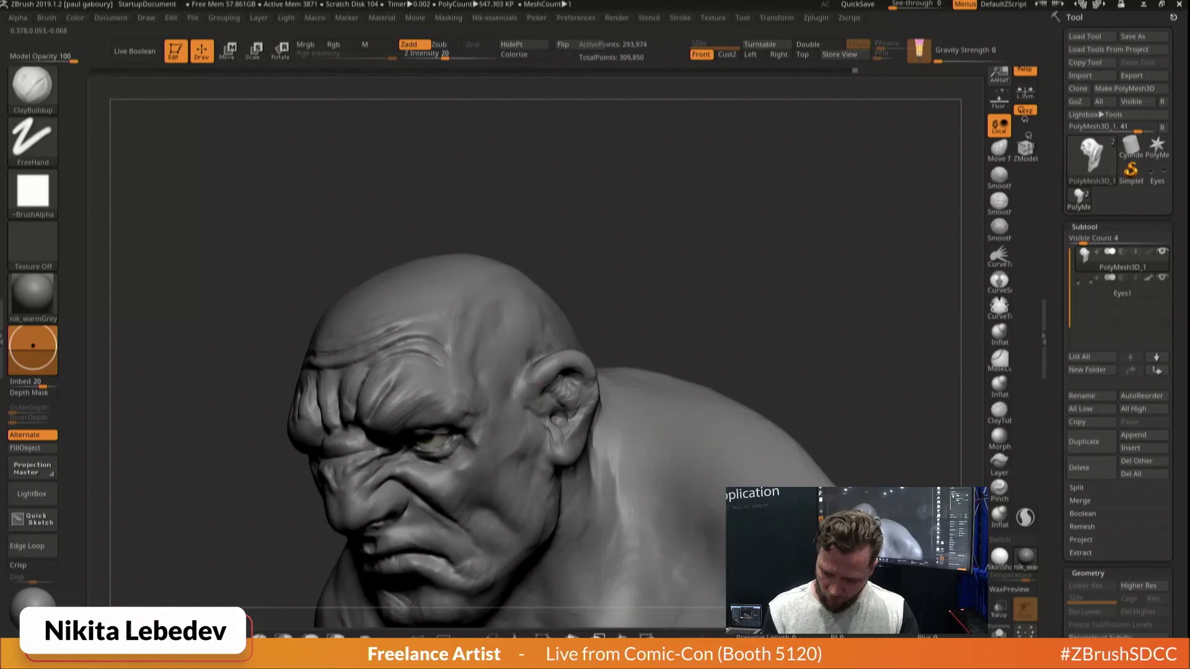
Cut skin creases in front of the ear with the DamStandard brush
key("b")
key("d")
key("s")
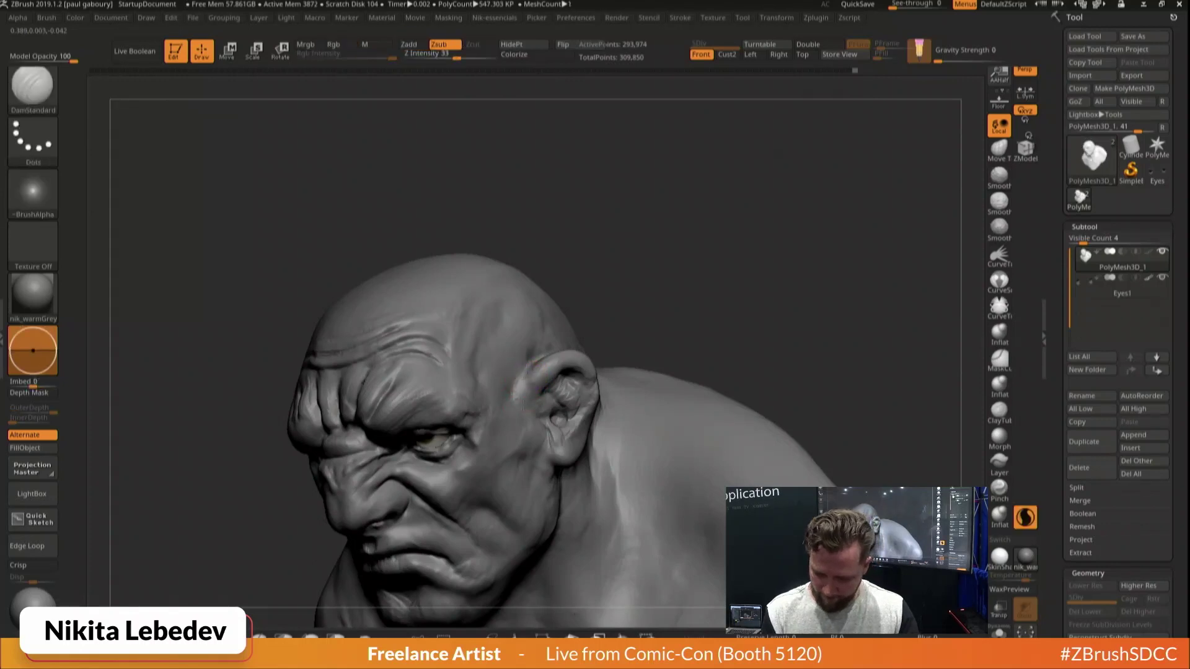
left_click_drag(516, 410, 520, 407)
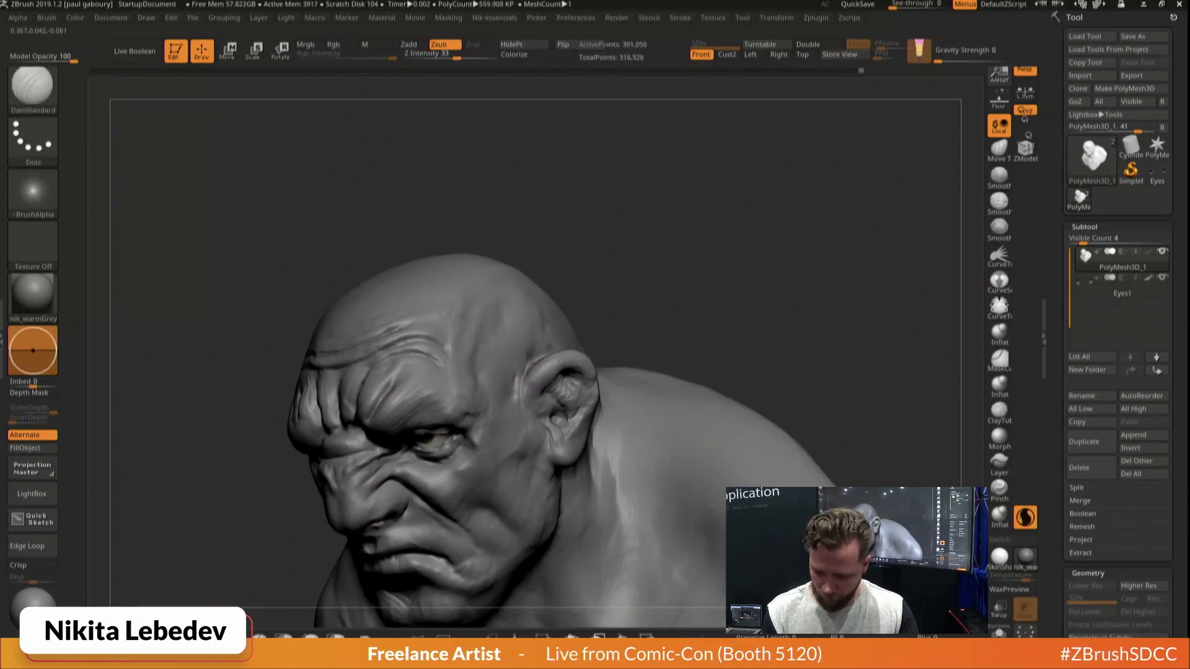
Raise the skin folds between the creases in front of the ear with the Standard brush
key("b")
key("s")
key("t")
left_click_drag(525, 369, 520, 408)
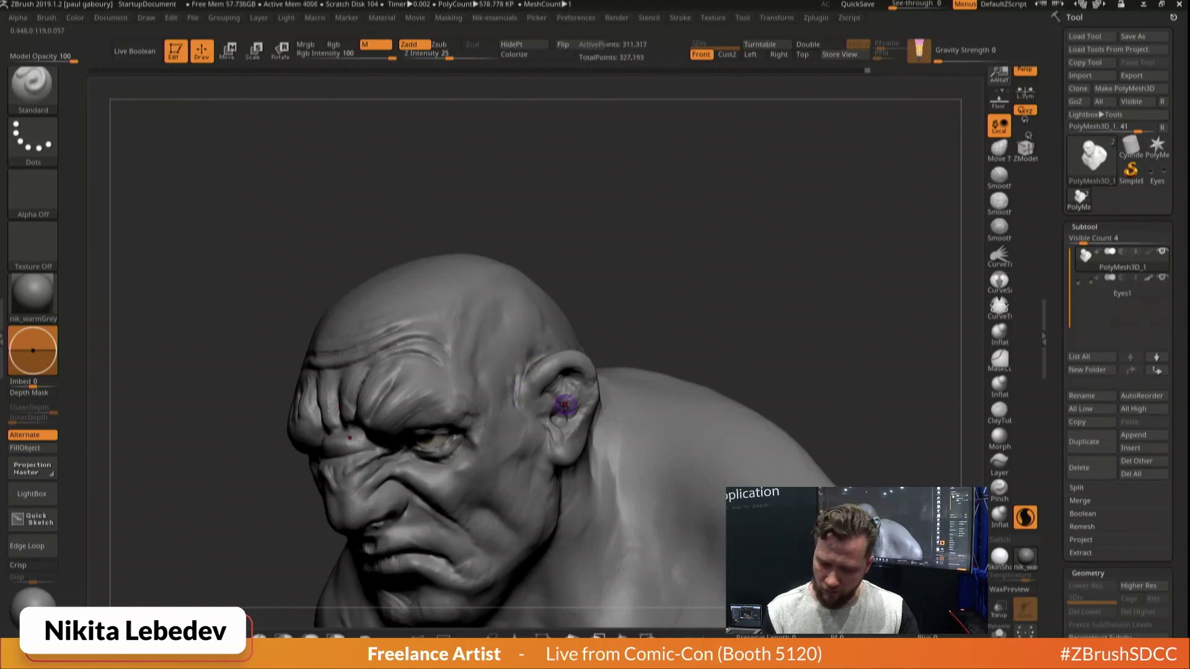
left_click_drag(688, 344, 629, 358)
mouse_move(716, 314)
left_mouse_down()
mouse_move(647, 258)
mouse_move(584, 177)
left_mouse_up()
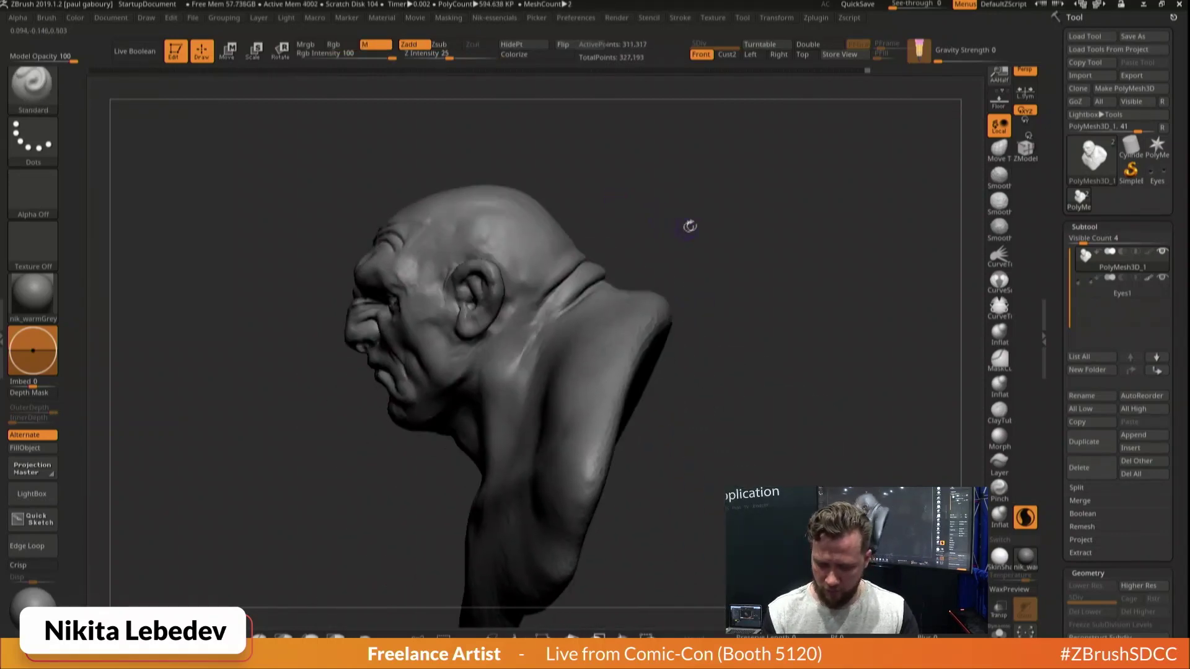
Smooth the back of the neck and deepen the neck roll crease with the DamStandard brush
mouse_move(690, 225)
left_mouse_down("alt")
mouse_move(723, 217)
mouse_move(712, 191)
mouse_move(706, 224)
left_mouse_up("alt")
mouse_move(564, 273)
left_mouse_down("shift")
mouse_move(508, 303)
mouse_move(553, 324)
mouse_move(616, 295)
left_mouse_up("shift")
key("b")
key("d")
key("s")
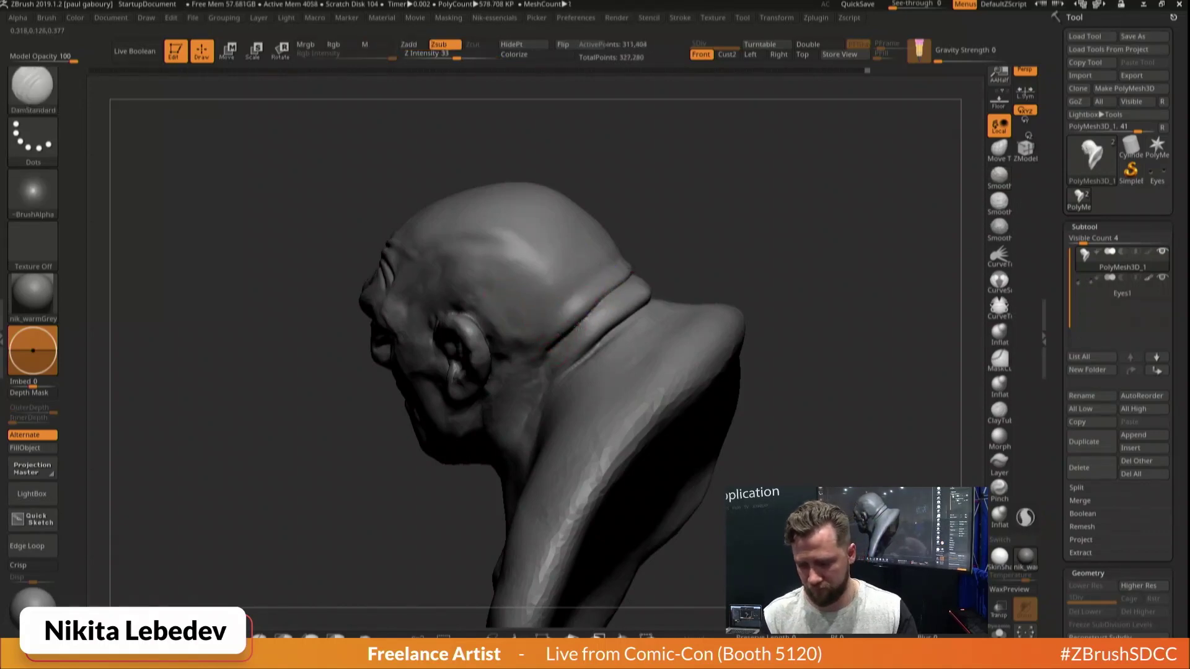
right_click_drag(598, 300, 608, 292)
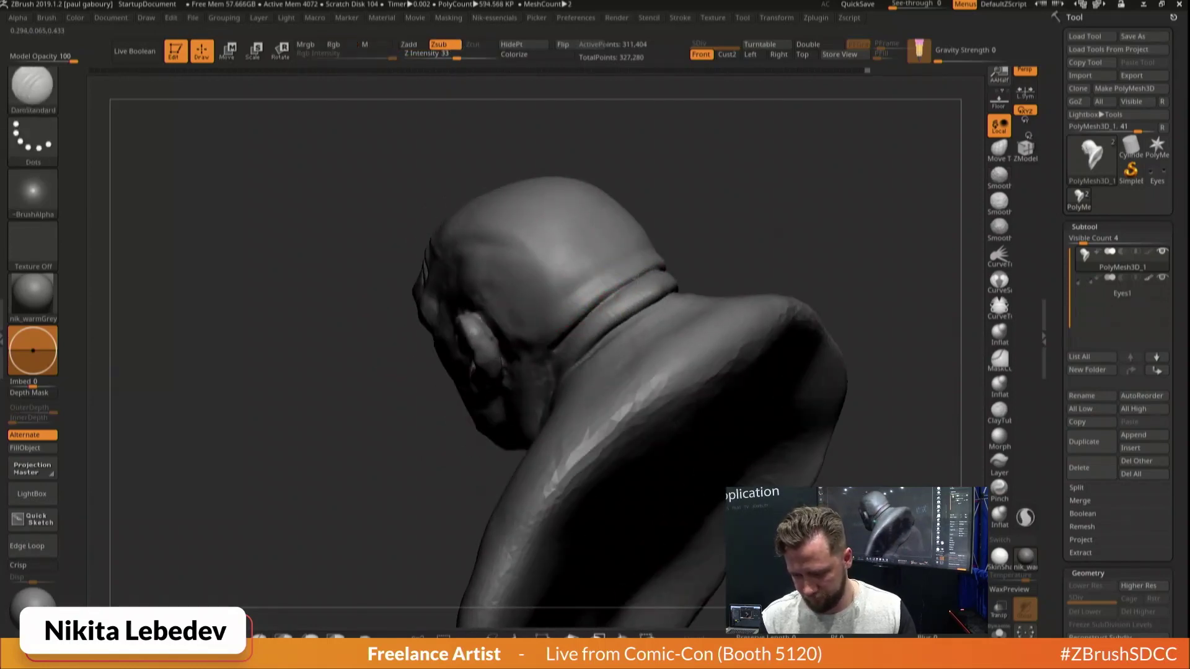
Raise the skin above the neck roll at the base of the skull with the Standard brush
key("b")
key("s")
key("t")
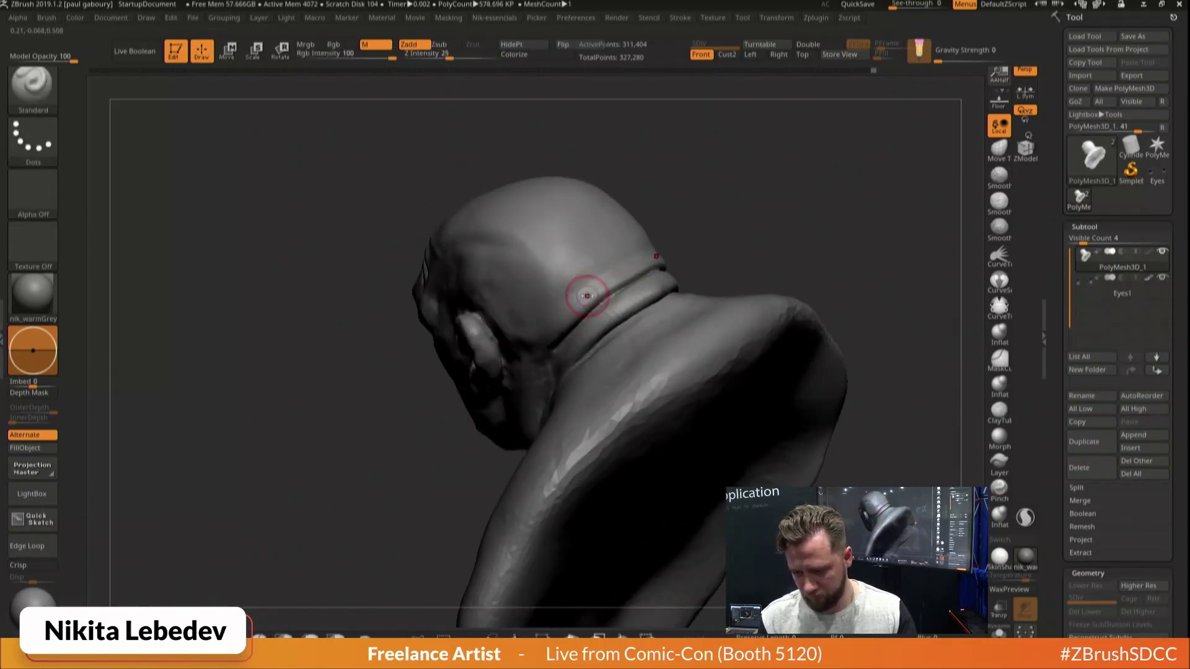
mouse_move(561, 317)
right_mouse_down()
mouse_move(589, 270)
mouse_move(664, 224)
mouse_move(602, 276)
right_mouse_up()
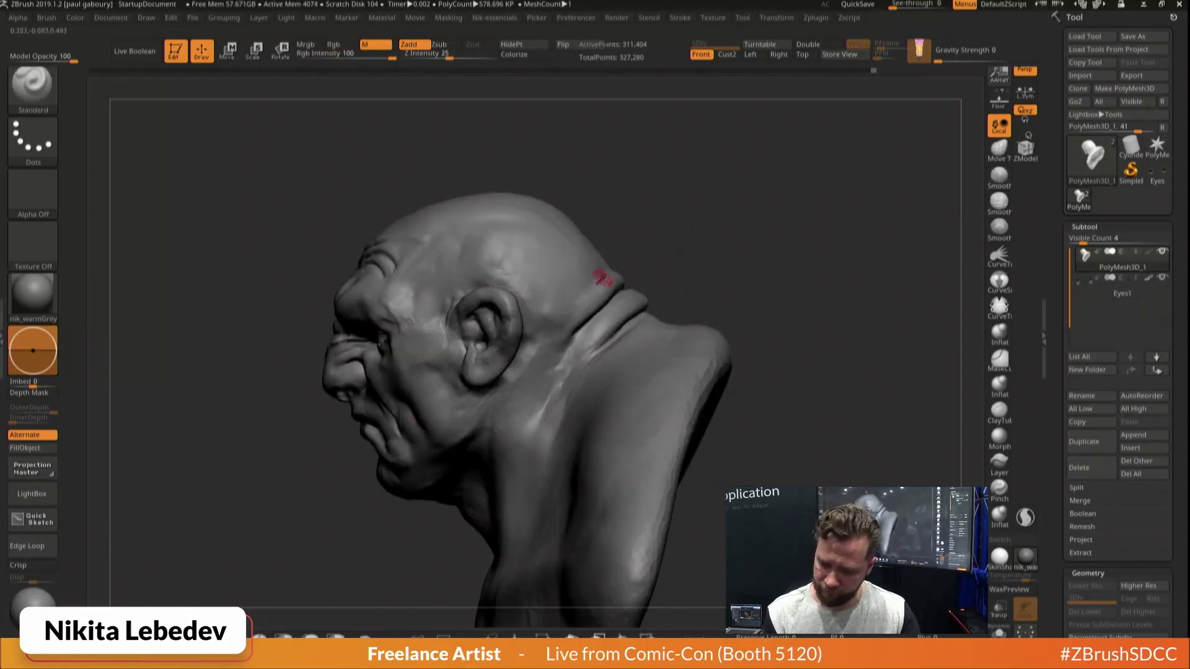
Cut another crease above the neck roll at the base of the skull with the DamStandard brush
key("b")
key("d")
key("s")
key("s")
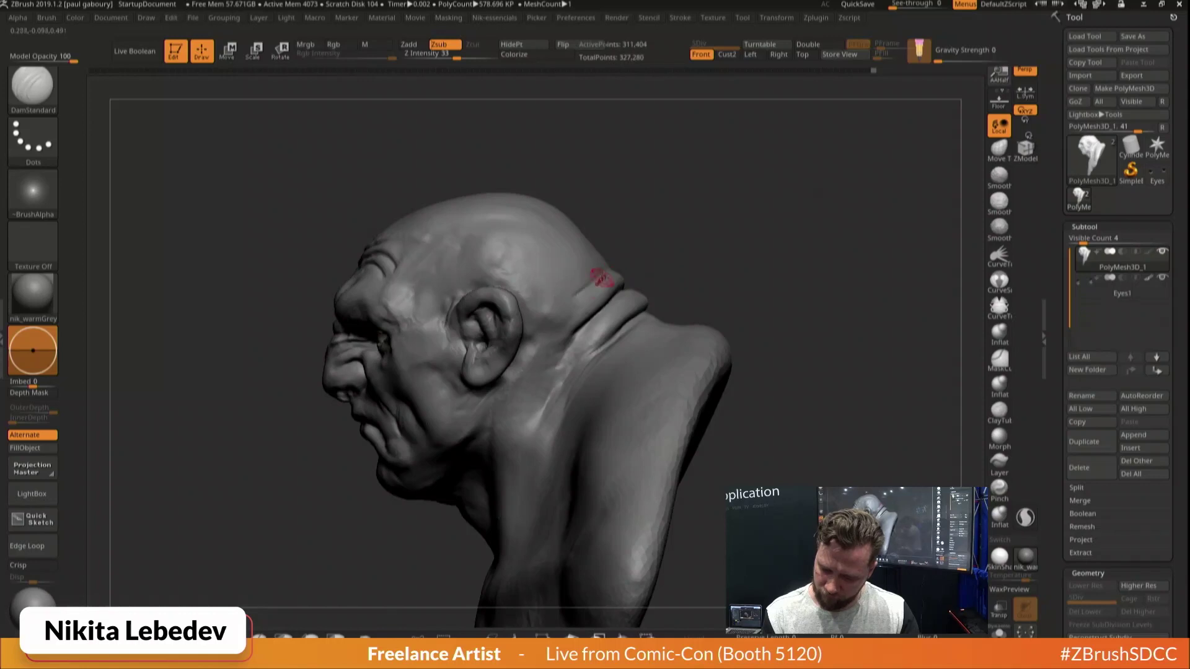
right_click_drag(580, 292, 582, 290)
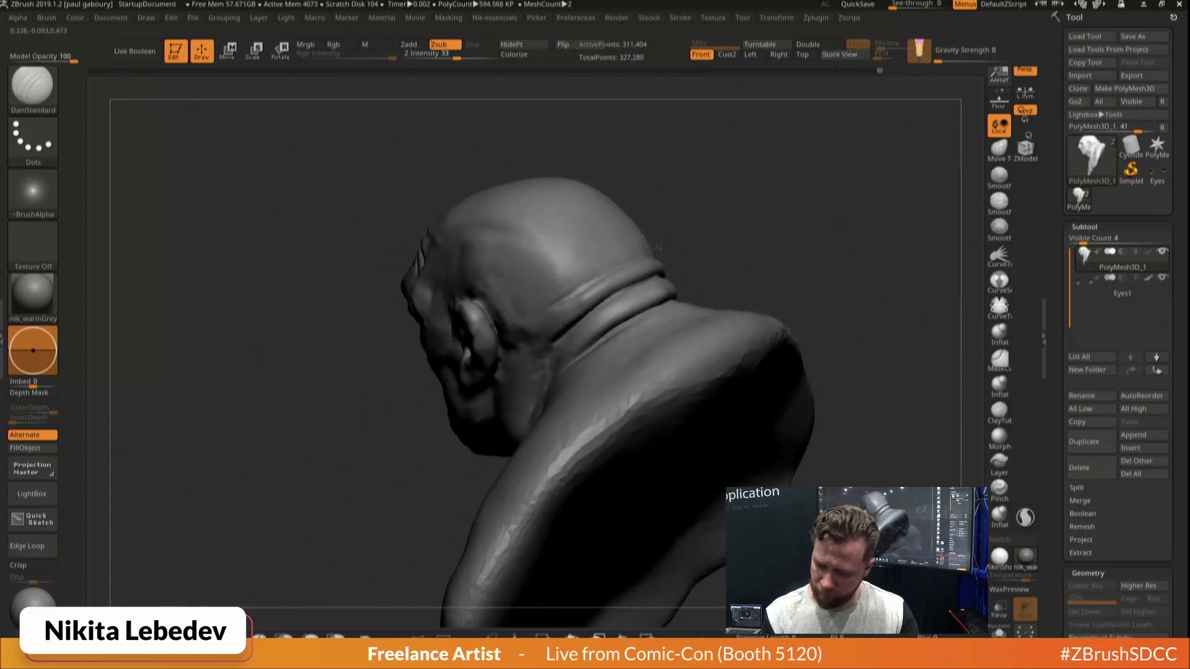
Add volume above the upper neck crease with the Standard brush and return to the front view of the bust
key("b")
key("s")
key("t")
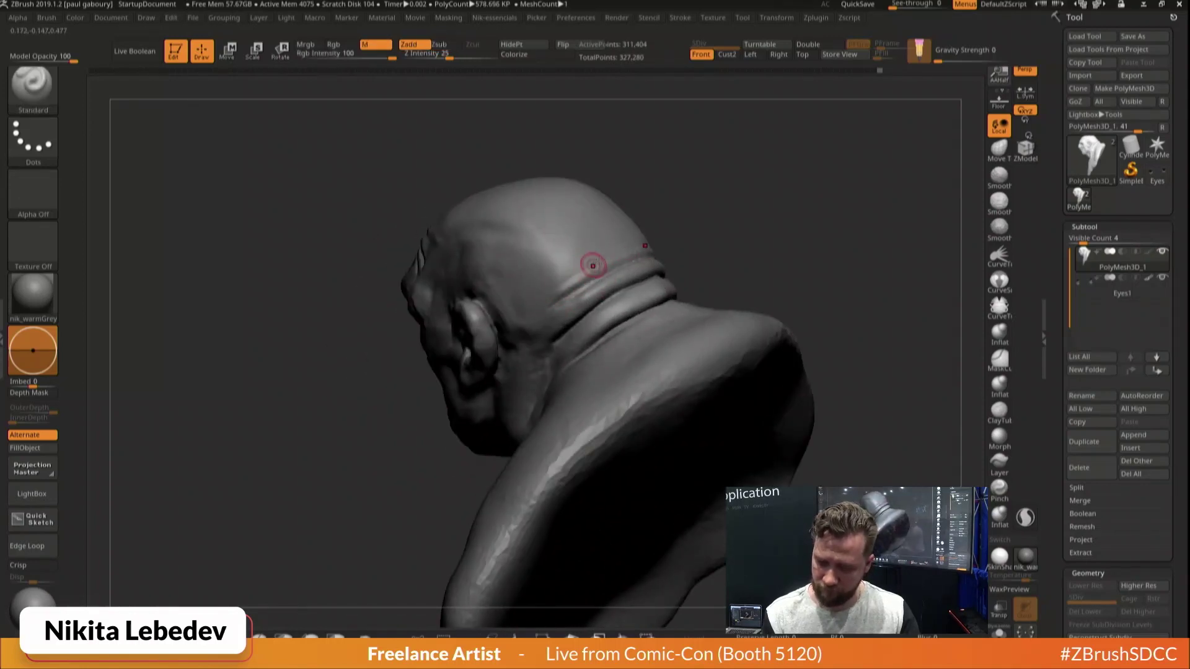
right_click_drag(590, 266, 713, 235)
mouse_move(787, 288)
right_mouse_down()
mouse_move(810, 309)
mouse_move(852, 271)
mouse_move(768, 223)
mouse_move(763, 262)
mouse_move(827, 238)
mouse_move(818, 282)
right_mouse_up()
mouse_move(782, 404)
right_mouse_down("shift")
mouse_move(843, 395)
mouse_move(838, 333)
right_mouse_up("shift")
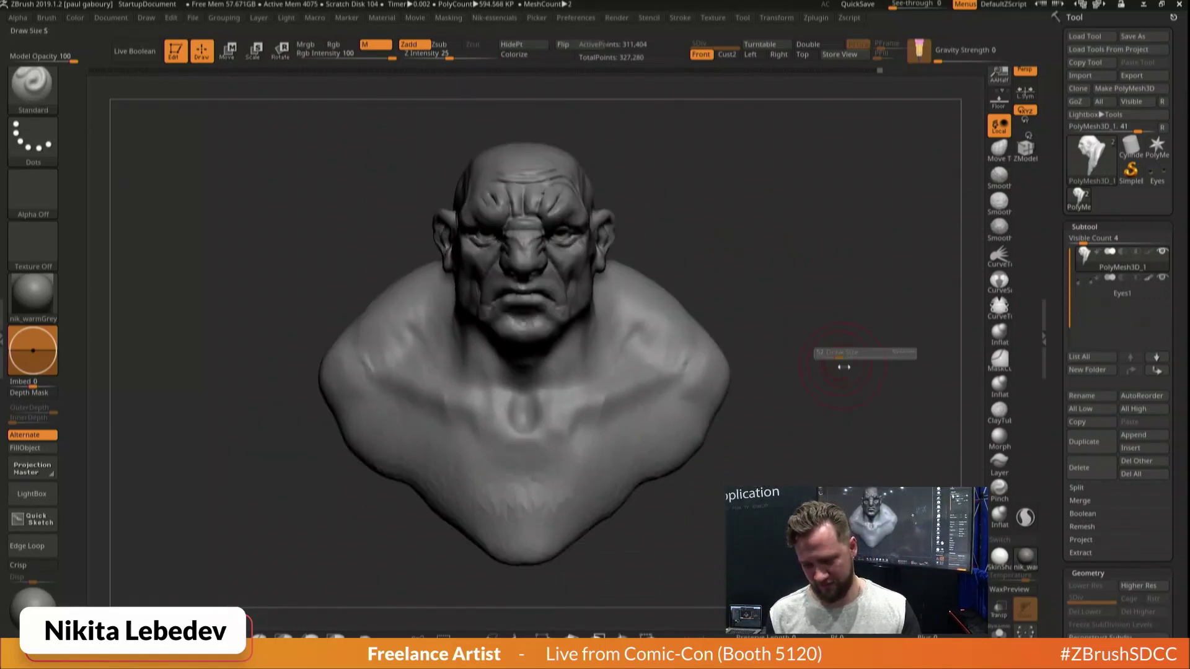
Smooth the lower edge of the bust from the shoulders to the pointed chest tip
mouse_move(669, 434)
left_mouse_down("shift")
mouse_move(632, 488)
mouse_move(604, 489)
mouse_move(533, 546)
left_mouse_up("shift")
key("backslash")
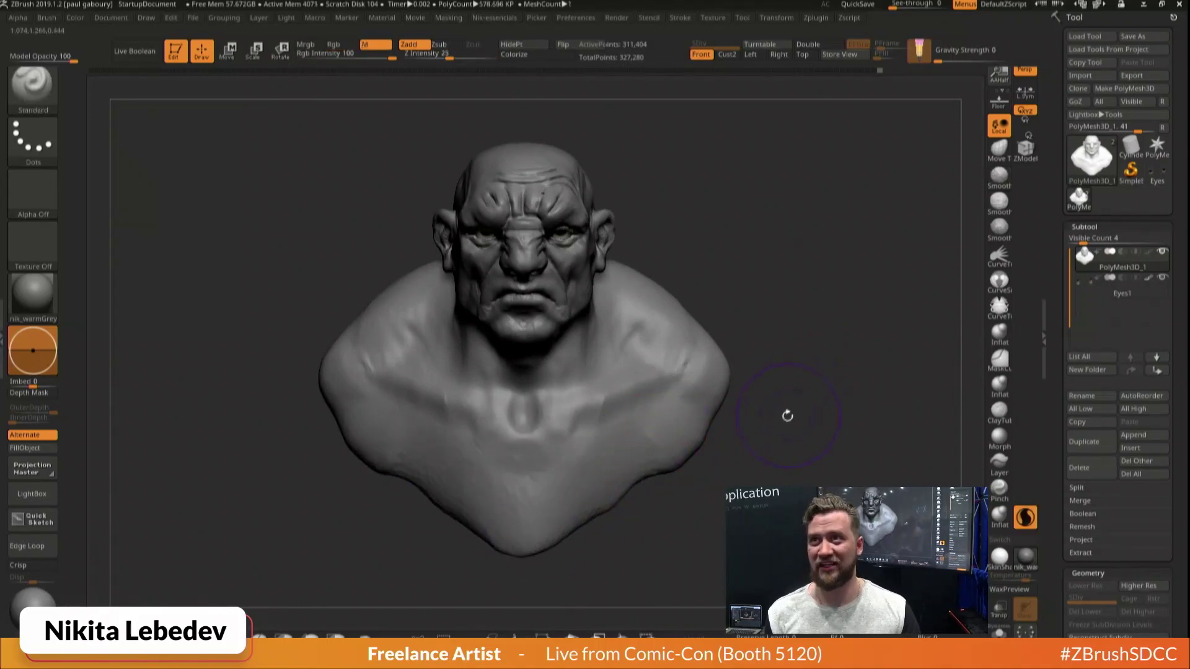
mouse_move(716, 454)
left_mouse_down("shift")
mouse_move(654, 474)
mouse_move(541, 543)
left_mouse_up("shift")
key("backslash")
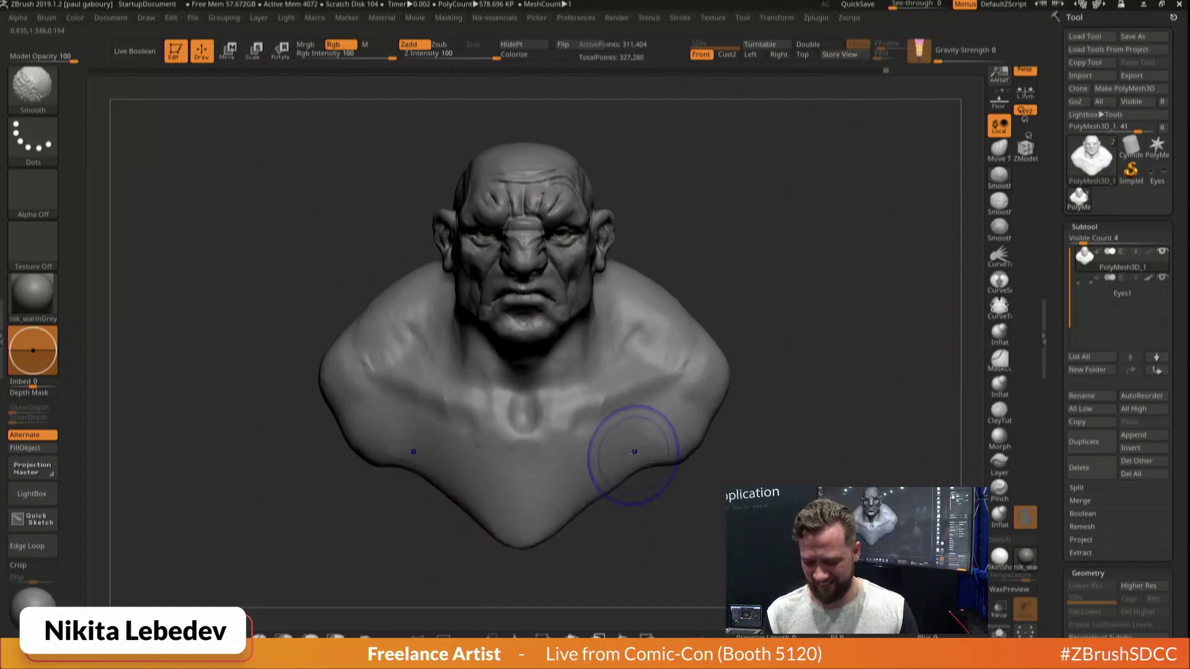
left_click_drag(509, 538, 537, 540, "shift")
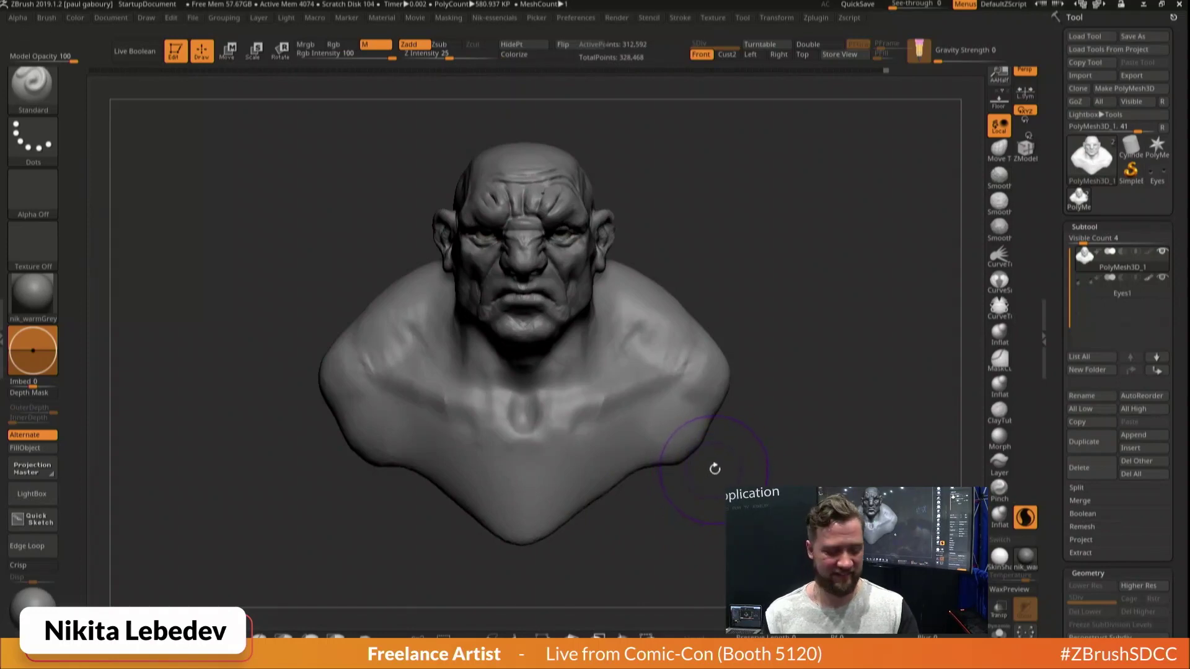
Pull the bust's lower edge outward on both sides of the chest tip with the SnakeHook brush
key("b")
key("s")
key("h")
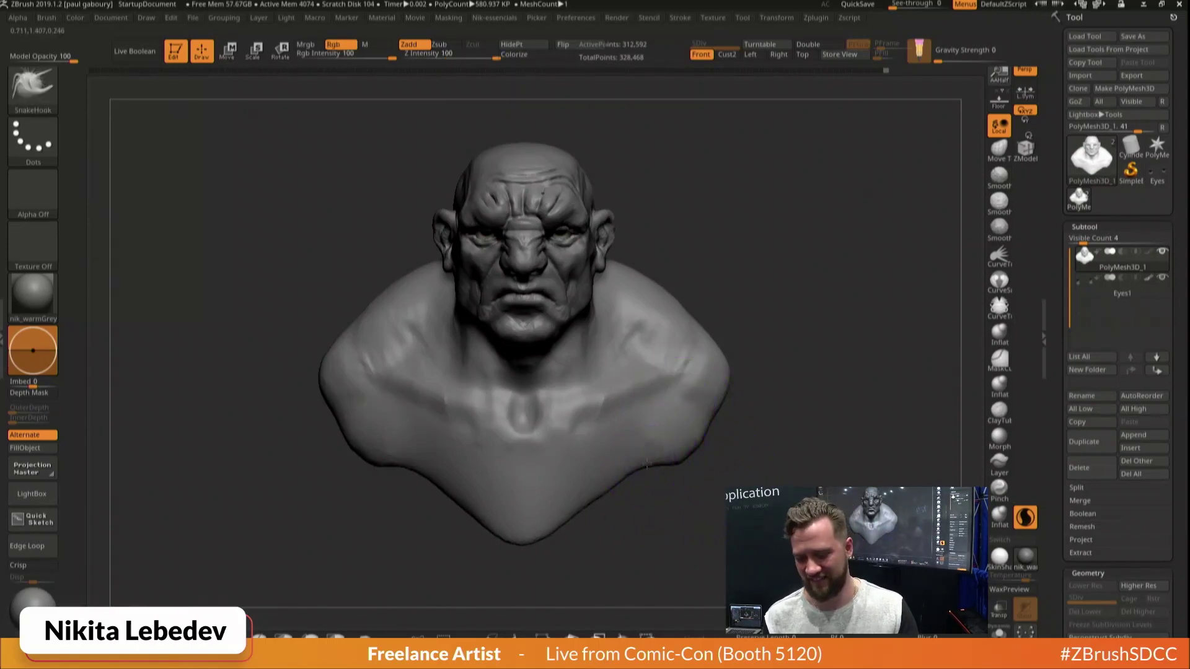
left_click_drag(654, 457, 613, 494)
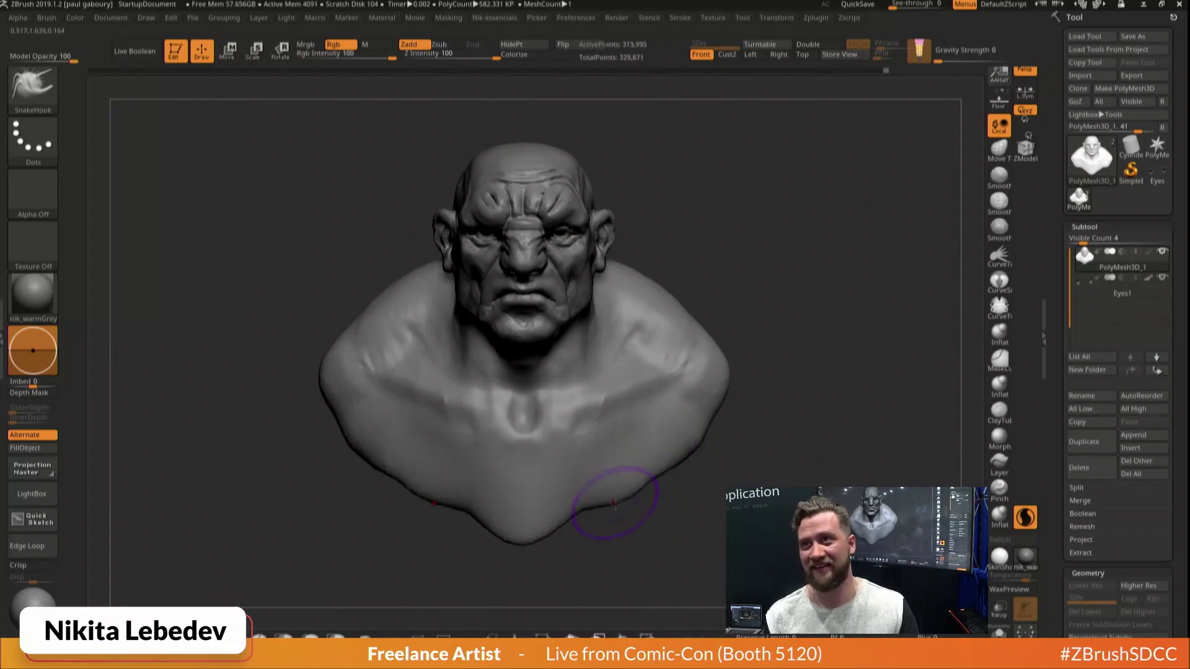
mouse_move(722, 482)
left_mouse_down()
mouse_move(705, 490)
mouse_move(762, 478)
mouse_move(671, 468)
left_mouse_up()
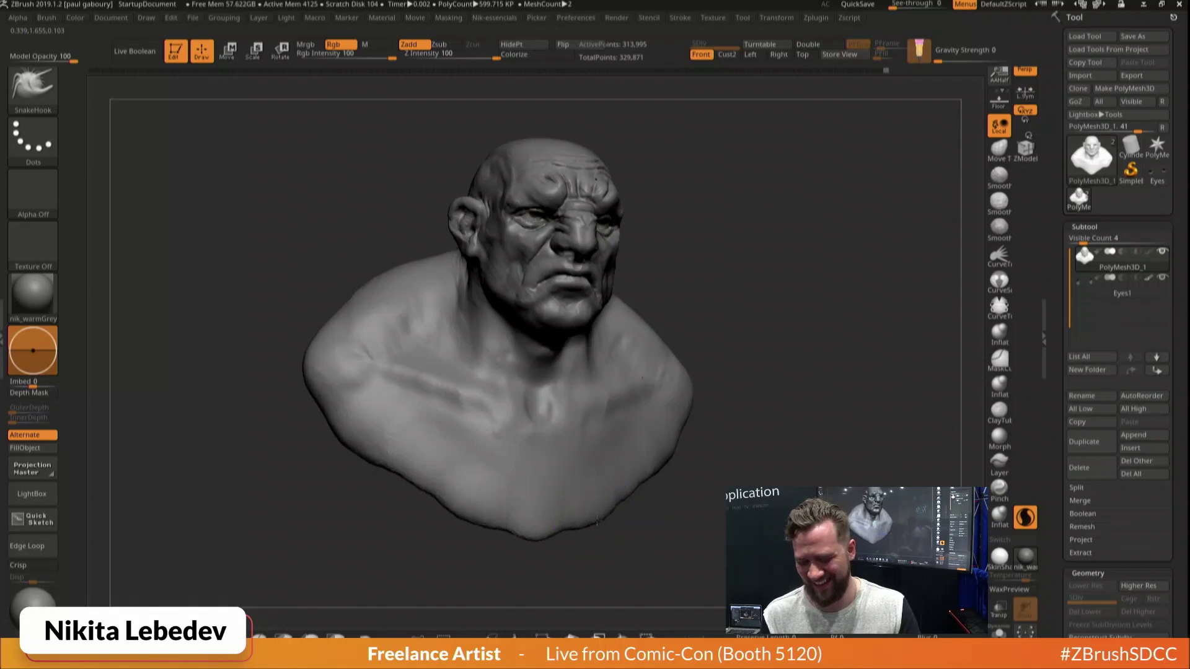
left_click_drag(778, 475, 787, 468)
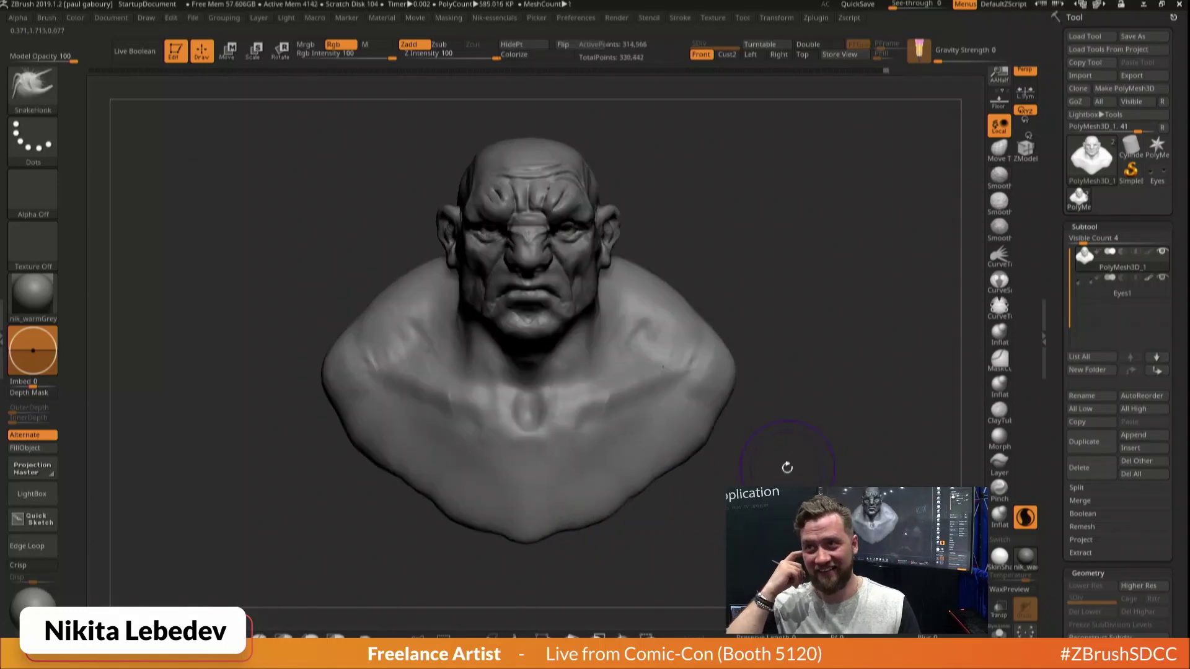
Build up volume on the brow above the eye with the ClayBuildup brush at an adjusted draw size
left_click_drag(801, 460, 796, 451)
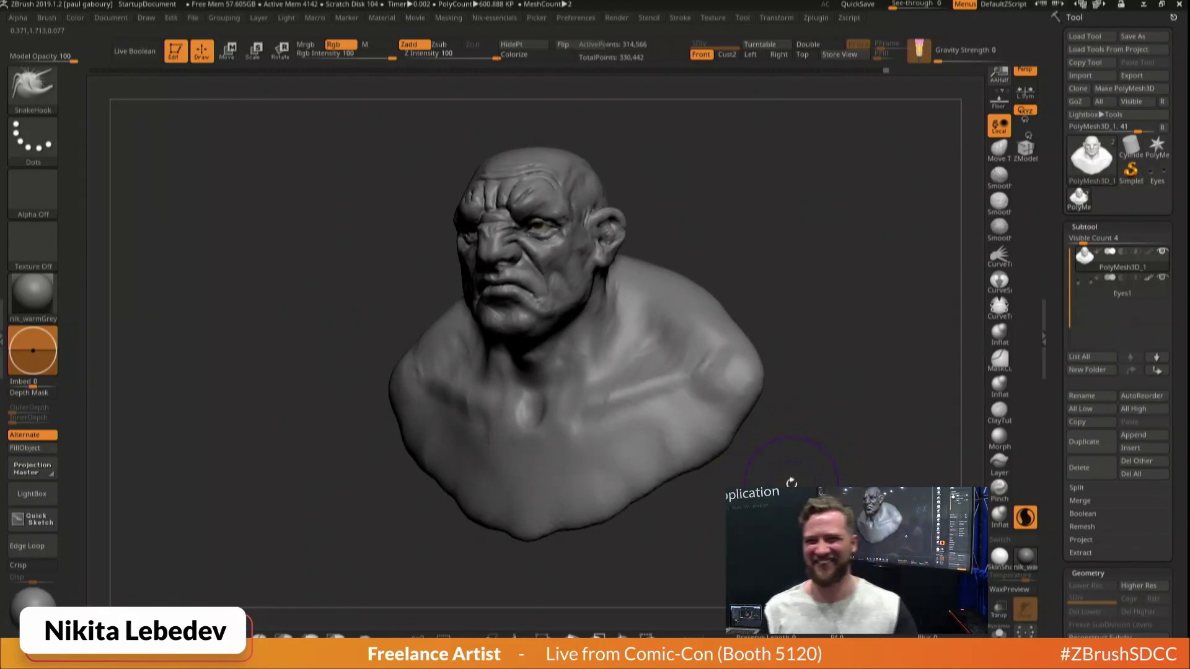
left_click_drag(830, 444, 841, 437, "shift")
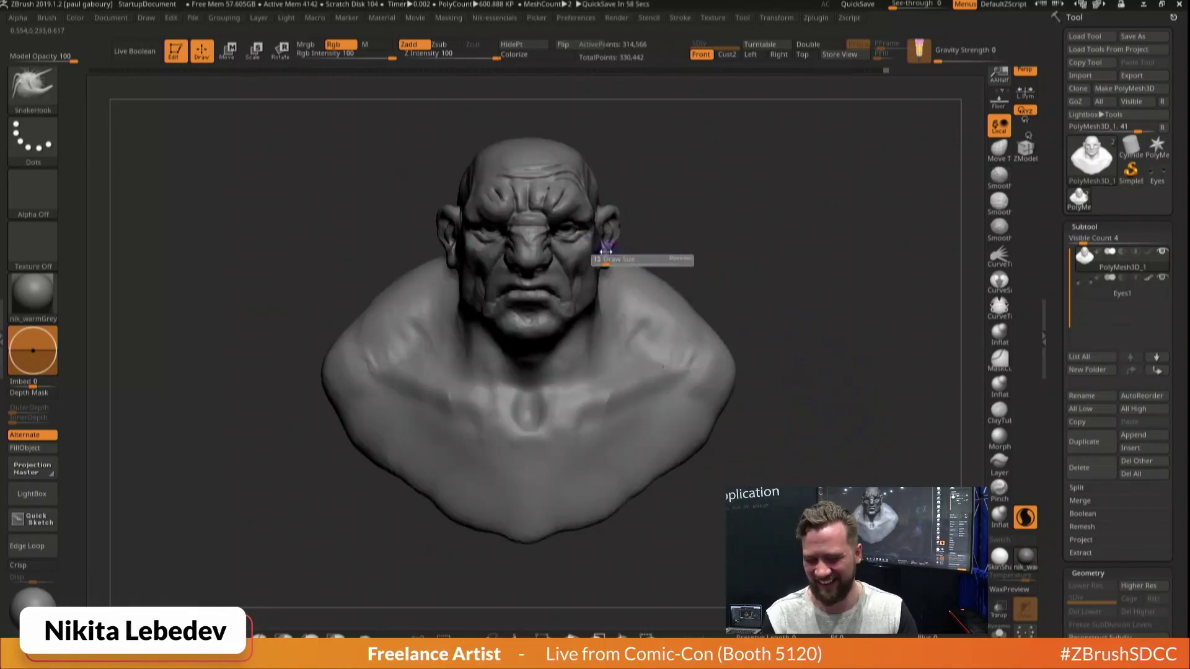
right_click_drag(563, 229, 508, 279, "alt")
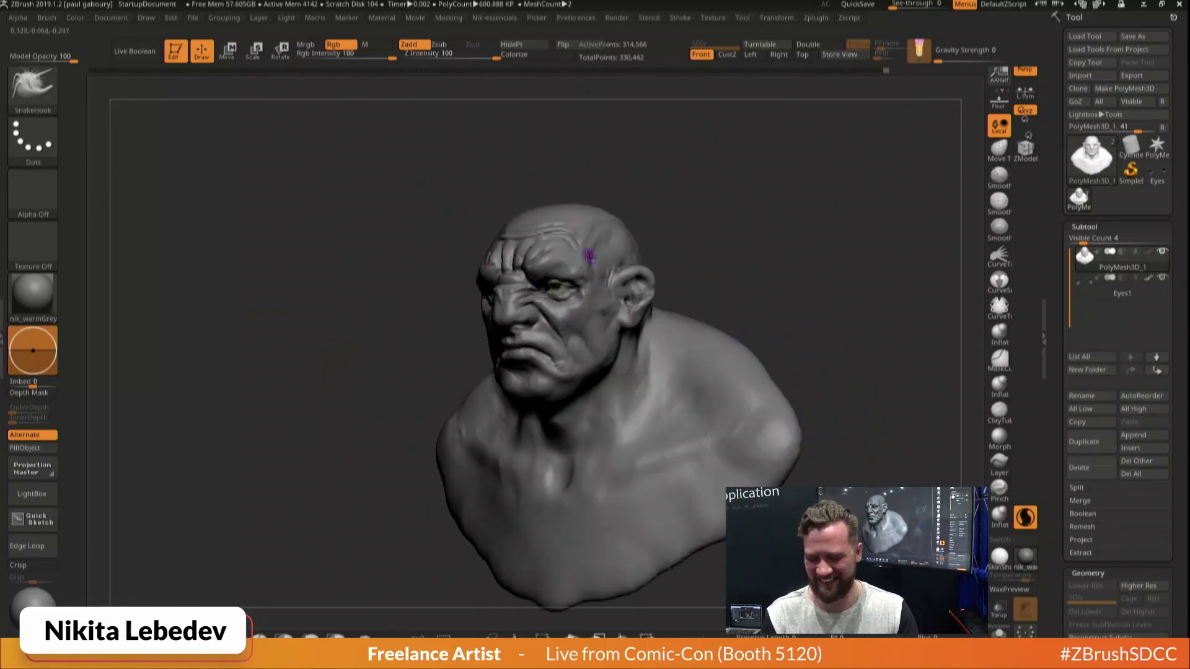
right_click_drag(590, 255, 578, 296, "ctrl")
mouse_move(577, 296)
right_mouse_down()
mouse_move(554, 287)
mouse_move(604, 295)
right_mouse_up()
key("b")
key("c")
key("b")
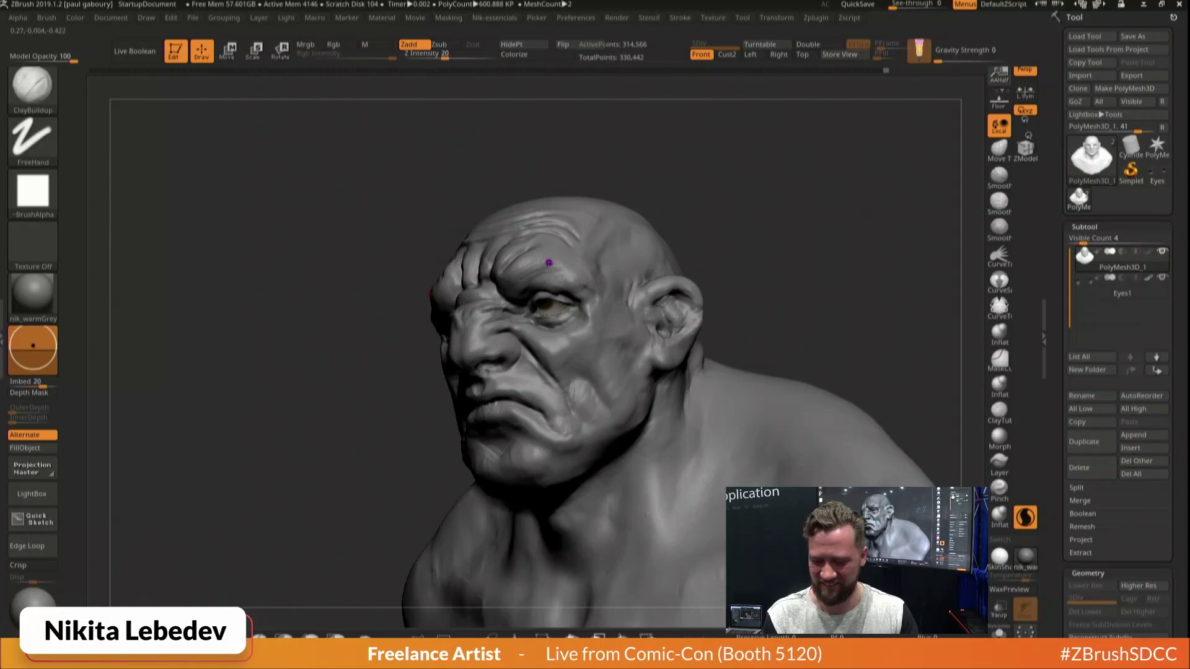
key("d")
left_click(559, 220)
key("s")
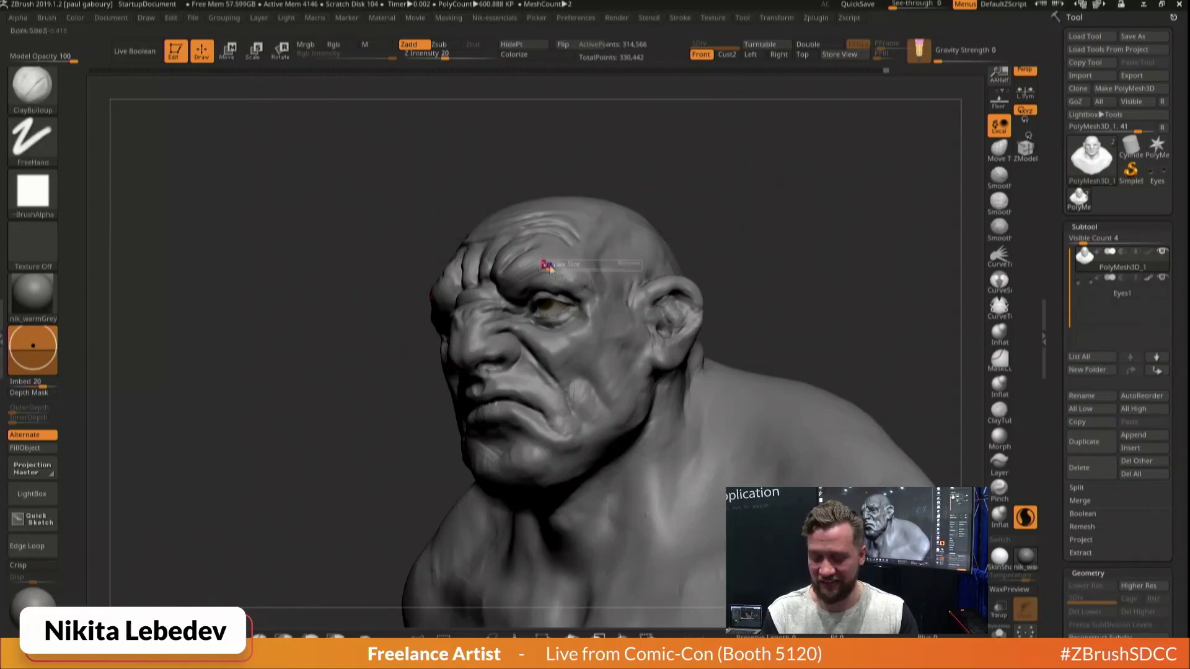
mouse_move(547, 266)
left_mouse_down()
mouse_move(563, 268)
mouse_move(541, 271)
left_mouse_up()
key("s")
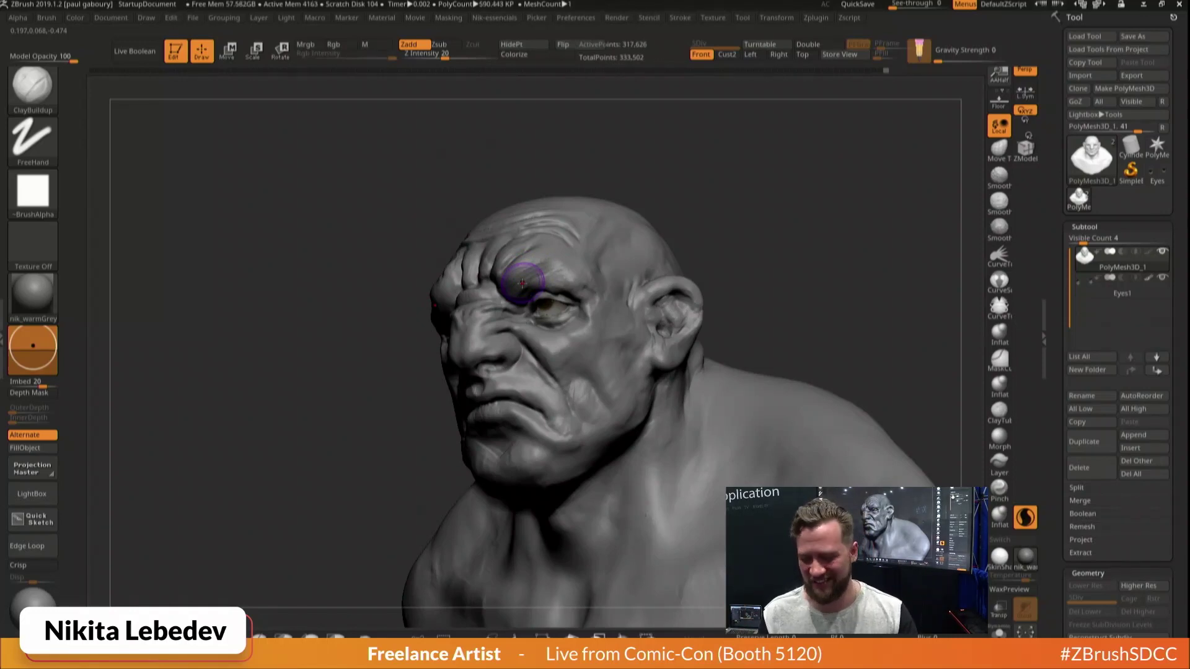
Add volume to the side of the face between the cheek, ear and temple with the Standard brush
mouse_move(820, 297)
left_mouse_down()
mouse_move(815, 311)
mouse_move(705, 305)
mouse_move(706, 269)
mouse_move(667, 302)
left_mouse_up()
key("b")
key("s")
key("t")
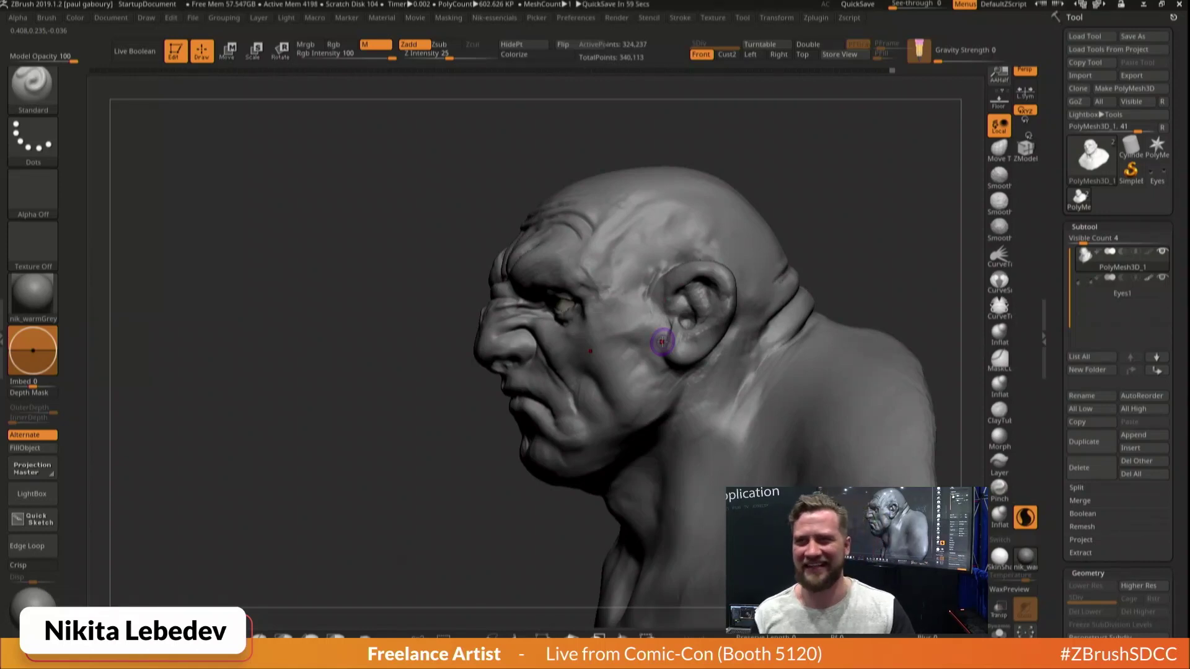
right_click_drag(639, 395, 631, 420)
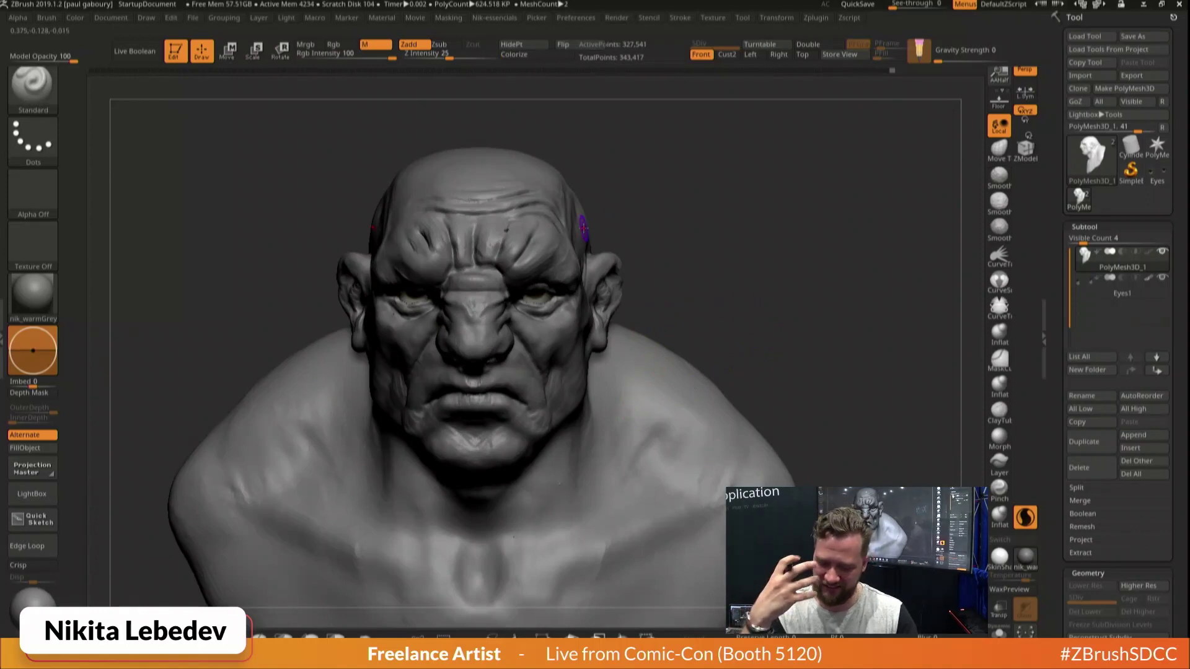
mouse_move(819, 336)
left_mouse_down()
mouse_move(701, 335)
mouse_move(822, 334)
mouse_move(816, 322)
left_mouse_up()
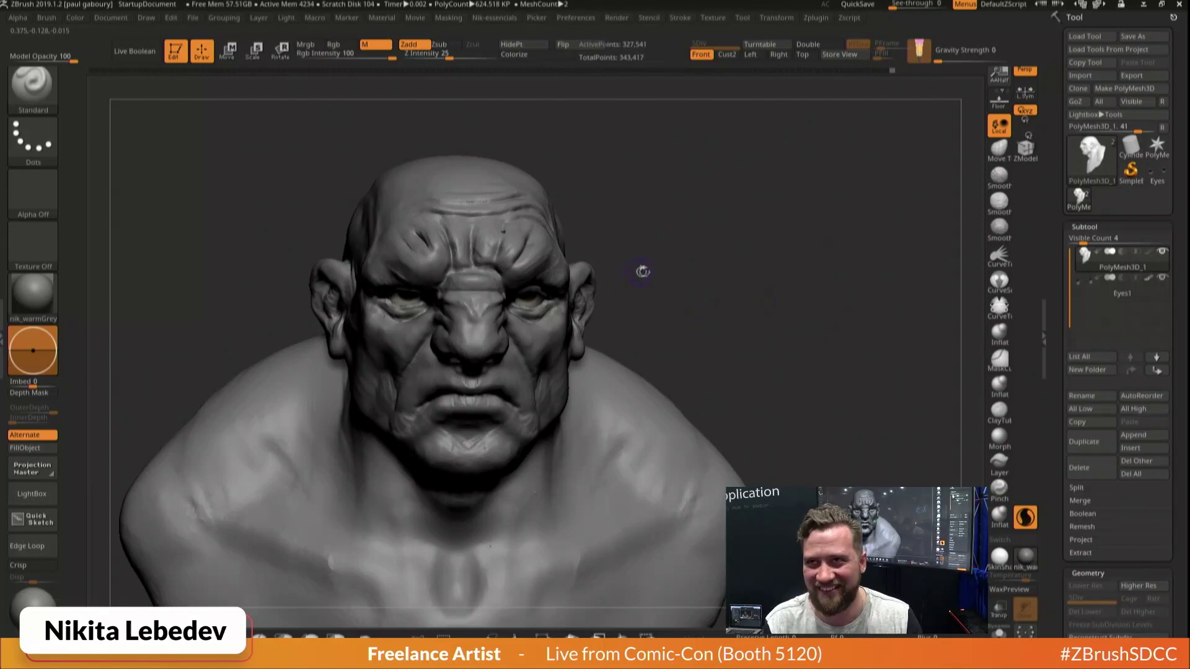
Reshape the outer corners of the eyes with the Move brush
mouse_move(596, 314)
left_mouse_down()
mouse_move(502, 314)
mouse_move(620, 311)
left_mouse_up()
mouse_move(619, 312)
right_mouse_down()
mouse_move(682, 310)
mouse_move(666, 308)
right_mouse_up()
key("b")
key("m")
key("v")
left_click_drag(584, 294, 589, 299)
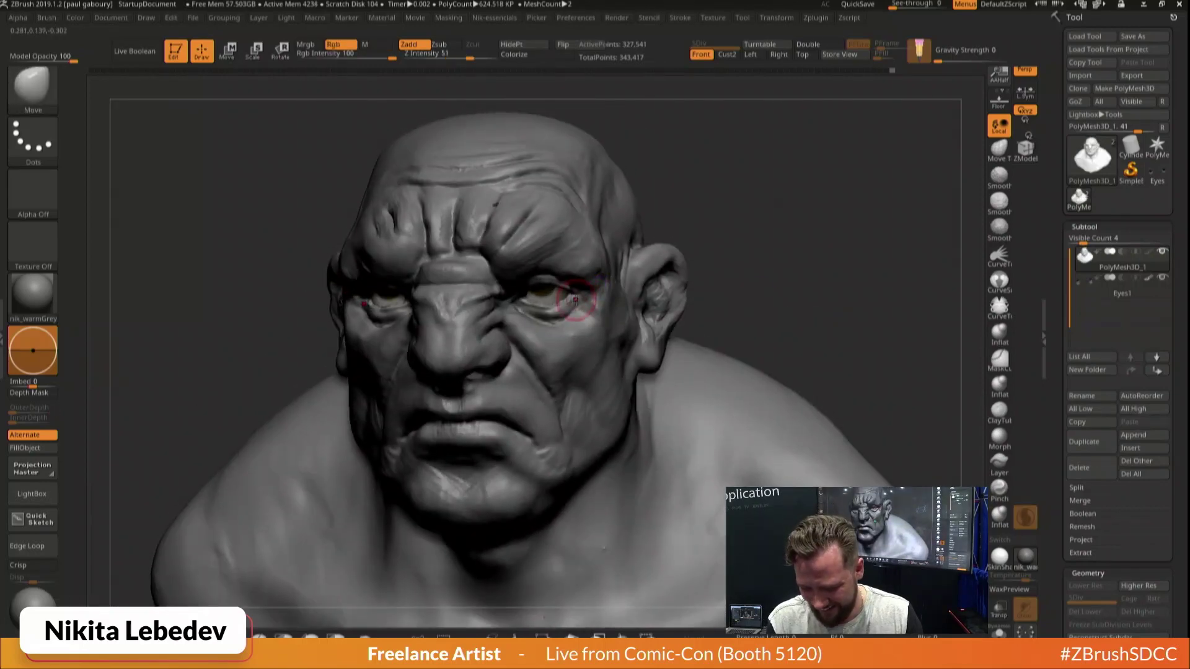
Build up the eyelids with the ClayBuildup brush and sharpen their creases with the DamStandard brush
right_click_drag(583, 310, 501, 304)
key("s")
key("b")
key("c")
key("b")
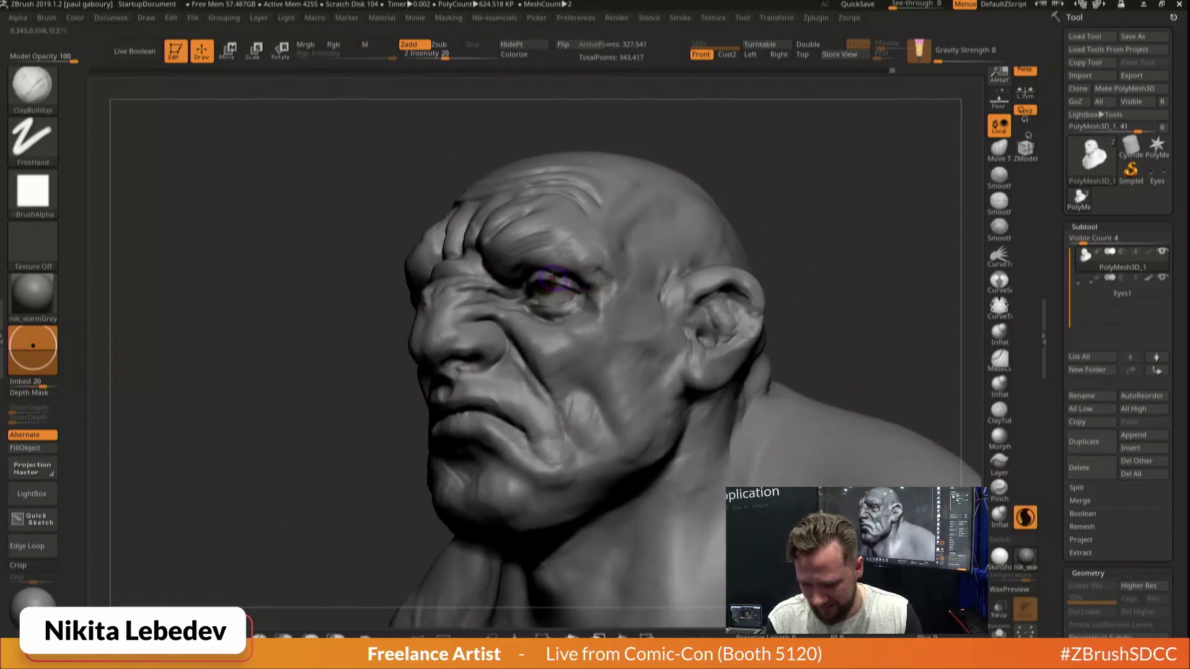
key("b")
key("d")
key("s")
mouse_move(573, 277)
right_mouse_down()
mouse_move(555, 275)
mouse_move(566, 265)
mouse_move(545, 278)
mouse_move(571, 287)
right_mouse_up()
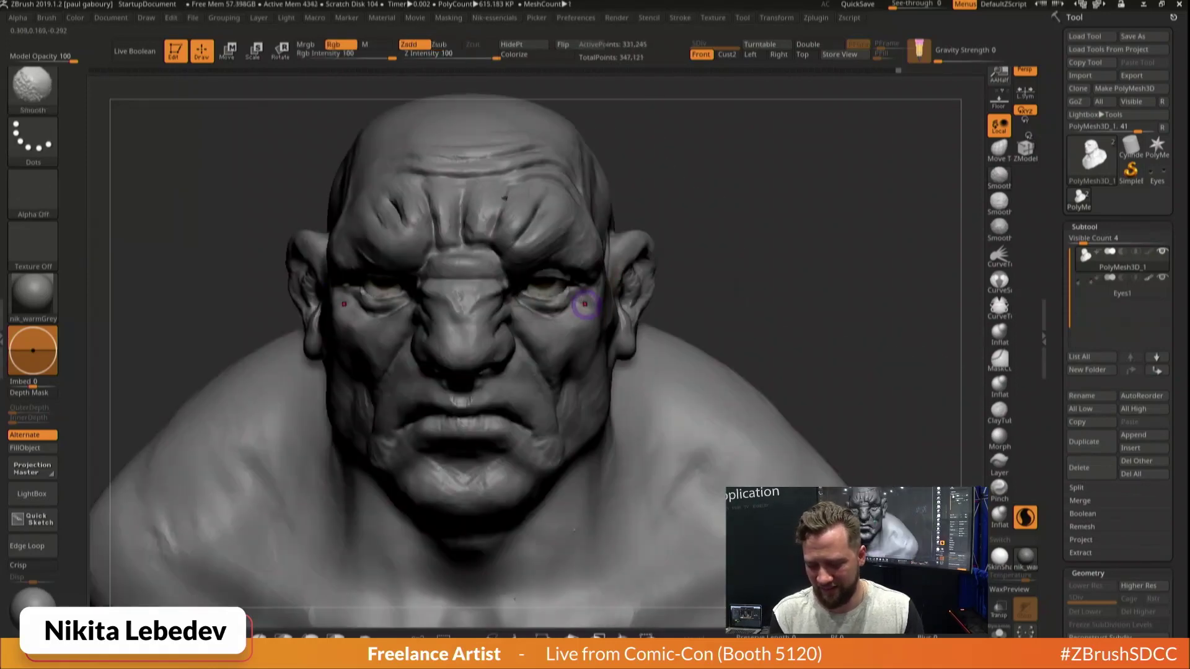
Add volume to the bags under the eyes with the ClayBuildup brush
key("b")
key("c")
key("b")
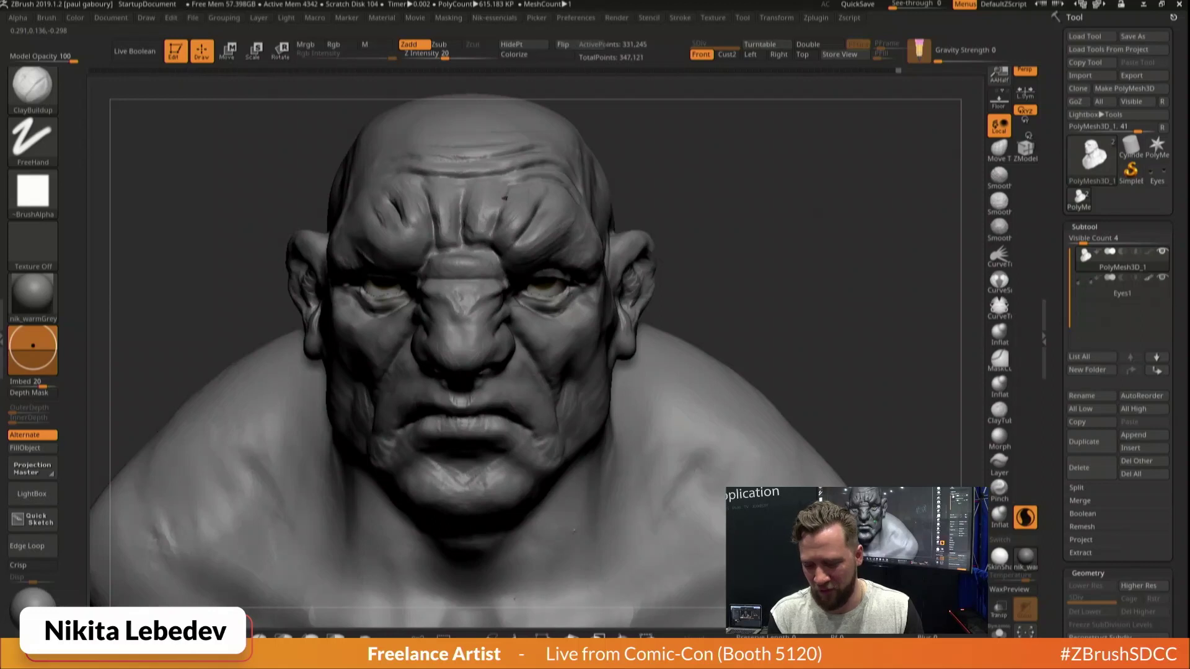
left_click_drag(575, 292, 560, 306)
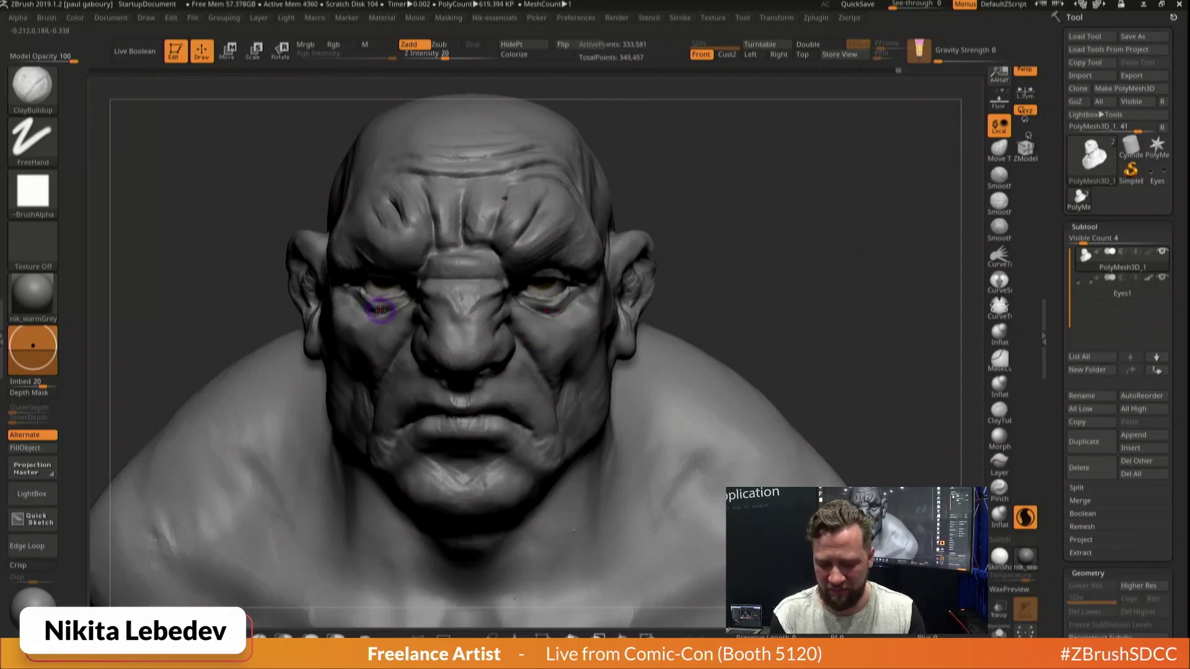
right_click_drag(368, 303, 489, 303)
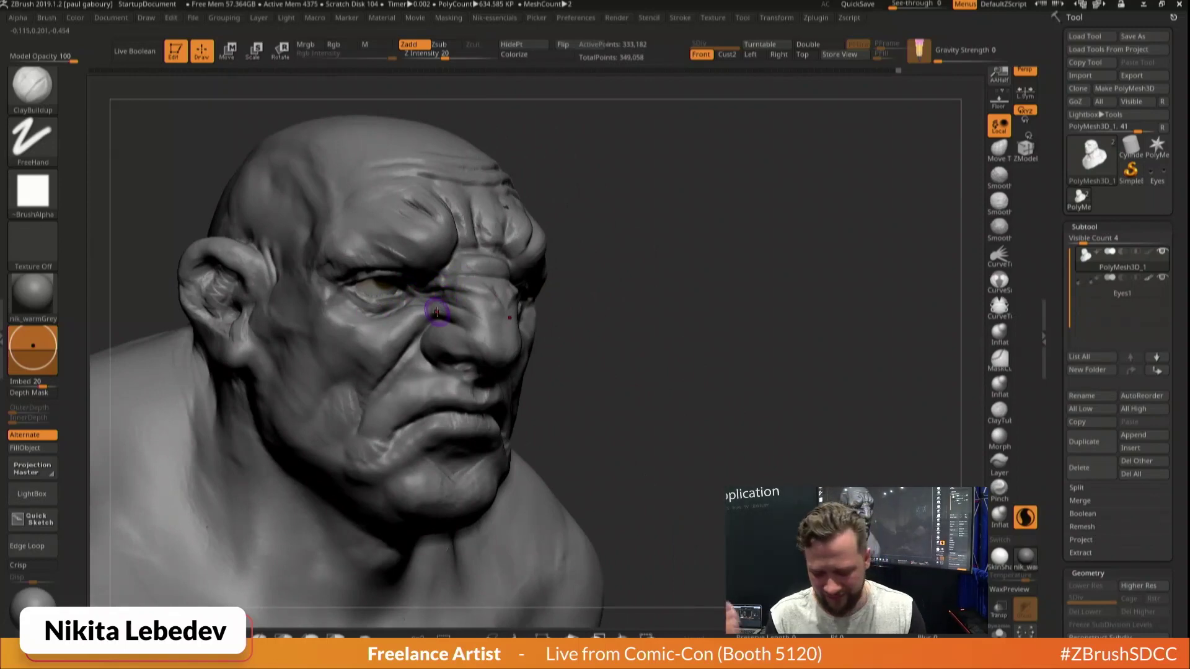
Carve a crease along the lower eyelid with the DamStandard brush
key("b")
key("d")
key("s")
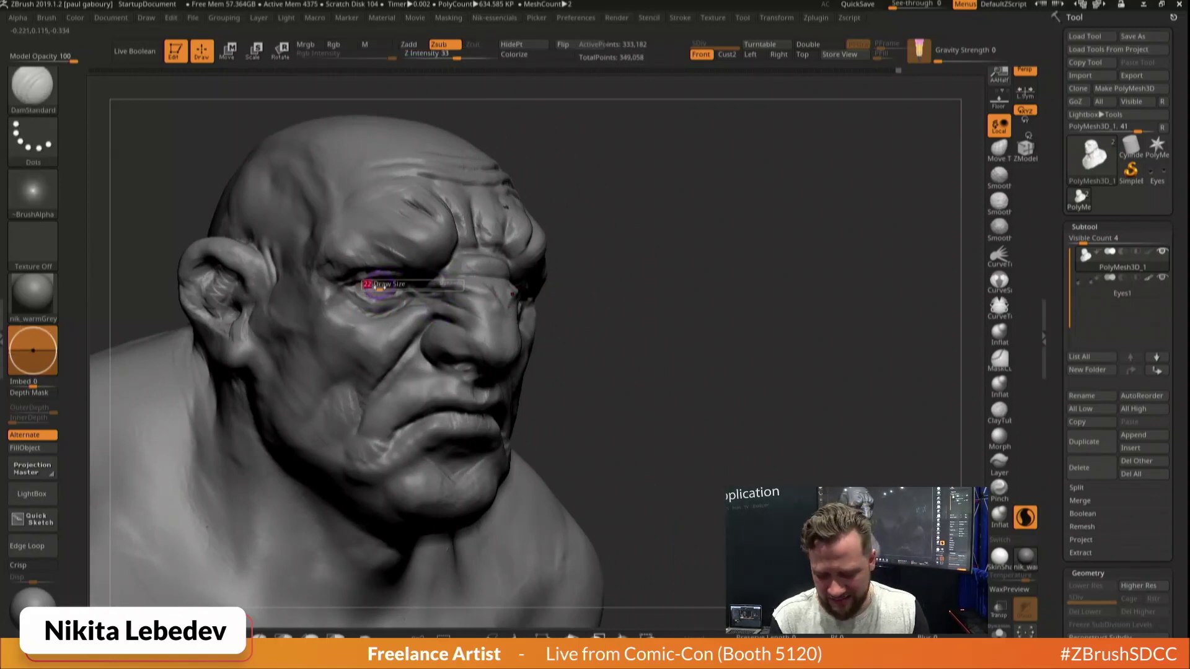
left_click_drag(354, 295, 376, 298)
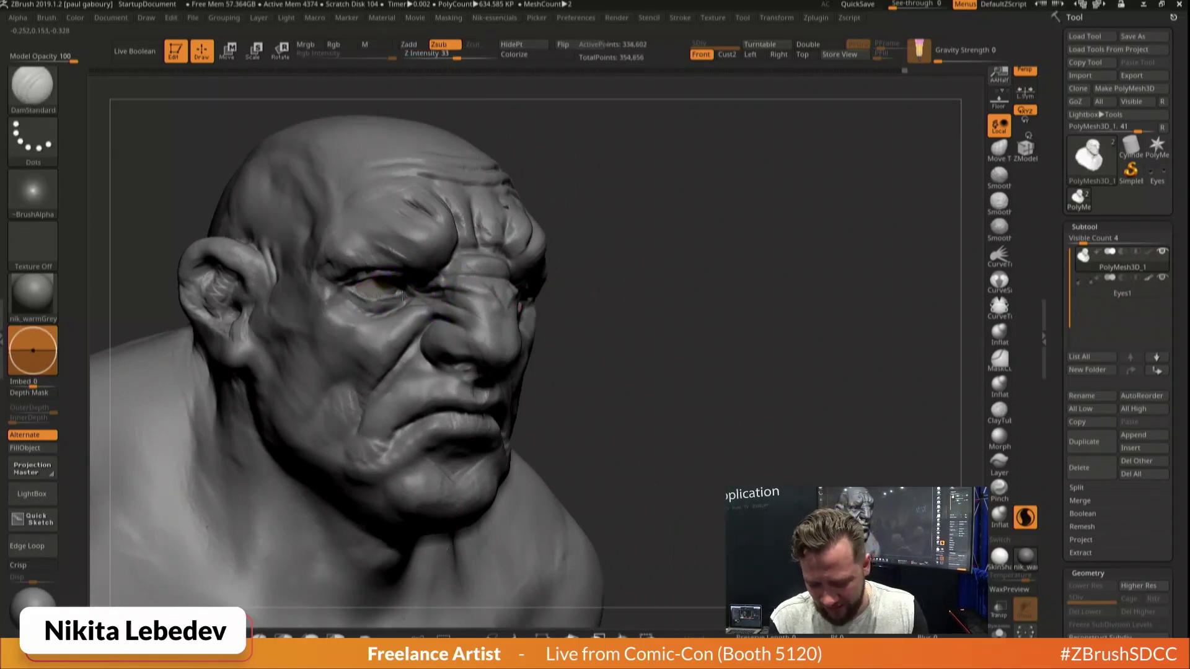
mouse_move(335, 298)
right_mouse_down()
mouse_move(366, 280)
mouse_move(355, 288)
right_mouse_up()
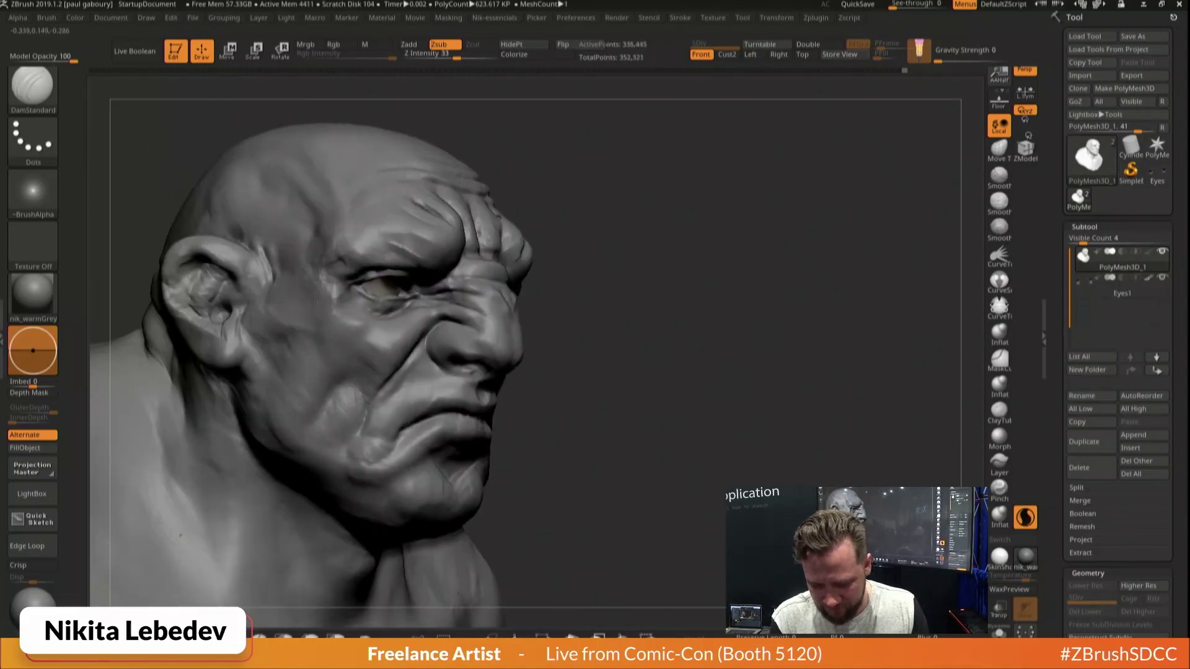
Build up the skin fold below the outer corner of the eye with the ClayBuildup brush
key("b")
key("c")
key("b")
mouse_move(339, 296)
left_mouse_down()
mouse_move(340, 274)
mouse_move(341, 308)
mouse_move(366, 327)
mouse_move(343, 308)
mouse_move(375, 310)
left_mouse_up()
mouse_move(446, 344)
right_mouse_down()
mouse_move(399, 311)
mouse_move(381, 319)
right_mouse_up()
Refine the cheek volume below the eye in profile with the Standard and ClayBuildup brushes
key("b")
key("s")
key("t")
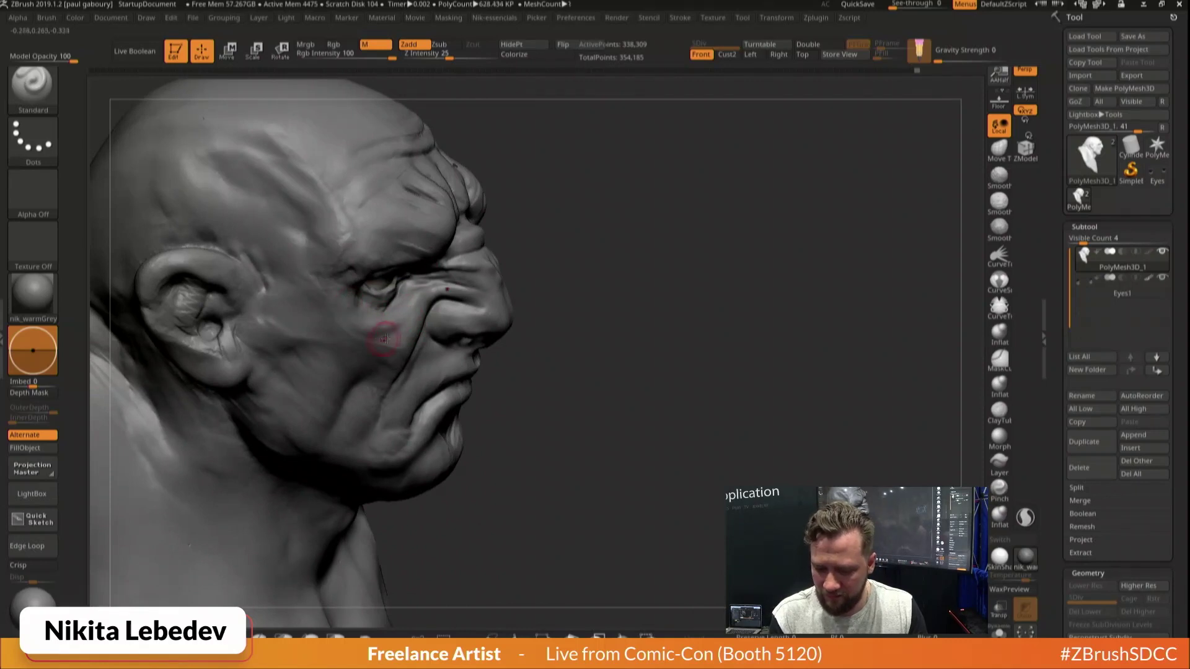
key("b")
key("c")
key("b")
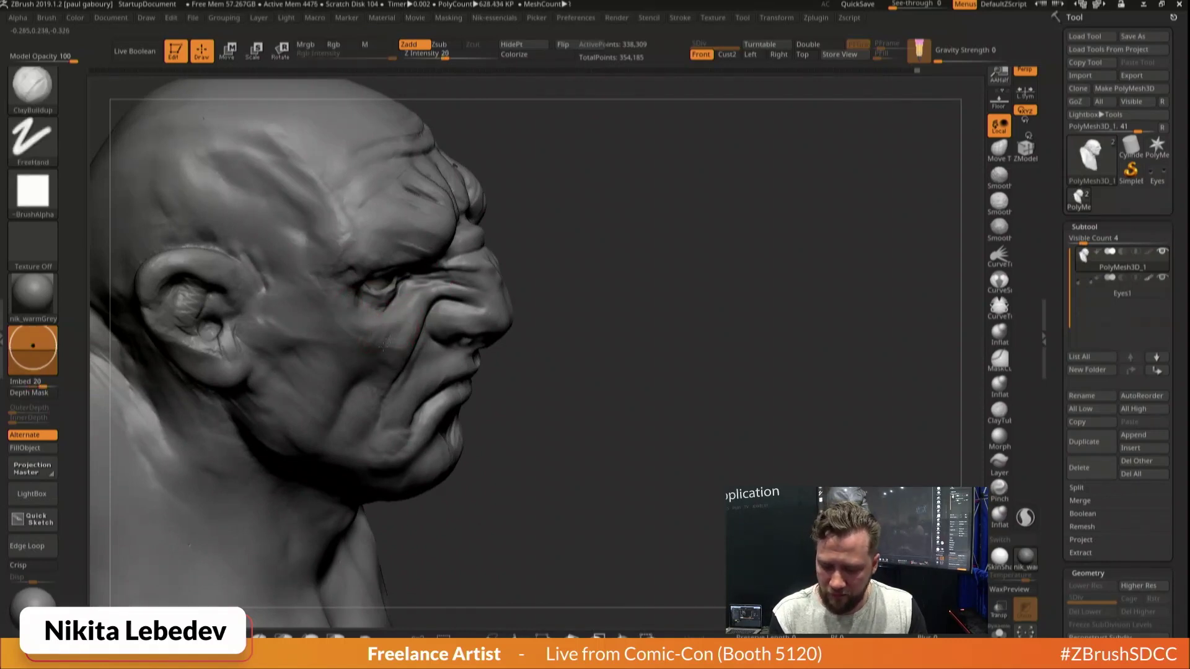
Refine the fold across the bridge of the nose with the Standard and DamStandard brushes
right_click_drag(457, 340, 651, 313)
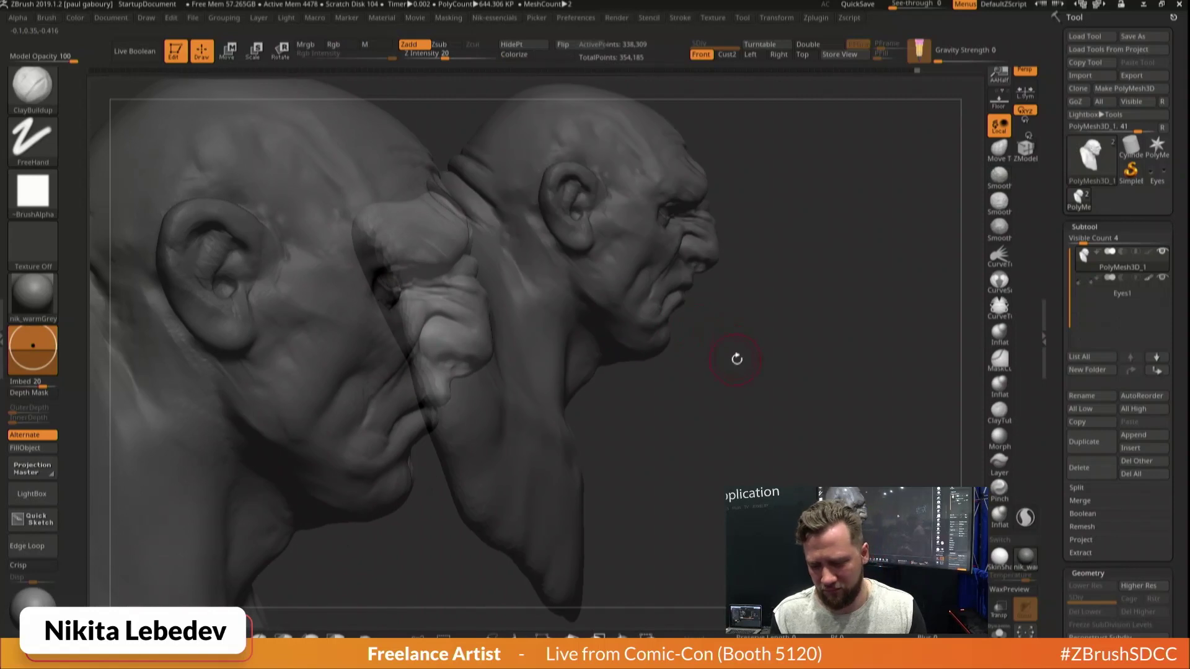
right_click_drag(741, 353, 751, 337)
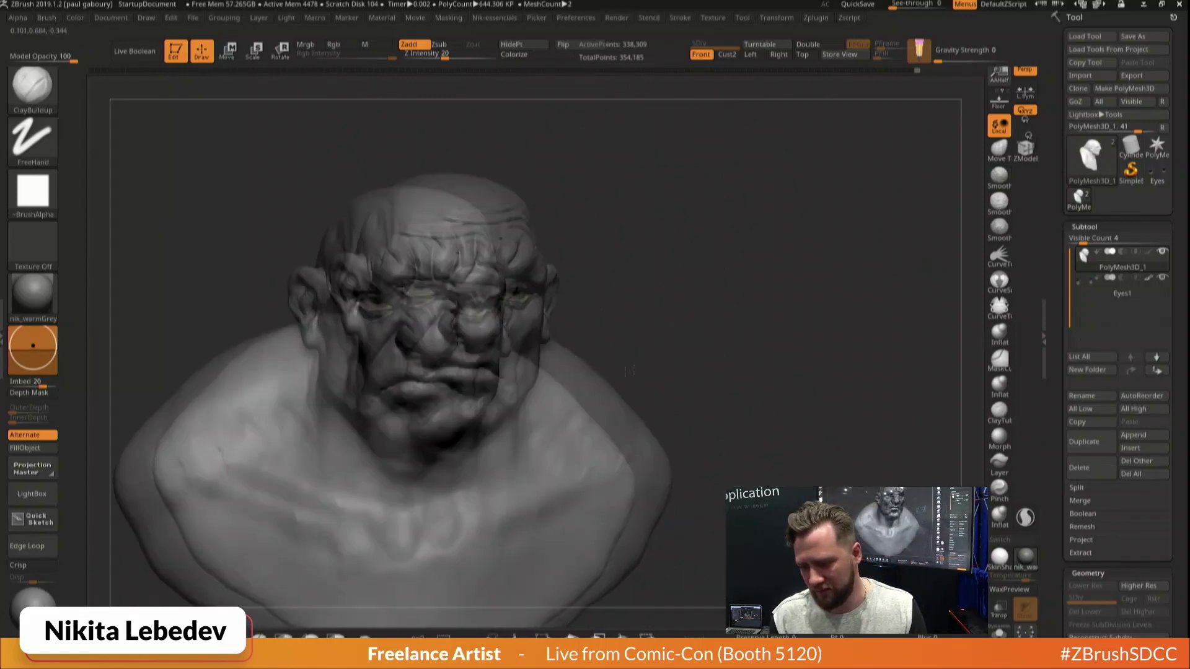
key("b")
key("s")
key("t")
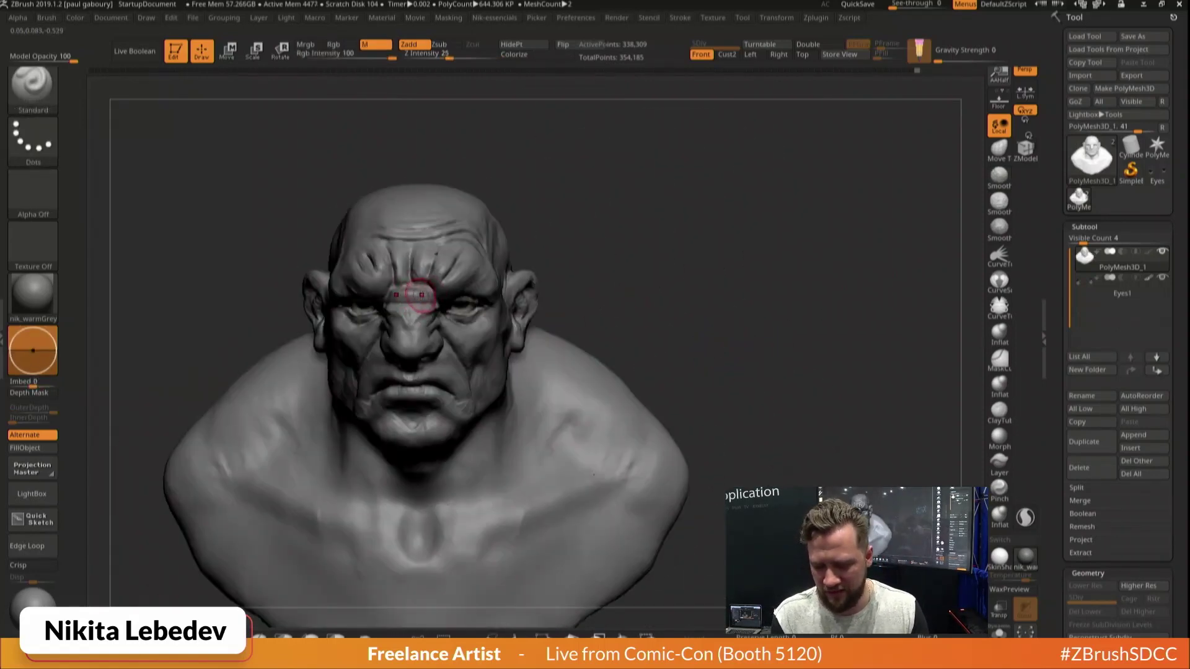
key("b")
key("d")
key("s")
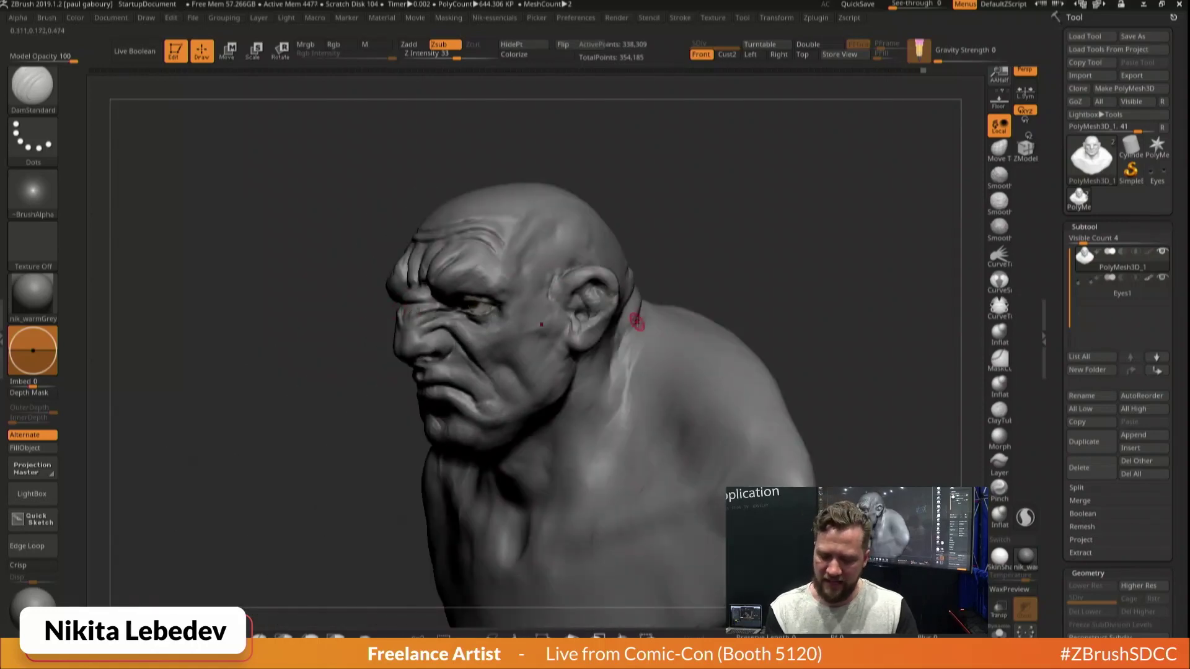
Check the head from the side and front, and adjust the upper eyelids under the brows with the Move brush
left_click_drag(886, 326, 861, 317)
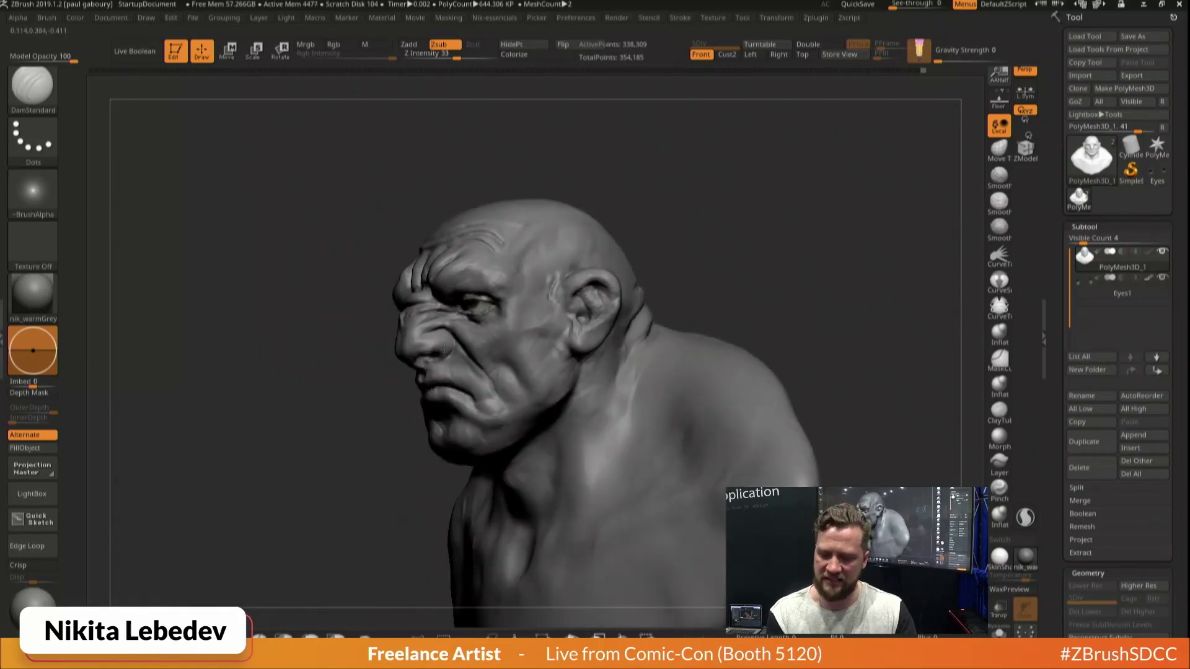
mouse_move(861, 363)
left_mouse_down()
mouse_move(828, 342)
mouse_move(883, 334)
mouse_move(871, 335)
left_mouse_up()
left_click_drag(769, 297, 731, 279)
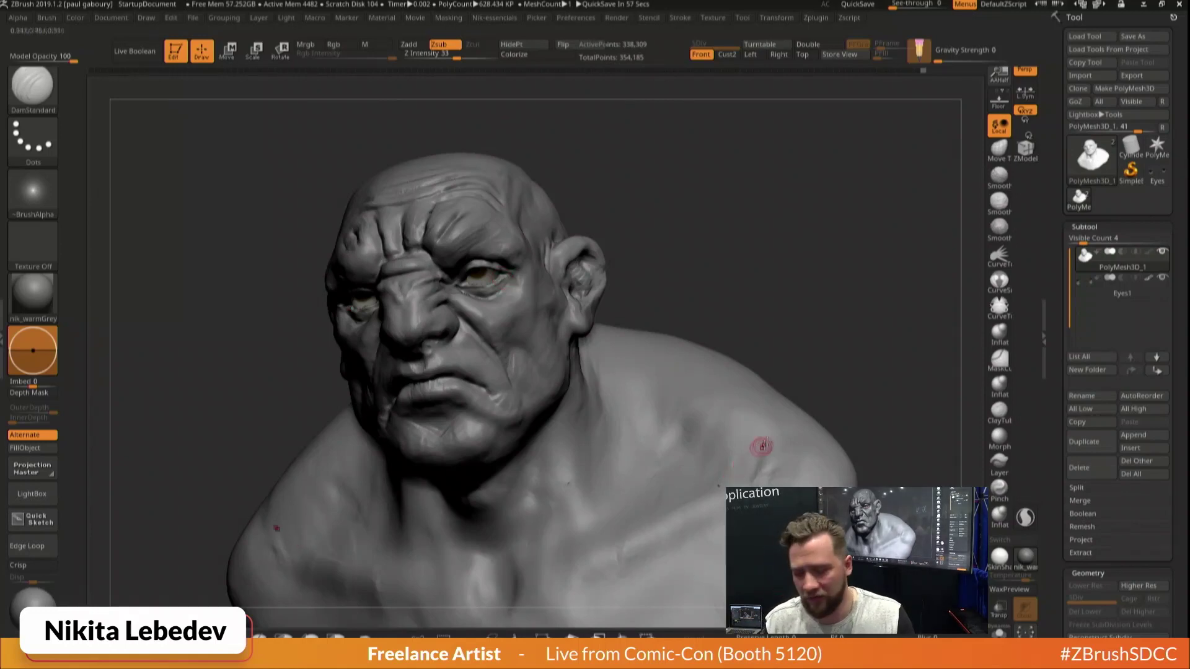
left_click_drag(795, 372, 806, 335, "shift")
left_click_drag(612, 245, 706, 287)
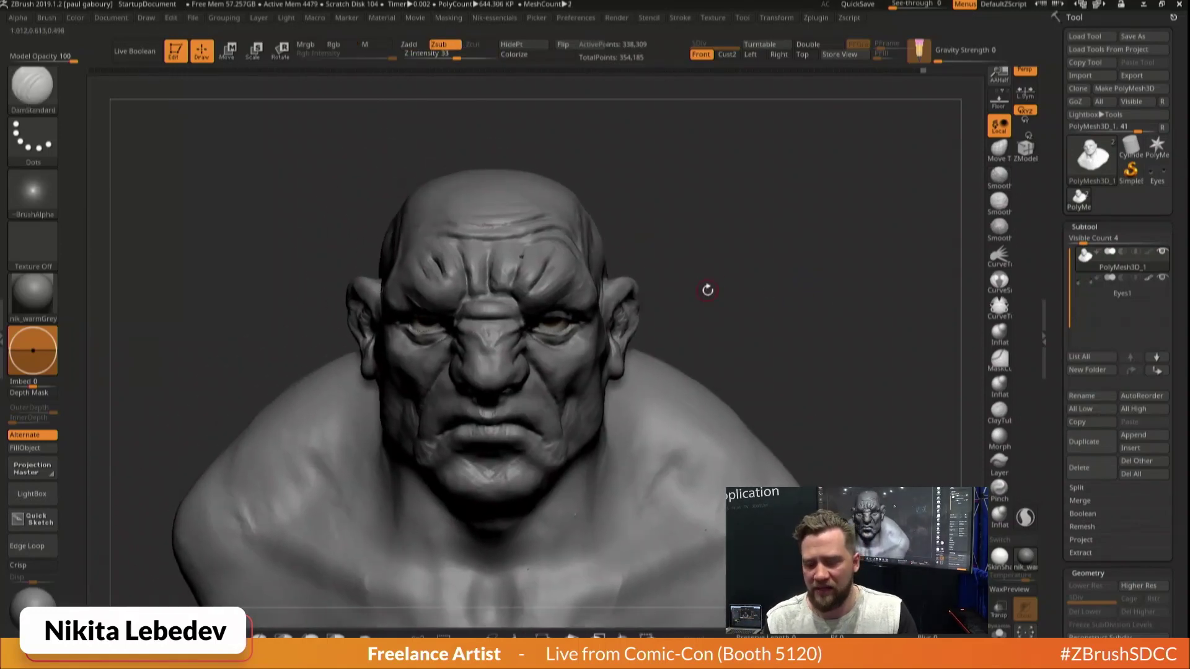
key("b")
key("m")
key("v")
key("s")
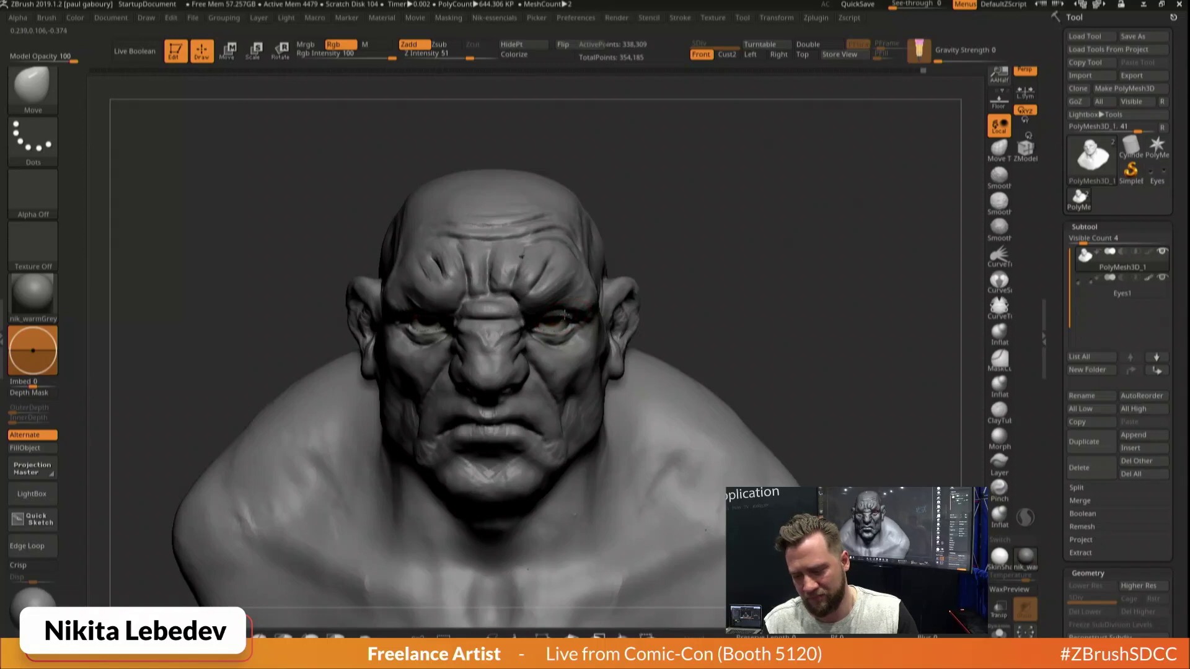
left_click(564, 314, "alt")
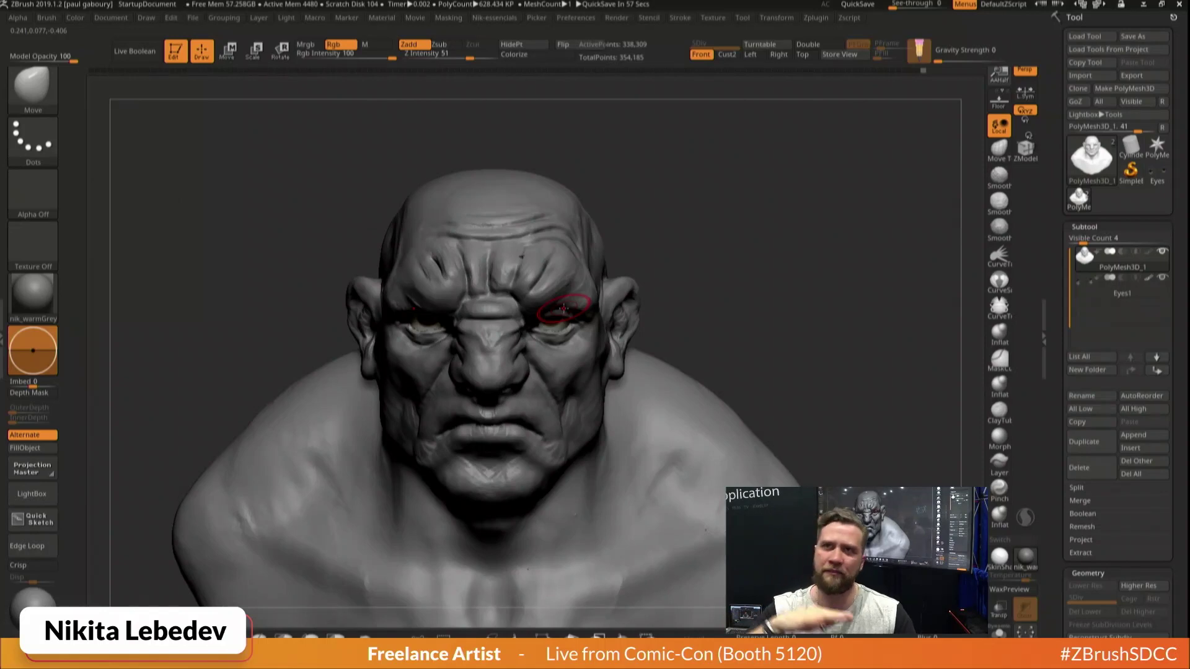
Smooth the outer ends of the forehead wrinkles near the temples and inspect the bust's polygon density in wireframe
mouse_move(812, 291)
left_mouse_down()
mouse_move(830, 298)
mouse_move(815, 305)
mouse_move(853, 314)
left_mouse_up()
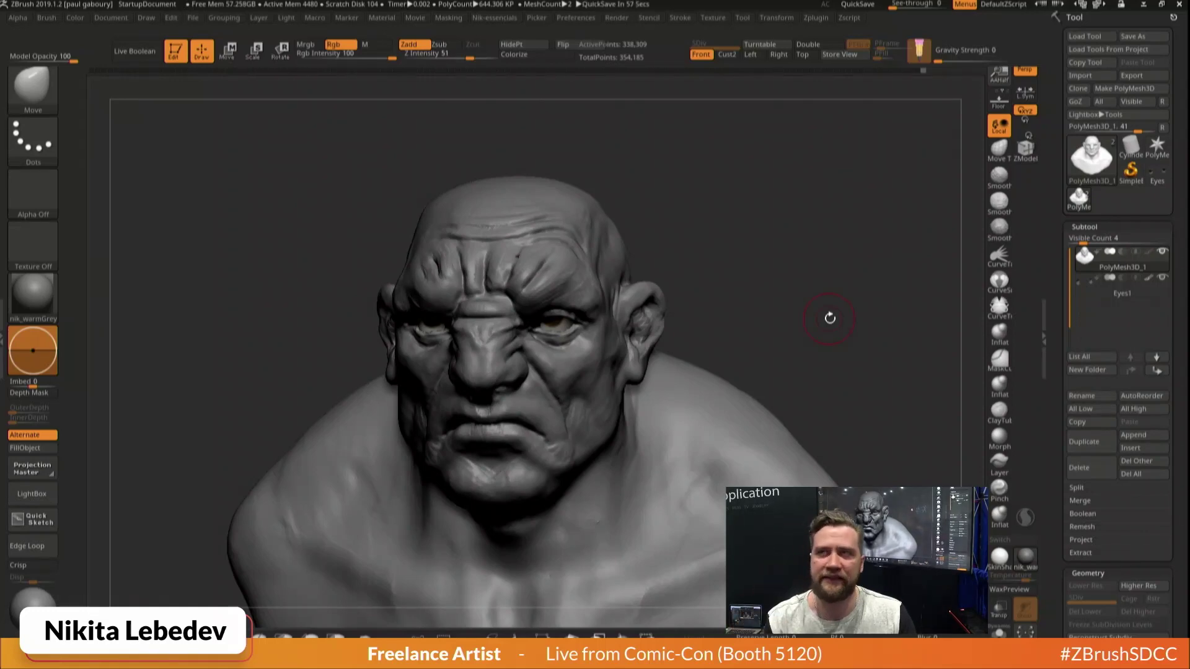
left_click_drag(816, 367, 766, 331, "alt")
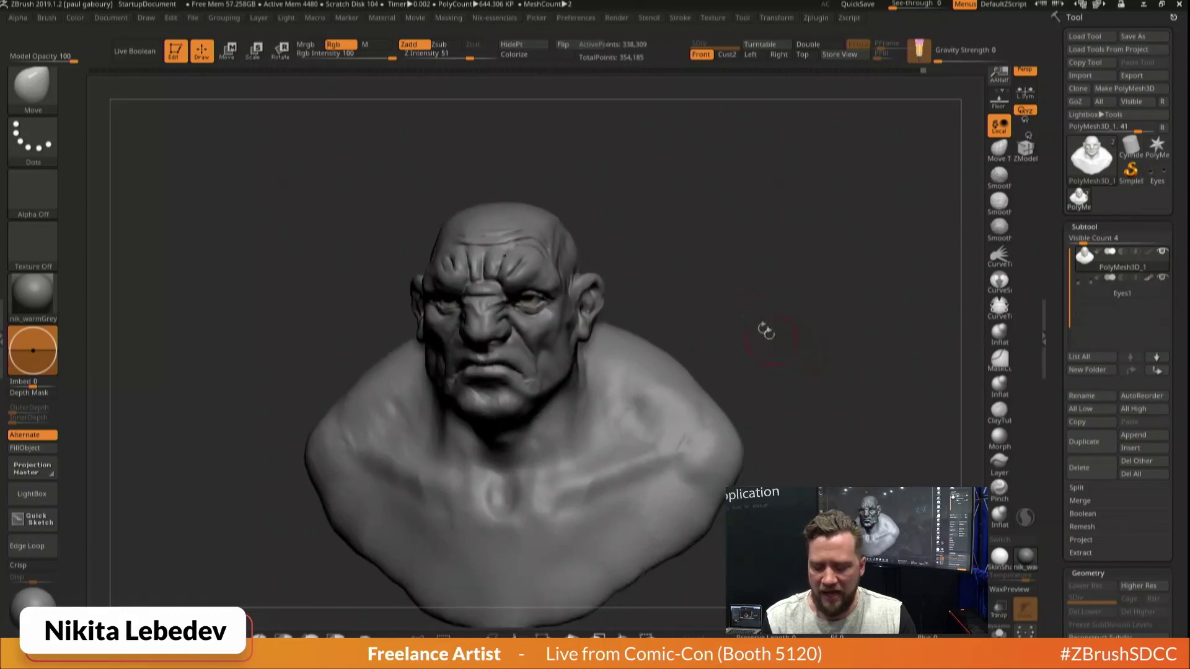
key("s")
left_click_drag(657, 254, 707, 251)
left_click_drag(566, 234, 657, 278)
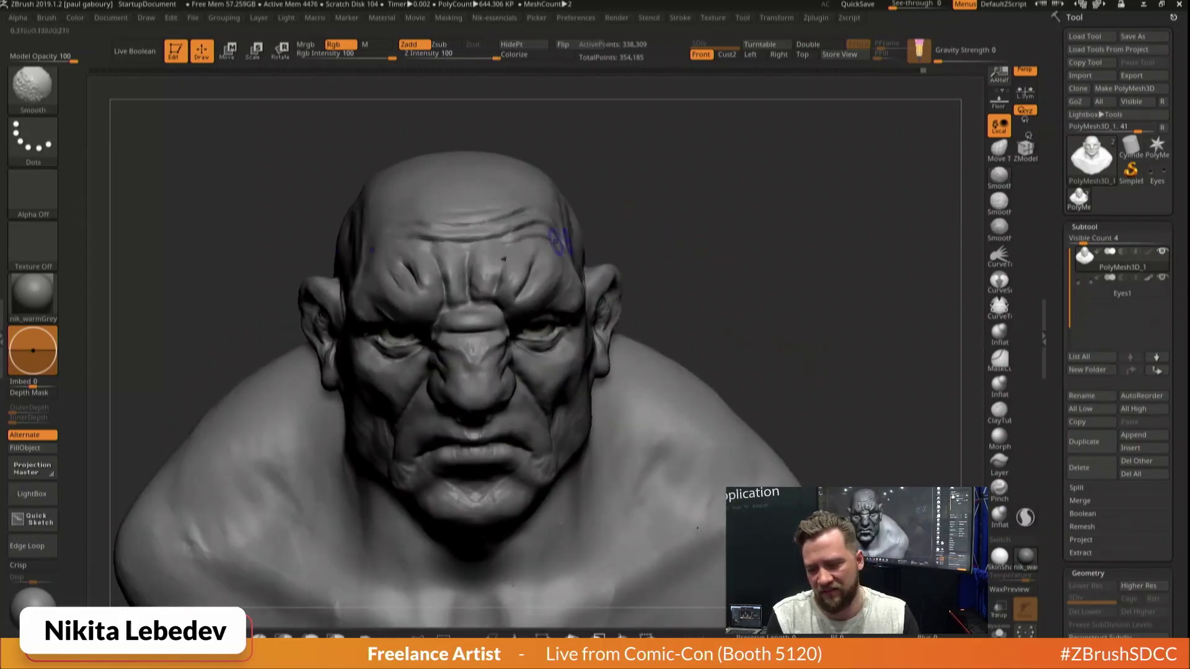
mouse_move(503, 259)
right_mouse_down()
mouse_move(515, 304)
mouse_move(505, 277)
mouse_move(530, 259)
right_mouse_up()
key("shift+f")
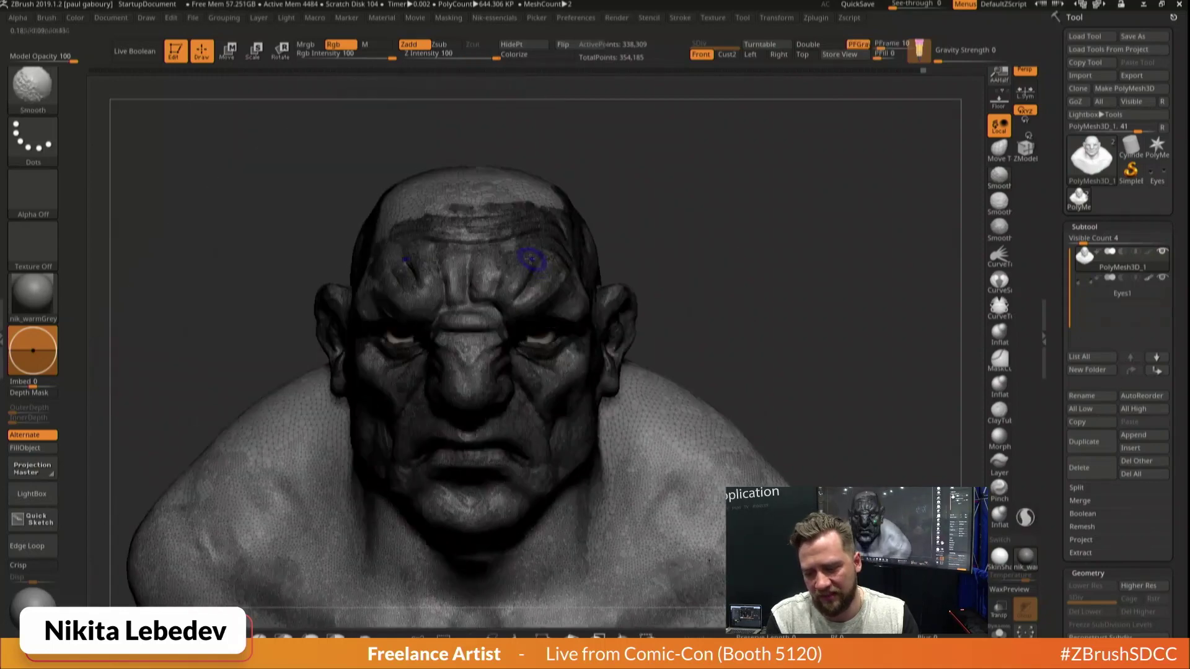
key("shift+f")
key("shift")
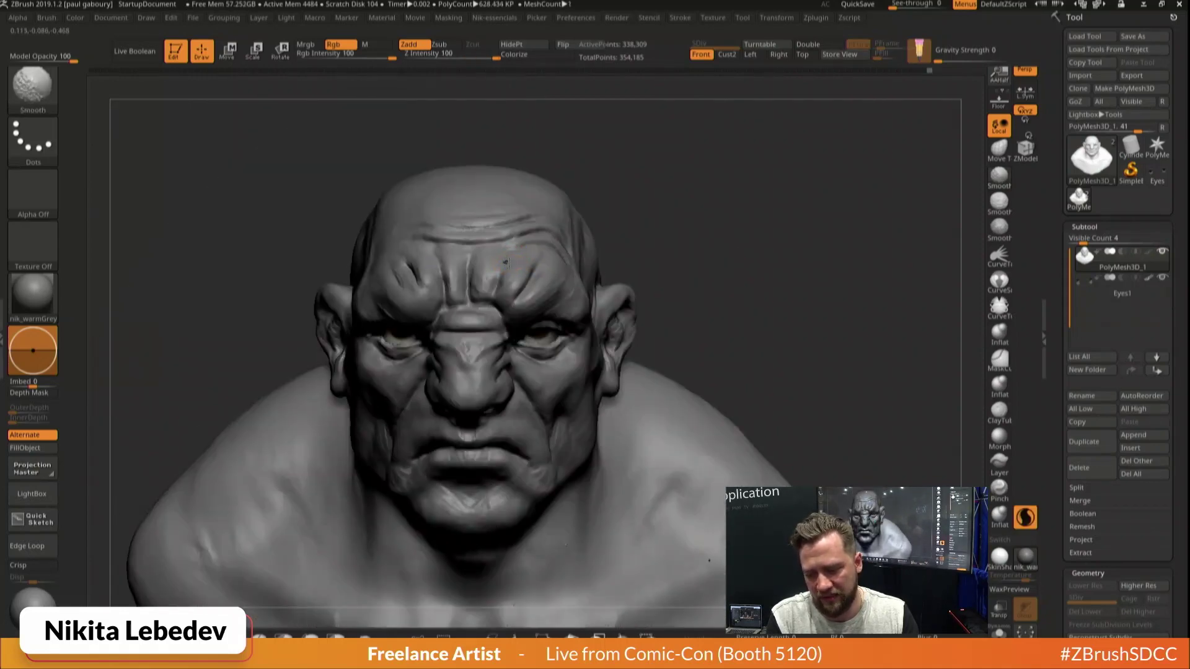
Apply Mirror And Weld to the bust and check the head from the side and front
key("space")
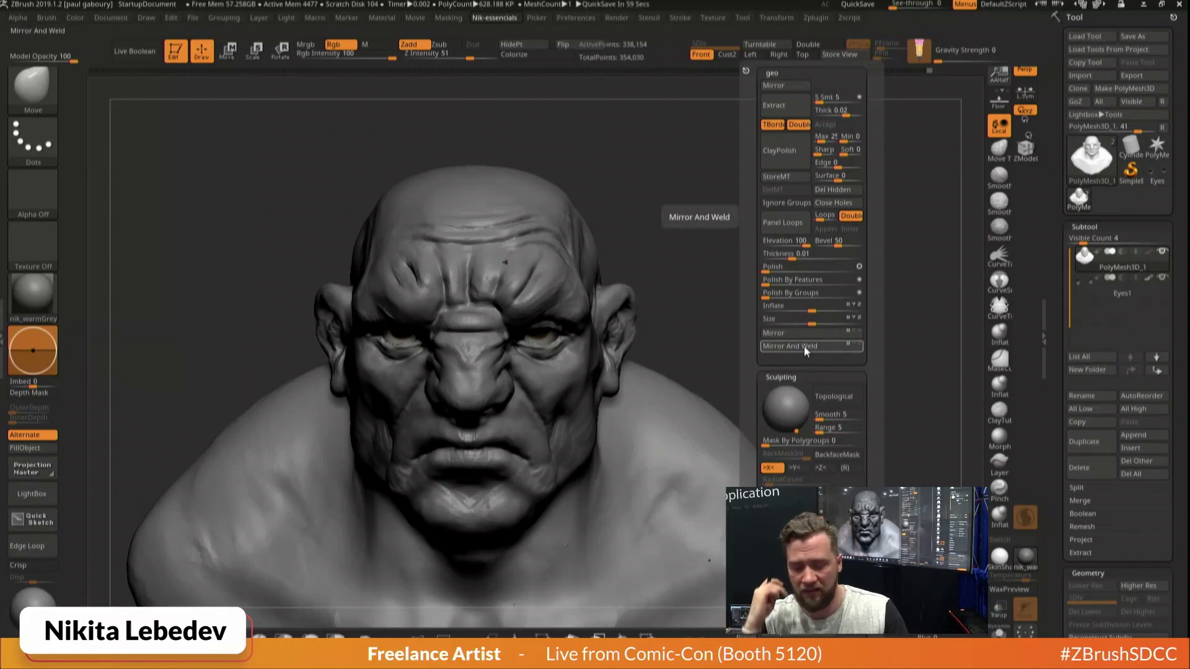
left_click(805, 344)
left_click_drag(696, 337, 861, 314)
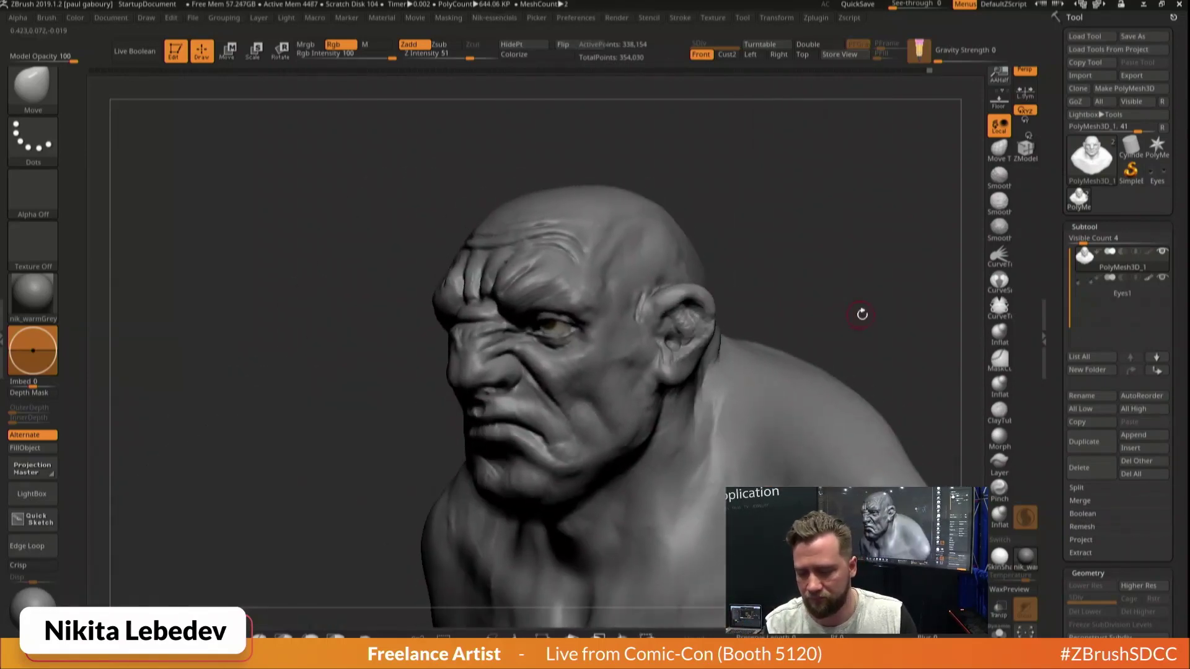
key("b")
key("space")
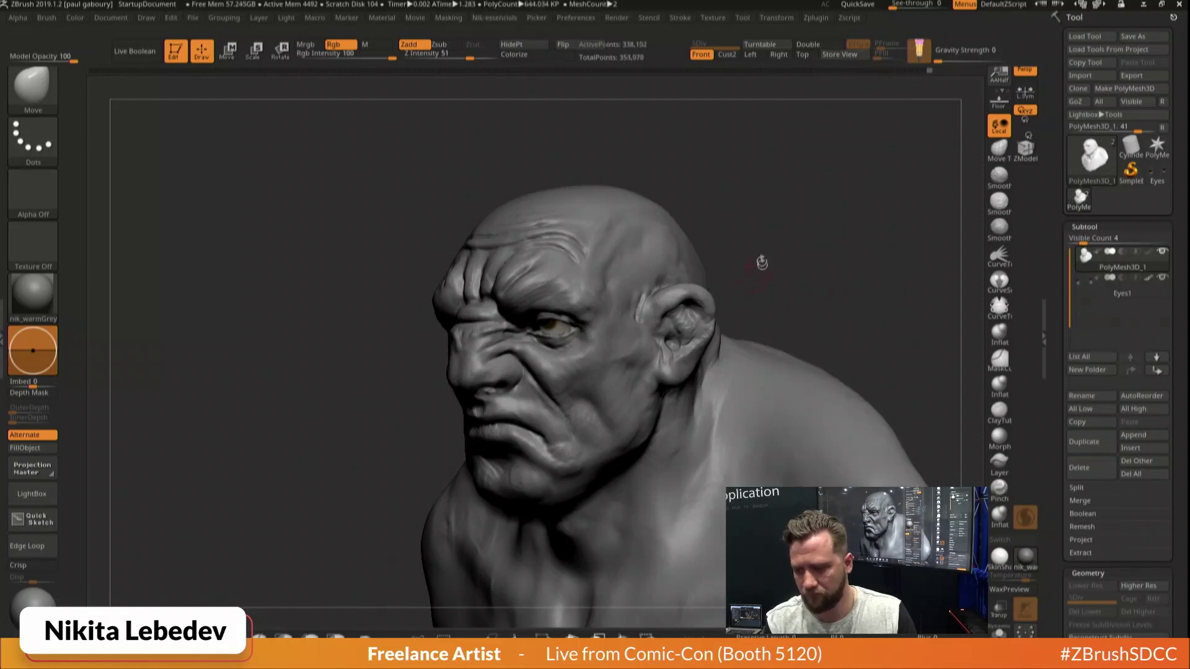
left_click_drag(750, 276, 705, 288, "shift")
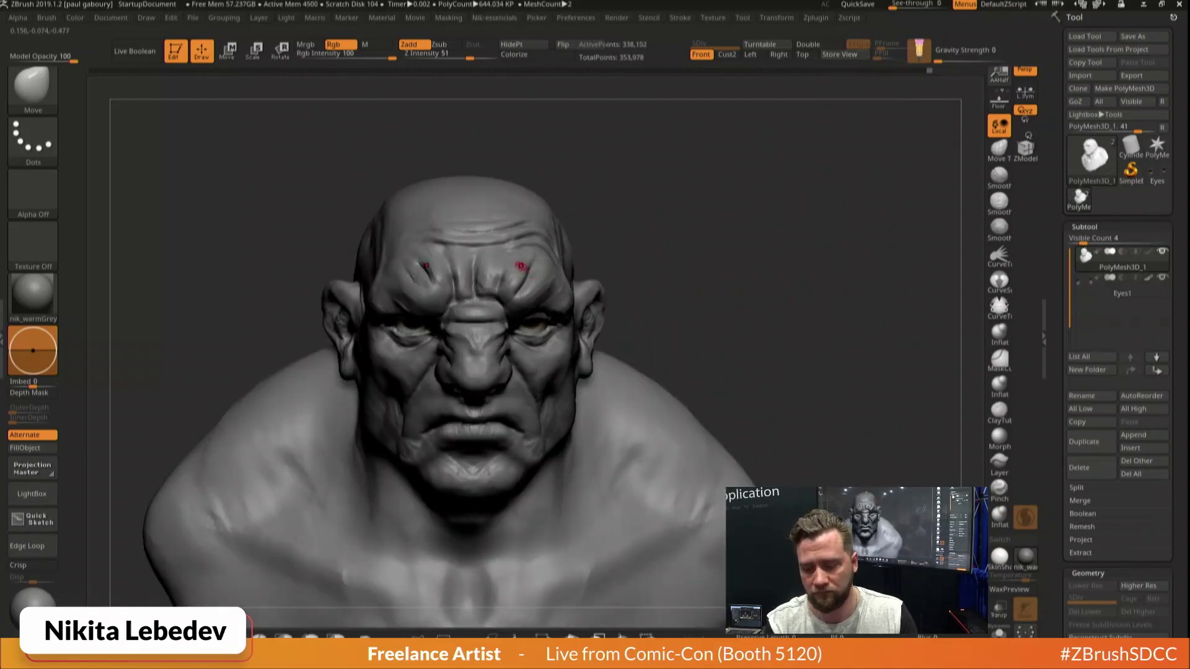
Smooth the inner brows and deepen the vertical frown creases above the nose bridge with the DamStandard brush
key("s")
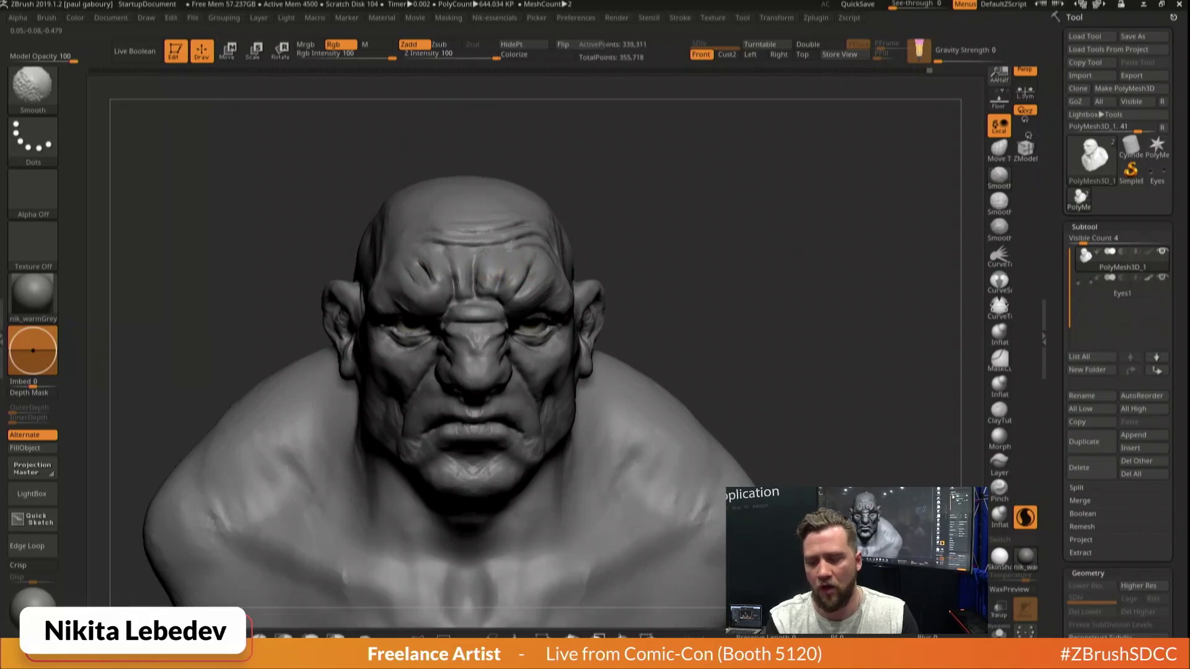
left_click_drag(788, 303, 740, 334, "shift")
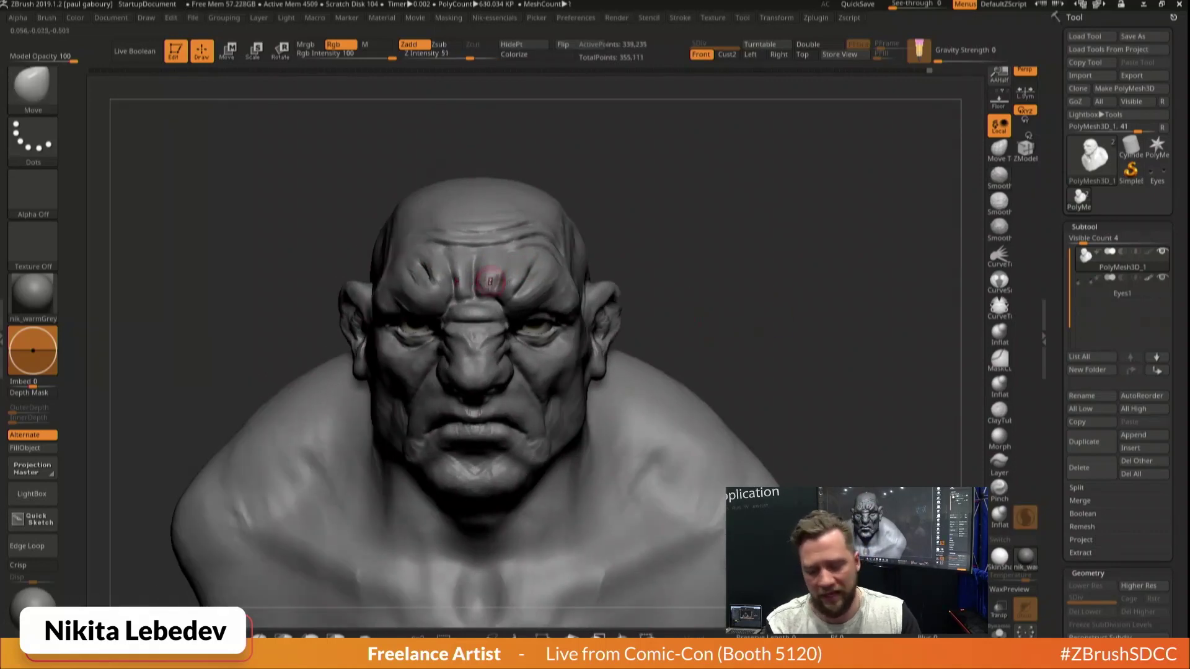
key("b")
key("d")
key("s")
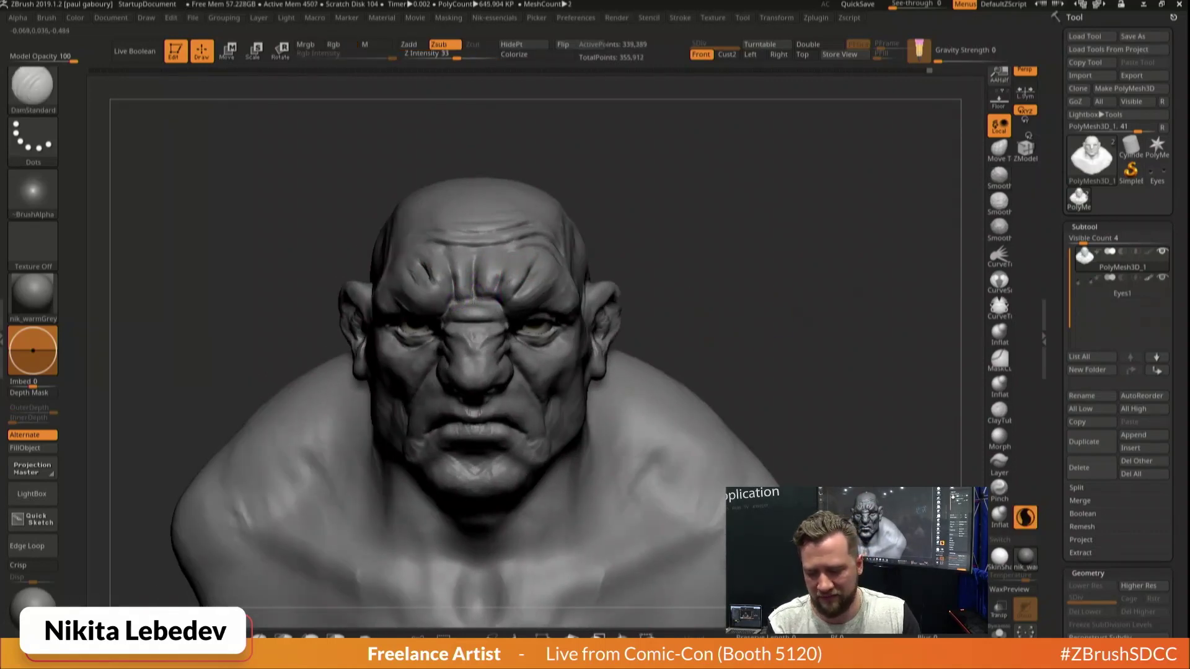
left_click_drag(474, 283, 474, 299)
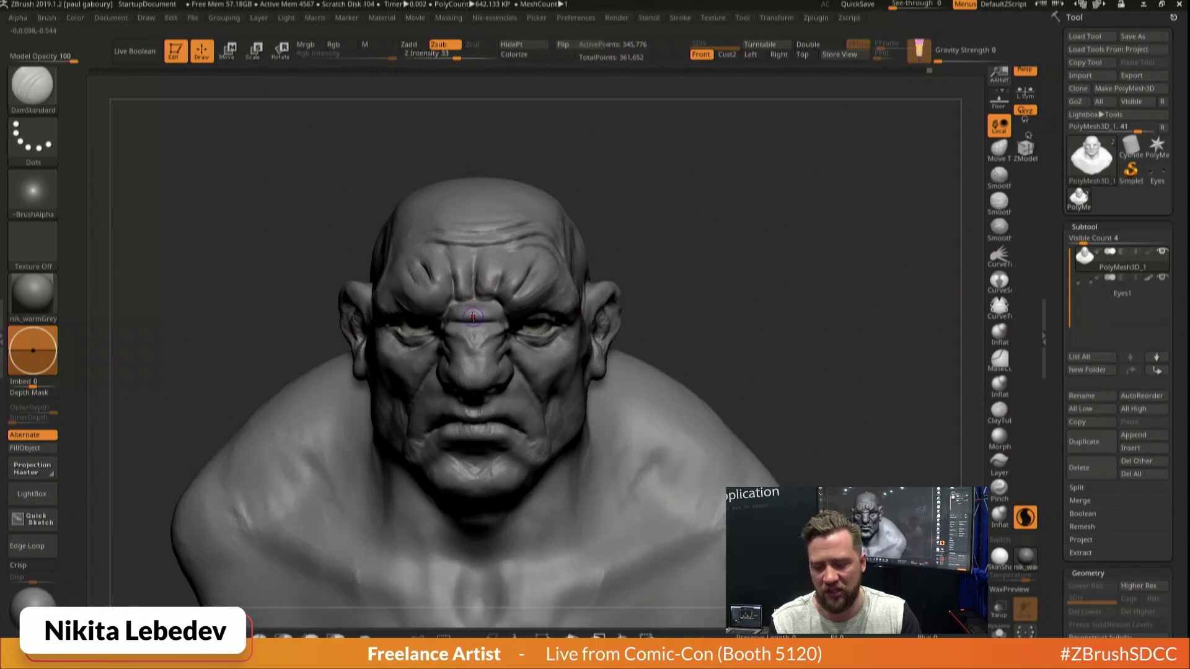
Add volume to the fold across the nose bridge with the Standard brush
key("b")
key("s")
key("t")
left_click_drag(474, 299, 479, 306)
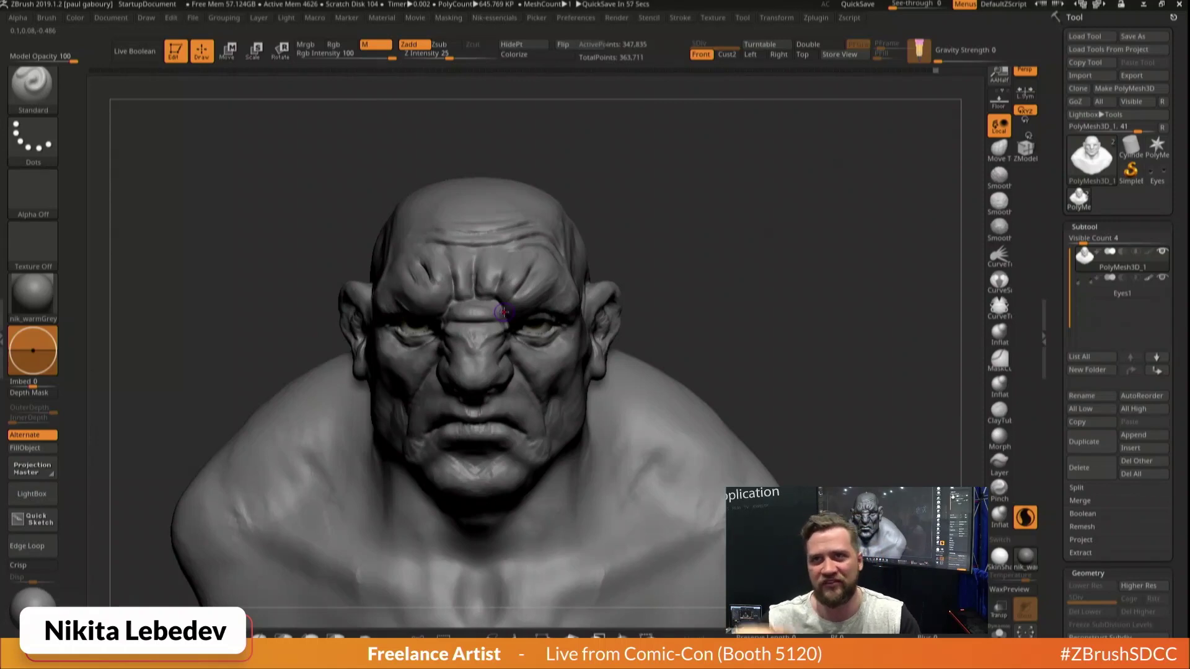
Build up the lower ridge and tip of the nose with the ClayBuildup brush and smooth the strokes
mouse_move(778, 311)
left_mouse_down()
mouse_move(786, 285)
mouse_move(768, 273)
left_mouse_up()
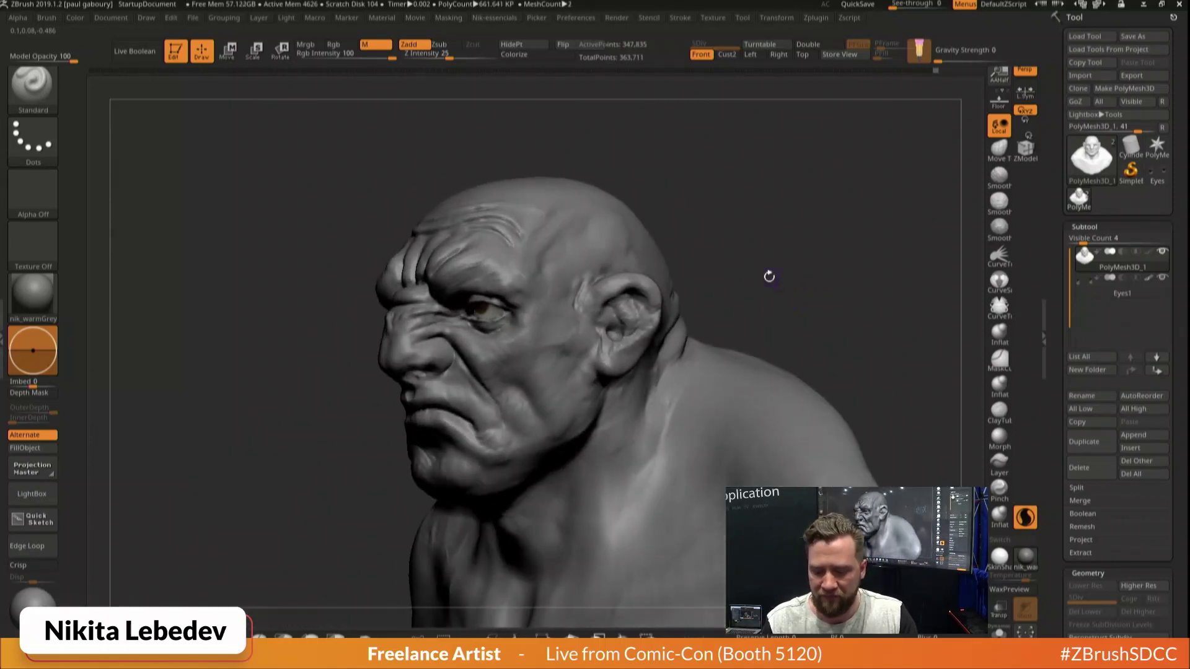
right_click_drag(419, 306, 456, 317)
key("b")
key("c")
key("b")
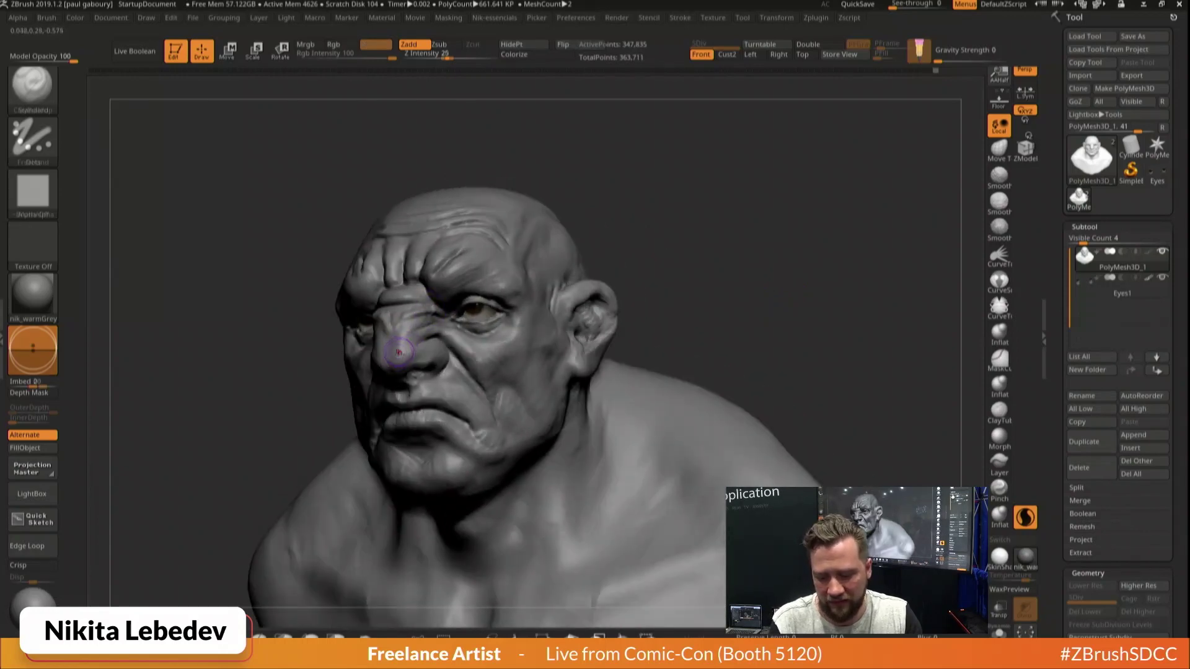
left_click_drag(403, 352, 392, 352)
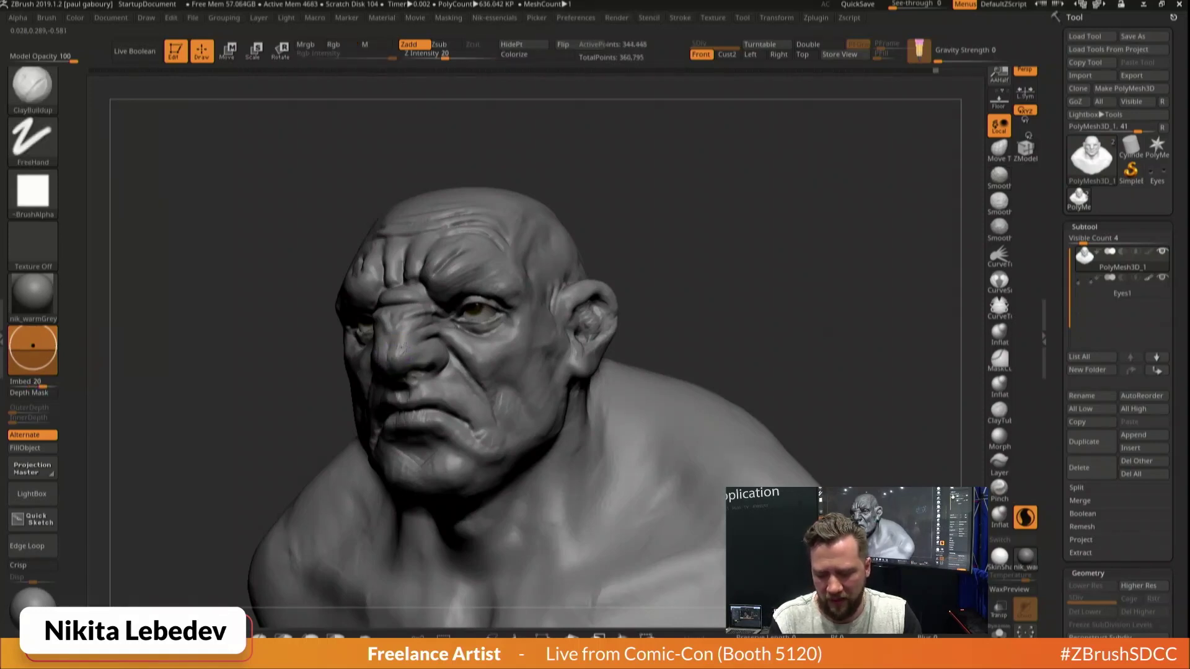
left_click_drag(403, 350, 398, 344, "shift")
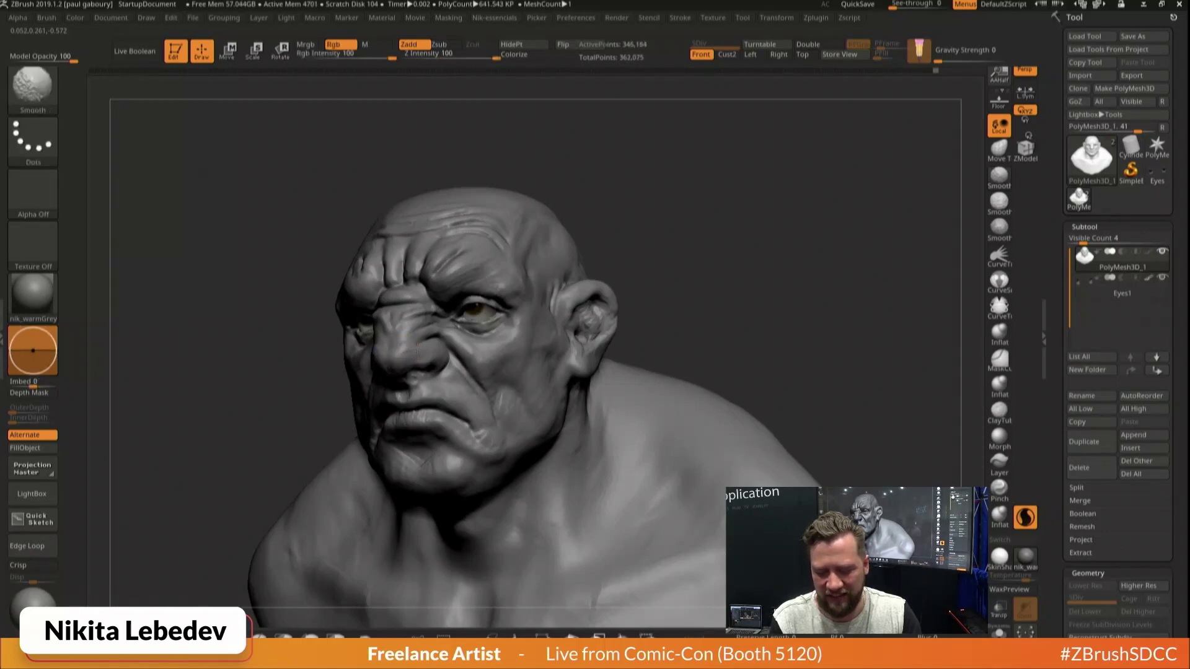
left_click_drag(403, 350, 402, 364, "shift")
Shape the underside of the nose and the nostrils from a low angle with the ClayBuildup brush
mouse_move(753, 275)
left_mouse_down()
mouse_move(744, 292)
mouse_move(688, 286)
left_mouse_up()
left_click_drag(645, 334, 672, 257)
left_click_drag(428, 365, 421, 367)
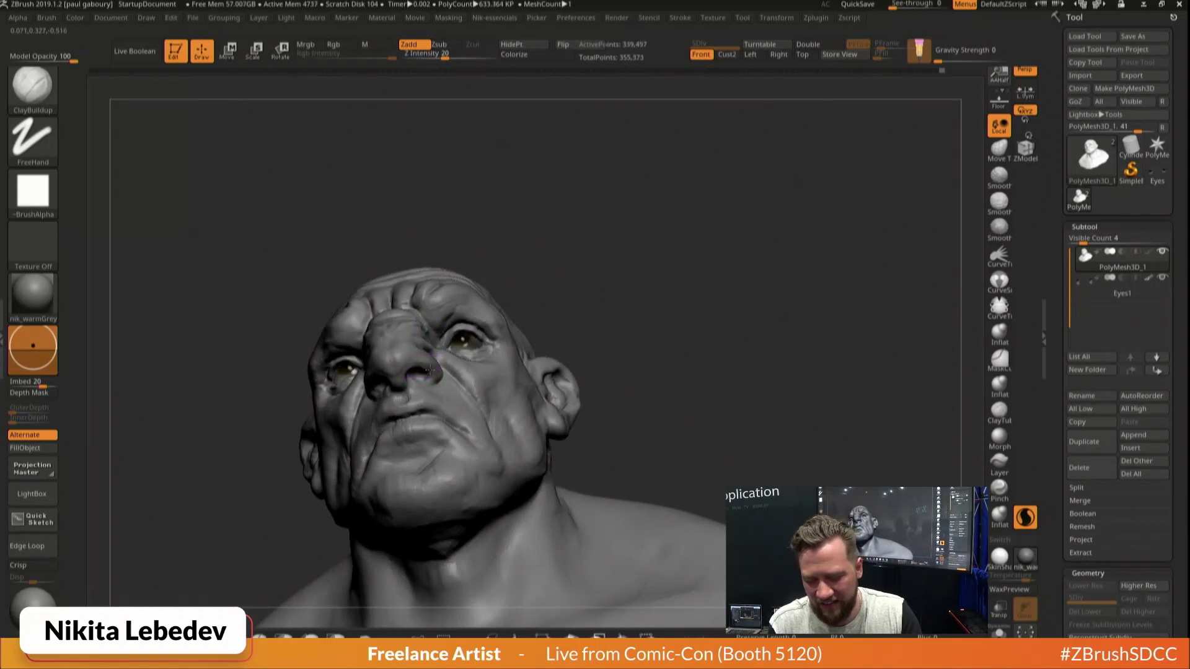
left_click_drag(688, 310, 626, 341)
left_click_drag(403, 387, 420, 373)
left_click_drag(676, 335, 713, 320)
Refine the nostril wing with the Standard brush and smooth its outer edge
key("b")
key("s")
key("t")
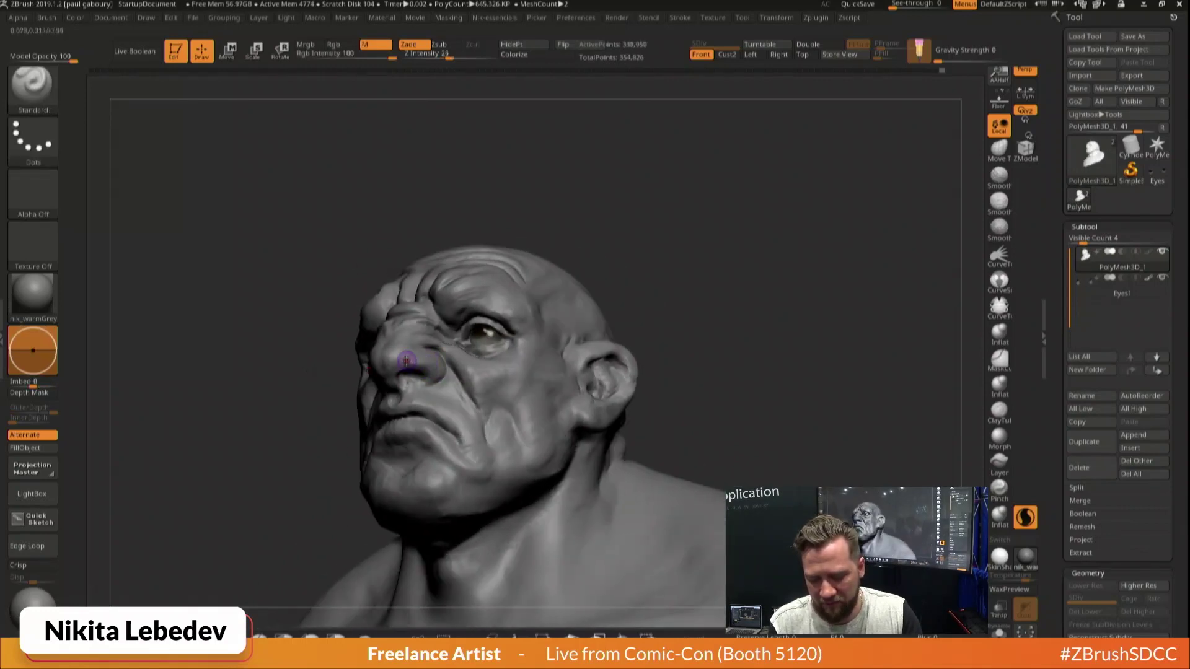
mouse_move(437, 366)
left_mouse_down("shift")
mouse_move(402, 352)
mouse_move(446, 375)
left_mouse_up("shift")
Add form around the side of the nostril with the ClayBuildup brush, smooth it and check the three-quarter view
right_click_drag(396, 446, 413, 449)
key("b")
key("c")
key("b")
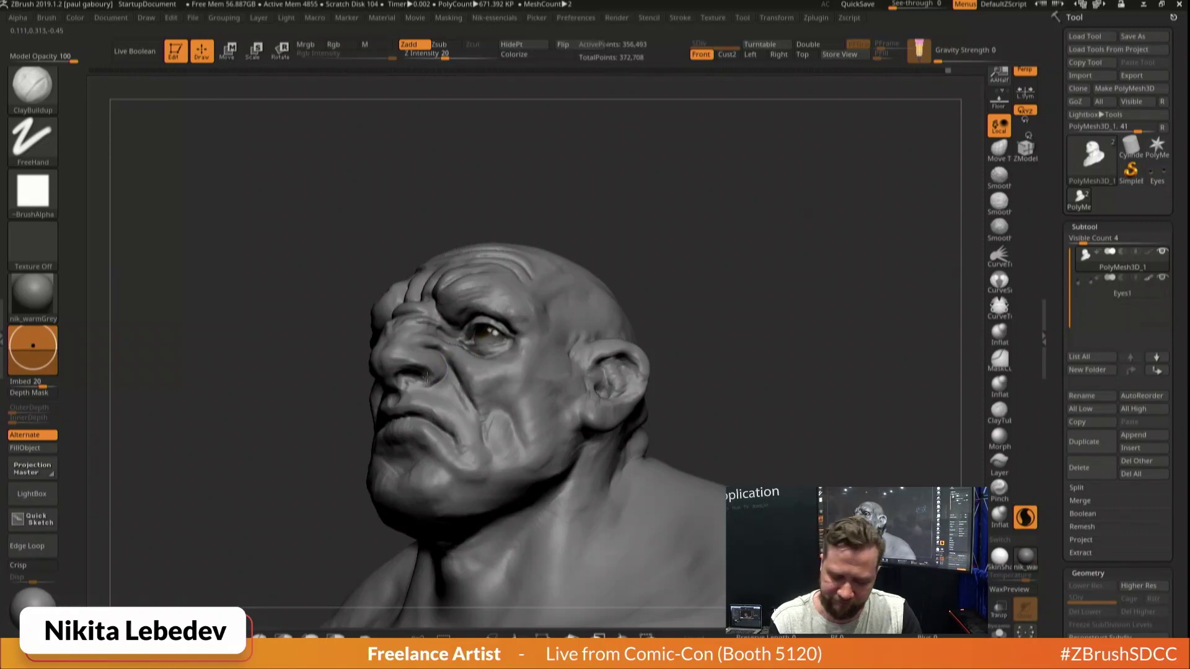
mouse_move(378, 378)
right_mouse_down()
mouse_move(425, 334)
mouse_move(391, 381)
mouse_move(750, 352)
right_mouse_up()
key("shift")
right_click_drag(496, 321, 523, 305)
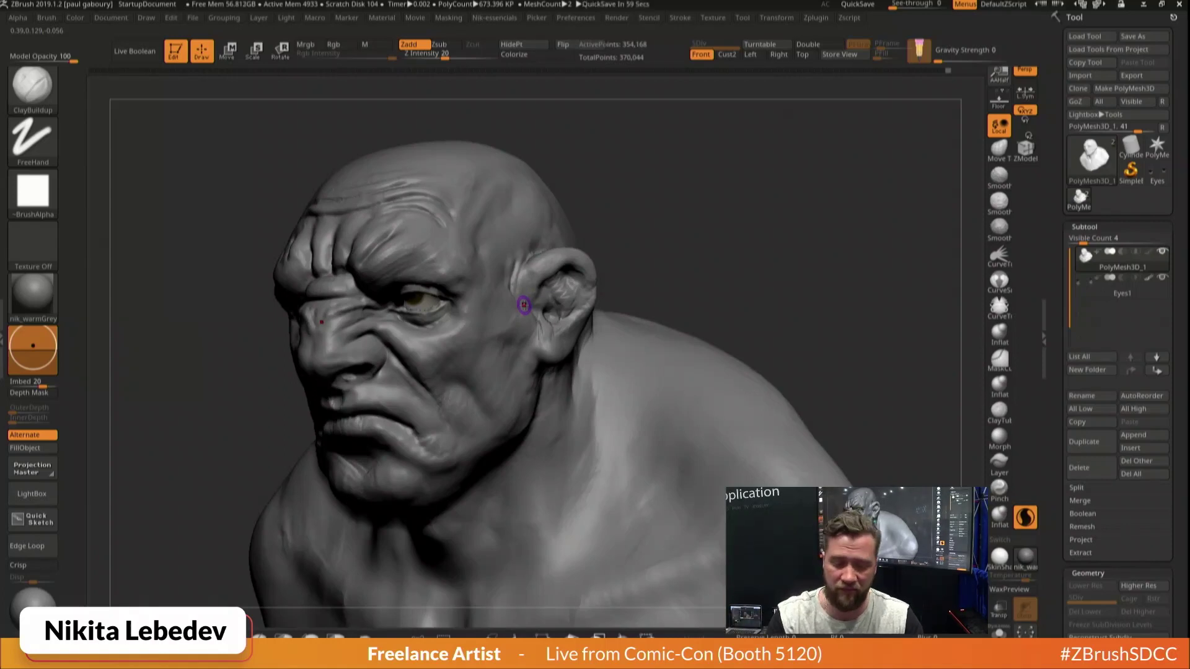
Carve the creases in the brow wrinkles deeper with the DamStandard brush at an adjusted size
mouse_move(524, 305)
right_mouse_down()
mouse_move(395, 248)
mouse_move(385, 214)
right_mouse_up()
key("b")
key("d")
key("s")
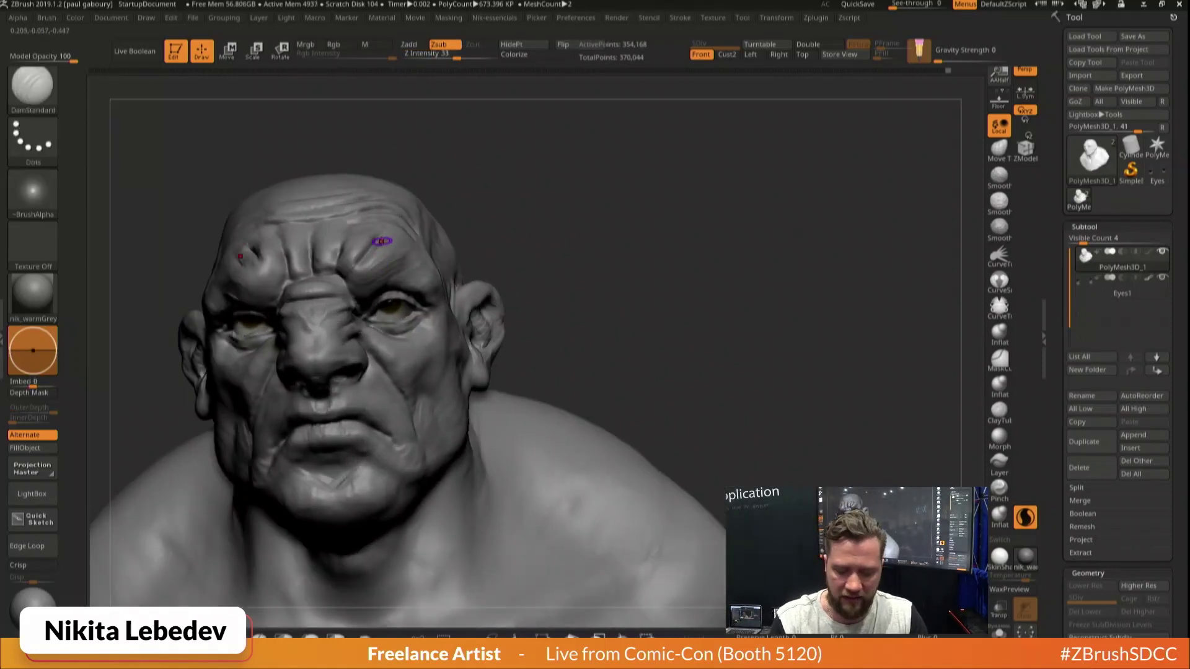
key("s")
mouse_move(377, 245)
left_mouse_down()
mouse_move(349, 279)
mouse_move(277, 272)
left_mouse_up()
Build up the flesh between the brow wrinkles with the ClayBuildup brush and smooth it in front view
key("b")
key("c")
key("b")
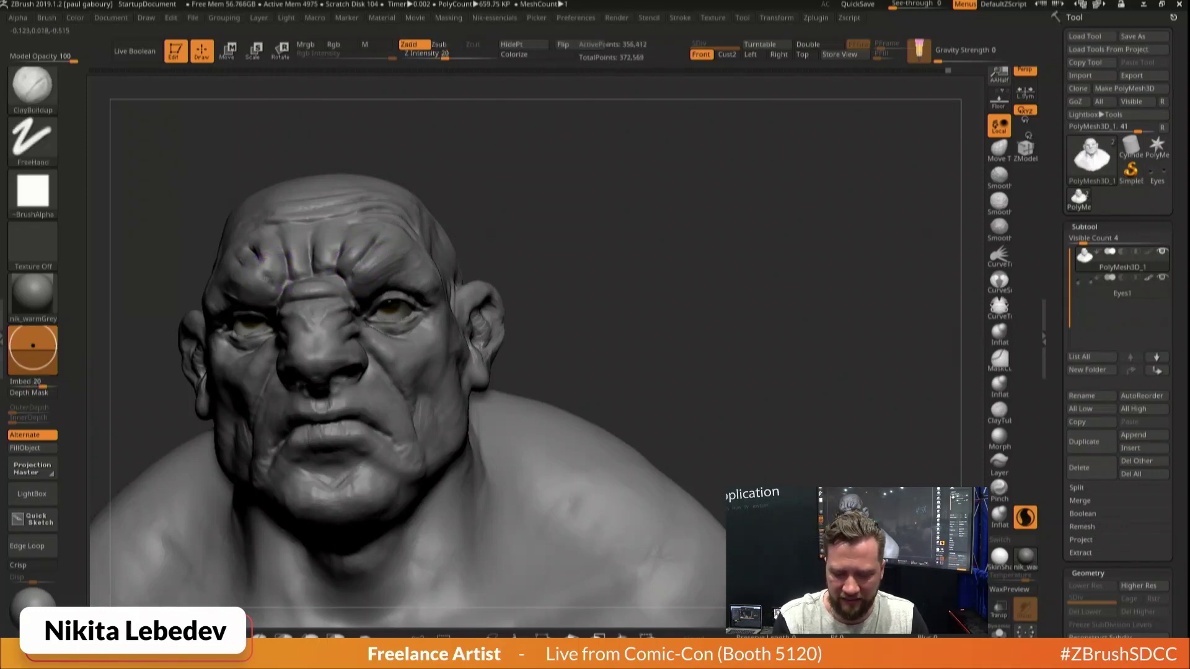
left_click_drag(379, 246, 358, 256)
left_click_drag(533, 246, 566, 245, "shift")
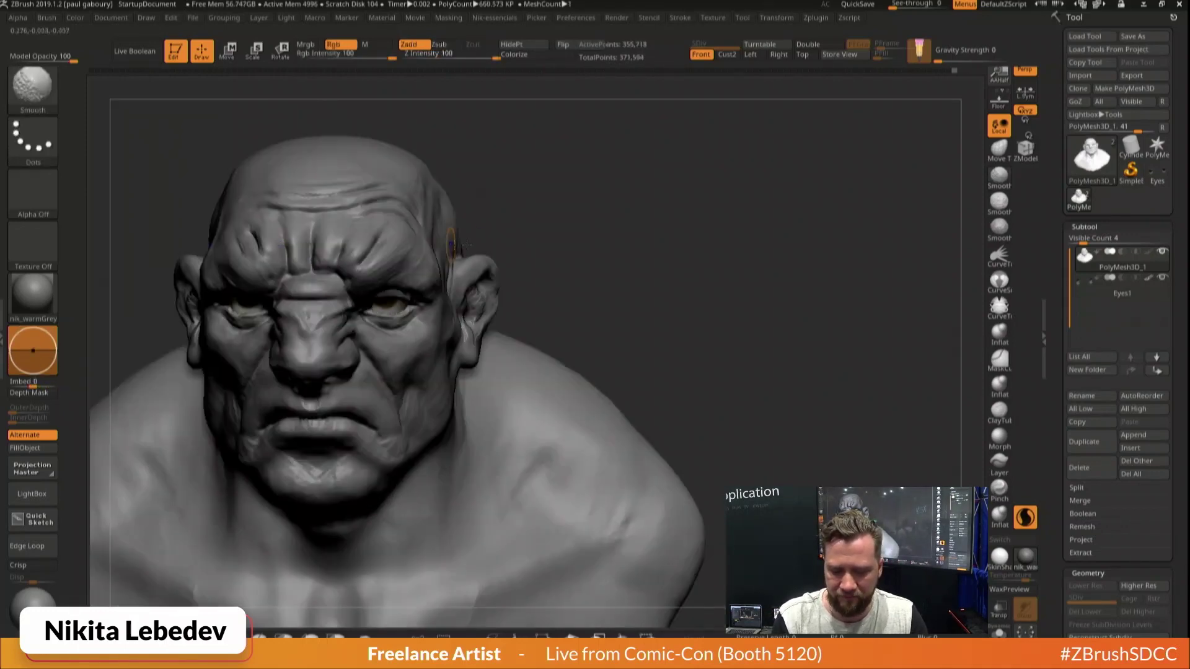
Sculpt wrinkles on the side of the nose bridge, alternating the DamStandard and Standard brushes
right_click_drag(366, 300, 352, 310)
key("b")
key("d")
key("s")
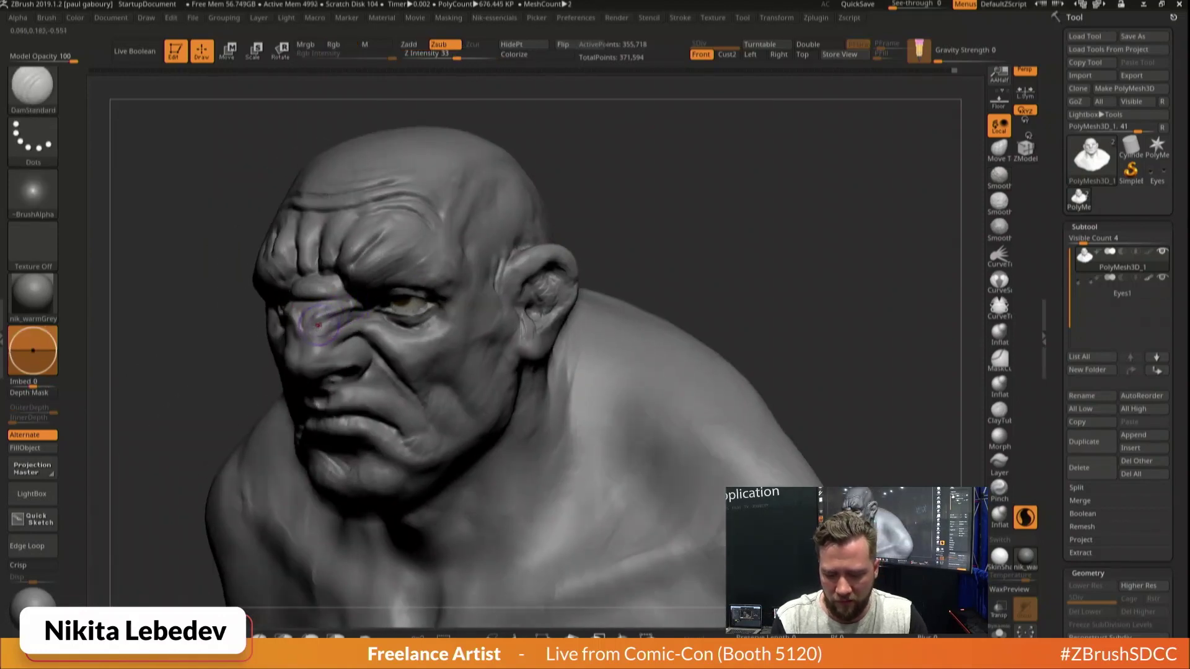
key("b")
key("s")
key("t")
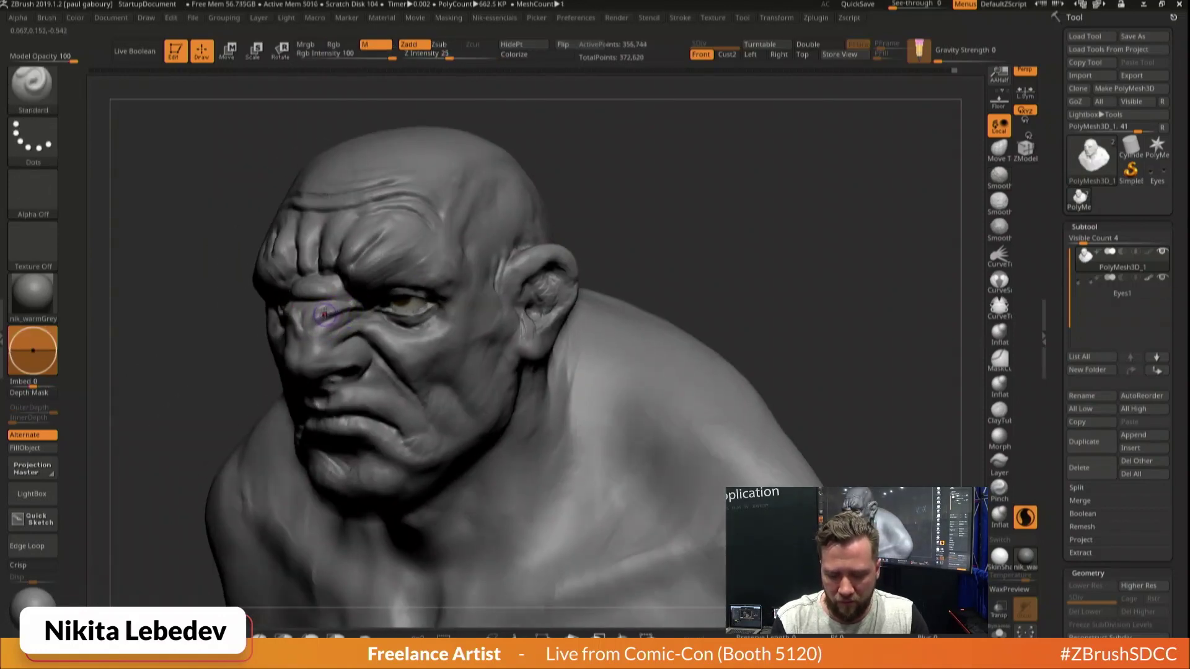
key("b")
key("d")
key("s")
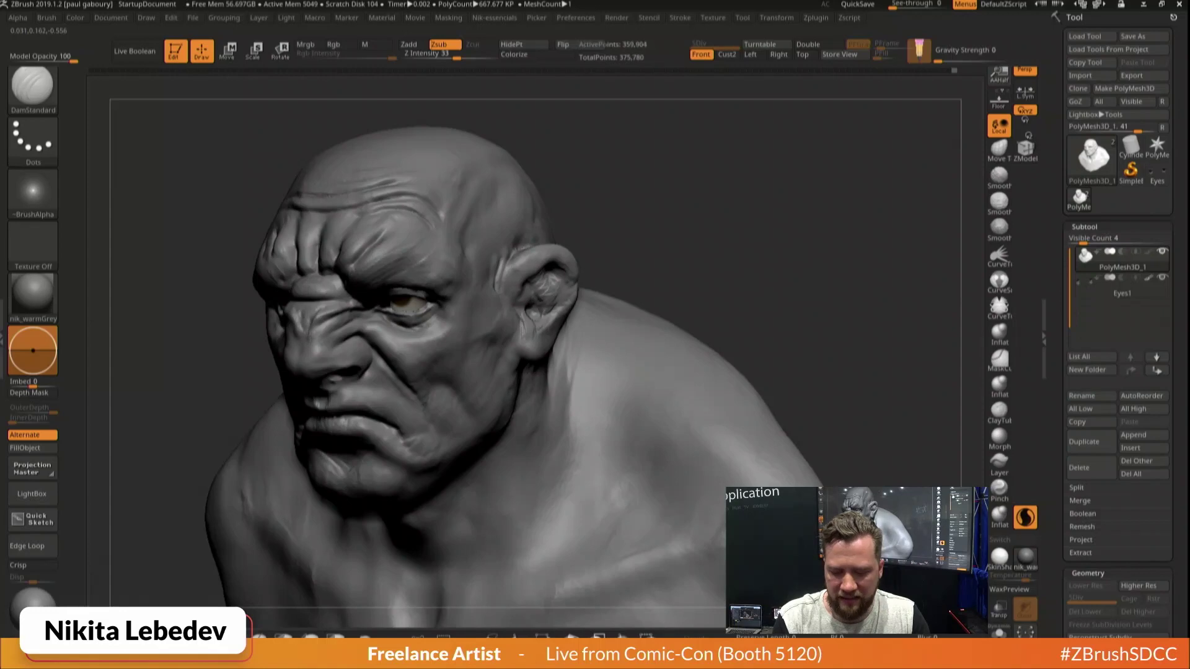
Raise the ridges between the nose wrinkles and the area beside the eye bag with the Standard brush
right_click_drag(328, 362, 316, 331)
key("b")
key("s")
key("t")
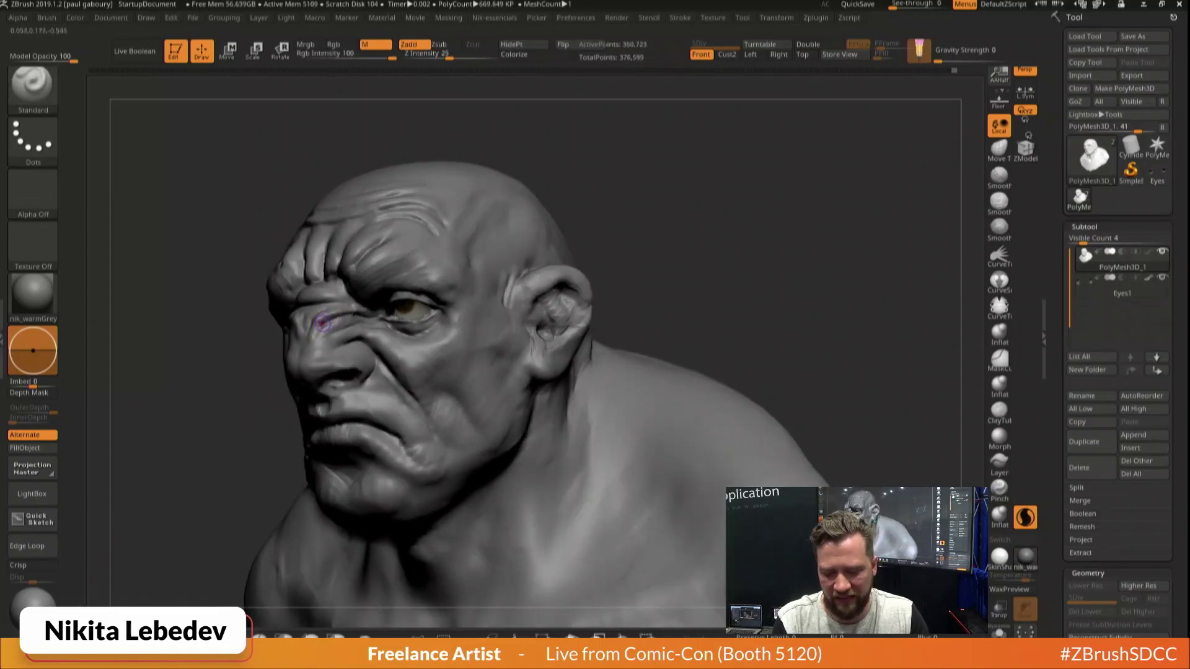
left_click_drag(395, 331, 401, 344)
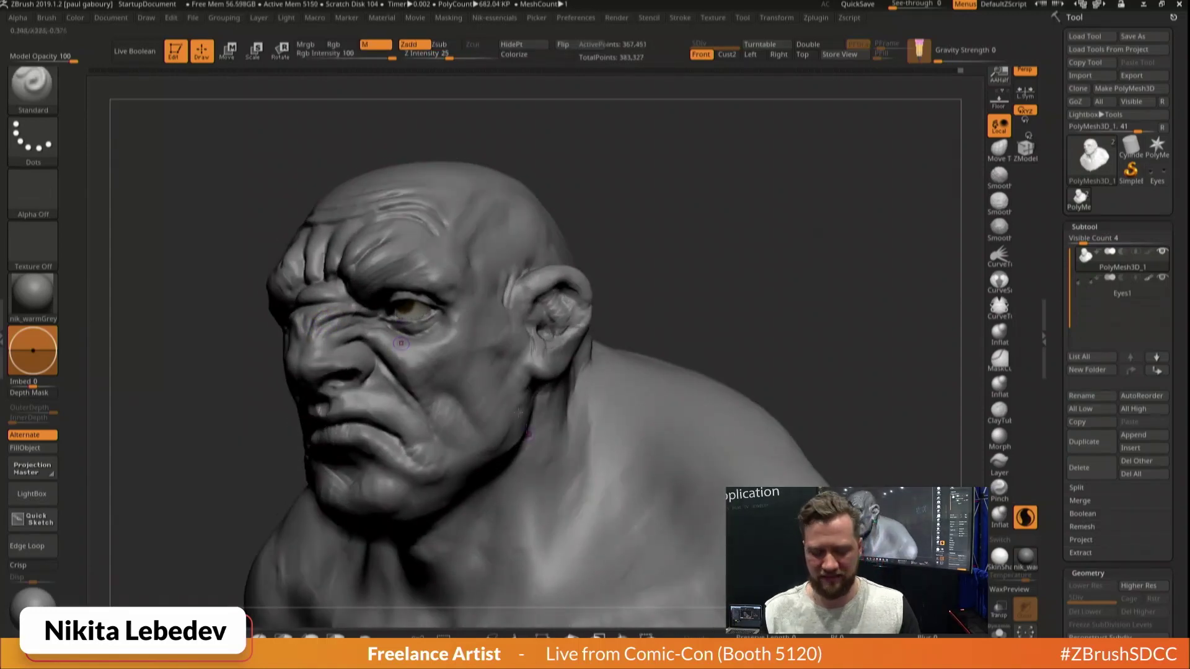
left_click_drag(340, 323, 295, 342)
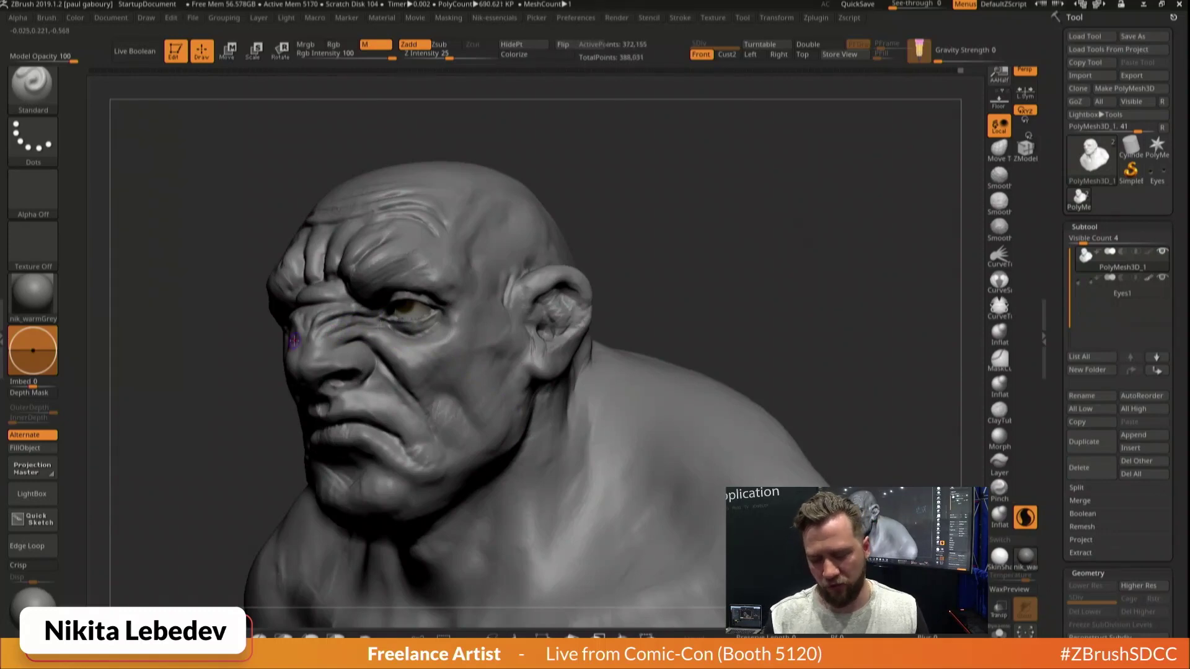
Adjust the upper part of the ear in profile with the Move brush at an adjusted size
mouse_move(761, 279)
left_mouse_down()
mouse_move(752, 283)
mouse_move(757, 273)
left_mouse_up()
left_click_drag(589, 283, 560, 288)
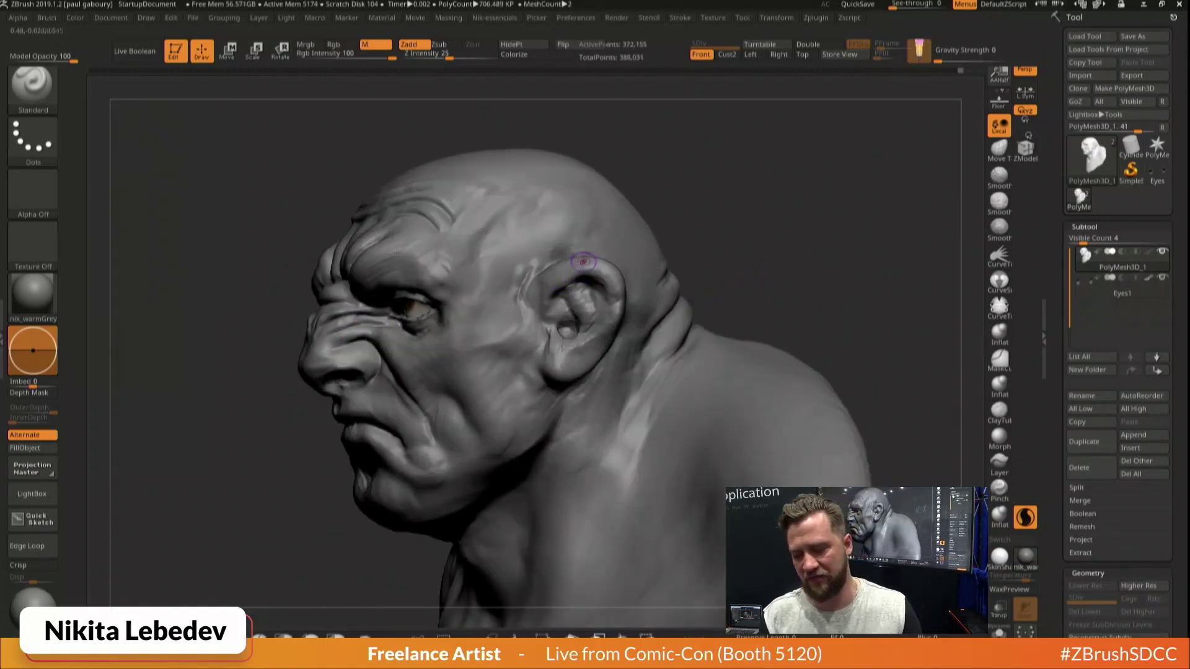
key("b")
key("m")
key("v")
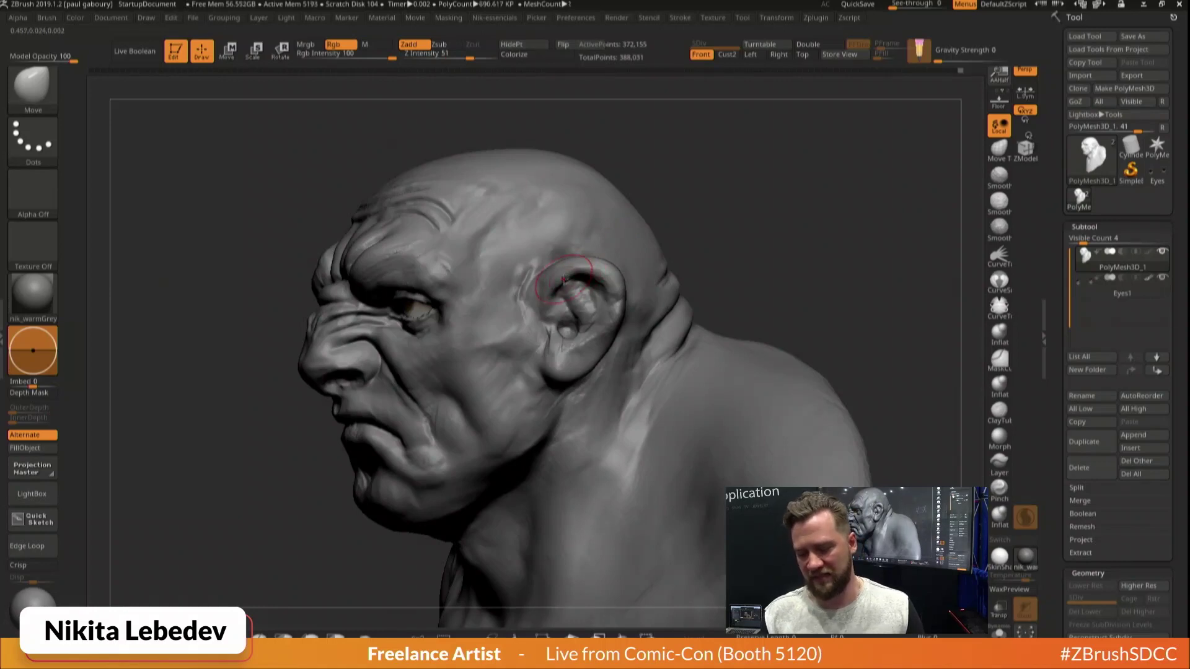
key("s")
left_click_drag(596, 285, 581, 286)
key("s")
left_click(577, 286)
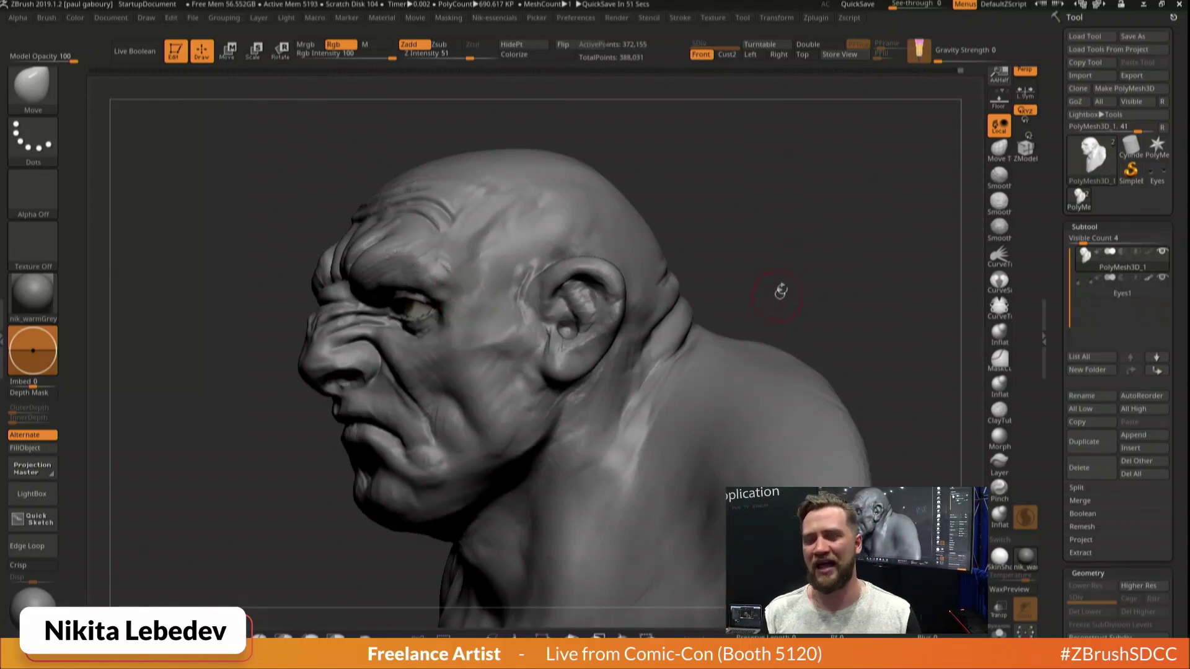
Add volume to the upper inner ear in profile with the ClayBuildup and Standard brushes
mouse_move(796, 266)
left_mouse_down()
mouse_move(794, 296)
mouse_move(779, 295)
left_mouse_up()
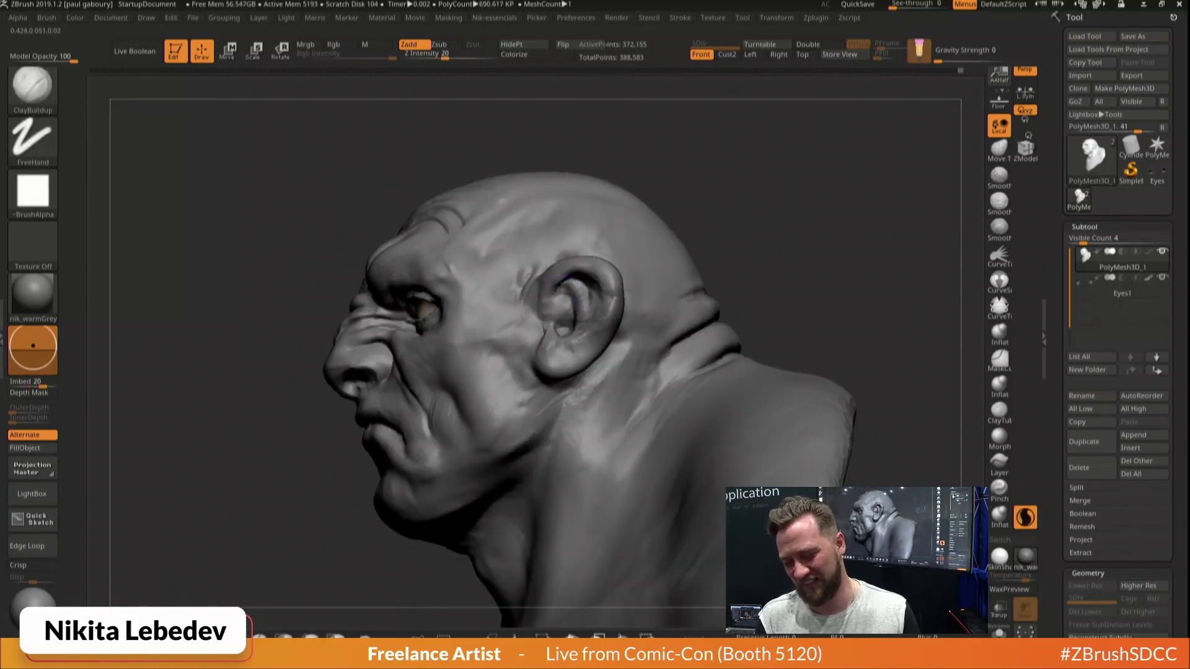
key("b")
key("s")
key("t")
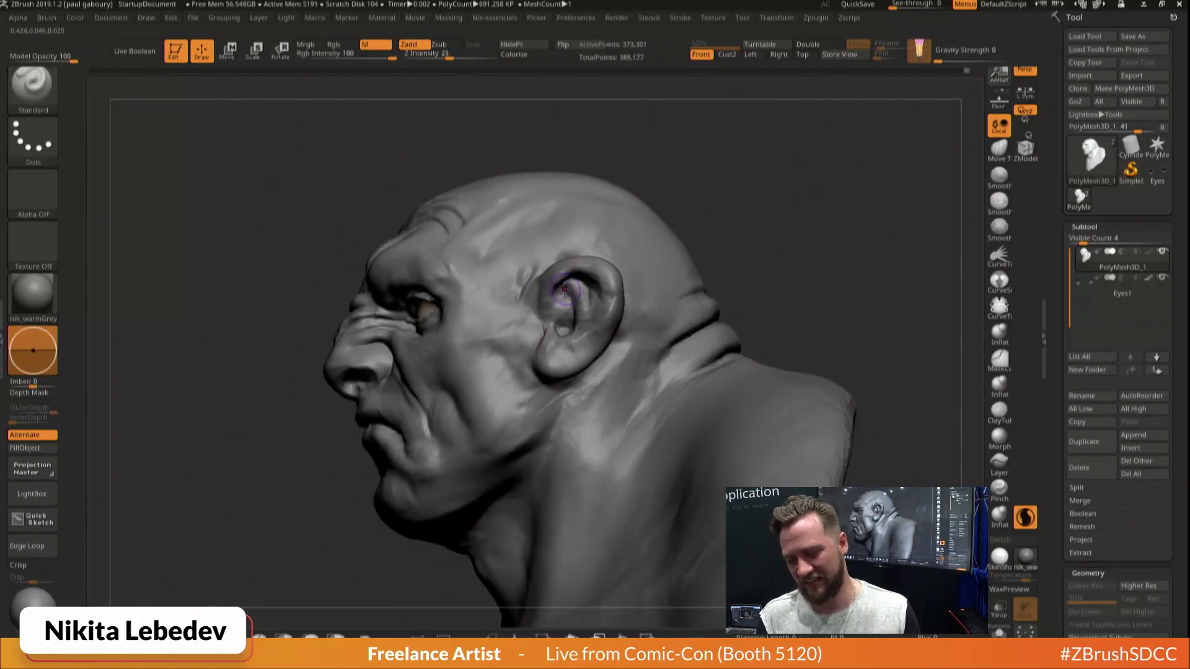
mouse_move(566, 290)
right_mouse_down()
mouse_move(598, 264)
mouse_move(547, 305)
mouse_move(561, 316)
mouse_move(576, 303)
right_mouse_up()
Define the folds inside the ear by alternating the ClayBuildup and Standard brushes
key("b")
key("c")
key("b")
key("b")
key("s")
key("t")
key("b")
key("c")
key("b")
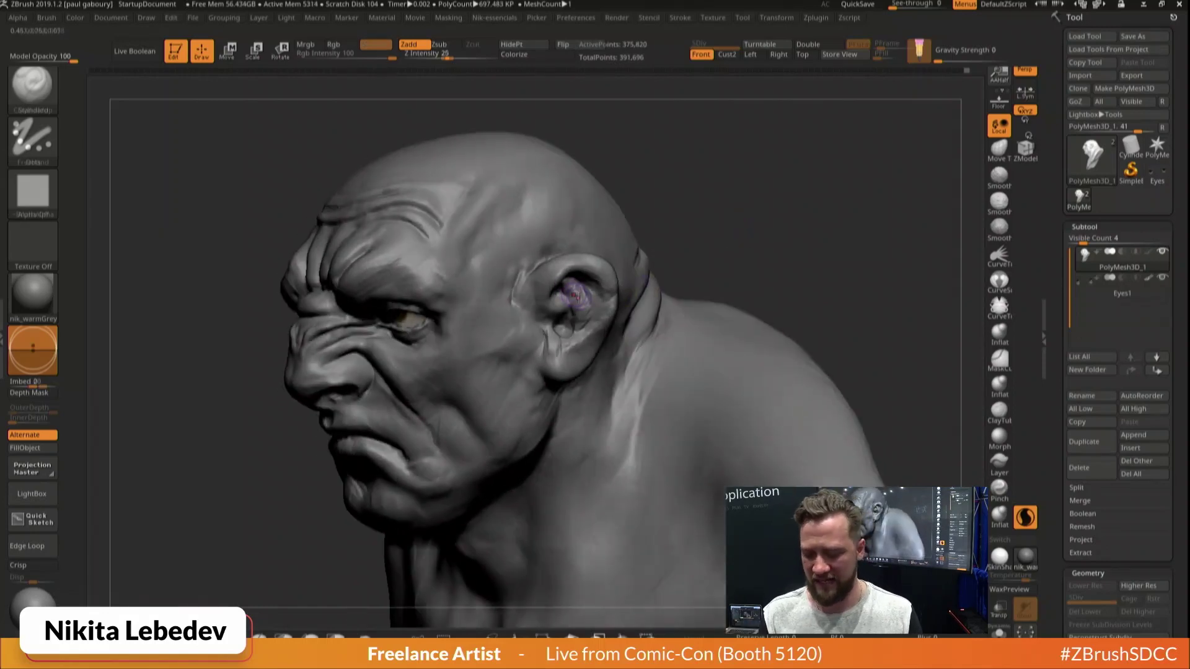
Reshape the inner folds of the ear with the Move brush and smooth them from several angles
key("b")
key("m")
key("v")
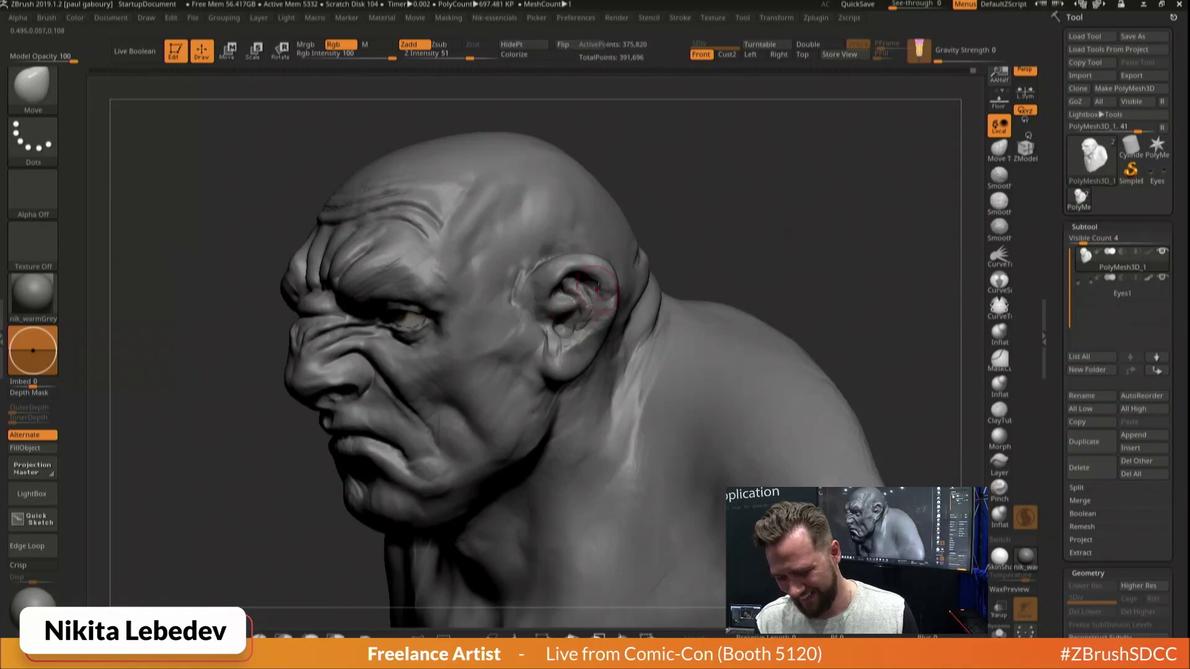
key("shift")
right_click_drag(583, 300, 570, 284)
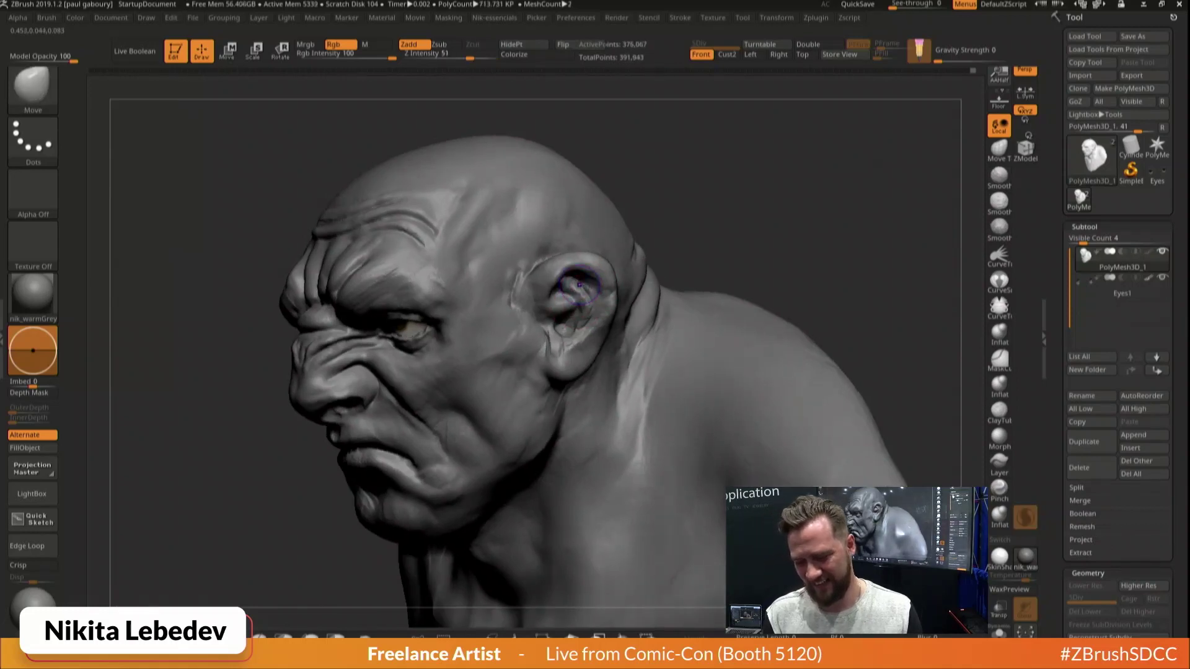
left_click_drag(567, 288, 575, 303, "shift")
mouse_move(580, 298)
right_mouse_down()
mouse_move(616, 278)
mouse_move(598, 338)
right_mouse_up()
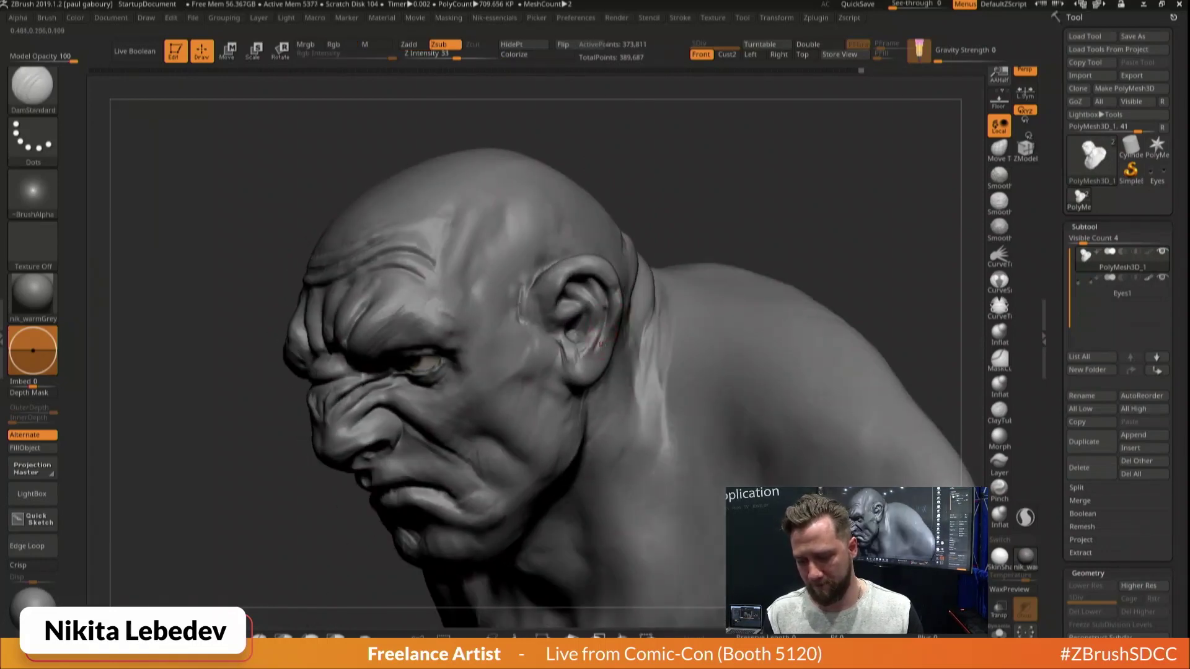
Carve the lower inner ear with DamStandard and build up its surrounding folds with the Standard and ClayBuildup brushes
left_click_drag(606, 327, 598, 344)
key("b")
key("s")
key("t")
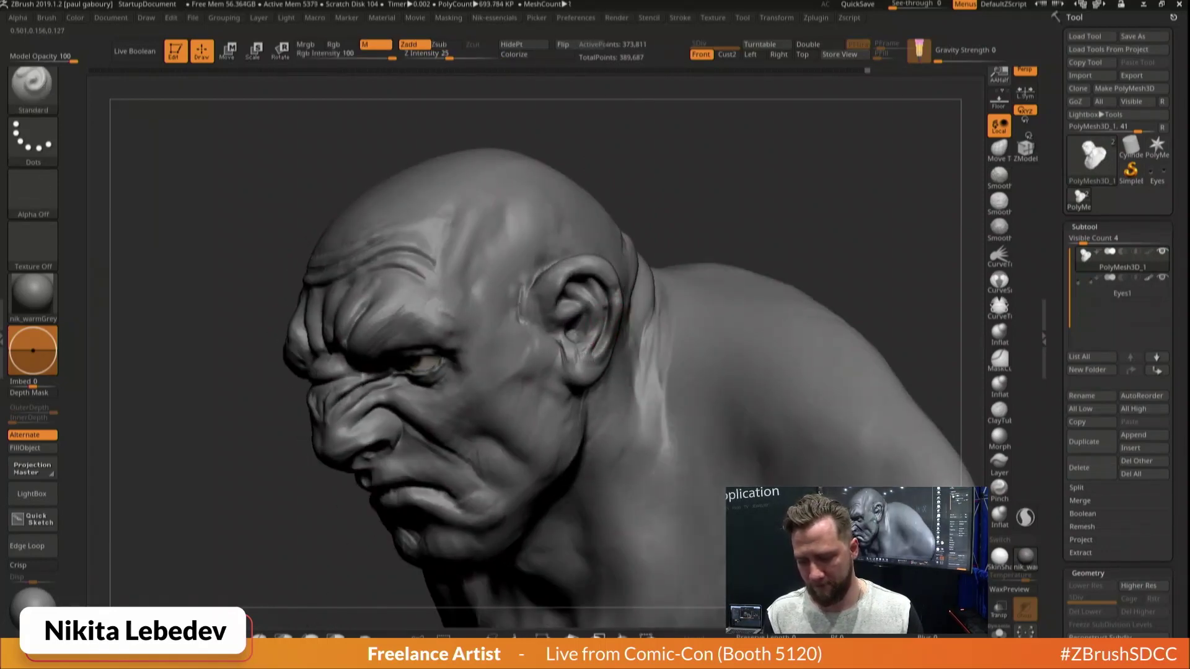
mouse_move(590, 349)
right_mouse_down()
mouse_move(600, 348)
mouse_move(572, 350)
right_mouse_up()
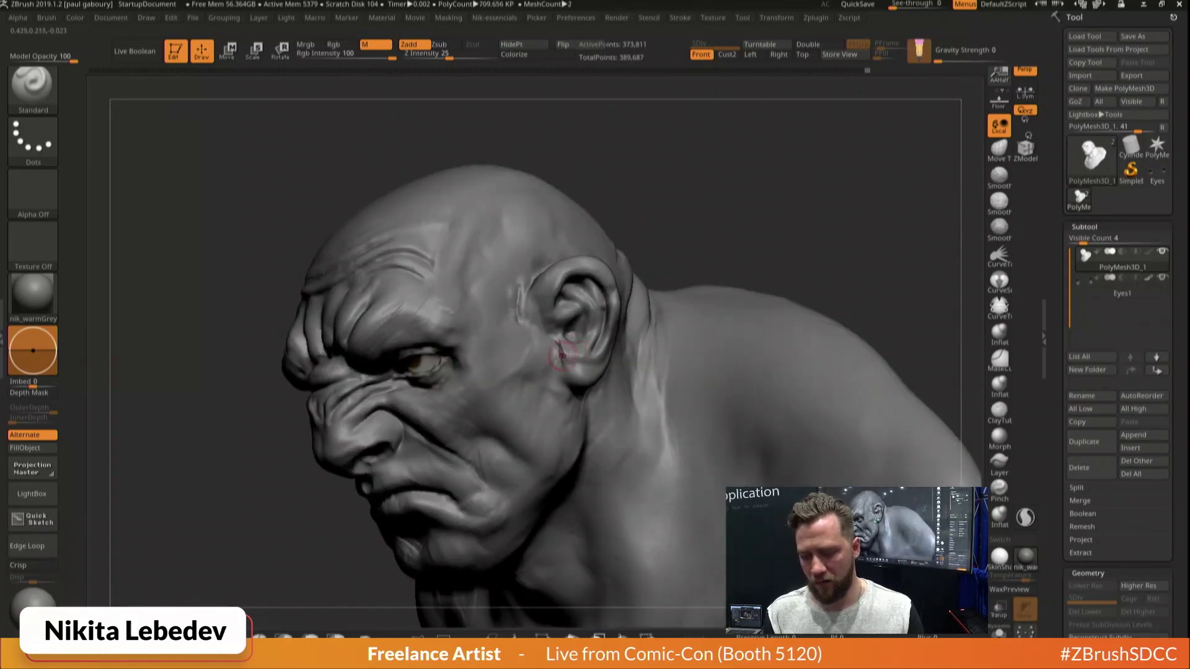
key("b")
key("c")
key("b")
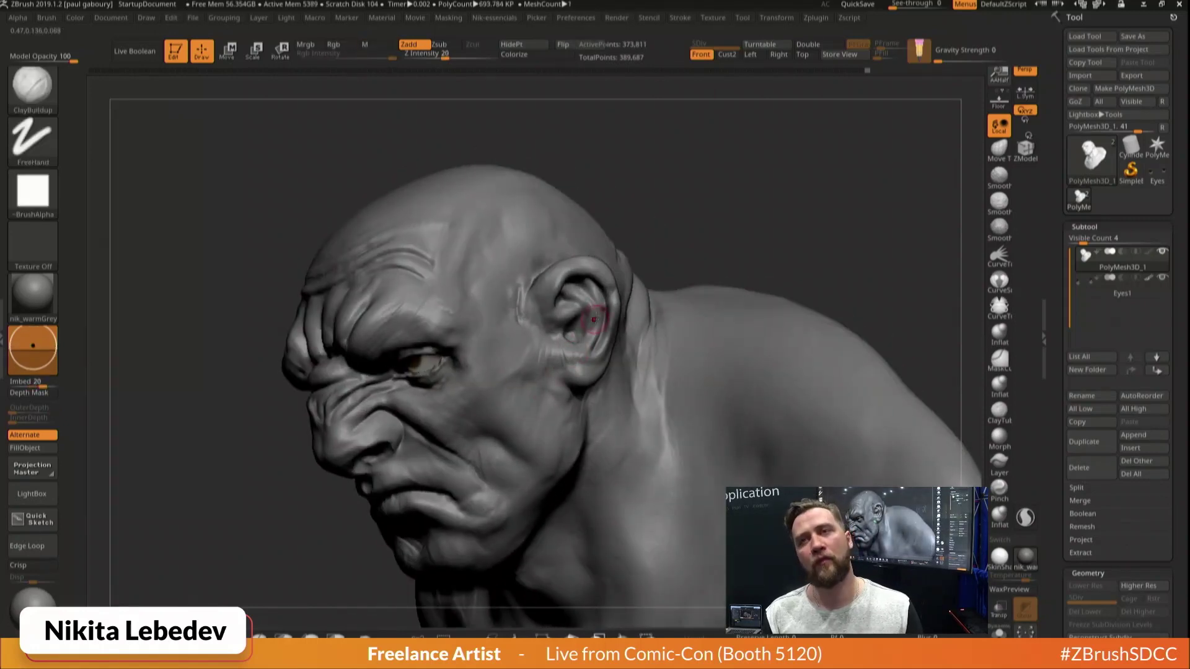
right_click_drag(593, 320, 571, 324)
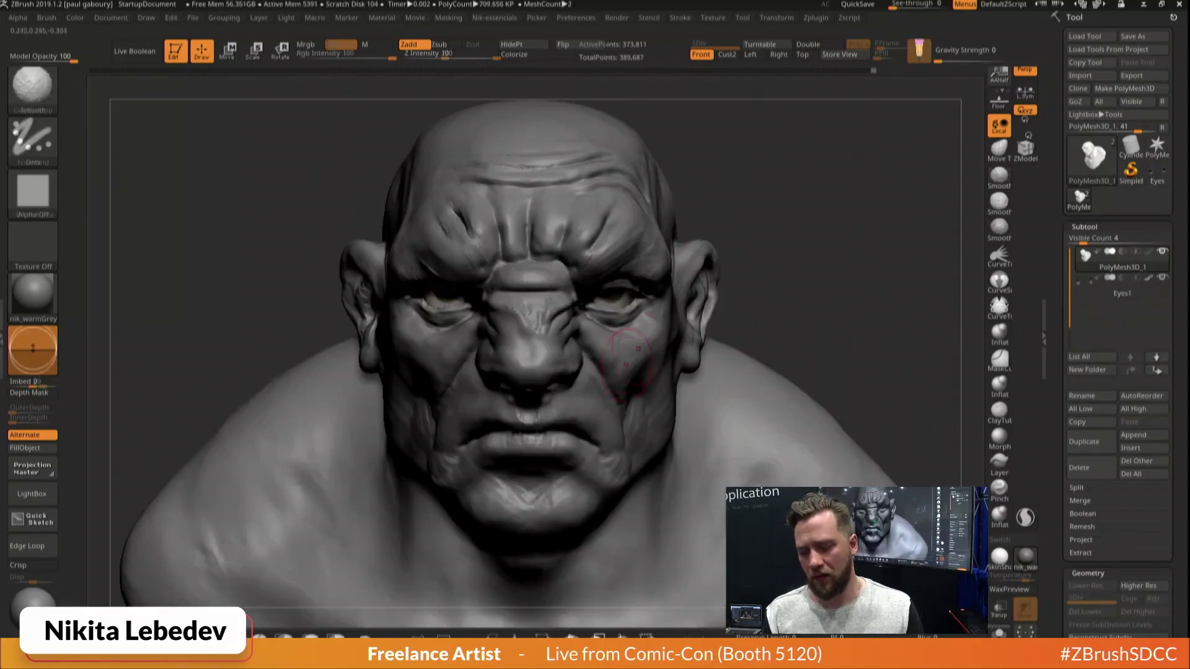
Adjust the brush size and define the horizontal forehead wrinkles with the DamStandard and Standard brushes
right_click_drag(858, 283, 811, 290, "ctrl")
key("s")
left_click_drag(810, 290, 791, 283)
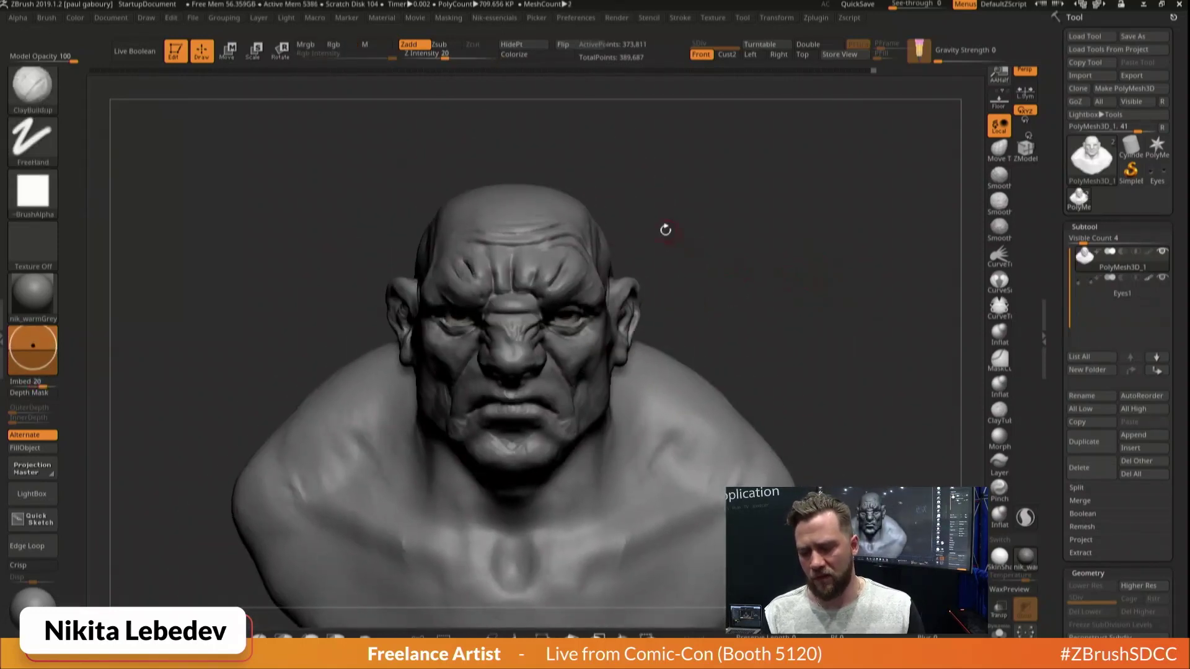
key("b")
key("d")
key("s")
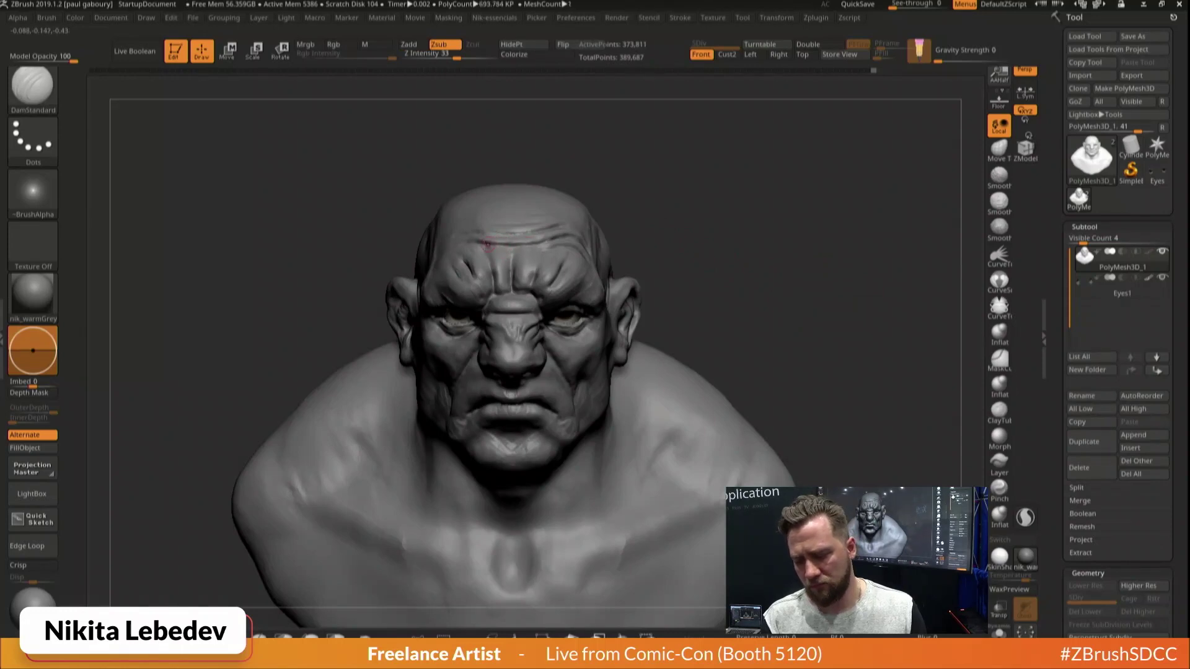
key("b")
key("s")
key("t")
right_click_drag(473, 247, 477, 239)
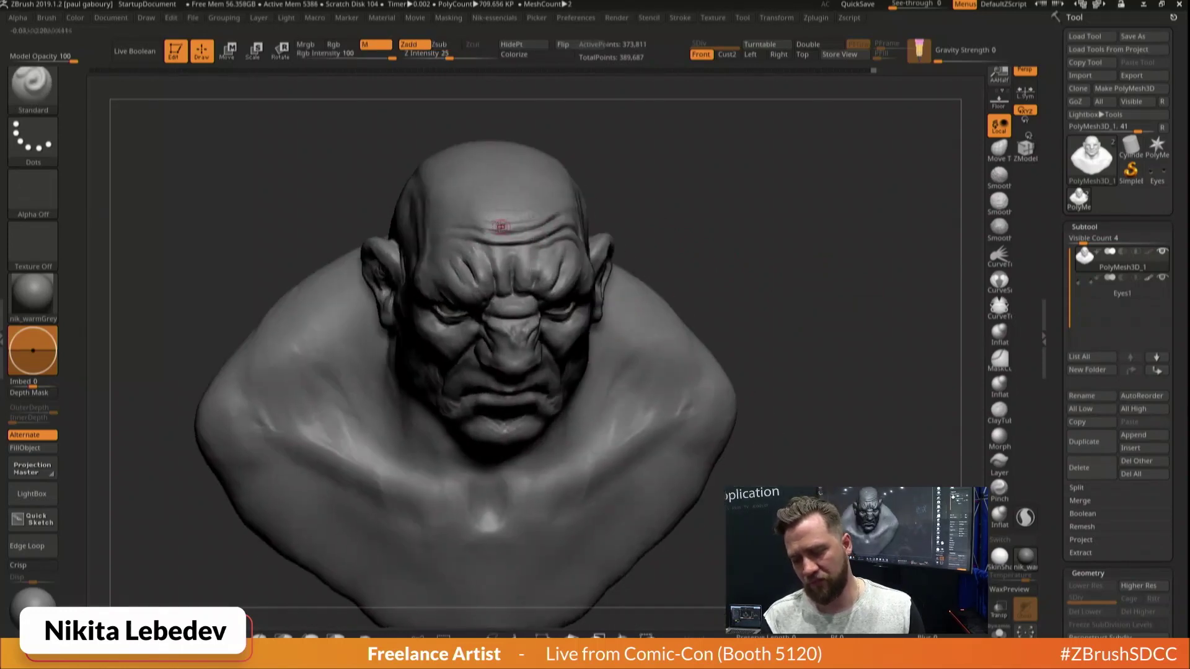
Deepen the outer end of the forehead wrinkles towards the temple with the DamStandard brush
key("b")
key("d")
key("s")
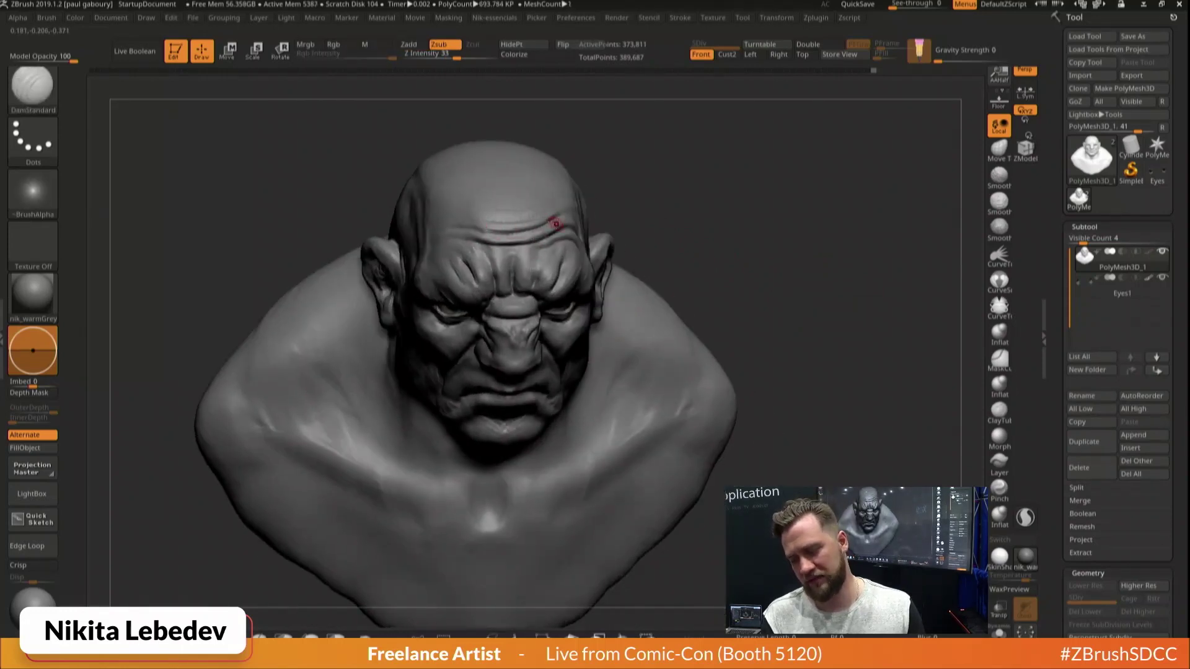
mouse_move(566, 233)
right_mouse_down()
mouse_move(523, 205)
mouse_move(799, 274)
right_mouse_up()
right_click_drag(637, 221, 591, 244, "alt")
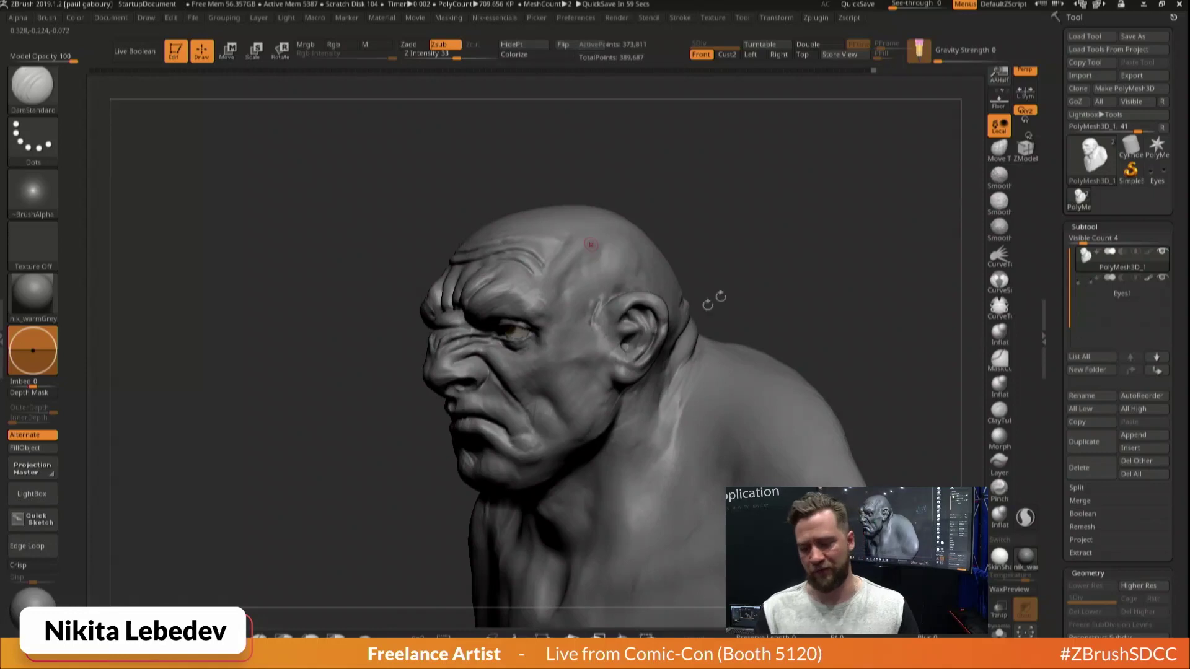
Add volume between the brow and forehead creases with the Standard and ClayBuildup brushes, and sharpen the creases with DamStandard
mouse_move(512, 240)
right_mouse_down()
mouse_move(455, 248)
mouse_move(495, 259)
mouse_move(460, 261)
right_mouse_up()
key("b")
key("s")
key("t")
key("b")
key("c")
key("b")
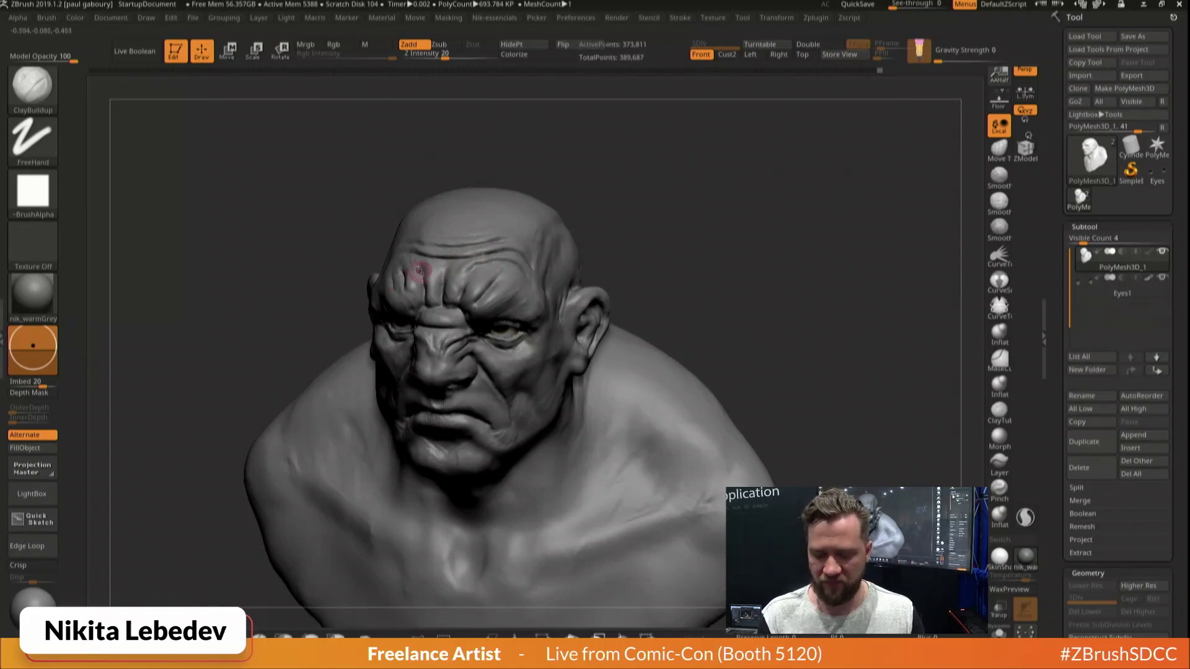
key("b")
key("d")
key("s")
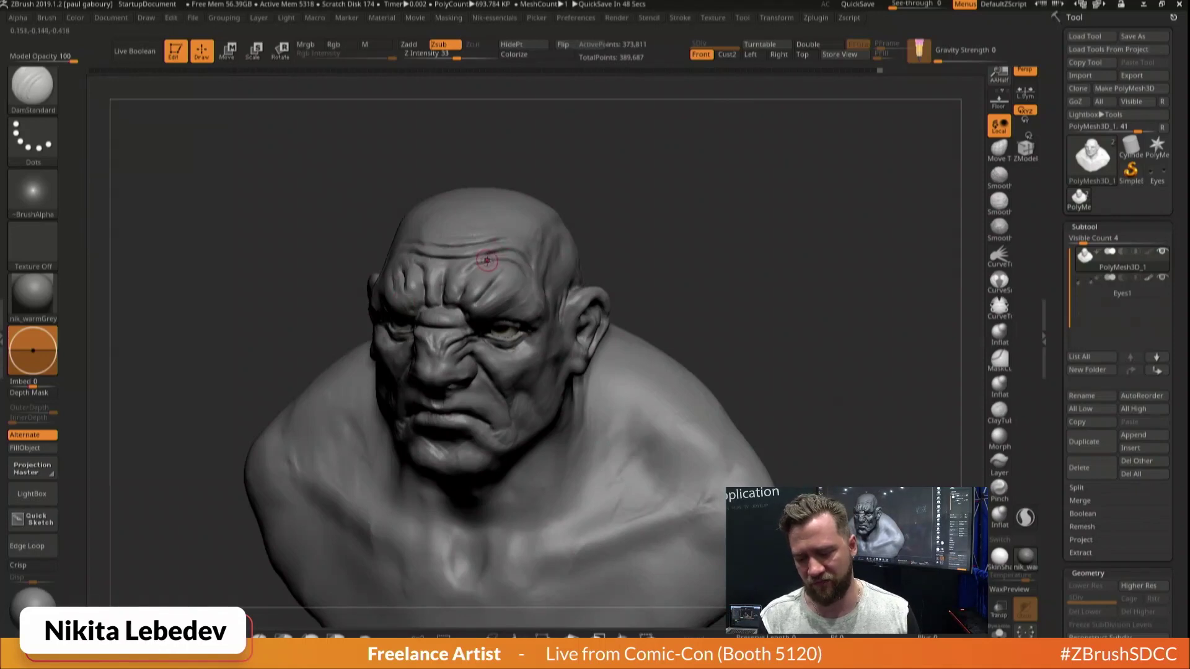
Refine the frown folds between the eyebrows with the Standard brush
key("b")
key("s")
key("t")
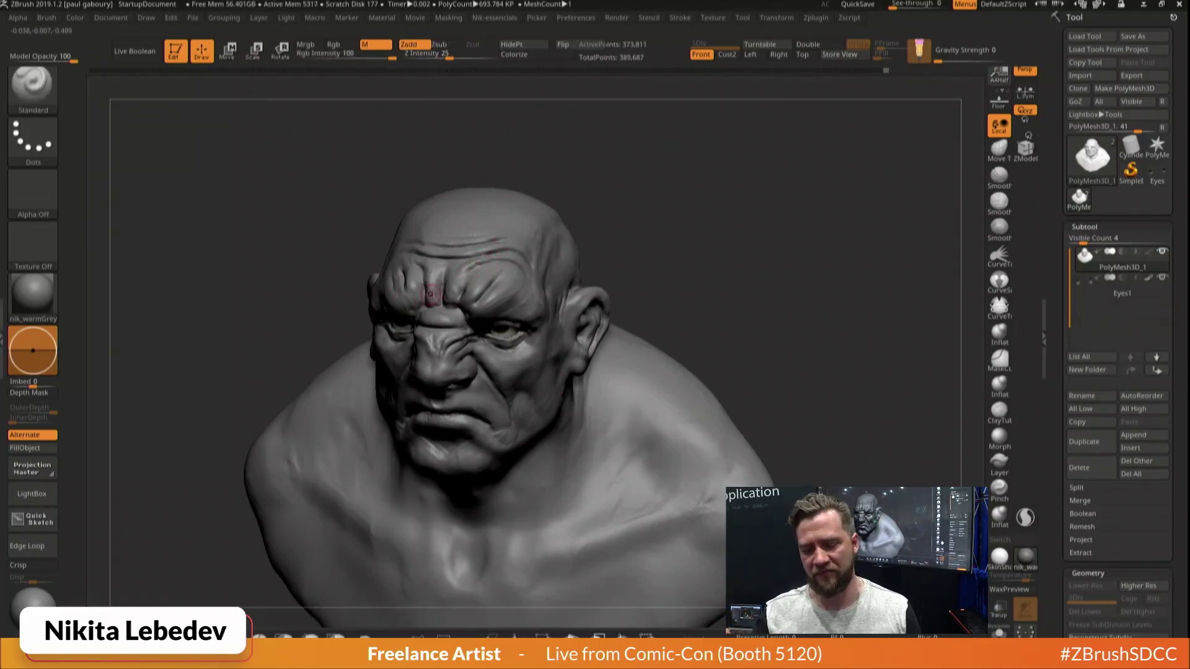
mouse_move(798, 280)
left_mouse_down()
mouse_move(765, 248)
mouse_move(798, 187)
left_mouse_up()
mouse_move(611, 234)
left_mouse_down()
mouse_move(512, 260)
mouse_move(537, 267)
left_mouse_up()
Reshape the outer brow ridge from a low angle with an enlarged Move brush, undoing the first two attempts
key("b")
key("m")
key("v")
key("s")
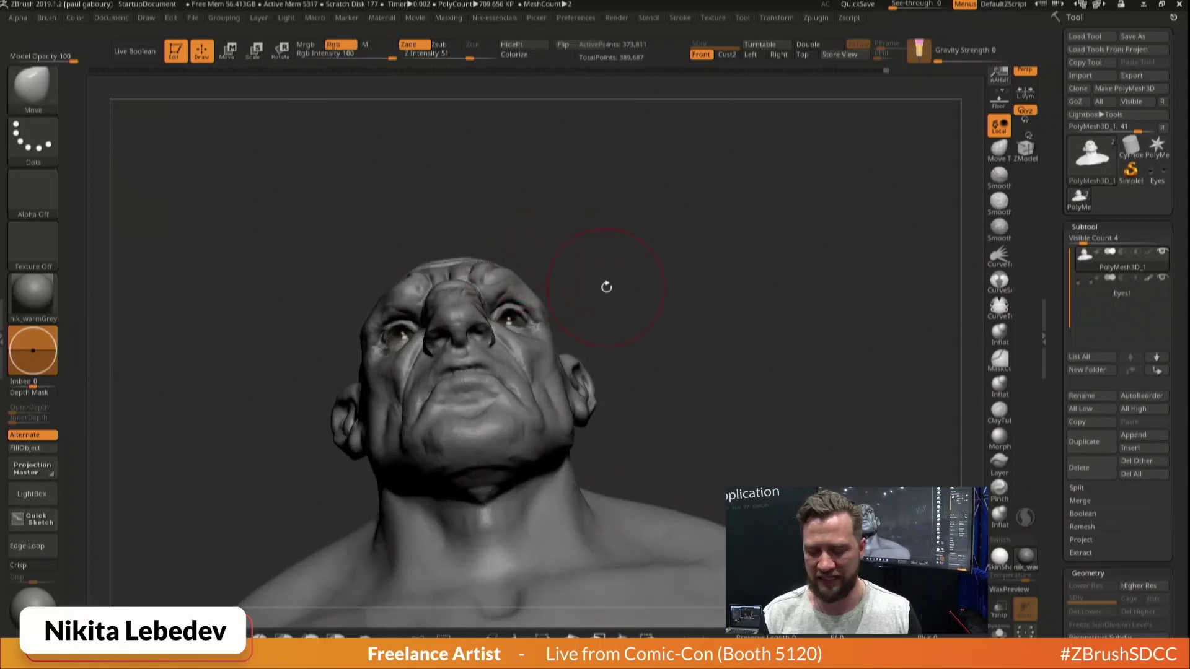
mouse_move(688, 273)
left_mouse_down()
mouse_move(679, 244)
mouse_move(504, 247)
left_mouse_up()
mouse_move(531, 294)
left_mouse_down()
mouse_move(572, 262)
mouse_move(550, 281)
left_mouse_up()
key("ctrl+z")
key("ctrl+z")
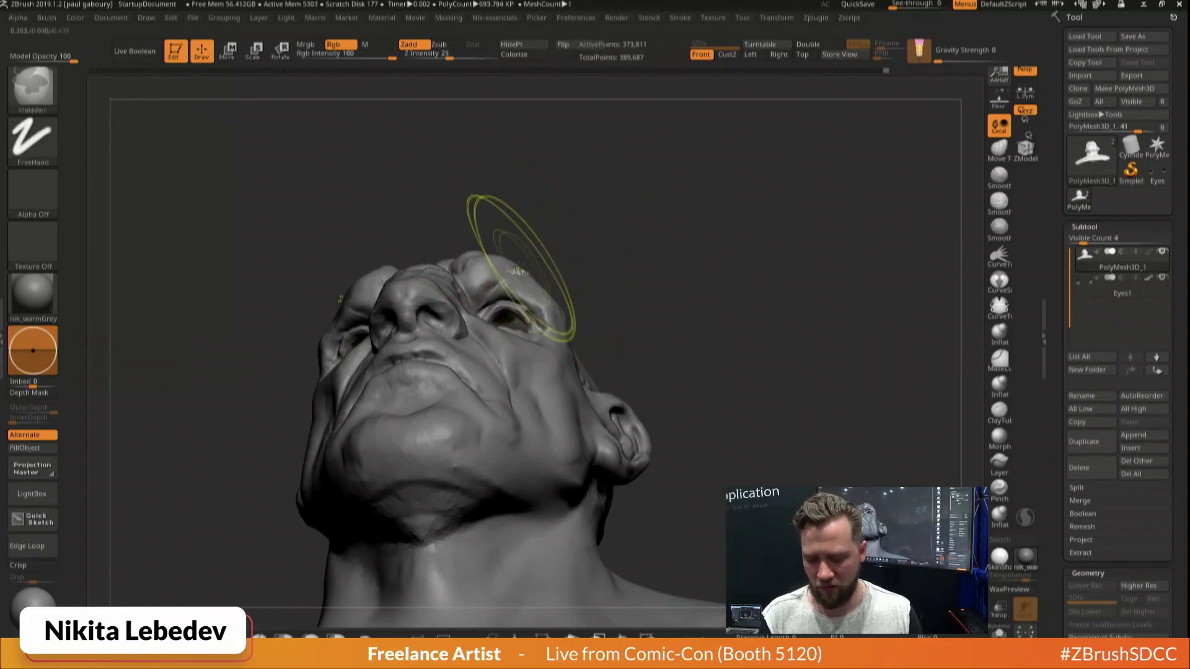
left_click_drag(484, 257, 482, 268)
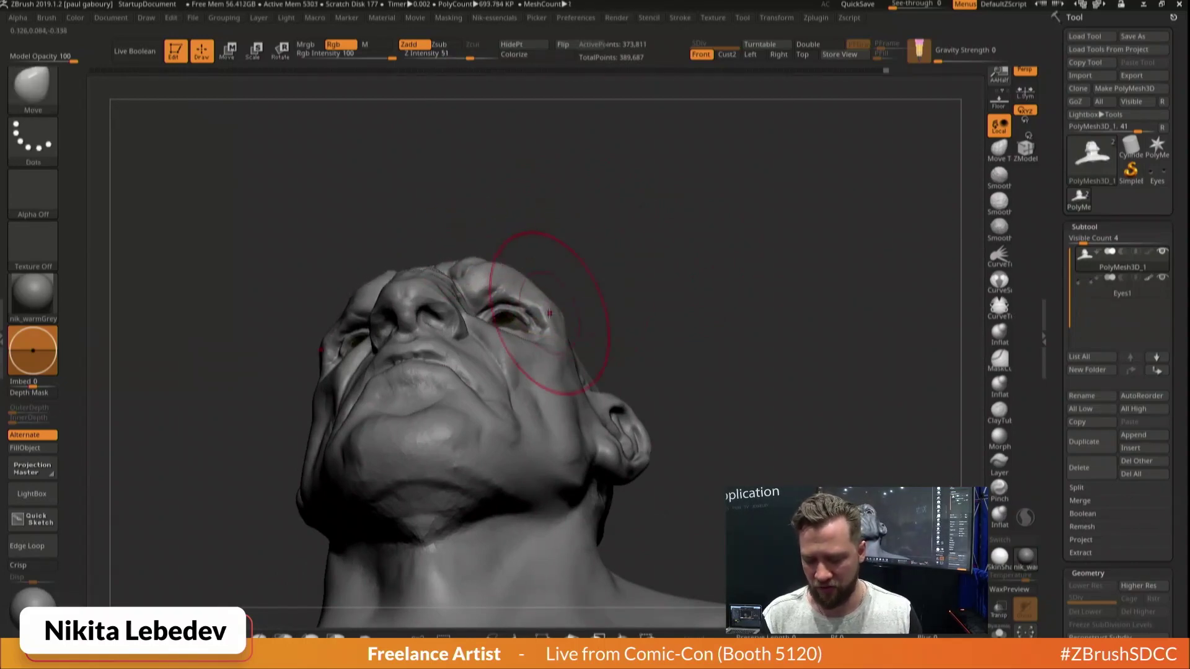
mouse_move(568, 292)
left_mouse_down()
mouse_move(667, 364)
mouse_move(802, 310)
mouse_move(685, 304)
left_mouse_up()
mouse_move(434, 375)
left_mouse_down()
mouse_move(595, 384)
mouse_move(541, 391)
left_mouse_up()
left_click_drag(826, 357, 787, 351)
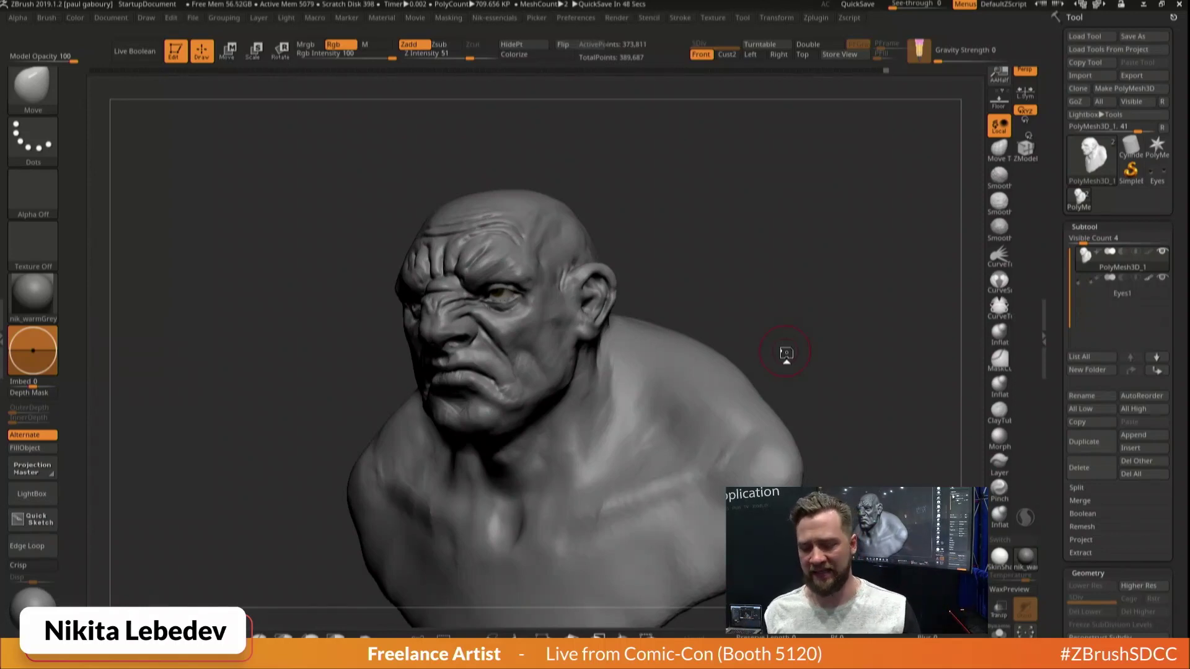
Adjust the brow and forehead shapes with a smaller Move brush, working from front, profile and three-quarter angles
mouse_move(468, 223)
right_mouse_down()
mouse_move(573, 235)
mouse_move(474, 240)
right_mouse_up()
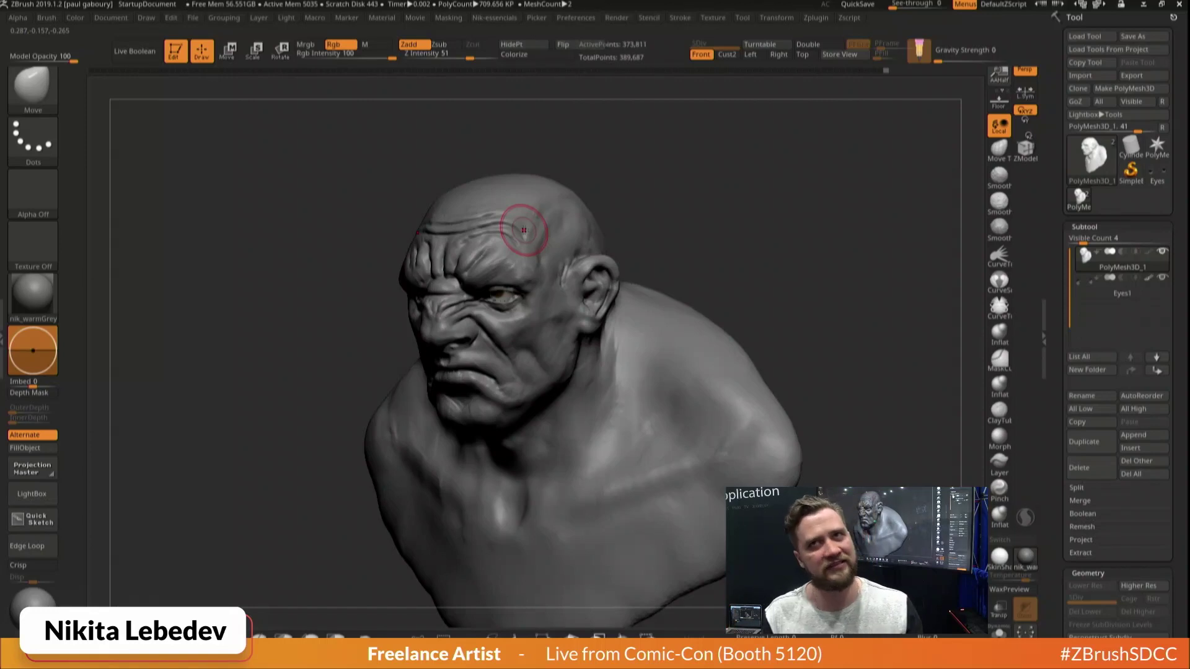
left_click_drag(688, 248, 787, 248)
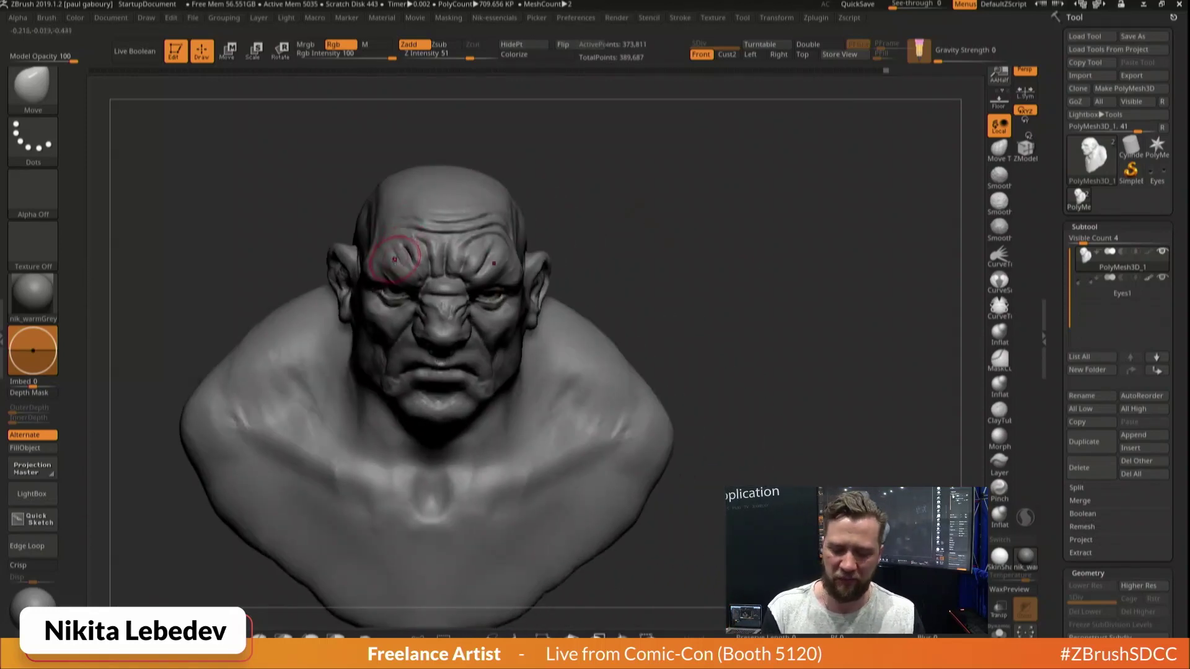
right_click_drag(396, 261, 380, 257, "shift")
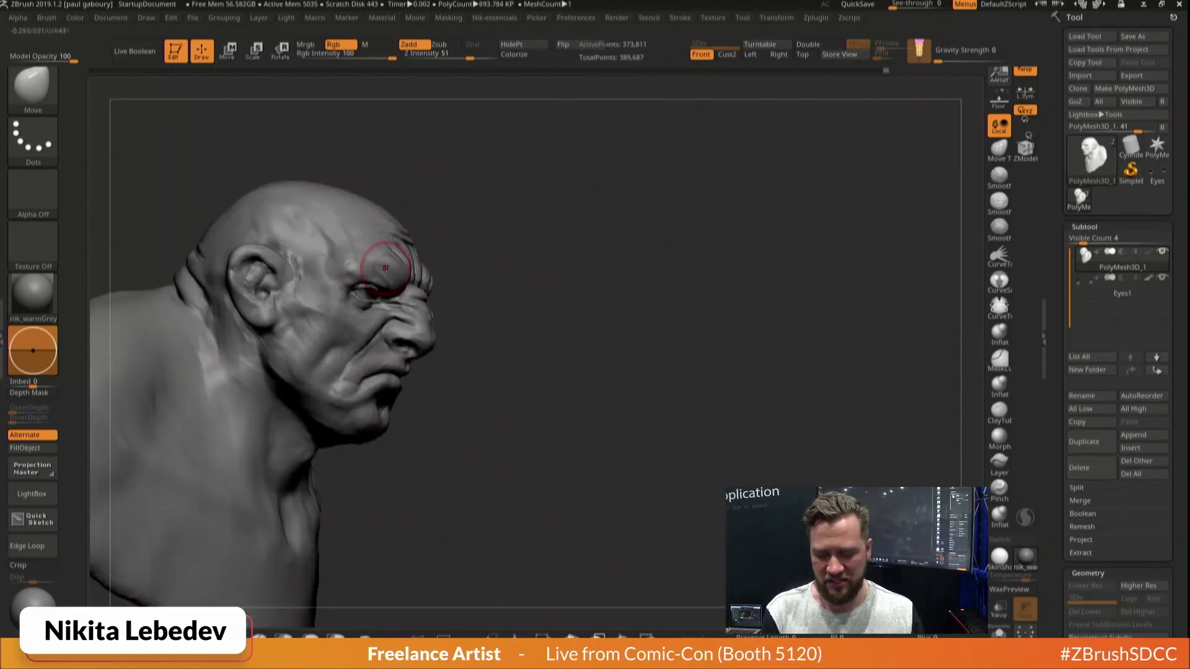
left_click_drag(681, 331, 605, 288)
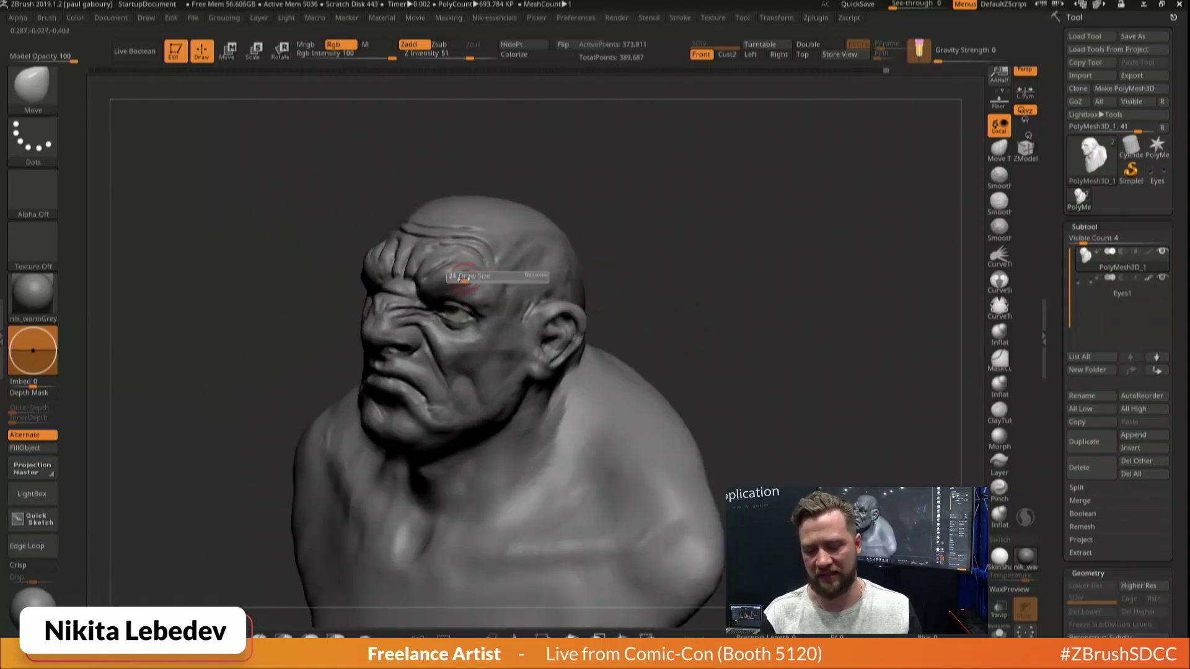
left_click_drag(448, 276, 460, 276, "shift")
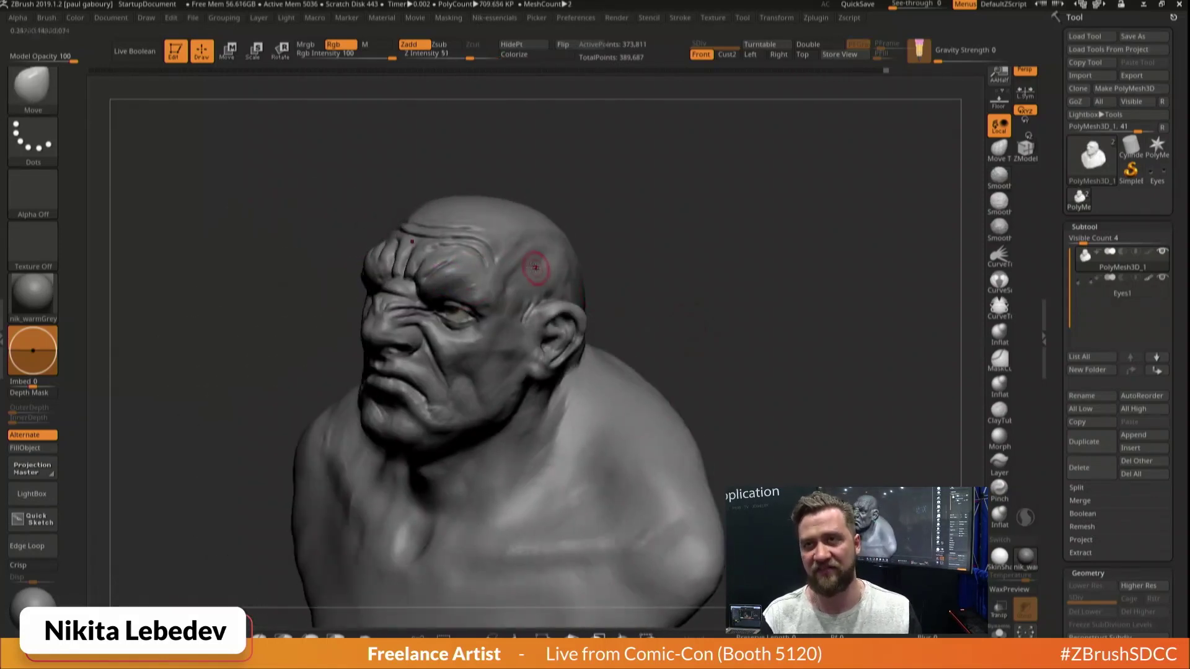
right_click_drag(534, 266, 510, 241)
Build up the temple and cheekbone area beside the eye with the ClayBuildup brush
key("b")
key("c")
key("b")
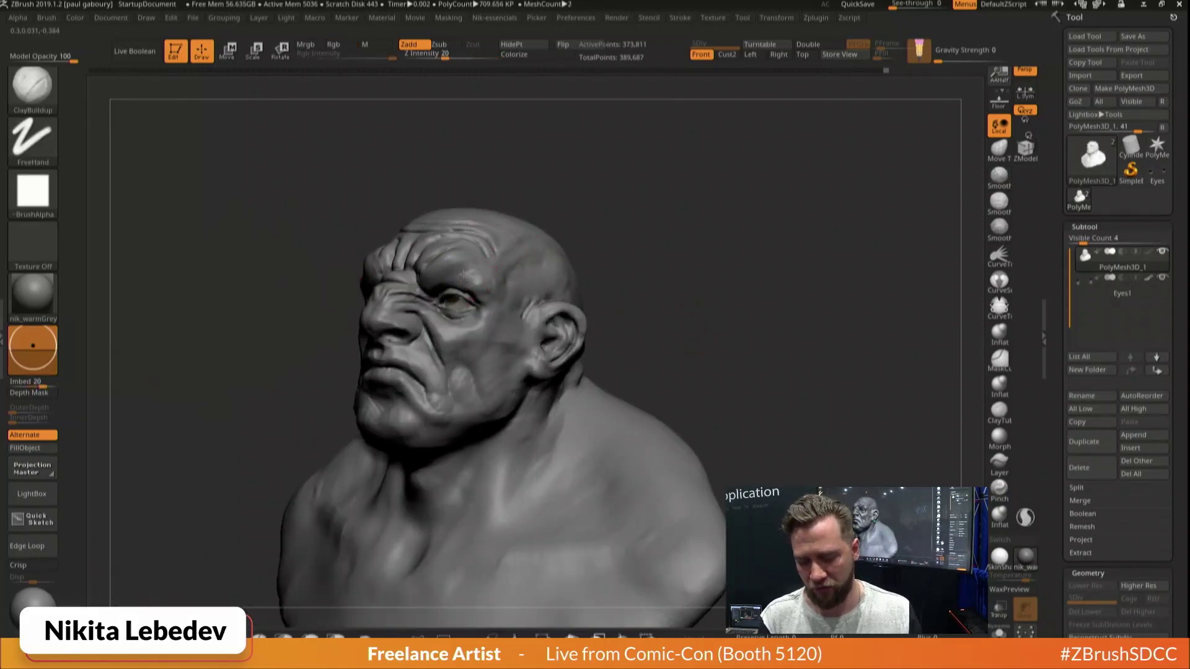
mouse_move(544, 299)
right_mouse_down()
mouse_move(510, 290)
mouse_move(495, 304)
mouse_move(651, 292)
mouse_move(500, 329)
right_mouse_up()
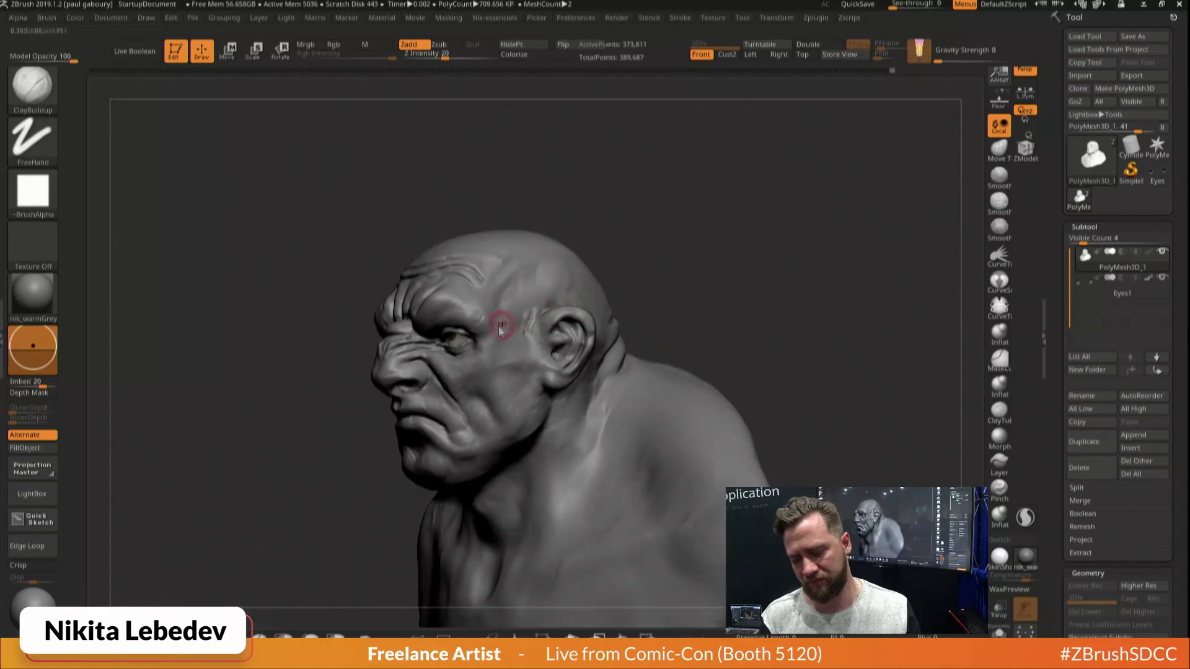
left_click_drag(480, 343, 488, 353)
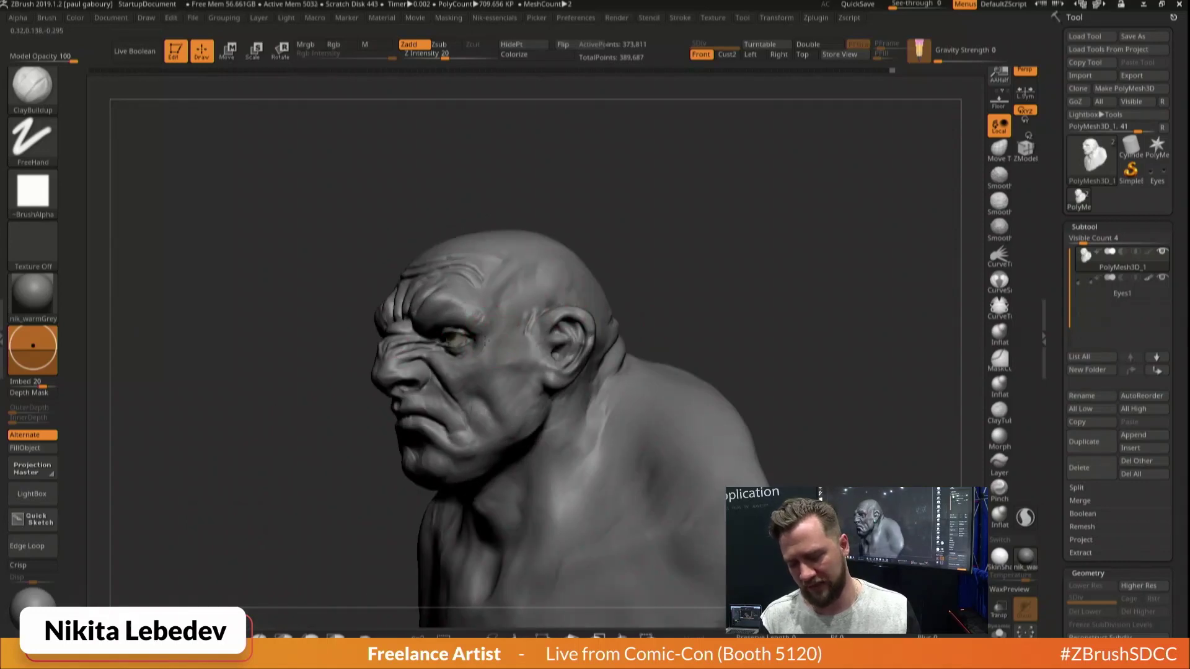
right_click_drag(502, 346, 601, 348)
Refine the folds at the outer corner of the eye with the Standard brush
key("b")
key("s")
key("t")
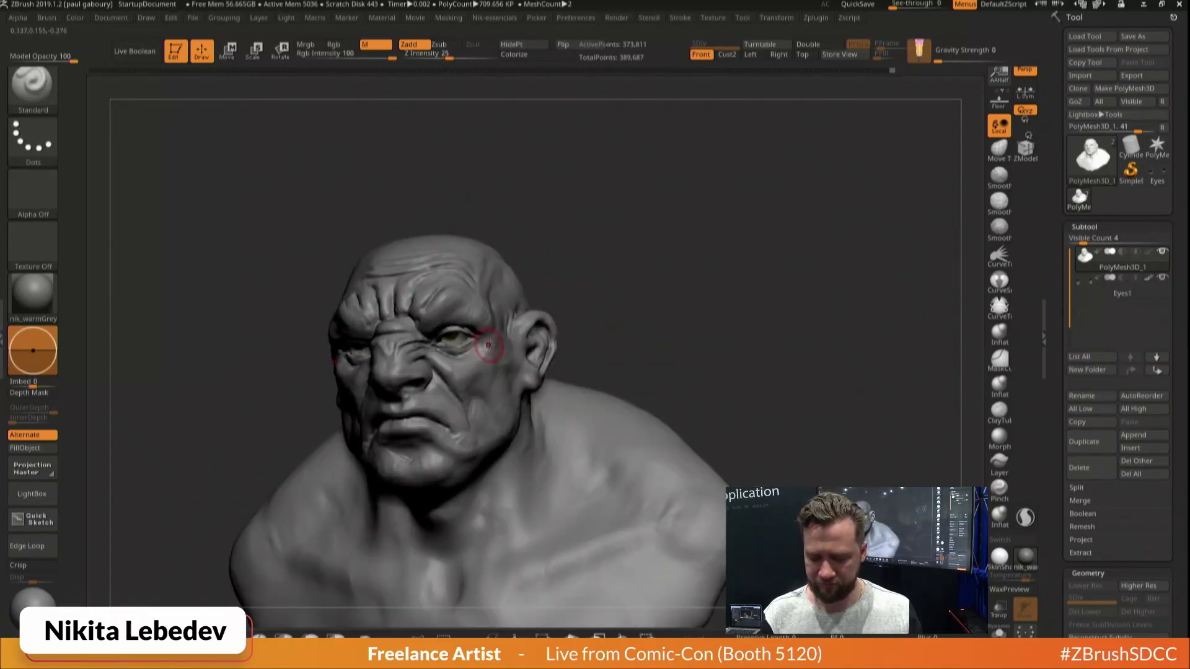
right_click_drag(488, 345, 460, 359)
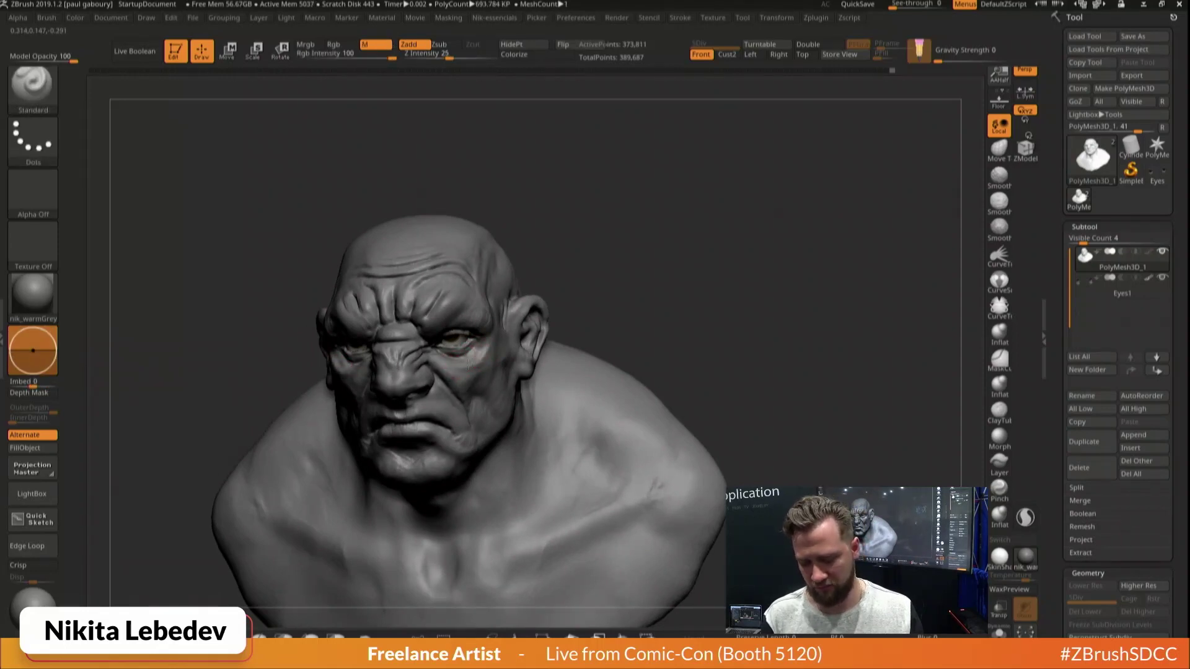
mouse_move(518, 322)
right_mouse_down()
mouse_move(520, 308)
mouse_move(447, 339)
mouse_move(412, 372)
mouse_move(416, 350)
right_mouse_up()
Add volume to the upper cheek under the eye with the ClayBuildup brush at an adjusted draw size
key("b")
key("c")
key("b")
key("s")
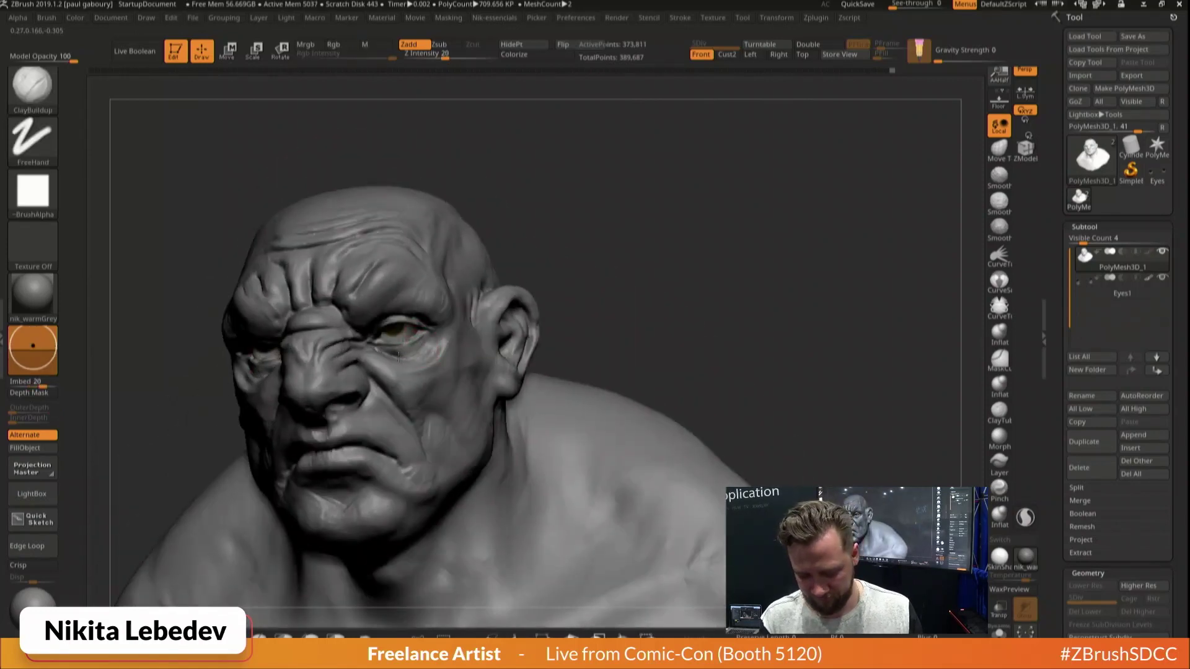
right_click_drag(416, 361, 428, 376)
Carve the crease running beneath the lower eyelid with the DamStandard brush
key("b")
key("d")
key("s")
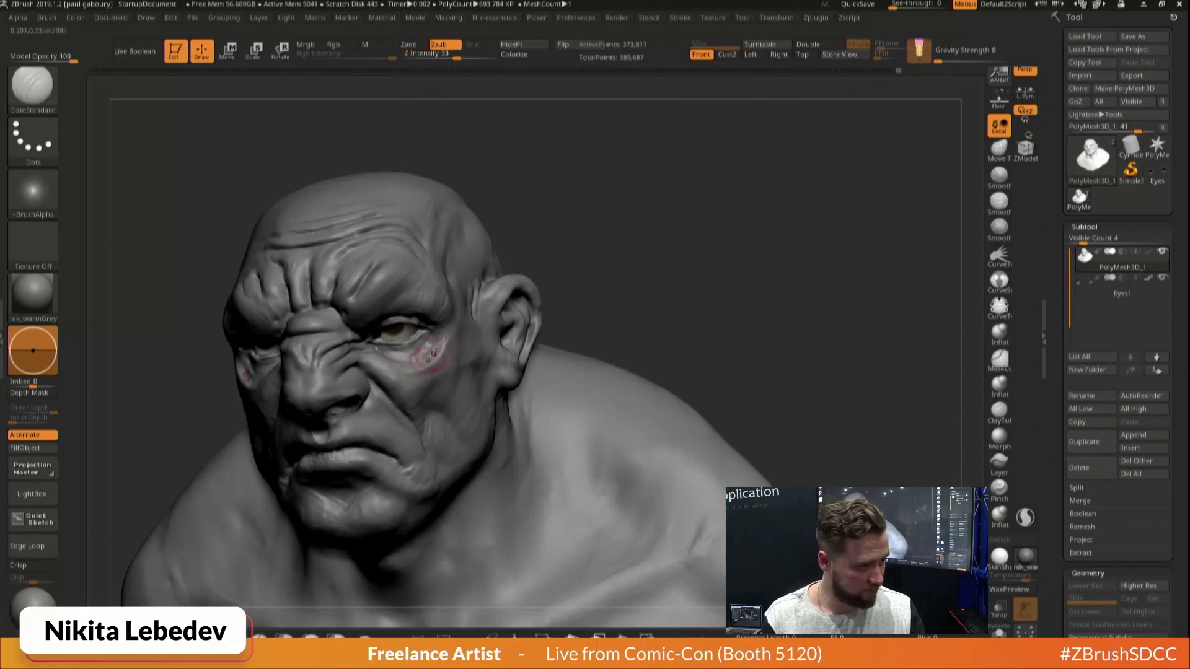
left_click_drag(438, 322, 374, 346)
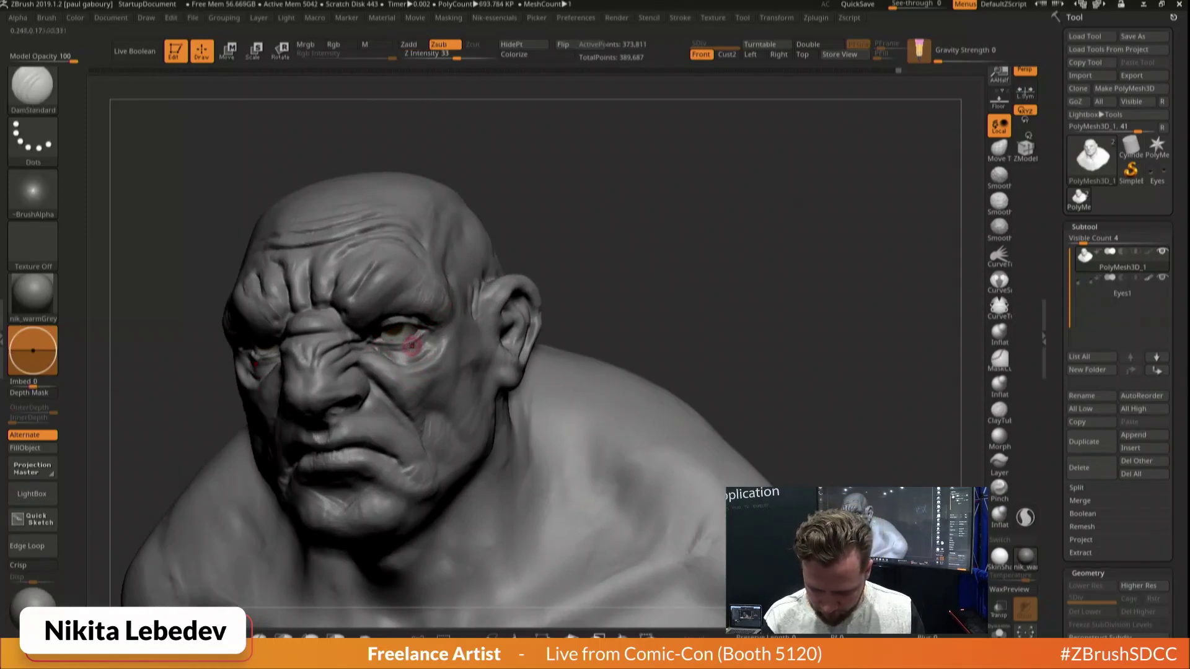
Build up the eye bag and lower eyelid using the Standard and ClayBuildup brushes
key("b")
key("s")
key("t")
right_click_drag(429, 335, 458, 317)
key("b")
key("c")
key("b")
mouse_move(391, 339)
right_mouse_down()
mouse_move(373, 333)
mouse_move(397, 332)
mouse_move(401, 347)
mouse_move(383, 338)
right_mouse_up()
Cut the lower lid crease with DamStandard and fill the inner eye corner with ClayBuildup
key("b")
key("d")
key("s")
key("b")
key("c")
key("b")
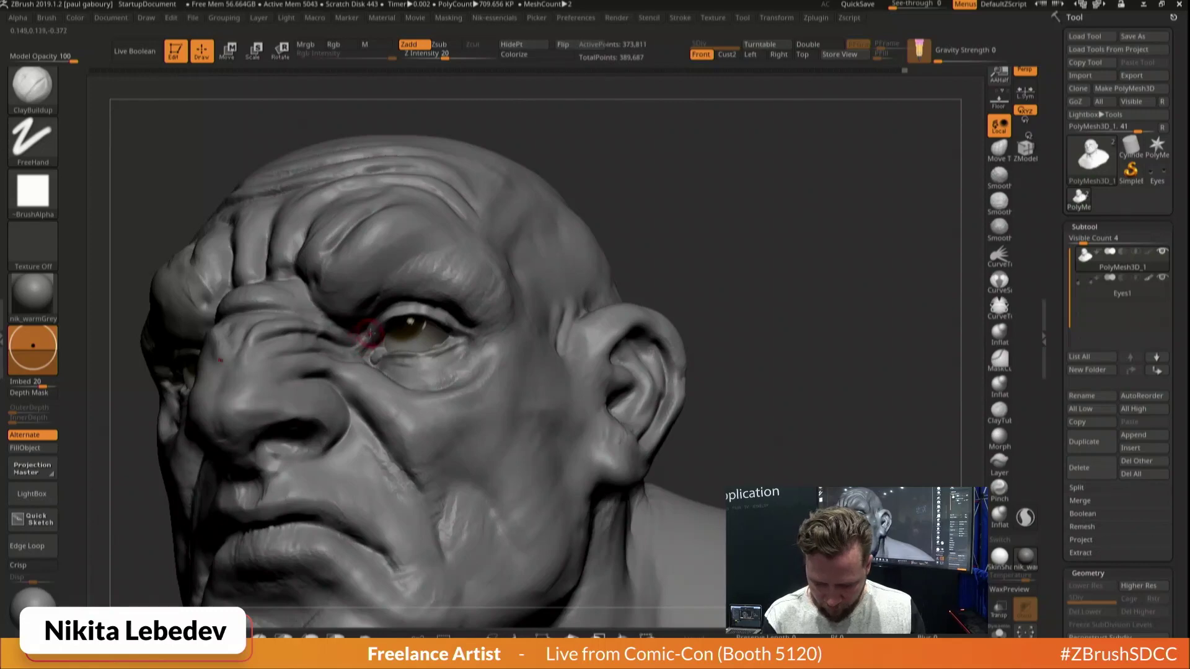
mouse_move(361, 337)
right_mouse_down()
mouse_move(384, 321)
mouse_move(385, 332)
mouse_move(353, 337)
mouse_move(366, 353)
right_mouse_up()
Sharpen the fold at the inner eye corner with DamStandard and thicken the lid rim beside it with ClayBuildup
key("b")
key("d")
key("s")
key("b")
key("c")
key("b")
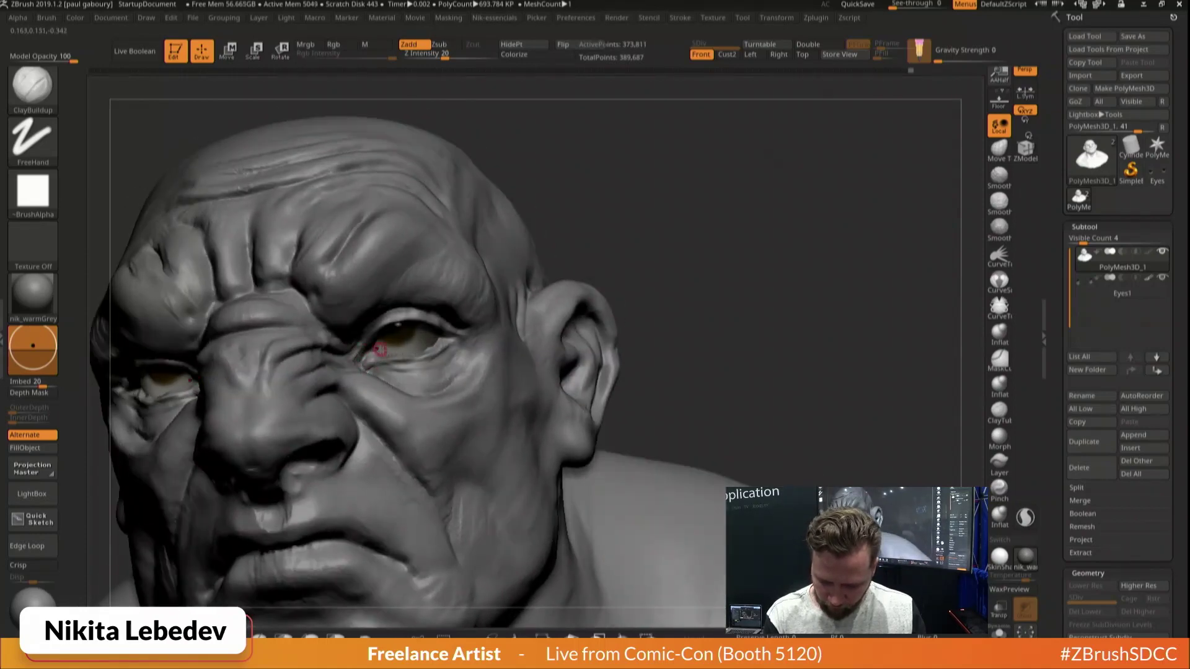
mouse_move(379, 350)
right_mouse_down()
mouse_move(389, 343)
mouse_move(377, 352)
right_mouse_up()
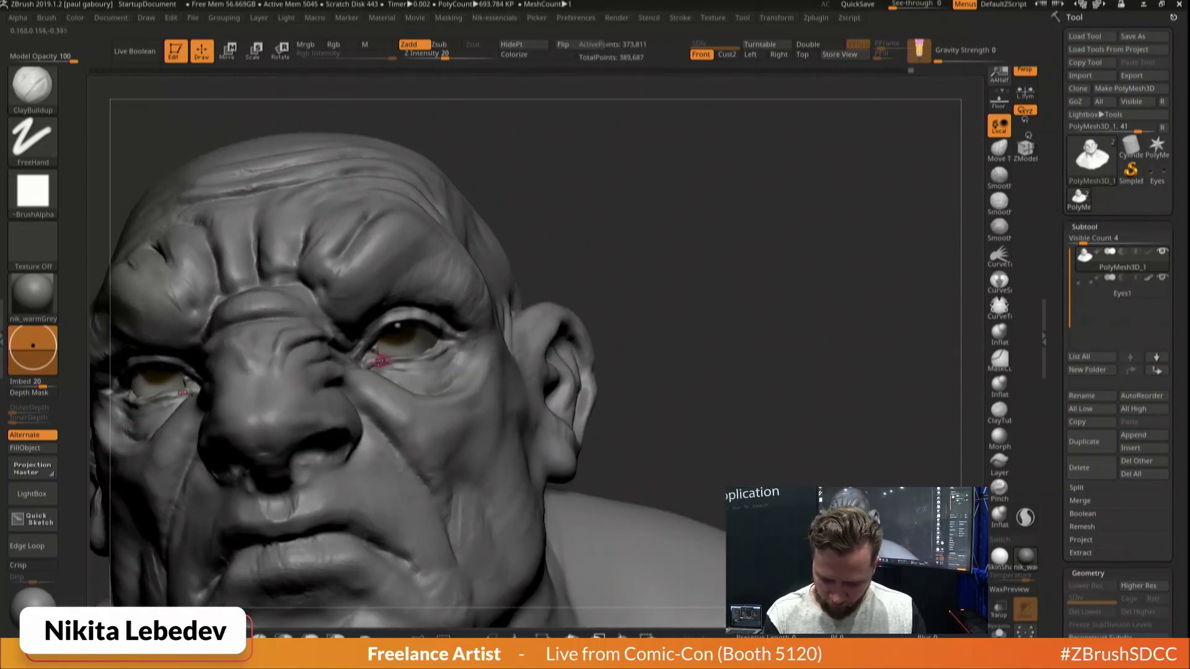
Define the edge of the lower eyelid with the DamStandard brush
key("b")
key("d")
key("s")
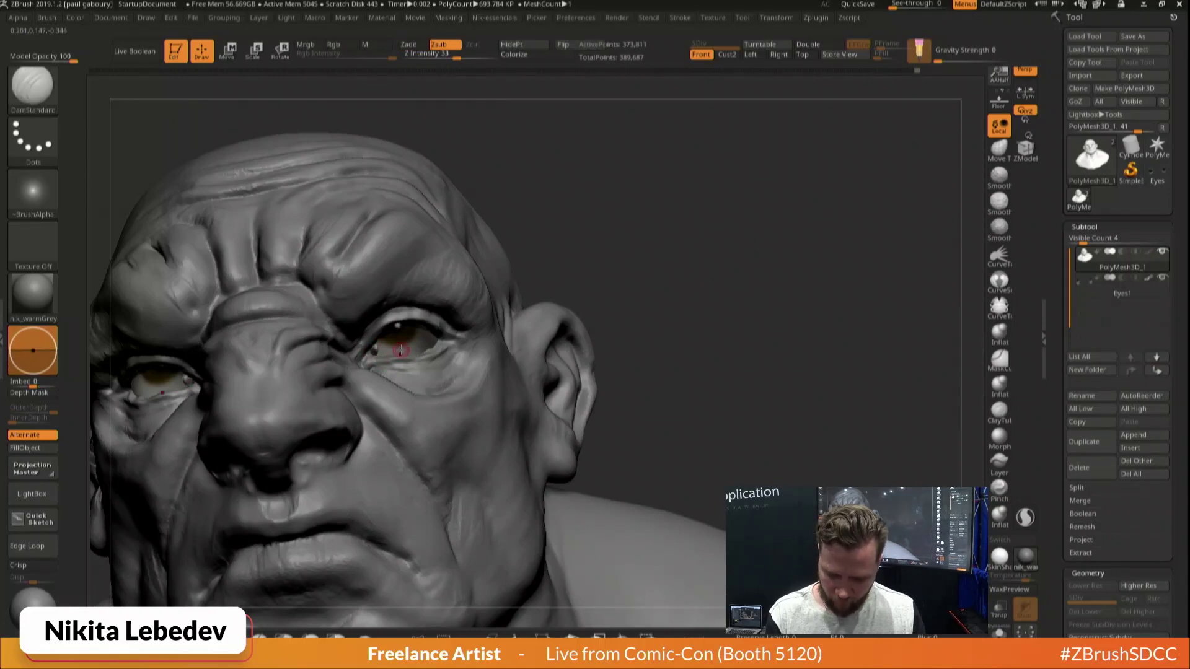
right_click_drag(401, 350, 559, 328, "shift")
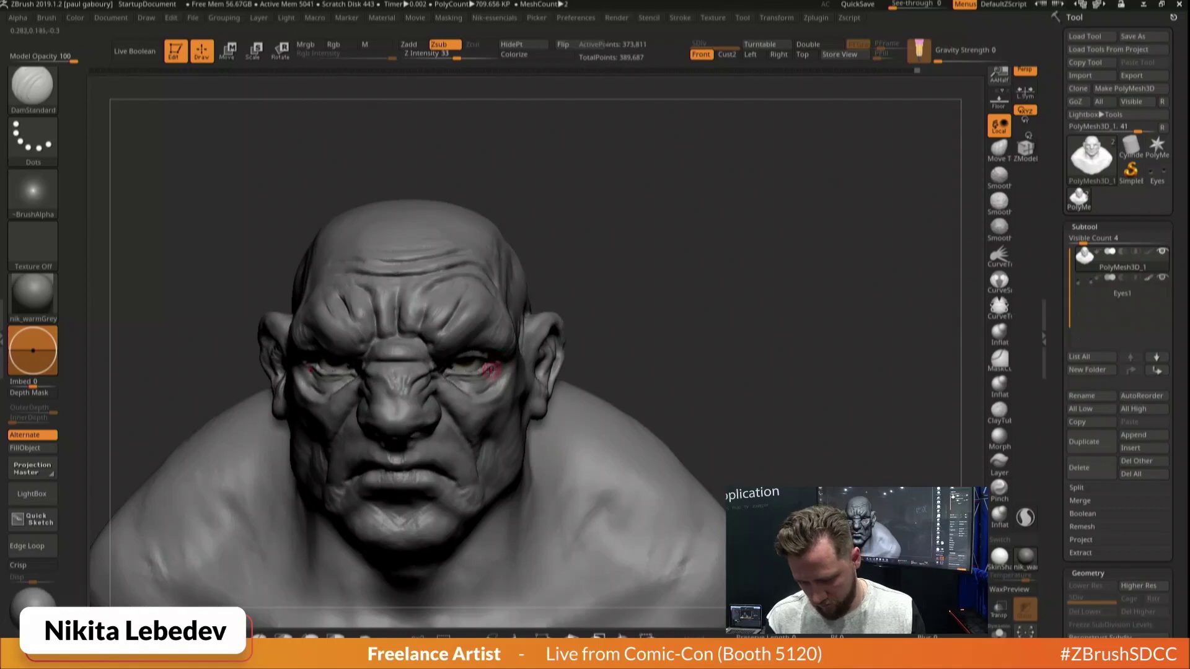
Adjust the form around the eyes and upper cheeks with the Move brush
key("b")
key("m")
key("v")
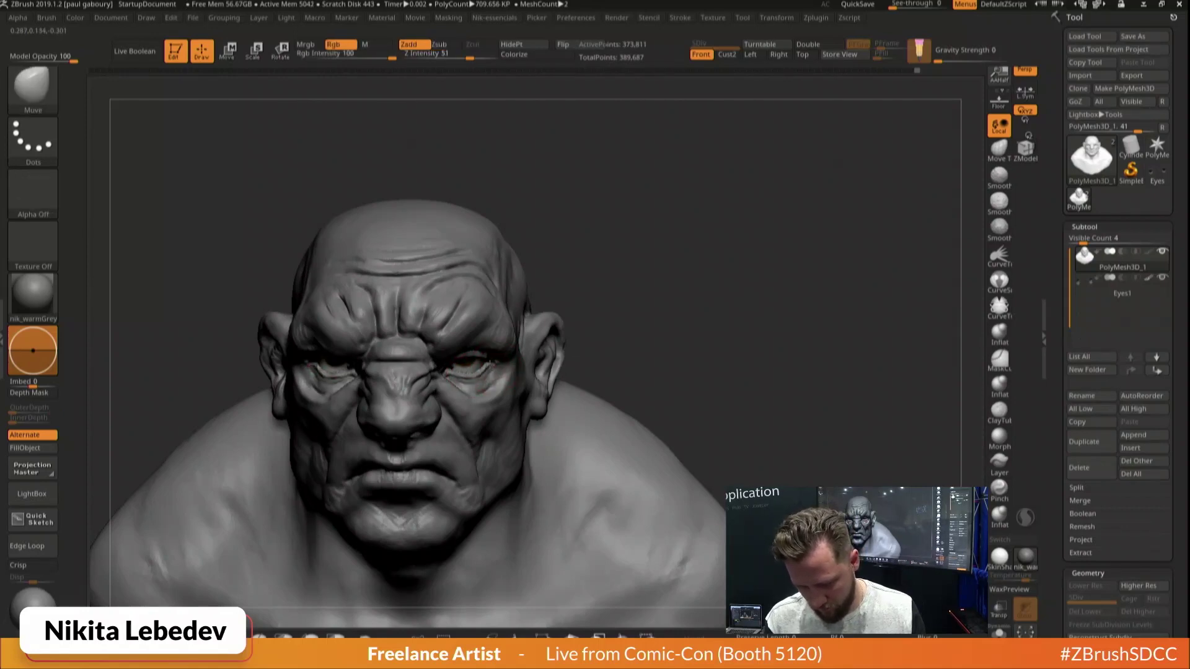
right_click_drag(491, 388, 372, 365)
mouse_move(510, 337)
right_mouse_down()
mouse_move(518, 279)
mouse_move(471, 372)
mouse_move(499, 358)
mouse_move(493, 372)
mouse_move(487, 337)
mouse_move(539, 344)
right_mouse_up()
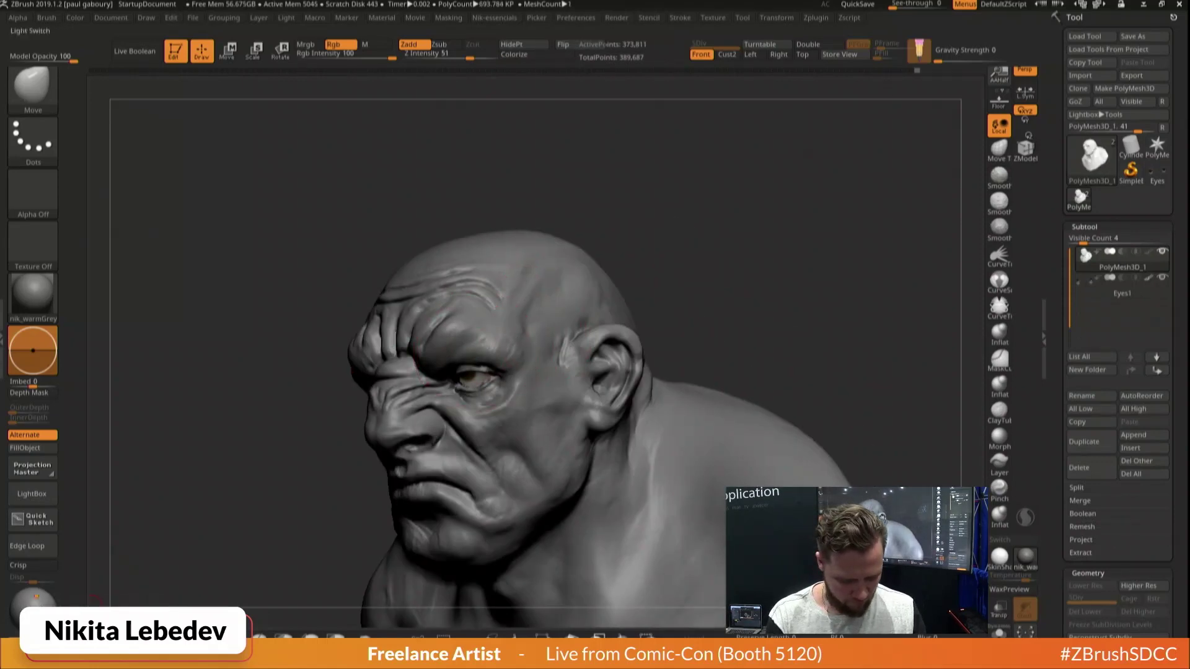
Reposition the light on the material preview sphere to change how the bust is lit
left_click_drag(39, 599, 34, 594)
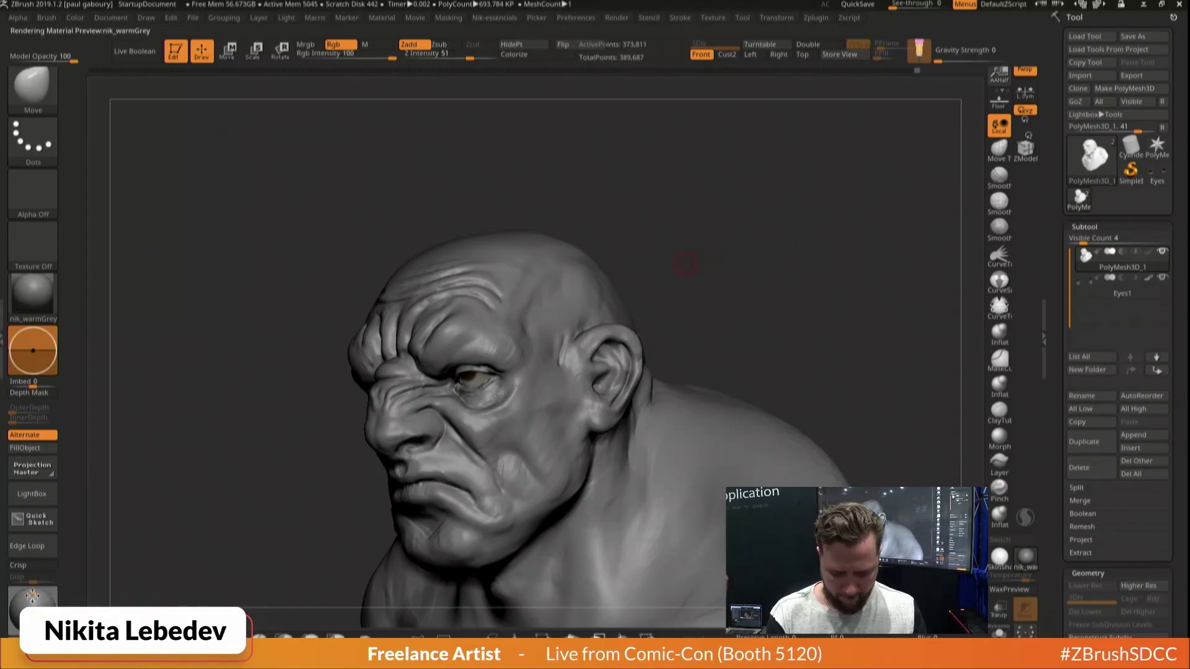
left_click_drag(633, 260, 795, 285)
left_click_drag(34, 594, 35, 601)
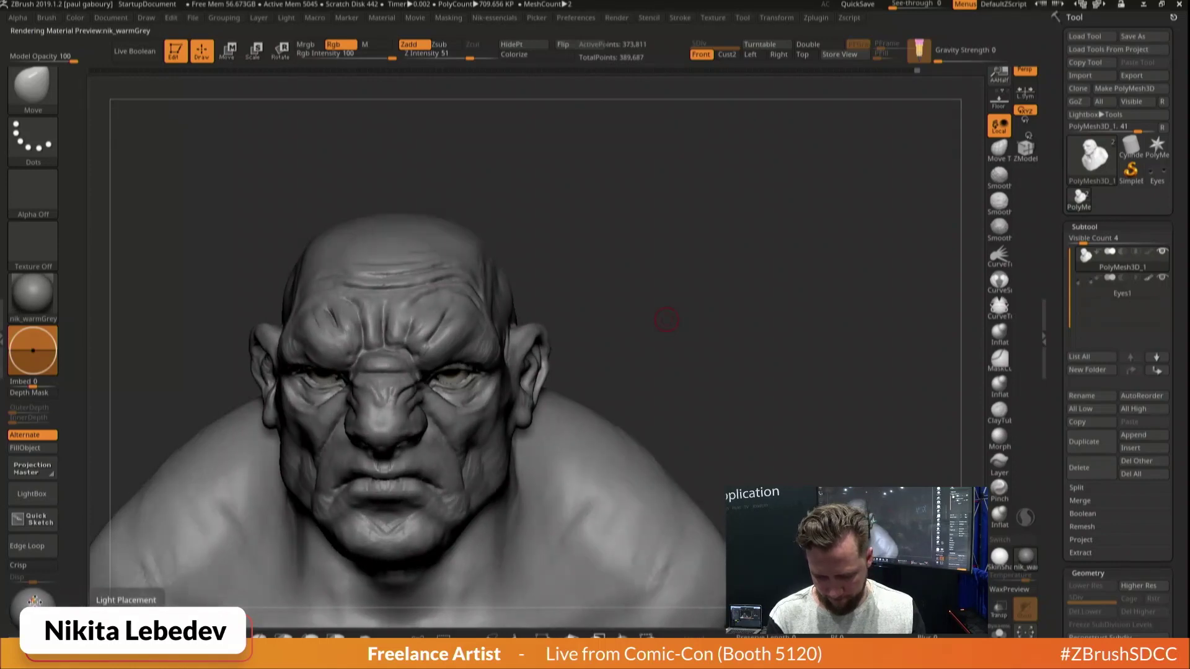
Build up vertical ridges down the centre of the chest with ClayBuildup in Sculptris Pro mode and smooth them
mouse_move(726, 319)
left_mouse_down("alt")
mouse_move(851, 260)
mouse_move(858, 284)
mouse_move(651, 338)
left_mouse_up("alt")
key("b")
key("c")
key("b")
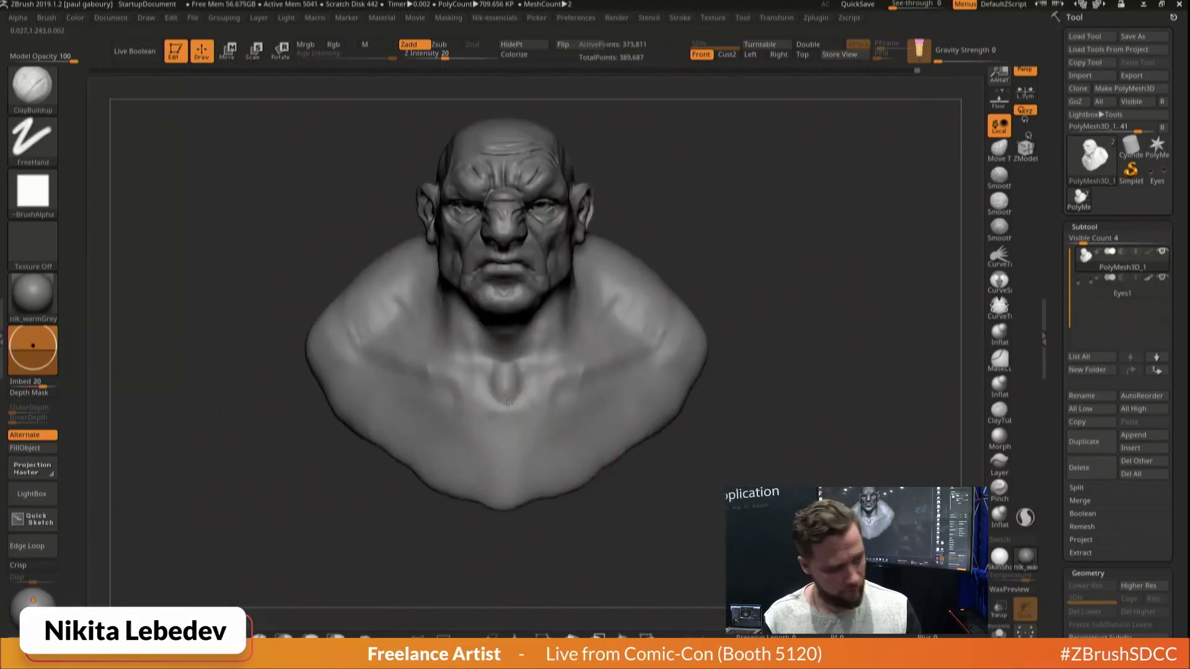
left_click_drag(505, 415, 512, 409)
mouse_move(505, 452)
left_mouse_down()
mouse_move(510, 411)
mouse_move(503, 460)
left_mouse_up()
left_click_drag(517, 379, 510, 514)
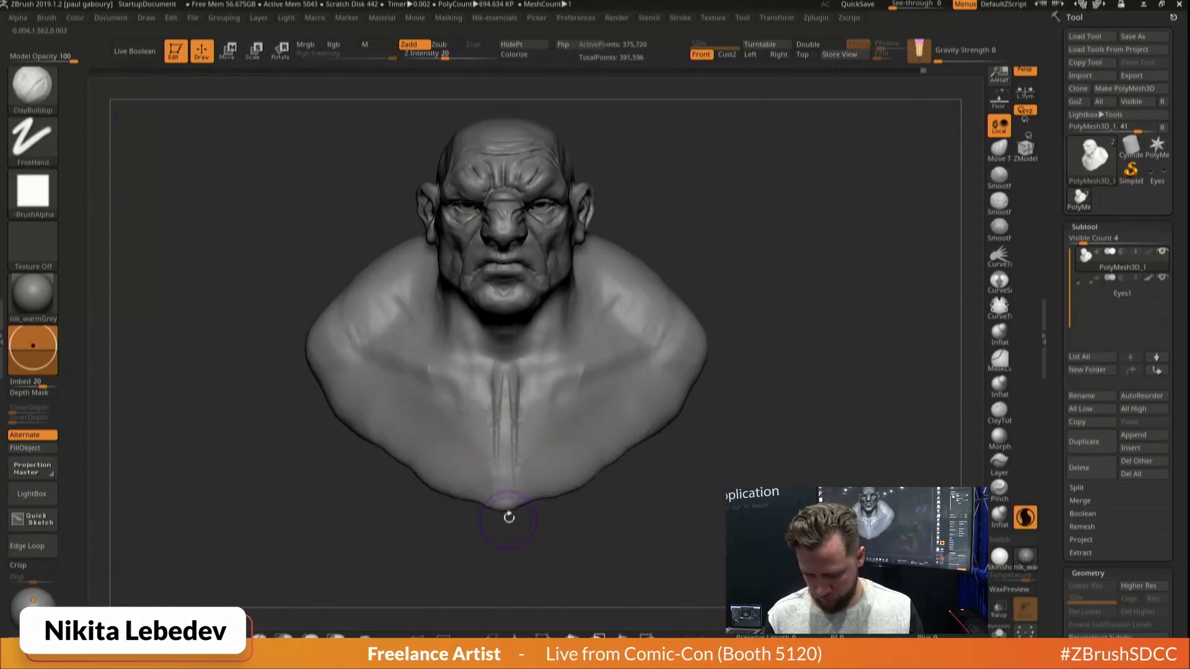
mouse_move(518, 436)
left_mouse_down("shift")
mouse_move(513, 425)
mouse_move(516, 483)
left_mouse_up("shift")
mouse_move(595, 430)
right_mouse_down()
mouse_move(480, 428)
mouse_move(561, 417)
right_mouse_up()
Strengthen the long vertical forms along the sternum with further strokes, switching to the Standard brush
key("s")
left_click_drag(521, 403, 520, 458)
key("1")
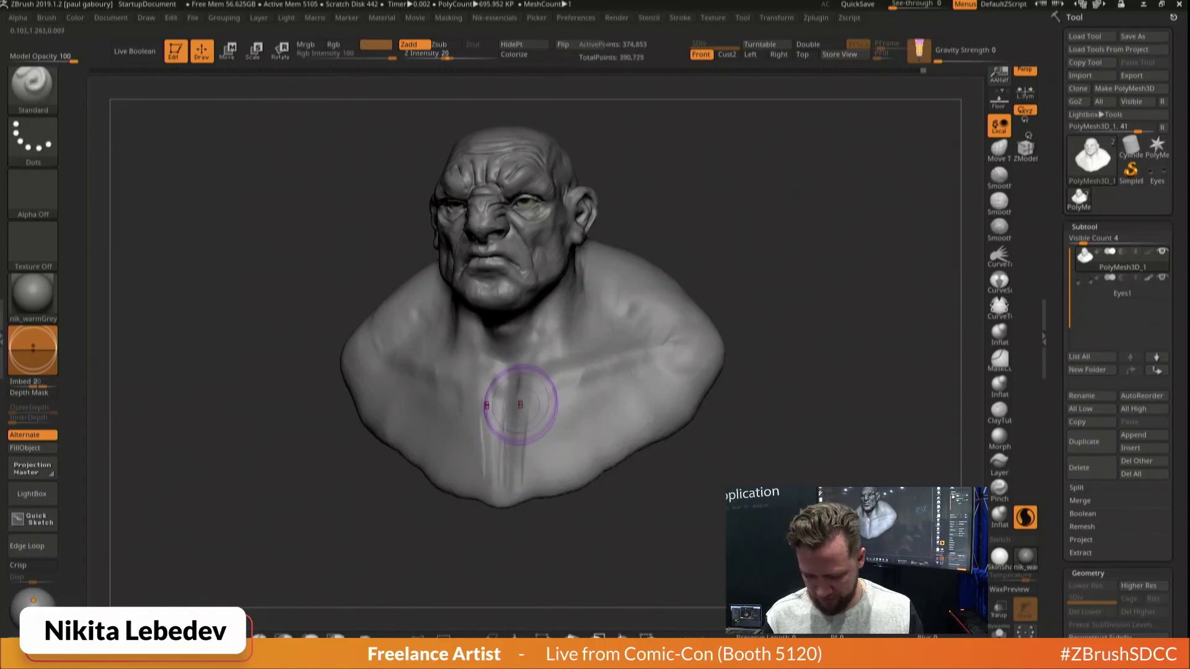
left_click_drag(510, 376, 503, 483)
right_click_drag(602, 410, 626, 411, "shift")
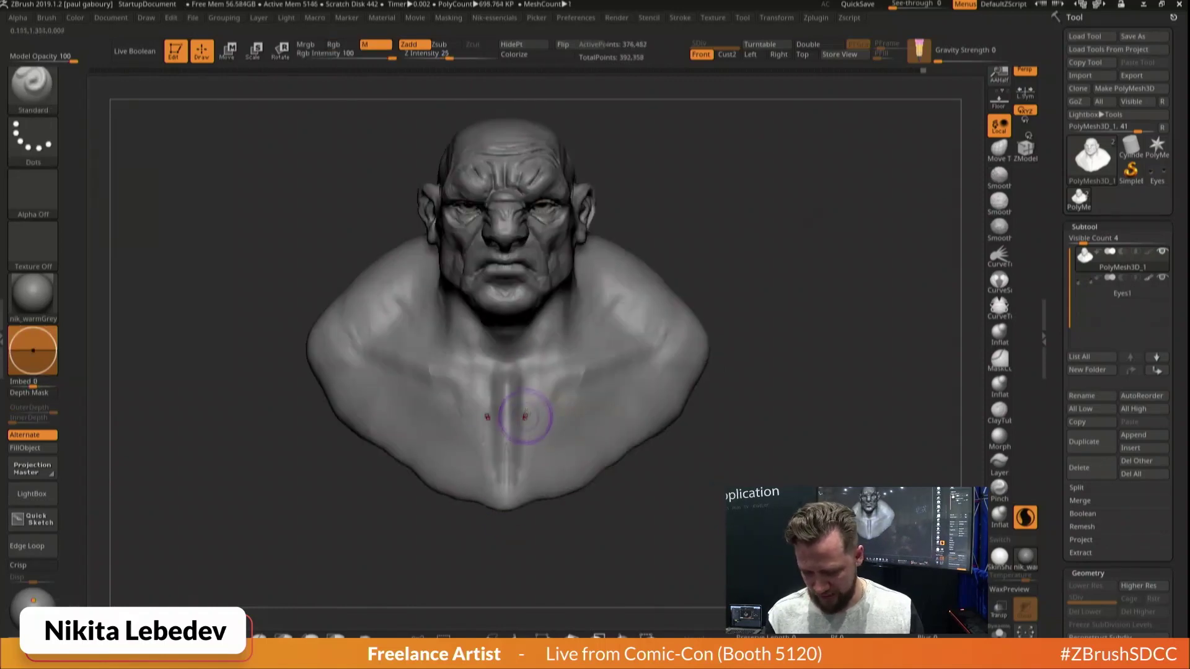
Smooth the lower end of the sternum and turn off Sculptris Pro mode
key("shift")
left_click_drag(518, 536, 513, 562, "shift")
key("backslash")
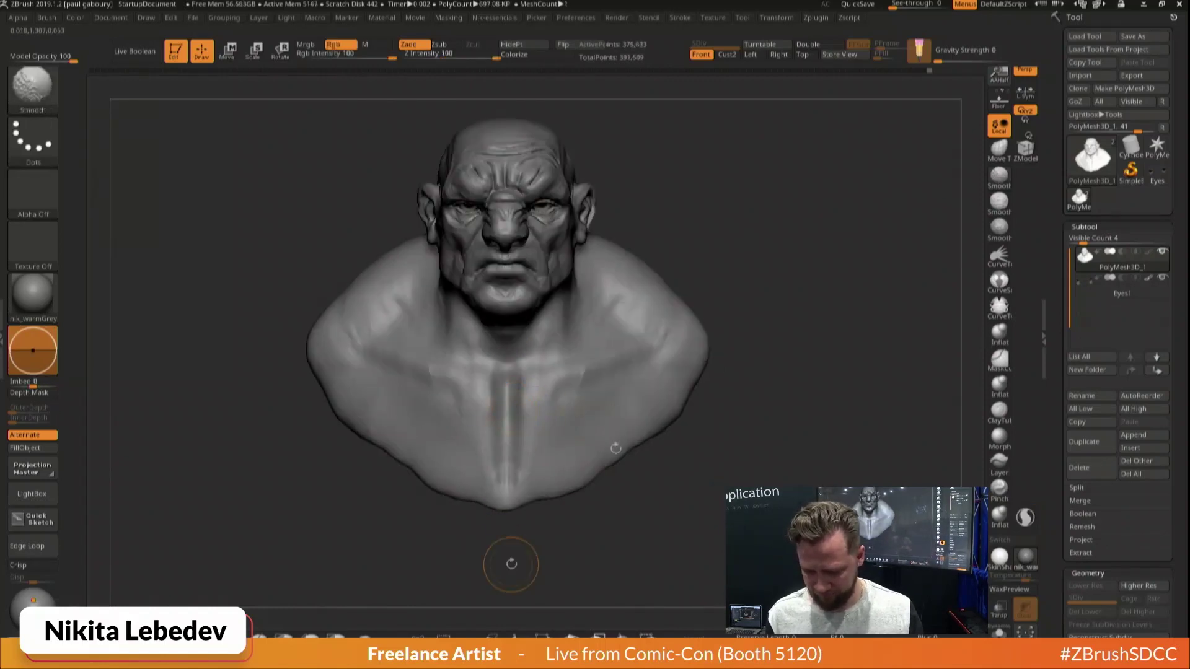
Nudge the jawline beside the chin with the Move brush
key("b")
key("m")
key("v")
left_click_drag(554, 282, 558, 286)
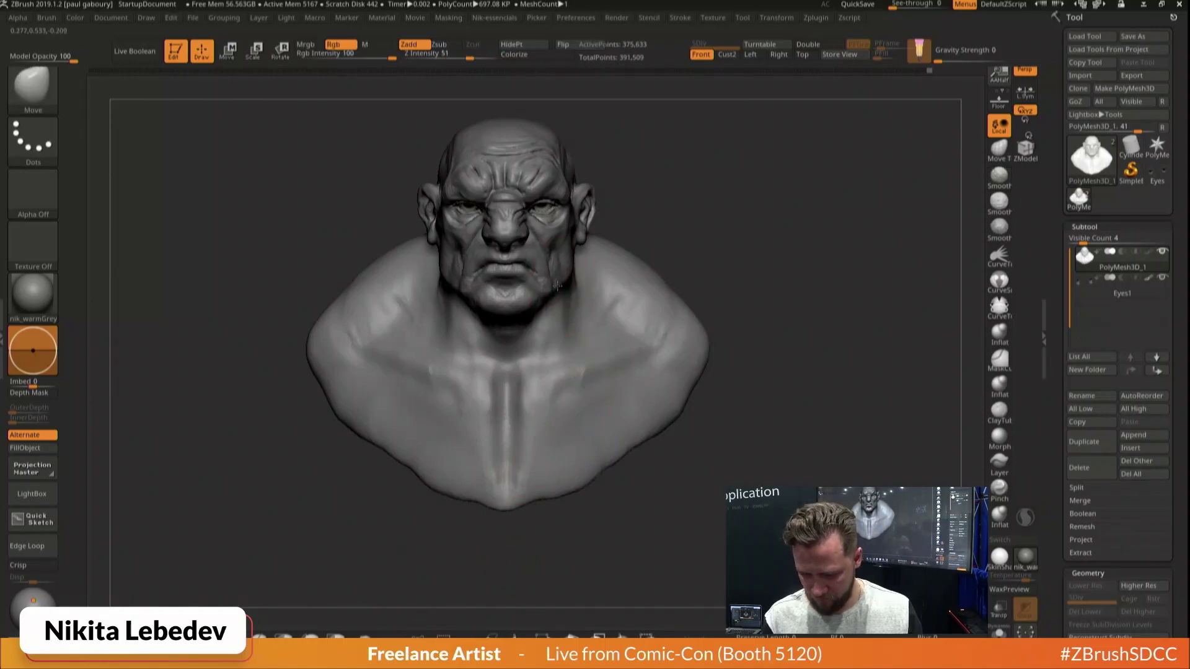
Switch to the DamStandard brush for detailing the face around the mouth
mouse_move(541, 296)
right_mouse_down()
mouse_move(518, 276)
mouse_move(539, 277)
mouse_move(545, 292)
mouse_move(558, 259)
right_mouse_up()
key("b")
key("c")
key("b")
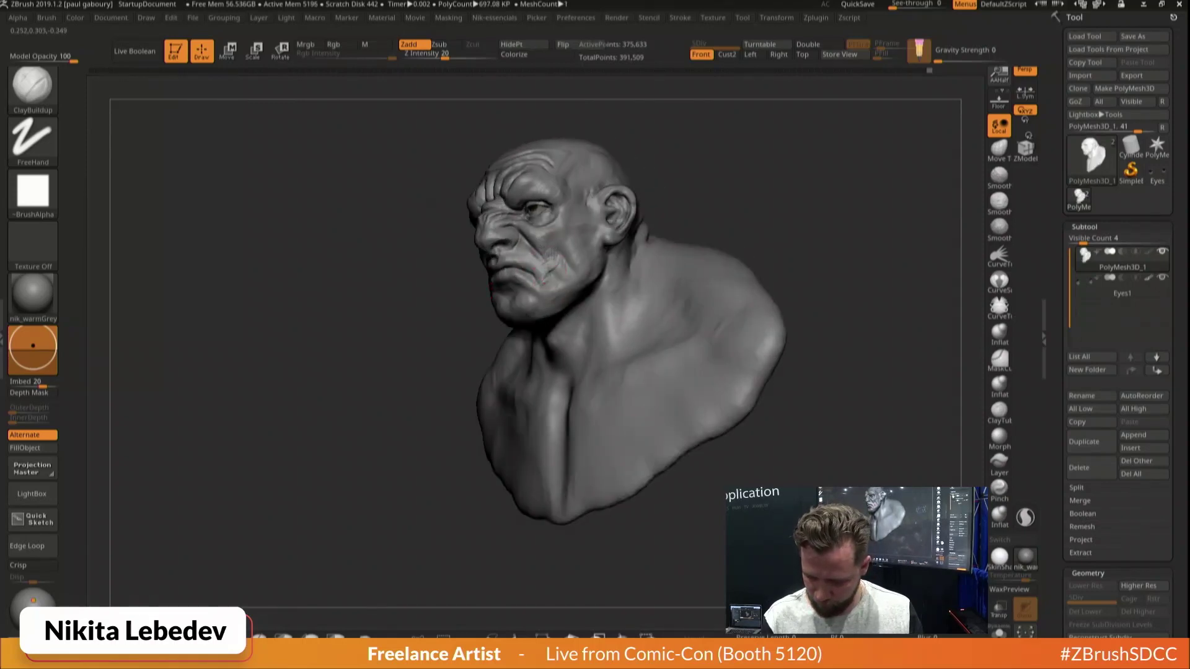
key("b")
key("d")
key("s")
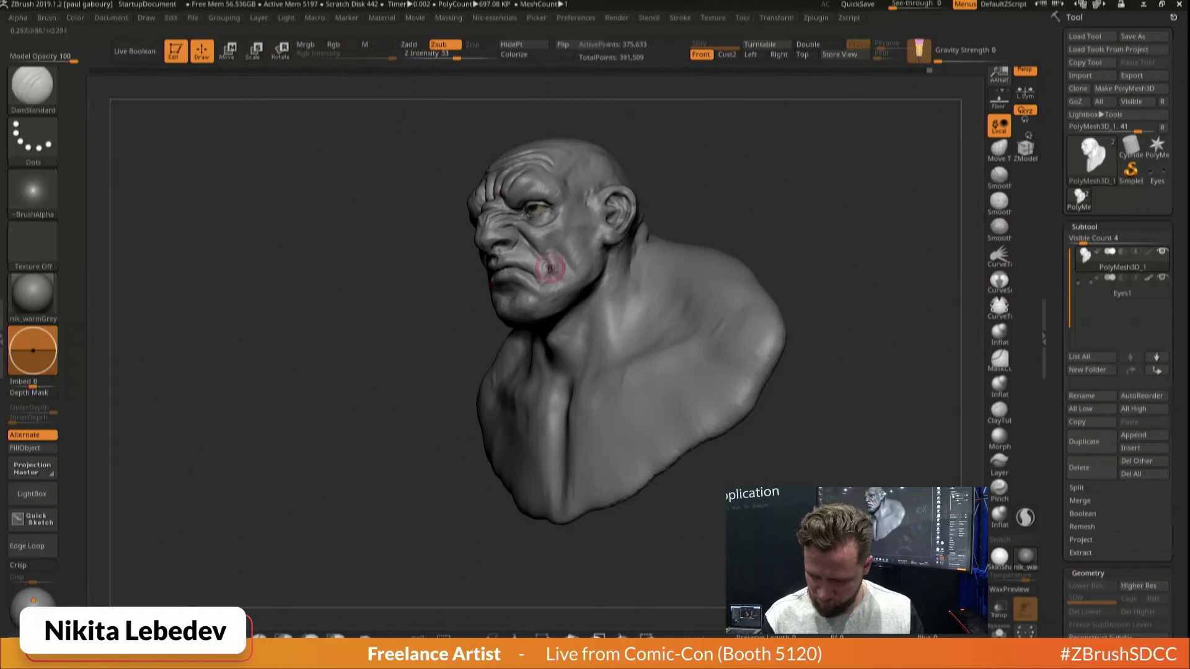
right_click_drag(550, 268, 521, 312)
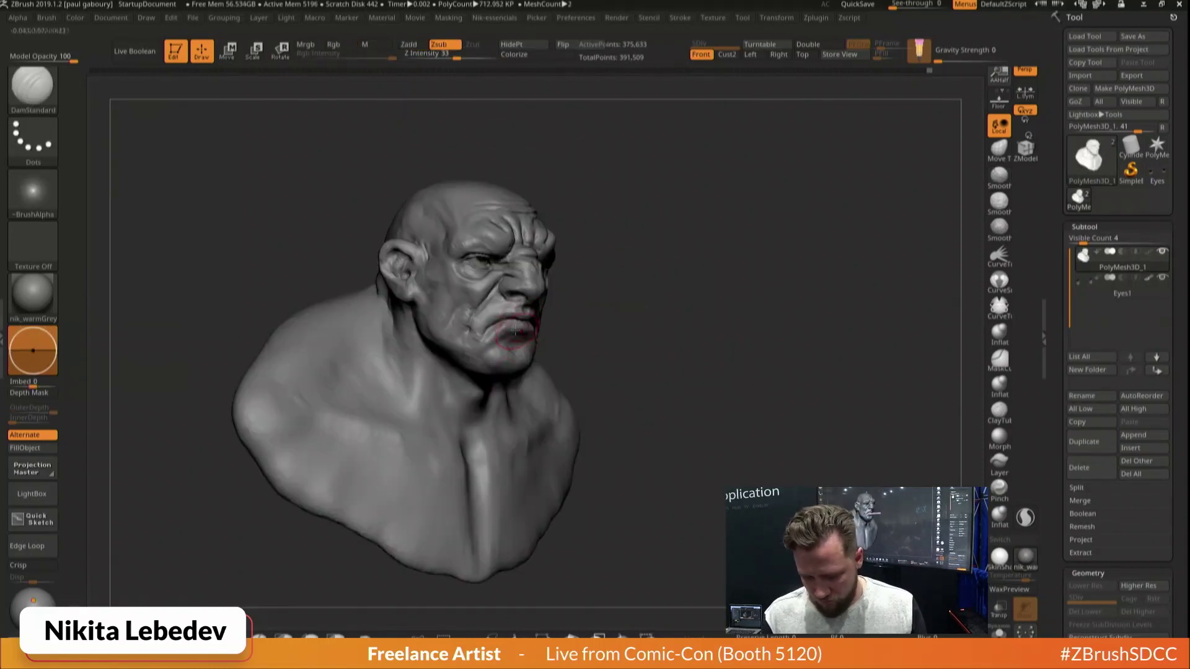
Mask the lower lip, chin and jaw and invert the mask so only the lower jaw stays editable
mouse_move(516, 330)
left_mouse_down("ctrl")
mouse_move(497, 353)
mouse_move(515, 360)
left_mouse_up("ctrl")
right_click_drag(515, 359, 423, 355)
mouse_move(532, 338)
left_mouse_down("ctrl")
mouse_move(560, 354)
mouse_move(610, 338)
left_mouse_up("ctrl")
right_click_drag(546, 377, 608, 351)
left_click_drag(579, 338, 569, 344, "ctrl")
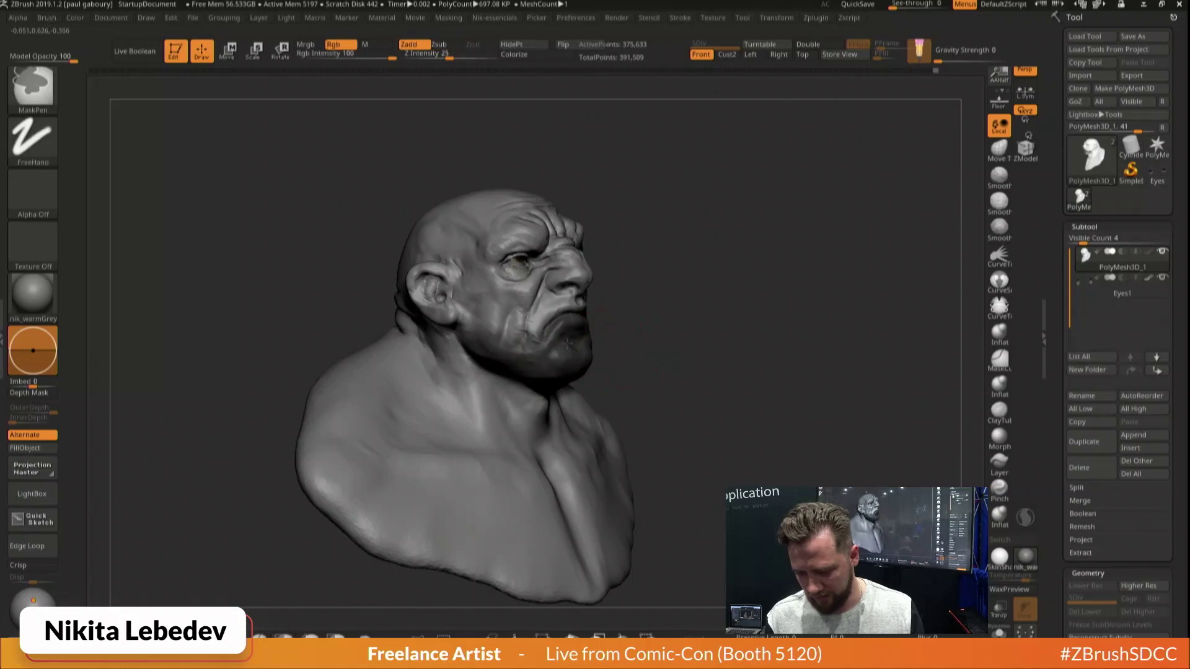
left_click_drag(694, 324, 704, 355, "ctrl")
key("ctrl+z")
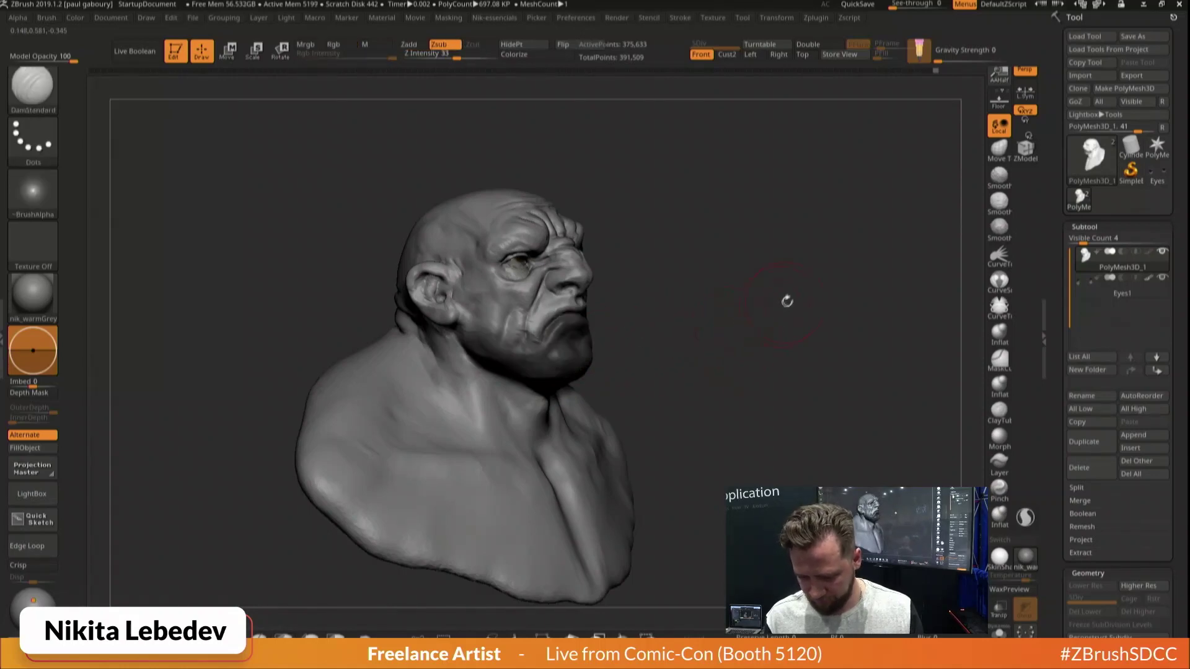
right_click_drag(787, 301, 568, 328)
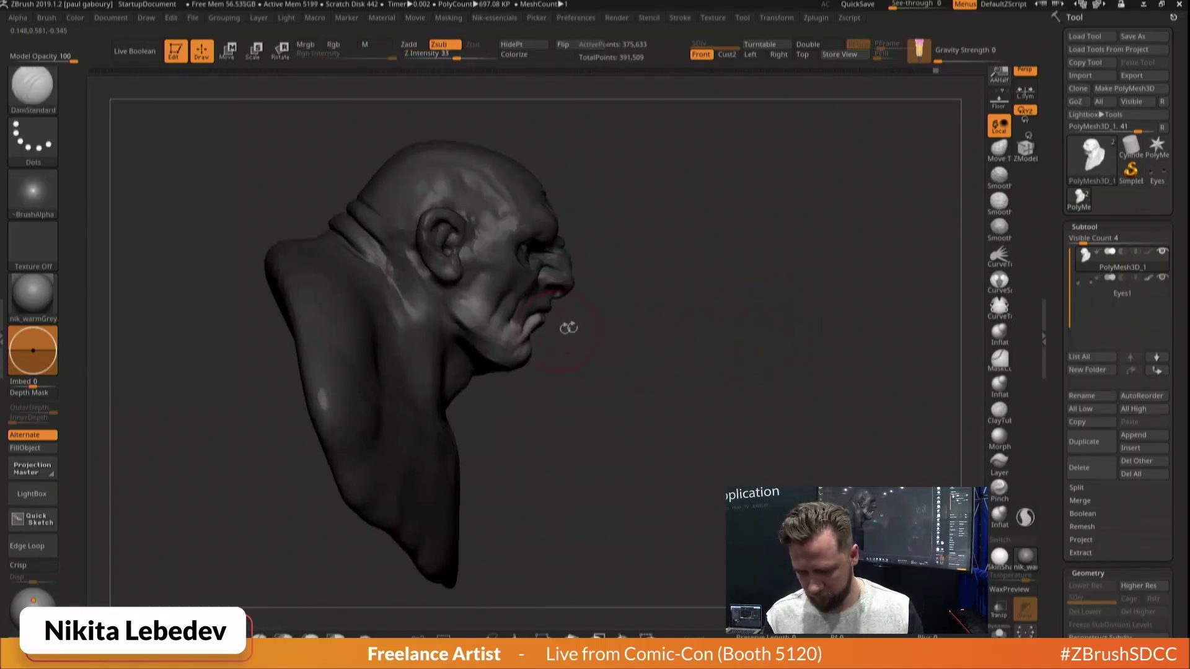
key("ctrl")
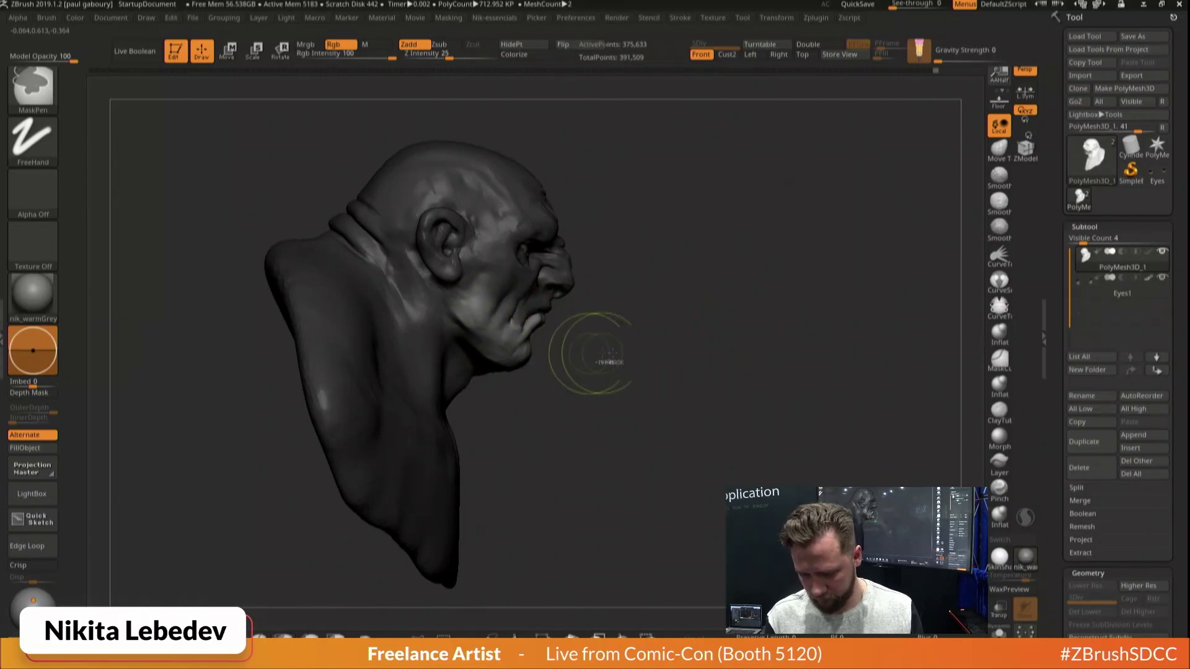
Try to rotate the unmasked lower jaw open with the transform gizmo
key("e")
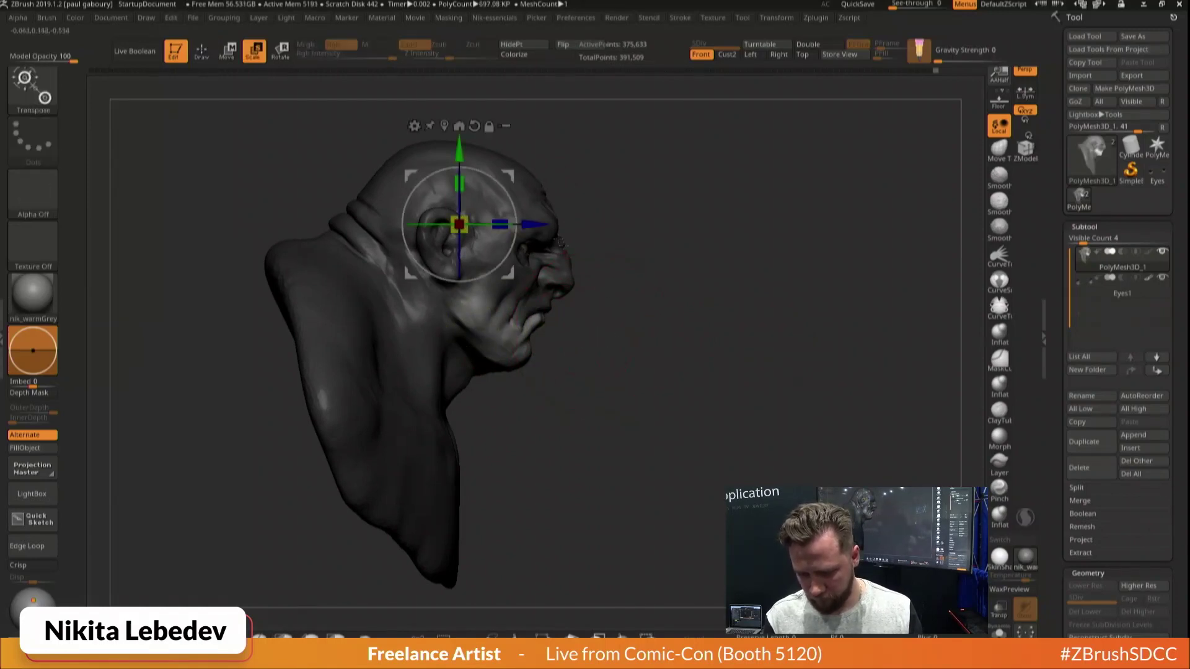
left_click_drag(506, 194, 509, 199)
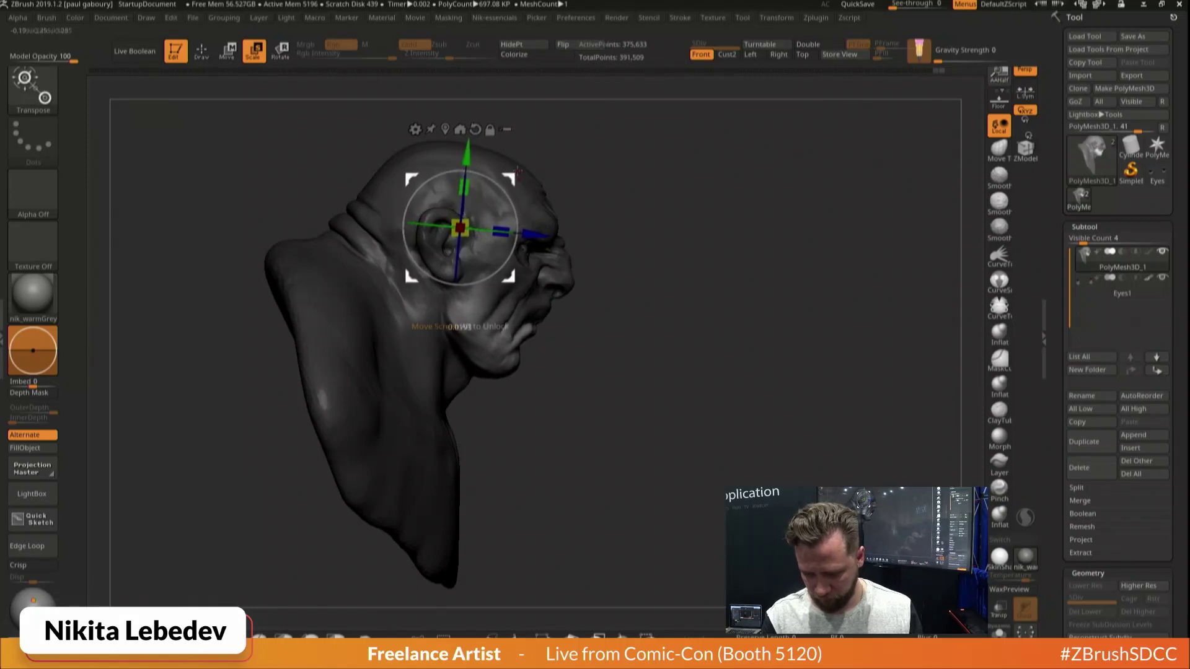
key("q")
left_click_drag(693, 329, 777, 310, "shift")
key("ctrl+z")
Adjust the jaw with the transform gizmo so the mouth opens slightly, and clear the mask
key("w")
left_click_drag(460, 151, 459, 154)
left_click_drag(655, 228, 615, 207)
key("q")
key("ctrl")
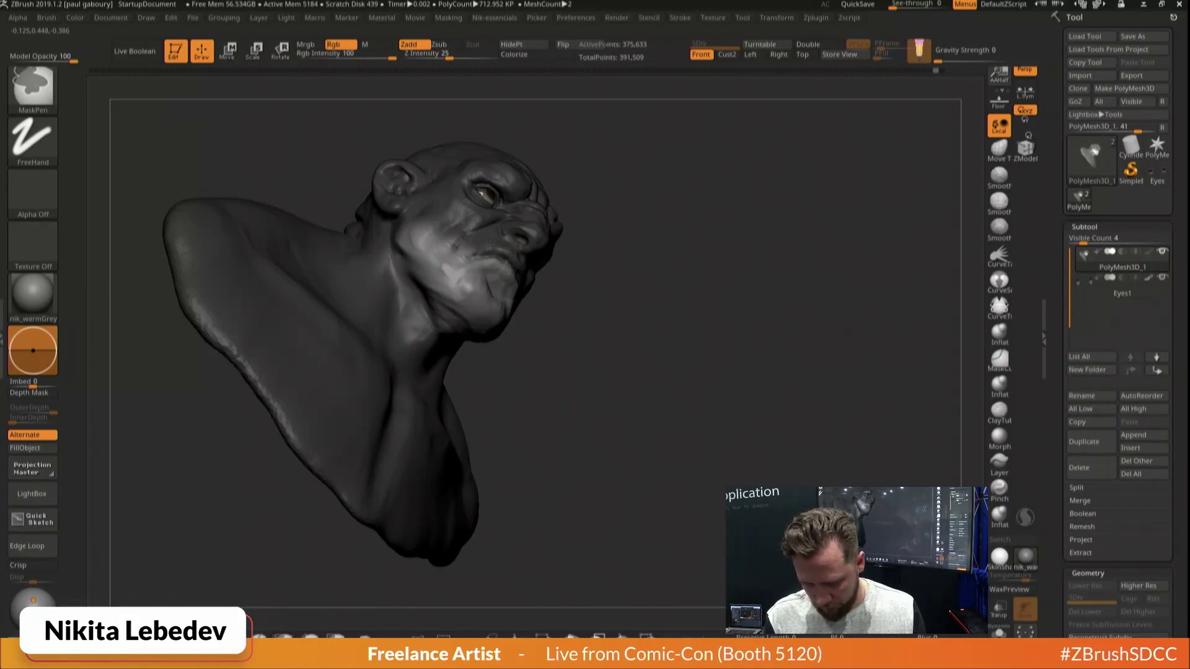
left_click_drag(545, 234, 653, 233)
key("w")
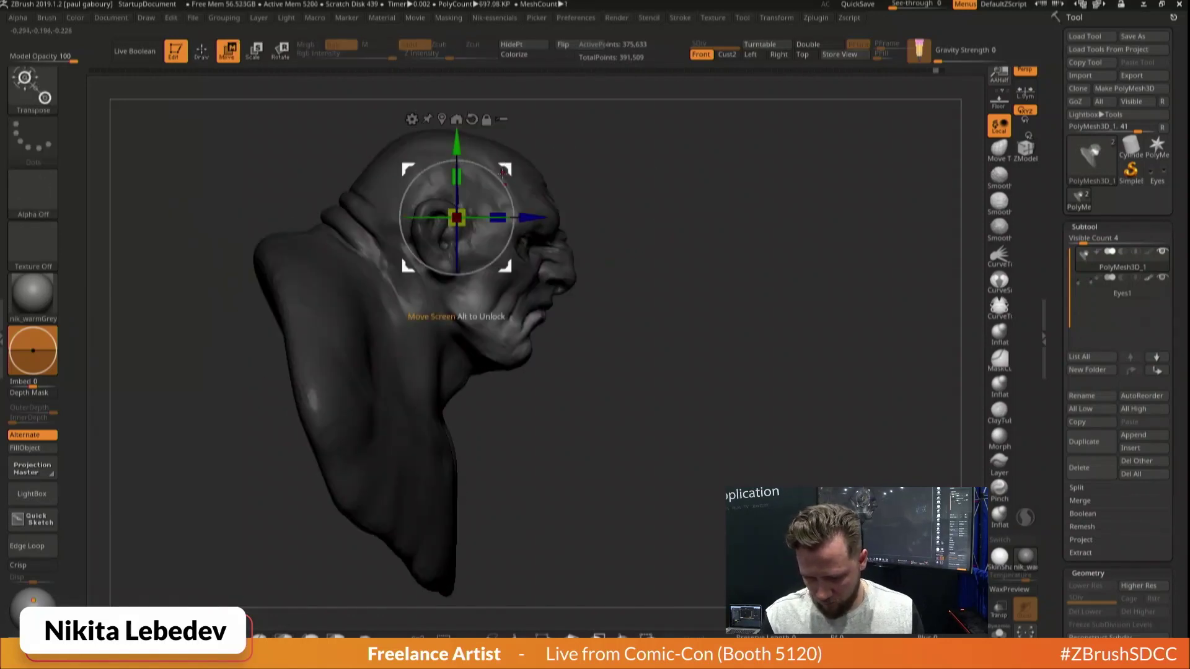
left_click_drag(503, 174, 503, 189)
key("q")
mouse_move(699, 342)
left_mouse_down()
mouse_move(651, 344)
mouse_move(731, 303)
mouse_move(671, 297)
left_mouse_up()
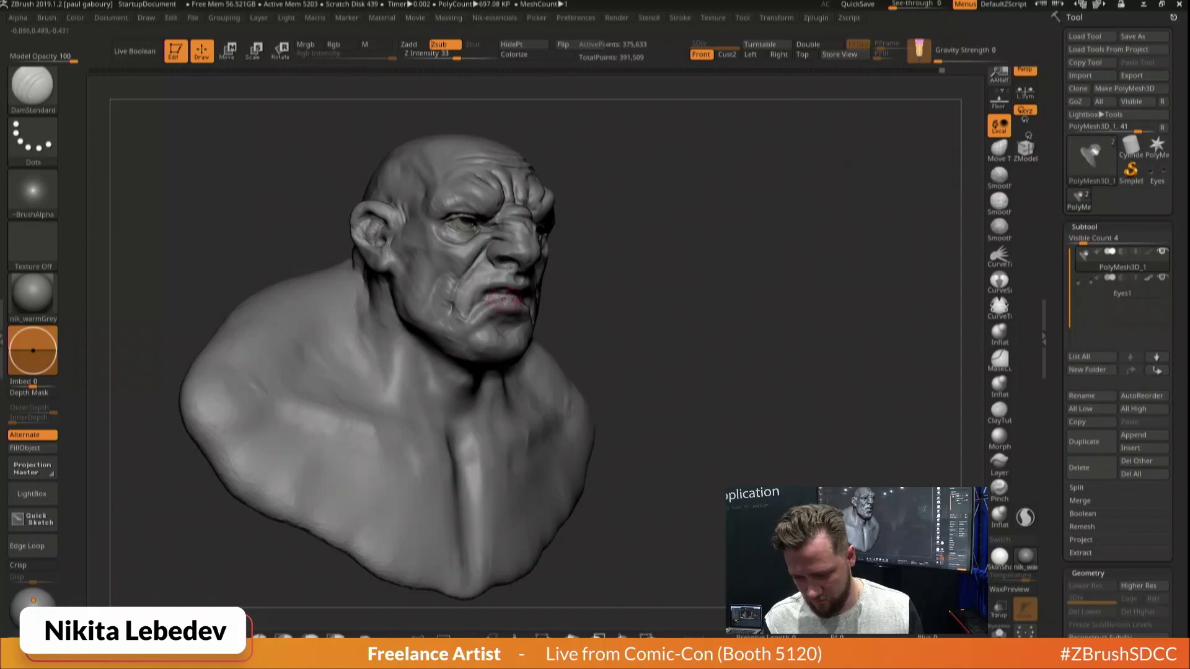
mouse_move(626, 296)
left_mouse_down()
mouse_move(567, 282)
mouse_move(645, 301)
left_mouse_up()
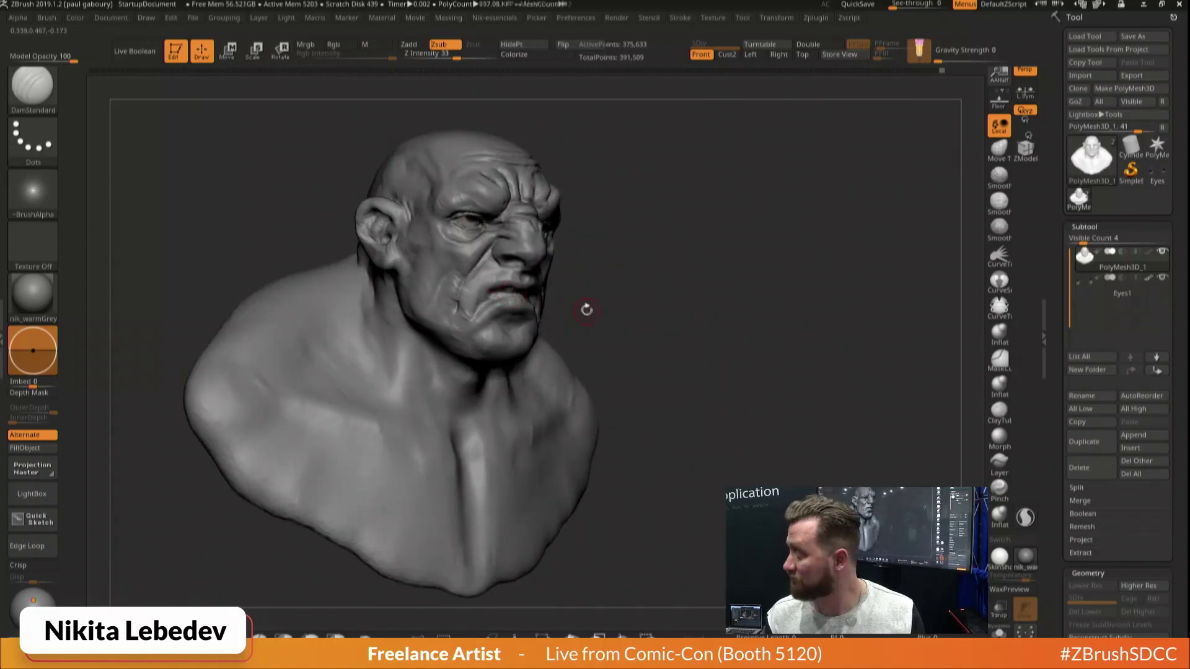
Carve the gap between the parted lips with the DamStandard brush
left_click_drag(574, 292, 528, 316)
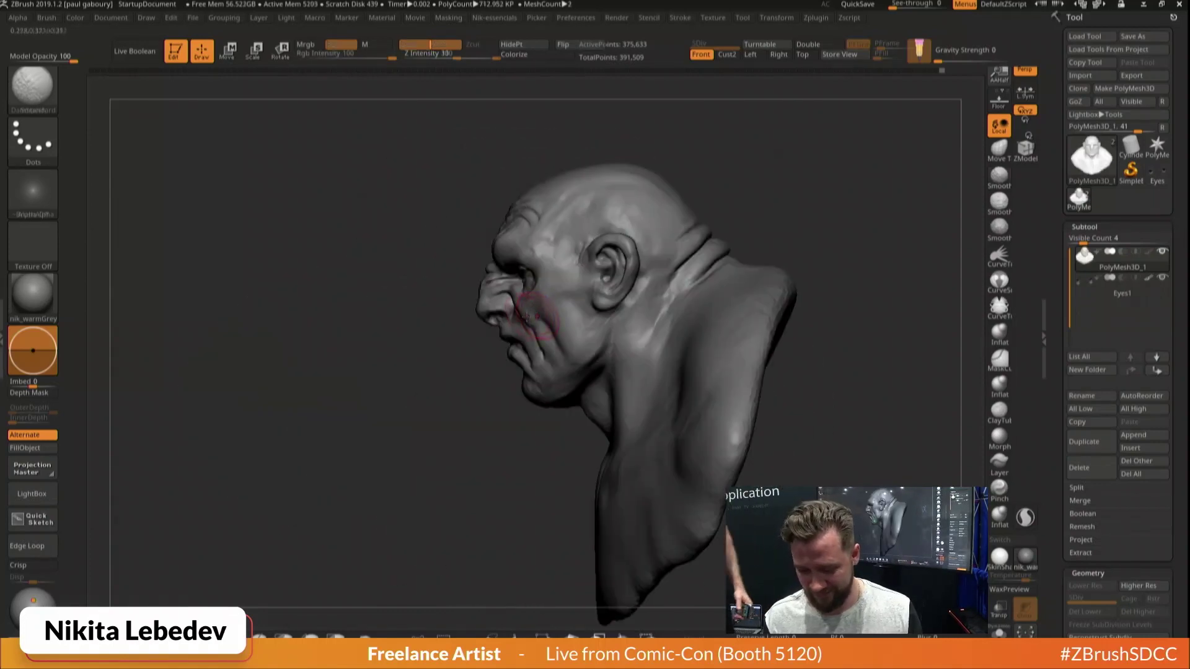
right_click_drag(528, 317, 506, 336)
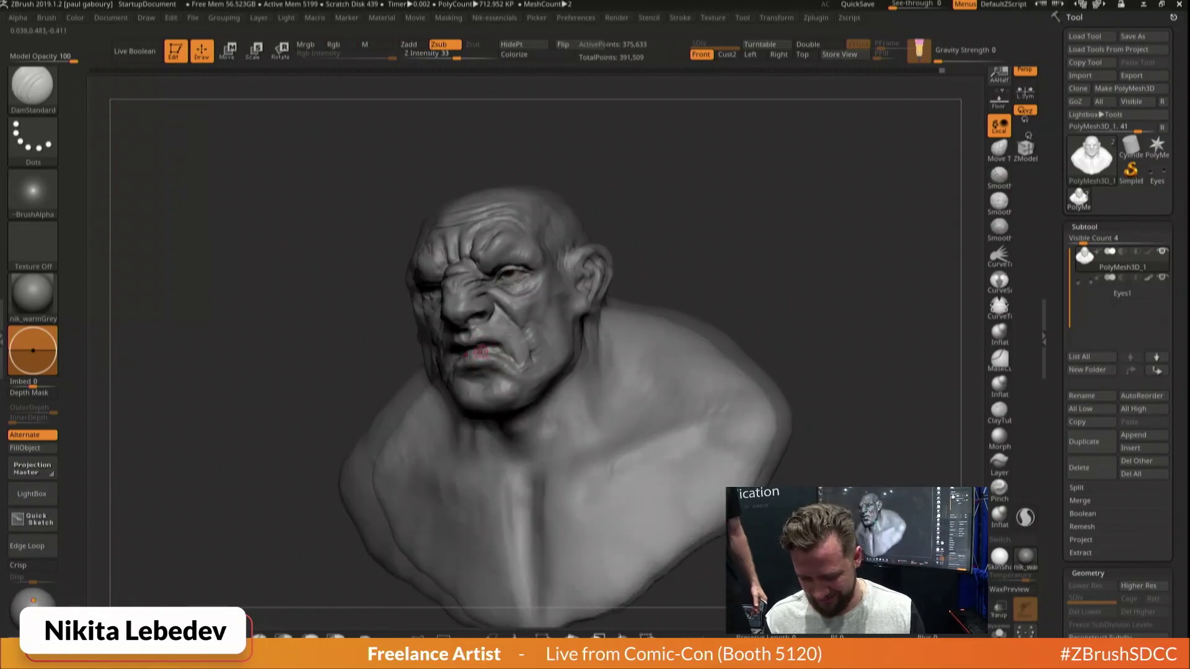
mouse_move(507, 335)
left_mouse_down()
mouse_move(630, 438)
mouse_move(518, 345)
left_mouse_up()
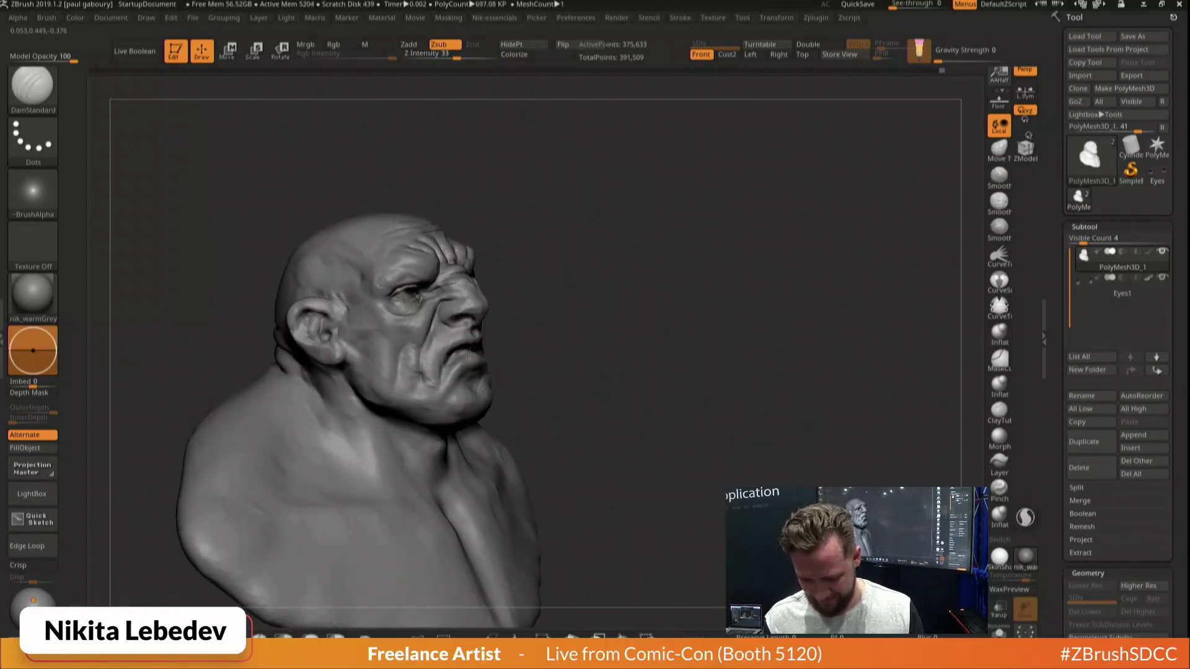
left_click_drag(637, 312, 456, 354)
Turn on Sculptris Pro mode and build up the lower lip and the area beside the chin with ClayBuildup
key("b")
key("c")
key("b")
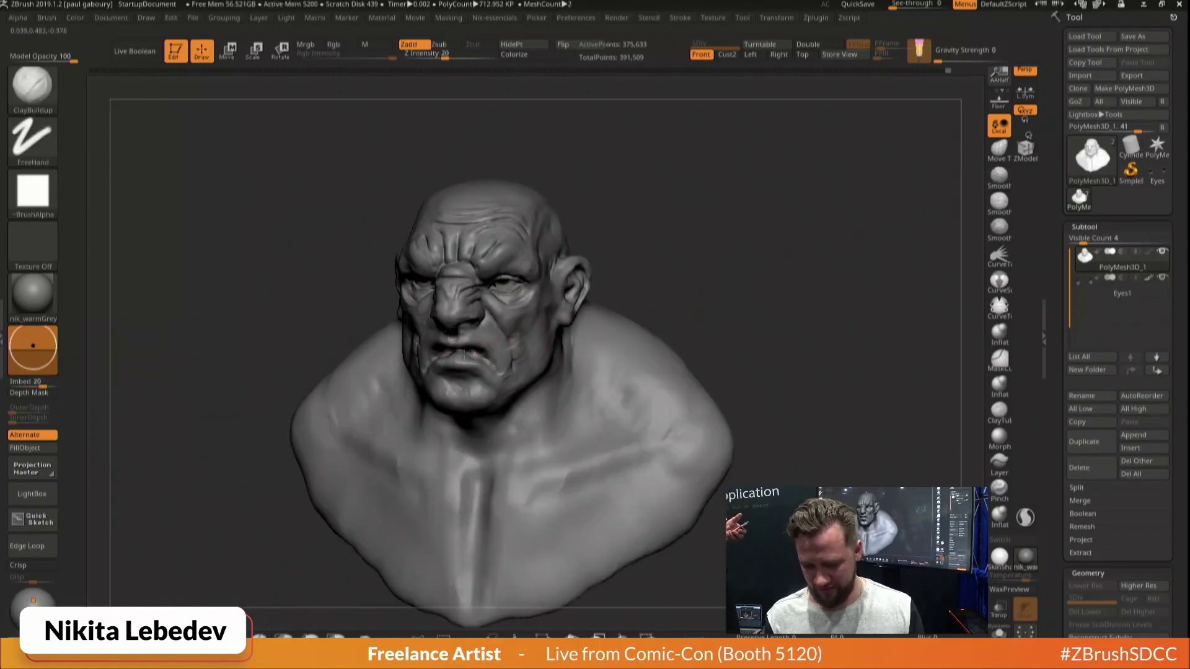
left_click(1025, 518)
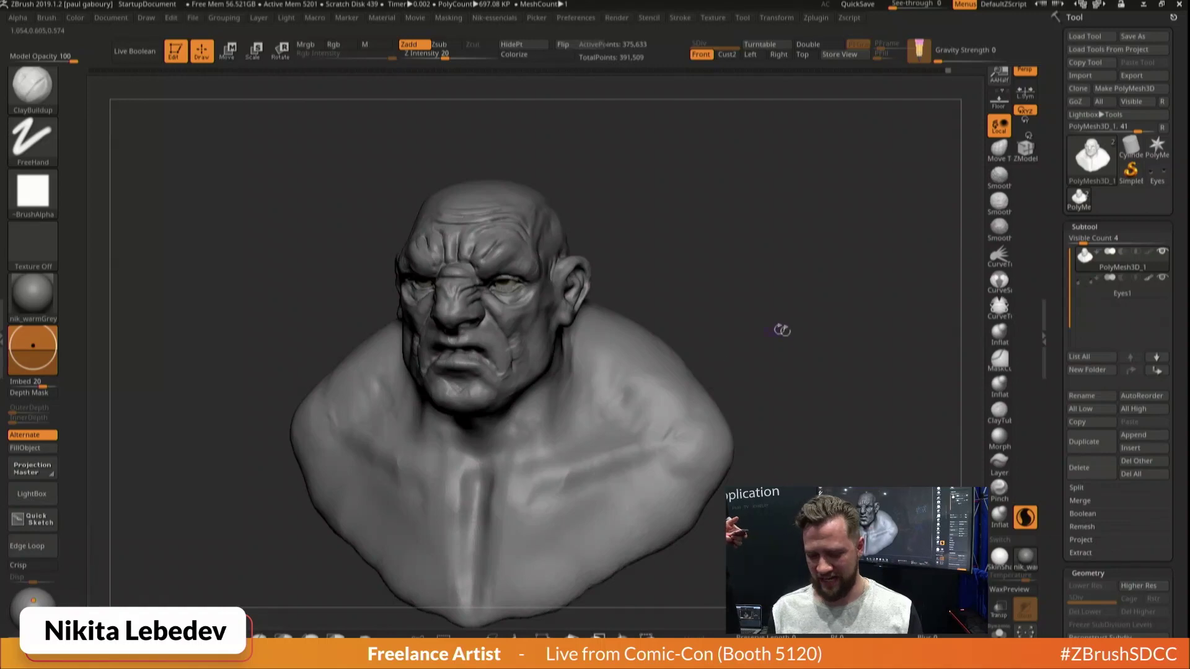
left_click_drag(782, 329, 806, 364)
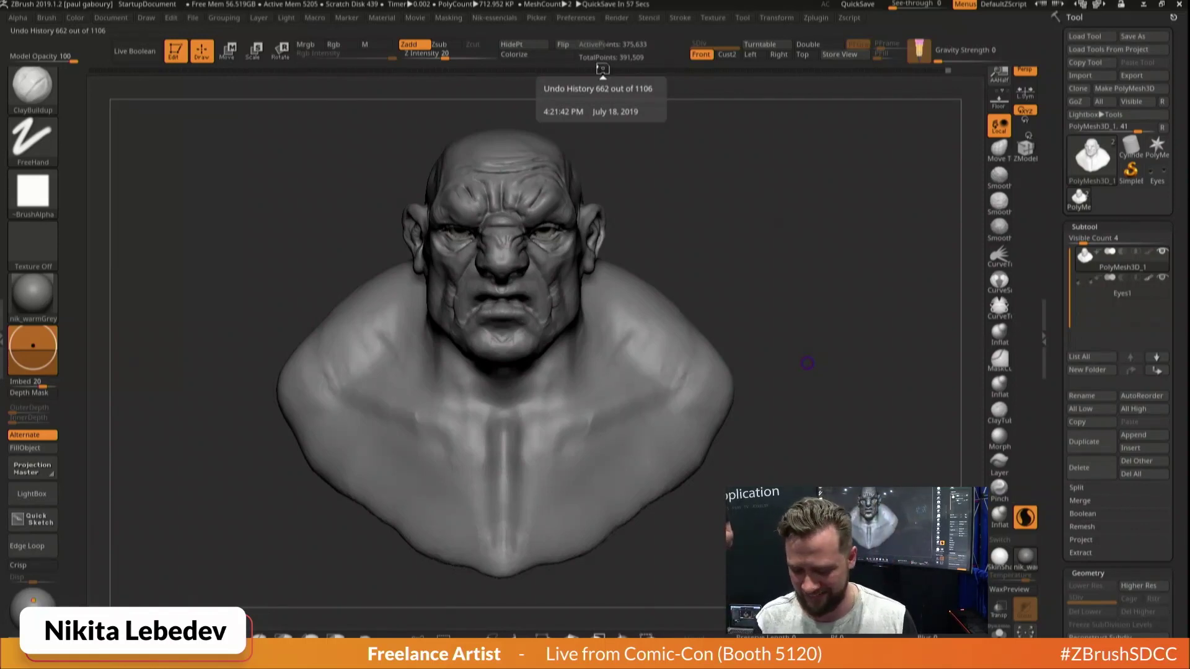
mouse_move(807, 363)
left_mouse_down()
mouse_move(880, 368)
mouse_move(852, 365)
left_mouse_up()
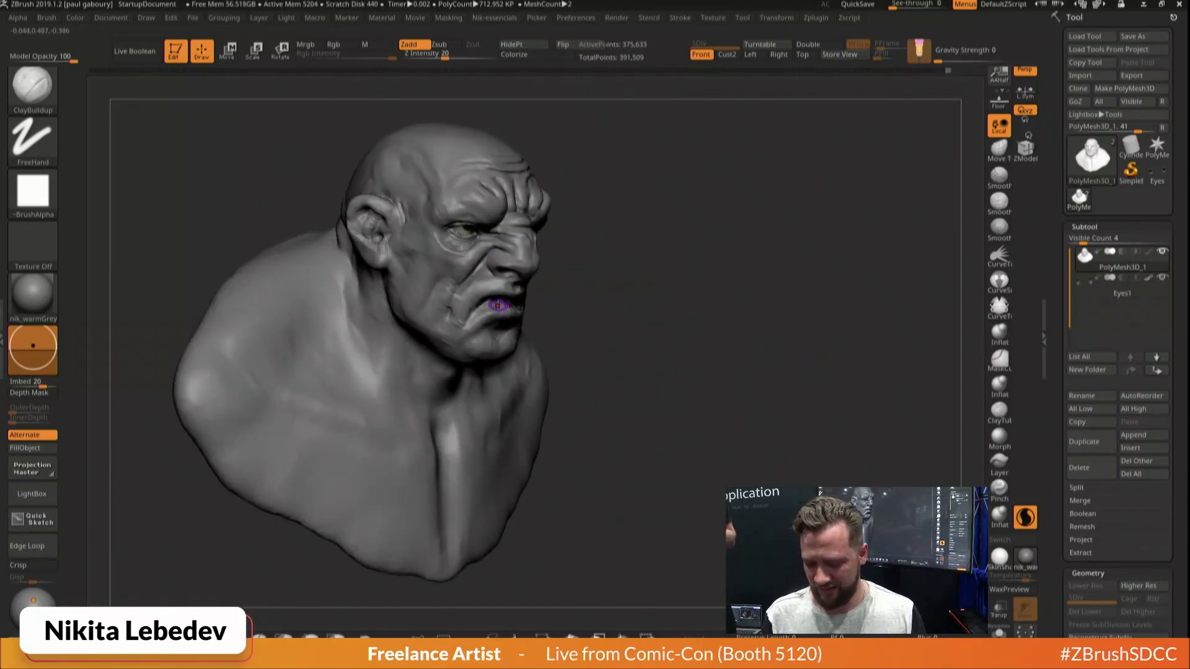
left_click_drag(494, 304, 468, 337)
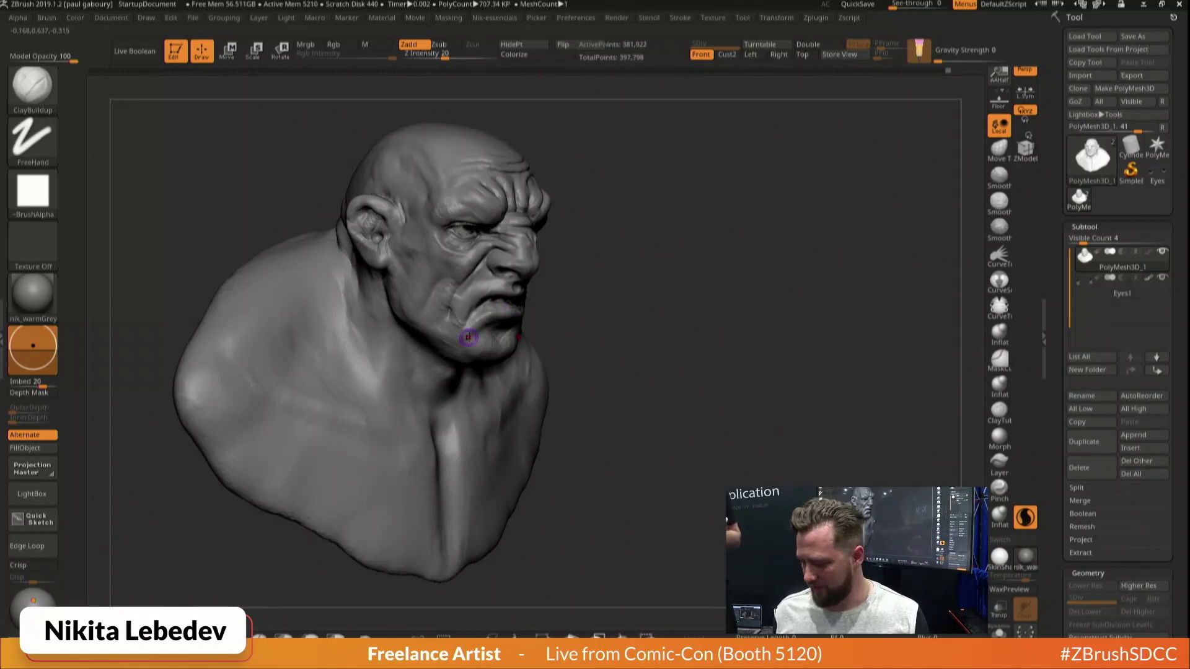
Add more ClayBuildup volume to the lower lip and the corners of the open mouth
left_click_drag(750, 391, 725, 348)
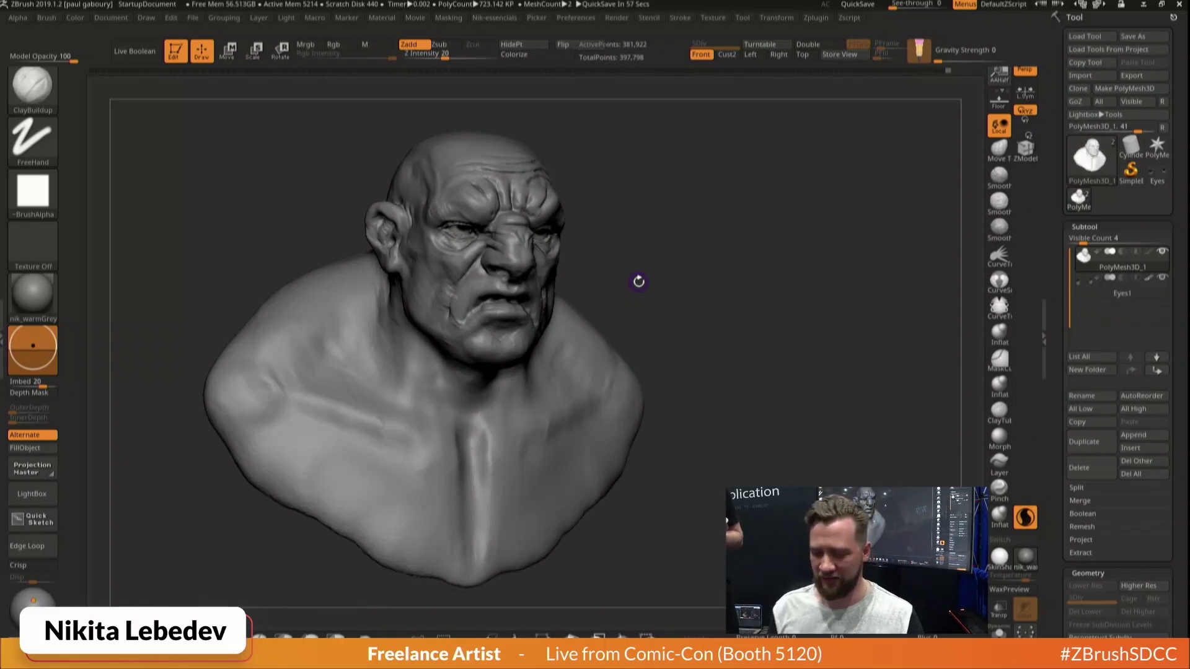
mouse_move(786, 418)
left_mouse_down()
mouse_move(830, 368)
mouse_move(846, 387)
left_mouse_up()
left_click_drag(841, 495, 804, 480, "alt")
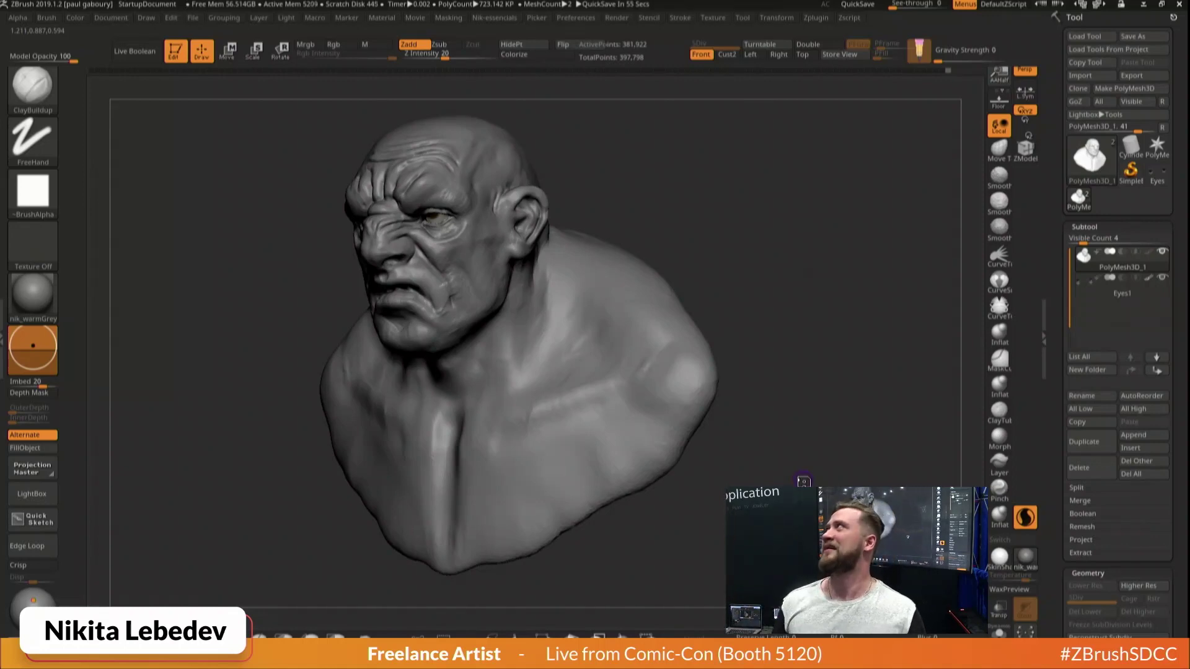
left_click_drag(786, 453, 801, 400, "shift")
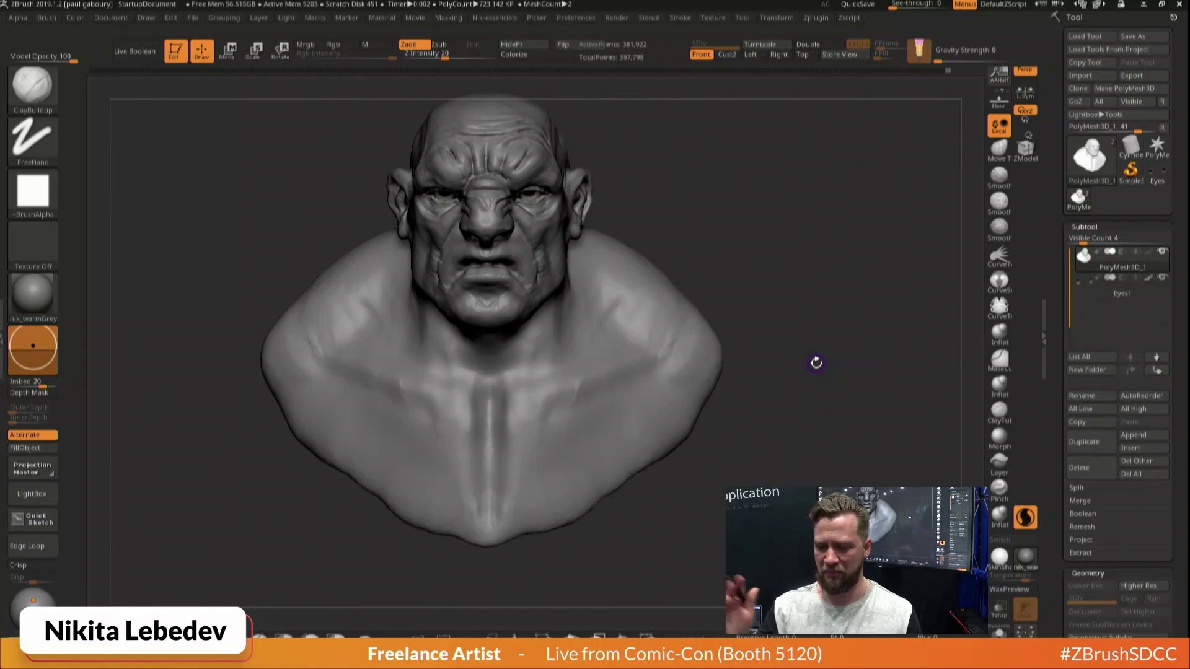
mouse_move(517, 215)
right_mouse_down()
mouse_move(521, 266)
mouse_move(479, 303)
right_mouse_up()
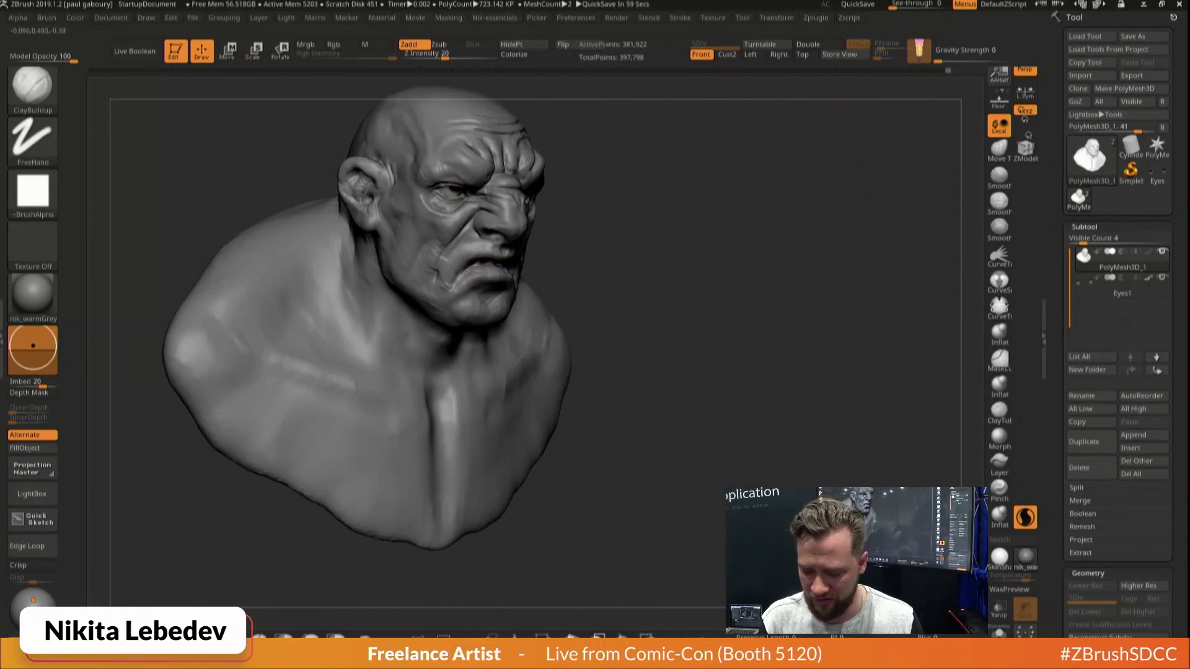
left_click_drag(475, 272, 466, 270)
mouse_move(493, 278)
right_mouse_down()
mouse_move(447, 282)
mouse_move(489, 291)
right_mouse_up()
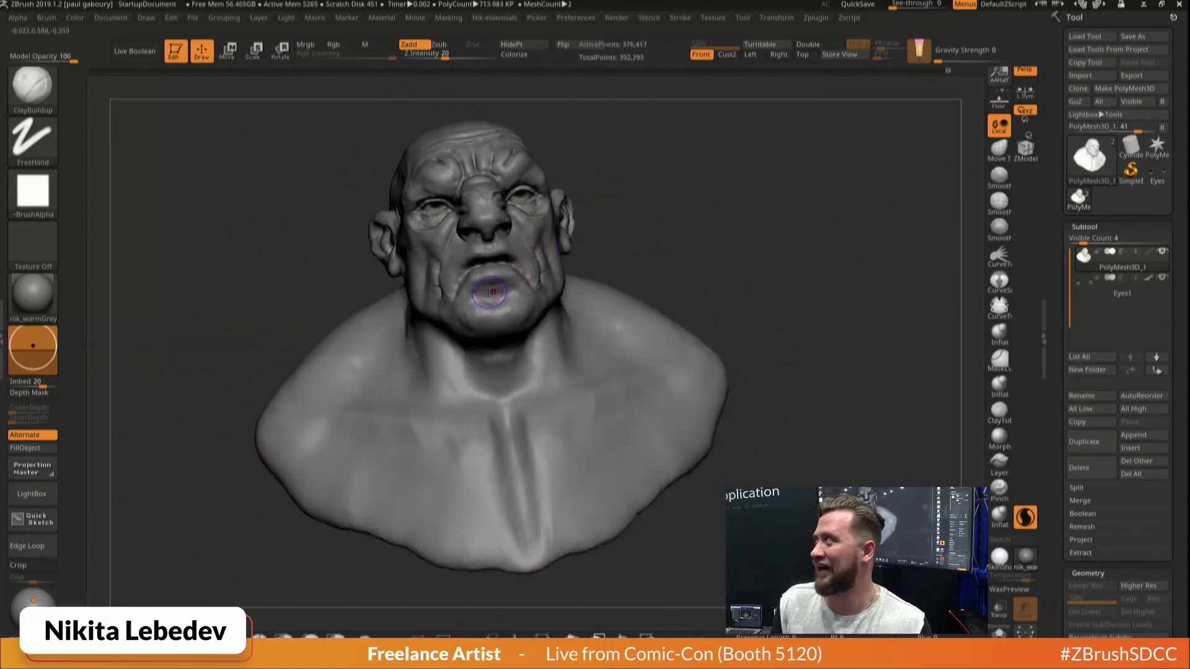
Reshape the lips and mouth corners in profile with the Move brush
left_click_drag(627, 248, 514, 260)
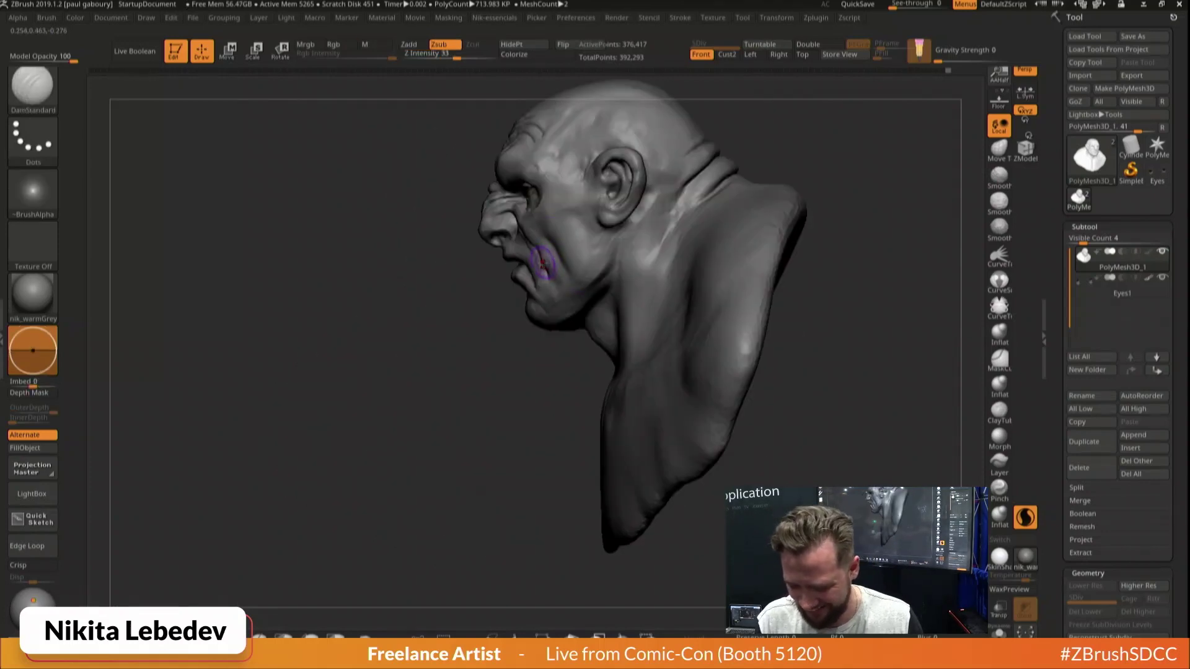
key("b")
key("m")
key("v")
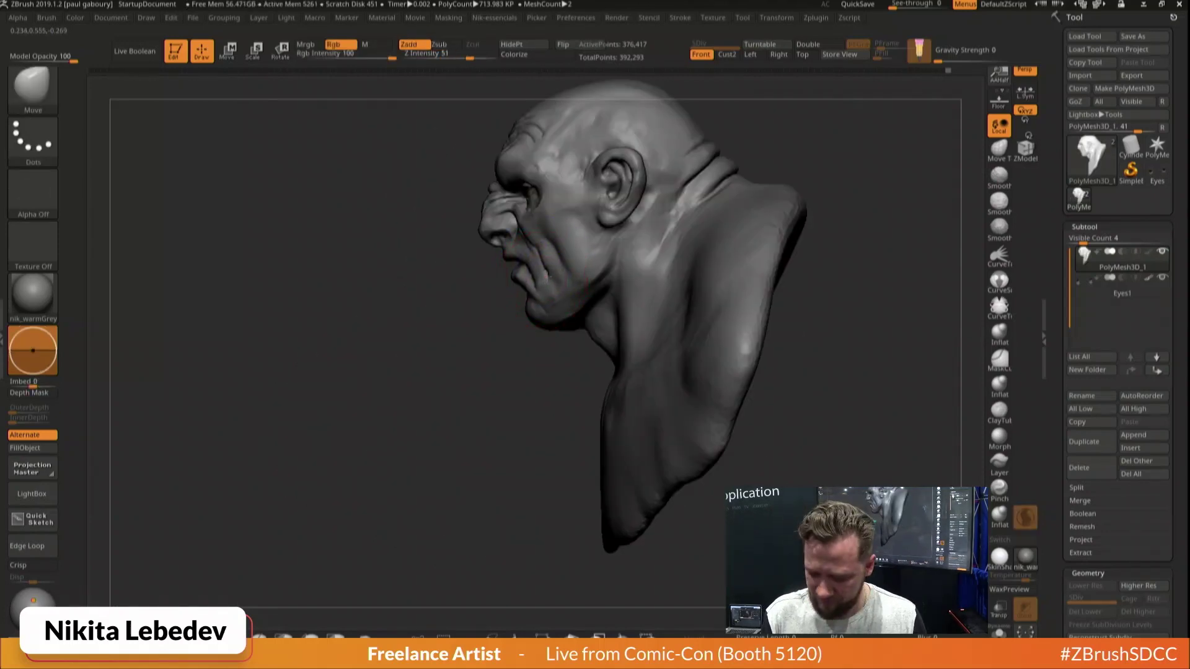
right_click_drag(546, 277, 562, 259)
Sharpen the creases around the mouth and cheek and the form under the jaw with DamStandard
key("b")
key("d")
key("s")
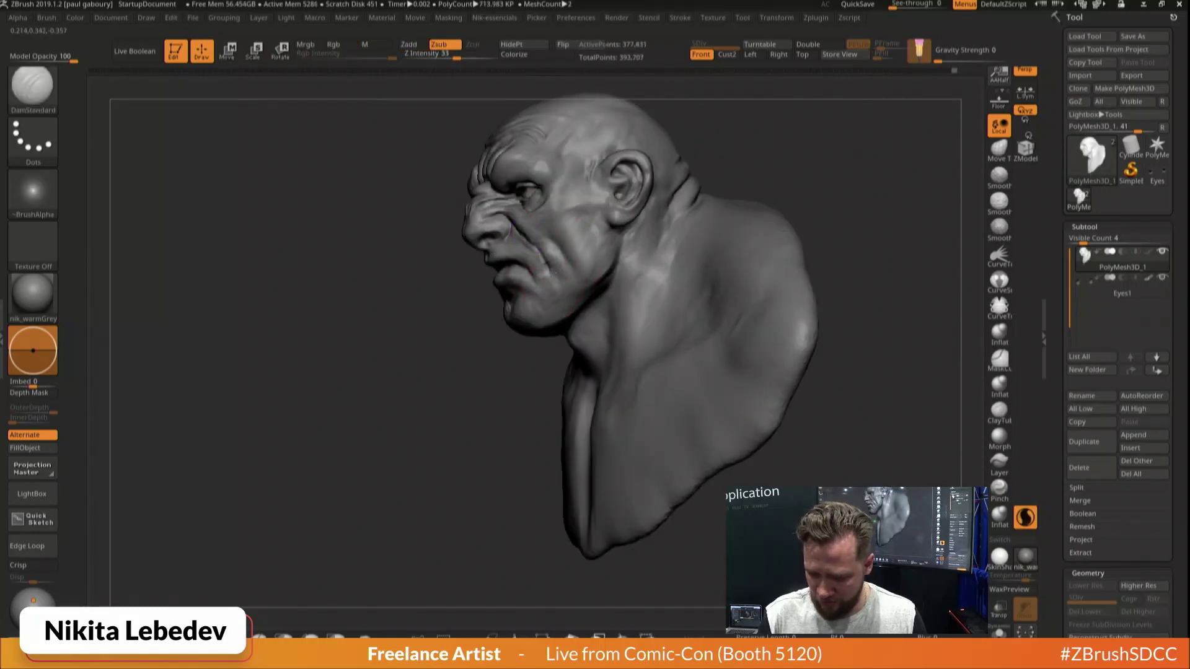
mouse_move(592, 217)
left_mouse_down()
mouse_move(562, 244)
mouse_move(559, 294)
left_mouse_up()
right_click_drag(560, 294, 527, 298)
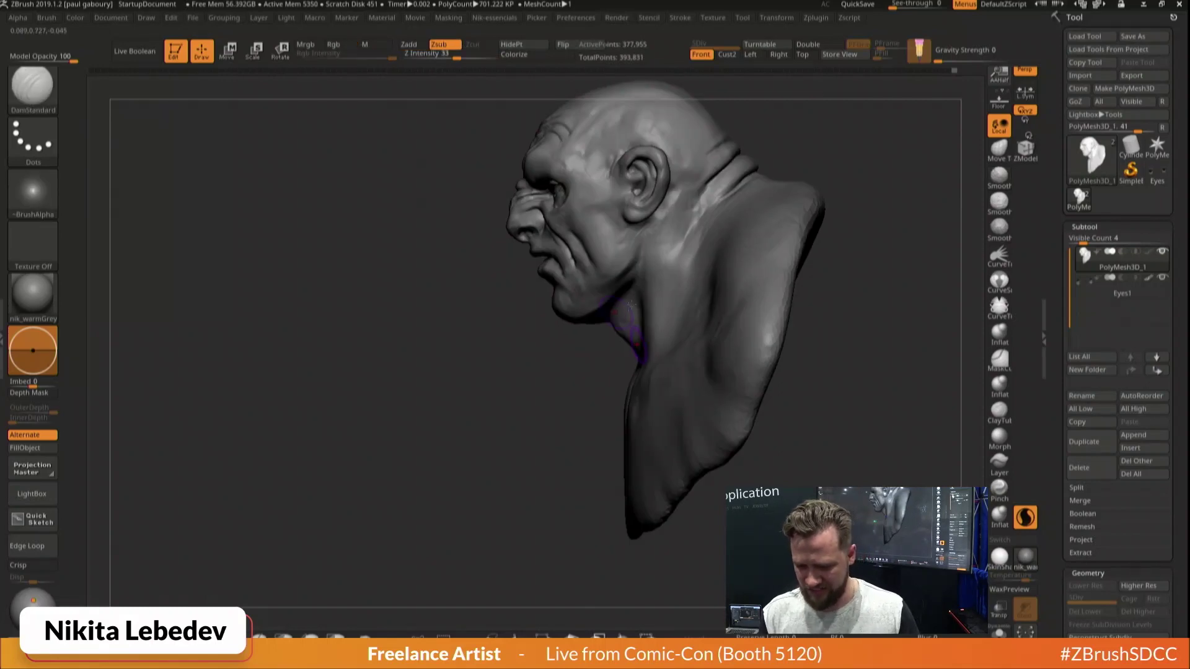
mouse_move(632, 303)
right_mouse_down()
mouse_move(798, 278)
mouse_move(670, 244)
right_mouse_up()
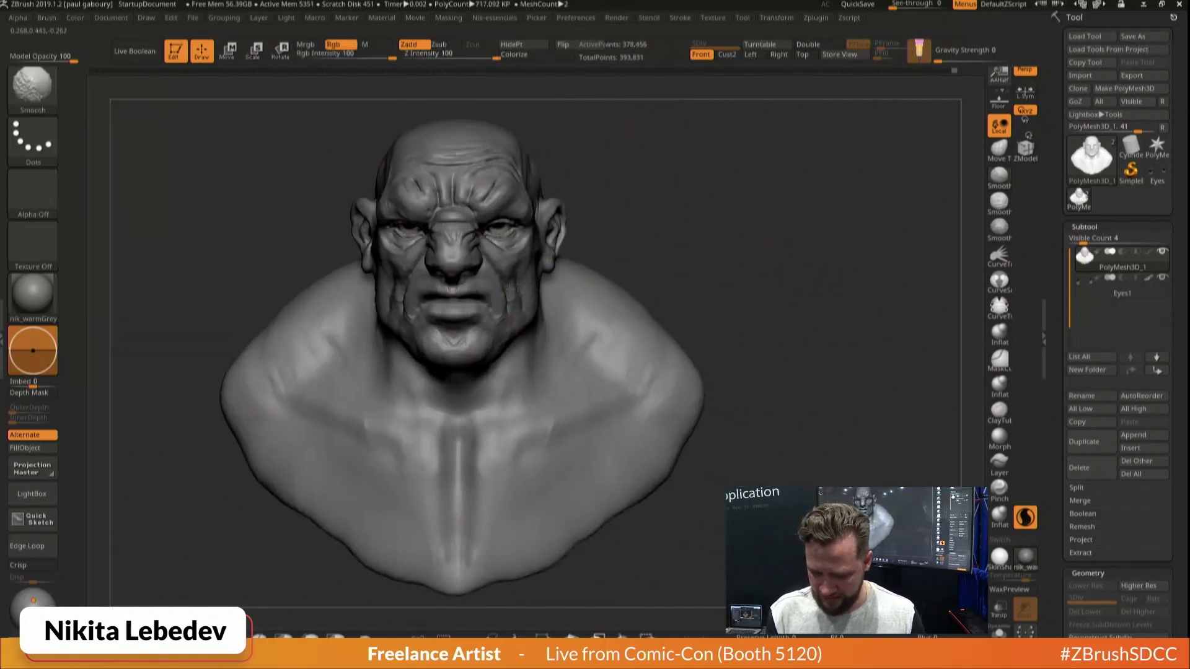
Smooth the area below the lower lip and fill out the lip with ClayBuildup
left_click_drag(484, 326, 486, 323, "shift")
right_click_drag(473, 307, 582, 306)
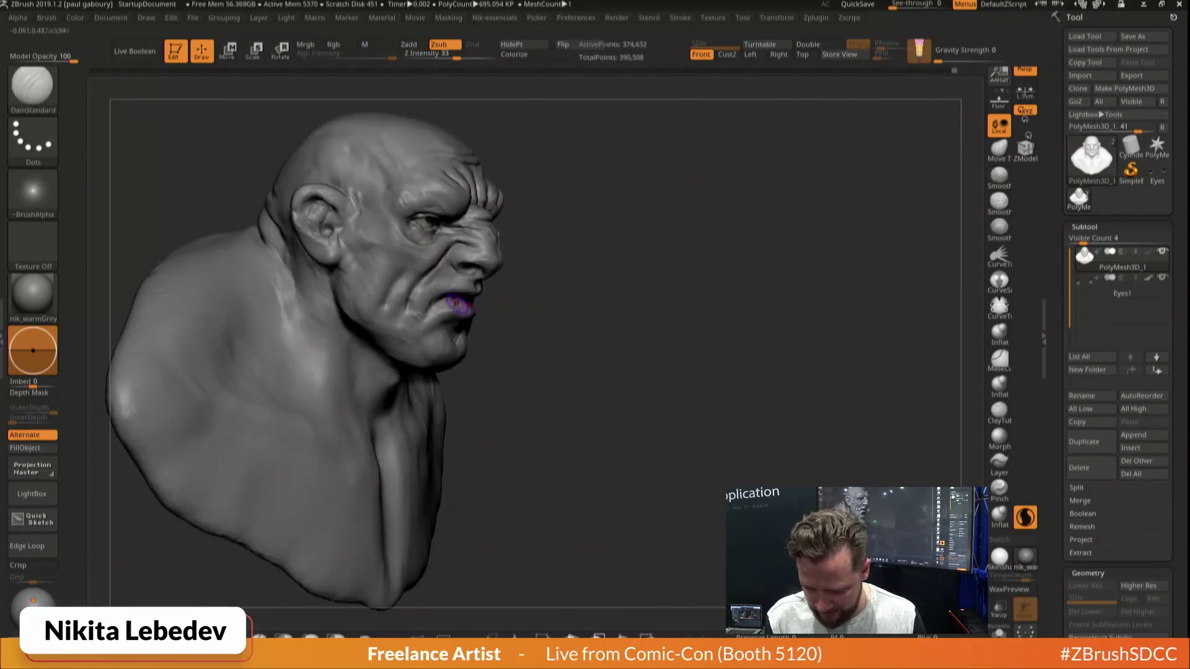
key("b")
key("c")
key("b")
mouse_move(441, 303)
right_mouse_down()
mouse_move(425, 310)
mouse_move(486, 292)
mouse_move(489, 277)
right_mouse_up()
Define the line between the lips and the mouth corners with DamStandard
key("b")
key("d")
key("s")
right_click_drag(645, 268, 562, 266)
mouse_move(377, 297)
right_mouse_down()
mouse_move(370, 333)
mouse_move(416, 317)
right_mouse_up()
Switch back to the ClayBuildup brush and turn off Sculptris Pro mode
key("b")
key("c")
key("b")
key("backslash")
key("space")
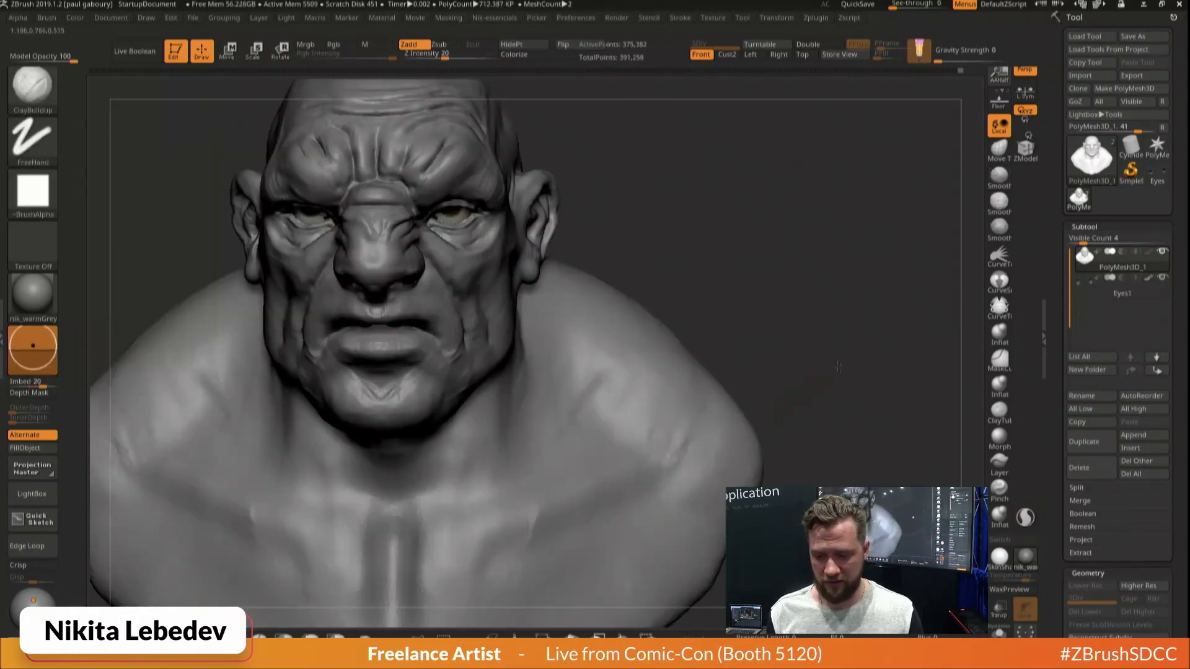
mouse_move(826, 376)
left_mouse_down("alt")
mouse_move(780, 368)
mouse_move(834, 365)
left_mouse_up("alt")
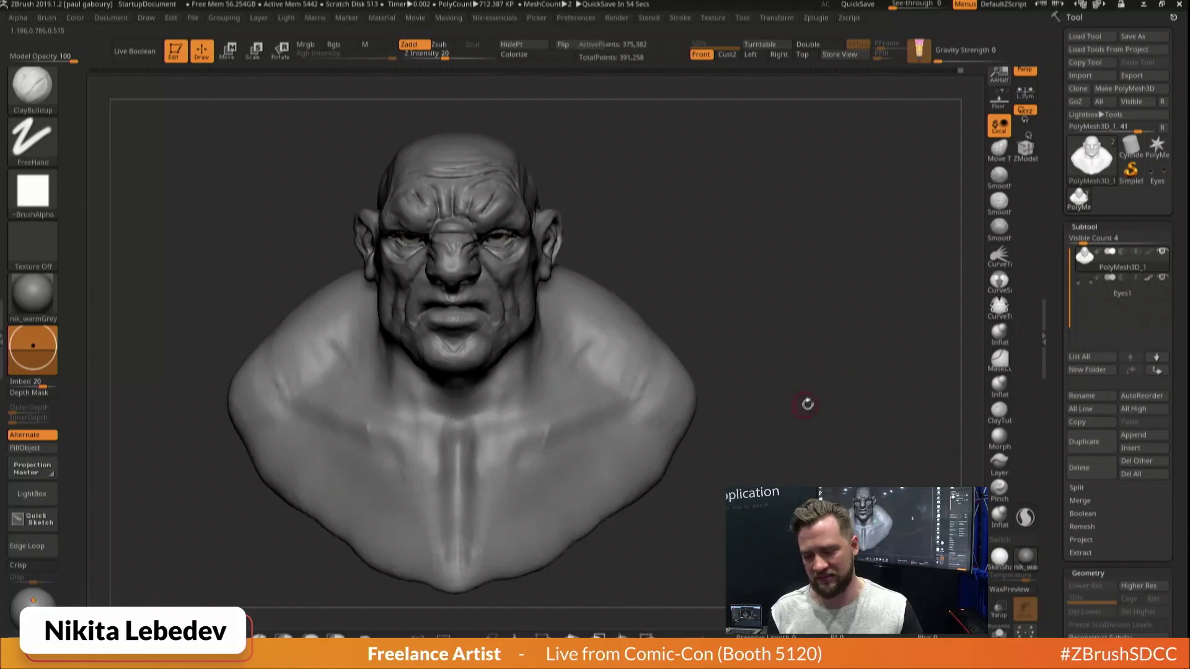
right_click_drag(807, 404, 798, 357)
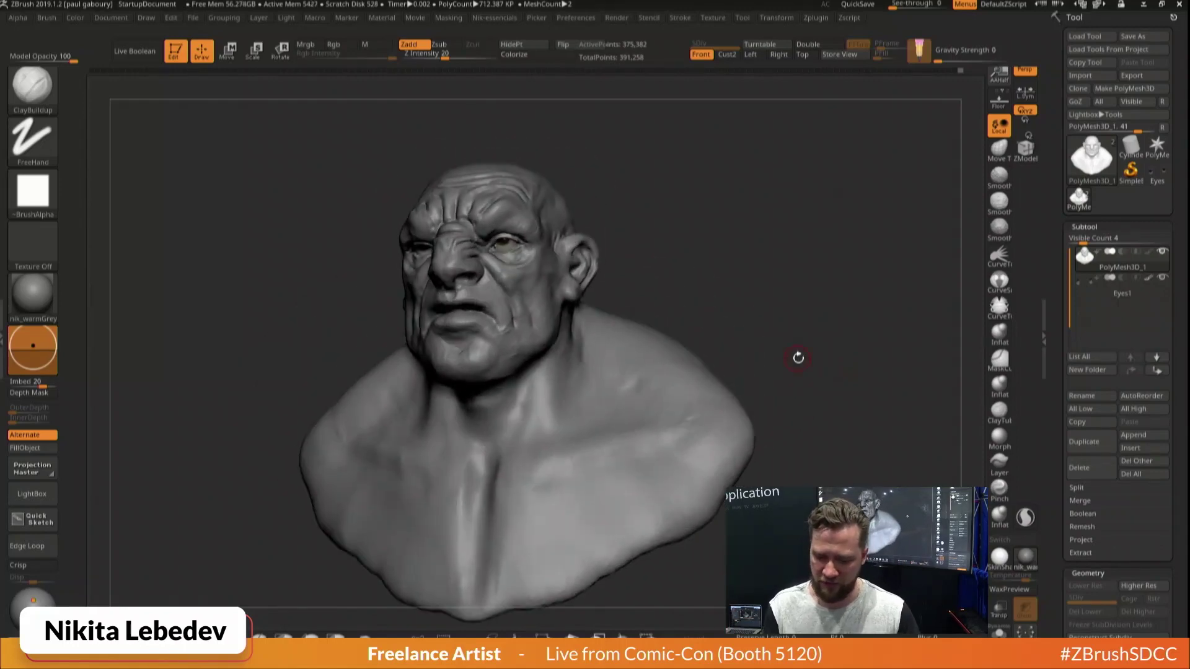
Switch to the Move brush and duplicate the bust subtool
right_click_drag(797, 255, 792, 287, "shift")
key("s")
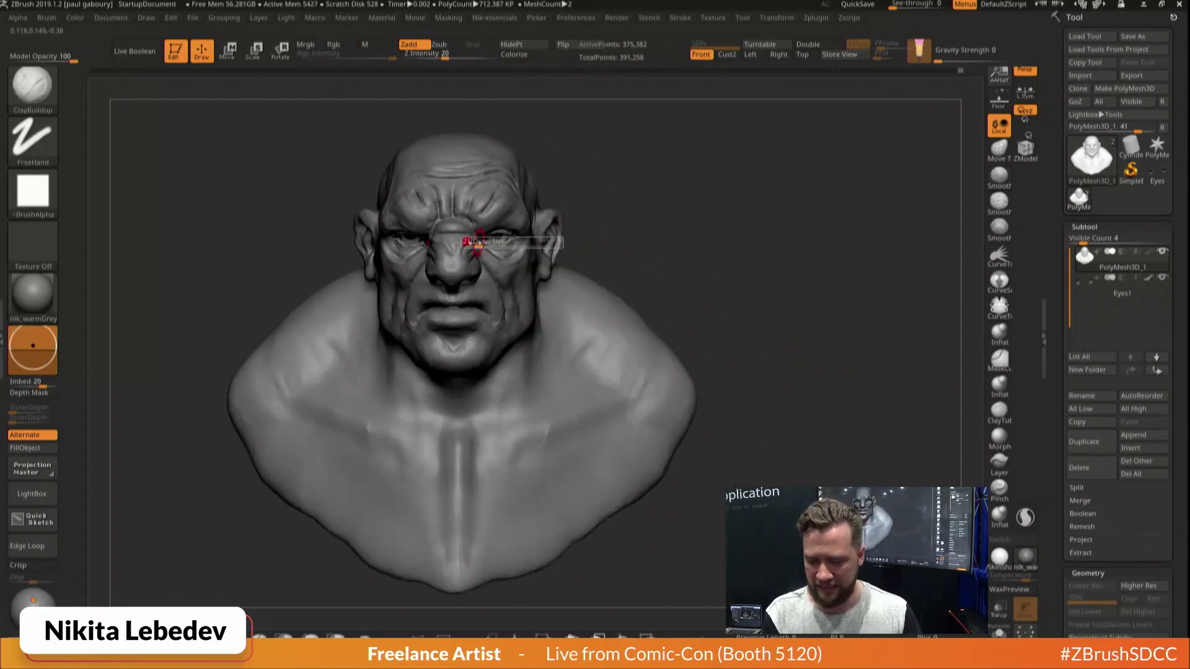
key("b")
key("m")
key("v")
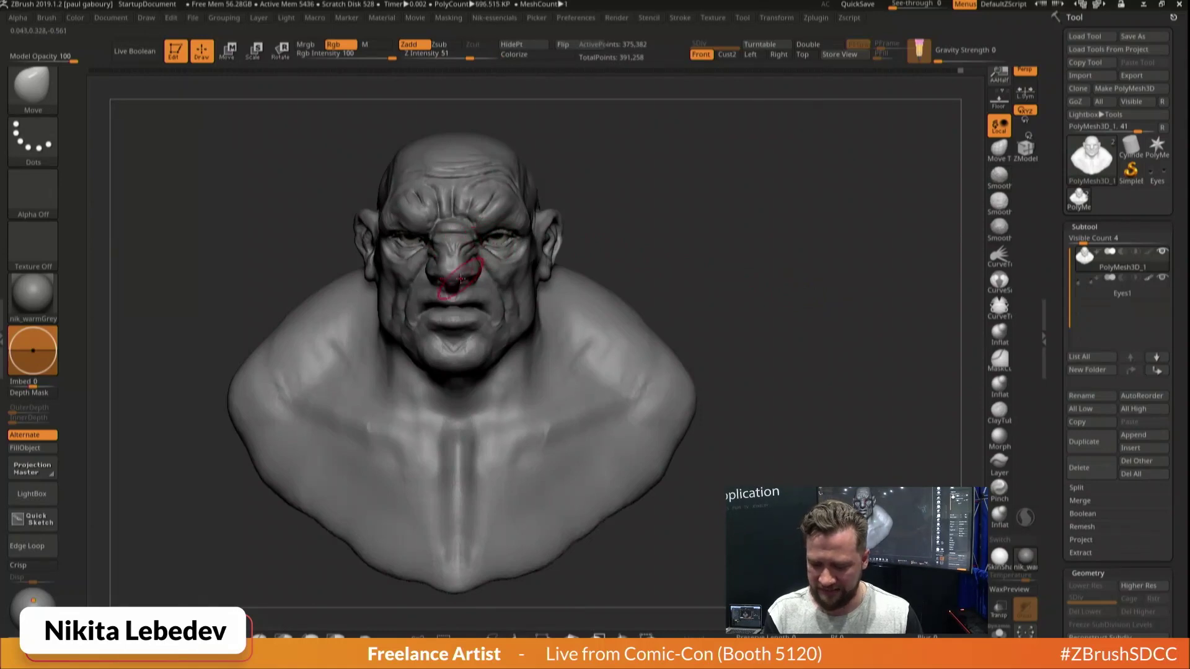
right_click_drag(835, 369, 800, 322, "ctrl")
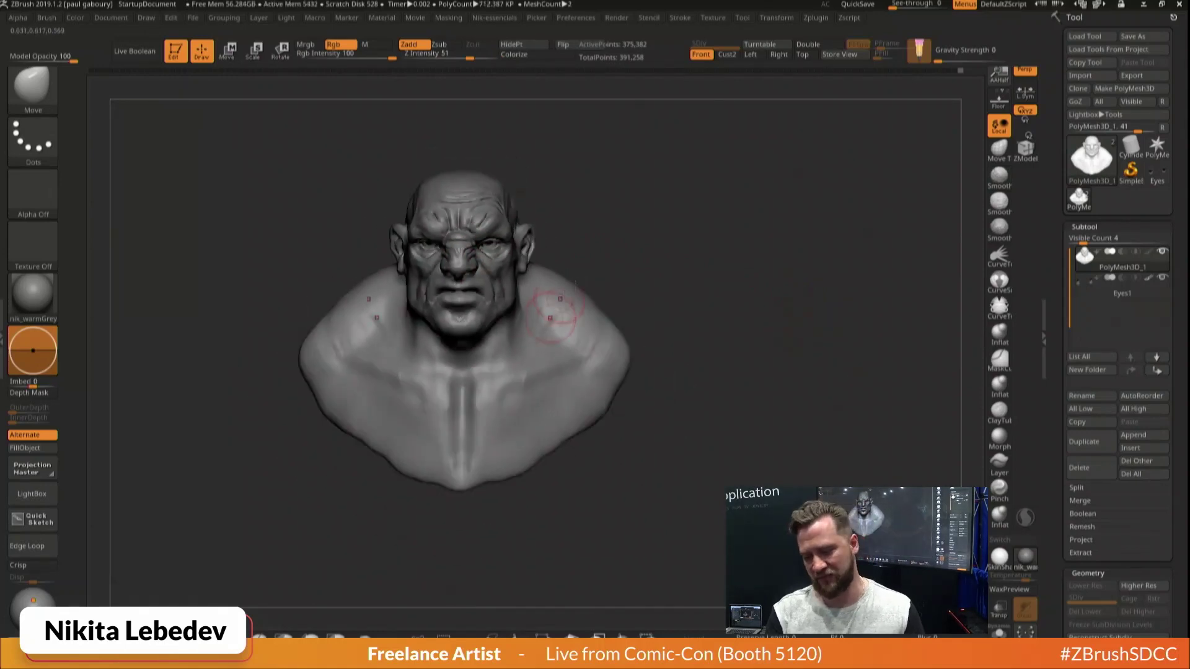
right_click_drag(638, 279, 686, 248)
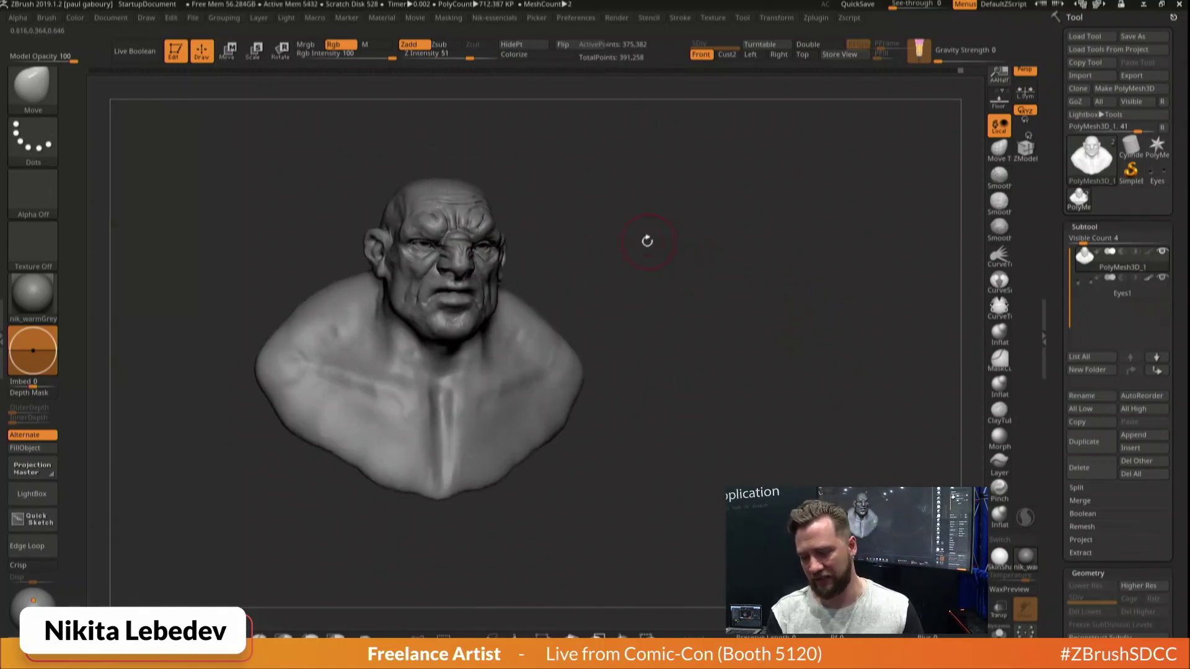
left_click(1094, 441)
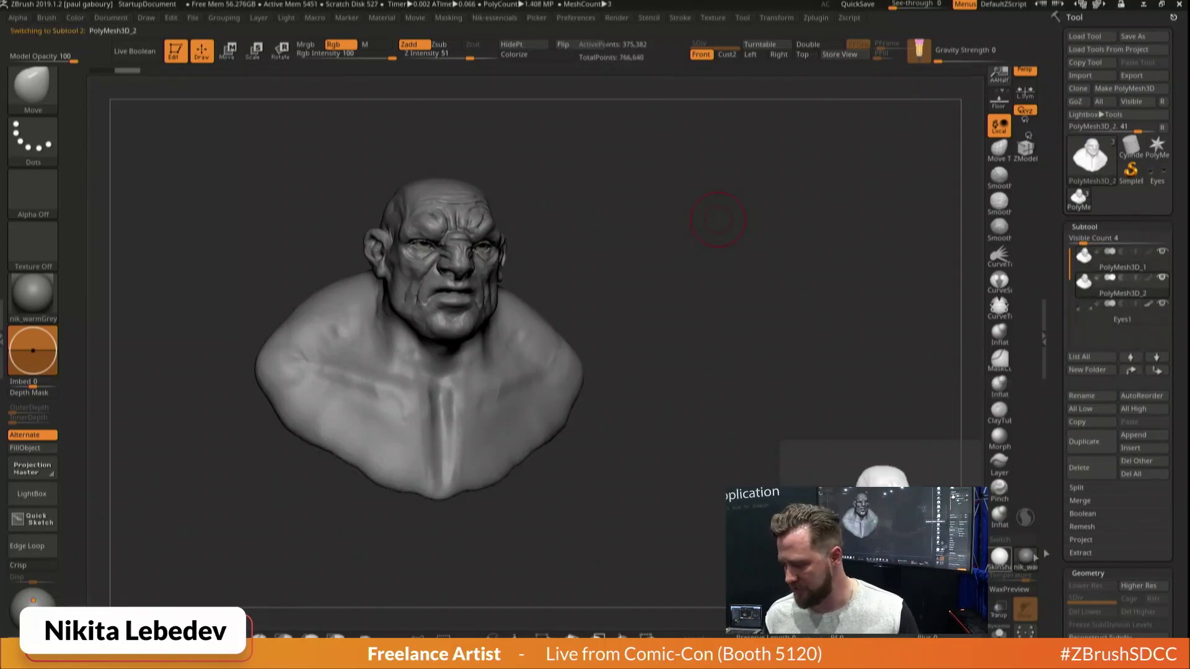
Try to reshape the area around the ear on the duplicated bust with the Move brush
left_click_drag(712, 218, 667, 362, "shift")
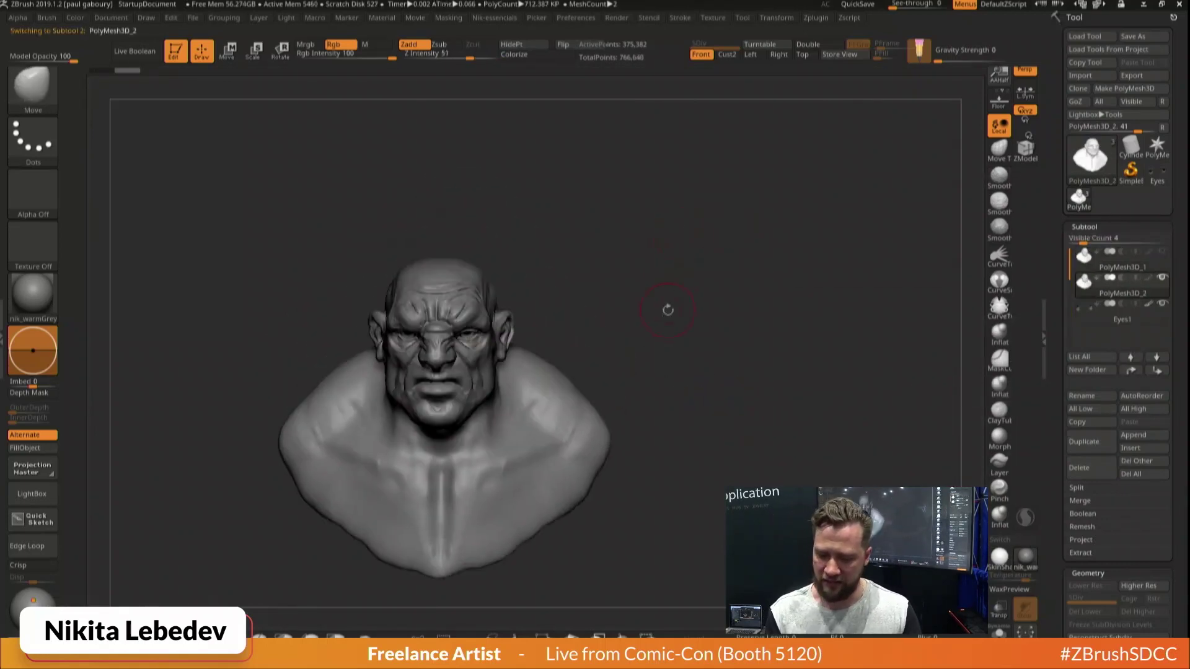
left_click_drag(667, 308, 592, 263)
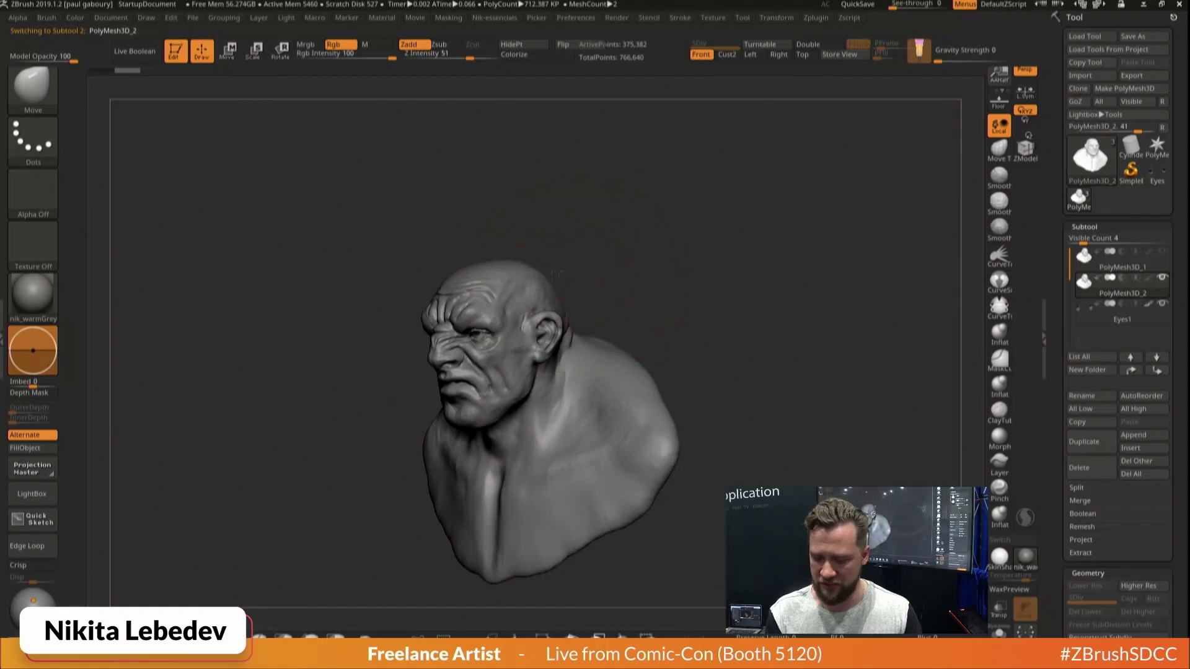
left_click_drag(535, 307, 551, 294)
key("ctrl+z")
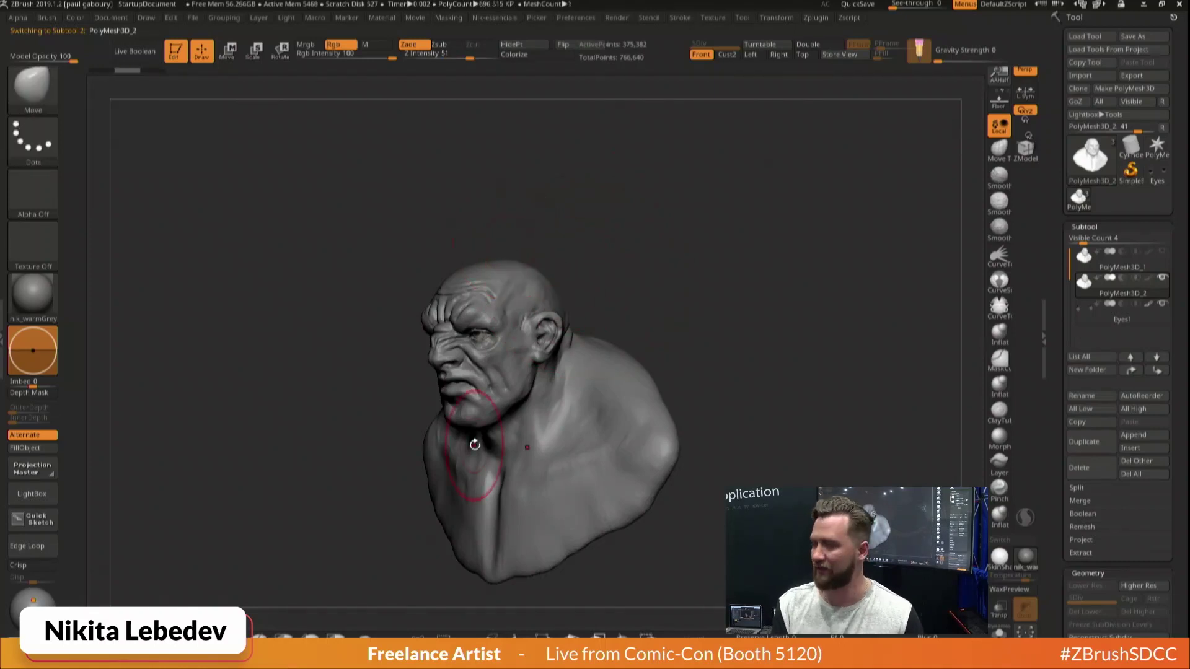
left_click_drag(759, 402, 725, 358, "alt")
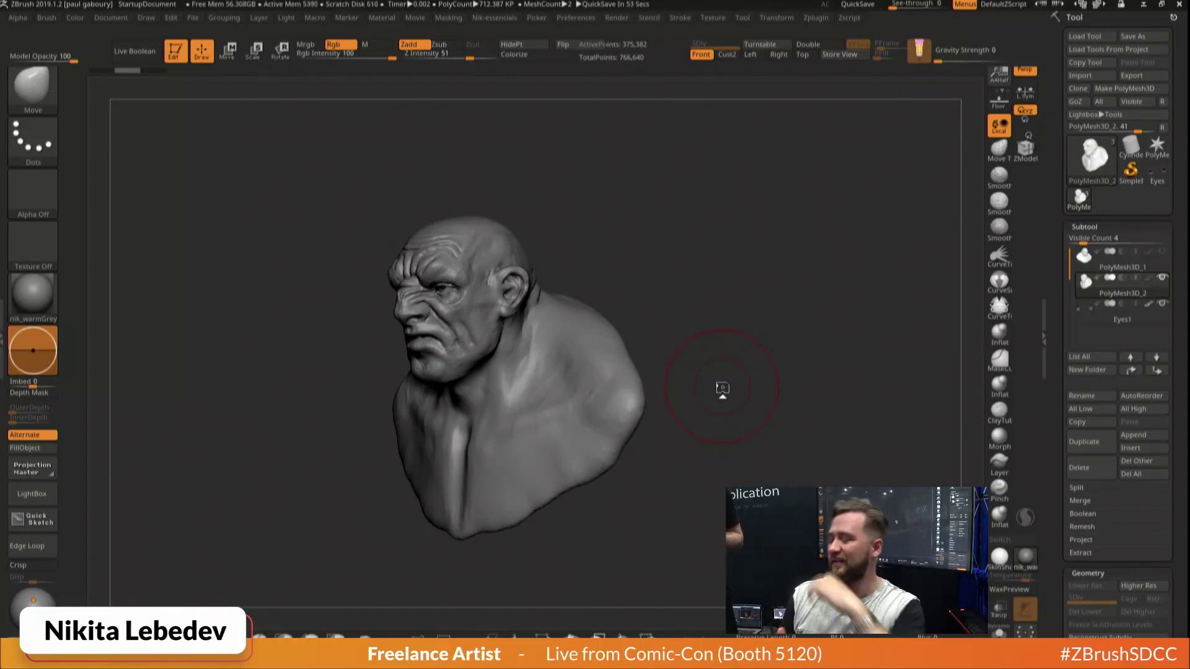
Strengthen the forms at the base of the neck and along the collarbones with the Standard brush
left_click_drag(752, 416, 694, 353)
key("d")
left_click(676, 342)
key("b")
key("s")
key("t")
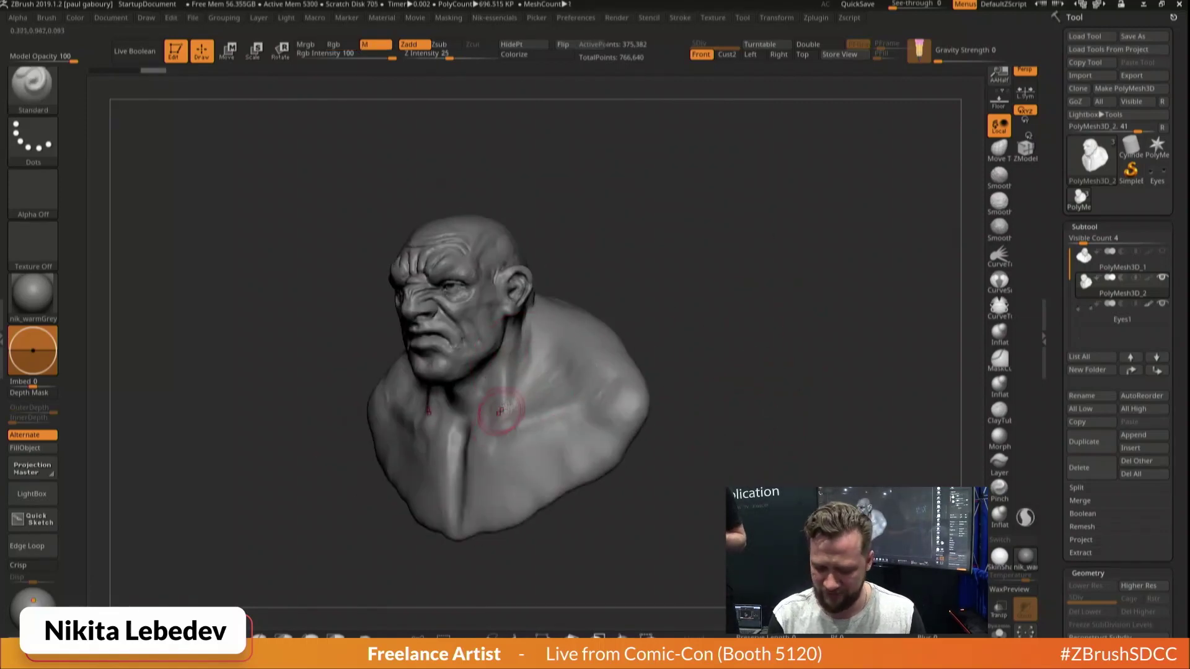
left_click_drag(688, 393, 726, 376)
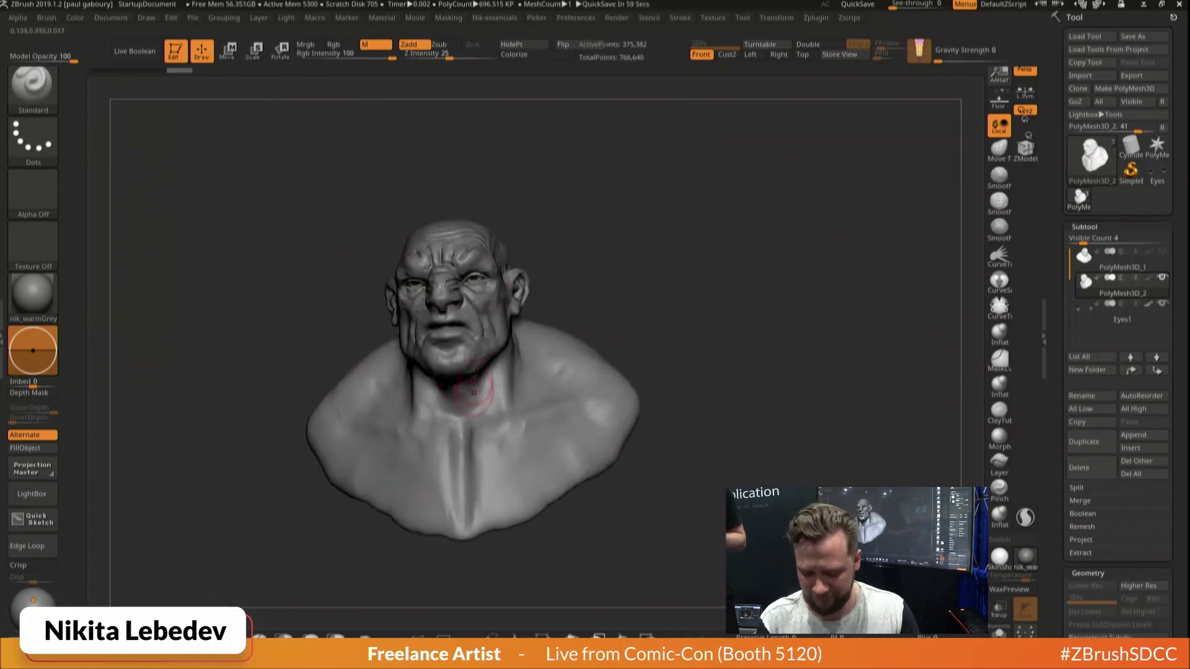
mouse_move(445, 421)
left_mouse_down()
mouse_move(436, 395)
mouse_move(431, 409)
left_mouse_up()
left_click_drag(720, 379, 738, 392, "shift")
left_click_drag(562, 400, 576, 403)
Build up the upper chest muscles beside the breastbone with ClayBuildup and smooth them
key("b")
key("c")
key("b")
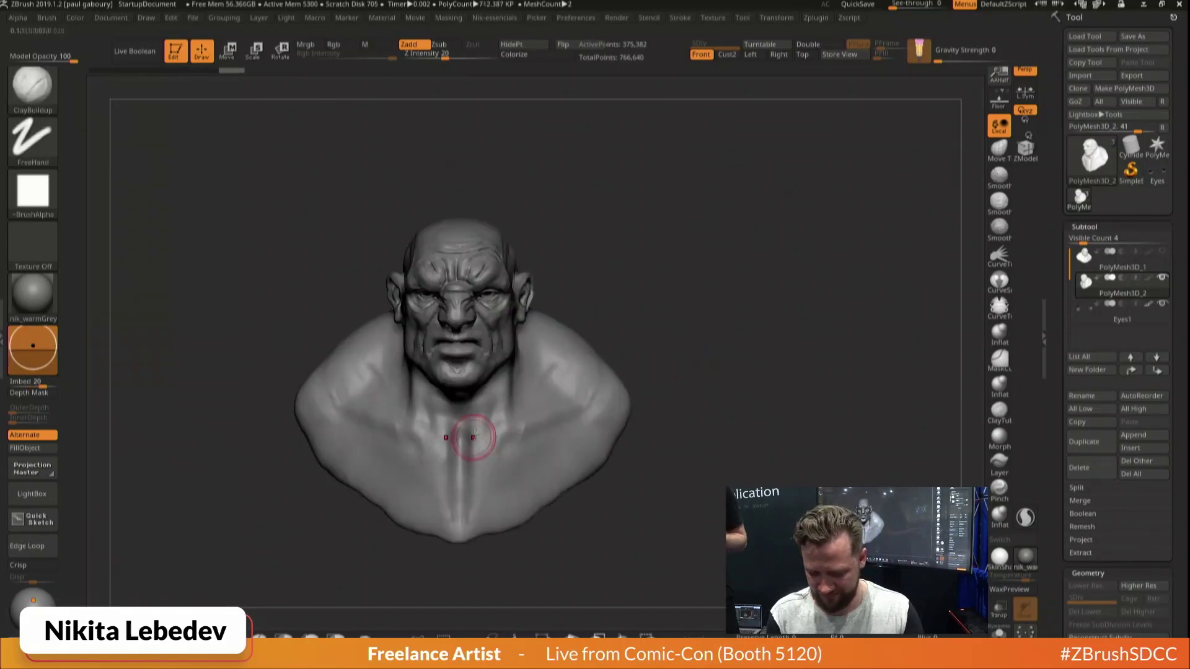
mouse_move(474, 425)
left_mouse_down()
mouse_move(464, 453)
mouse_move(503, 434)
mouse_move(490, 462)
mouse_move(525, 459)
mouse_move(515, 451)
left_mouse_up()
mouse_move(488, 506)
left_mouse_down()
mouse_move(489, 489)
mouse_move(499, 510)
mouse_move(511, 486)
left_mouse_up()
mouse_move(613, 475)
left_mouse_down()
mouse_move(542, 456)
mouse_move(551, 460)
left_mouse_up()
mouse_move(496, 458)
left_mouse_down()
mouse_move(521, 442)
mouse_move(505, 476)
left_mouse_up()
mouse_move(545, 459)
left_mouse_down()
mouse_move(540, 487)
mouse_move(515, 495)
mouse_move(527, 458)
left_mouse_up()
left_click_drag(501, 452, 533, 446, "shift")
left_click_drag(725, 455, 658, 456, "shift")
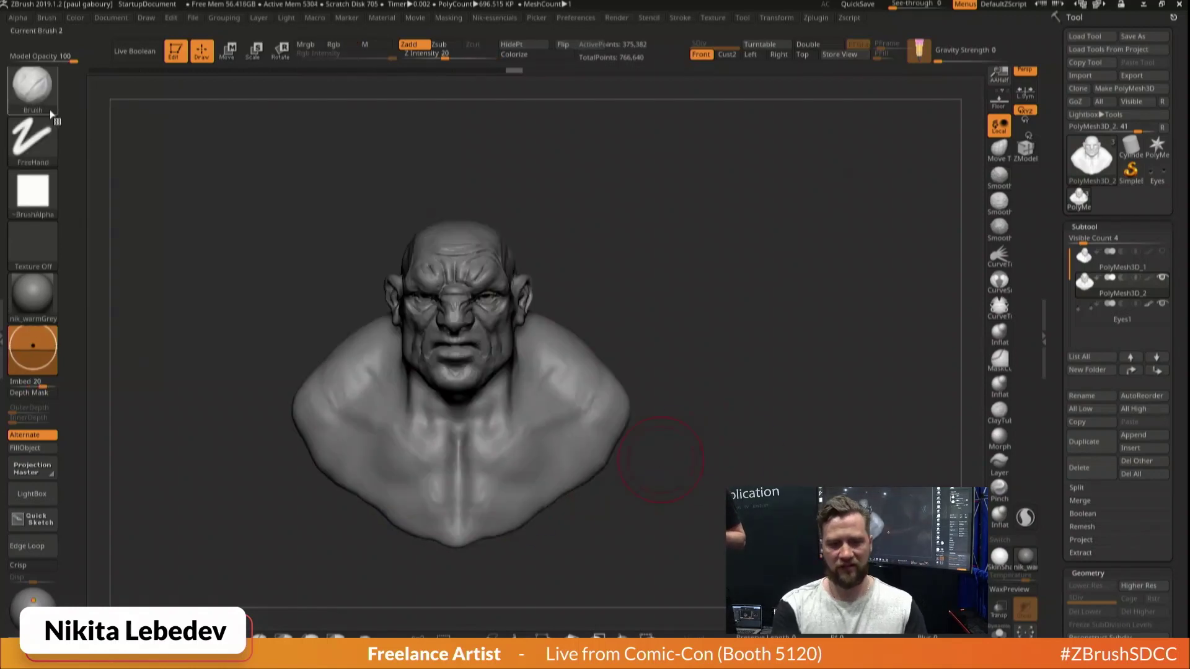
Try a ClayBuildup stroke across the shoulder and undo it
mouse_move(787, 453)
left_mouse_down()
mouse_move(759, 450)
mouse_move(771, 446)
left_mouse_up()
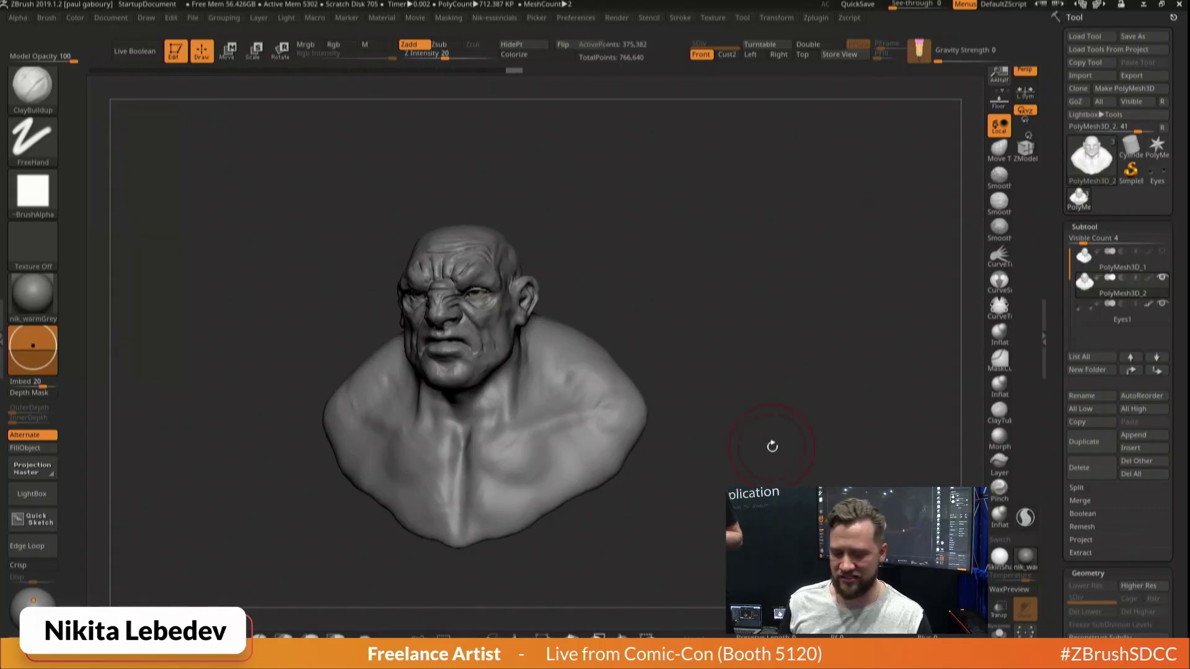
mouse_move(589, 390)
left_mouse_down()
mouse_move(617, 397)
mouse_move(602, 416)
mouse_move(619, 411)
left_mouse_up()
key("ctrl+z")
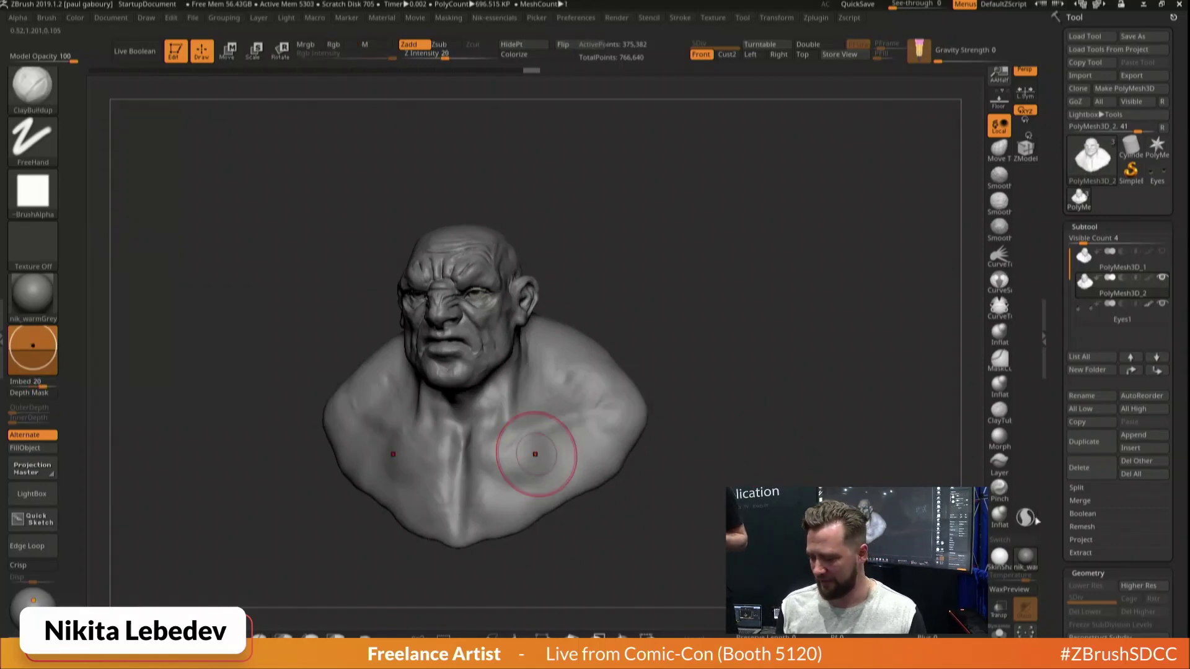
left_click(1026, 517)
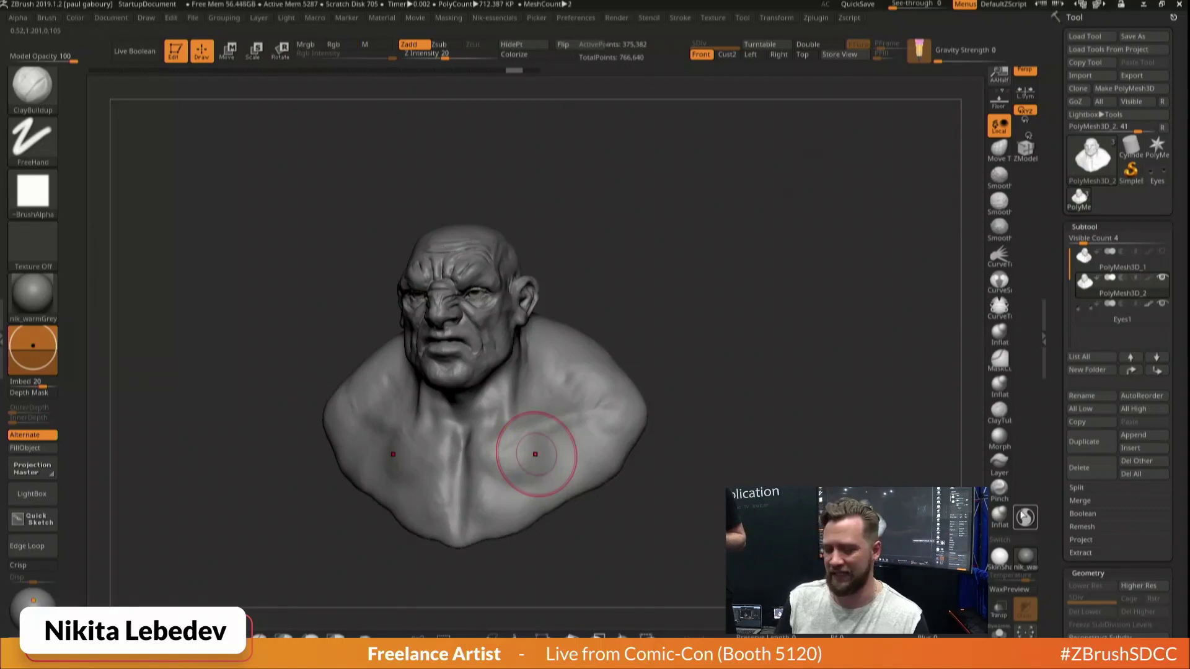
Carve a groove down the side of the neck behind the ear with DamStandard
left_click_drag(754, 412, 693, 389)
key("s")
key("s")
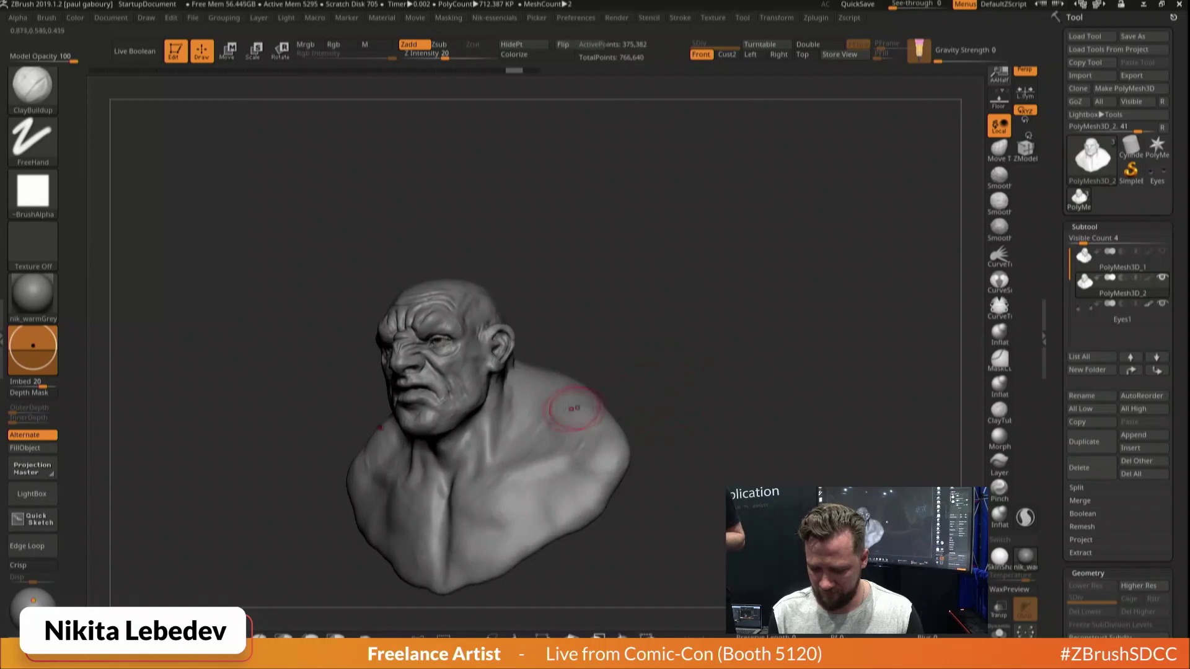
right_click_drag(553, 396, 551, 406)
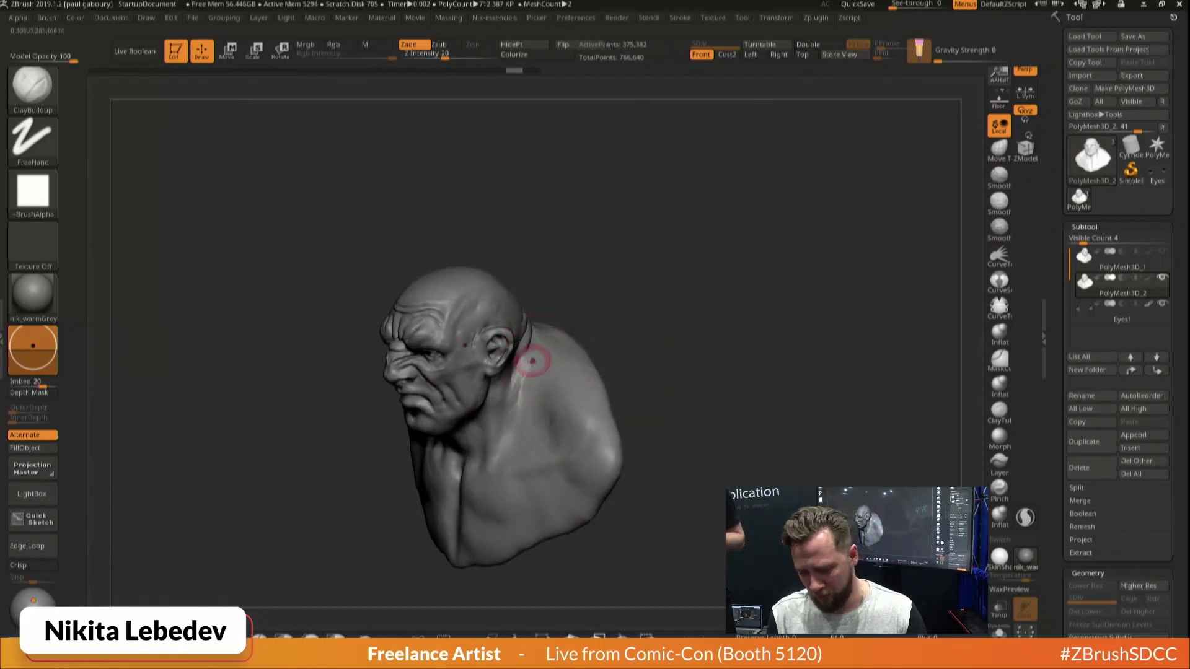
key("b")
key("d")
key("s")
left_click_drag(528, 366, 518, 417)
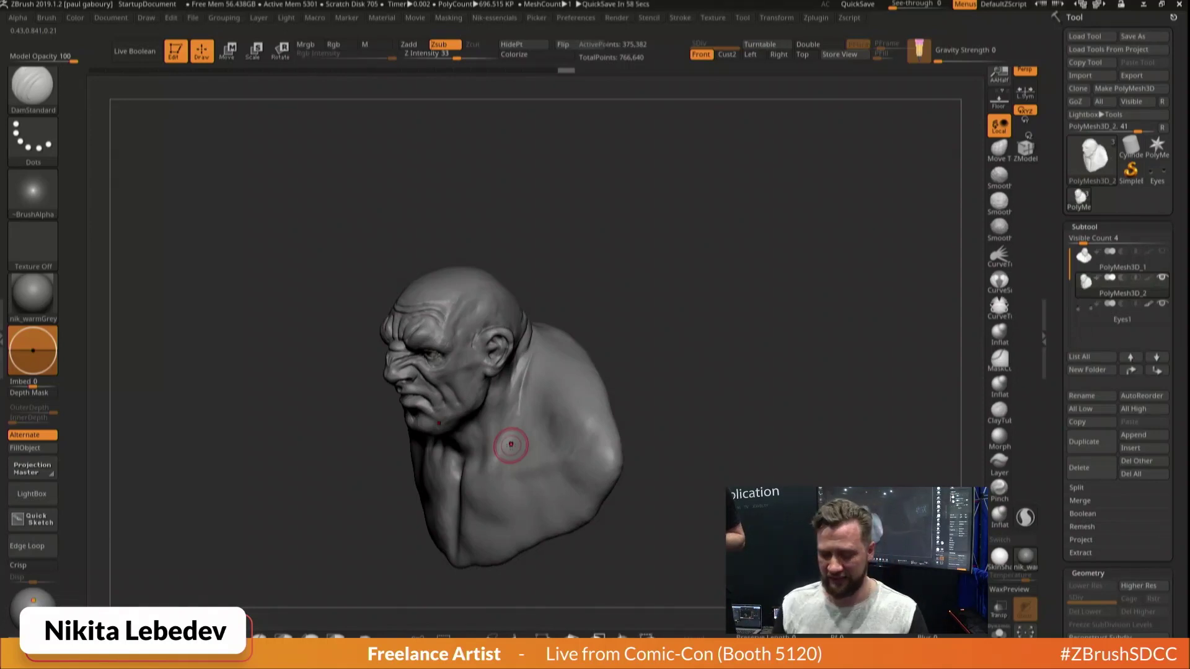
mouse_move(692, 401)
left_mouse_down()
mouse_move(732, 406)
mouse_move(759, 333)
left_mouse_up()
key("s")
mouse_move(710, 388)
left_mouse_down()
mouse_move(729, 389)
mouse_move(716, 391)
left_mouse_up()
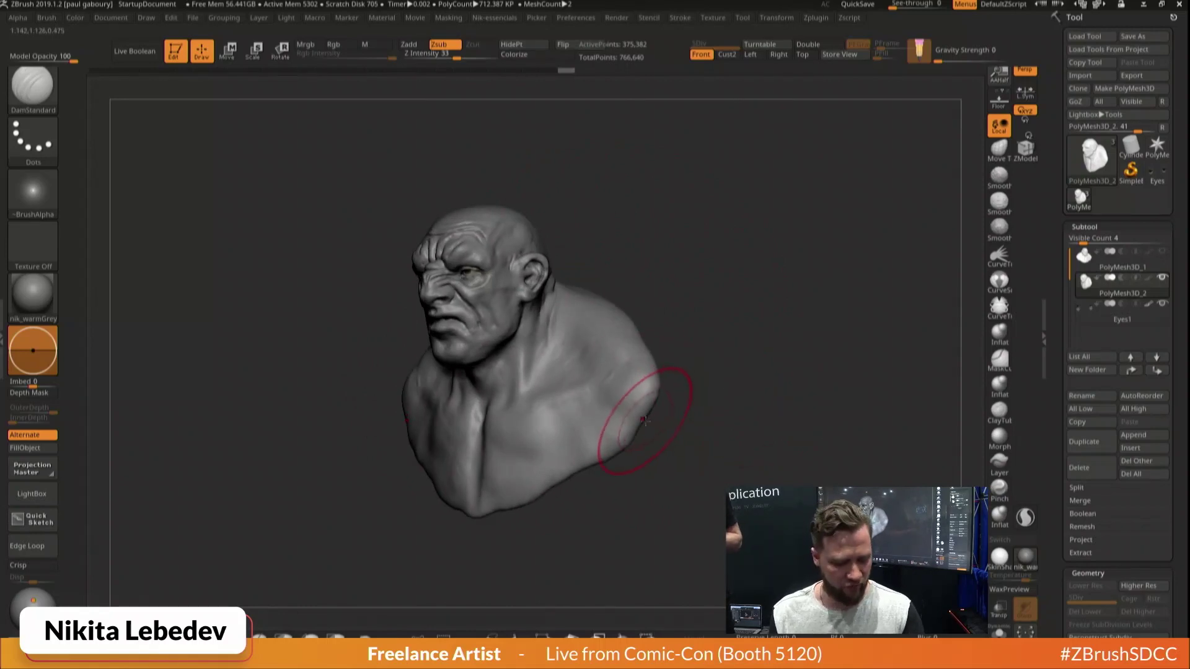
Switch to the SnakeHook brush and turn on Sculptris Pro mode
key("b")
key("s")
key("h")
key("s")
mouse_move(651, 420)
left_mouse_down()
mouse_move(640, 420)
mouse_move(647, 448)
mouse_move(624, 468)
left_mouse_up()
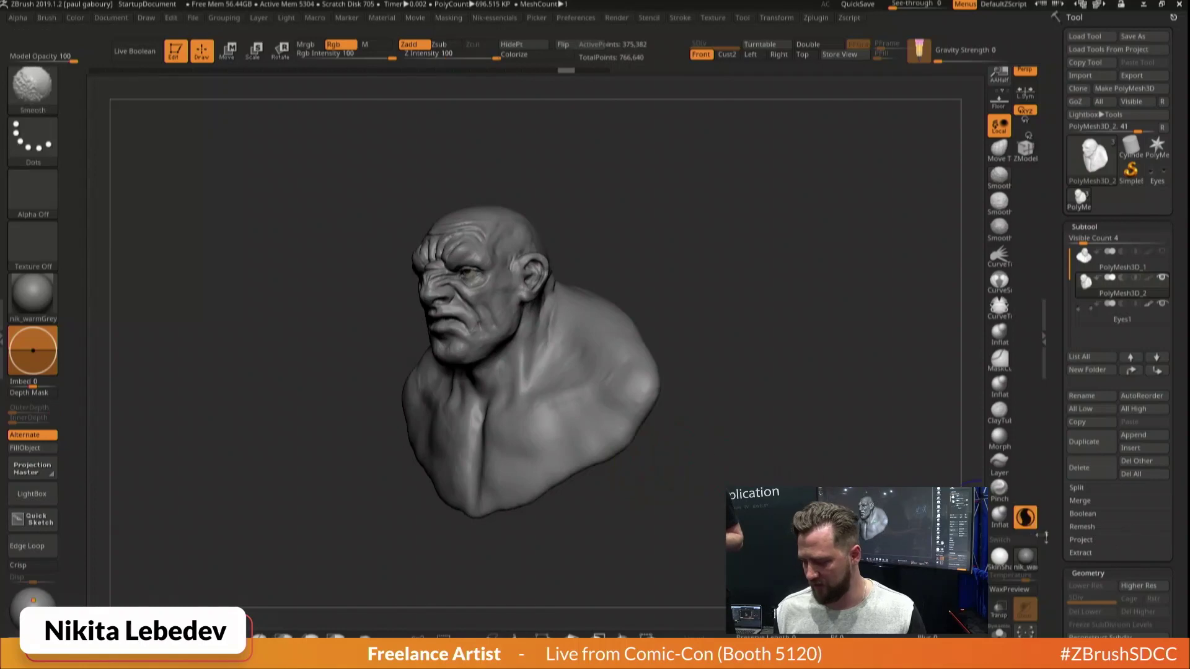
left_click(1026, 517)
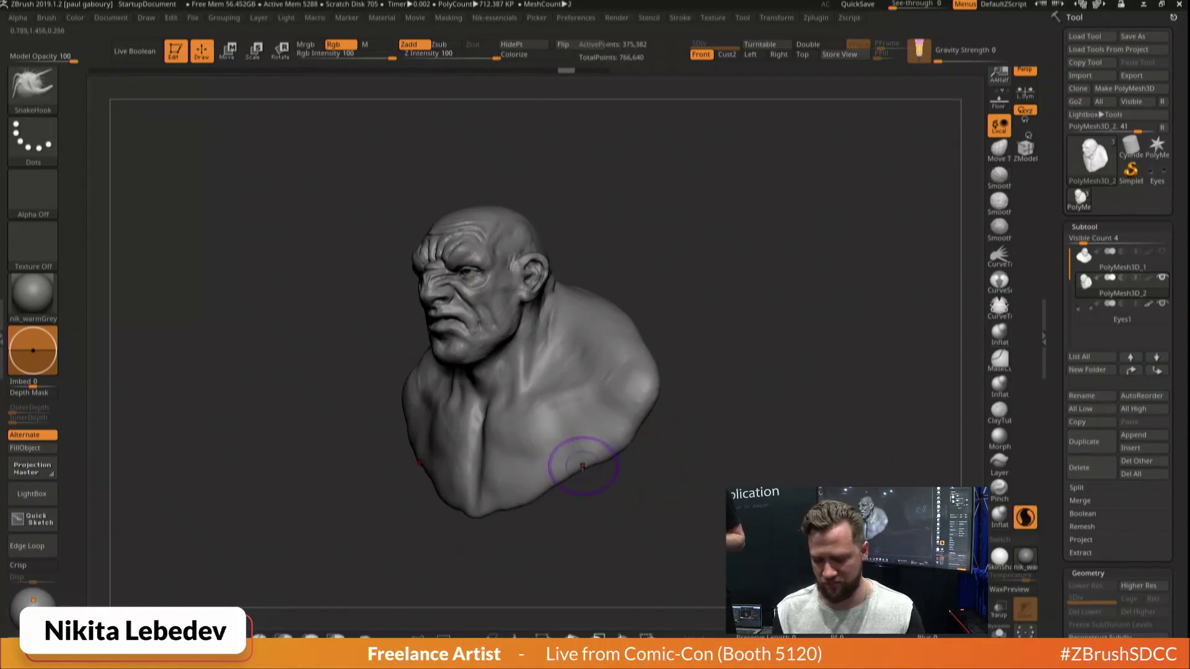
Pull the lower end of the chest downward into a long tapered base with SnakeHook
left_click_drag(698, 443, 627, 426)
left_click_drag(675, 396, 821, 376)
left_click_drag(902, 411, 645, 389)
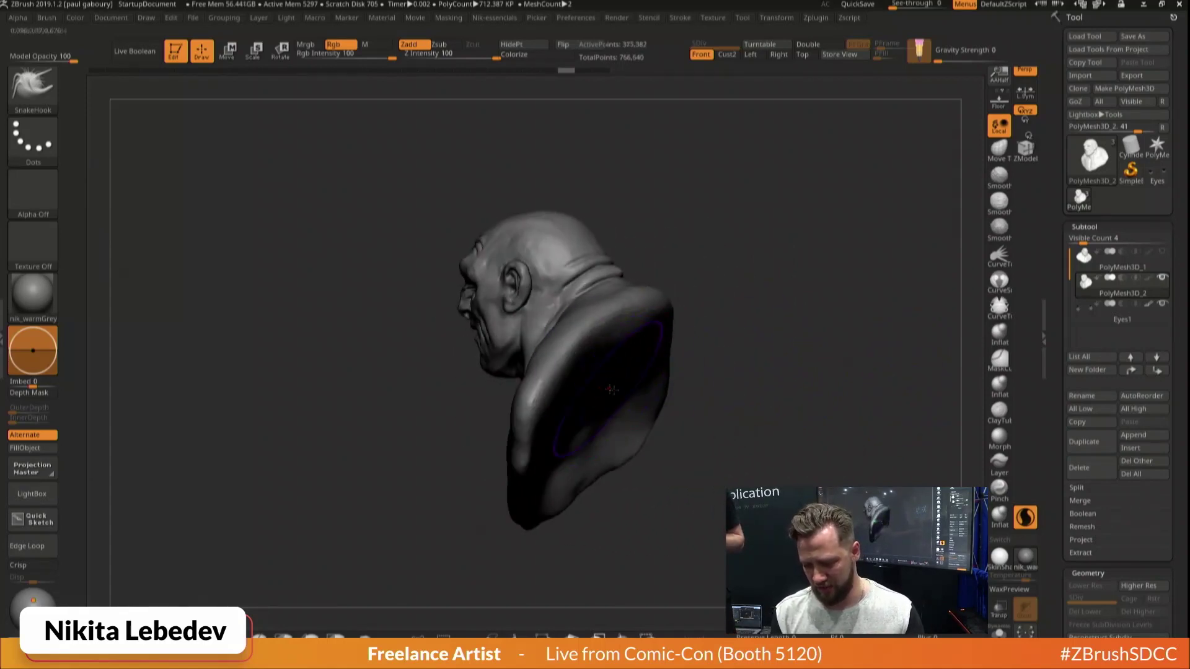
left_click_drag(728, 386, 778, 409)
mouse_move(778, 409)
left_mouse_down("alt")
mouse_move(741, 400)
mouse_move(731, 375)
left_mouse_up("alt")
key("s")
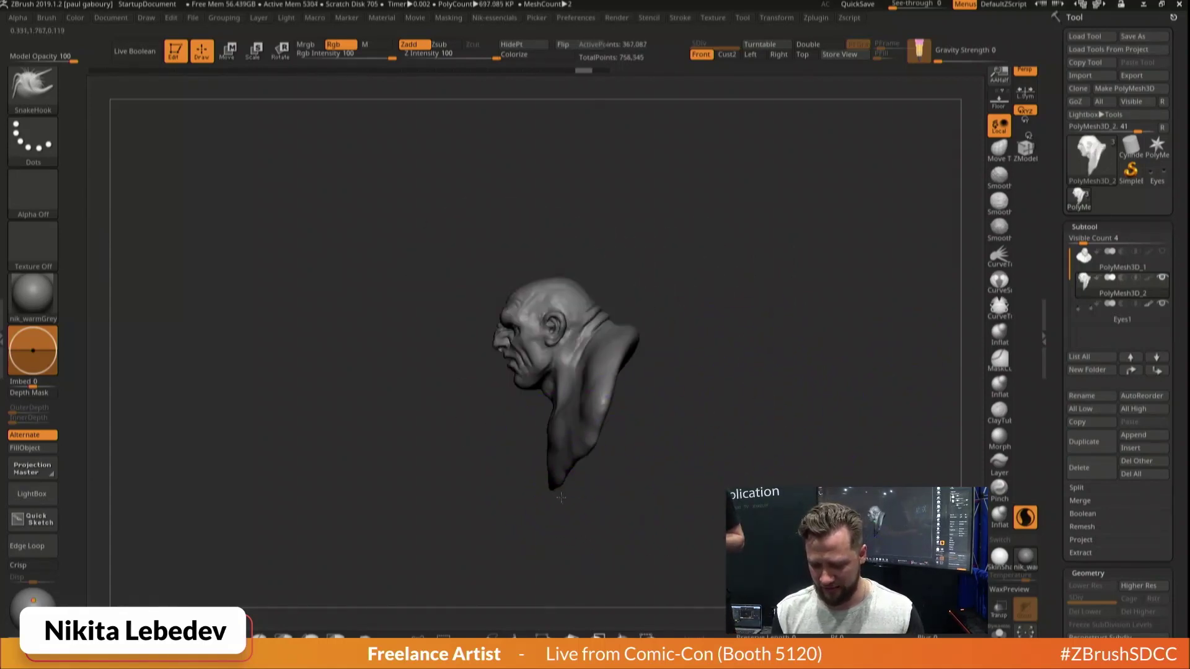
mouse_move(544, 486)
left_mouse_down()
mouse_move(637, 477)
mouse_move(564, 459)
mouse_move(546, 508)
mouse_move(553, 538)
left_mouse_up()
left_click_drag(682, 496, 549, 390)
mouse_move(777, 429)
left_mouse_down("alt")
mouse_move(715, 352)
mouse_move(694, 351)
left_mouse_up("alt")
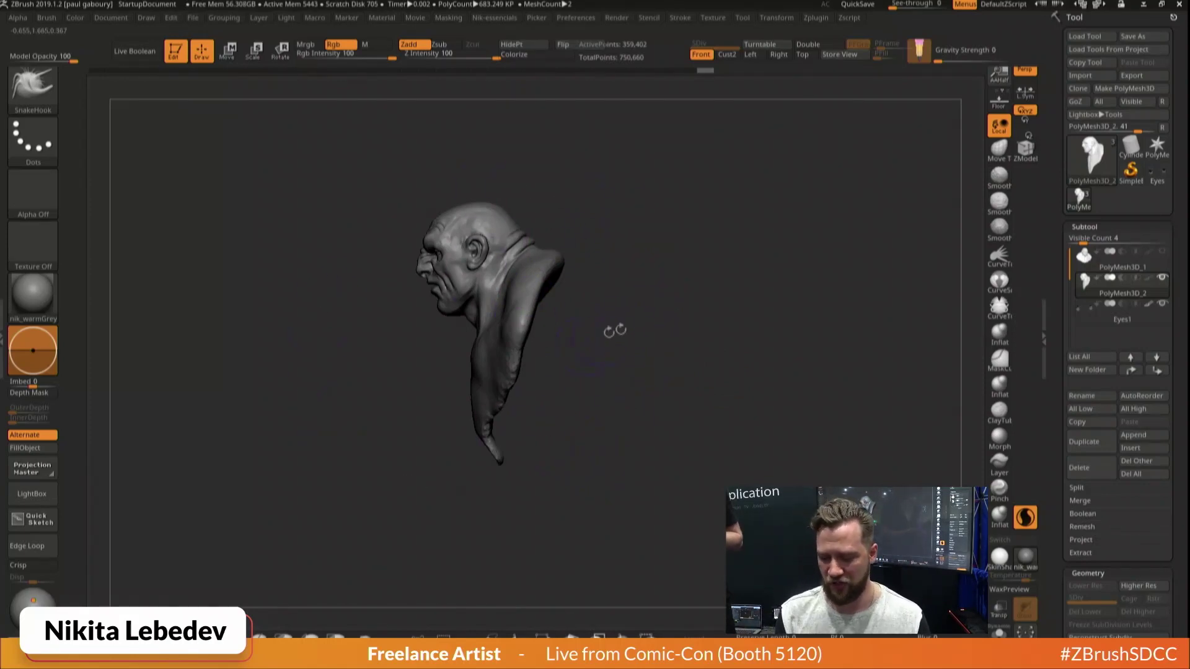
Smooth the ragged side edges and the lower tip of the extended bust, undoing the last strokes
mouse_move(615, 331)
left_mouse_down()
mouse_move(669, 362)
mouse_move(638, 361)
mouse_move(611, 418)
left_mouse_up()
key("s")
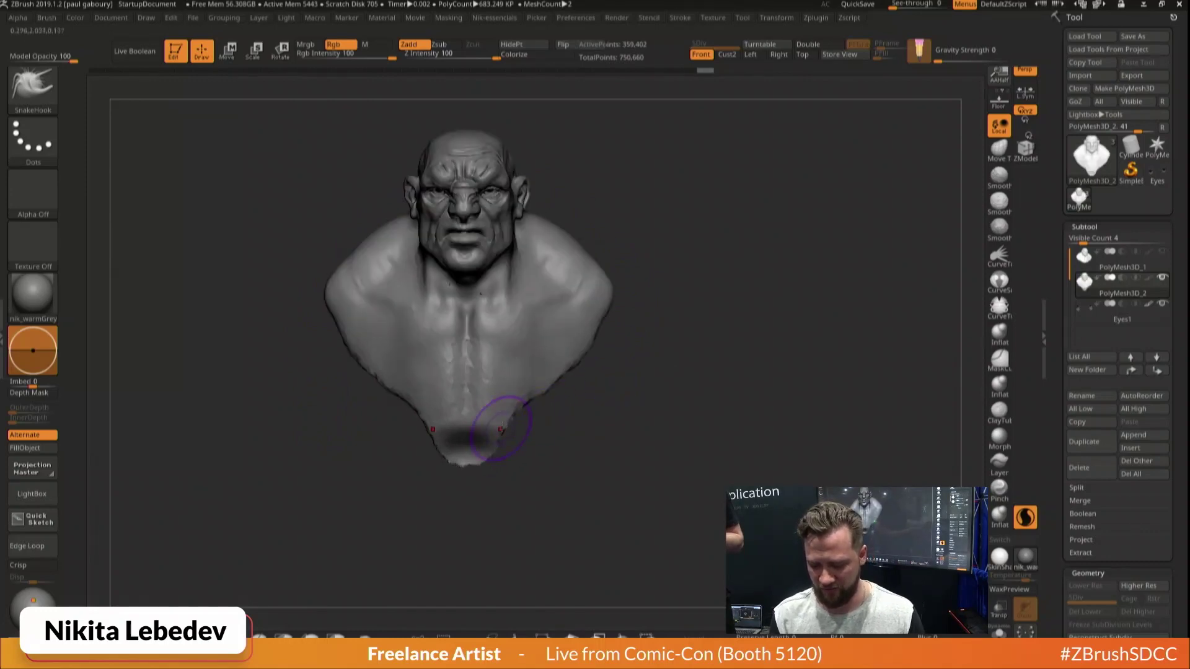
key("shift")
left_click_drag(591, 330, 525, 403, "shift")
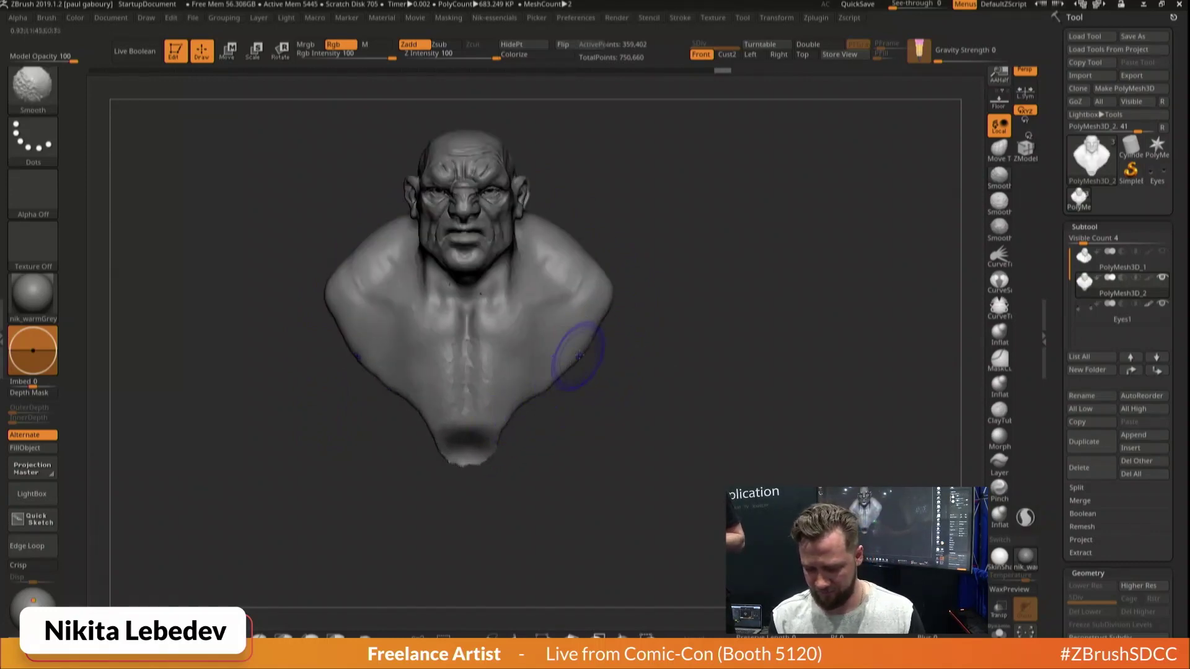
left_click_drag(576, 356, 471, 456, "shift")
left_click_drag(477, 327, 480, 393, "shift")
key("ctrl+z")
key("ctrl+z")
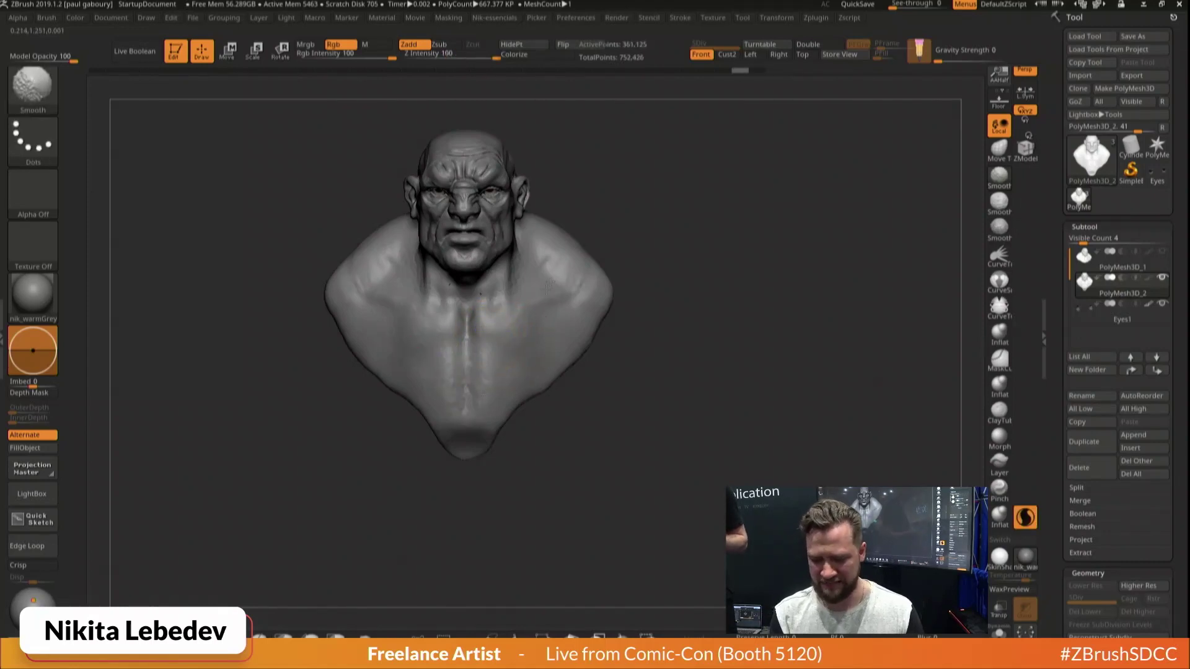
Smooth the centre of the chest and the lower tip and soften the forms beside the neck
left_click_drag(492, 328, 490, 347, "shift")
key("s")
left_click_drag(538, 267, 520, 242)
left_click_drag(537, 307, 495, 289)
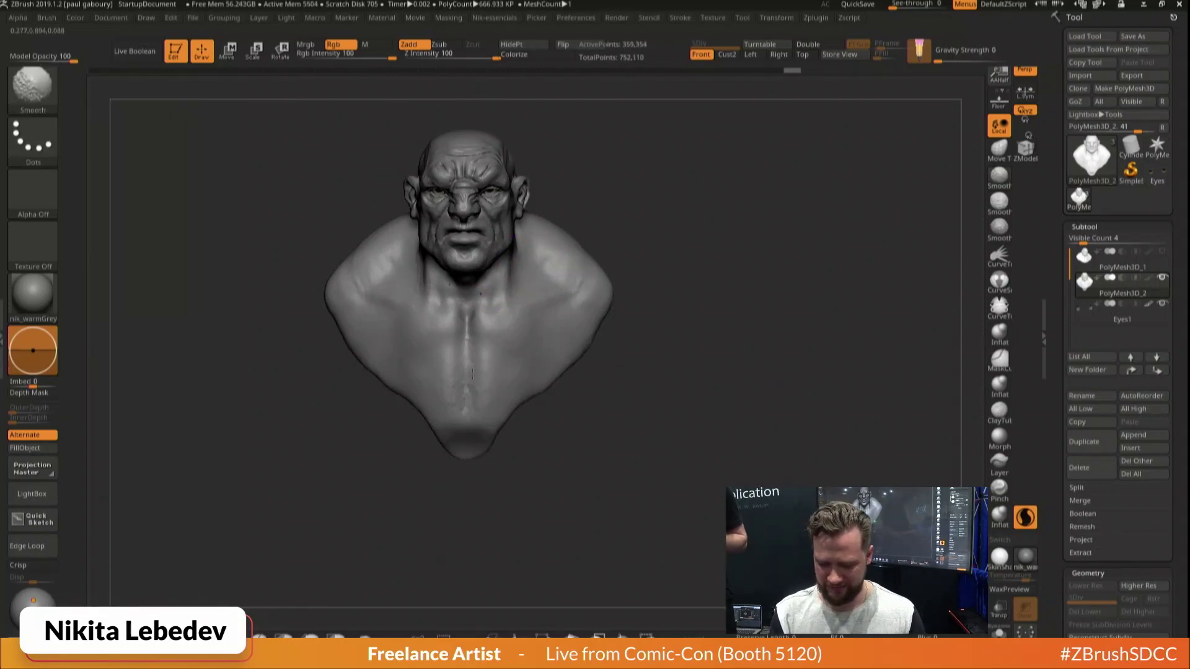
left_click_drag(462, 471, 677, 385, "shift")
left_click_drag(709, 345, 489, 359)
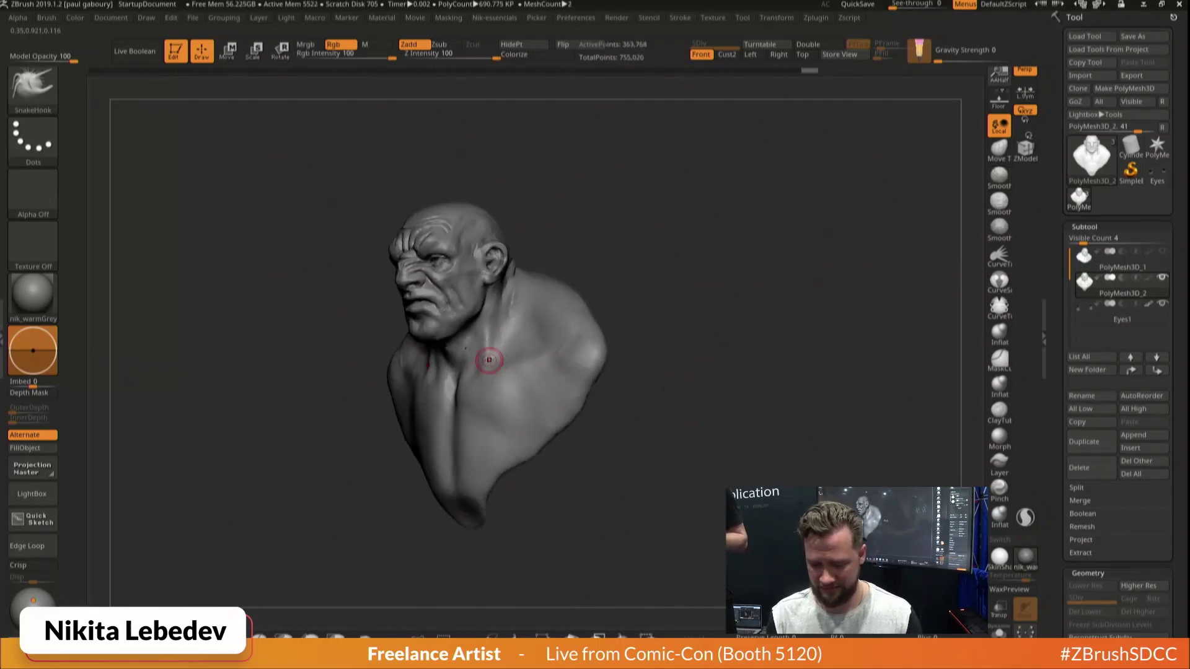
Build up the muscle along the side of the neck down to the collarbone with the Standard brush
right_click_drag(489, 353, 570, 347)
key("b")
key("s")
key("t")
left_click_drag(483, 338, 466, 375)
mouse_move(539, 372)
right_mouse_down()
mouse_move(465, 378)
mouse_move(499, 323)
right_mouse_up()
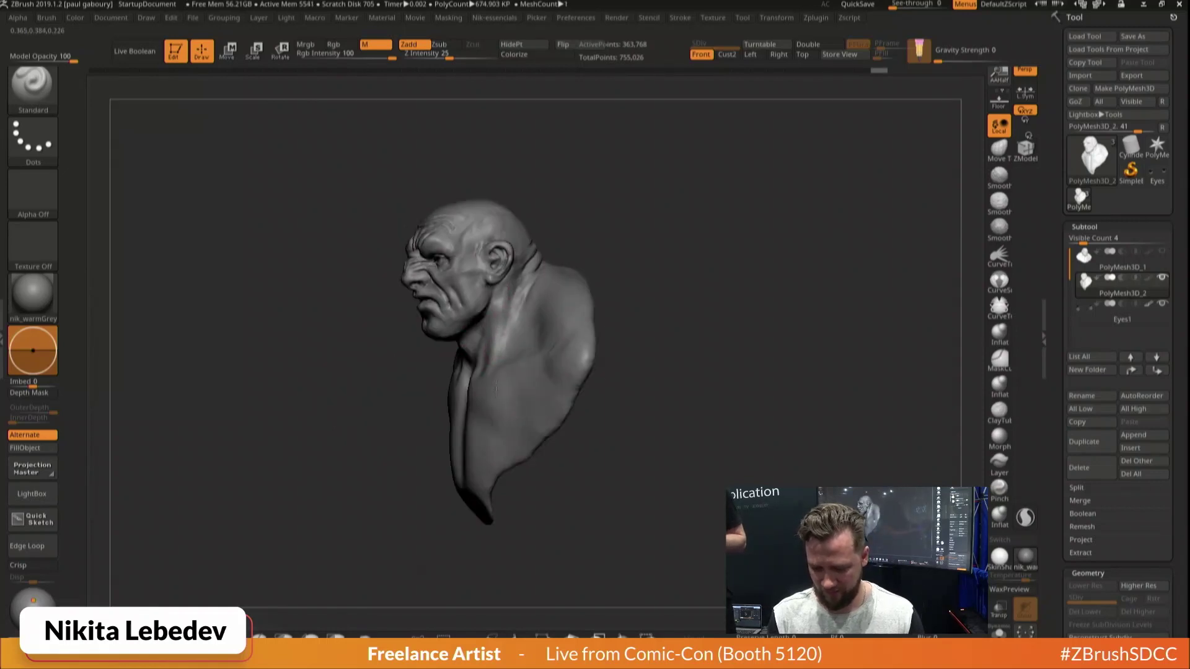
mouse_move(505, 375)
right_mouse_down()
mouse_move(499, 393)
mouse_move(523, 318)
mouse_move(513, 329)
right_mouse_up()
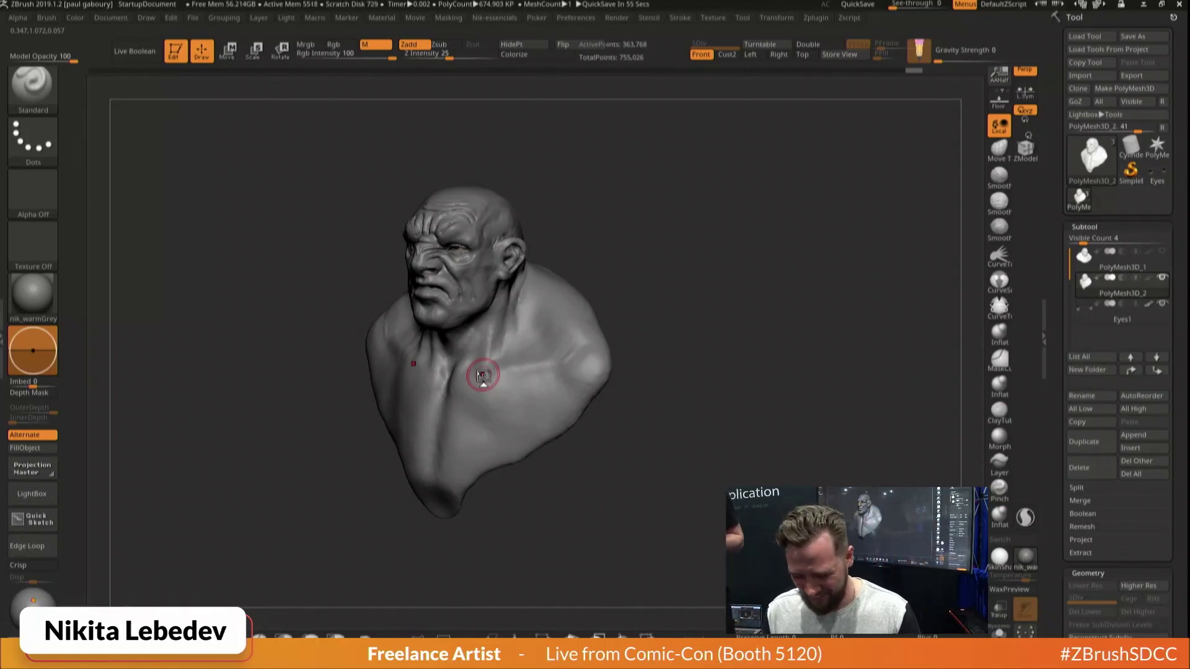
Open the Tessimate settings in the bust's geometry options
right_click_drag(482, 376, 707, 446)
left_click_drag(1185, 620, 1187, 469)
left_click(1100, 462)
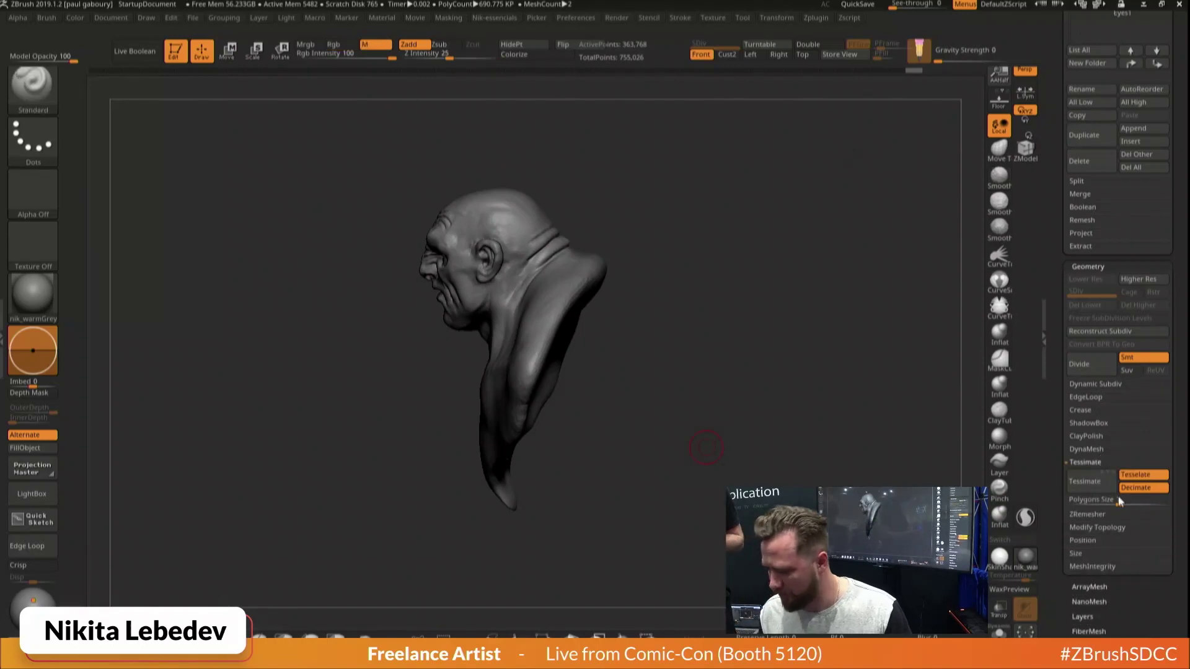
Display the wireframe on the bust to examine its polygon density and hide it again
mouse_move(677, 450)
left_mouse_down()
mouse_move(701, 437)
mouse_move(750, 483)
mouse_move(695, 529)
left_mouse_up()
key("shift+f")
key("shift+f")
key("shift+f")
left_click_drag(836, 576, 778, 589)
left_click_drag(827, 525, 885, 535, "alt")
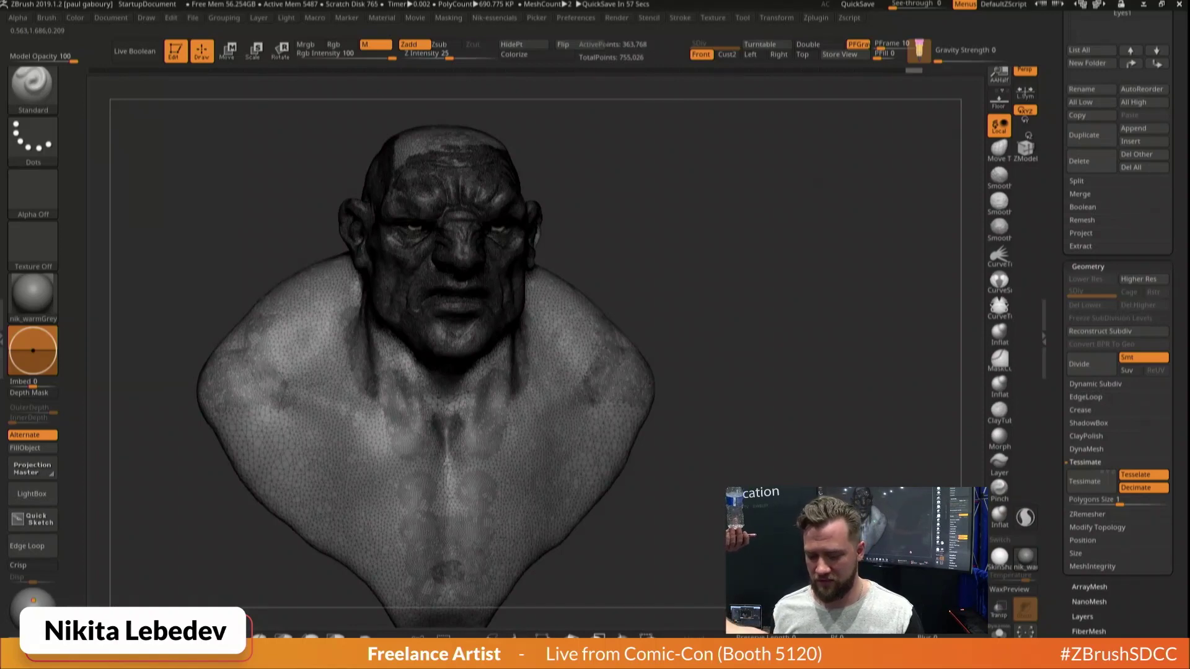
key("shift+f")
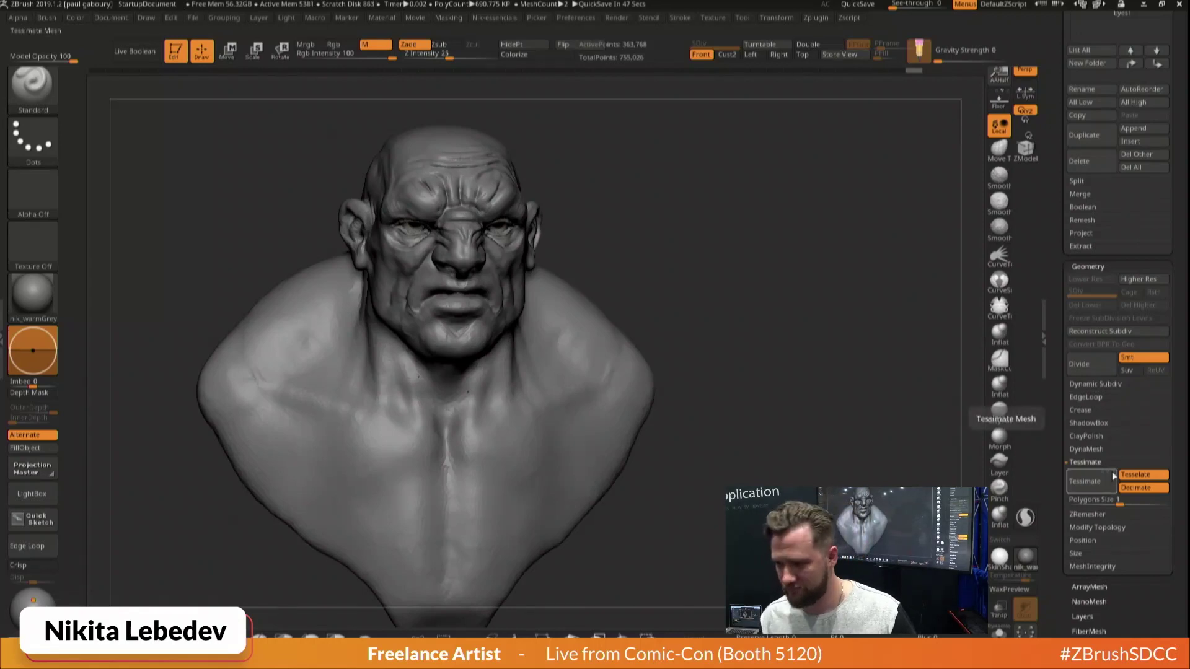
Quick-save the project and try Tessimate on the bust at polygon size 1, undoing the result
left_click(858, 5)
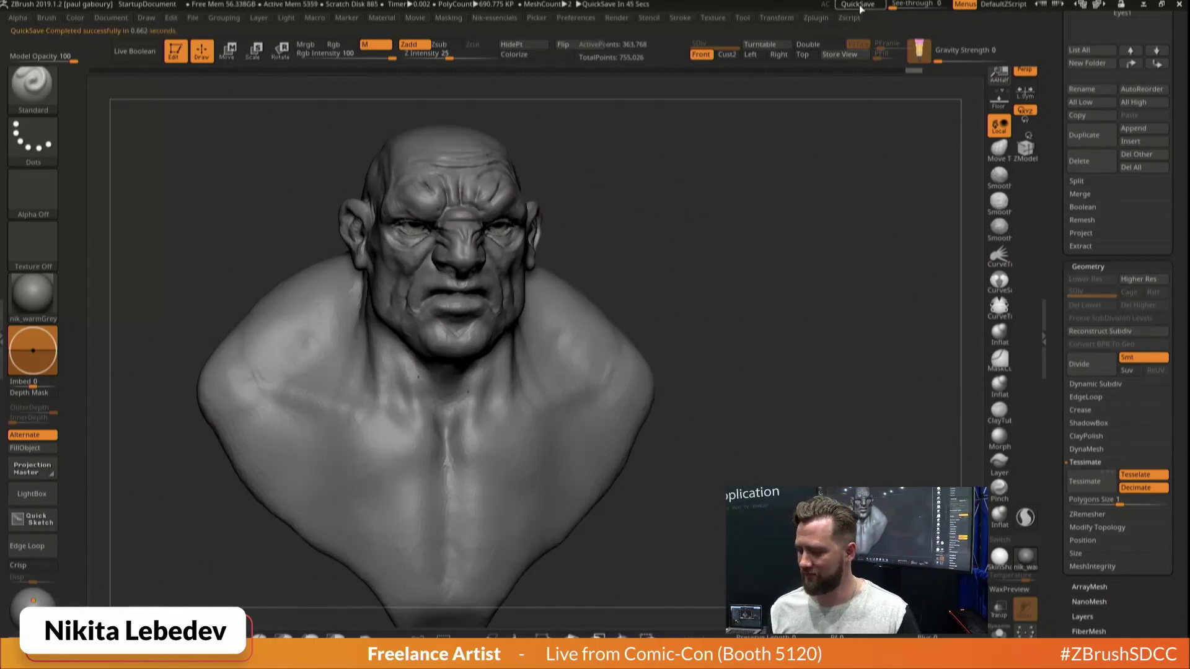
left_click(1100, 481)
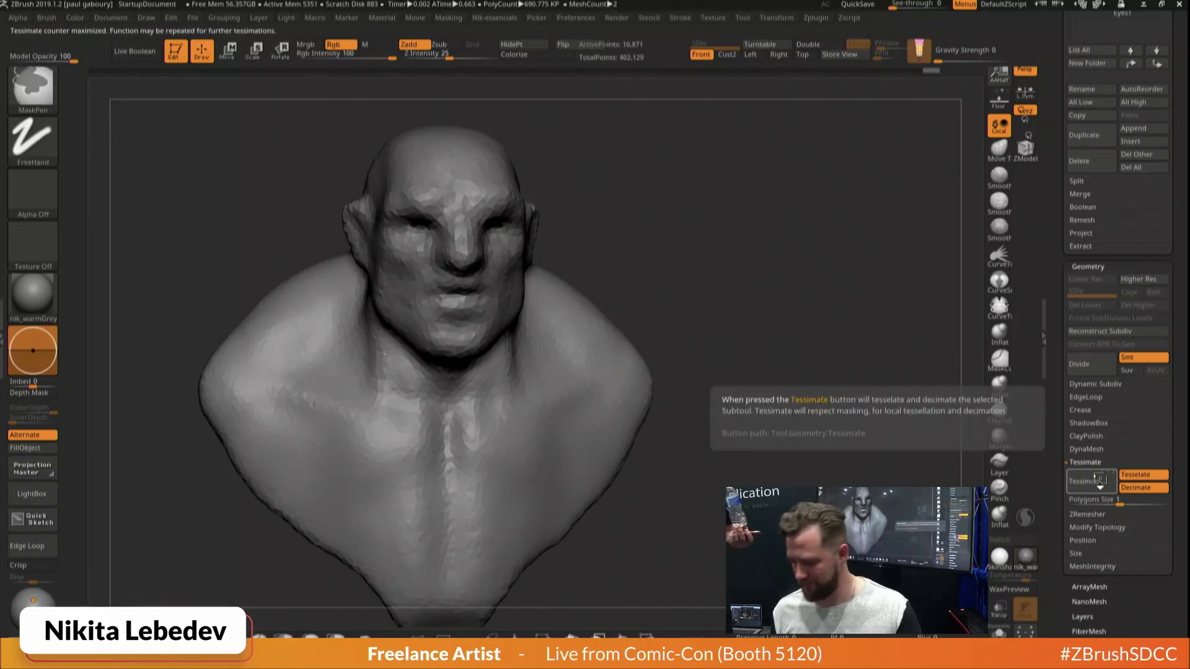
key("ctrl+z")
Try Tessimate on the bust with the polygon size set to 4.04743
left_click_drag(1127, 506, 1133, 503)
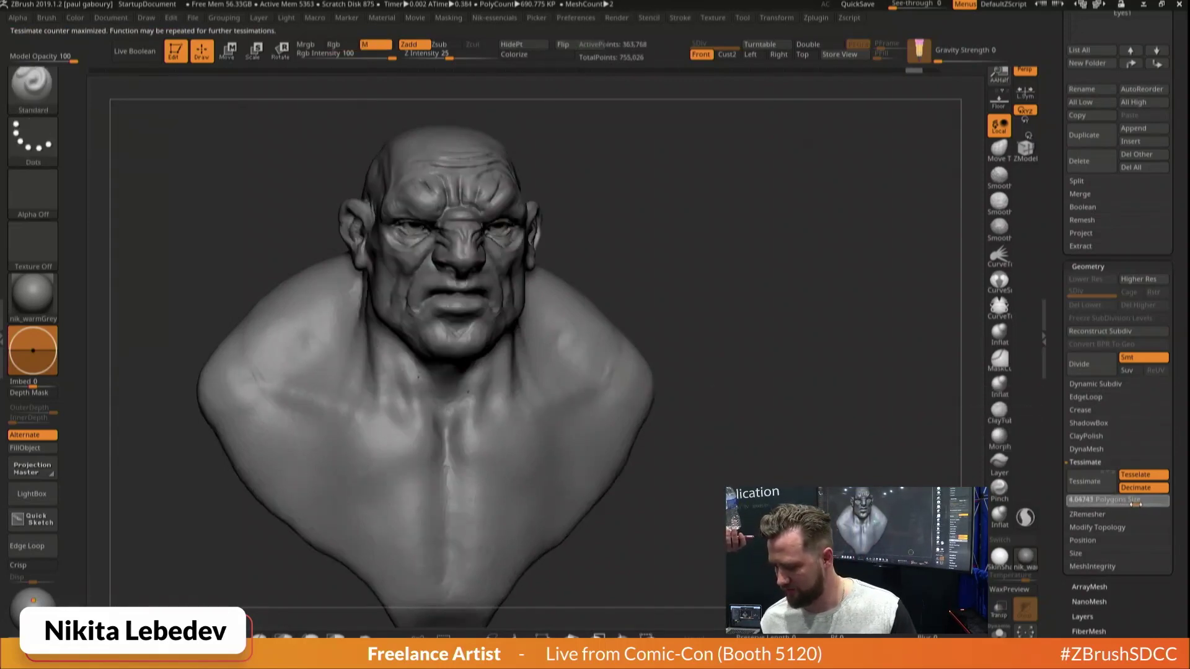
left_click(1105, 485)
key("ctrl+z")
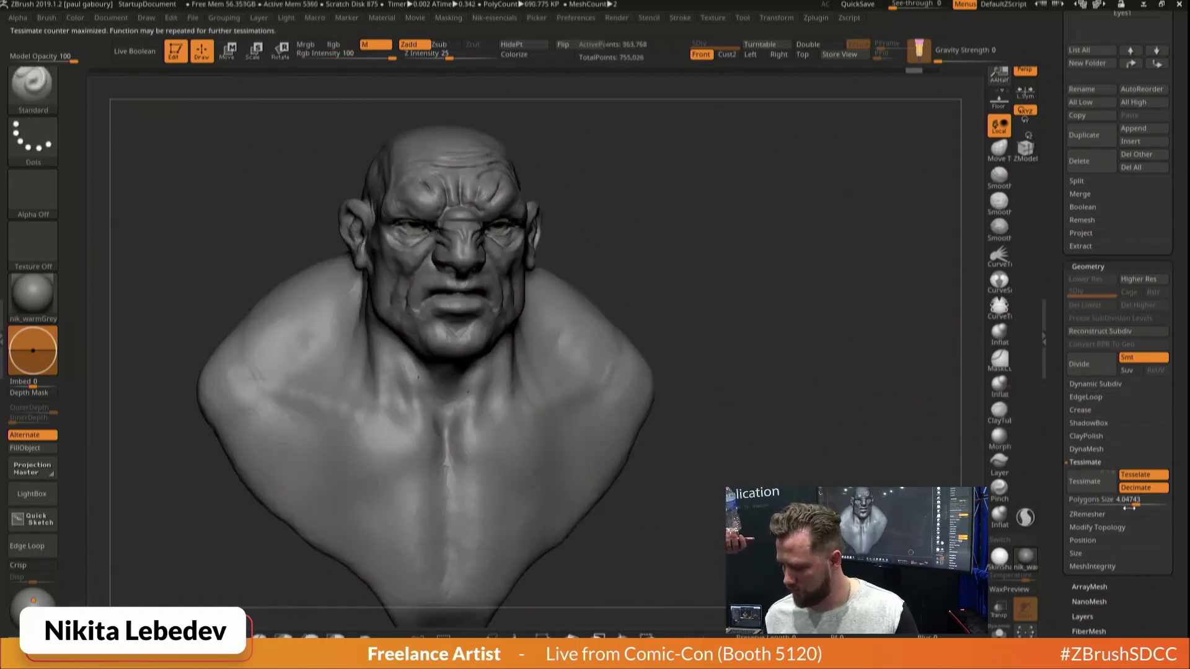
left_click(1101, 483)
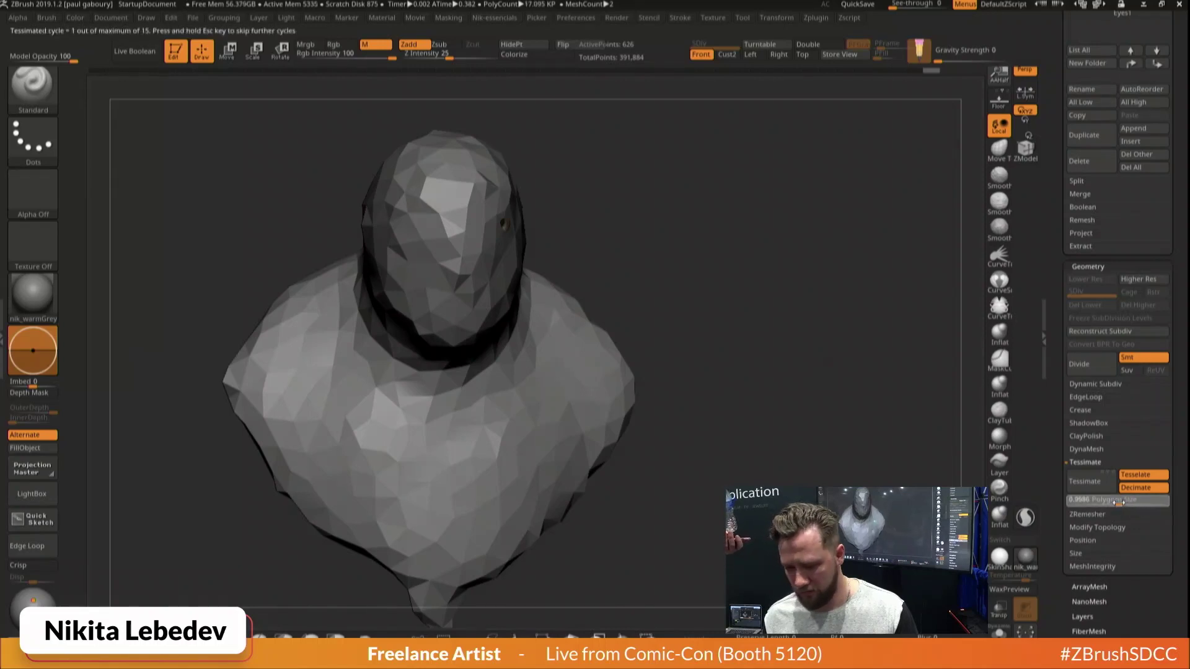
Try Tessimate on the bust with smaller polygon sizes of 0.07964, 0.16336 and 0.17492
left_click_drag(1129, 503, 1095, 500)
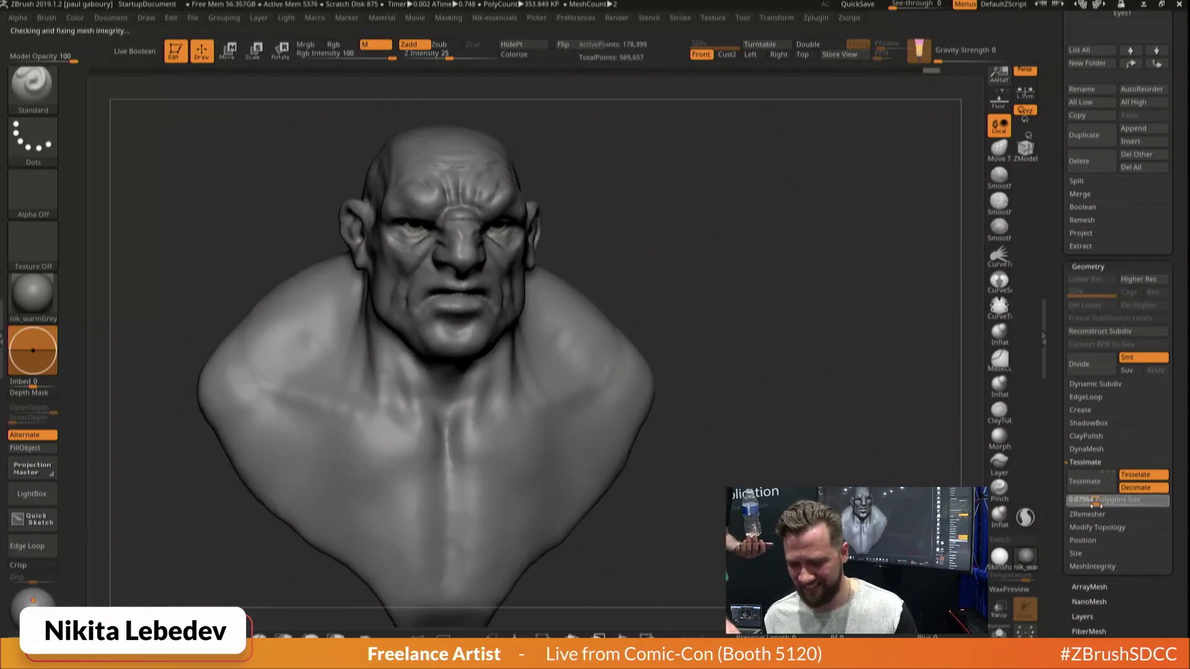
left_click(1099, 506)
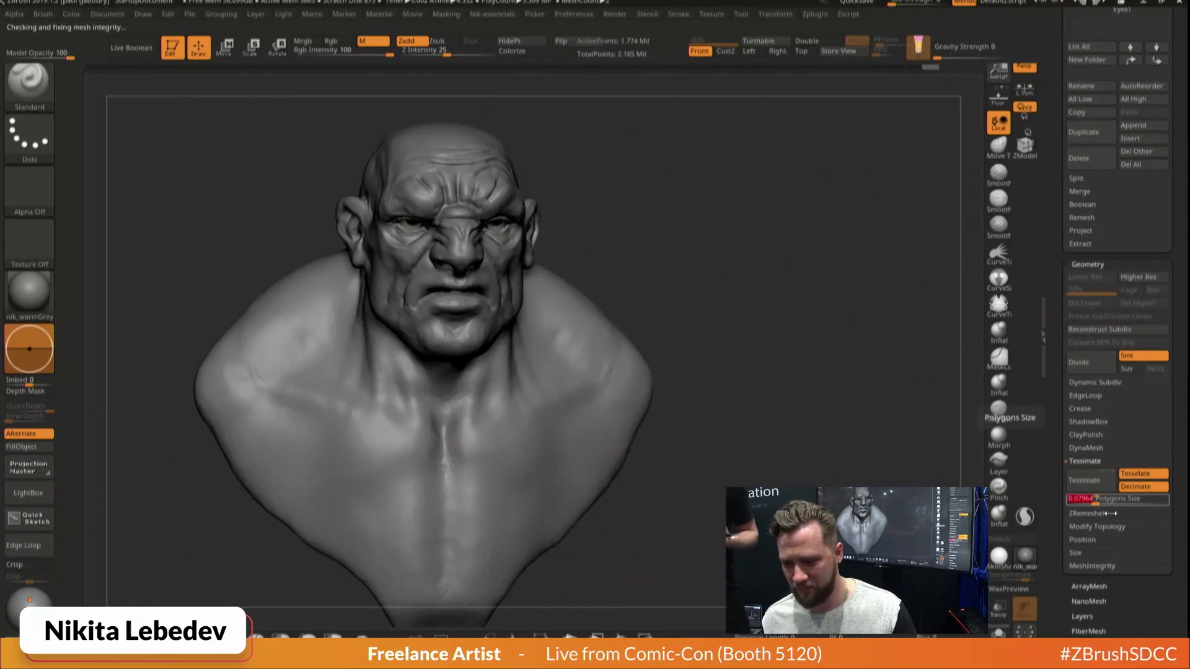
left_click(1105, 505)
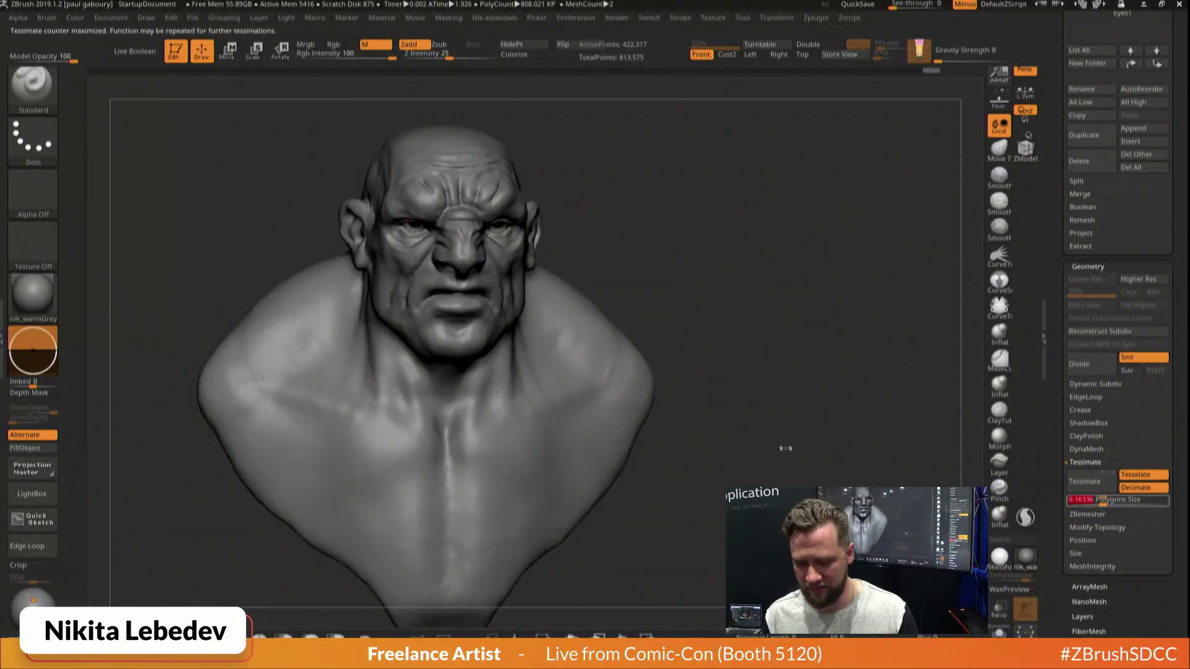
key("ctrl+z")
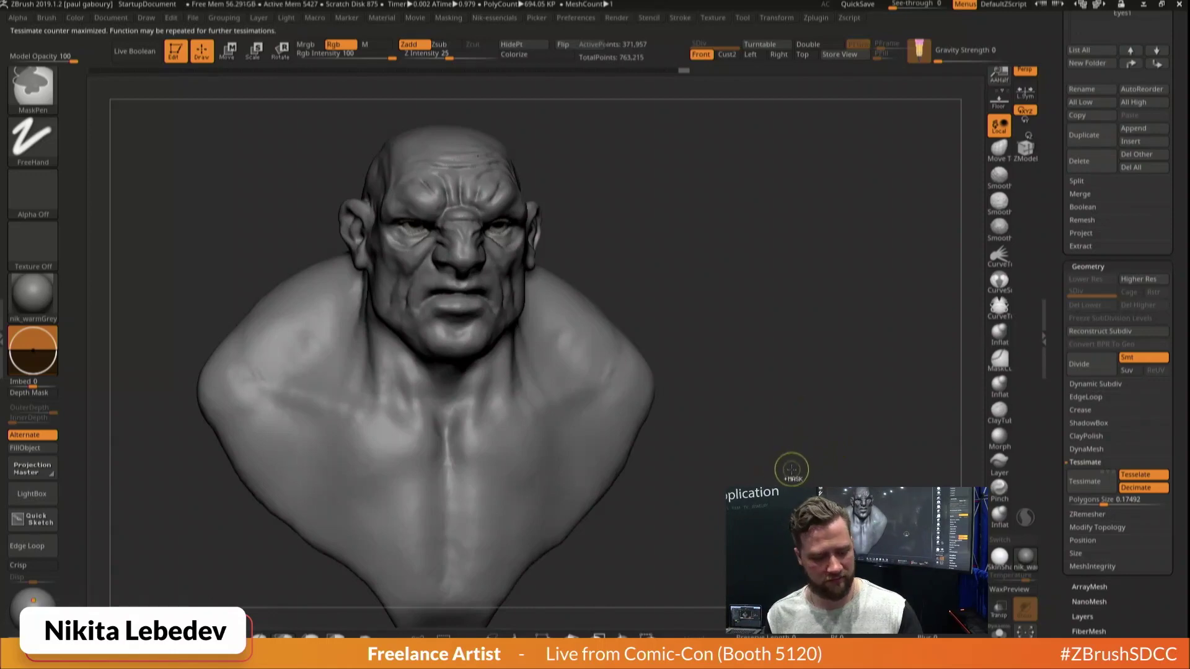
key("ctrl+Delete")
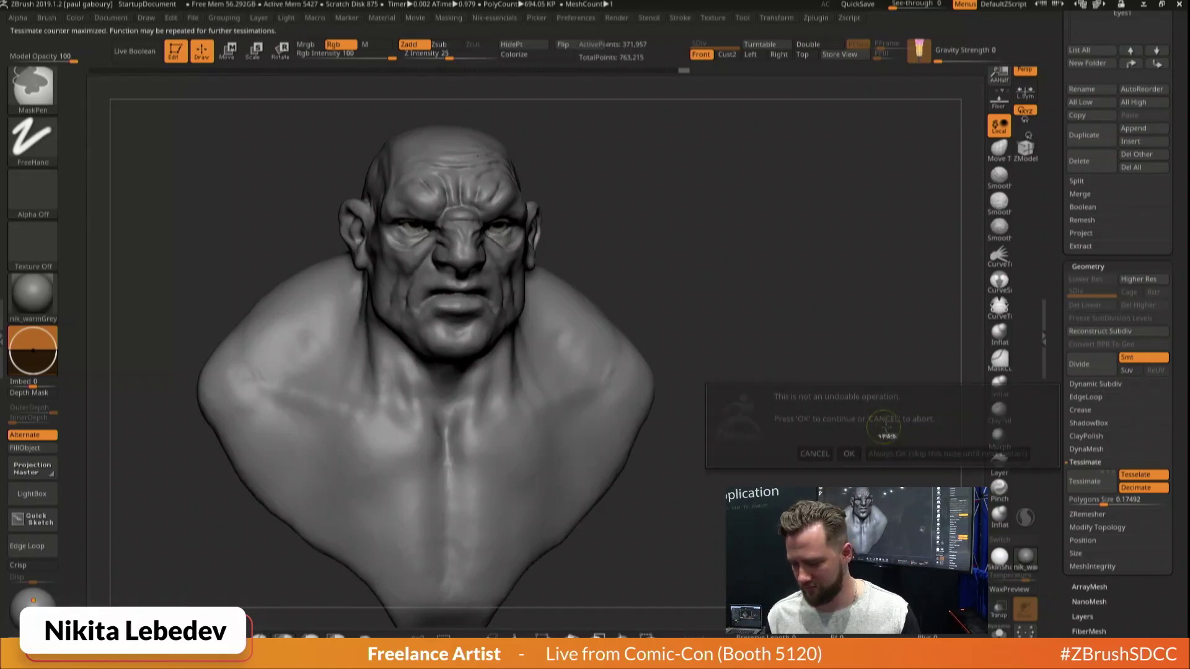
left_click(815, 453)
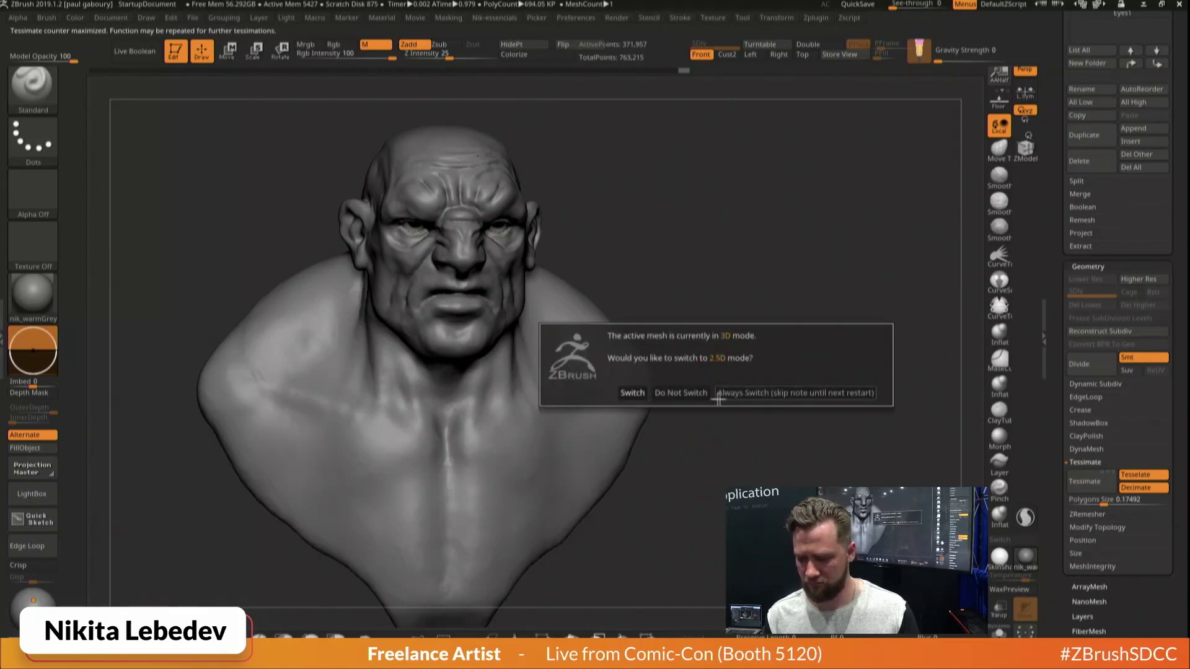
left_click(694, 392)
Build up the area along the collarbone with the ClayBuildup brush and smooth it into the shoulder
left_click_drag(715, 368, 662, 478)
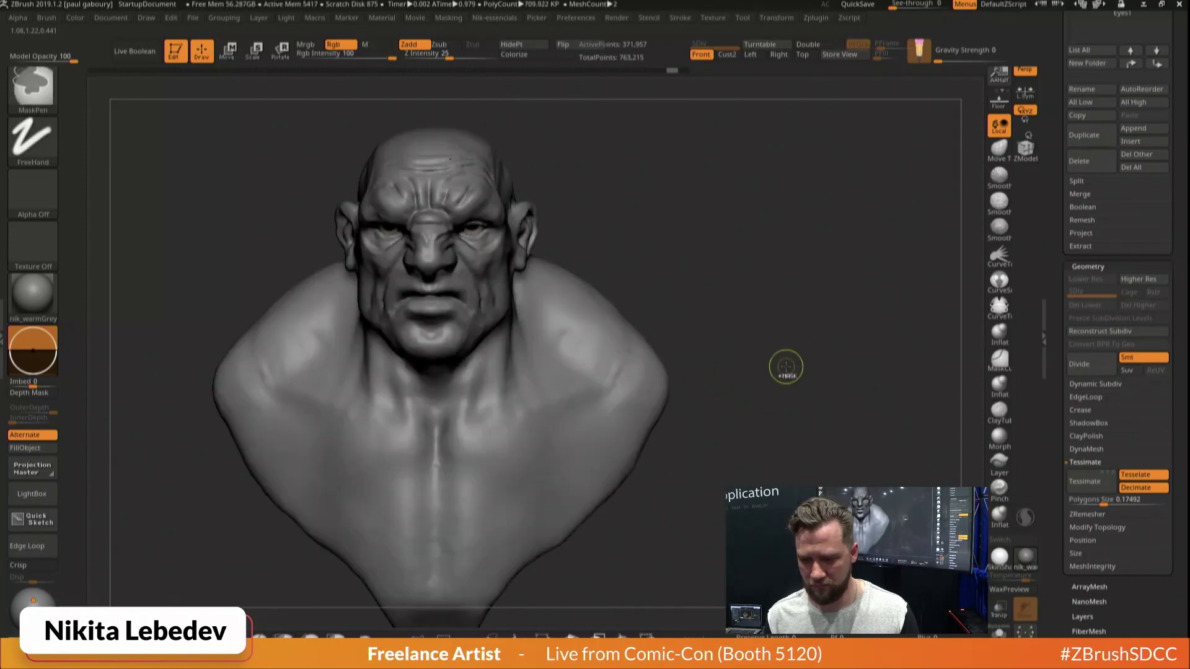
left_click_drag(783, 365, 745, 360)
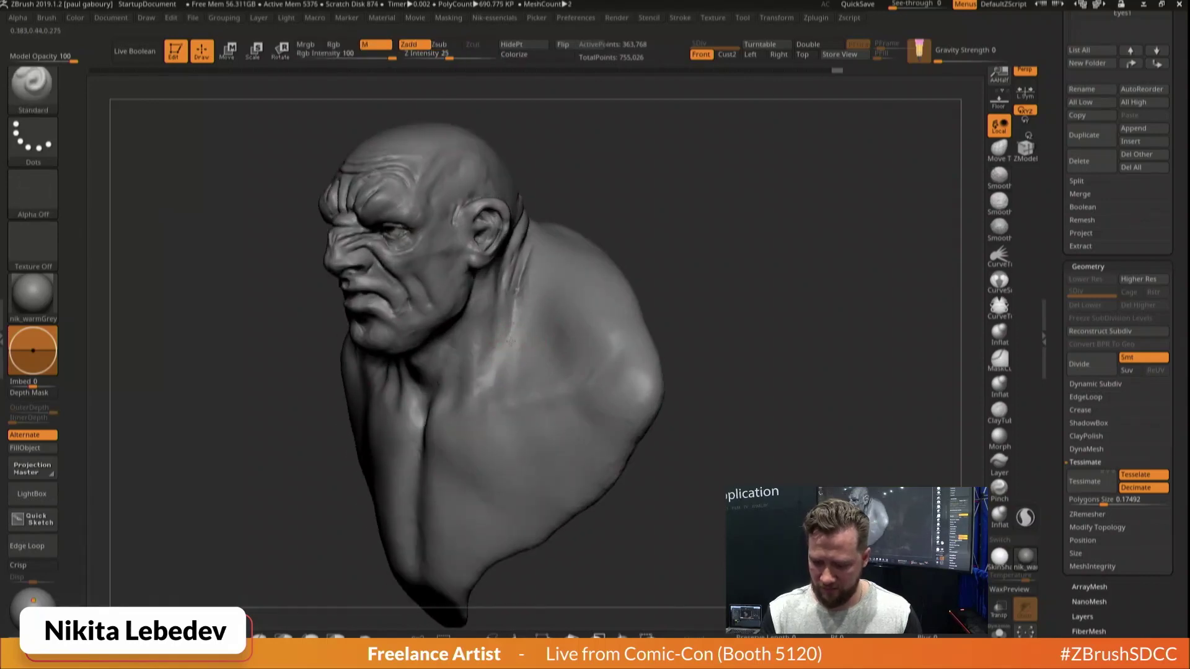
mouse_move(511, 342)
left_mouse_down()
mouse_move(513, 372)
mouse_move(534, 305)
left_mouse_up()
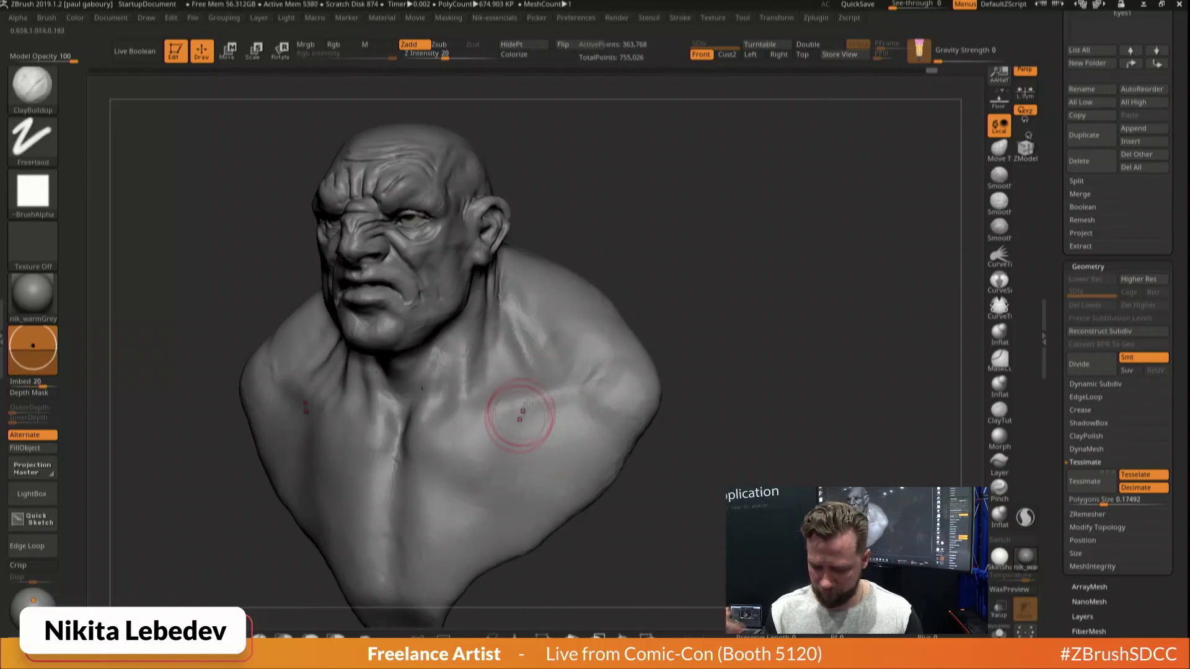
key("shift")
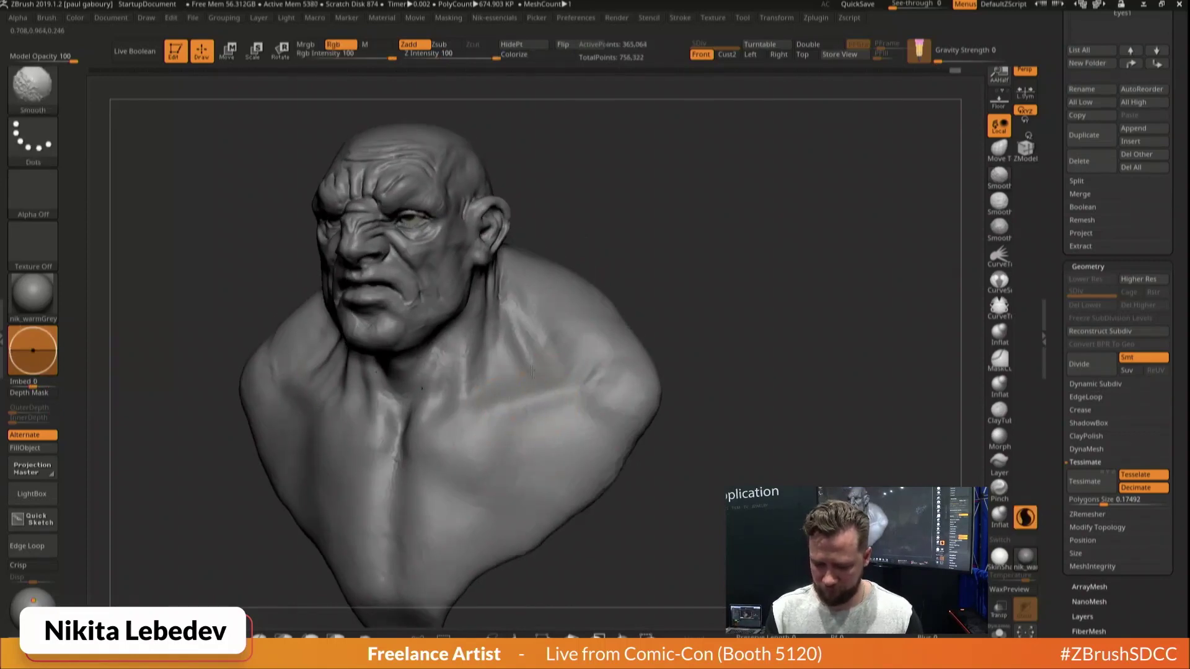
left_click_drag(527, 277, 573, 313, "shift")
left_click_drag(616, 348, 599, 447, "shift")
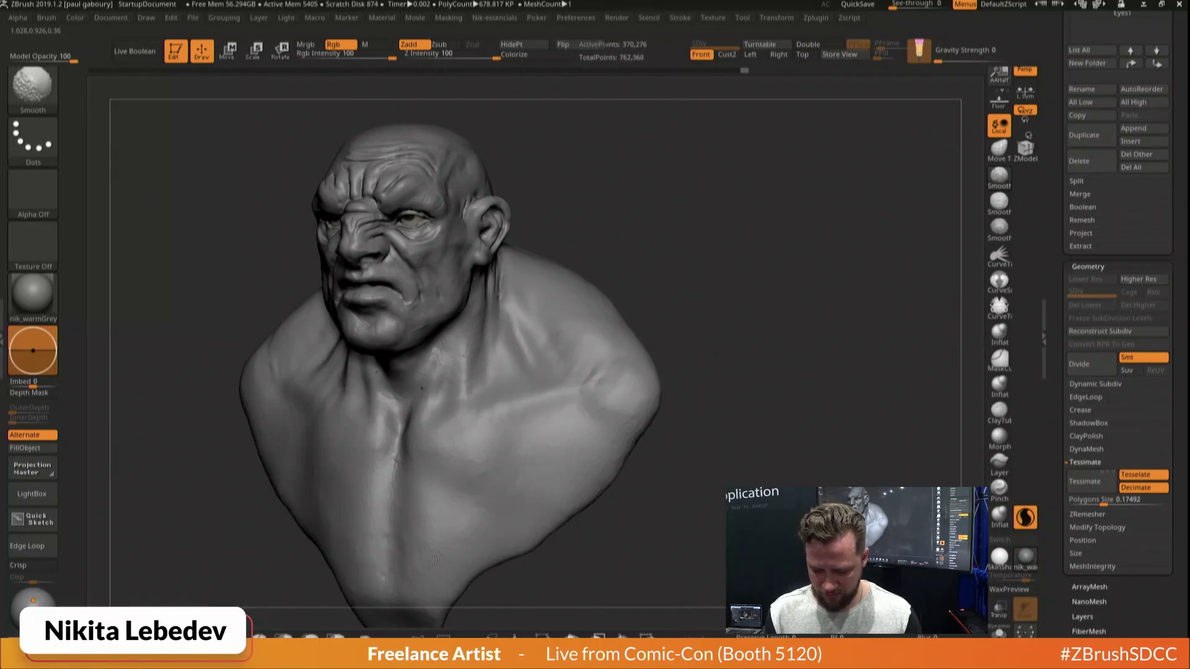
Try a brush stroke on the side of the upper chest with the wireframe displayed, hide the wireframe and undo the strokes
left_click_drag(680, 345, 579, 287)
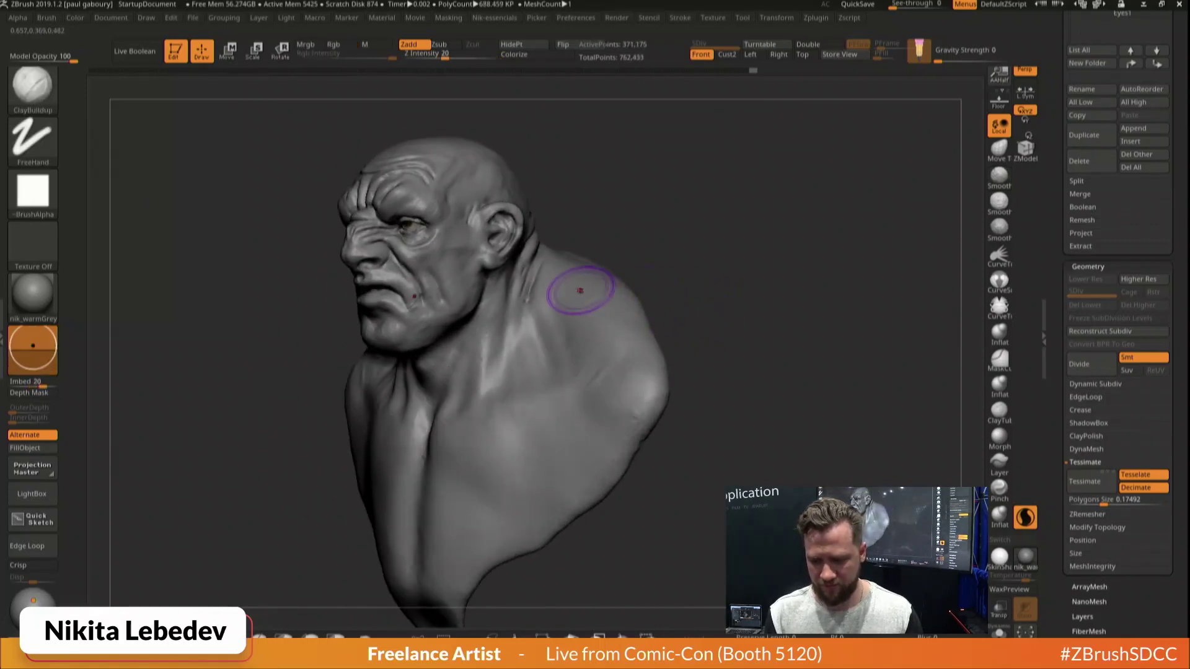
key("shift+f")
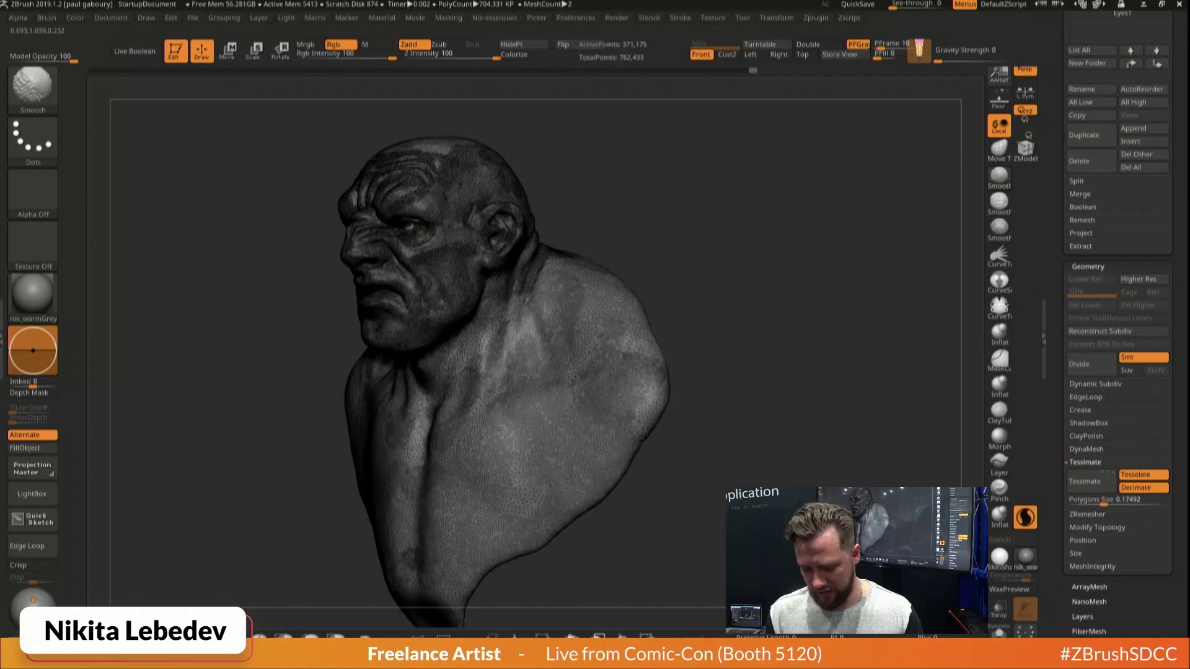
right_click_drag(550, 433, 575, 469, "alt")
mouse_move(542, 384)
left_mouse_down()
mouse_move(473, 470)
mouse_move(599, 427)
mouse_move(606, 401)
left_mouse_up()
key("shift+f")
key("ctrl+z")
key("ctrl+z")
Try to carve a crease below the outer shoulder with the DamStandard brush and undo it
mouse_move(857, 348)
left_mouse_down()
mouse_move(830, 393)
mouse_move(740, 463)
left_mouse_up()
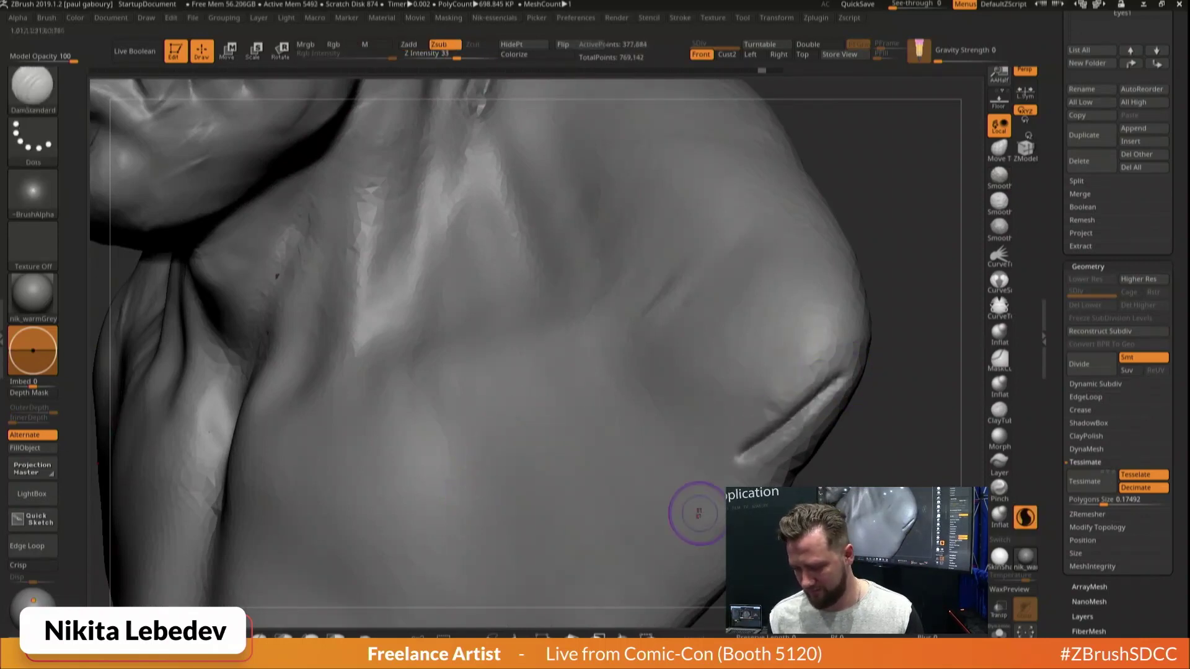
key("ctrl+z")
mouse_move(882, 383)
right_mouse_down("alt")
mouse_move(836, 424)
mouse_move(773, 419)
mouse_move(730, 374)
right_mouse_up("alt")
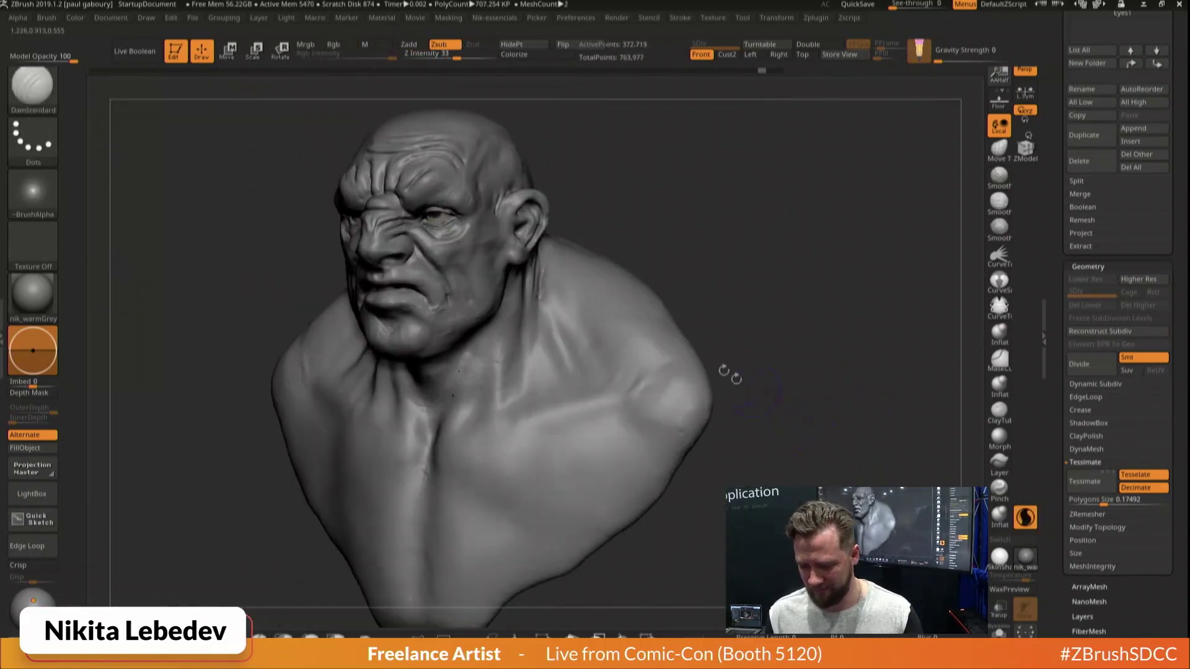
key("ctrl+z")
Pull the outer shoulder and upper back outward with the Move brush to fill out their silhouette
right_click_drag(661, 358, 754, 313)
key("b")
key("m")
key("v")
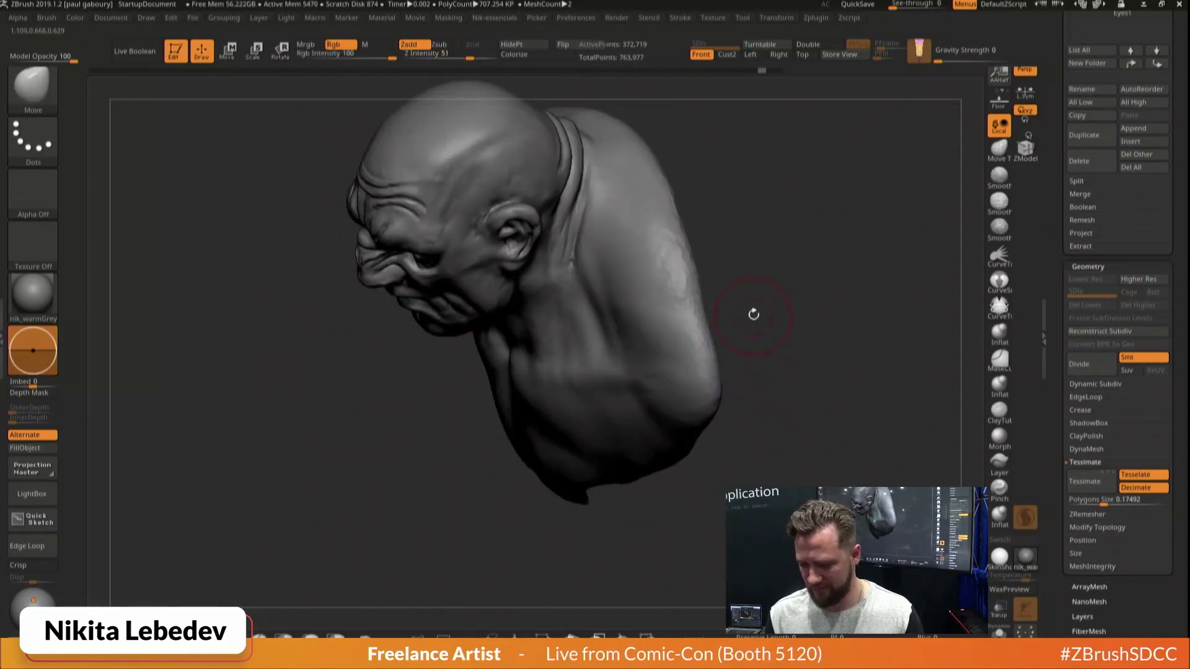
left_click_drag(724, 373, 737, 368)
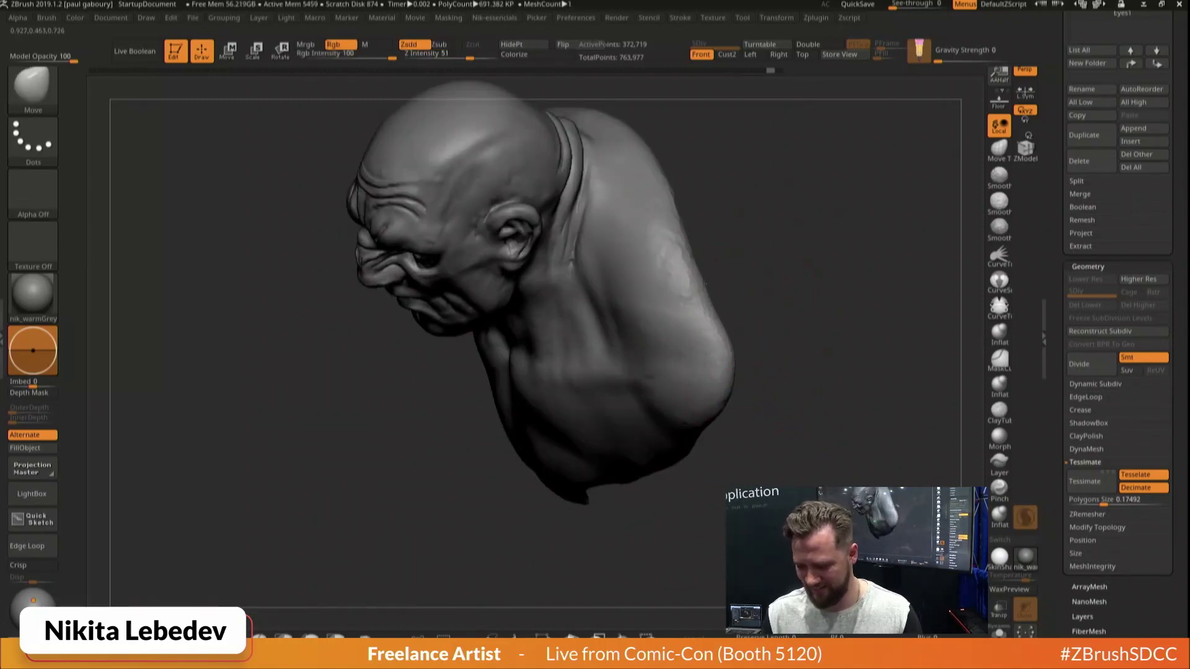
mouse_move(704, 286)
left_mouse_down()
mouse_move(715, 279)
mouse_move(678, 160)
mouse_move(739, 321)
left_mouse_up()
right_click_drag(760, 338, 741, 359)
left_click_drag(696, 231, 733, 223)
Nudge the lower side edge of the chest inward with the Move brush where it narrows into the base
mouse_move(805, 332)
right_mouse_down()
mouse_move(823, 276)
mouse_move(650, 318)
right_mouse_up()
mouse_move(675, 360)
right_mouse_down()
mouse_move(797, 351)
mouse_move(784, 376)
mouse_move(607, 274)
right_mouse_up()
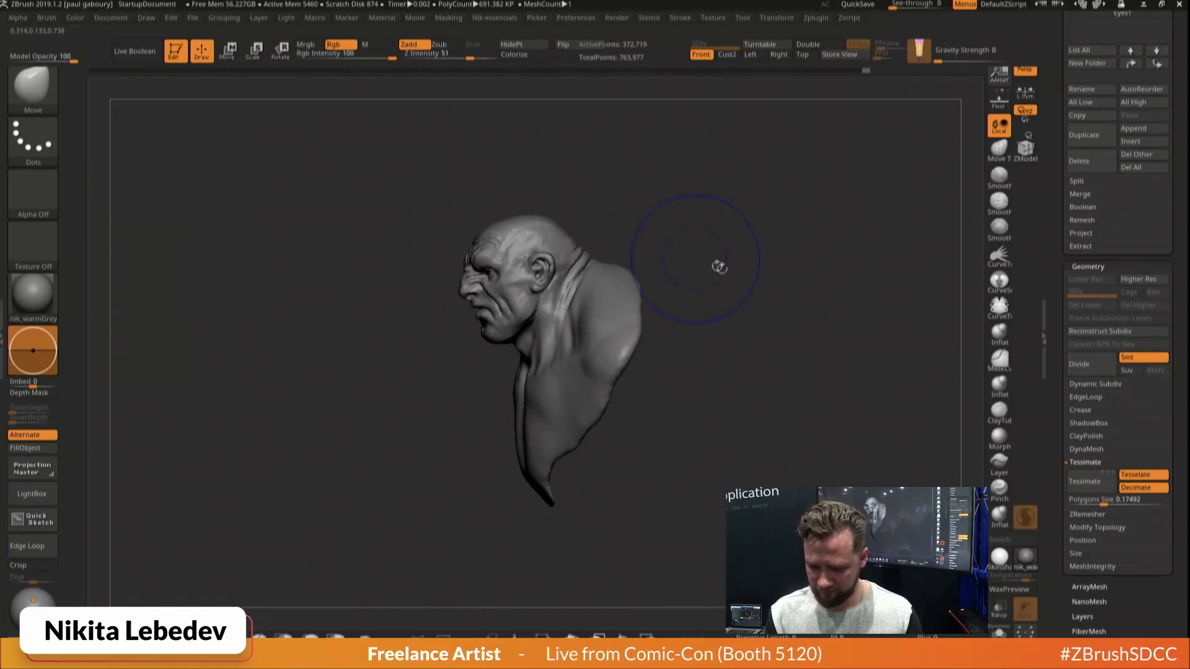
mouse_move(719, 267)
right_mouse_down()
mouse_move(802, 334)
mouse_move(767, 340)
mouse_move(787, 352)
mouse_move(748, 356)
right_mouse_up()
left_click_drag(561, 457, 547, 462)
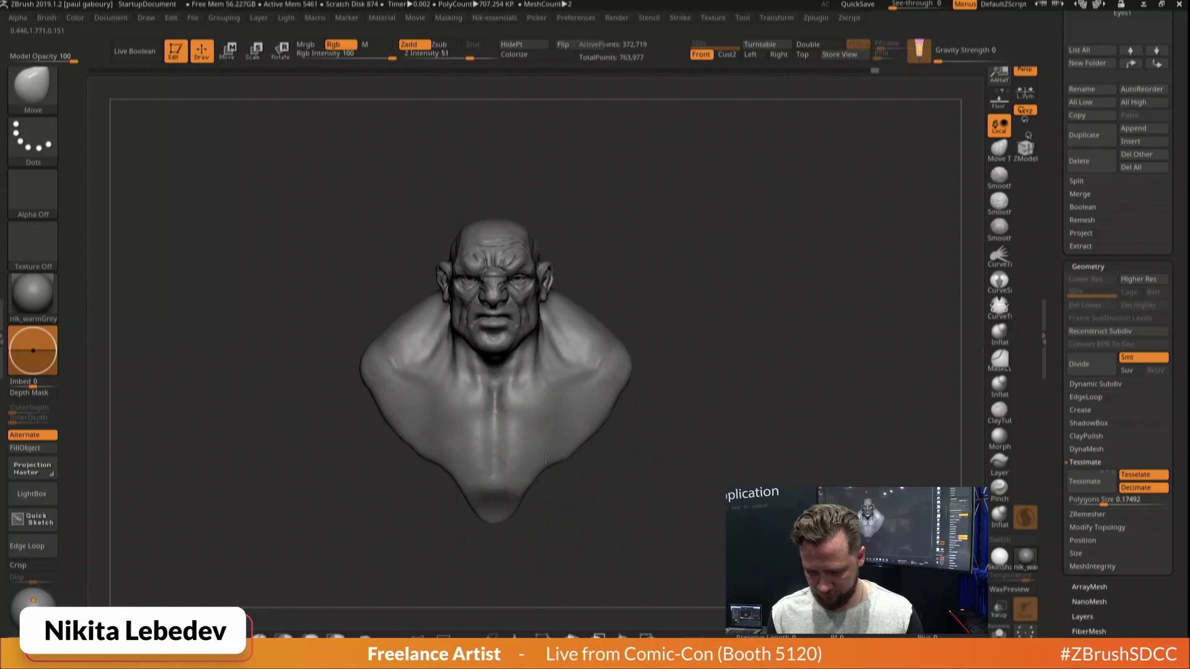
Duplicate the bust subtool
right_click_drag(637, 385, 882, 409, "ctrl")
left_click_drag(1052, 273, 1043, 396)
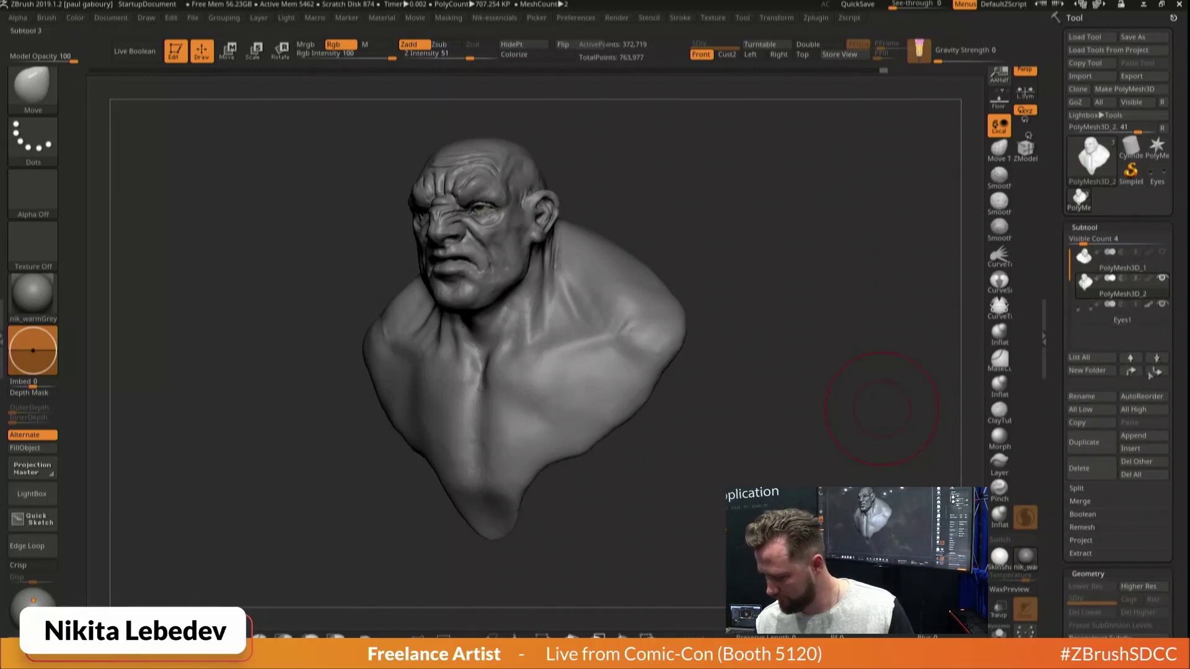
left_click(1084, 442)
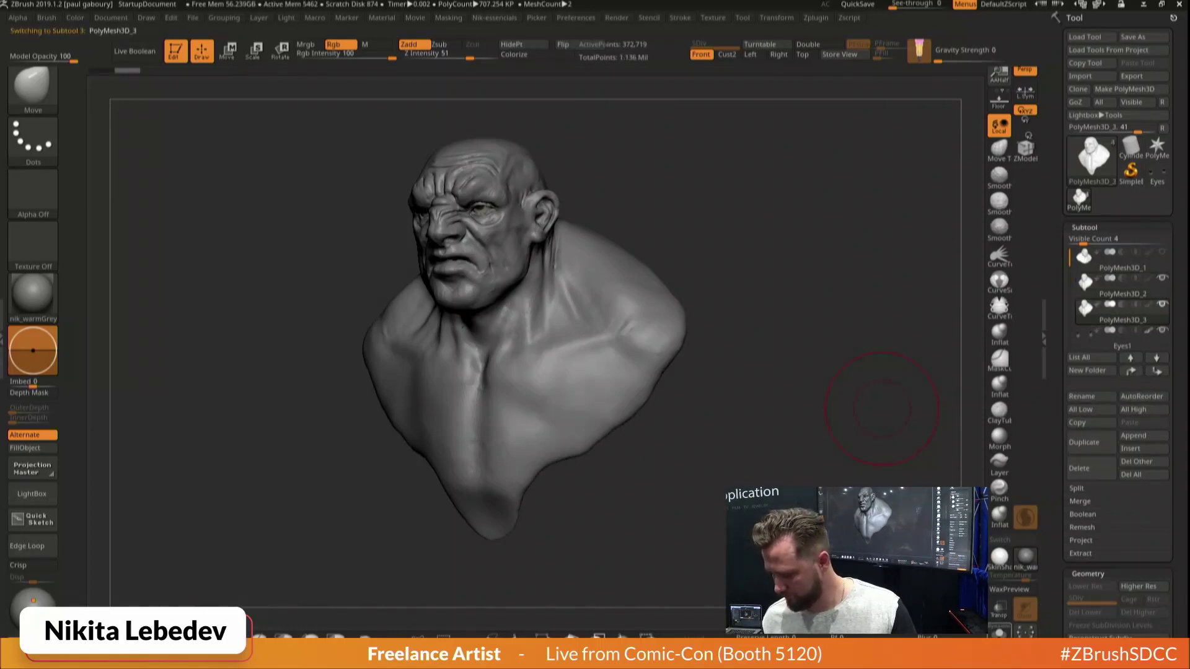
Remesh the duplicated bust with ZRemesher at a target polygon count of 1
scroll(1113, 289, "down", 6)
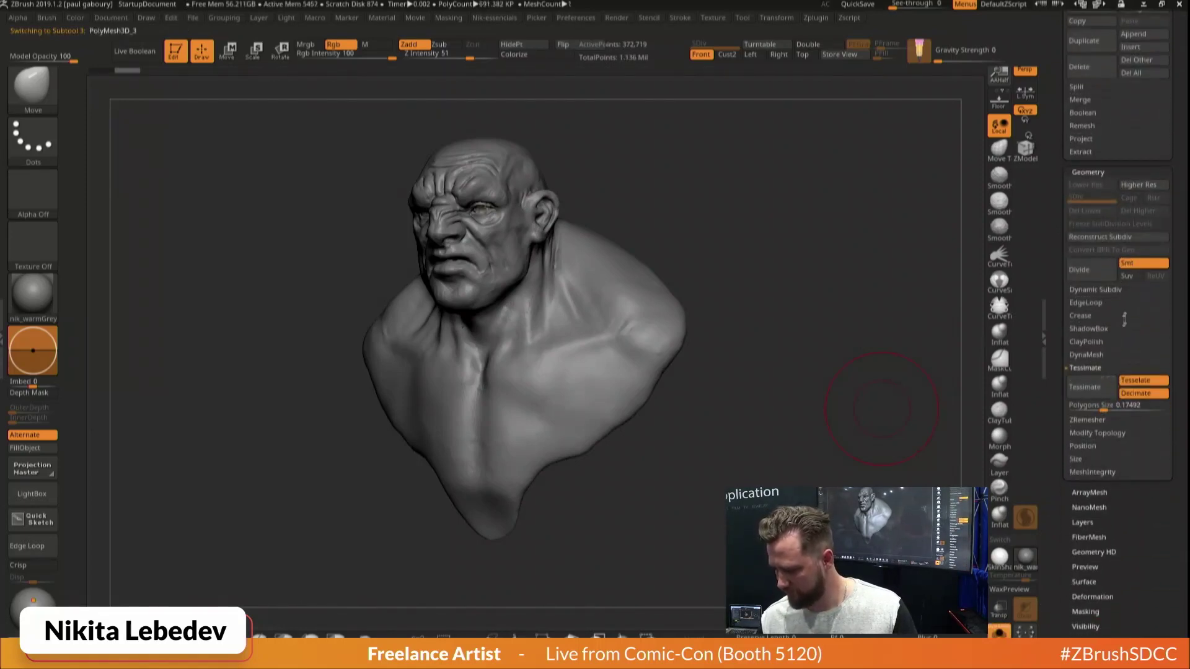
key("shift")
left_click(1088, 420)
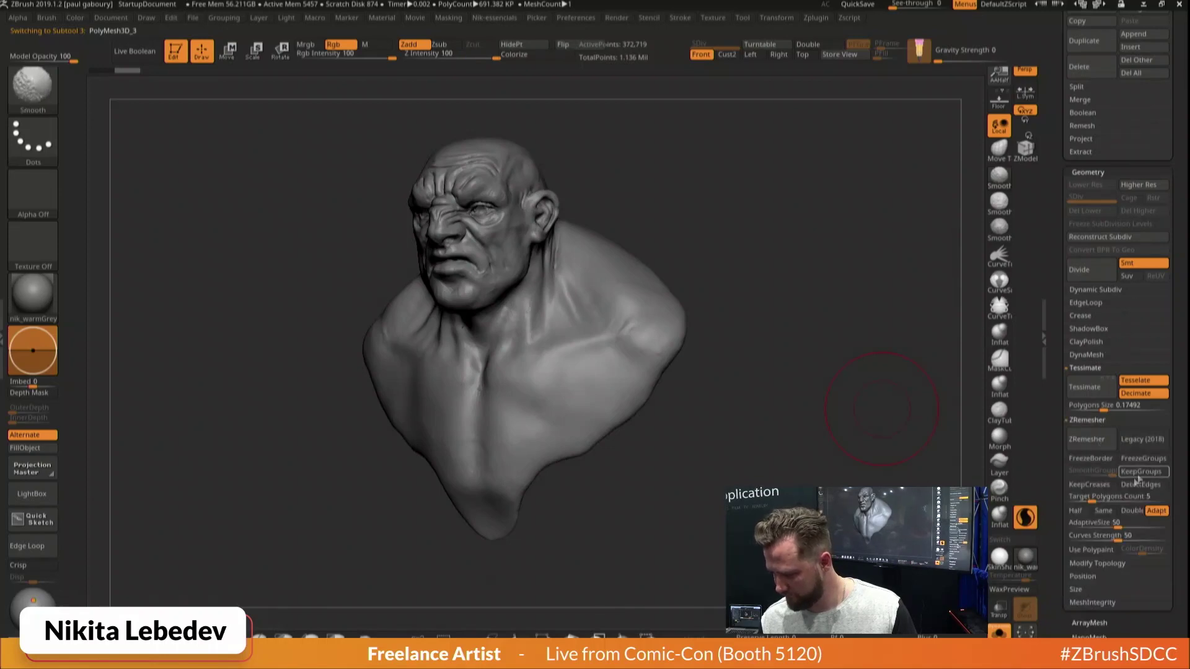
left_click(1094, 500)
type("1")
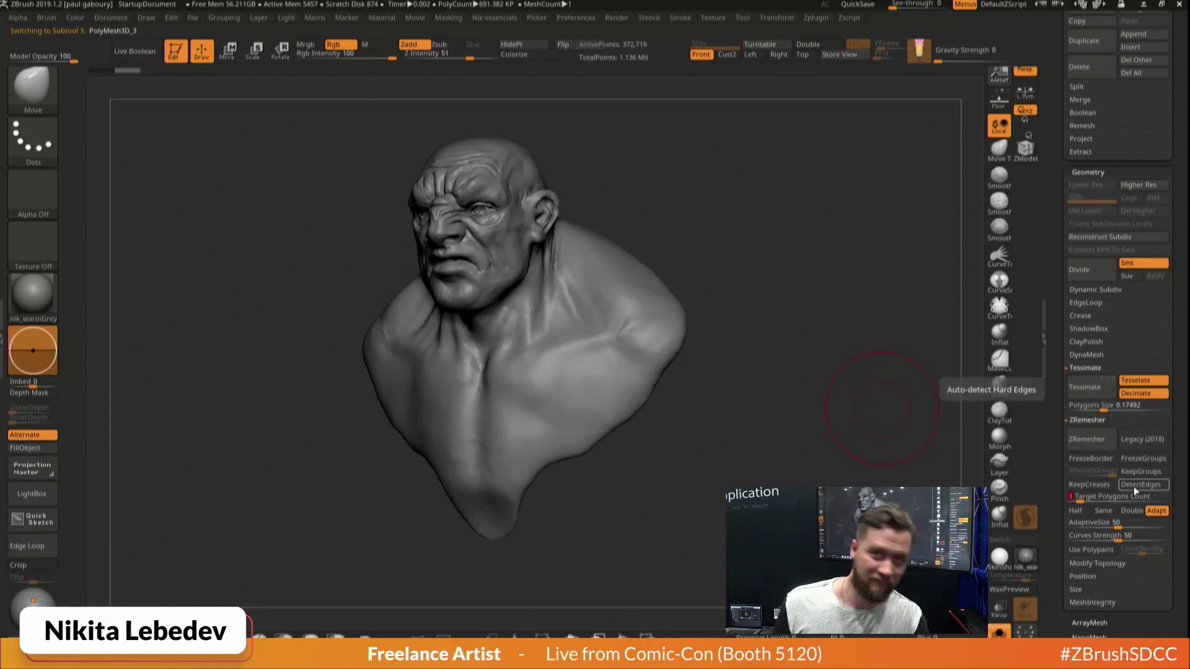
left_click(1097, 439)
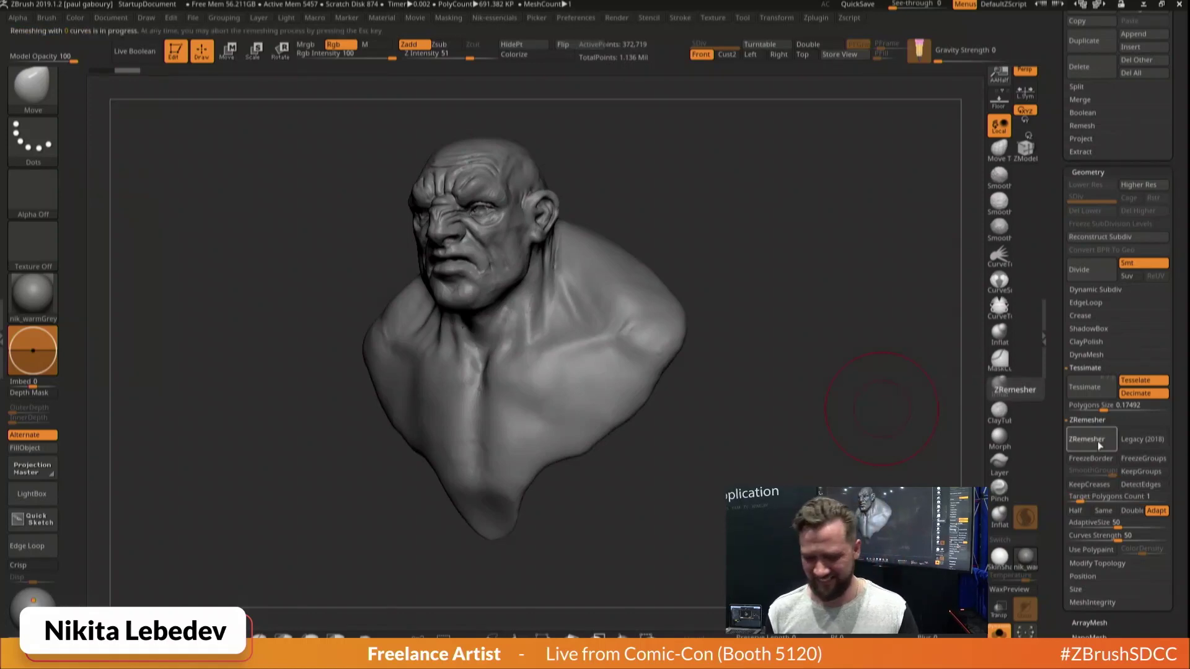
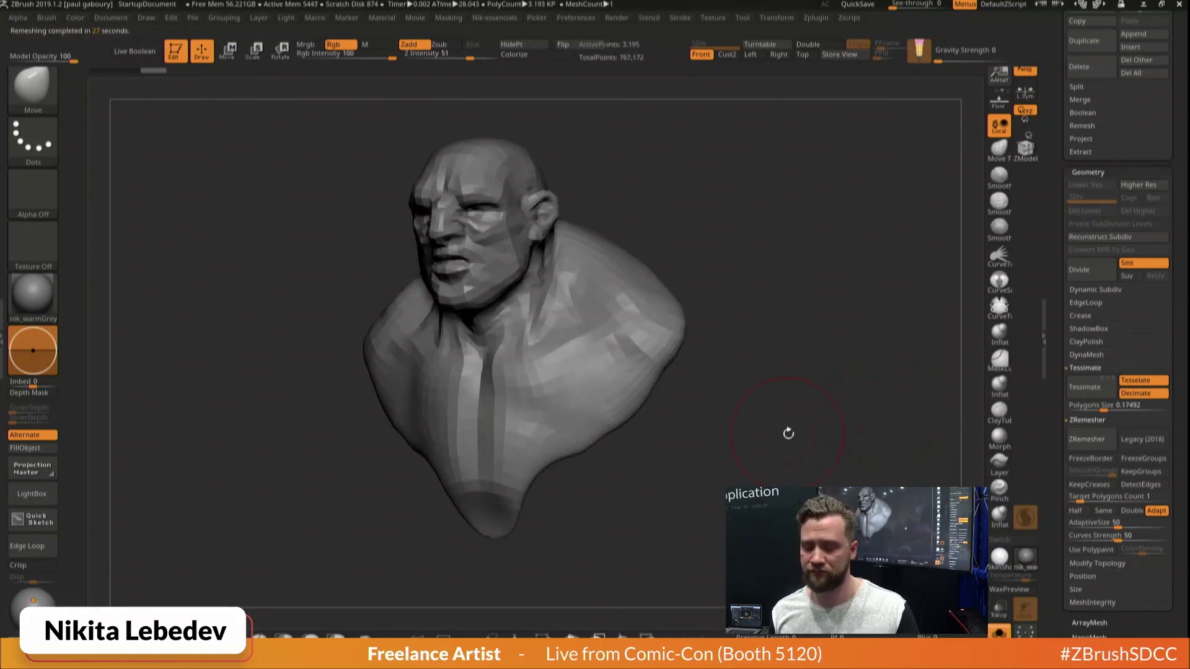
Inspect the remeshed duplicate from the front and side and subdivide it three times to level 4
mouse_move(788, 433)
left_mouse_down()
mouse_move(799, 476)
mouse_move(779, 491)
left_mouse_up()
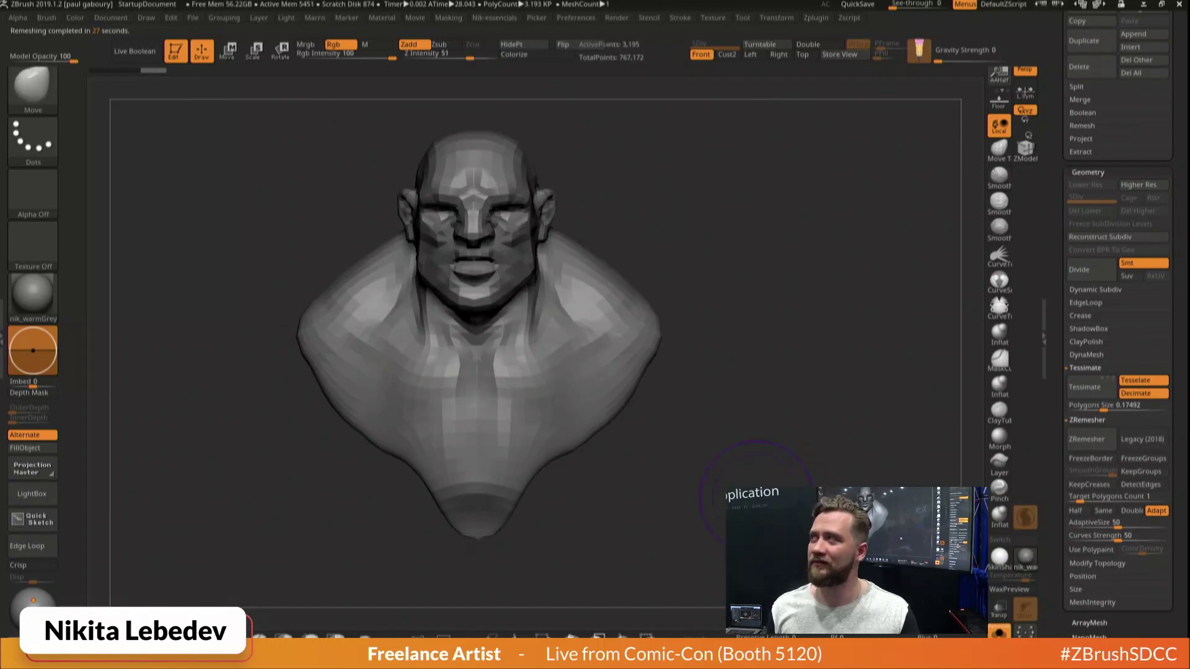
mouse_move(756, 495)
left_mouse_down()
mouse_move(789, 457)
mouse_move(802, 465)
left_mouse_up()
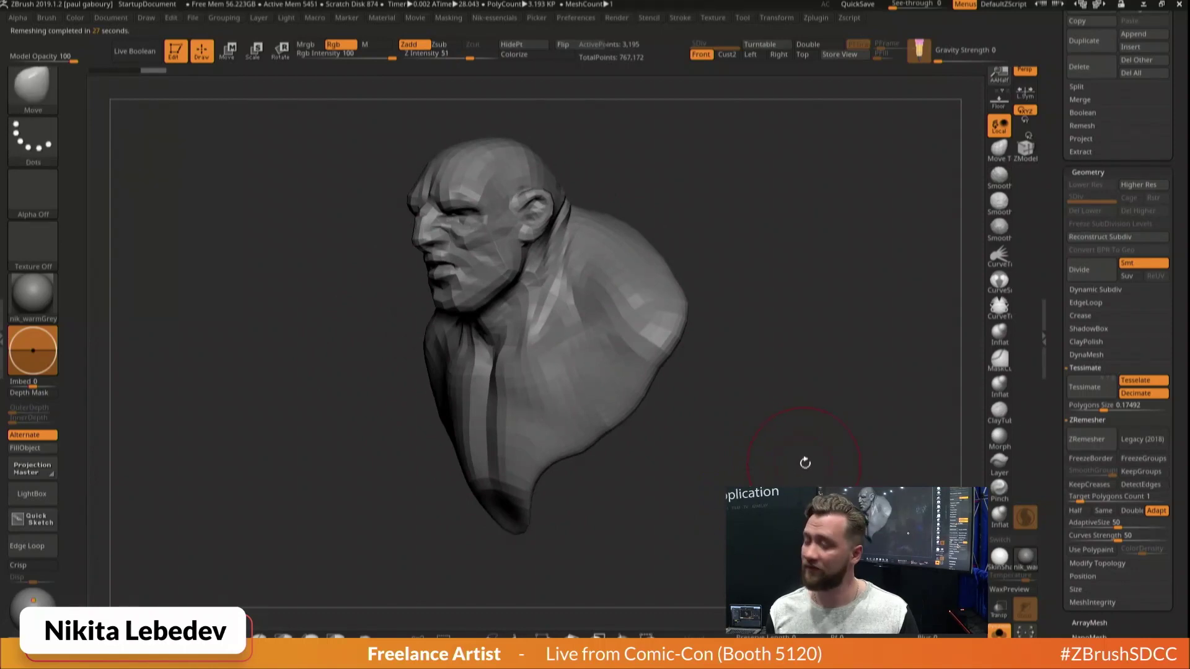
key("ctrl+d")
key("ctrl+d")
key("ctrl+d")
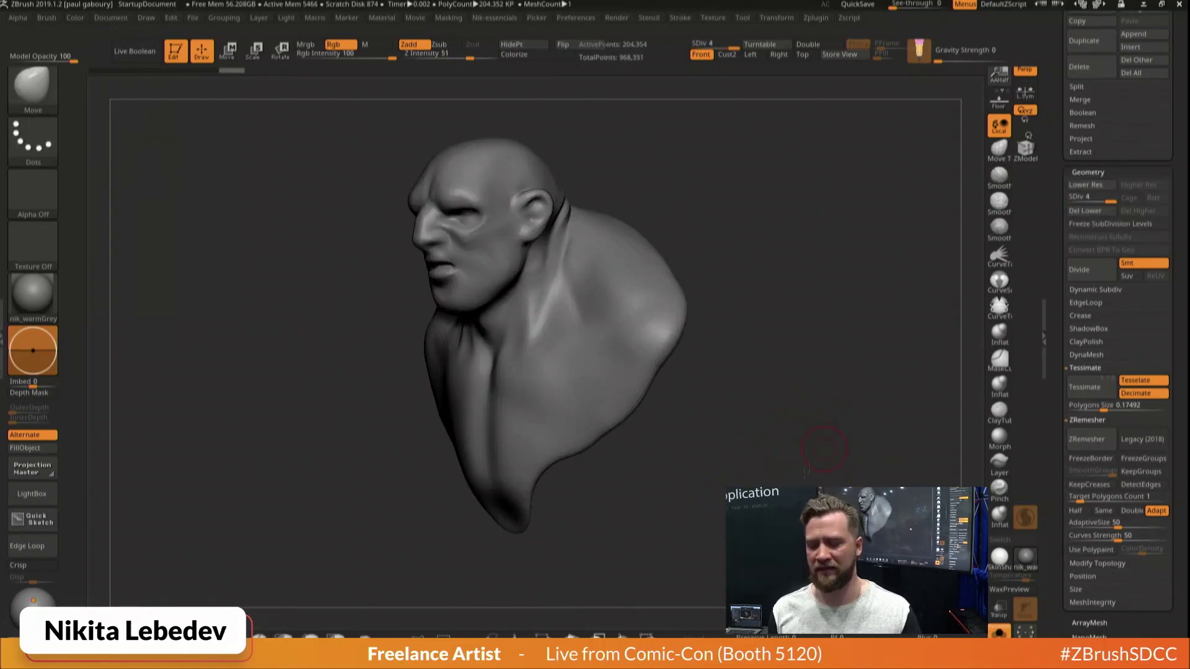
Subdivide the remeshed duplicate once more and switch to the original bust subtool PolyMesh3D_2
left_click_drag(822, 425, 770, 477, "alt")
left_click_drag(1060, 101, 1060, 297)
key("ctrl+d")
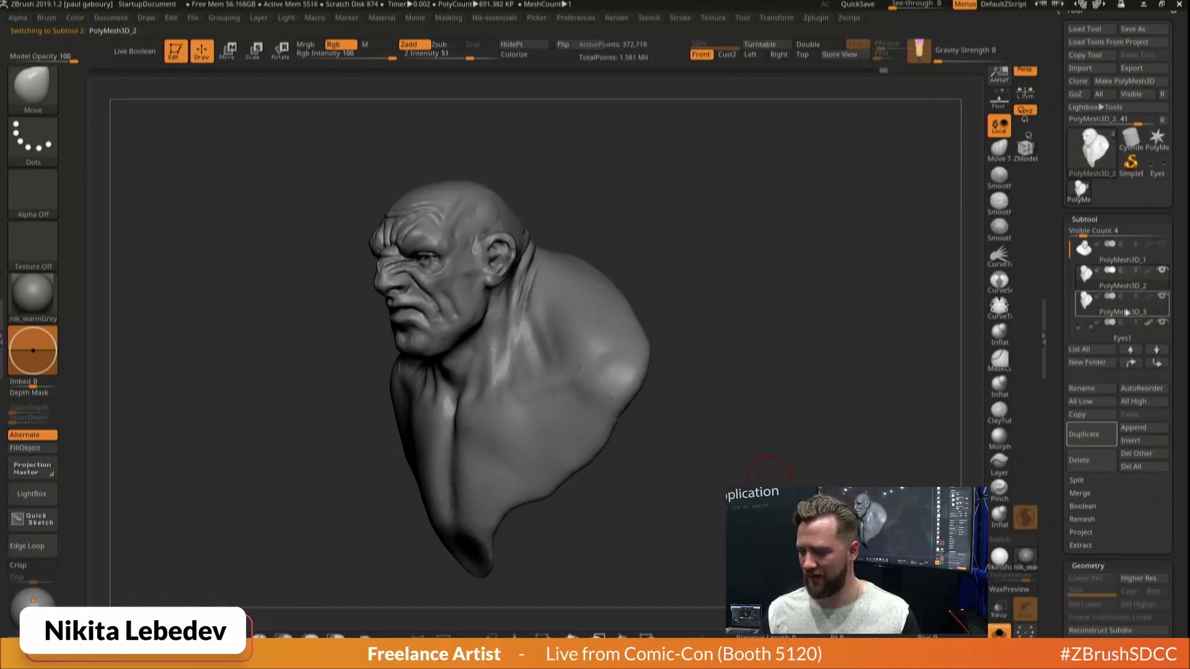
Project the original bust's sculpted details onto the remeshed duplicate PolyMesh3D_3 with ProjectAll
mouse_move(1134, 288)
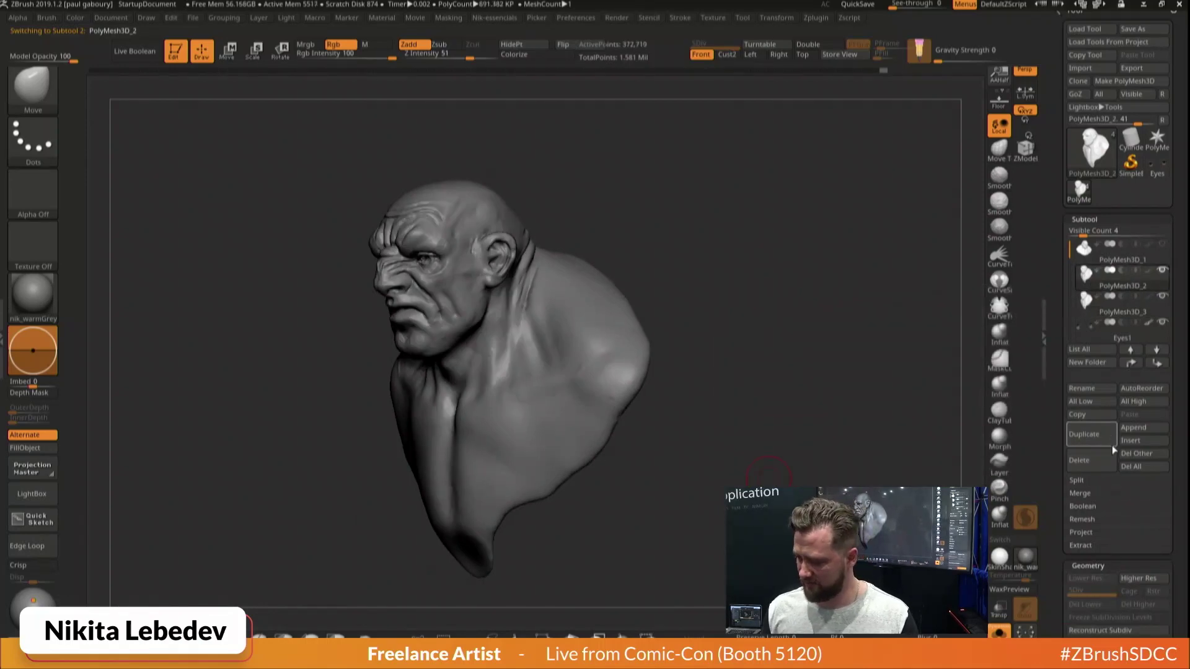
left_click(1158, 304)
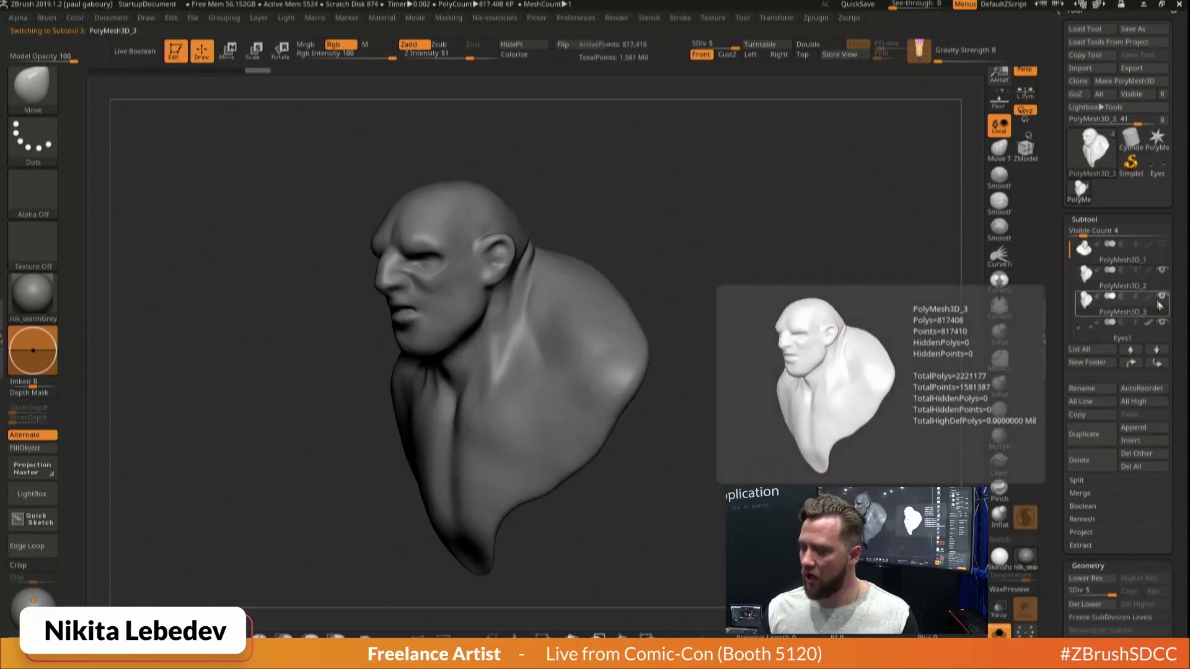
key("shift+f")
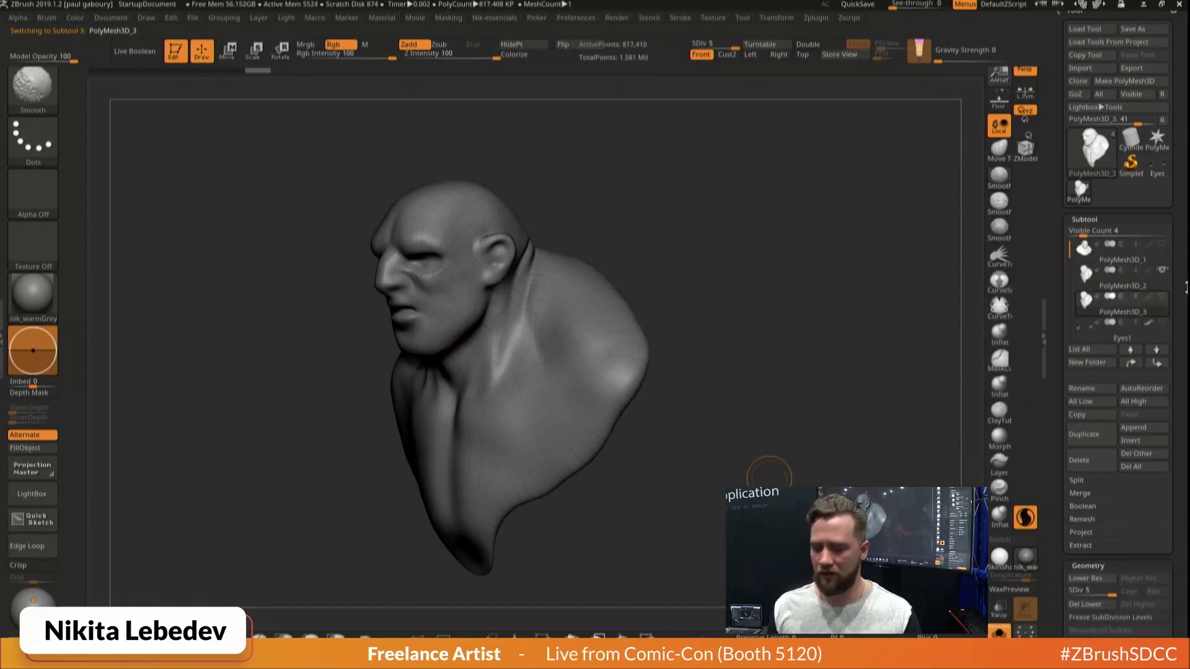
key("shift+f")
left_click(1092, 532)
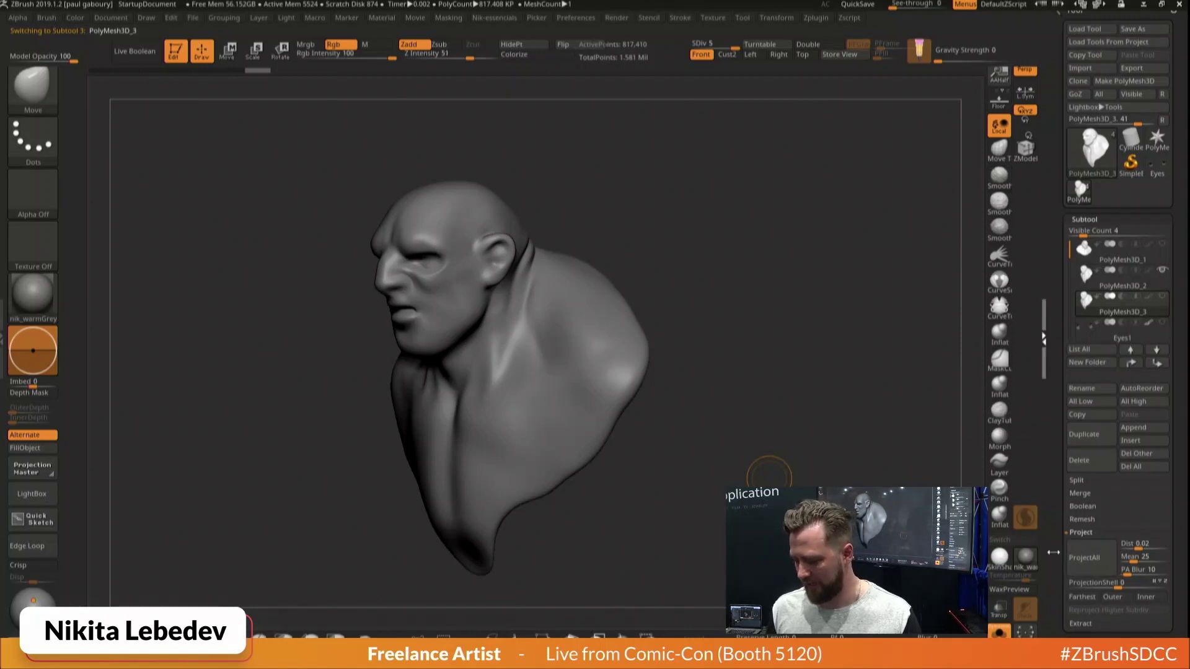
left_click(1049, 568)
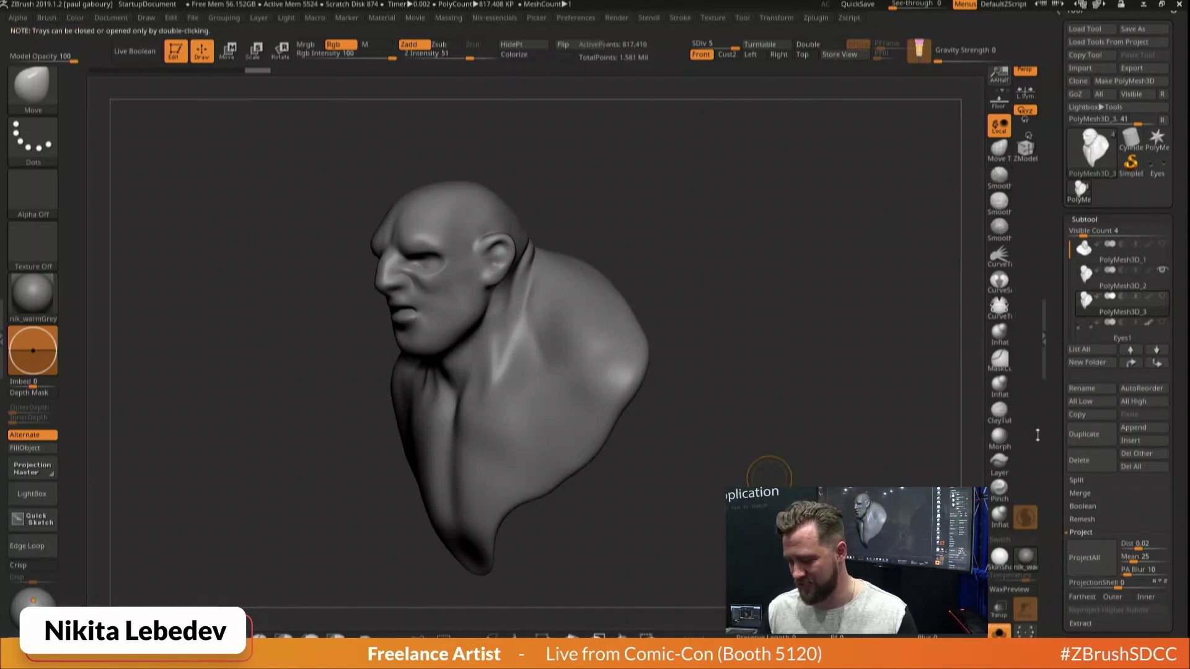
scroll(1069, 346, "down", 5)
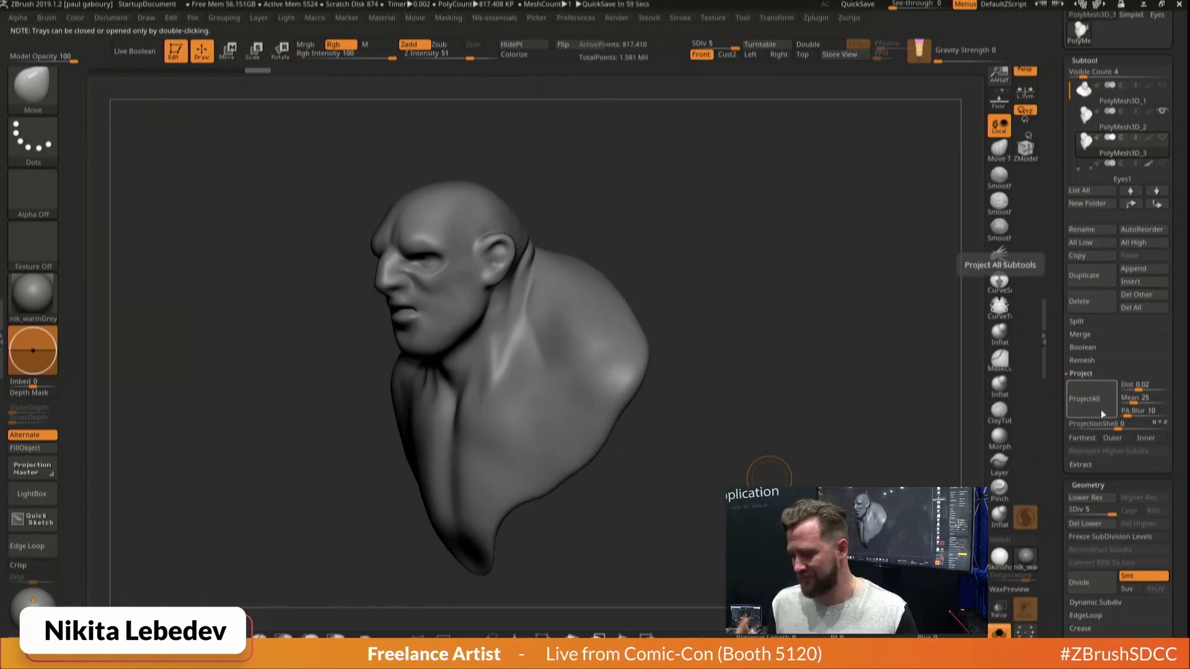
left_click(1097, 407)
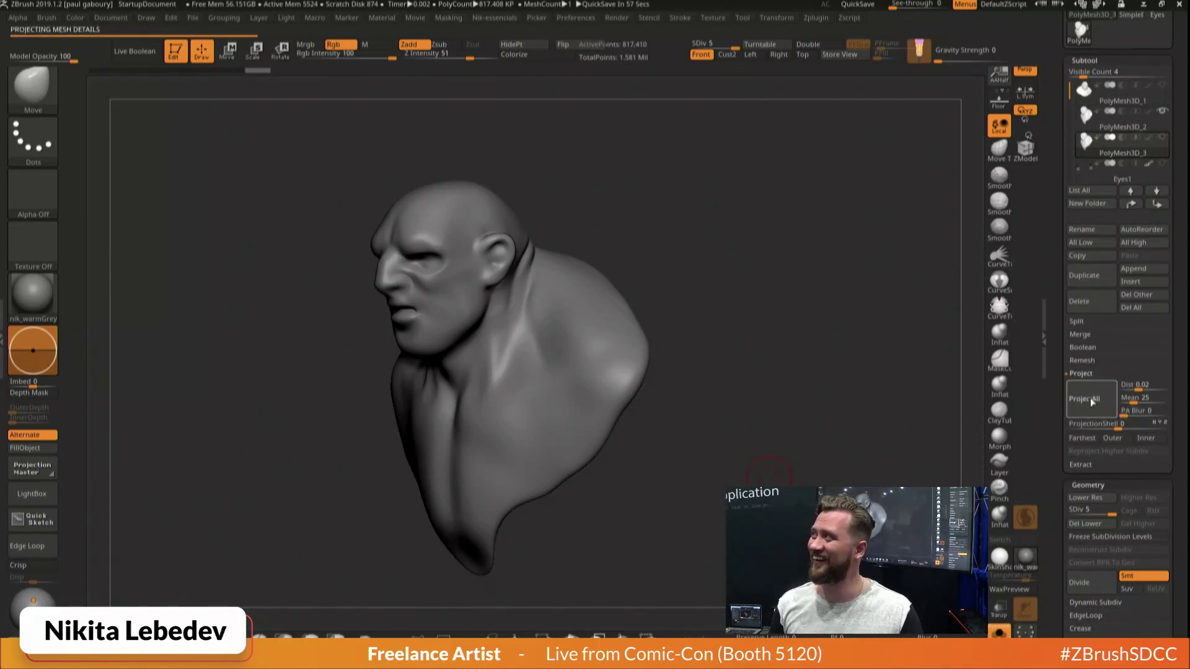
Isolate the projected bust from the original, frame its head from the front and show the eyes subtool
left_click_drag(769, 477, 834, 474, "shift")
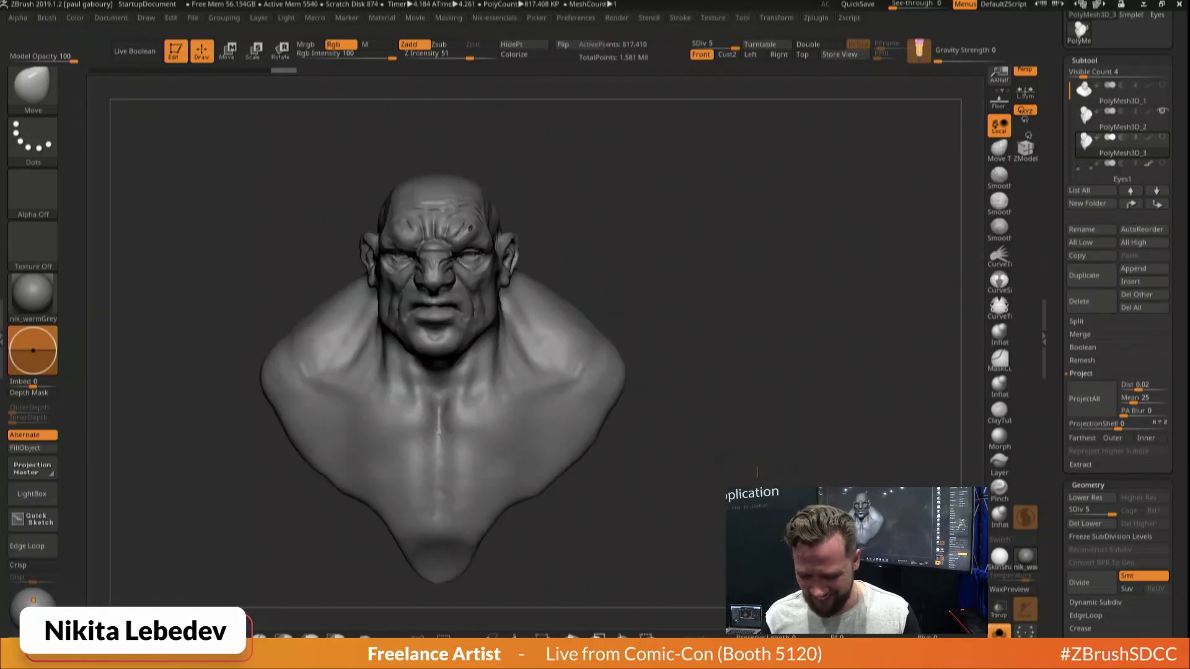
key("shift+f")
key("shift+f")
left_click_drag(546, 170, 746, 364, "alt")
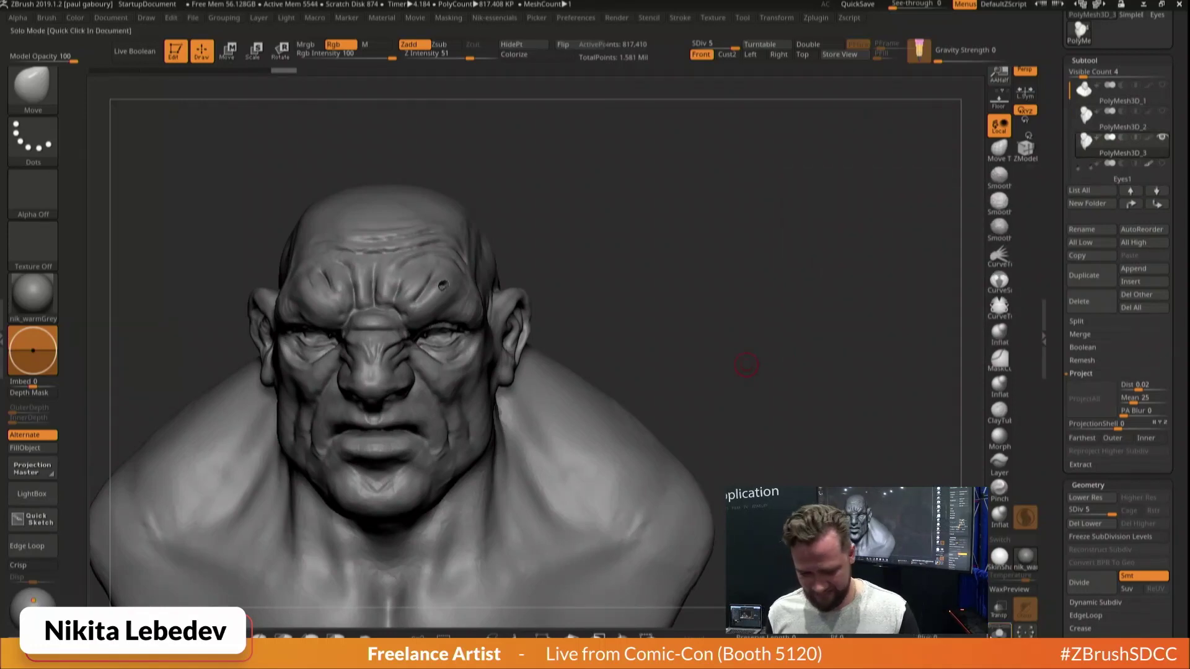
left_click(1163, 164)
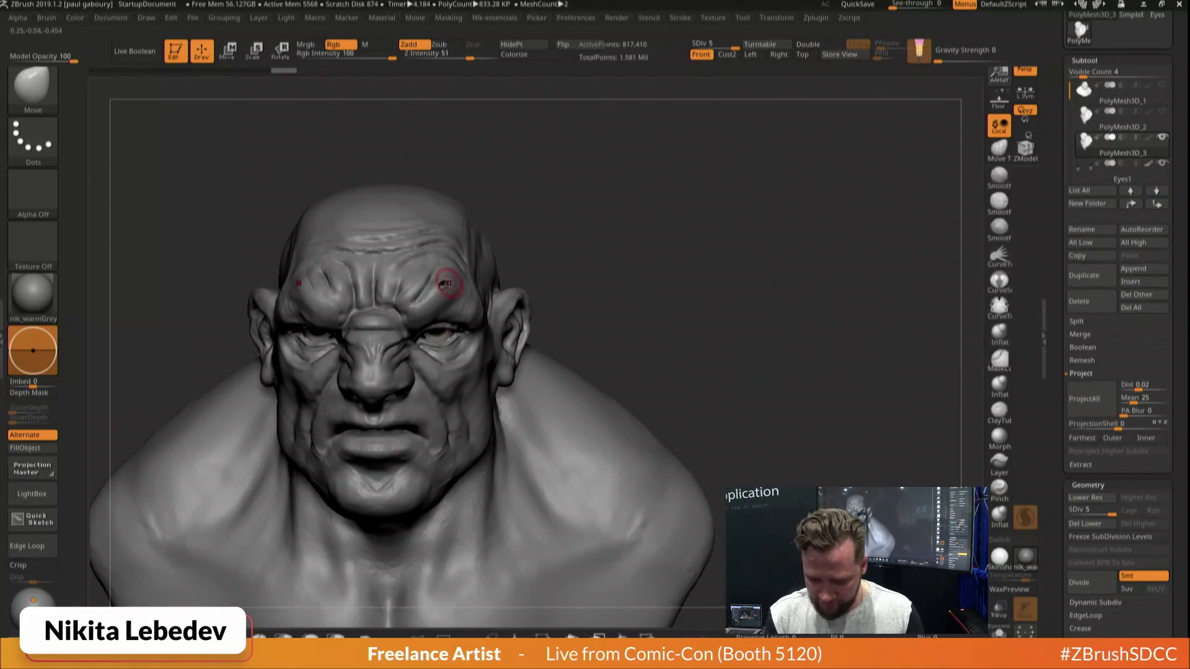
Smooth out the small projection artifact on the brow and switch to the DamStandard brush
key("shift")
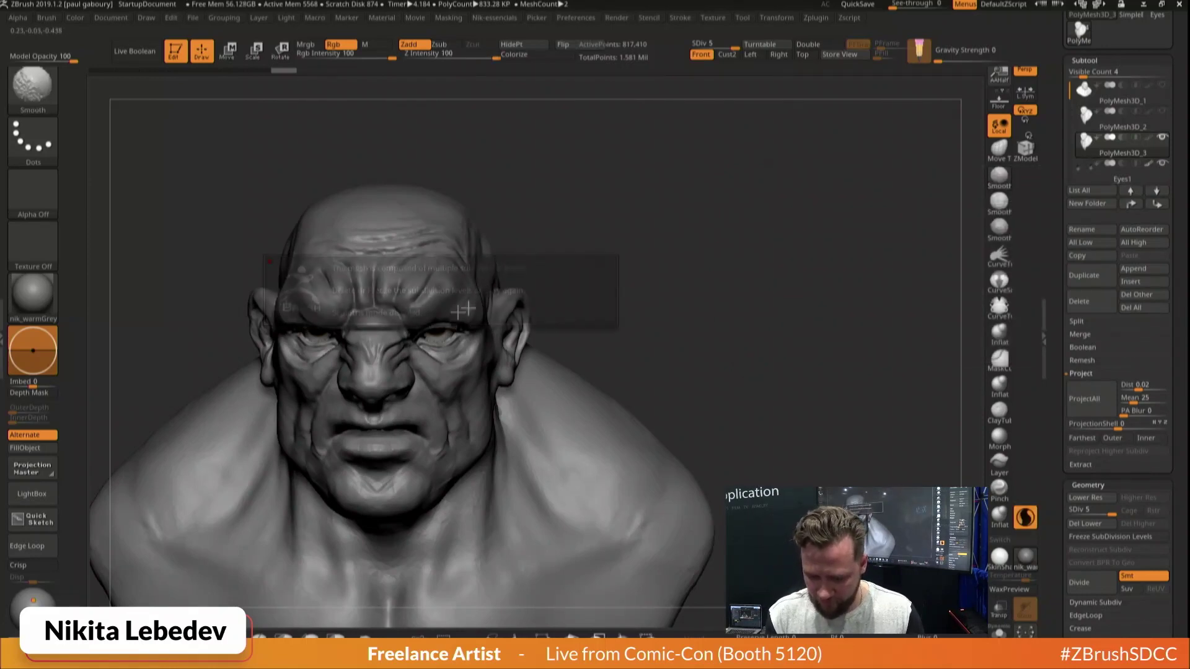
key("b")
key("c")
key("b")
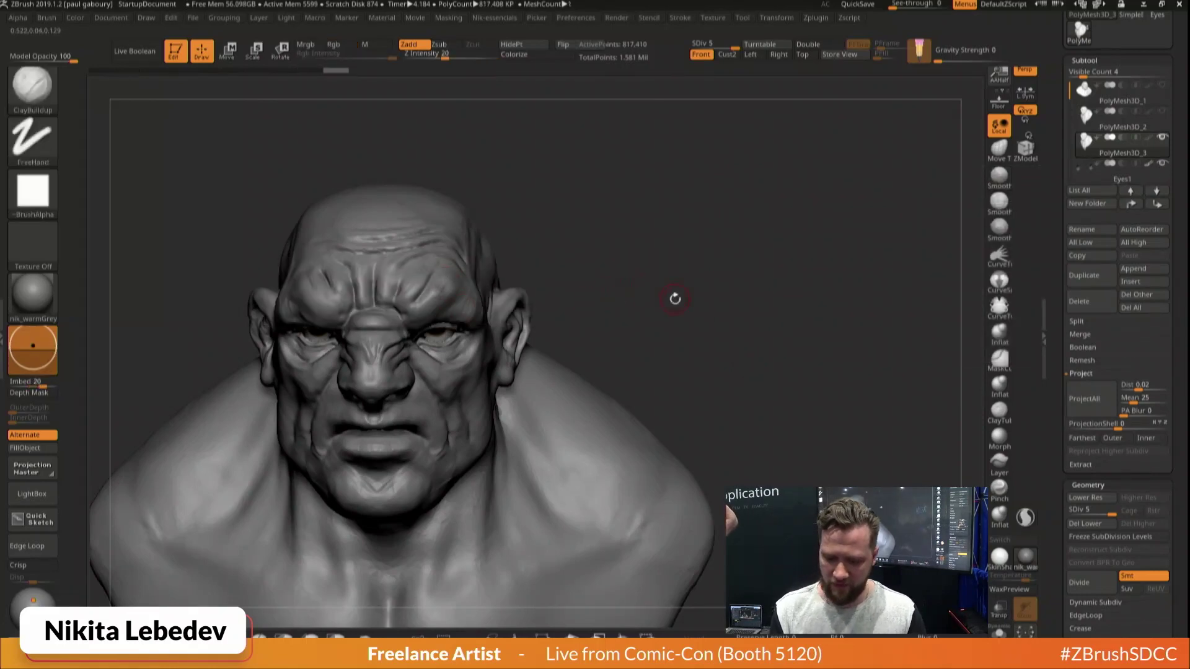
left_click_drag(675, 299, 481, 235)
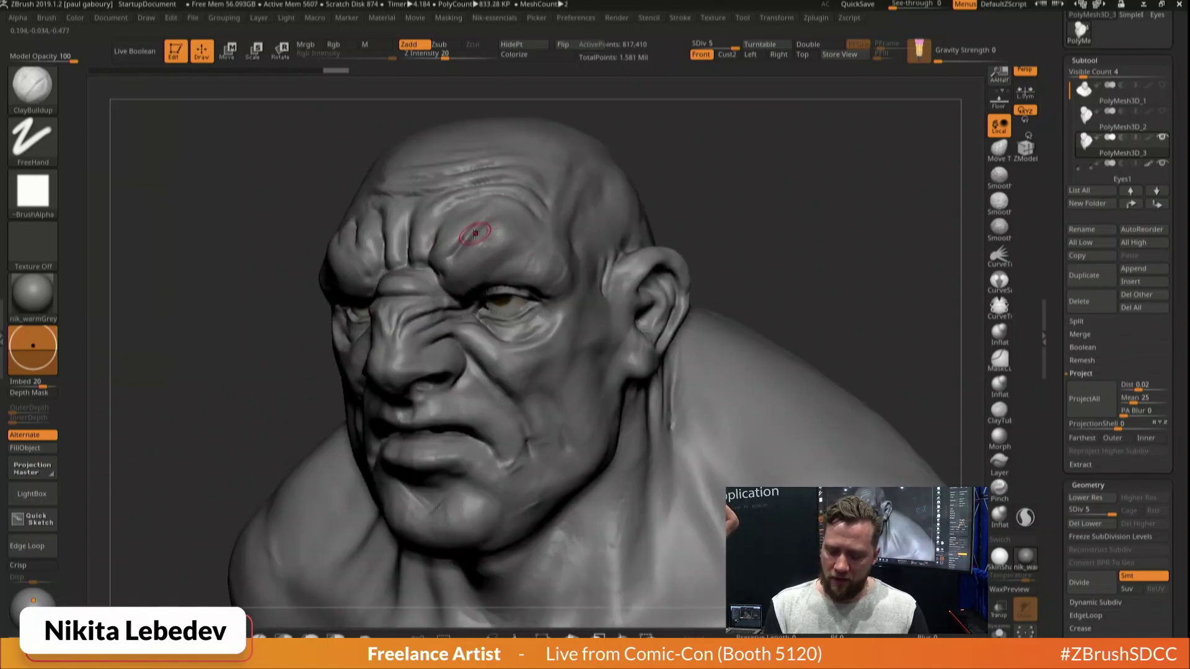
key("b")
key("d")
key("s")
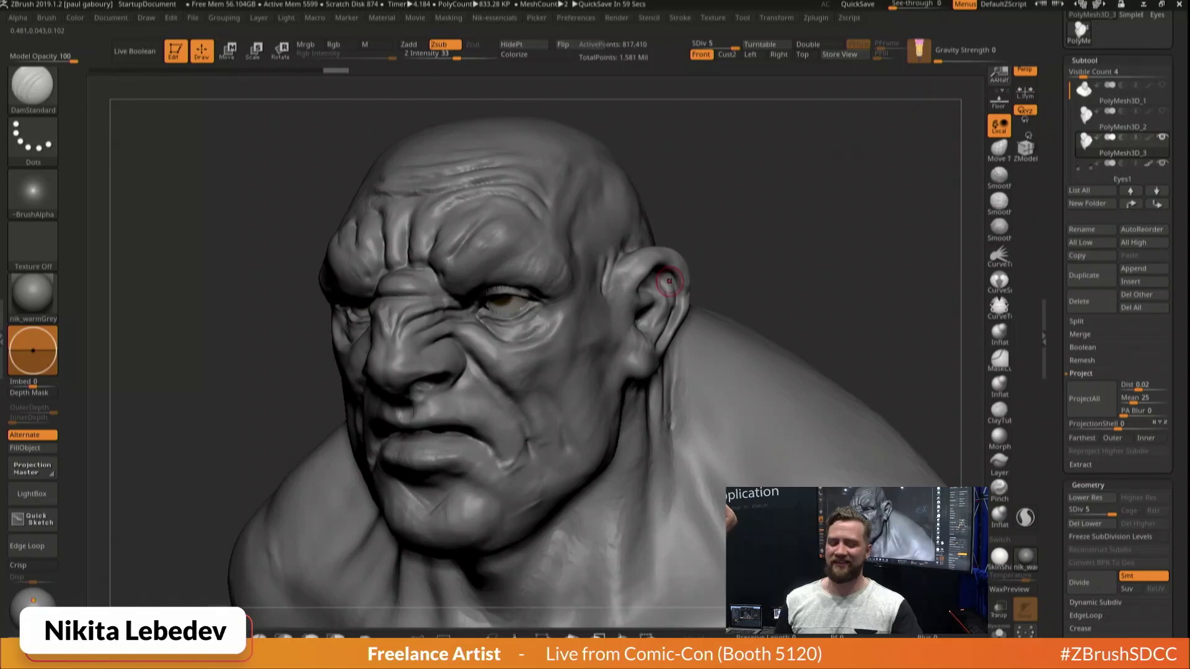
Frame the bust from the front, enlarge the brush and lightly adjust the side of the jaw
left_click_drag(901, 316, 854, 350, "shift")
key("f")
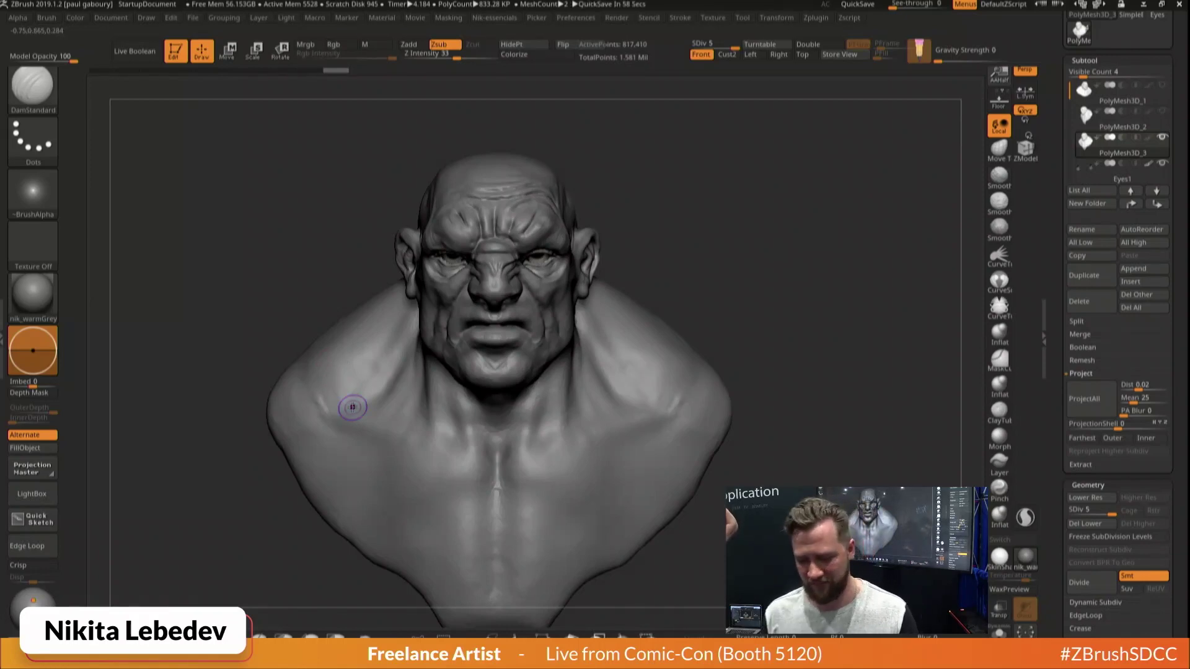
key("s")
left_click_drag(624, 282, 634, 282)
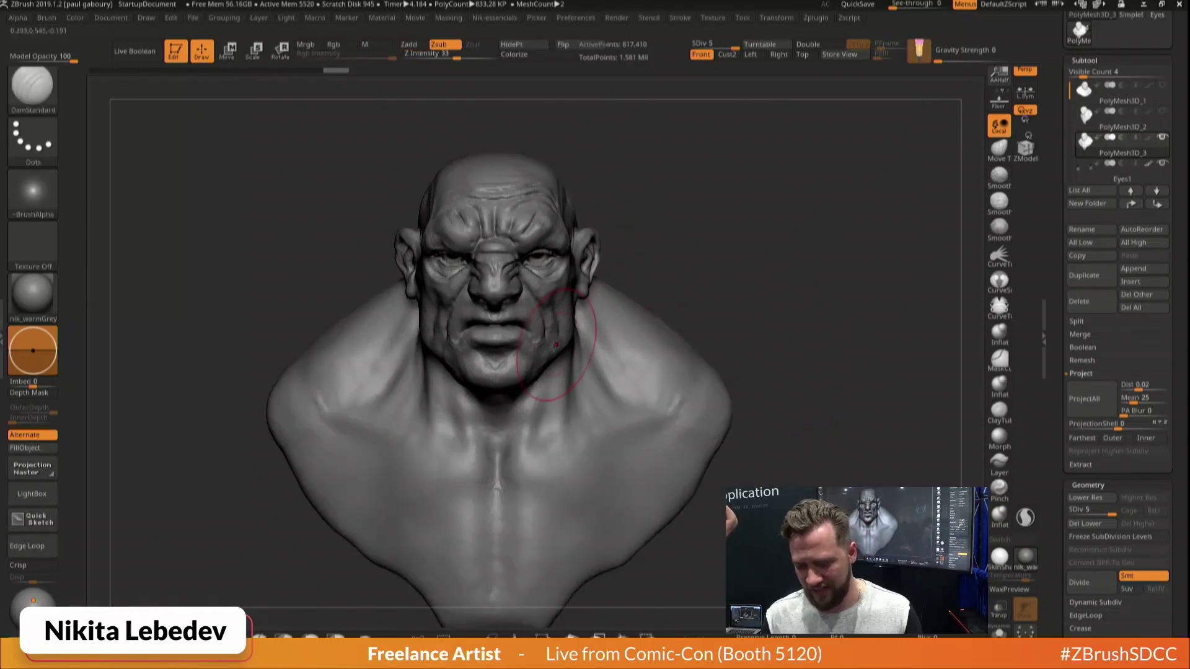
mouse_move(570, 356)
left_mouse_down("shift")
mouse_move(543, 400)
mouse_move(552, 363)
left_mouse_up("shift")
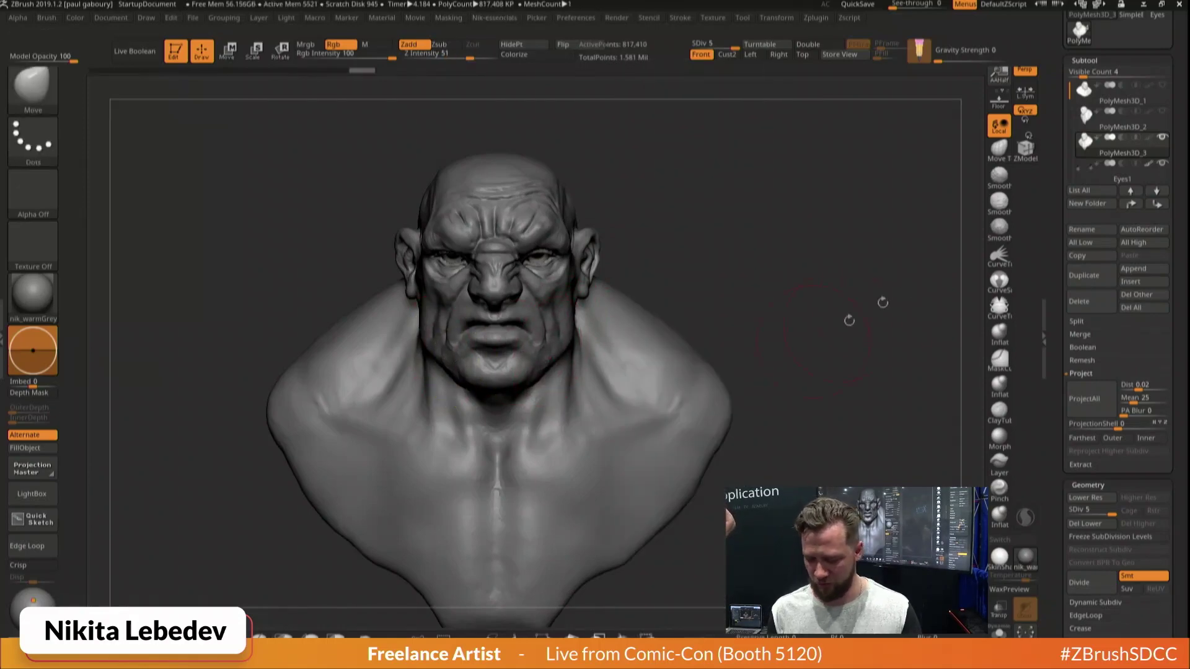
Select the n1agara_tube_organic_random insert brush, test a curve across the chest and undo it, and make the Eyes1 subtool active
key("b")
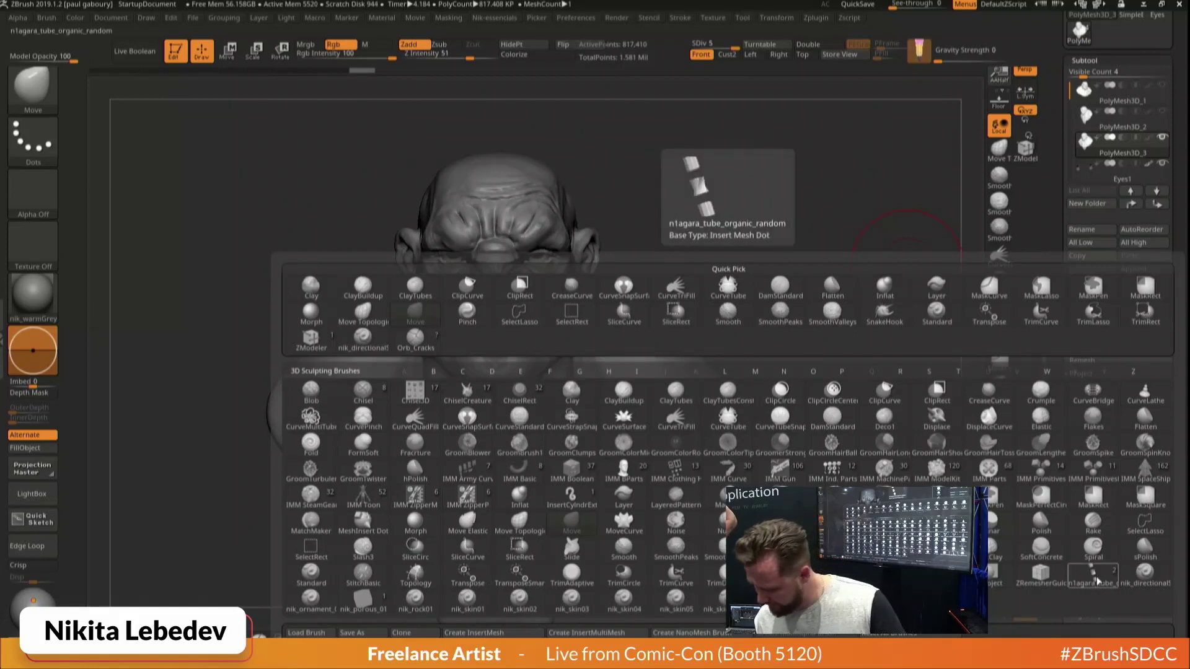
left_click(1094, 576)
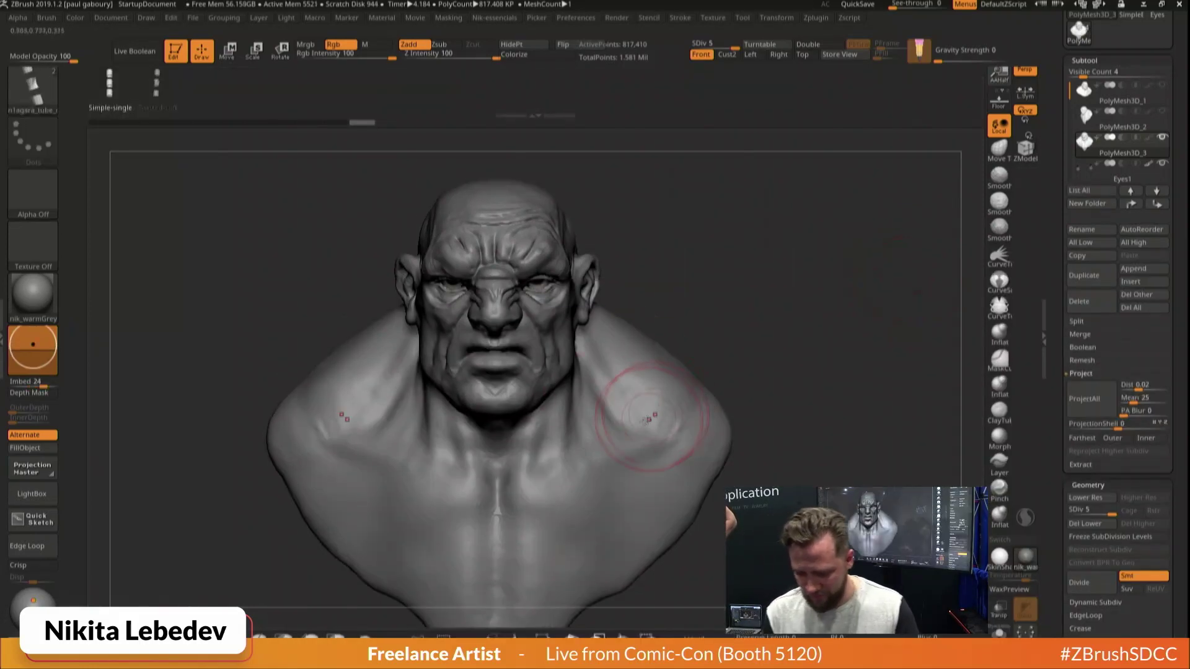
left_click_drag(632, 324, 355, 360)
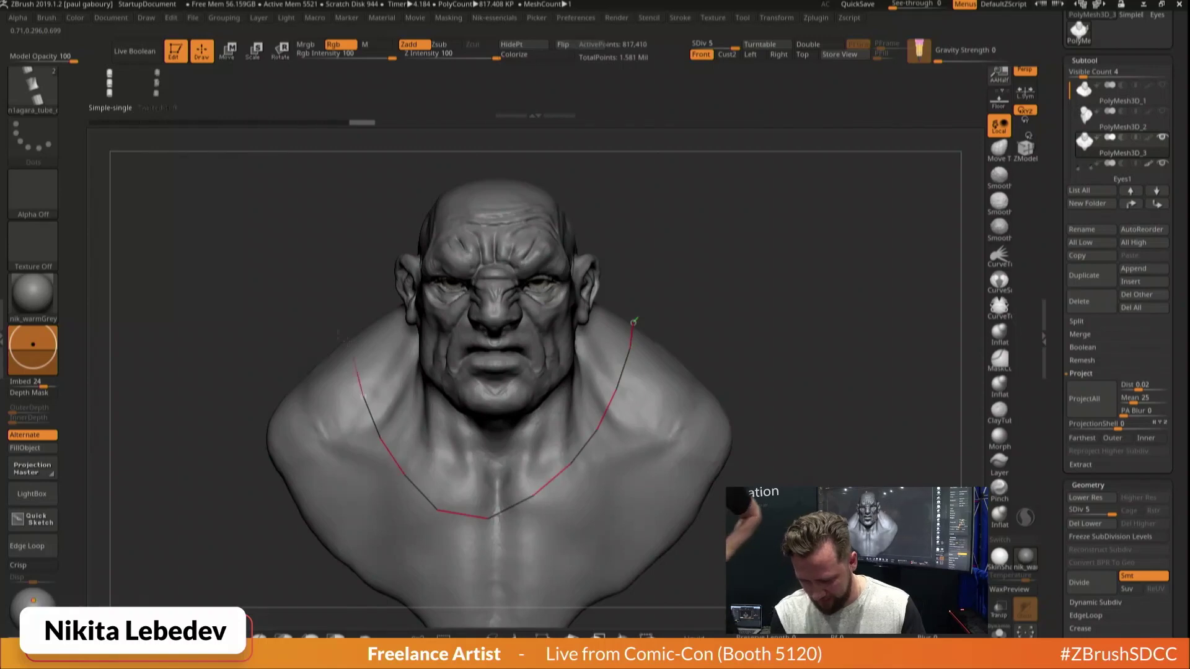
key("ctrl")
key("ctrl+z")
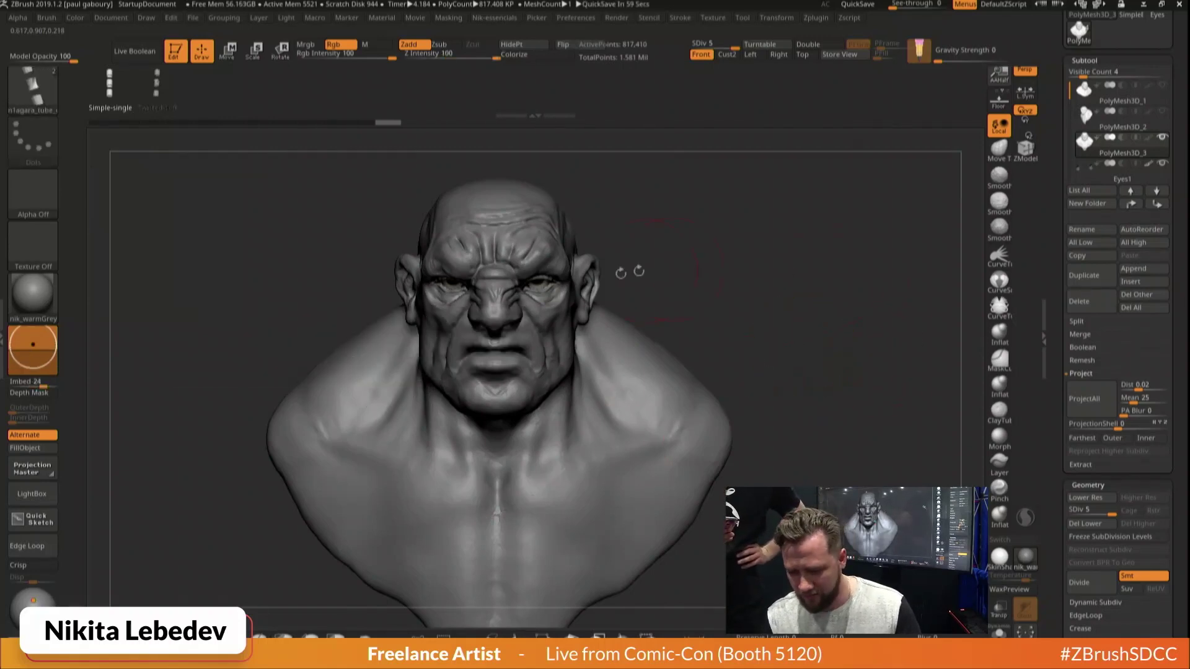
left_click(546, 283, "alt")
Try drawing an open tube necklace across the upper chest and inspect it from an angle
mouse_move(654, 369)
left_mouse_down()
mouse_move(437, 464)
mouse_move(338, 371)
mouse_move(490, 514)
mouse_move(651, 374)
left_mouse_up()
key("ctrl+z")
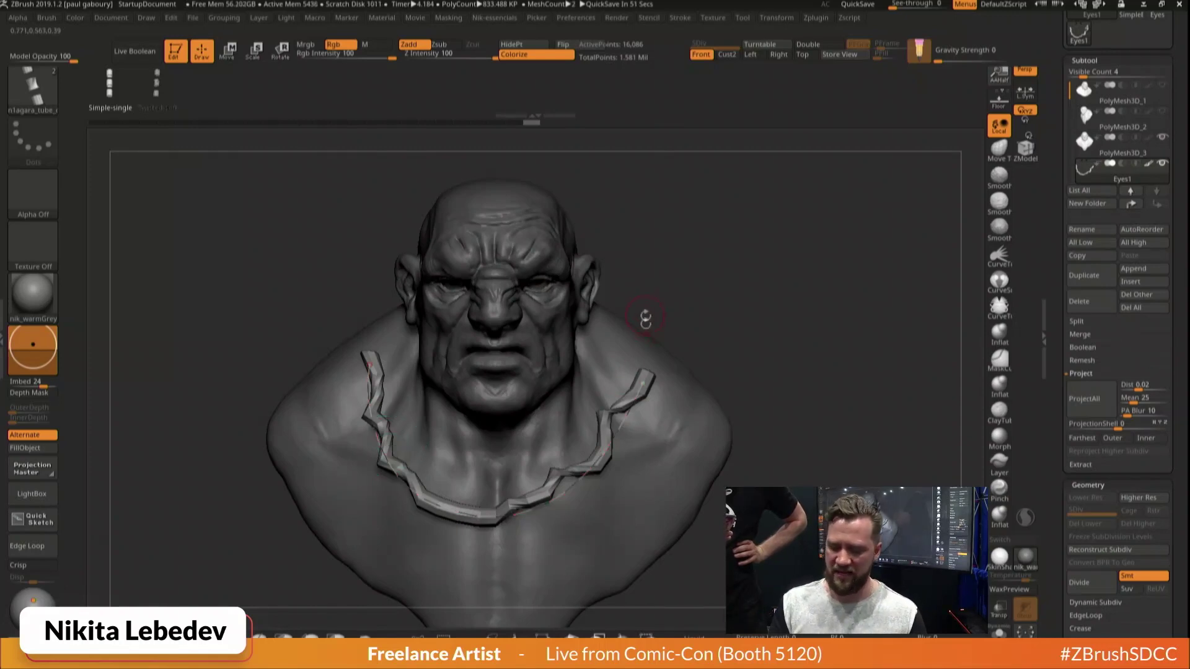
left_click_drag(783, 333, 753, 322)
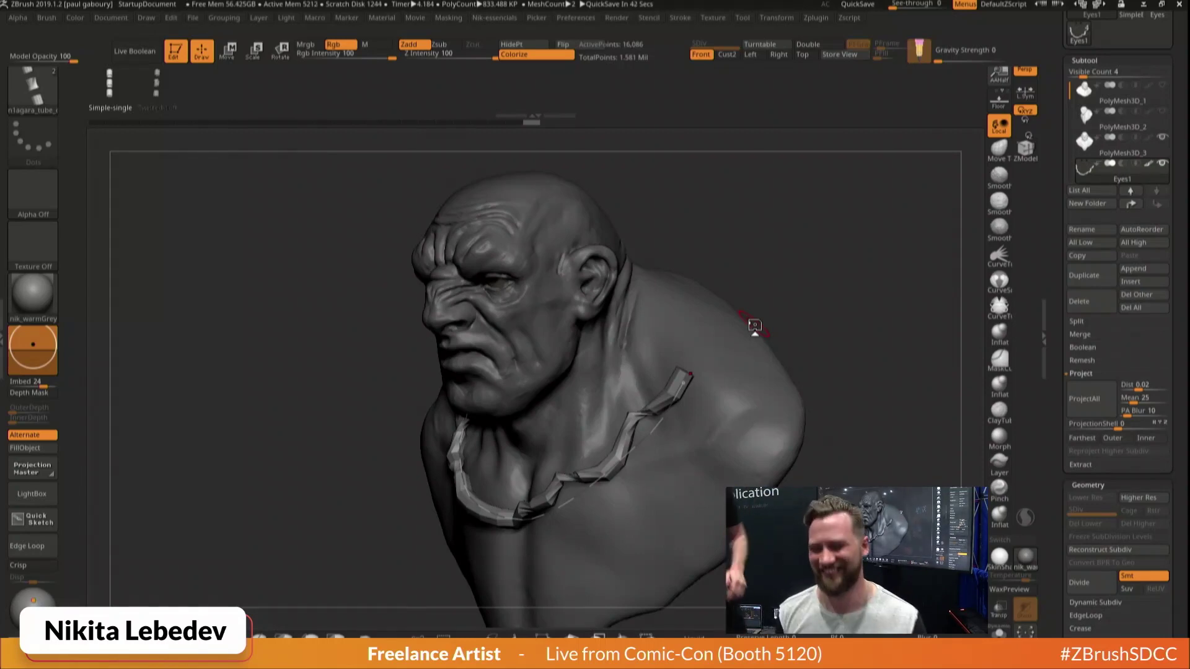
left_click_drag(855, 273, 828, 382)
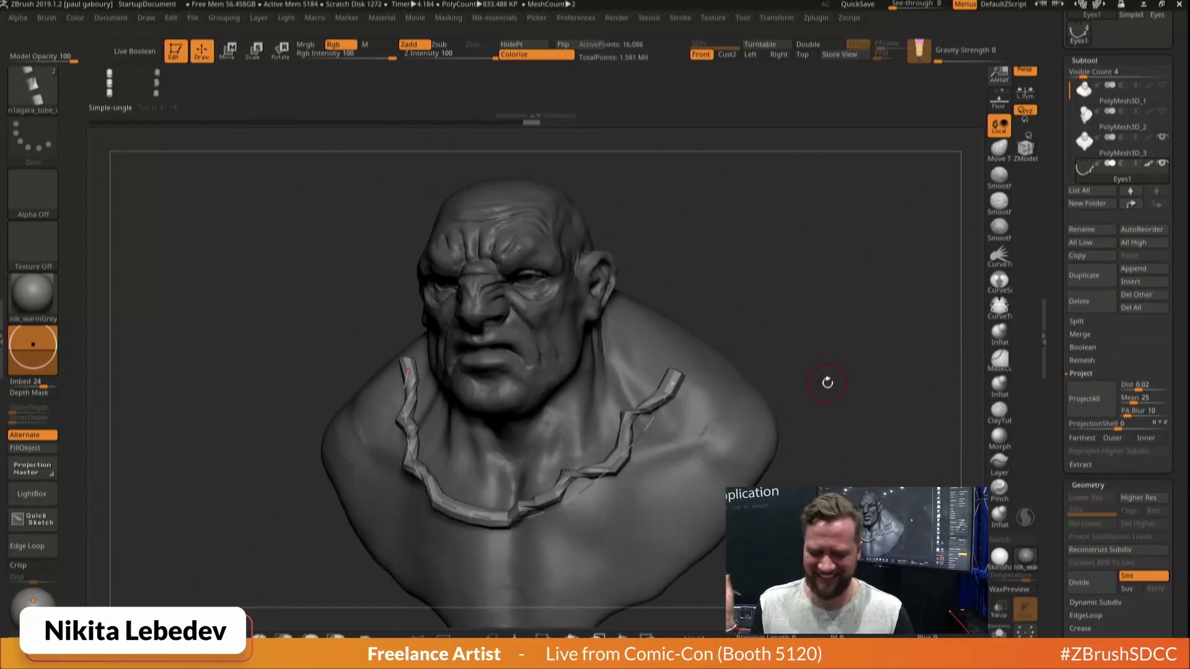
key("ctrl+z")
Draw a tube necklace from the shoulders across the upper chest and extend its curve behind the neck into a closed loop
right_click_drag(554, 391, 561, 409, "shift")
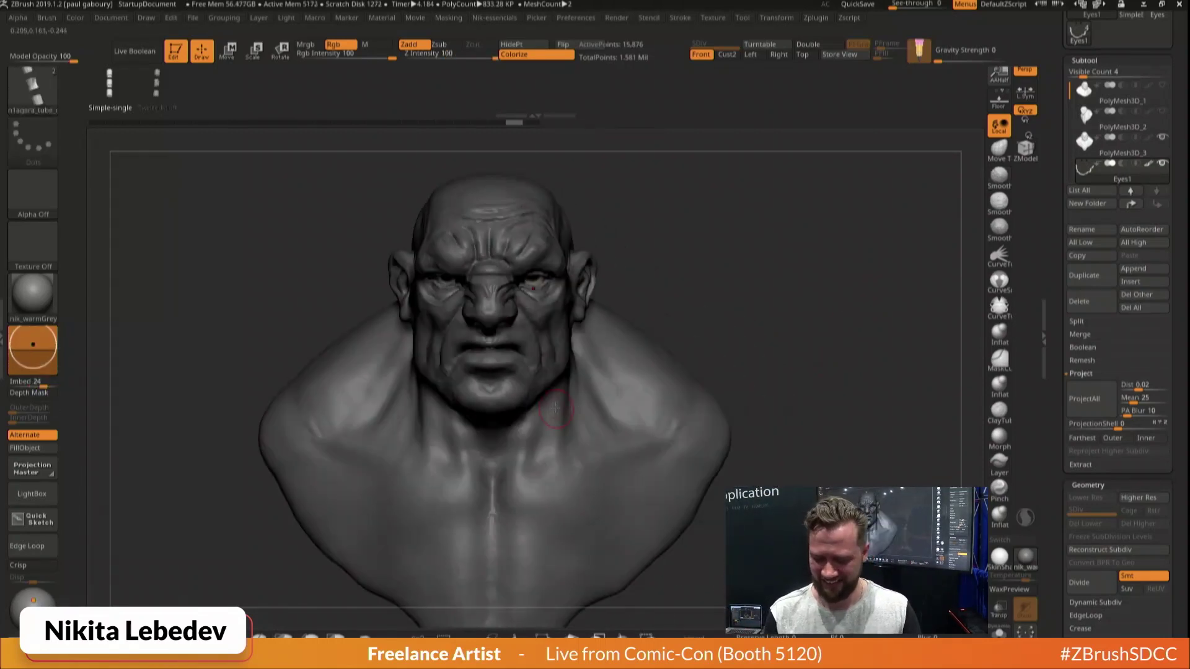
left_click_drag(526, 522, 627, 318)
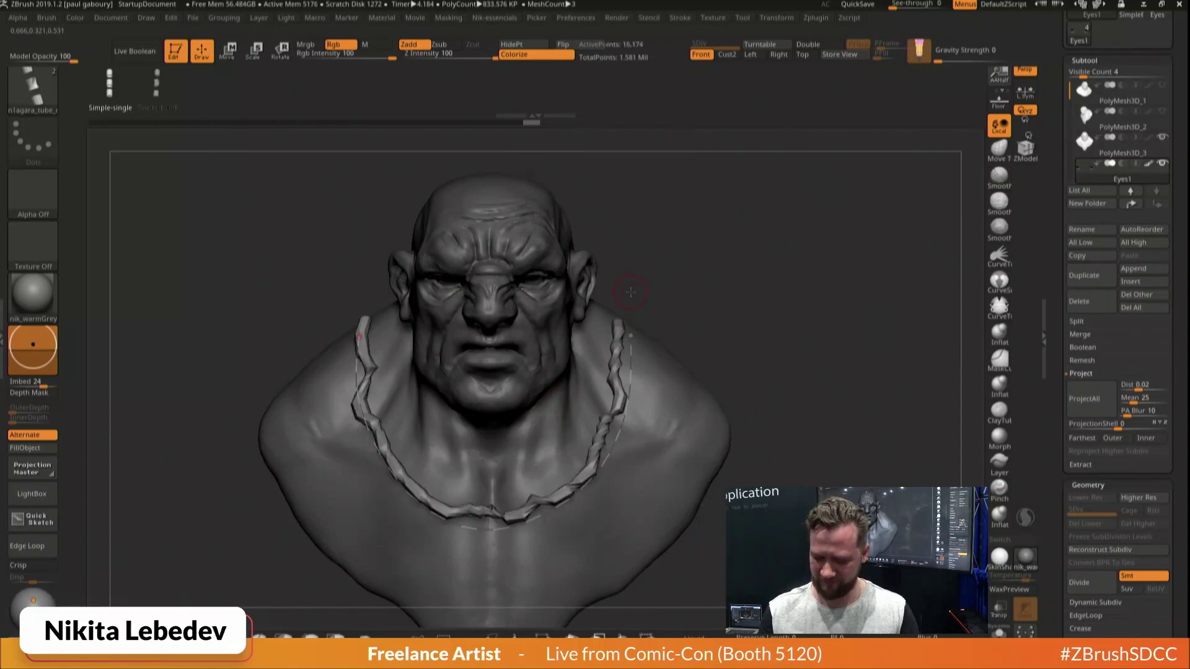
mouse_move(785, 340)
left_mouse_down()
mouse_move(773, 411)
mouse_move(764, 409)
left_mouse_up()
left_click_drag(806, 210, 779, 362)
mouse_move(299, 311)
left_mouse_down()
mouse_move(287, 319)
mouse_move(358, 246)
left_mouse_up()
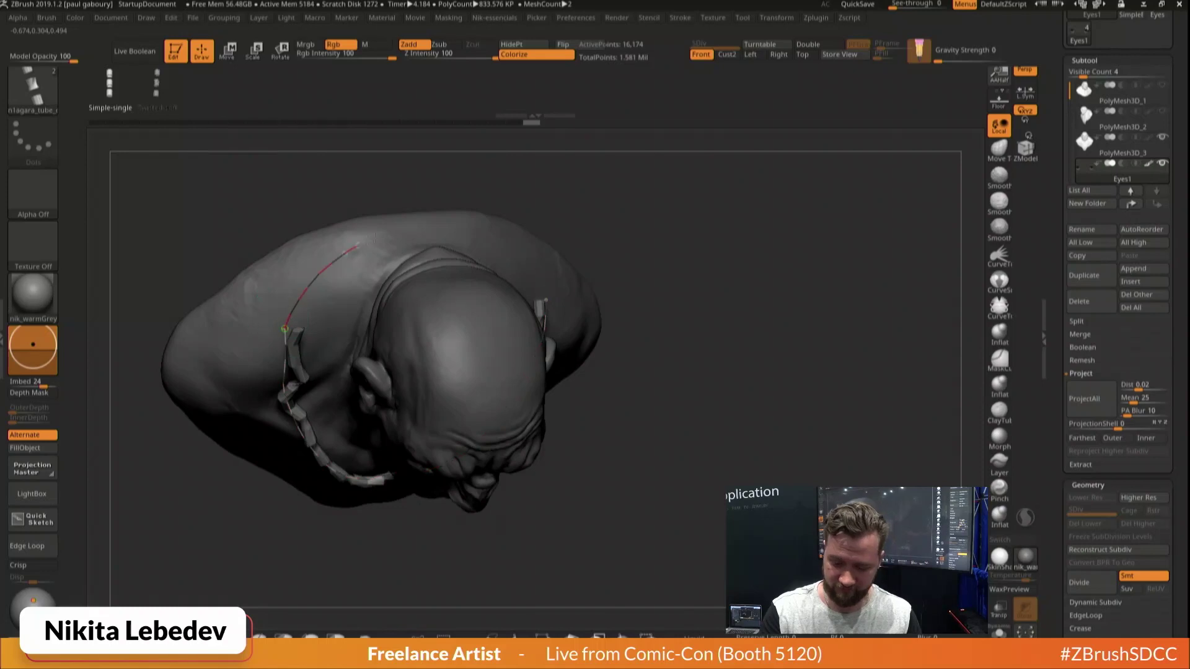
left_click_drag(547, 290, 547, 290)
mouse_move(778, 377)
left_mouse_down()
mouse_move(764, 303)
mouse_move(738, 292)
mouse_move(716, 416)
mouse_move(680, 406)
left_mouse_up()
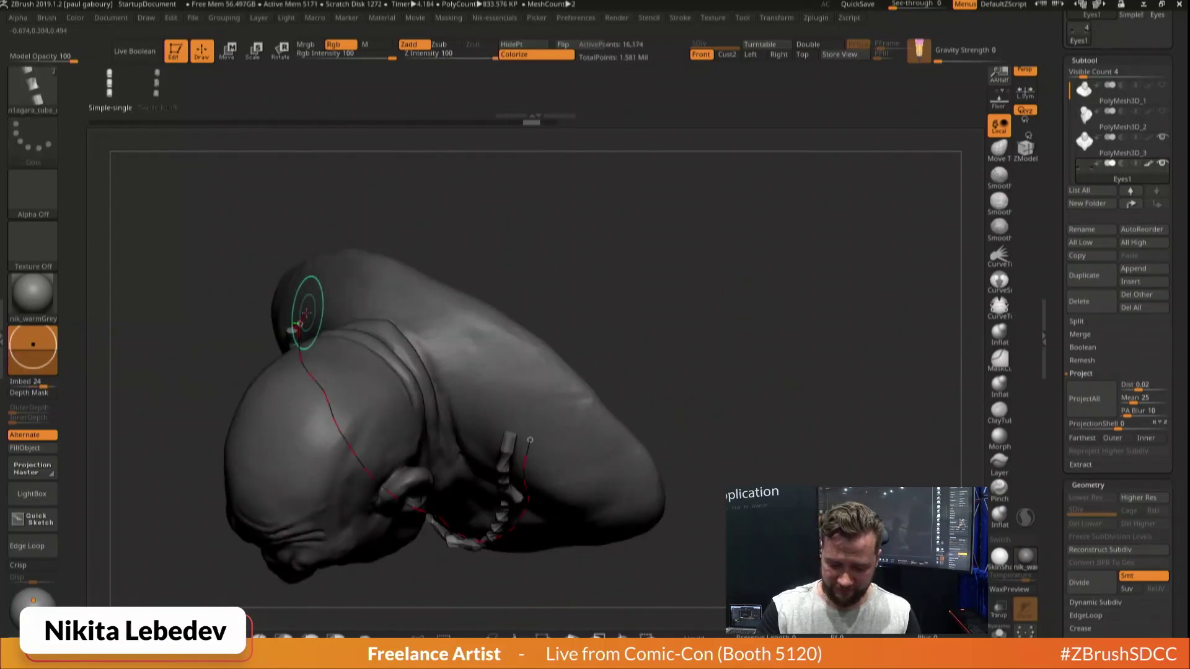
left_click_drag(299, 323, 348, 307)
left_click(530, 439)
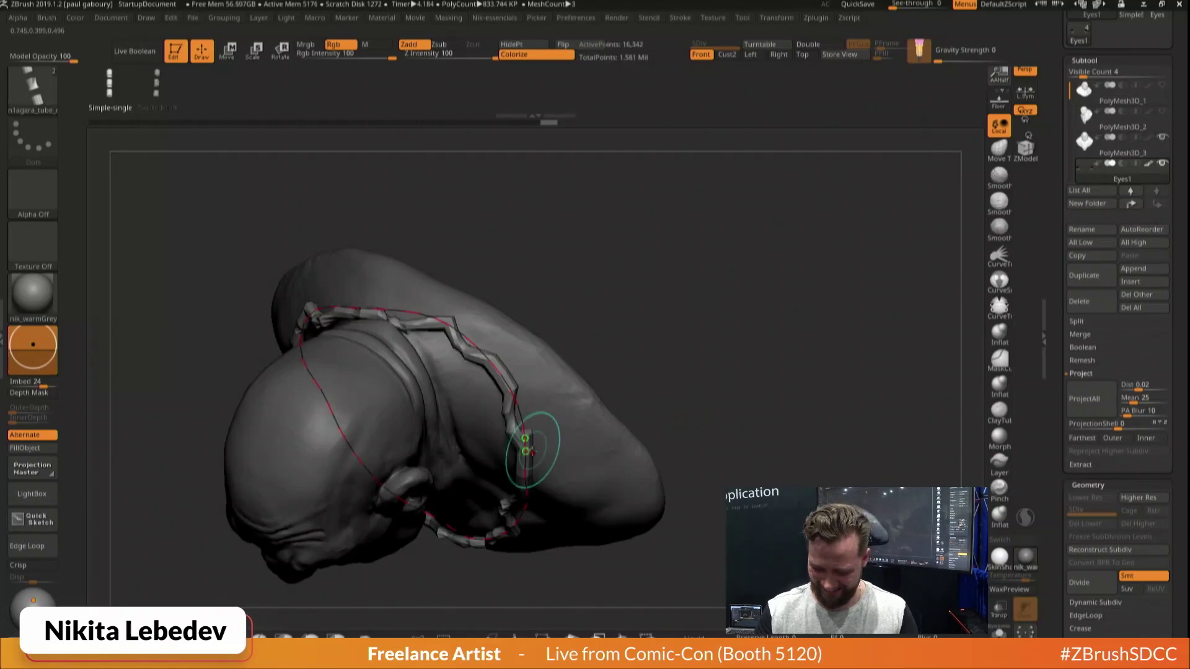
Try different brush sizes on the necklace curve and regenerate the tube moderately thinner
mouse_move(655, 358)
left_mouse_down()
mouse_move(608, 313)
mouse_move(655, 213)
left_mouse_up()
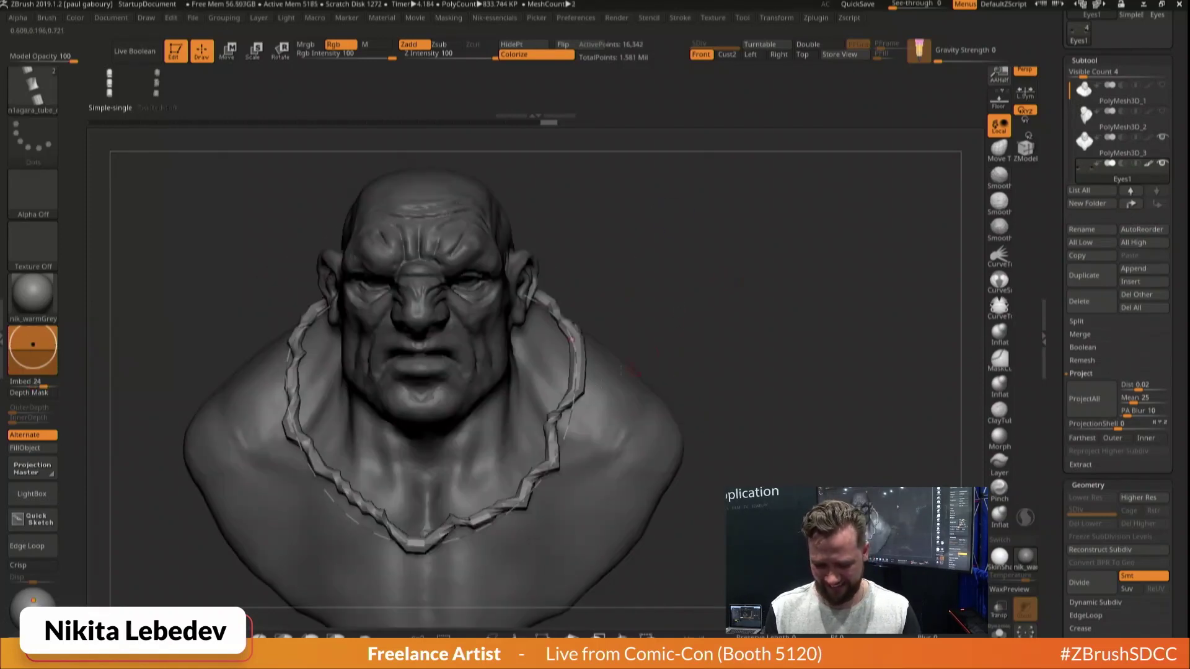
left_click_drag(570, 411, 578, 437)
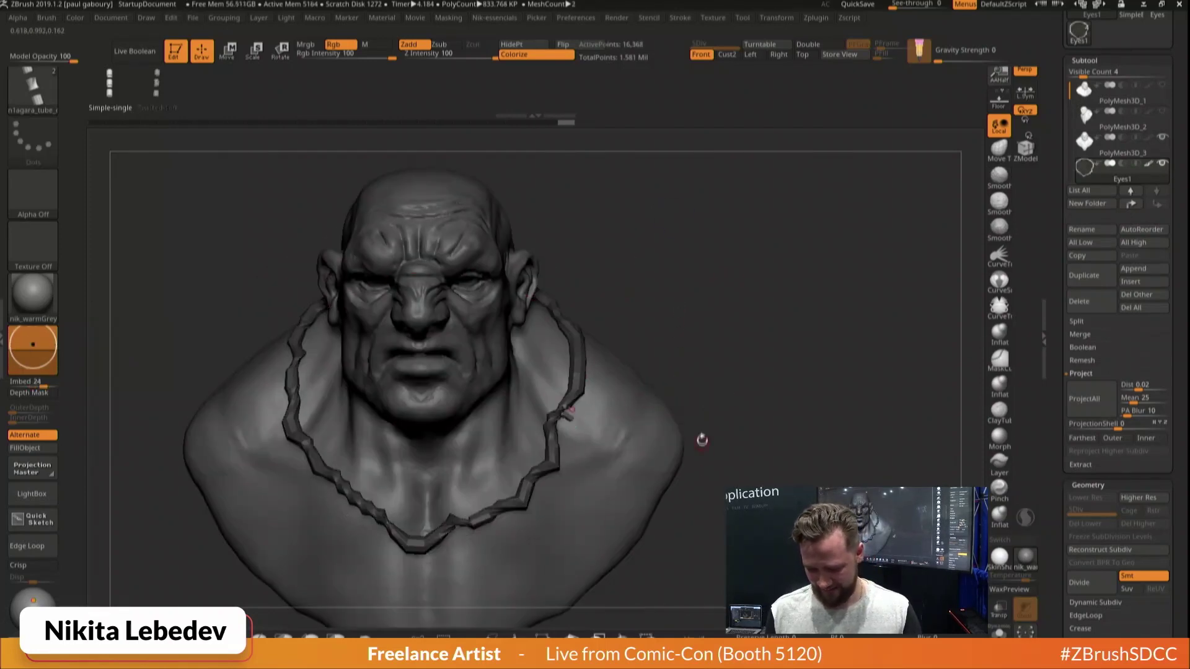
key("ctrl+z")
left_click(563, 446)
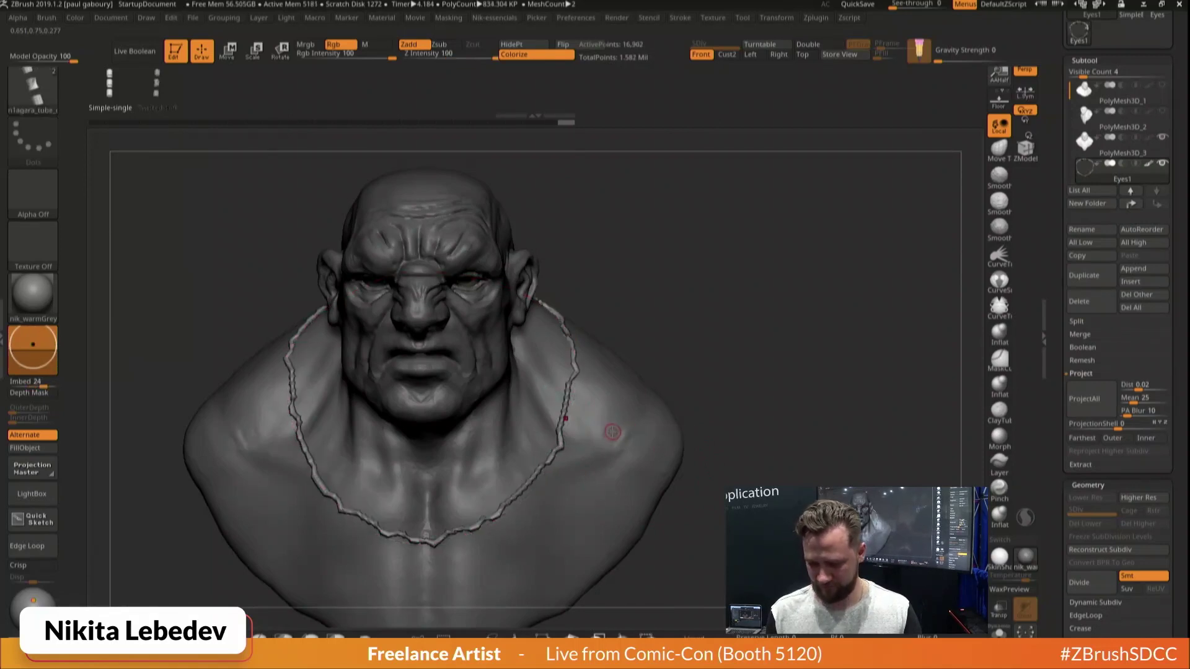
key("ctrl+z")
left_click(567, 410)
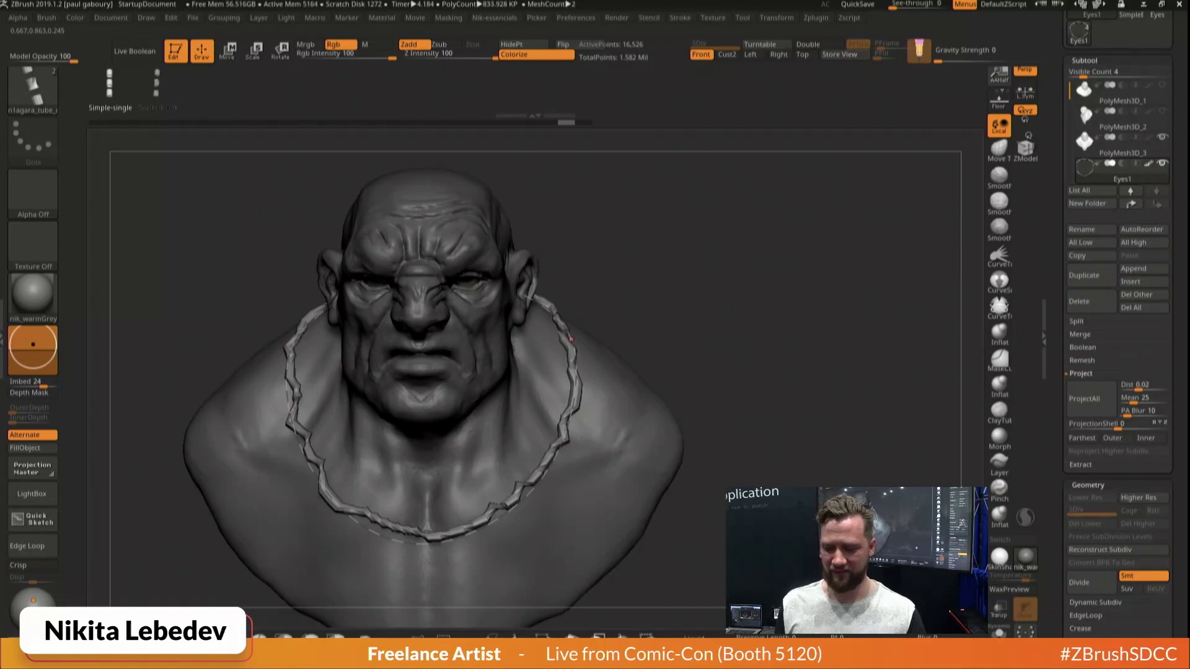
Reshape the necklace curve along both sides of the neck and over the shoulders so it hangs closer to the body
left_click_drag(289, 394, 297, 393)
left_click_drag(305, 329, 299, 333)
right_click_drag(291, 334, 390, 329)
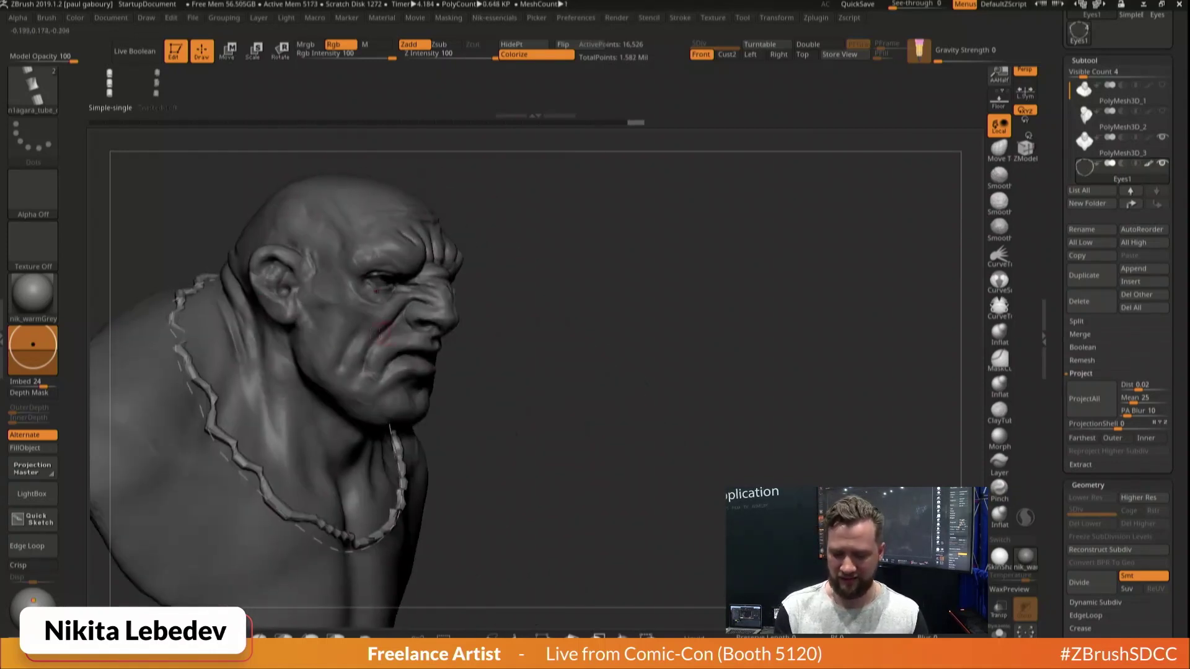
left_click_drag(176, 333, 190, 330)
left_click_drag(265, 316, 273, 319)
left_click_drag(300, 515, 347, 356)
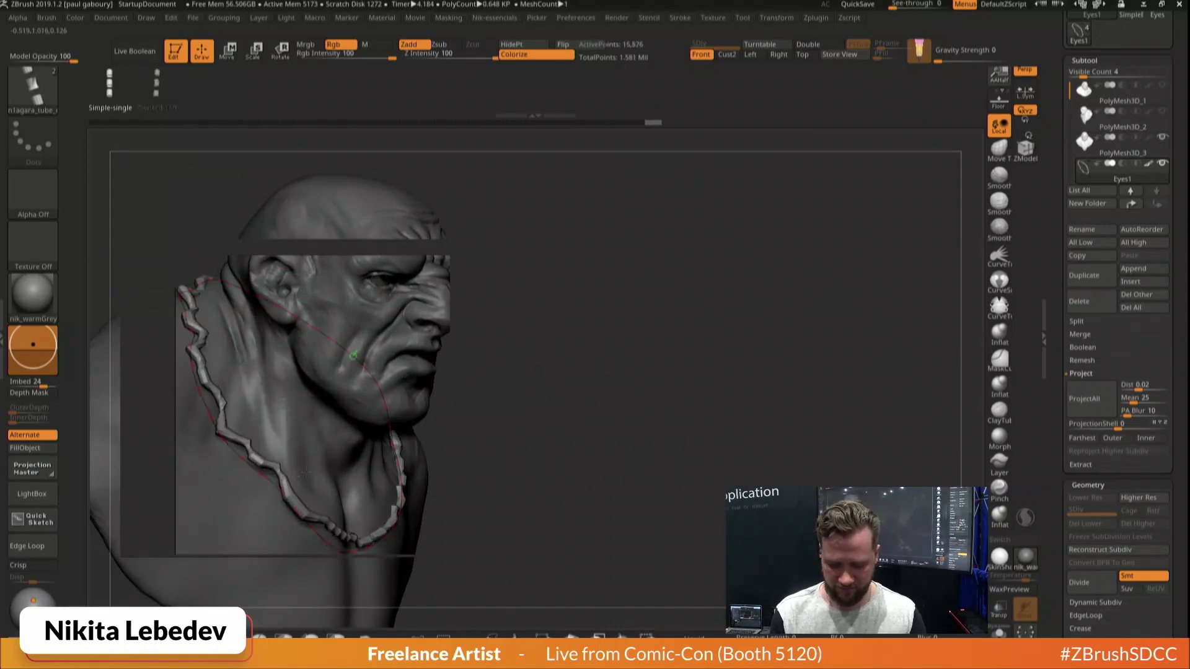
right_click_drag(347, 357, 279, 350)
right_click_drag(491, 451, 434, 448)
left_click_drag(505, 361, 508, 357)
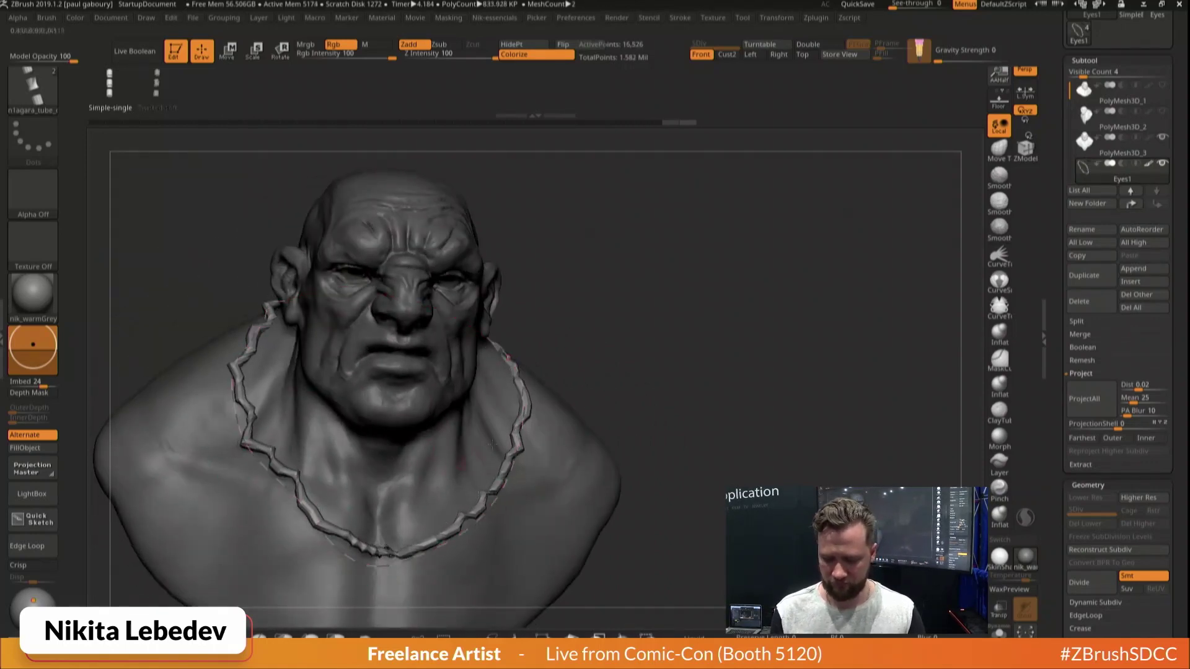
Pull the necklace curve in at the shoulder and lower its front into a point at the centre of the chest
left_click_drag(630, 371, 559, 356)
right_click_drag(559, 357, 752, 411)
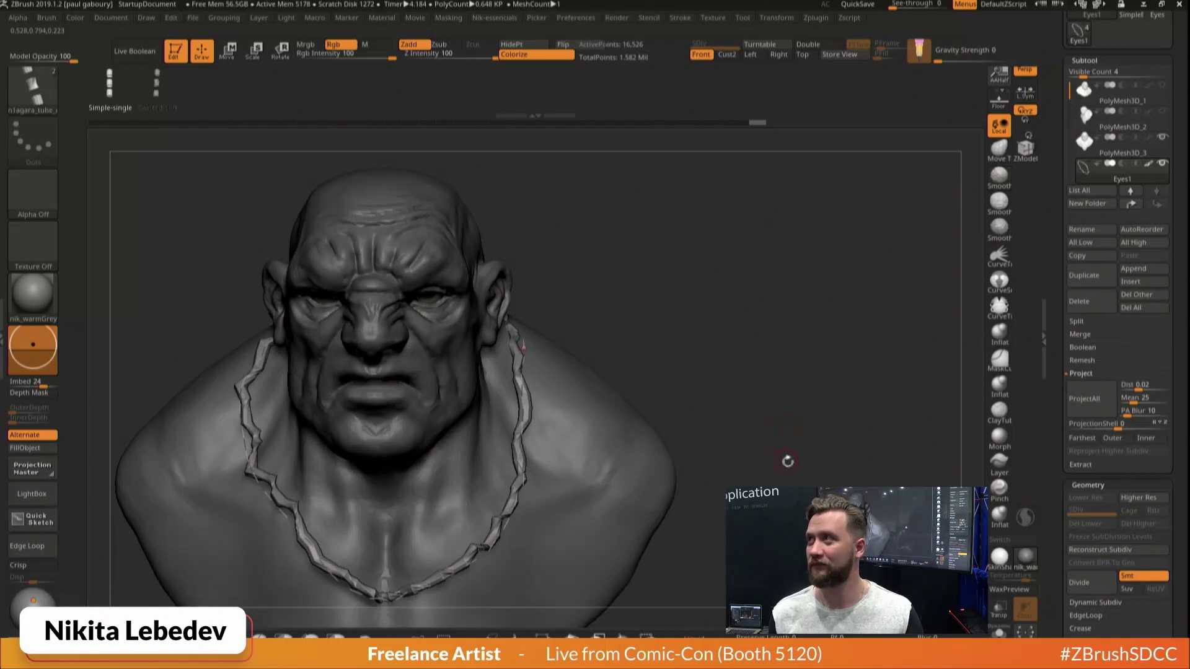
right_click_drag(787, 460, 645, 480, "alt")
left_click_drag(391, 492, 400, 517)
right_click_drag(791, 481, 779, 470, "ctrl")
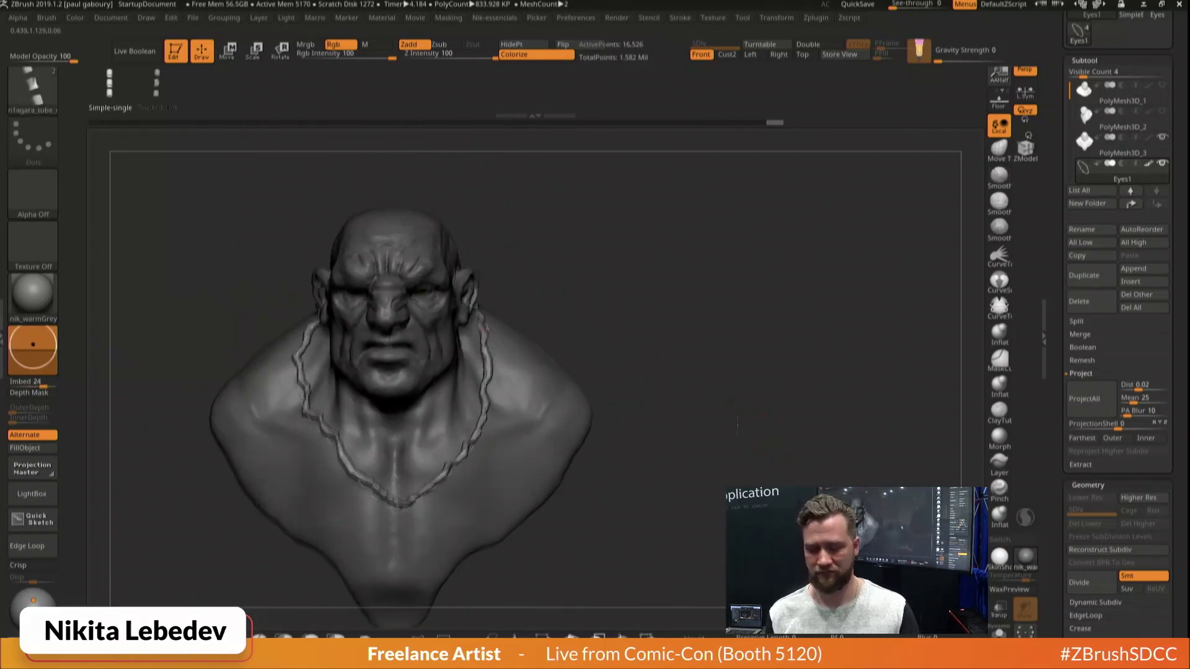
Split the unmasked necklace off from the Eyes1 subtool into its own subtool
right_click_drag(732, 397, 721, 469, "alt")
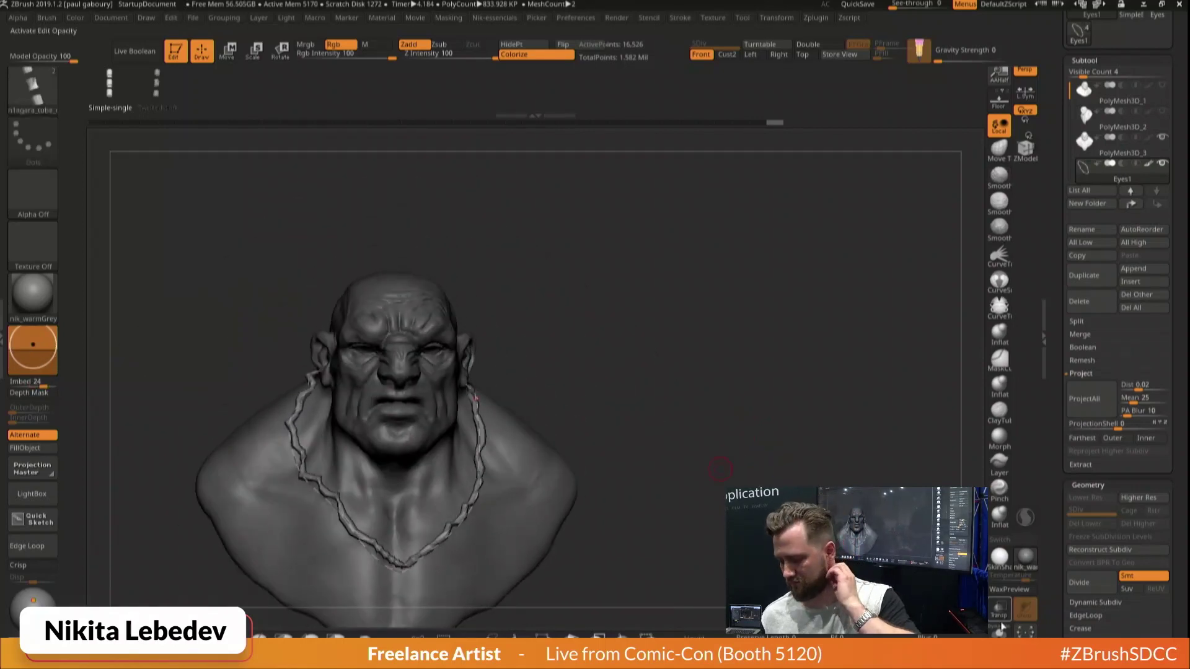
left_click_drag(1073, 90, 1074, 102)
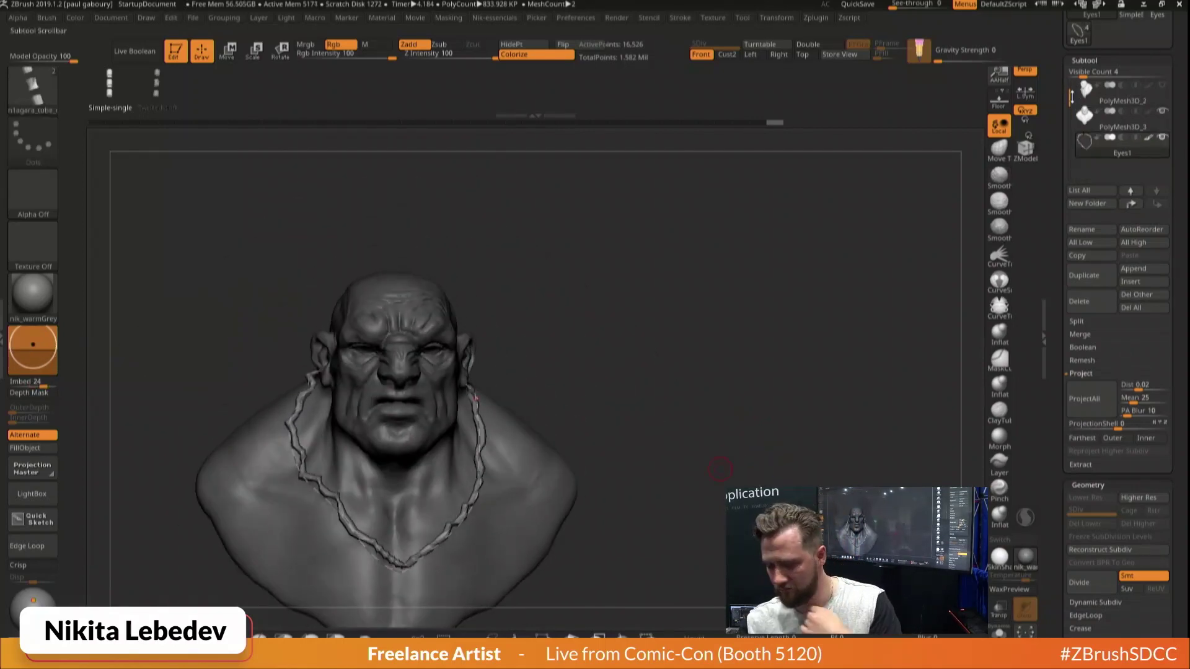
right_click_drag(762, 441, 681, 505)
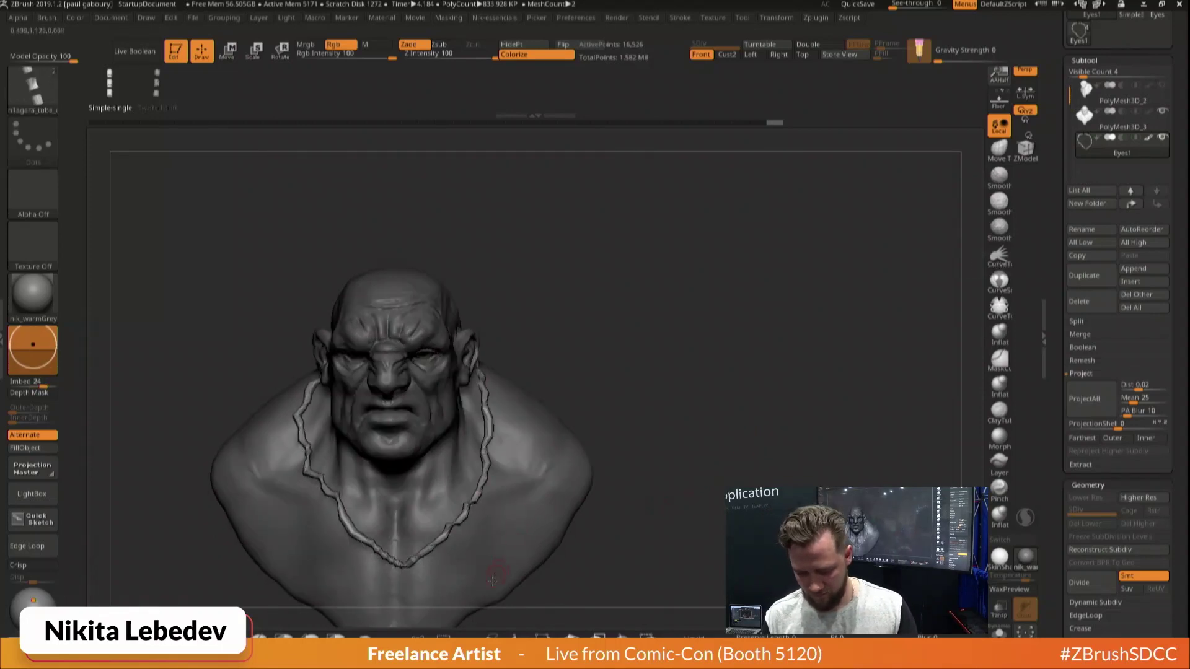
key("space")
key("space")
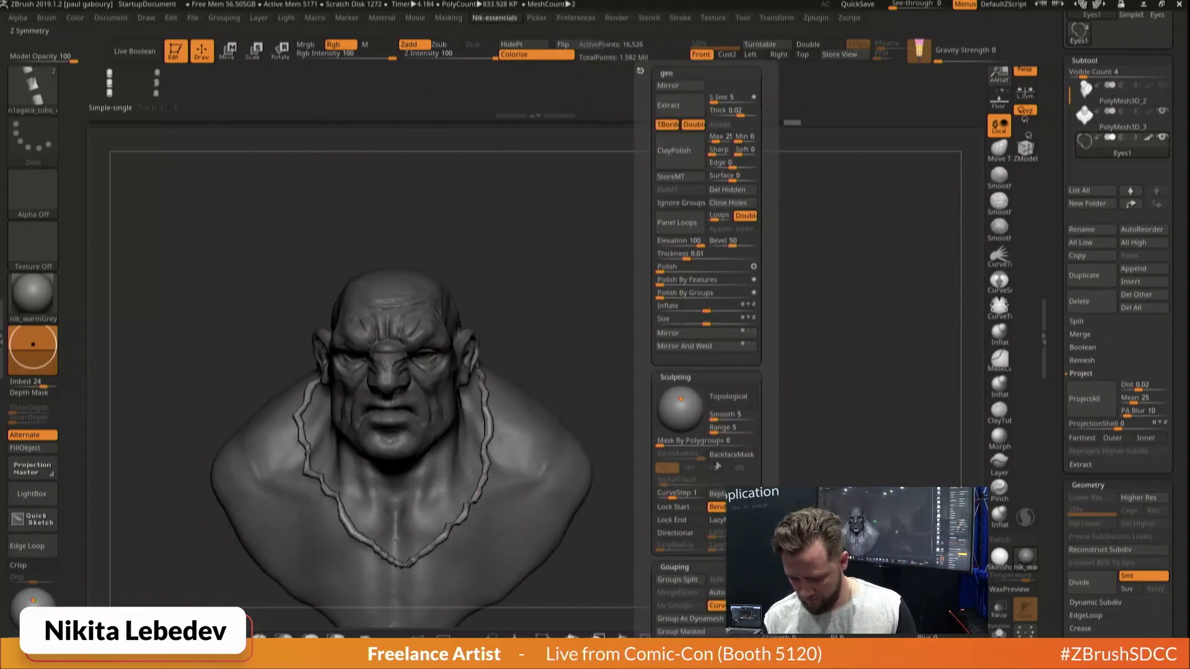
left_click_drag(1055, 622, 1056, 620)
key("shift")
left_click(1076, 320)
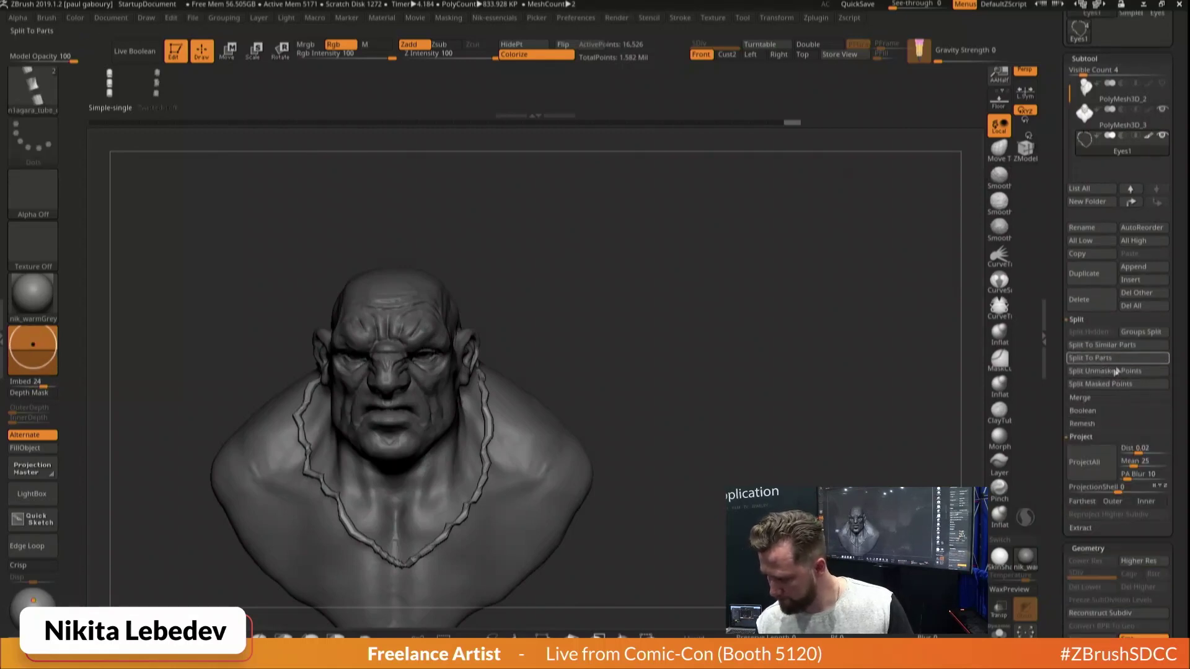
left_click(1069, 374)
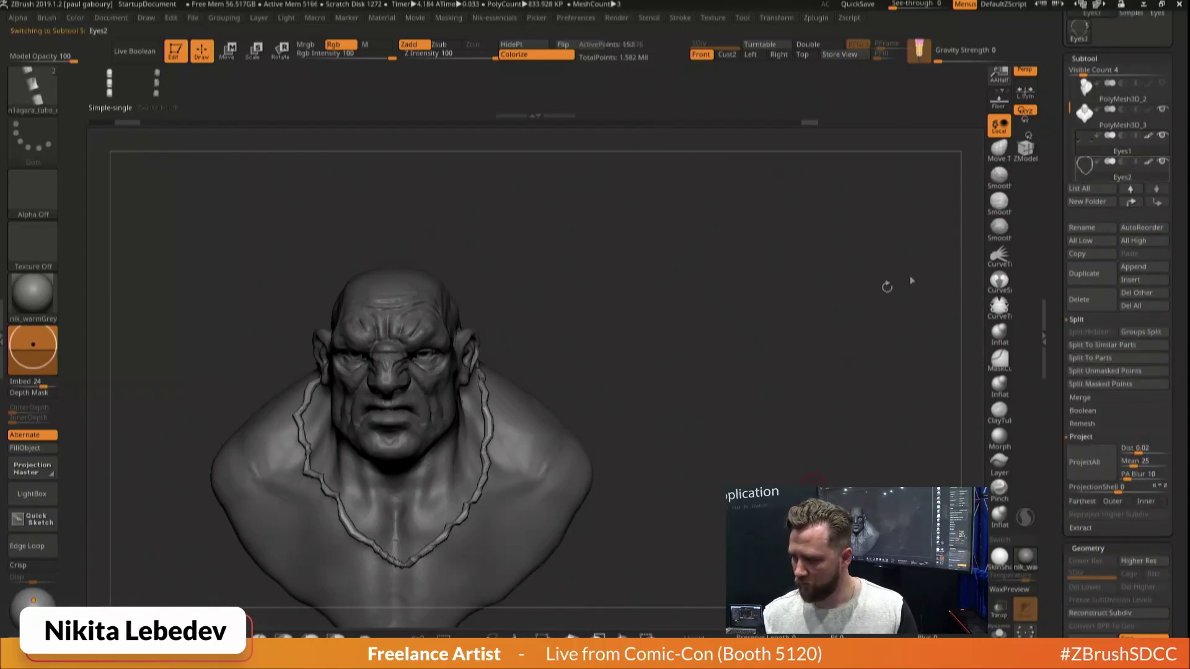
Try smoothing the separated necklace by activating Dynamic Subdiv on it
key("shift")
left_click_drag(765, 425, 716, 427)
key("d")
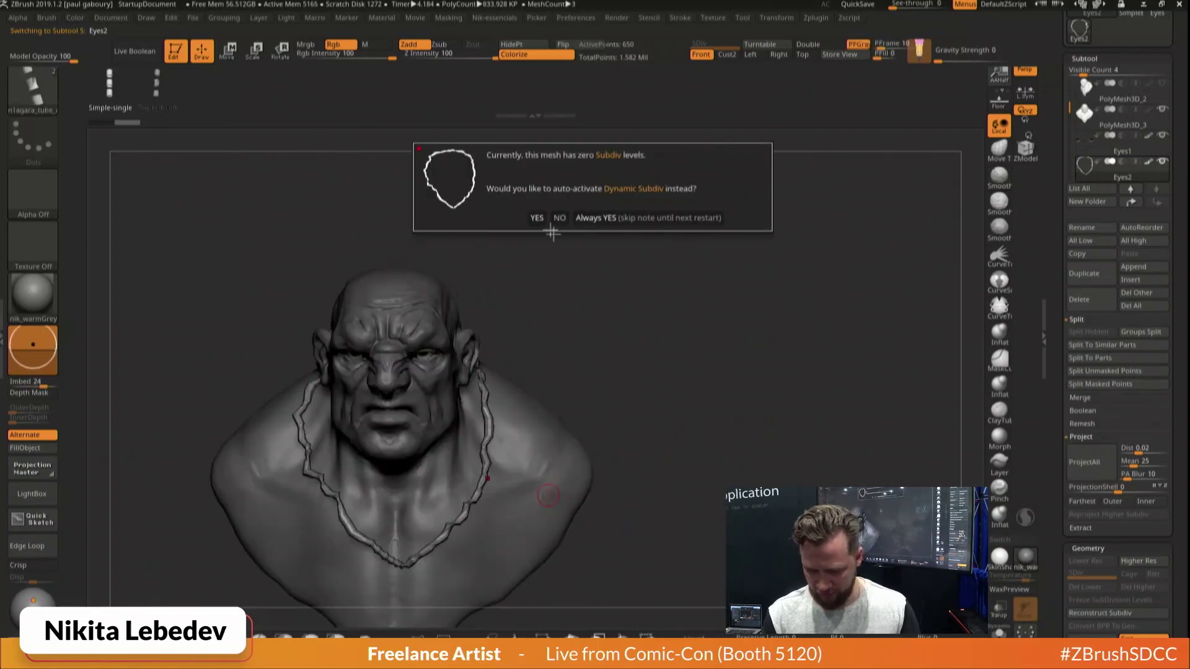
left_click(536, 217)
mouse_move(737, 455)
left_mouse_down("shift")
mouse_move(724, 447)
mouse_move(703, 461)
left_mouse_up("shift")
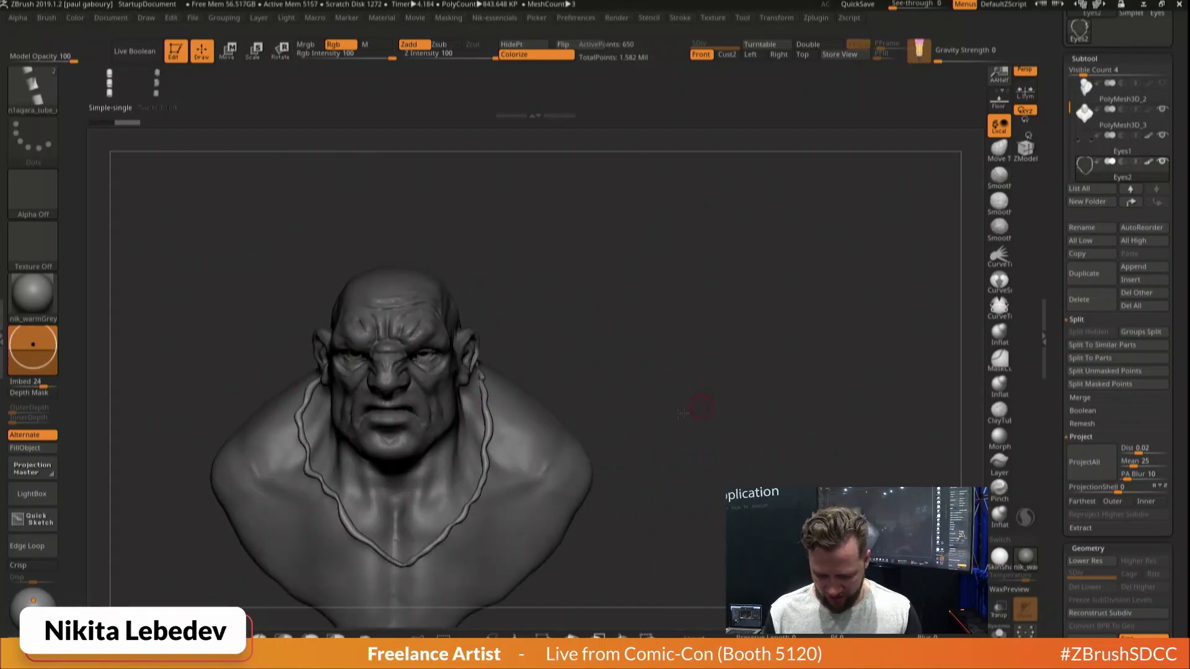
Draw a second, shorter tube strand from shoulder to shoulder above the first necklace, redoing the first attempt
mouse_move(681, 413)
left_mouse_down()
mouse_move(658, 412)
mouse_move(698, 410)
left_mouse_up()
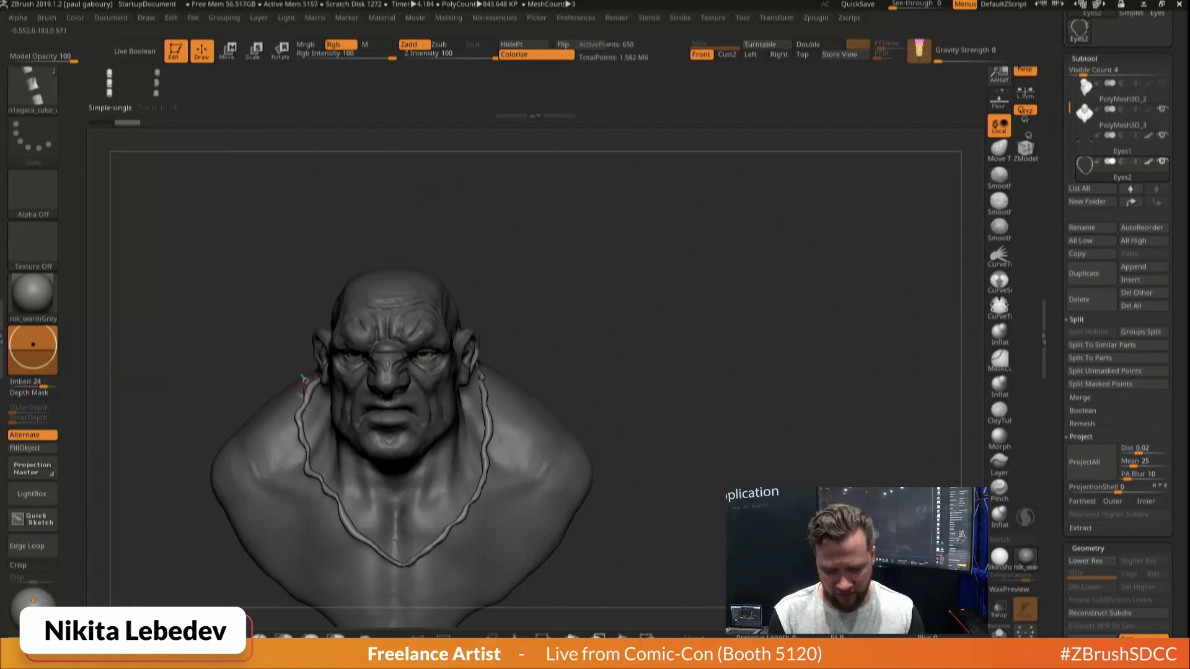
left_click_drag(471, 486, 496, 409)
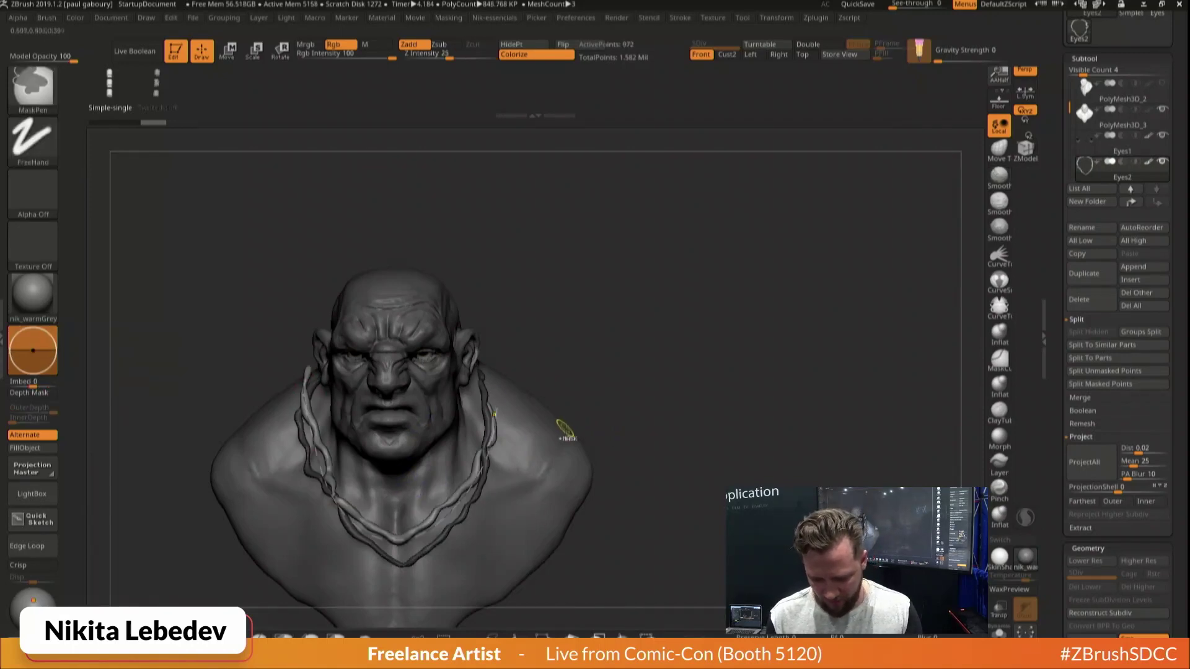
key("ctrl+z")
left_click_drag(449, 520, 486, 382)
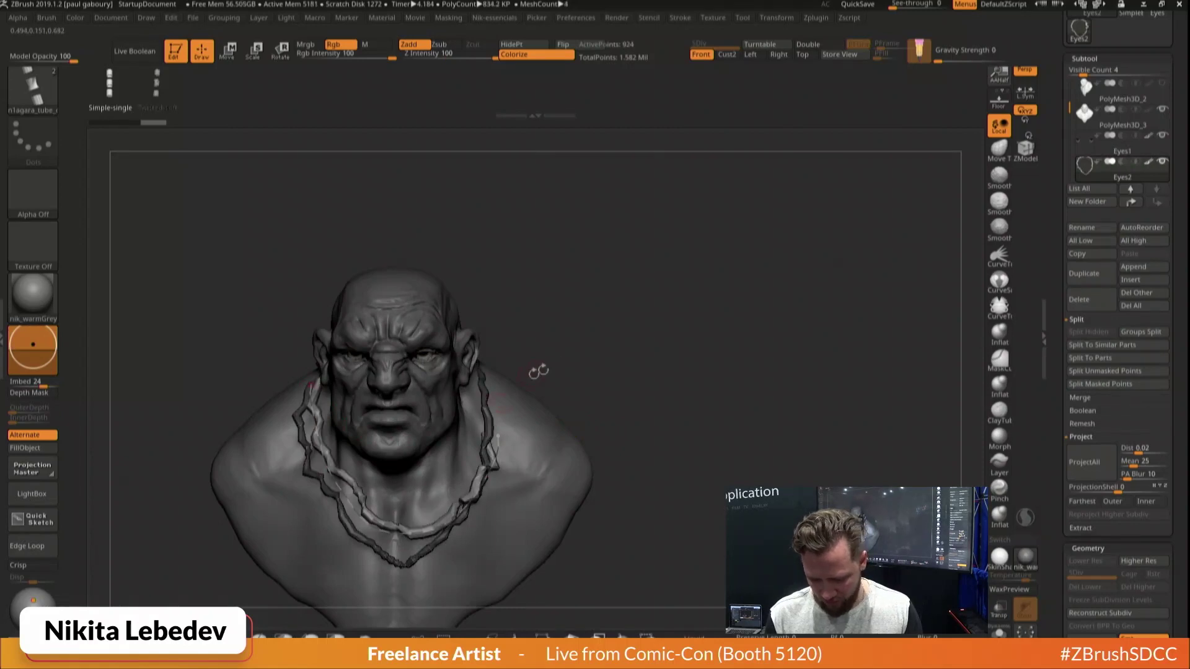
mouse_move(610, 362)
left_mouse_down()
mouse_move(571, 433)
mouse_move(622, 449)
mouse_move(612, 443)
left_mouse_up()
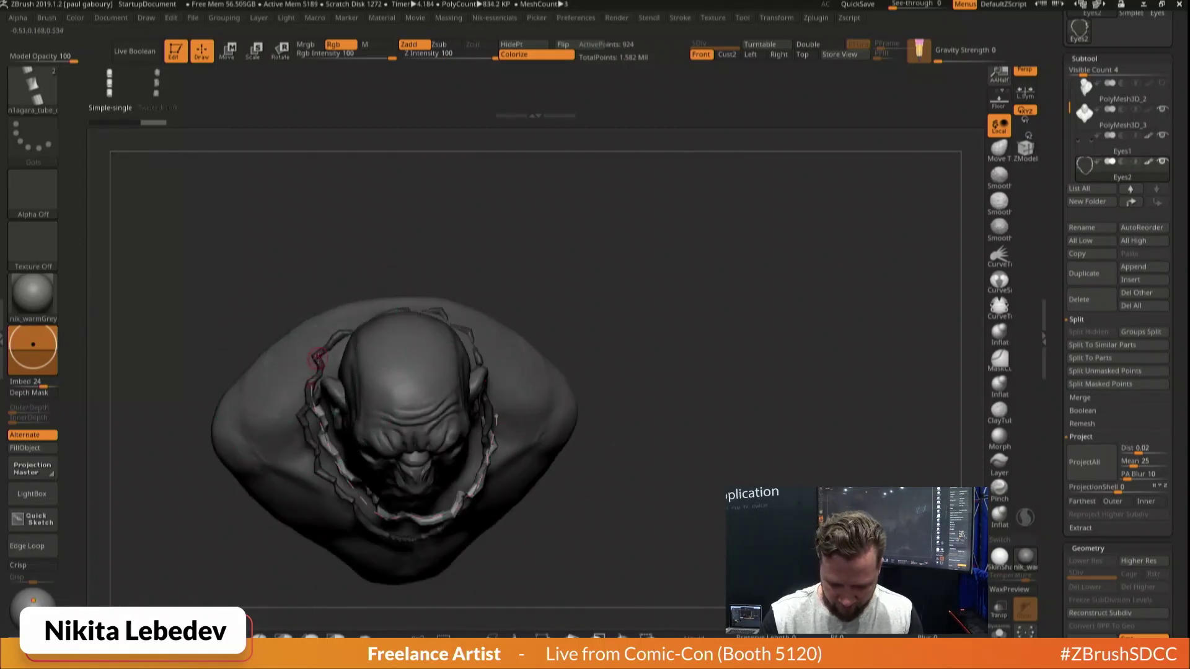
Extend the second strand's curve over the shoulder and around the back of the neck
key("s")
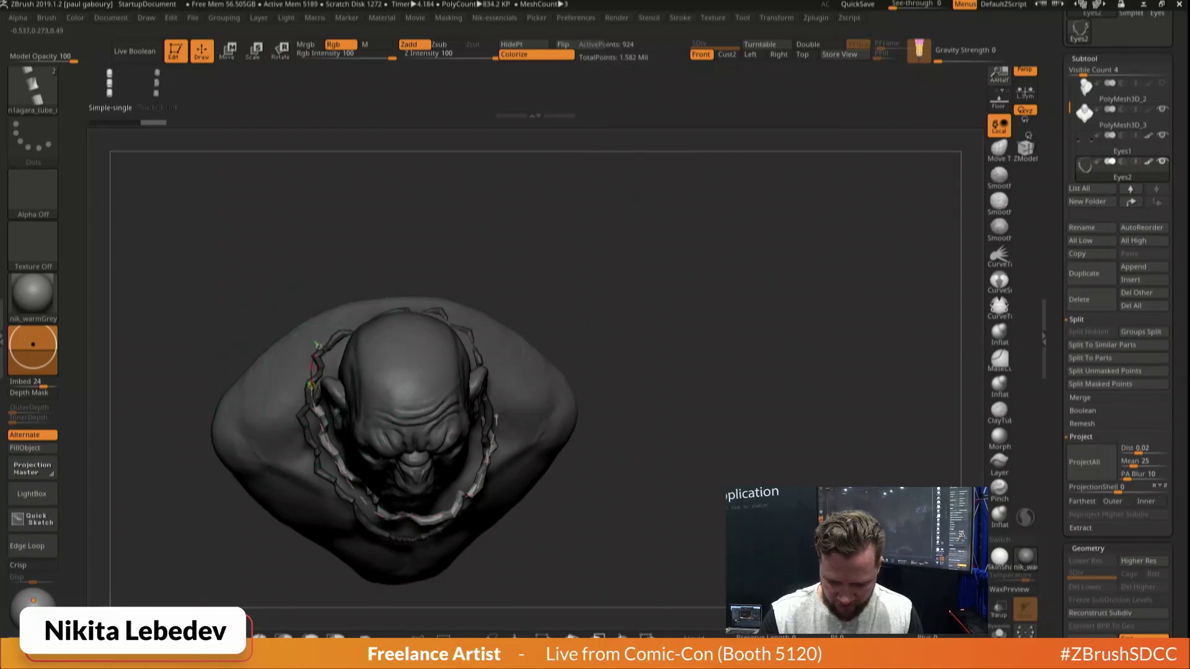
left_click_drag(434, 317, 576, 335)
key("ctrl+z")
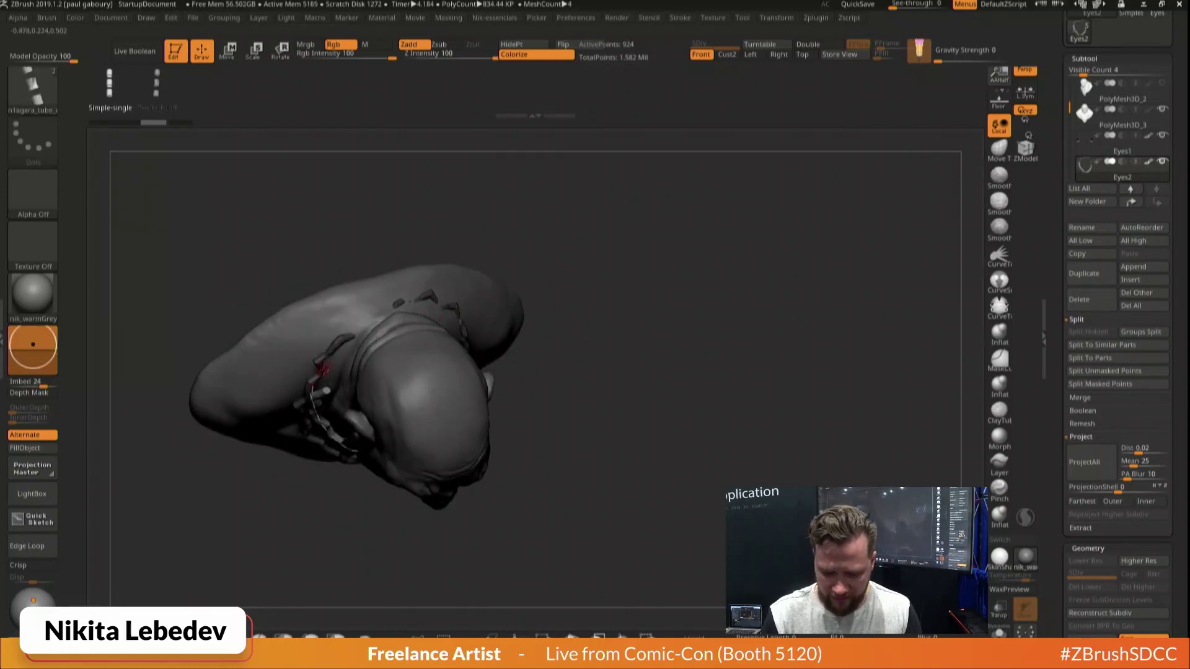
left_click_drag(321, 379, 434, 295)
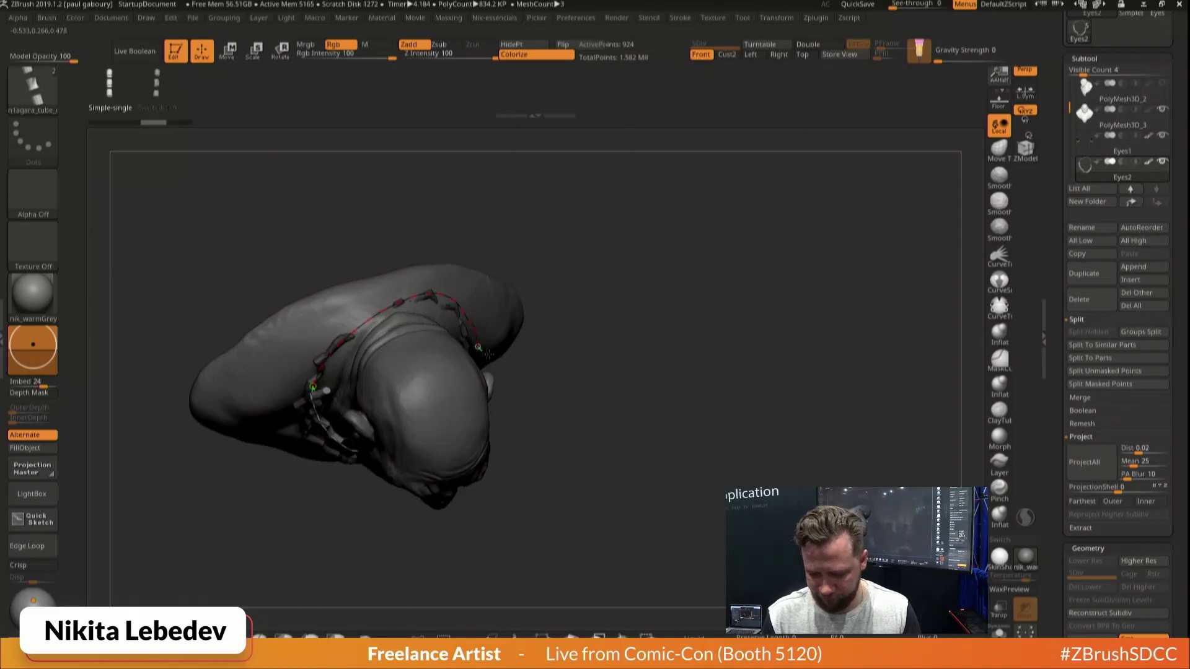
left_click_drag(488, 354, 490, 362)
left_click_drag(582, 347, 562, 322)
left_click_drag(489, 370, 486, 356)
left_click_drag(611, 284, 605, 372)
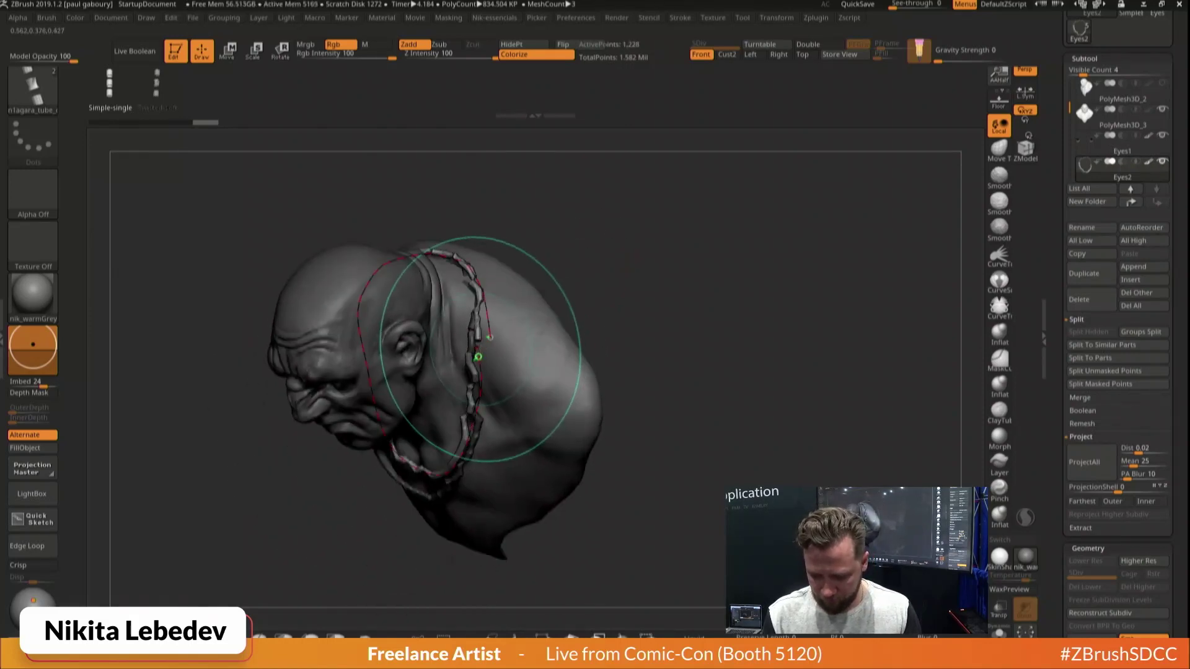
Adjust the end of the second strand's curve at the shoulder, then try nudging its front section and undo that change
left_click_drag(479, 356, 501, 327)
left_click_drag(707, 297, 746, 233, "shift")
left_click_drag(600, 303, 593, 254)
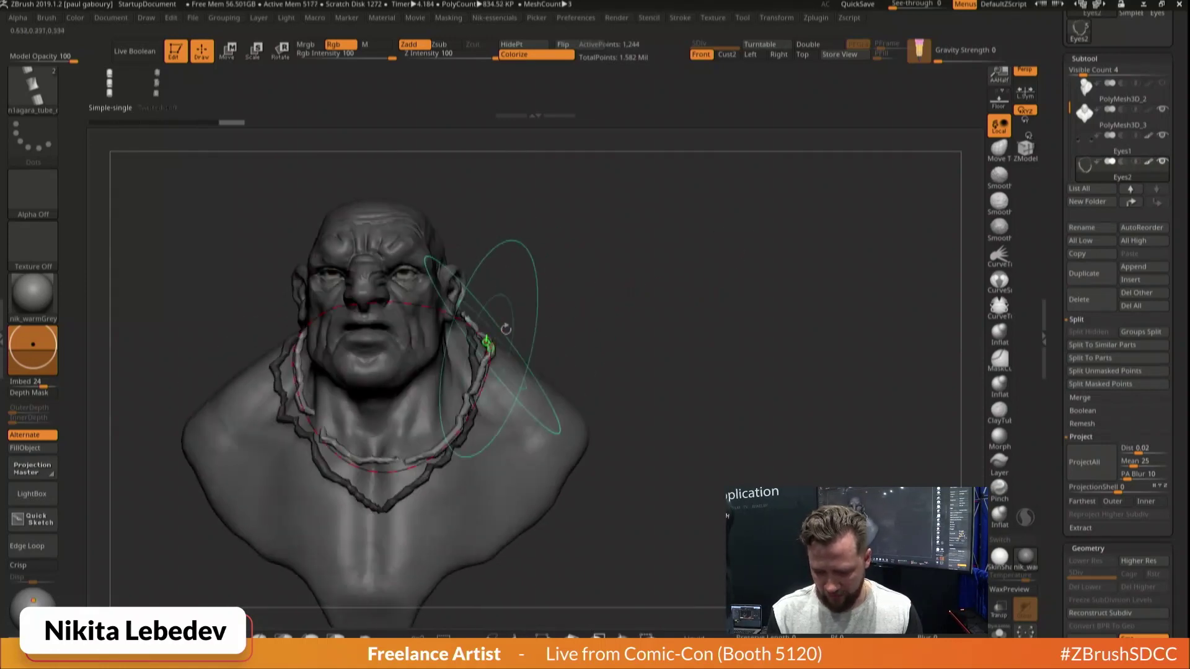
left_click_drag(487, 345, 480, 345)
mouse_move(672, 358)
left_mouse_down()
mouse_move(674, 345)
mouse_move(673, 357)
left_mouse_up()
left_click_drag(335, 460, 363, 462)
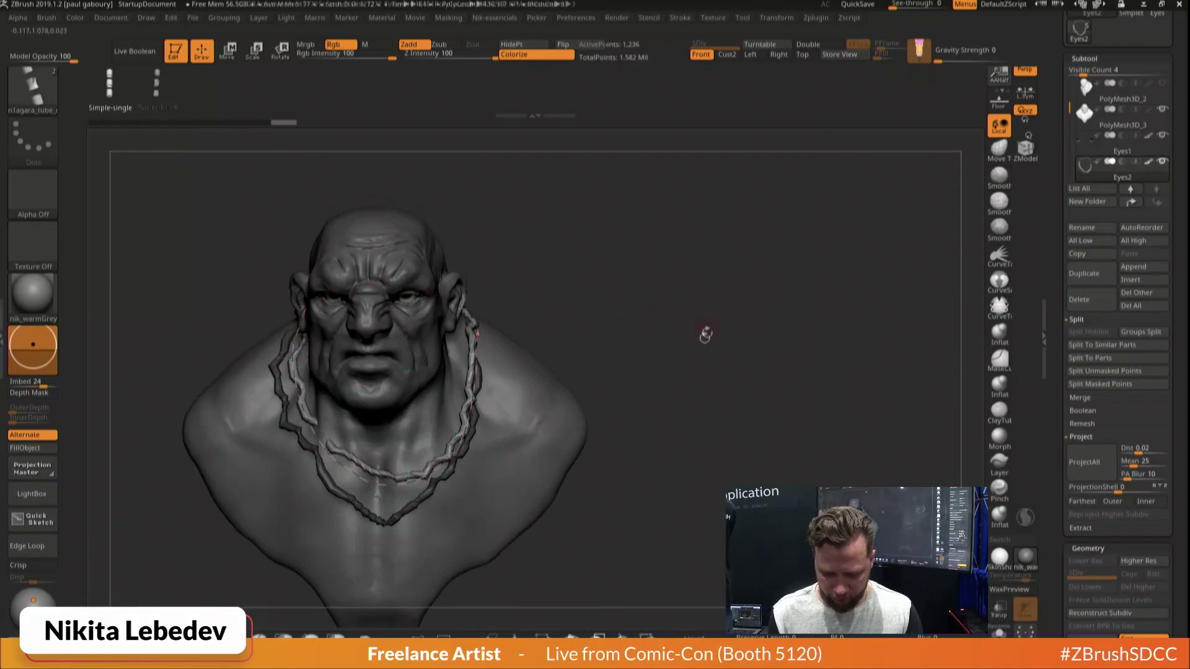
key("ctrl+z")
left_click_drag(667, 377, 647, 391)
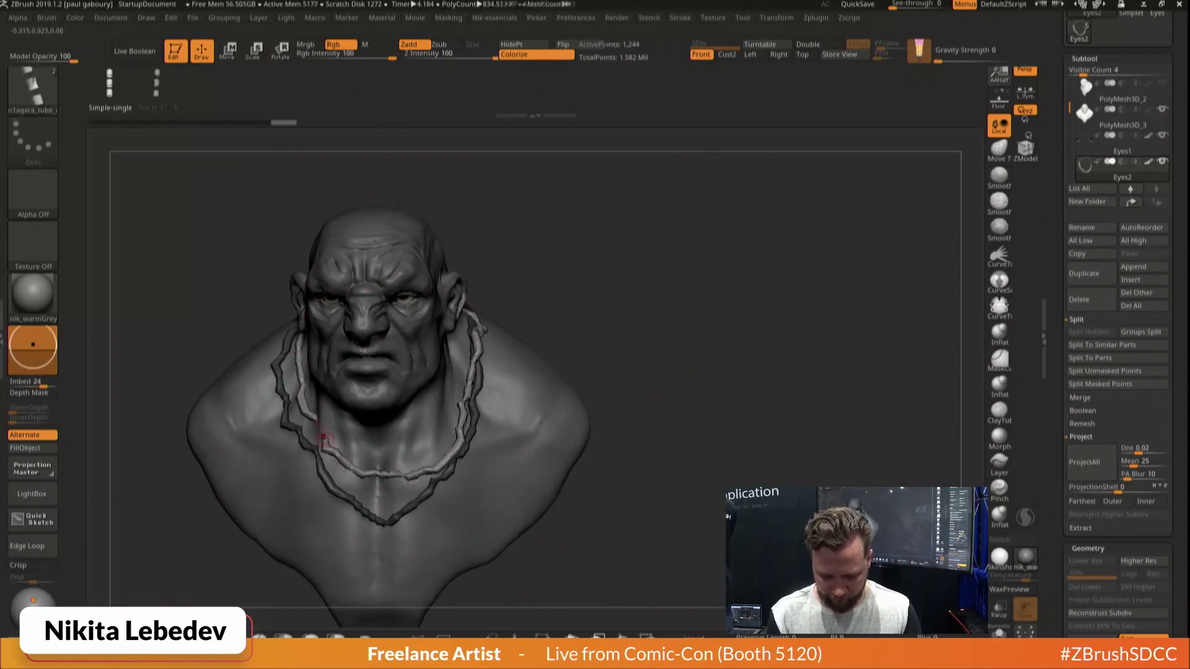
Pull the side of the second strand outward beside the neck with a resized Move brush
key("b")
key("m")
key("v")
key("s")
left_click_drag(329, 411, 316, 409)
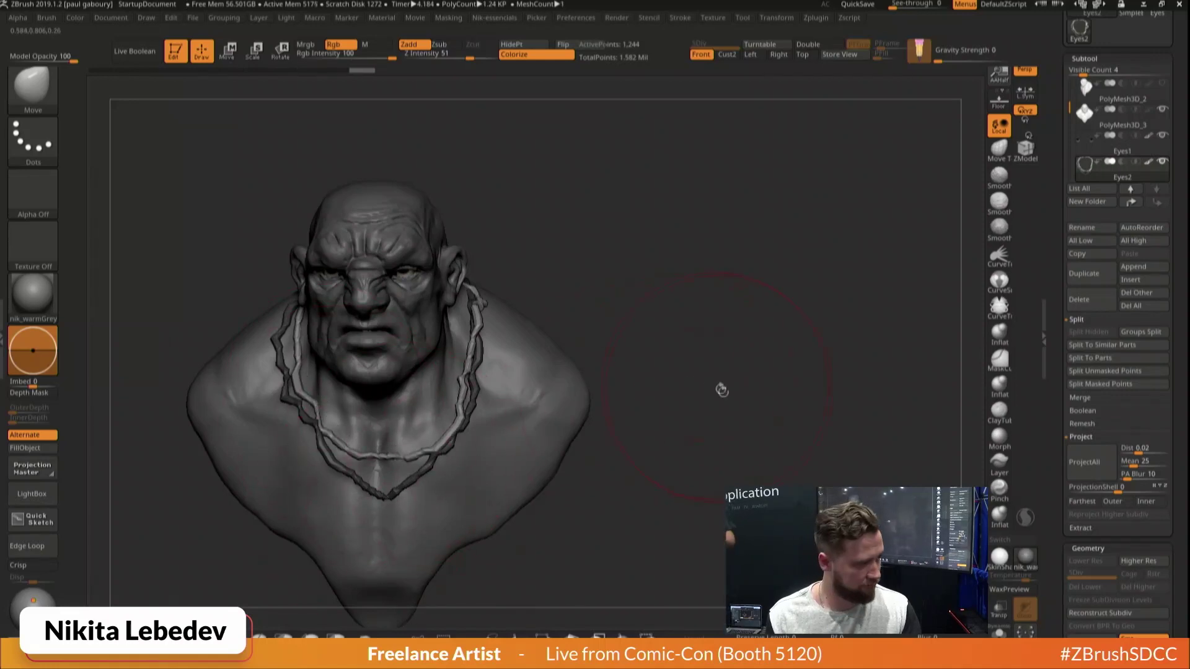
left_click_drag(719, 391, 673, 432)
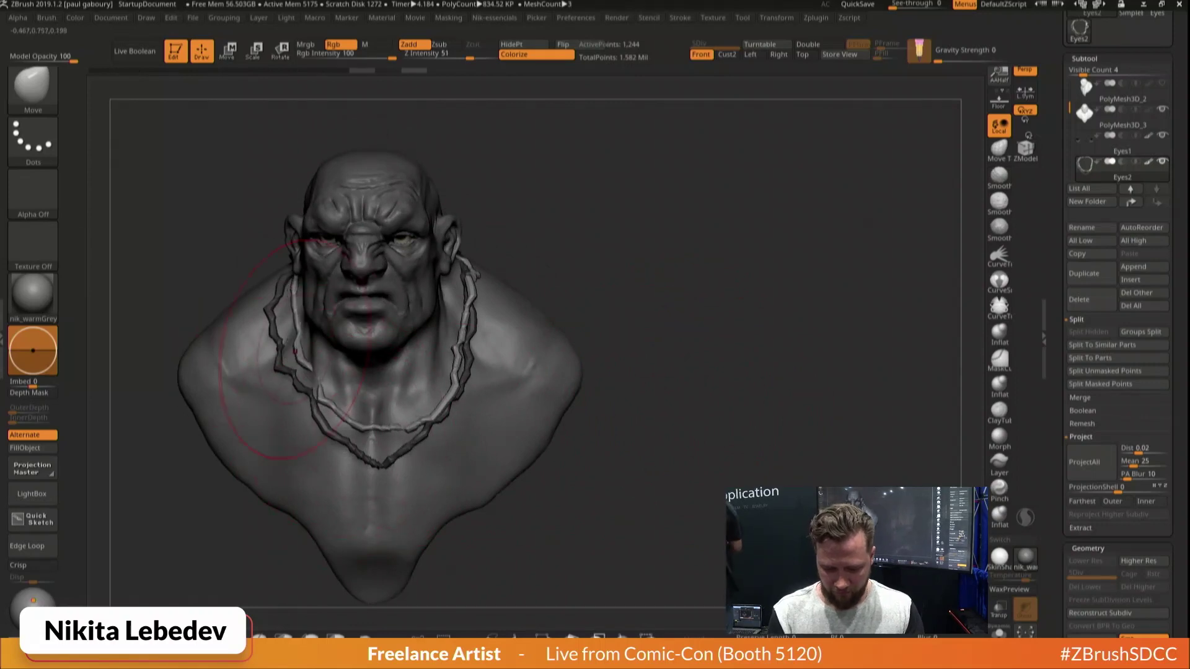
left_click_drag(302, 323, 294, 326)
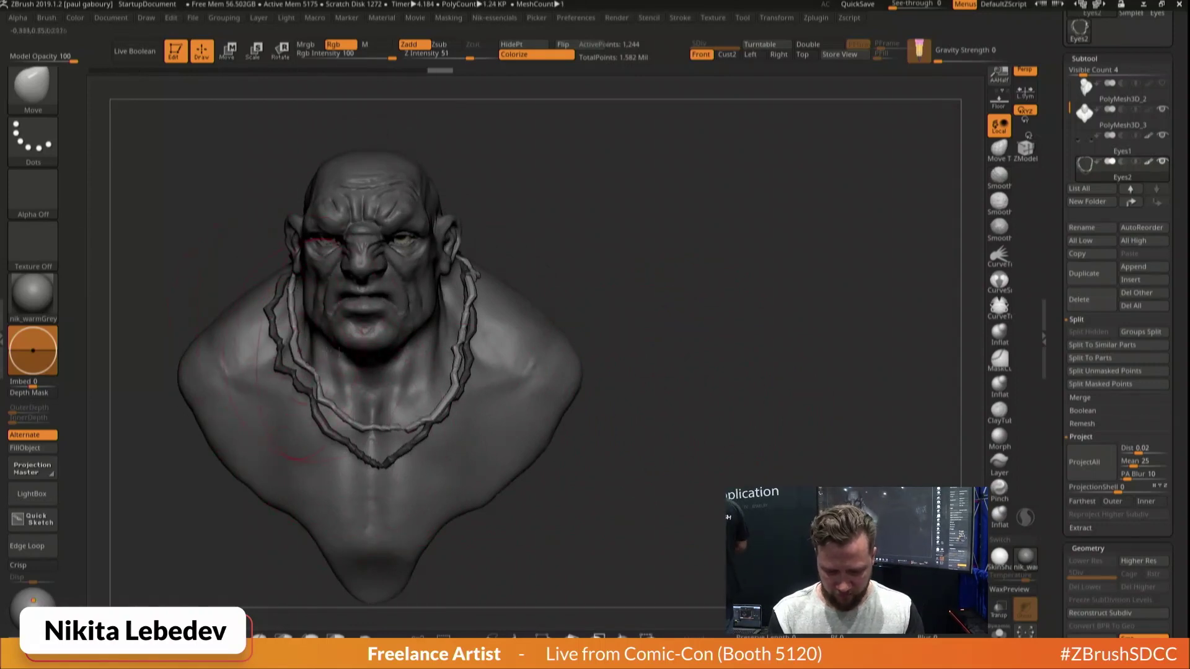
Clear the mask from the necklace and shift the outer strand's side inward with the Move Topological brush
left_click_drag(648, 315, 601, 369, "ctrl")
key("b")
key("m")
key("t")
left_click_drag(271, 316, 278, 317)
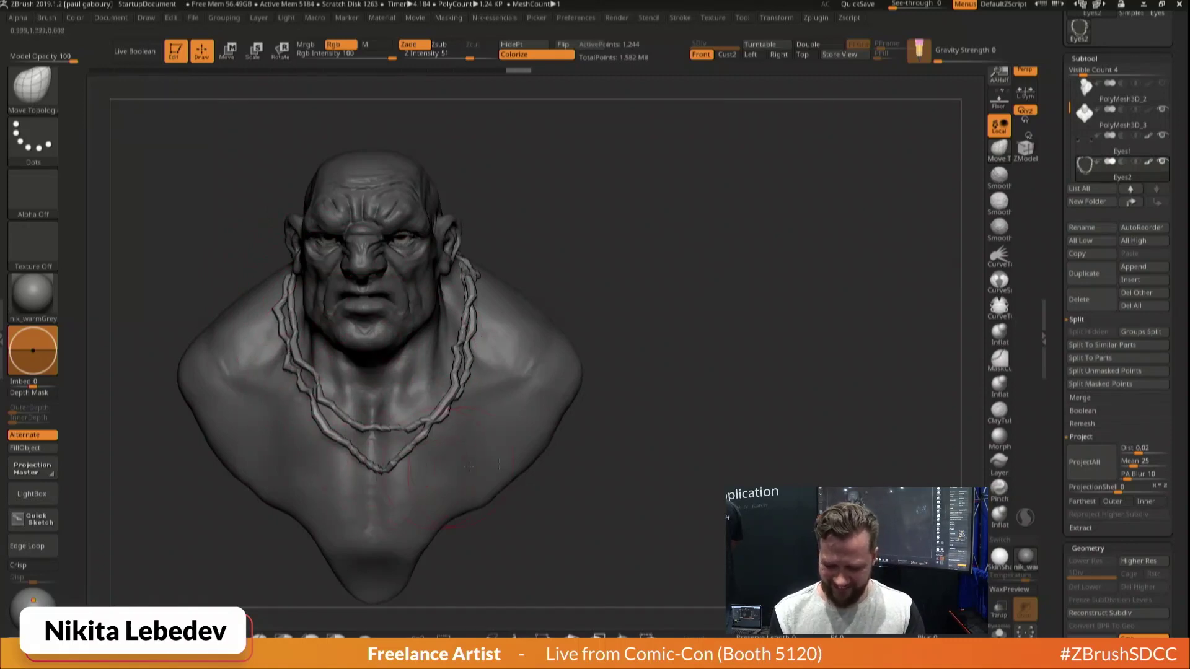
Insert a Cylinder3D as a new subtool below the necklace
left_click_drag(714, 428, 817, 471)
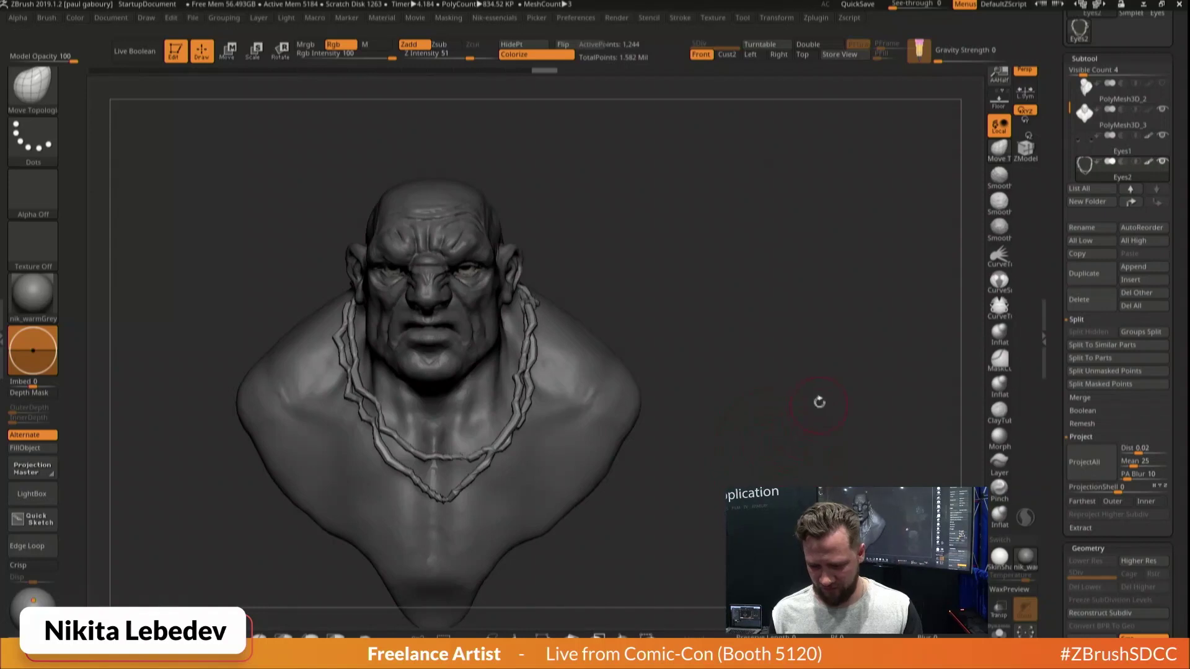
mouse_move(819, 402)
left_mouse_down()
mouse_move(741, 409)
mouse_move(850, 439)
left_mouse_up()
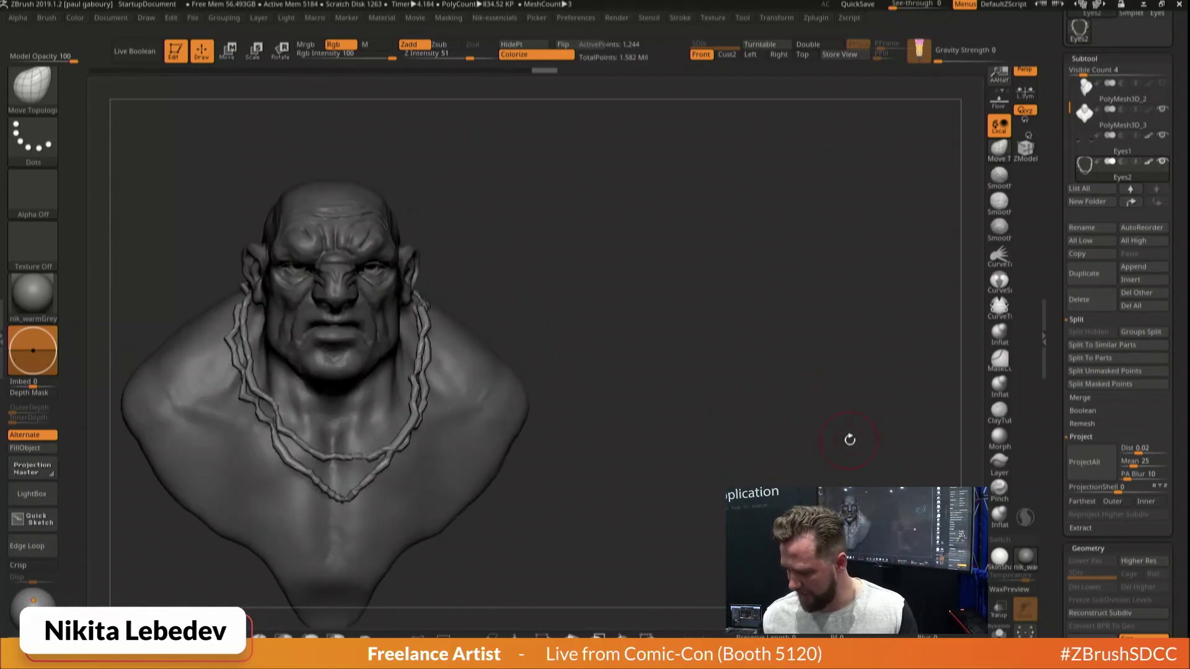
left_click(1145, 282)
left_click(1151, 282)
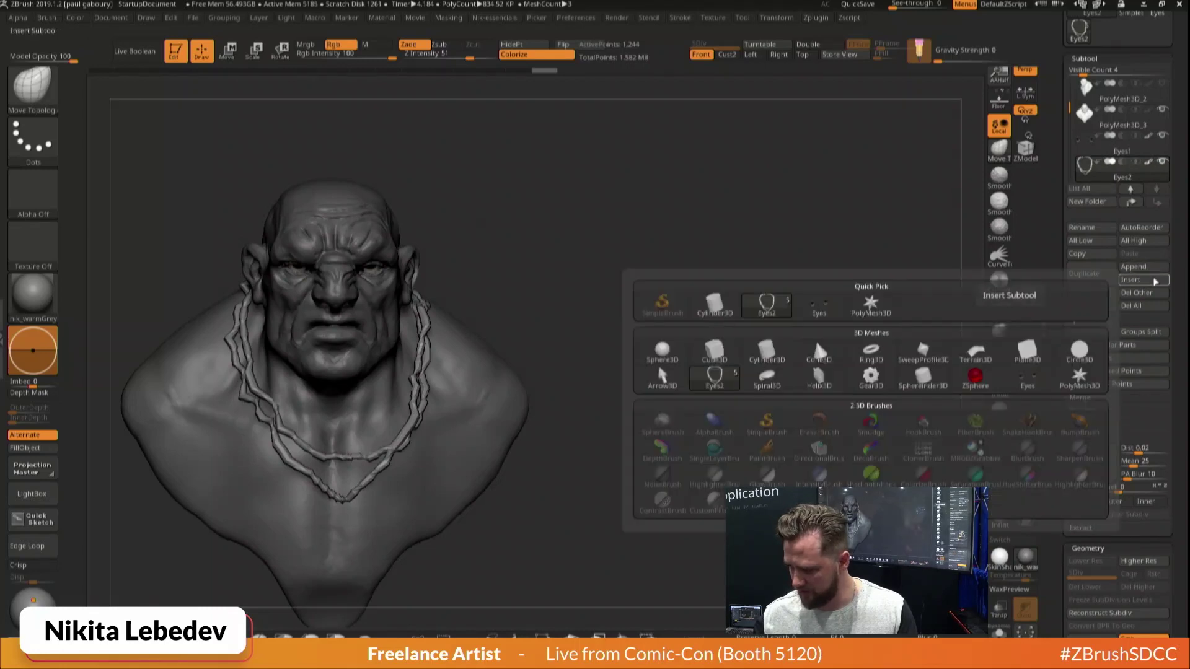
left_click(709, 304)
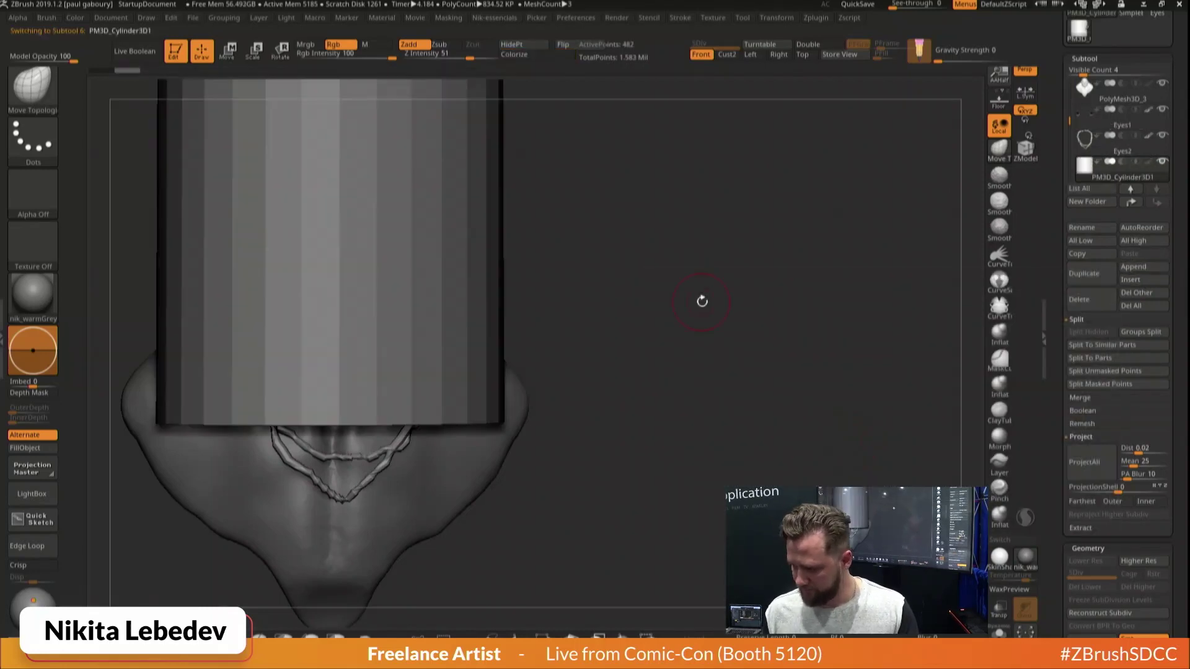
Isolate the inserted cylinder, show its polyframe and stretch it vertically into a taller shape
key("alt+s")
key("shift+f")
left_click_drag(688, 422, 817, 351, "alt")
key("w")
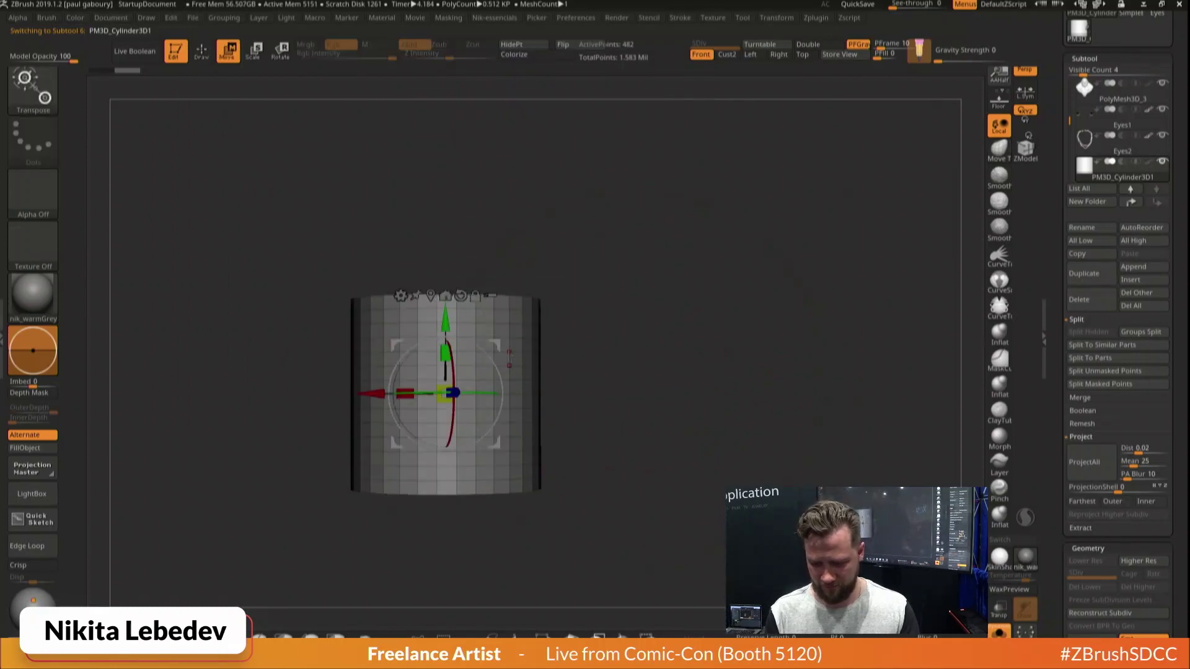
key("q")
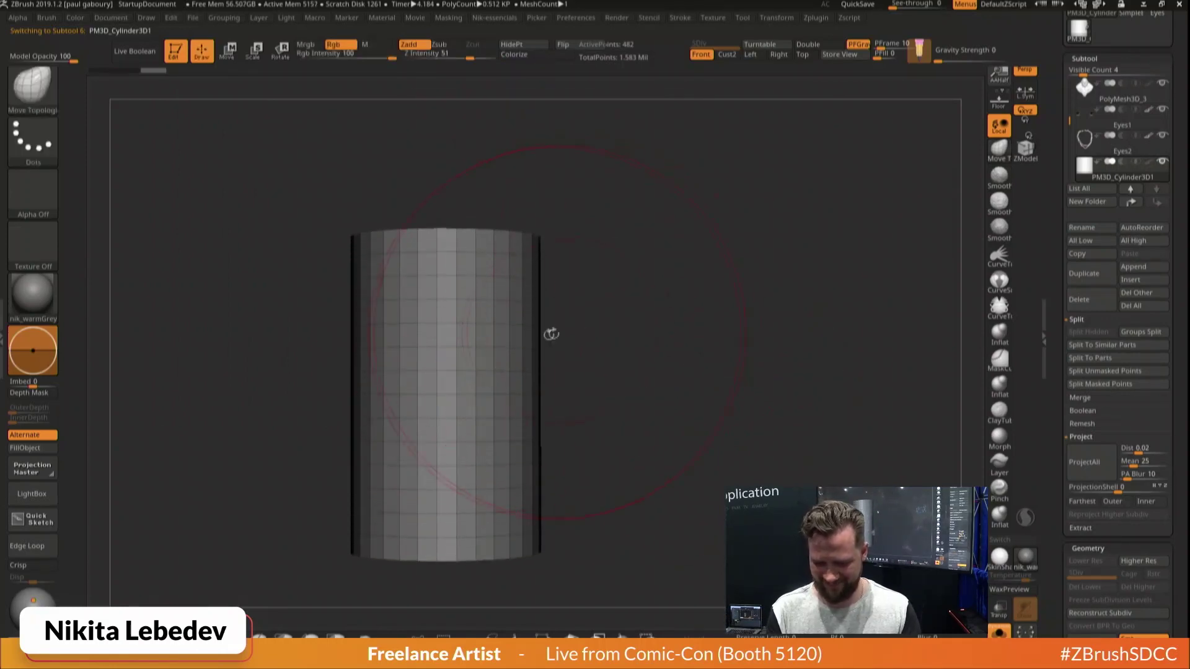
Start shaping the cylinder symmetrically with the ClayBuildup brush and hide its polyframe
key("b")
key("c")
key("b")
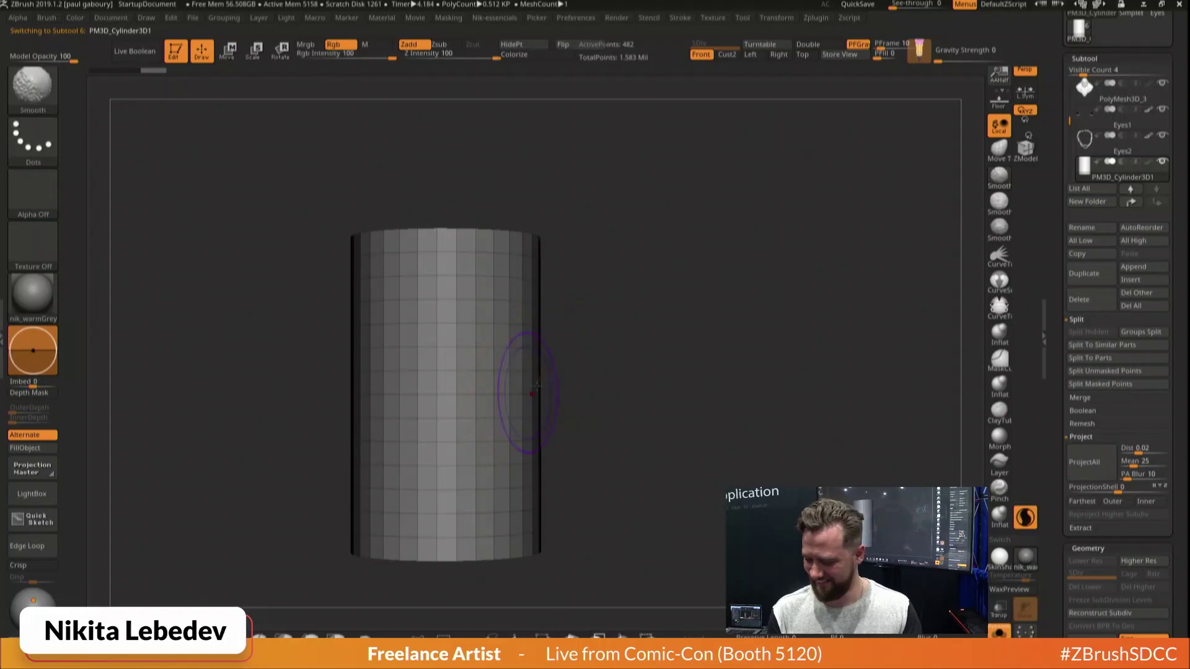
mouse_move(520, 379)
left_mouse_down()
mouse_move(526, 335)
mouse_move(524, 397)
mouse_move(498, 352)
mouse_move(463, 390)
left_mouse_up()
key("x")
left_click_drag(651, 374, 574, 370)
mouse_move(595, 316)
left_mouse_down()
mouse_move(610, 396)
mouse_move(645, 372)
mouse_move(651, 309)
left_mouse_up()
key("shift+f")
Carve the cylinder's middle into a narrow waist with ClayBuildup strokes, leaving both ends wide
left_click_drag(779, 402, 768, 347, "alt")
left_click_drag(731, 384, 775, 371)
mouse_move(657, 384)
left_mouse_down()
mouse_move(632, 446)
mouse_move(663, 465)
left_mouse_up()
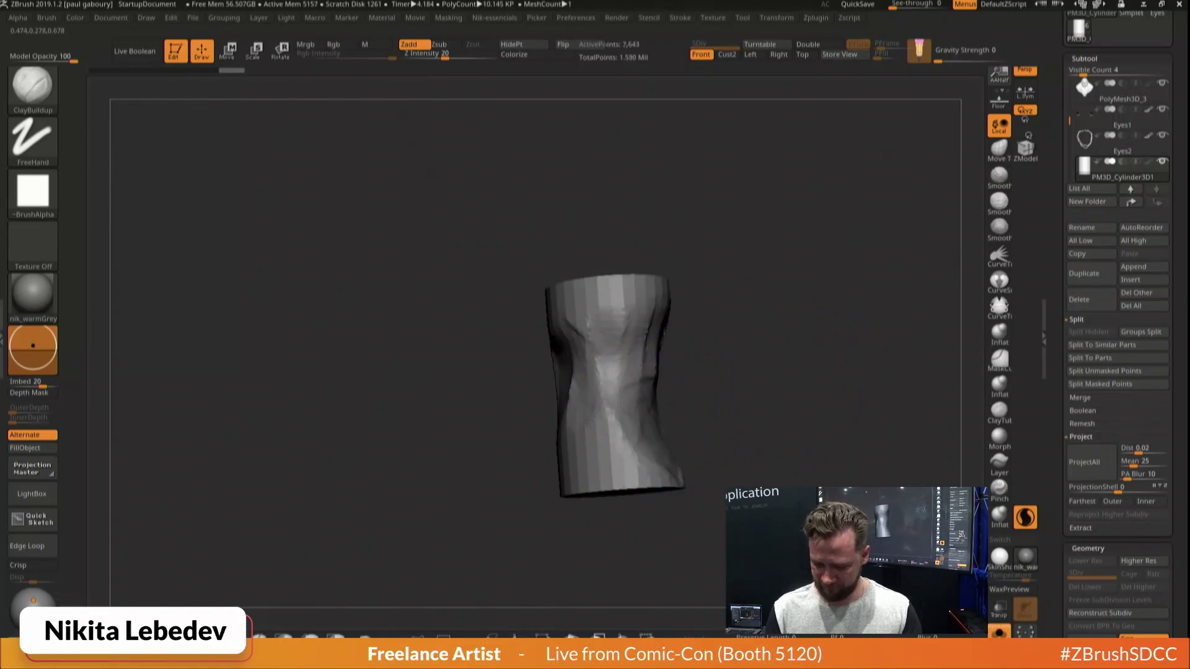
left_click_drag(614, 359, 589, 415)
mouse_move(731, 372)
left_mouse_down()
mouse_move(775, 371)
mouse_move(725, 373)
left_mouse_up()
mouse_move(611, 322)
left_mouse_down()
mouse_move(611, 375)
mouse_move(601, 304)
left_mouse_up()
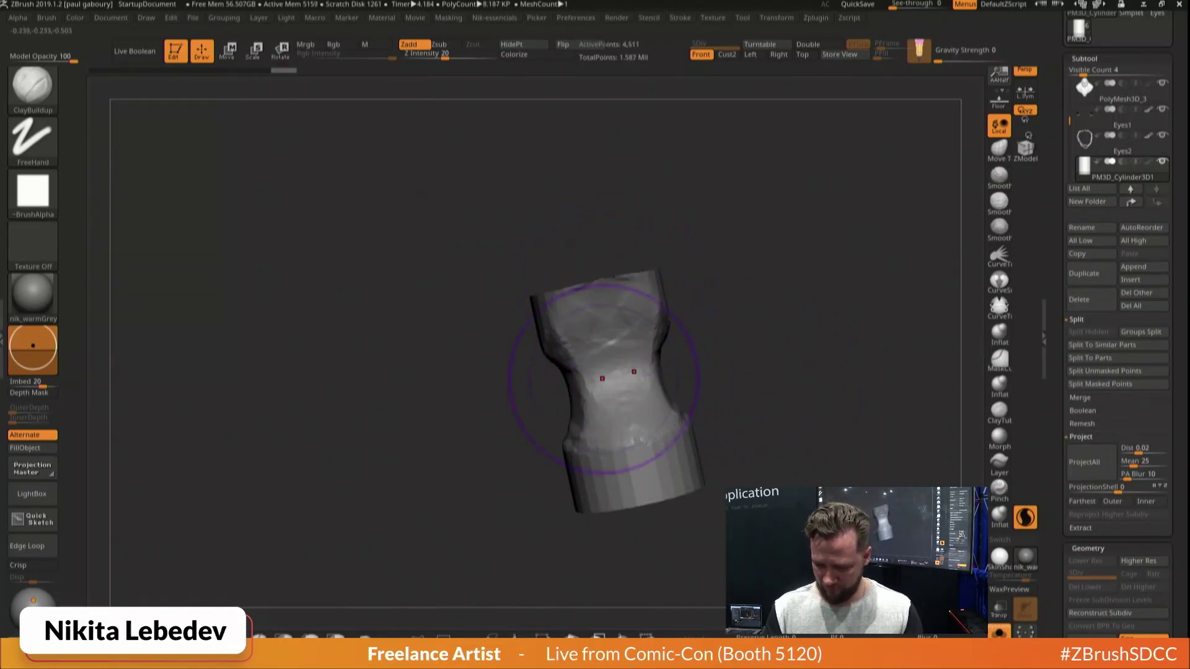
mouse_move(586, 381)
left_mouse_down()
mouse_move(580, 480)
mouse_move(595, 422)
mouse_move(667, 421)
left_mouse_up()
Round off the cylinder's flat end cap with ClayBuildup strokes, undoing the stray first stroke
mouse_move(787, 415)
left_mouse_down("alt")
mouse_move(669, 478)
mouse_move(737, 474)
left_mouse_up("alt")
mouse_move(545, 453)
left_mouse_down()
mouse_move(527, 533)
mouse_move(551, 562)
left_mouse_up()
key("ctrl+z")
left_click_drag(678, 481, 686, 403)
mouse_move(512, 555)
left_mouse_down()
mouse_move(604, 558)
mouse_move(591, 576)
left_mouse_up()
left_click_drag(673, 471, 688, 403)
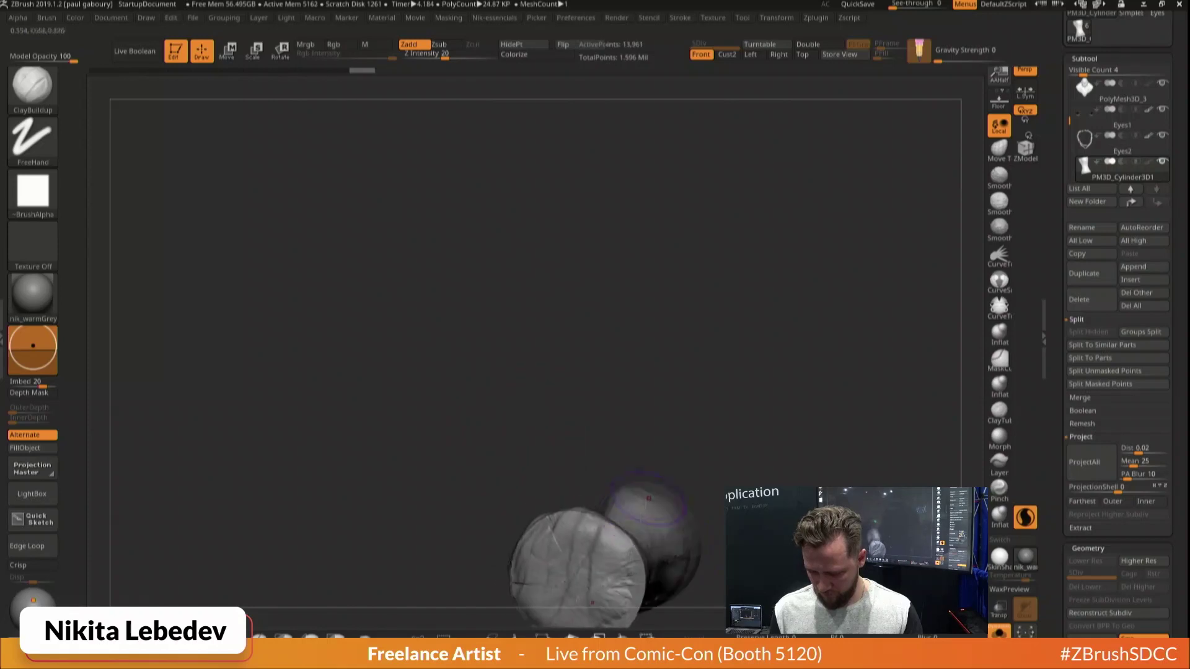
left_click_drag(626, 542, 615, 598)
Build up the sides of the lower end into a rounded bone knob and blend it into the shaft
mouse_move(713, 496)
left_mouse_down("alt")
mouse_move(712, 427)
mouse_move(685, 369)
left_mouse_up("alt")
mouse_move(709, 397)
left_mouse_down()
mouse_move(645, 403)
mouse_move(589, 496)
mouse_move(575, 440)
left_mouse_up()
mouse_move(632, 400)
left_mouse_down()
mouse_move(672, 433)
mouse_move(567, 403)
mouse_move(514, 437)
mouse_move(530, 397)
left_mouse_up()
left_click_drag(672, 434, 706, 465)
mouse_move(580, 391)
left_mouse_down()
mouse_move(549, 425)
mouse_move(571, 450)
mouse_move(545, 428)
left_mouse_up()
left_click_drag(682, 446, 645, 378)
left_click_drag(558, 415, 489, 396)
left_click_drag(657, 421, 688, 347)
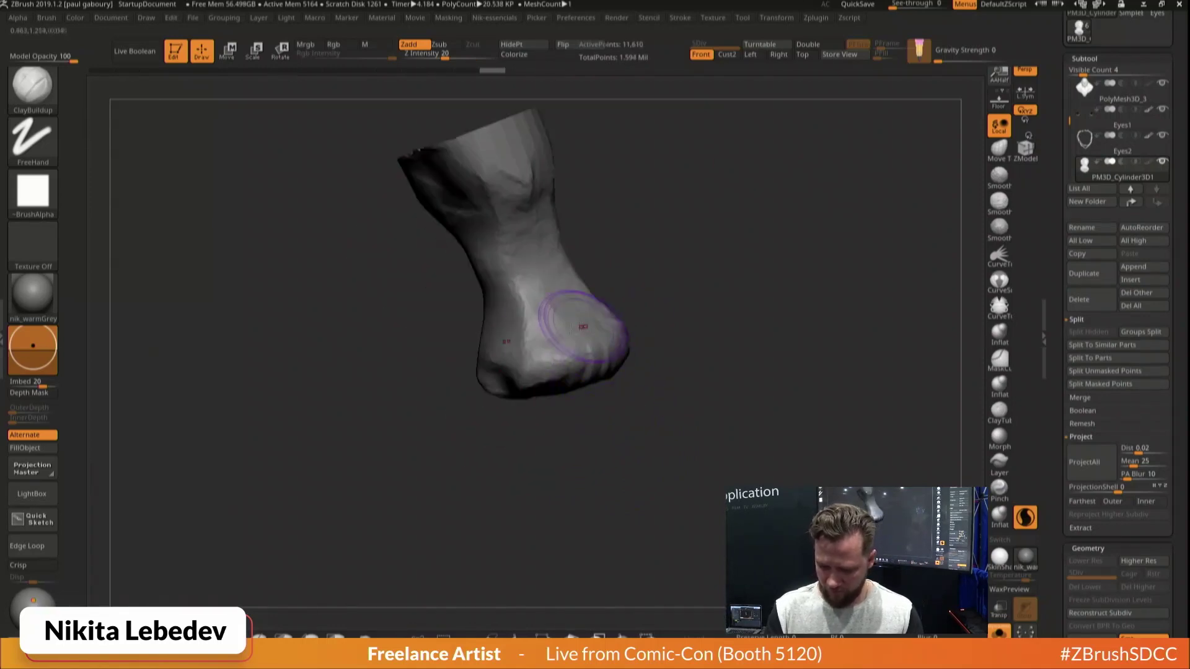
mouse_move(581, 324)
left_mouse_down()
mouse_move(497, 282)
mouse_move(480, 223)
left_mouse_up()
Pull the open upper end of the bone upward with the Move brush to lengthen the shaft
mouse_move(691, 167)
left_mouse_down("alt")
mouse_move(655, 390)
mouse_move(587, 352)
mouse_move(645, 337)
mouse_move(704, 374)
mouse_move(683, 367)
left_mouse_up("alt")
key("b")
key("m")
key("v")
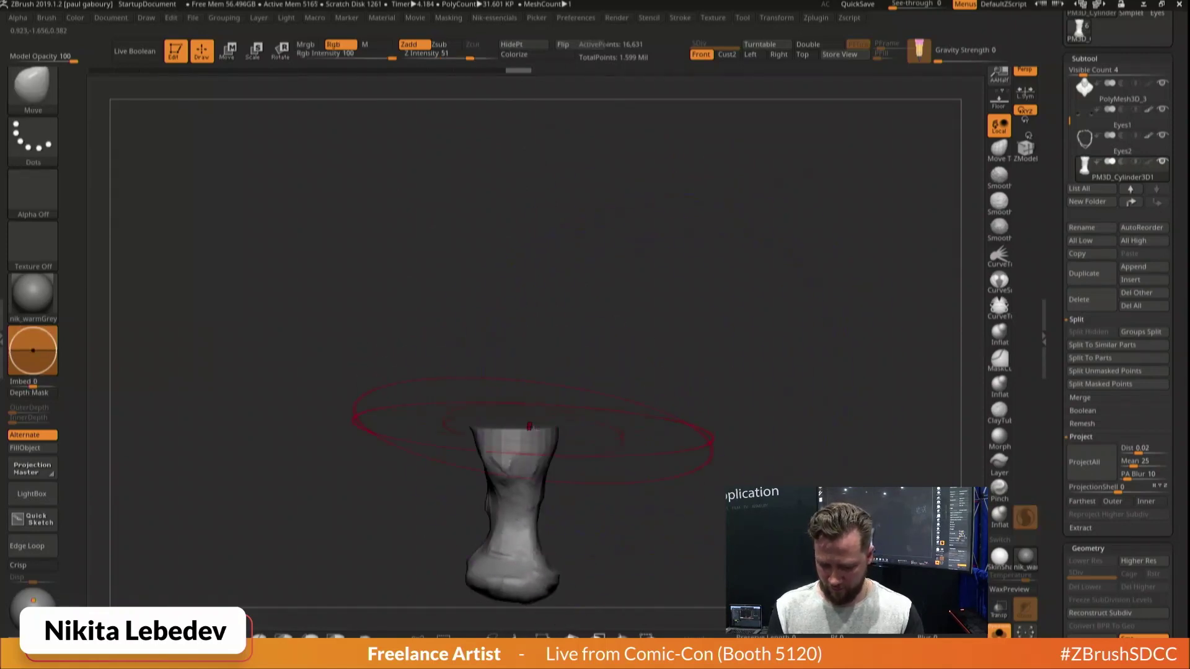
mouse_move(531, 426)
left_mouse_down()
mouse_move(545, 334)
mouse_move(649, 324)
left_mouse_up()
key("s")
Sculpt the bone's upper end into a two-lobed rounded head with a resized ClayBuildup brush
key("b")
key("c")
key("b")
key("s")
mouse_move(526, 341)
left_mouse_down()
mouse_move(489, 335)
mouse_move(483, 354)
mouse_move(490, 330)
left_mouse_up()
left_click_drag(556, 580, 461, 571)
mouse_move(493, 394)
left_mouse_down()
mouse_move(503, 416)
mouse_move(522, 404)
left_mouse_up()
mouse_move(614, 348)
left_mouse_down()
mouse_move(548, 354)
mouse_move(554, 388)
left_mouse_up()
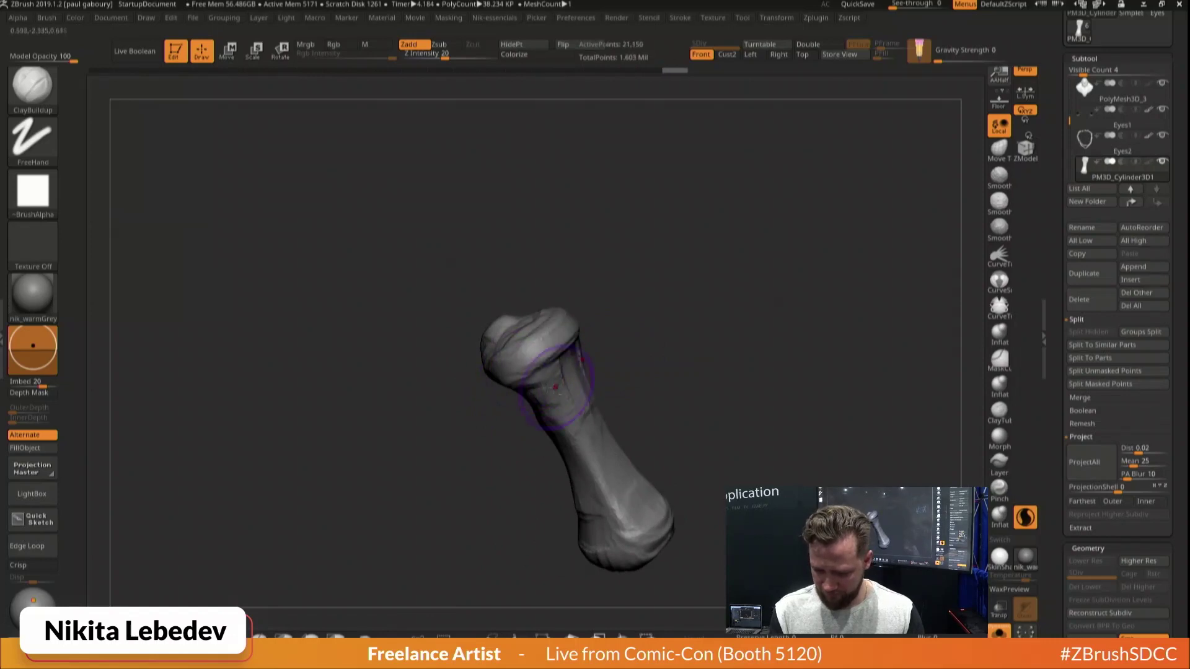
left_click_drag(696, 399, 736, 343)
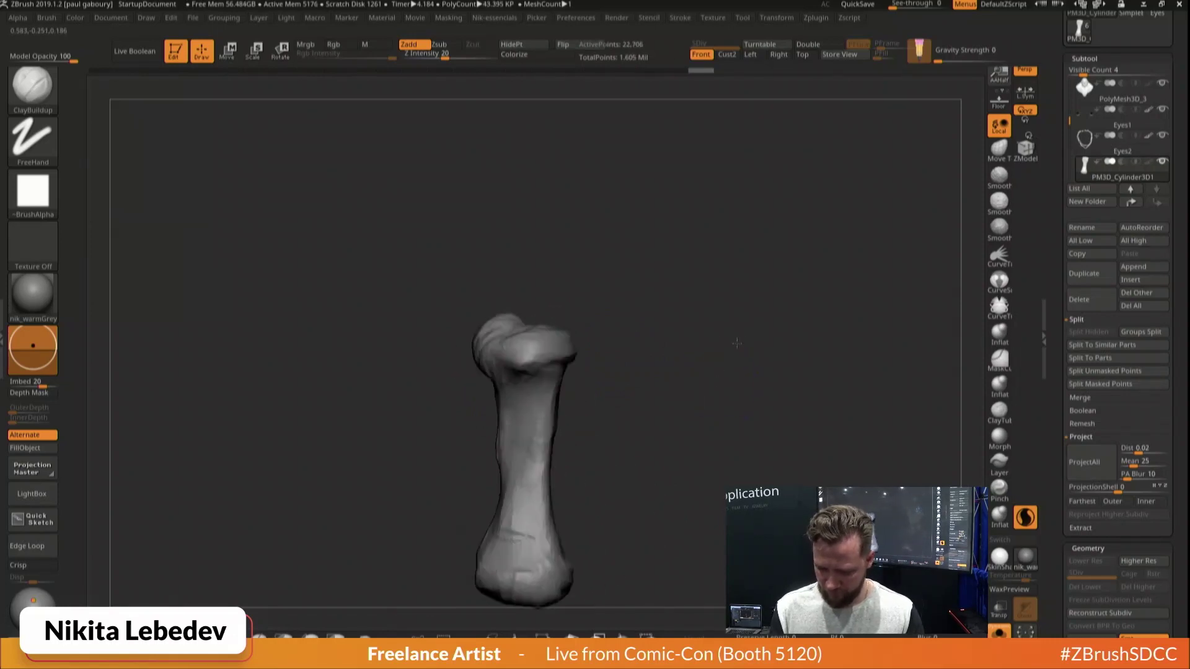
left_click_drag(642, 360, 587, 388)
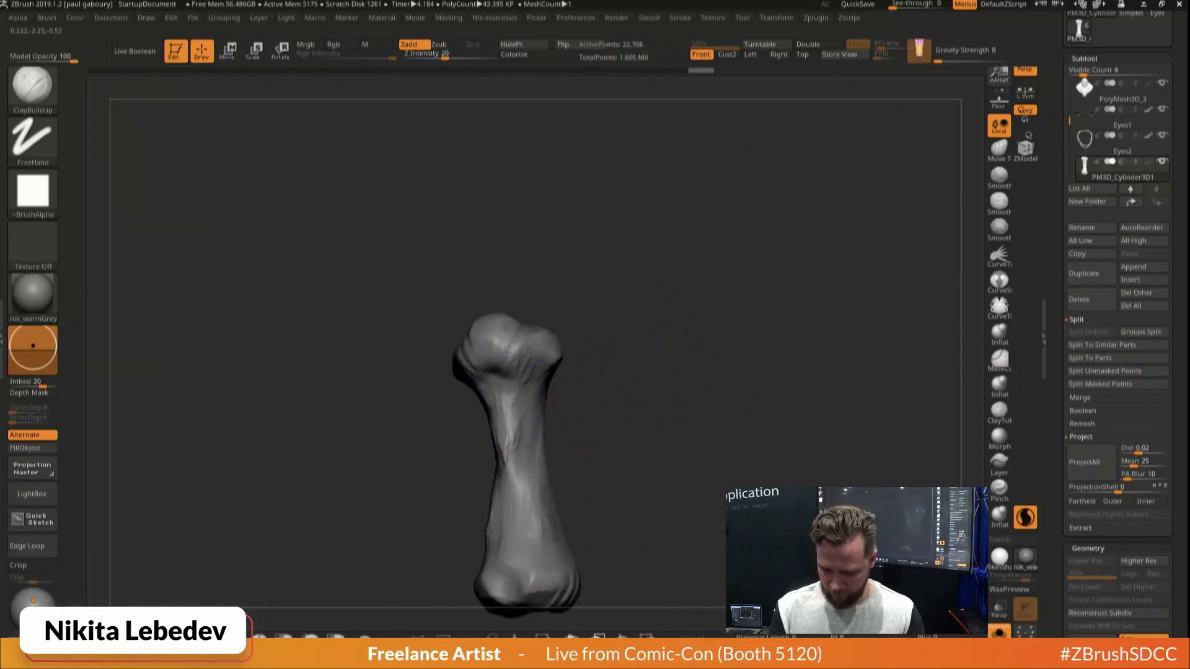
Refine the front and side of the shaft down to the lower knob with long ClayBuildup strokes
left_click_drag(507, 397, 513, 490)
left_click_drag(518, 443, 505, 542)
left_click_drag(534, 476, 532, 542)
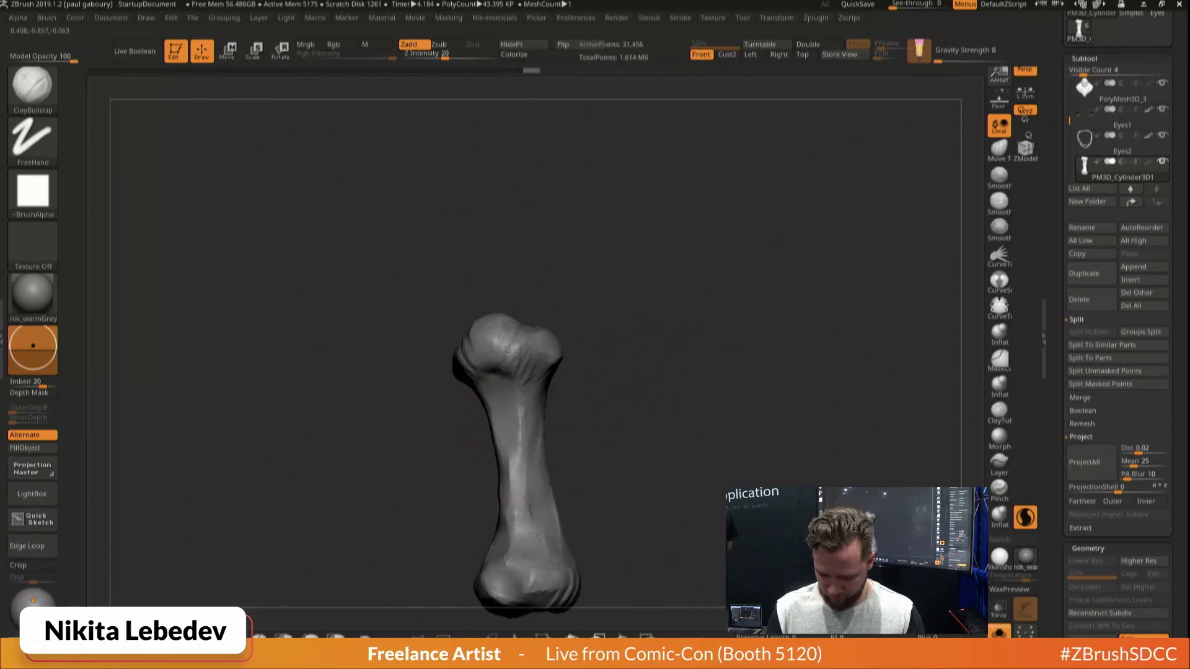
left_click_drag(651, 527, 582, 534)
left_click_drag(558, 472, 558, 518)
left_click_drag(548, 493, 542, 550)
left_click_drag(686, 516, 599, 534)
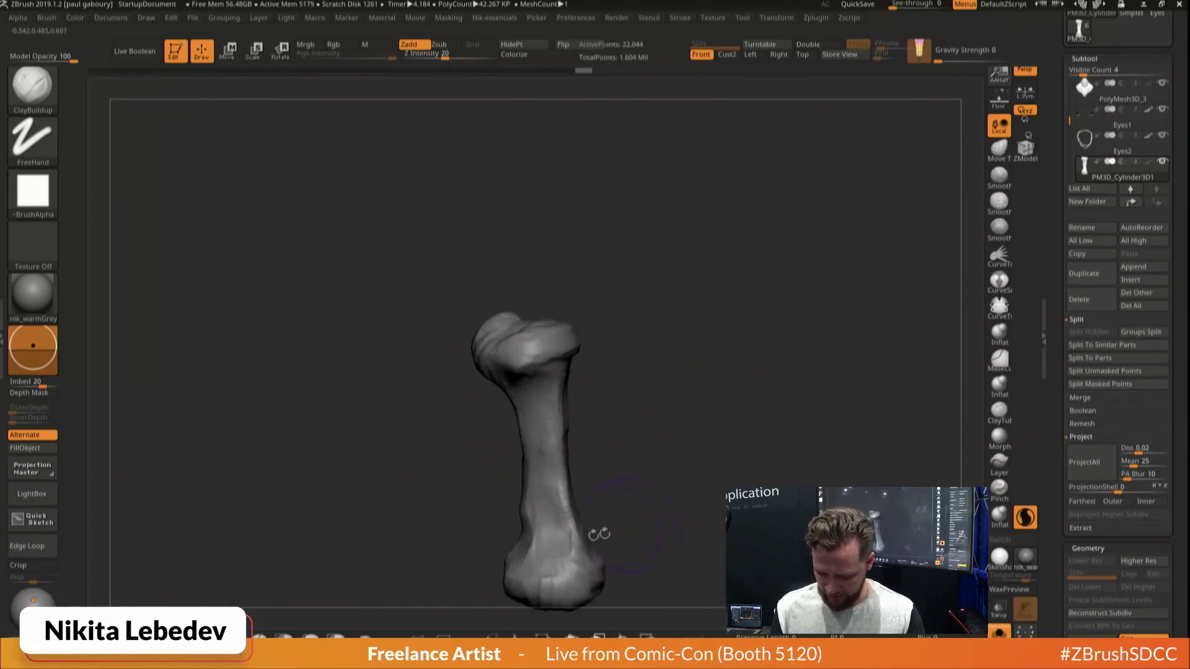
Define the transition above the lower knob and the side of the upper shaft with ClayBuildup strokes
left_click_drag(559, 480, 580, 557)
left_click_drag(659, 525, 616, 481)
left_click_drag(523, 476, 532, 494)
left_click_drag(595, 455, 534, 434)
left_click_drag(503, 422, 512, 477)
left_click_drag(590, 404, 597, 399)
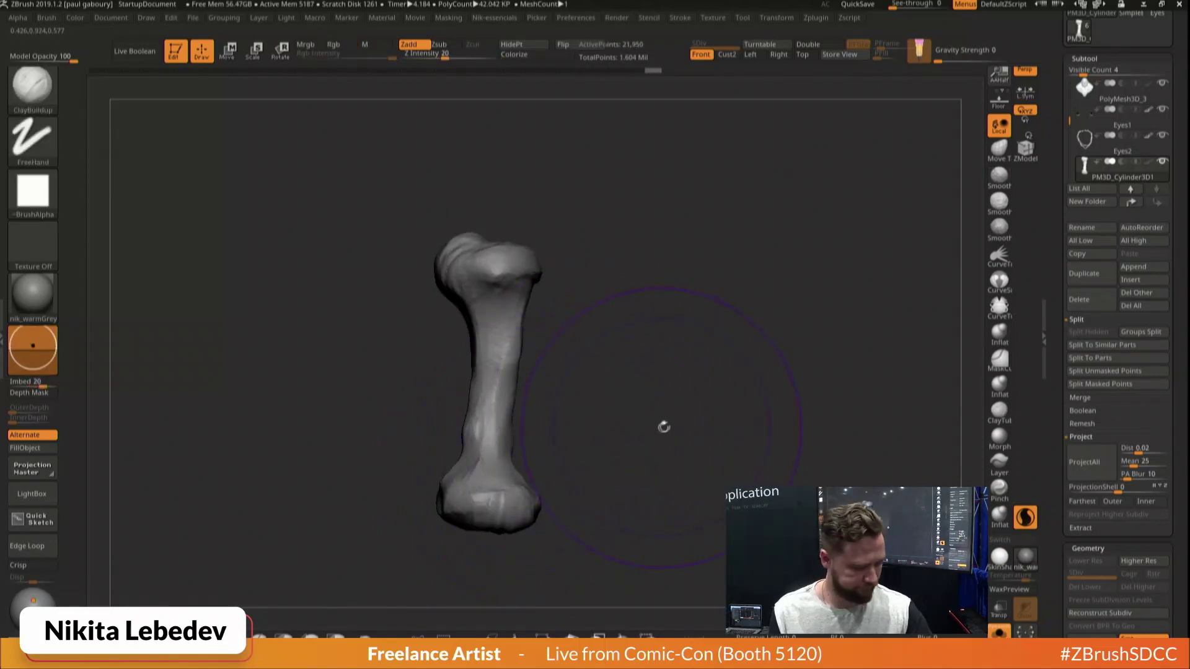
Stretch the bone into a longer, slimmer shape and adjust its upper head with a resized Move brush
key("s")
mouse_move(669, 423)
left_mouse_down()
mouse_move(694, 427)
mouse_move(697, 447)
mouse_move(693, 385)
left_mouse_up()
key("b")
key("m")
key("v")
left_click_drag(533, 413, 531, 464)
left_click_drag(595, 446, 604, 440)
key("s")
mouse_move(541, 279)
left_mouse_down()
mouse_move(540, 264)
mouse_move(560, 253)
mouse_move(537, 255)
left_mouse_up()
key("s")
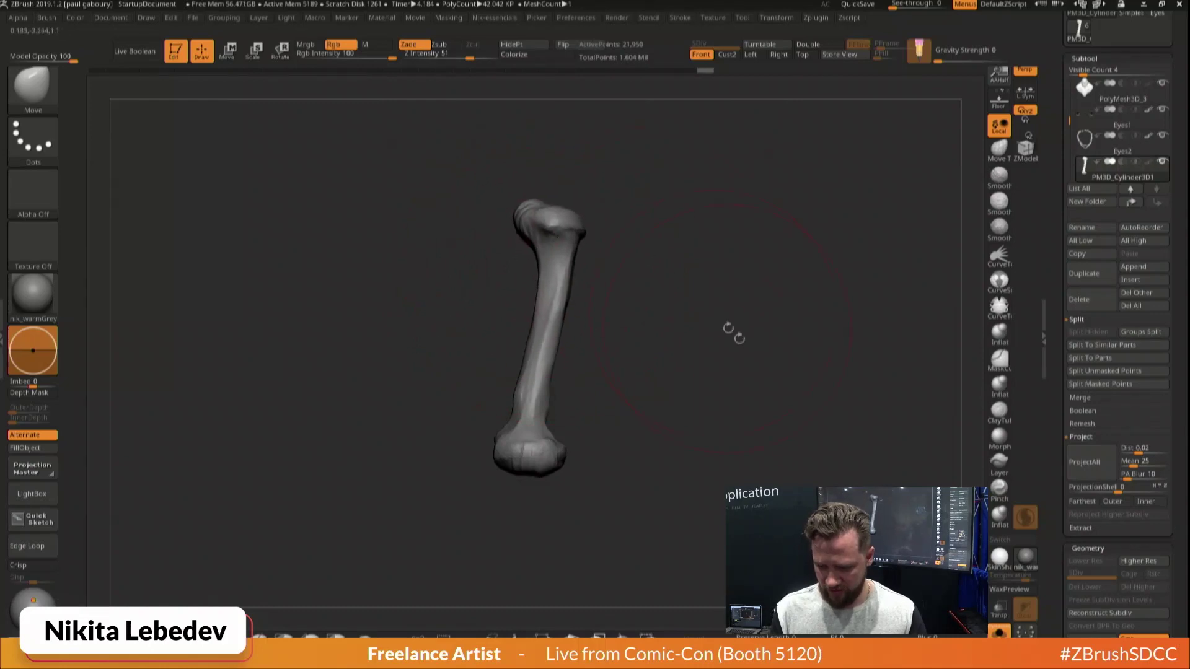
mouse_move(731, 332)
left_mouse_down()
mouse_move(690, 399)
mouse_move(619, 307)
left_mouse_up()
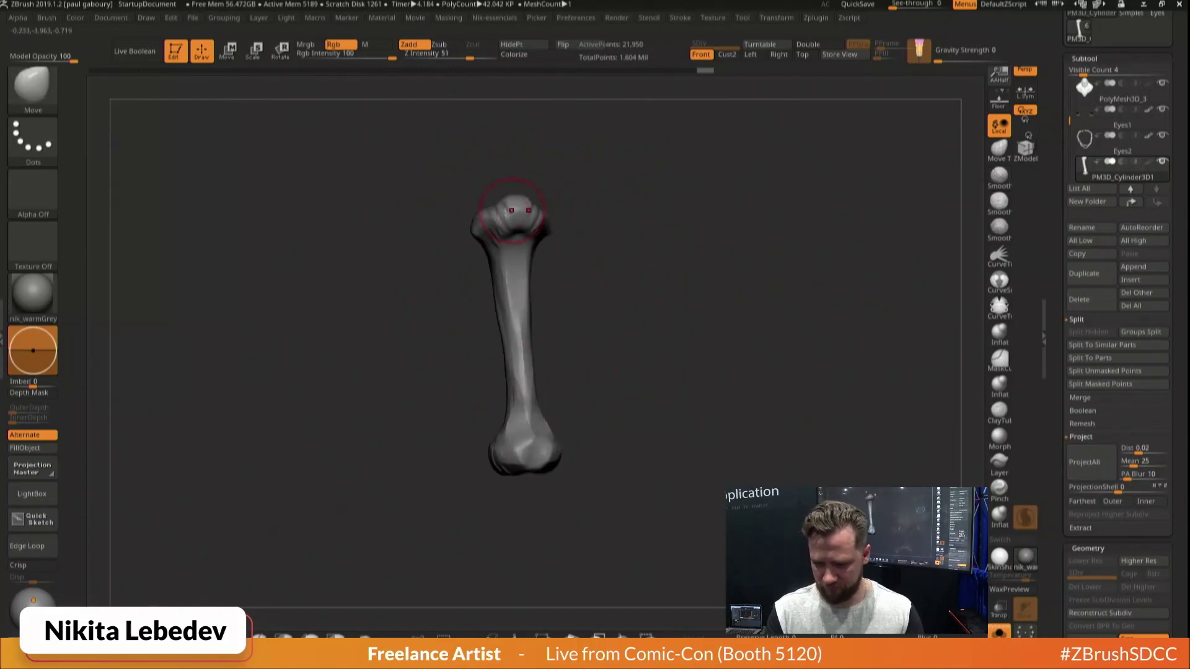
Detail the bone's two ends and shaft with ClayBuildup and smooth the surface
key("b")
key("c")
key("b")
left_click_drag(507, 207, 513, 216)
left_click_drag(576, 251, 585, 225)
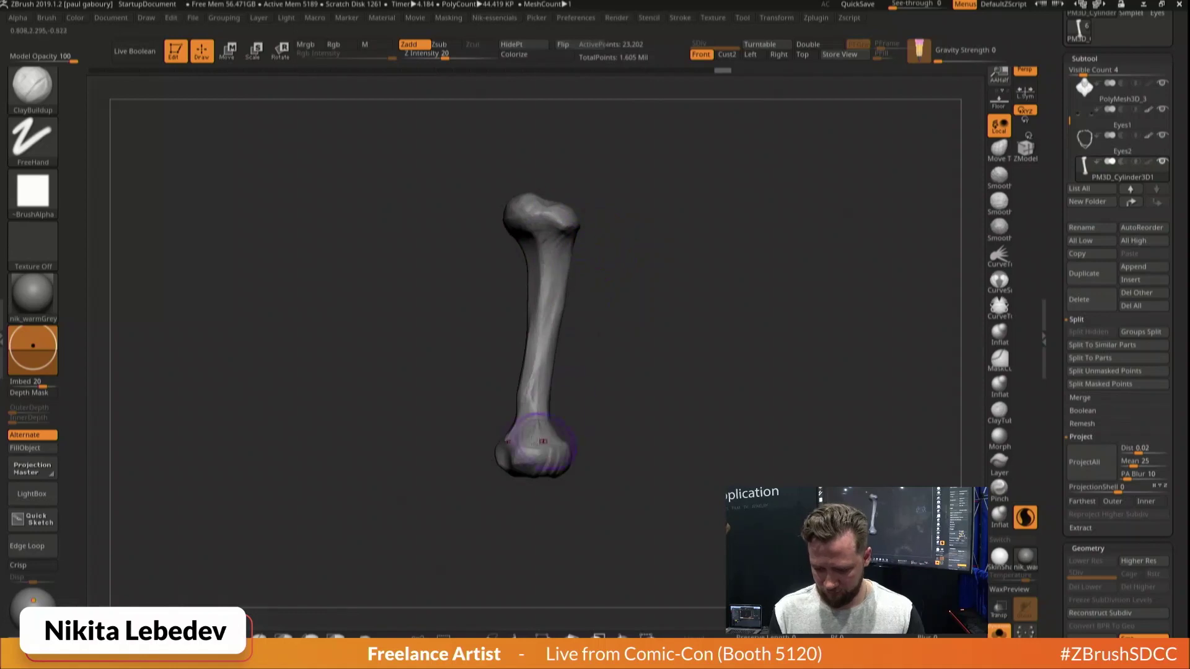
left_click_drag(633, 380, 591, 322)
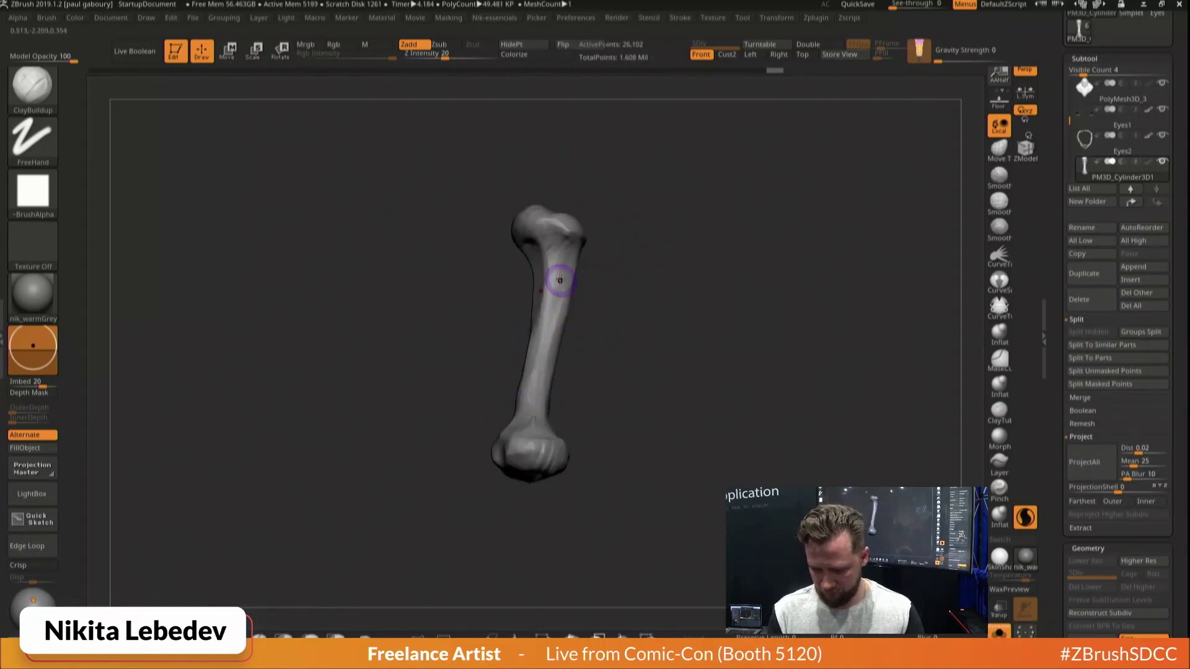
mouse_move(648, 279)
left_mouse_down()
mouse_move(623, 264)
mouse_move(571, 322)
left_mouse_up()
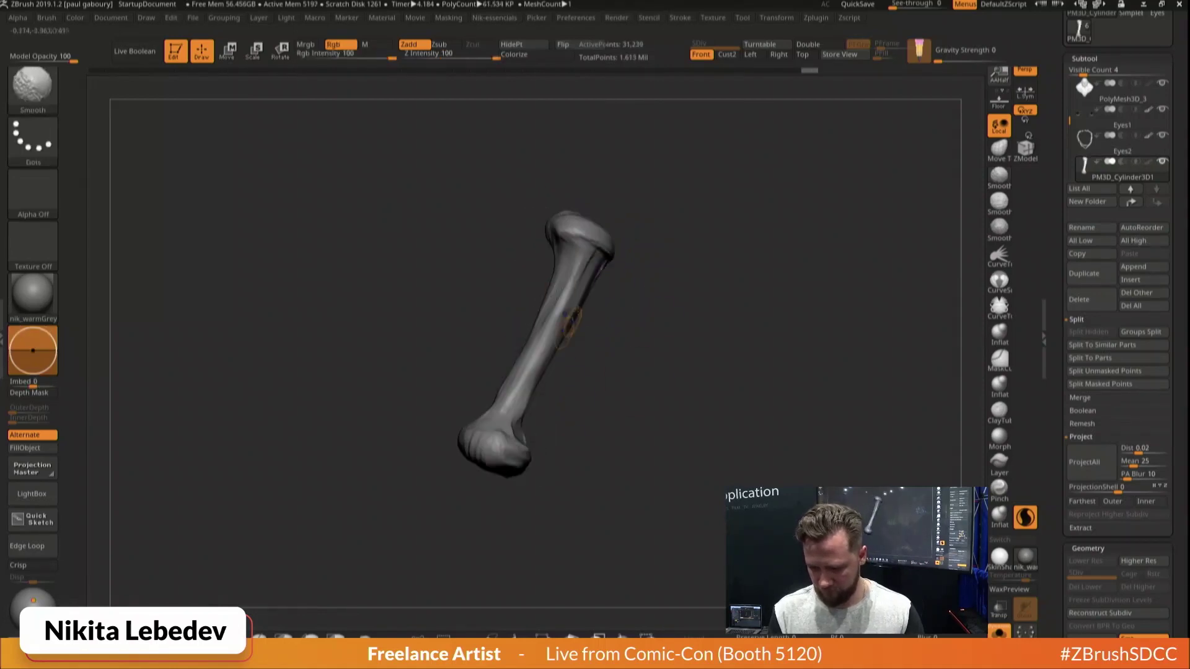
mouse_move(589, 260)
left_mouse_down("shift")
mouse_move(597, 271)
mouse_move(623, 257)
mouse_move(602, 242)
mouse_move(618, 270)
mouse_move(668, 278)
mouse_move(679, 297)
left_mouse_up("shift")
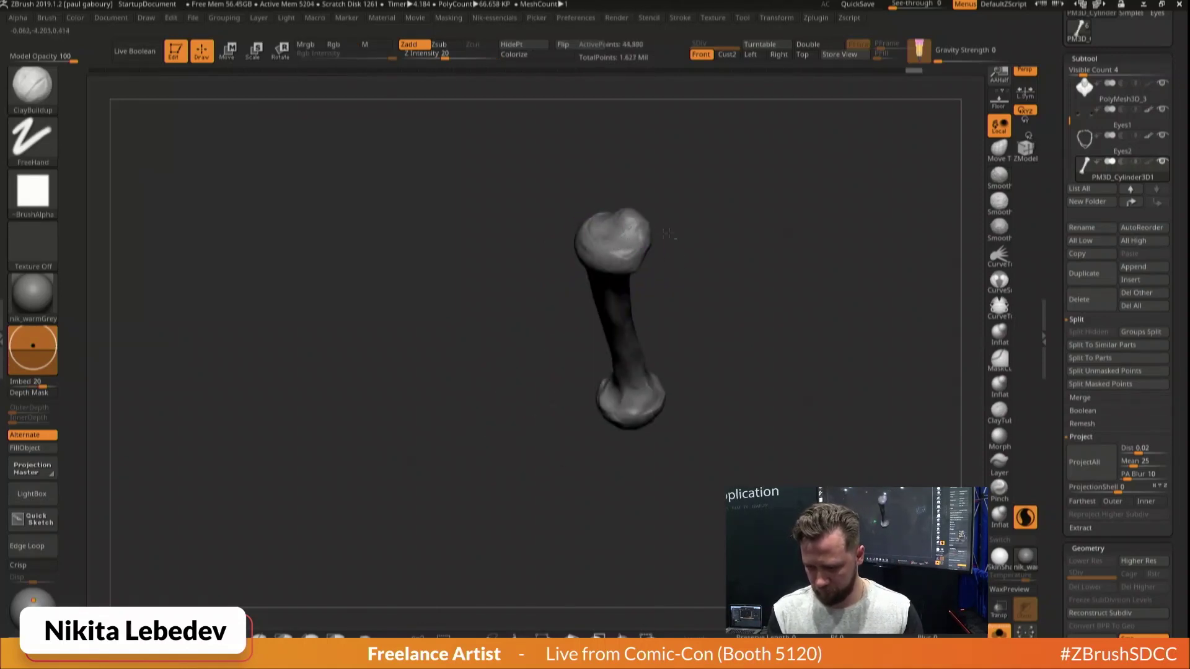
Shape the knobs on top of the bone's head and smooth them into the shaft
mouse_move(668, 233)
left_mouse_down()
mouse_move(660, 254)
mouse_move(592, 252)
left_mouse_up()
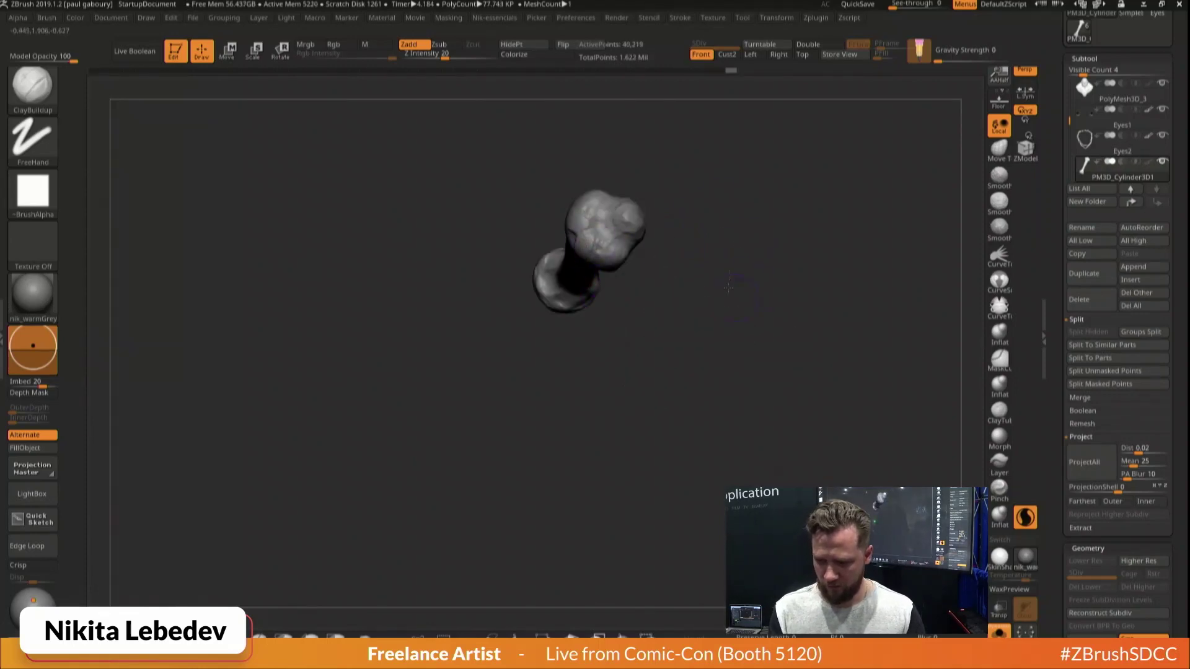
left_click_drag(729, 286, 728, 192)
left_click_drag(642, 274, 678, 306, "shift")
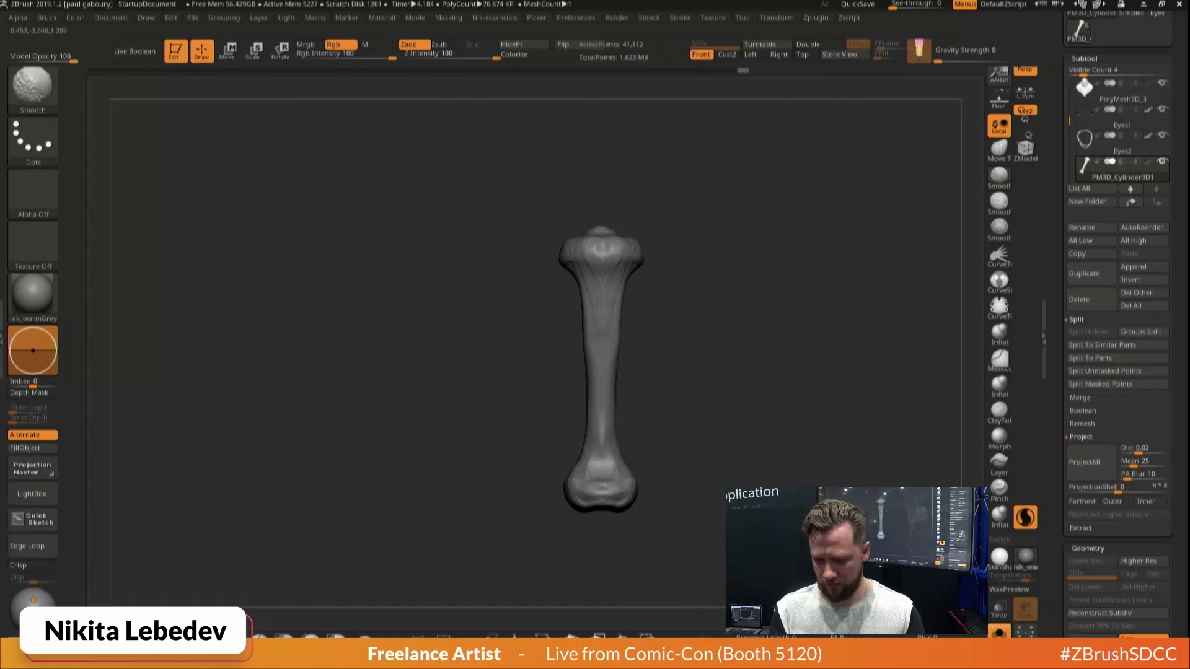
mouse_move(753, 372)
left_mouse_down()
mouse_move(847, 396)
mouse_move(688, 390)
left_mouse_up()
left_click_drag(660, 389, 709, 416)
left_click_drag(763, 457, 622, 353)
Wrap a Simple-single tube strand around the upper shaft of the bone with the tube brush, undoing unwanted tries
key("b")
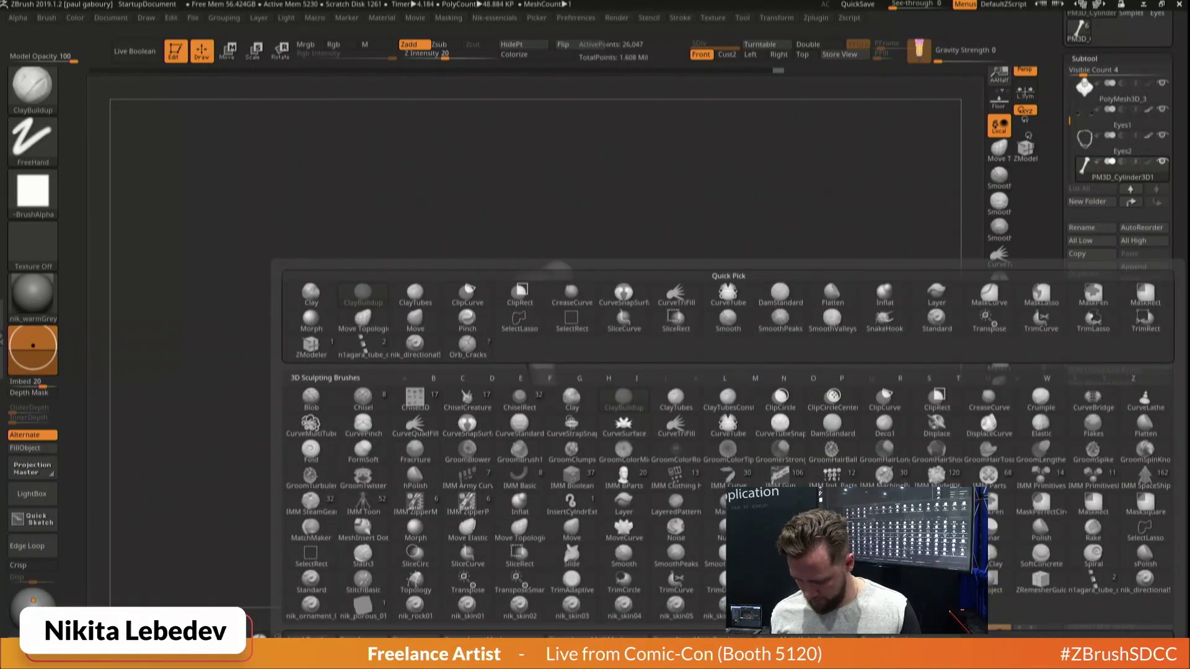
left_click(1093, 580)
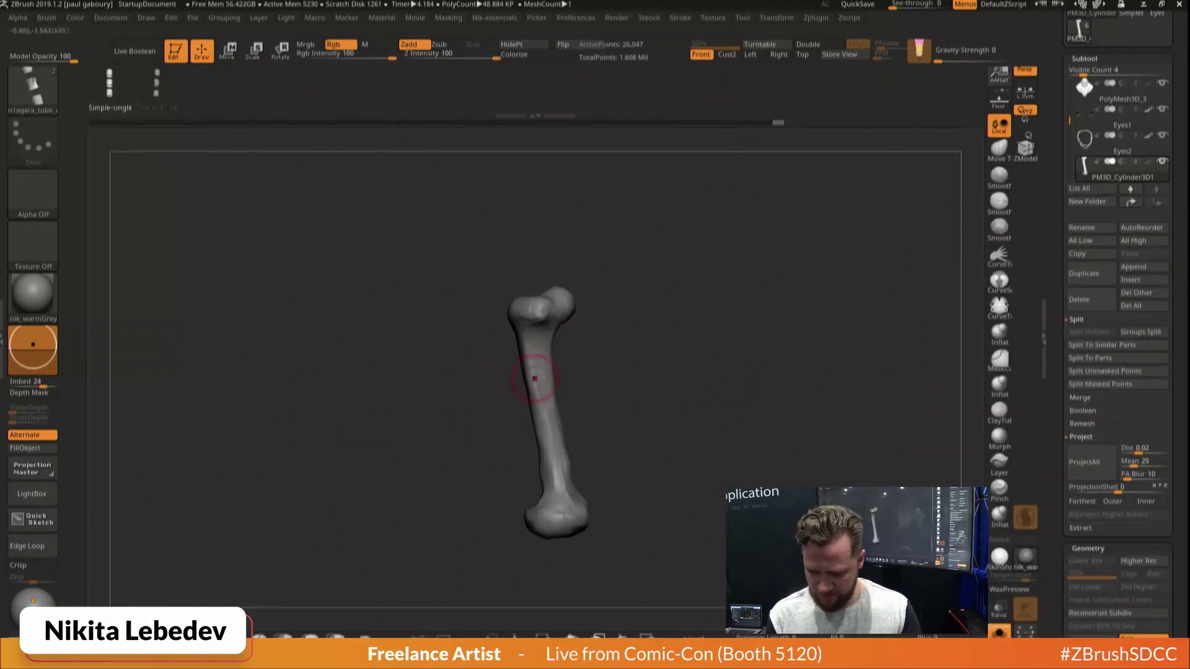
left_click_drag(618, 360, 698, 367)
key("ctrl+z")
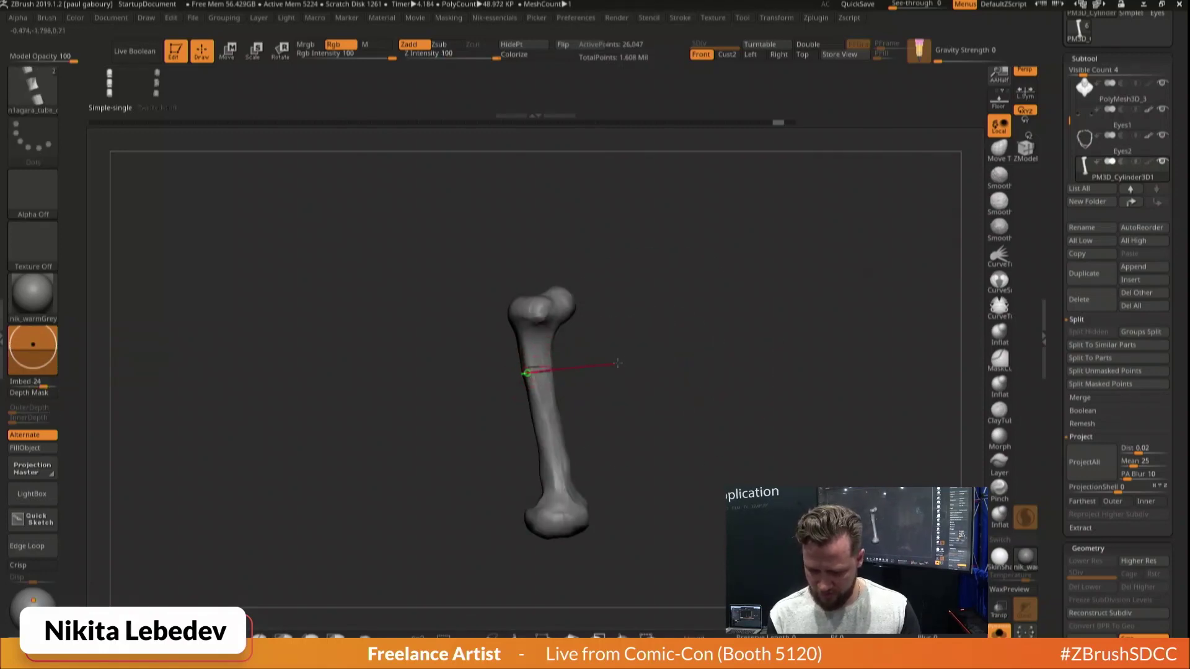
left_click_drag(618, 363, 666, 368)
mouse_move(582, 393)
left_mouse_down()
mouse_move(627, 359)
mouse_move(581, 403)
left_mouse_up()
key("ctrl+z")
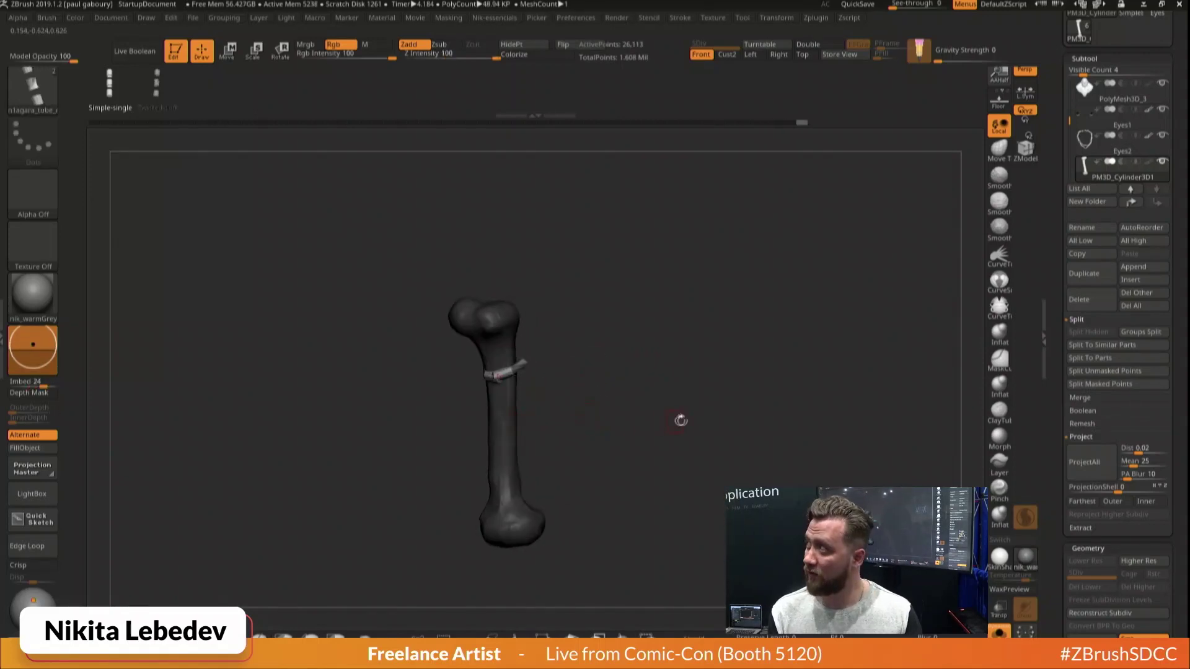
left_click_drag(681, 421, 645, 403)
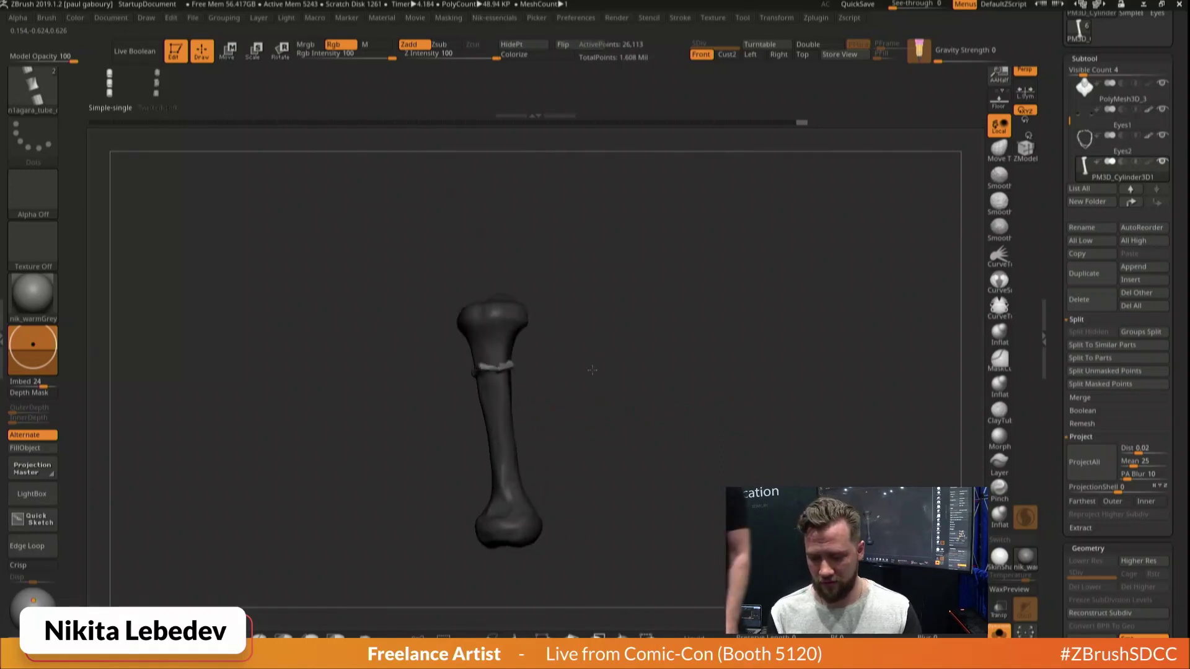
left_click_drag(591, 370, 638, 297)
key("e")
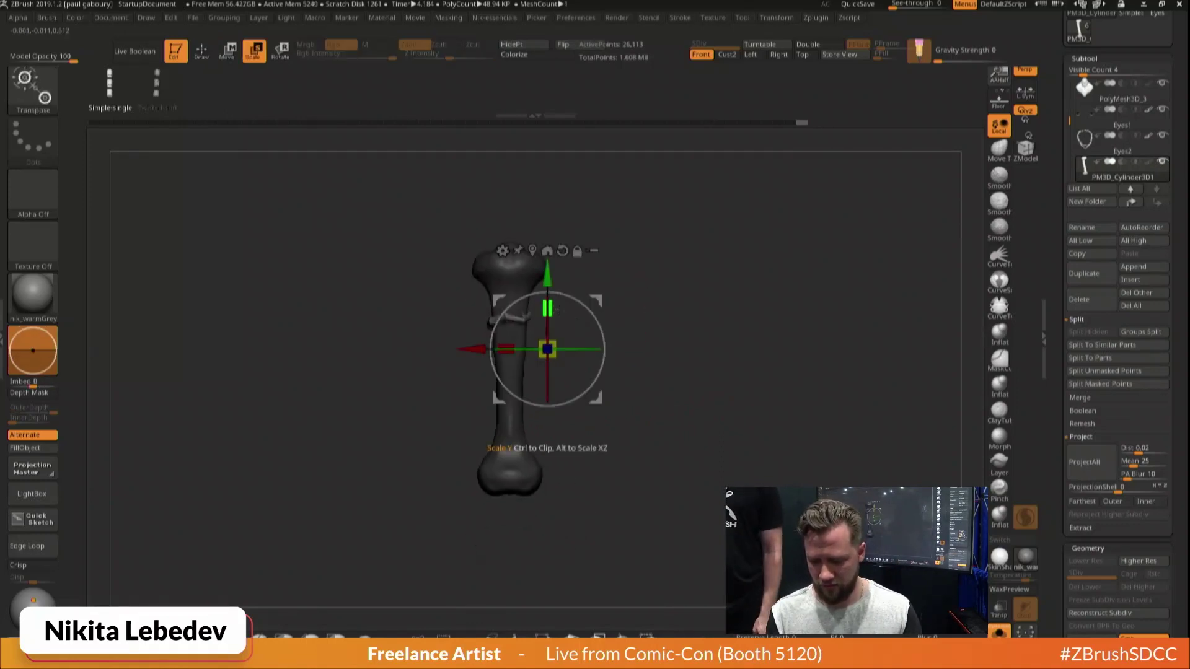
left_click_drag(552, 347, 557, 340)
key("ctrl+z")
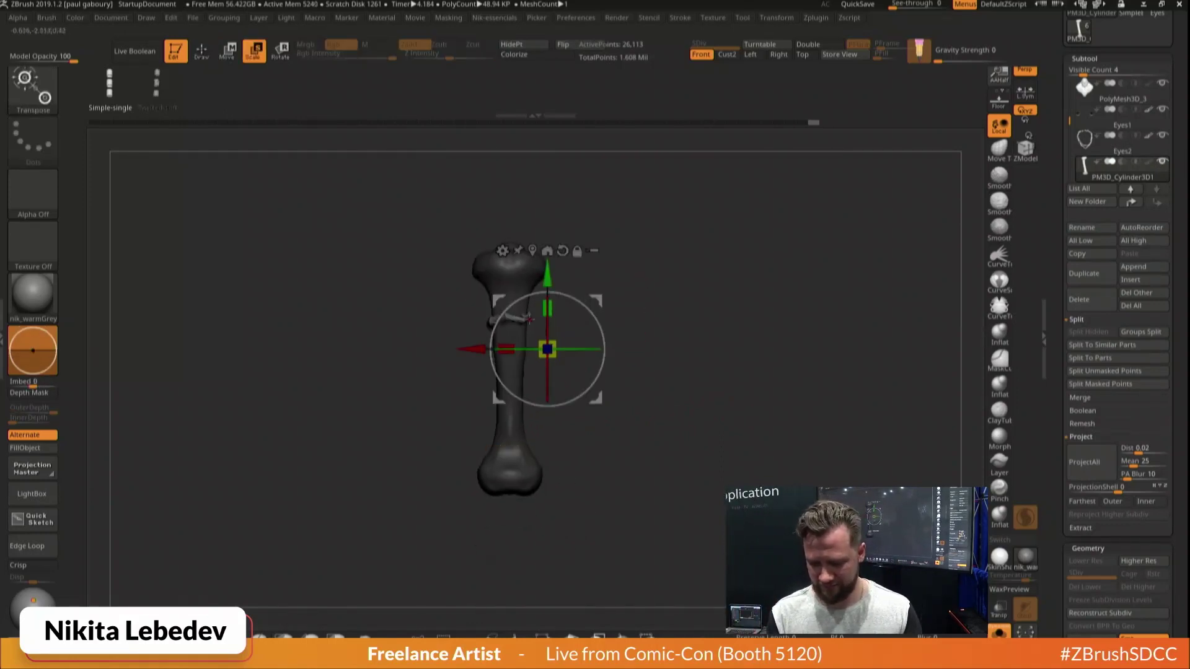
Thicken the strand wrapped around the bone with the Inflat brush and smooth its surface
key("q")
key("shift")
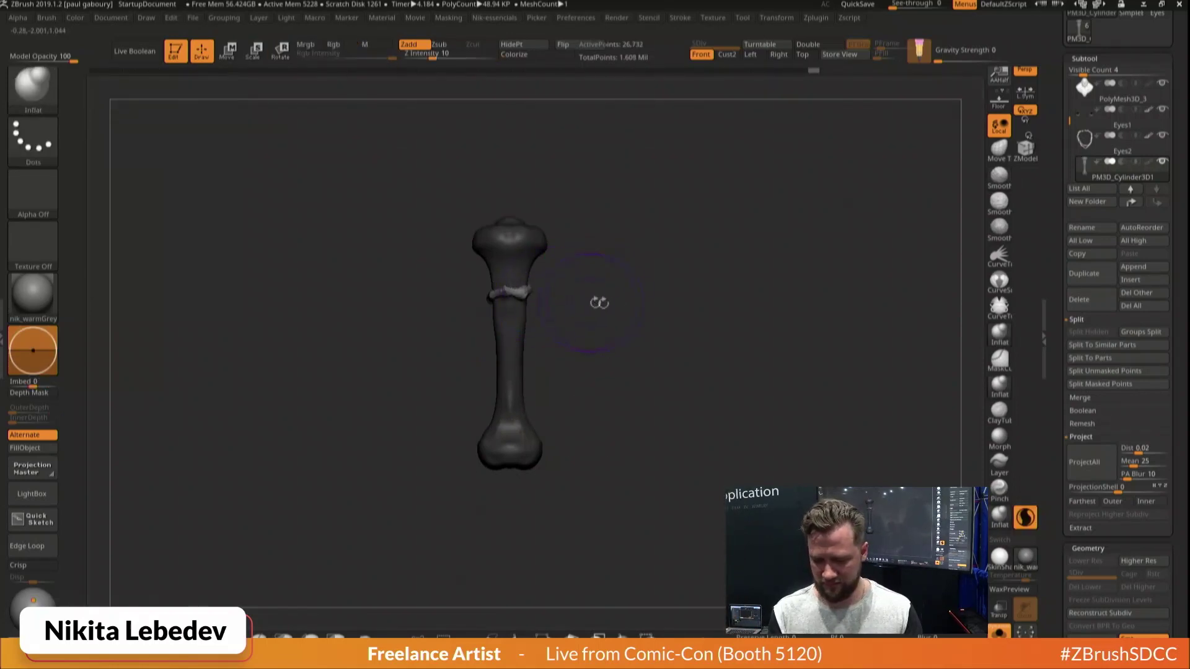
left_click_drag(600, 302, 711, 432)
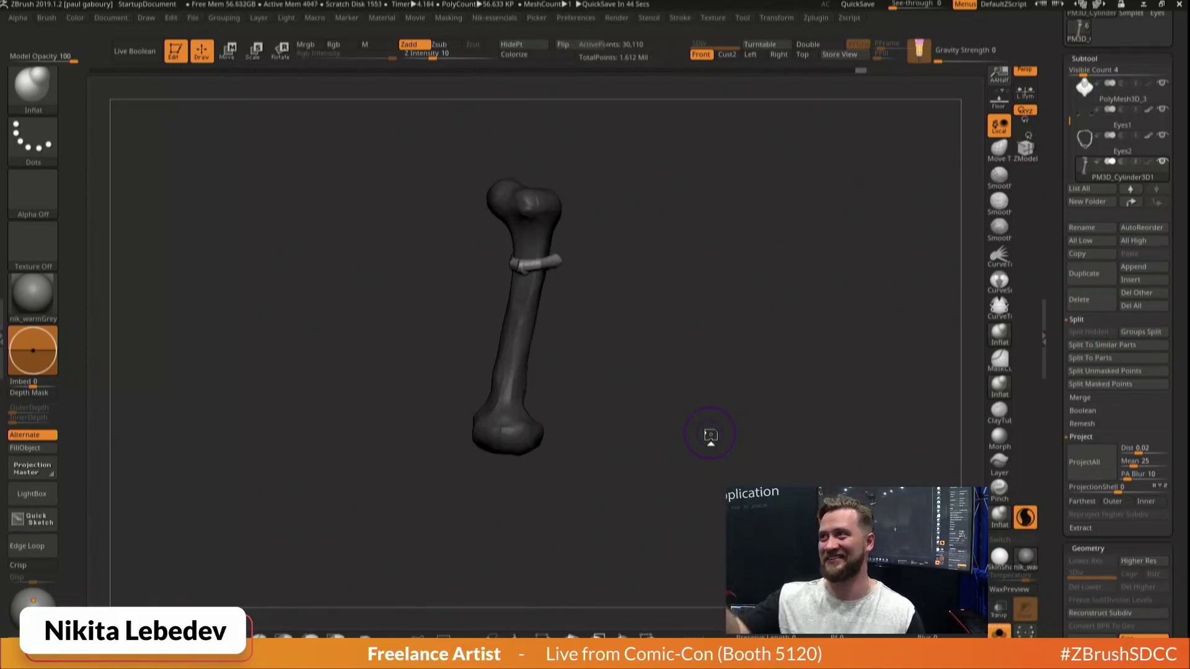
mouse_move(653, 289)
left_mouse_down()
mouse_move(696, 247)
mouse_move(677, 270)
mouse_move(635, 267)
left_mouse_up()
key("s")
key("b")
key("c")
key("b")
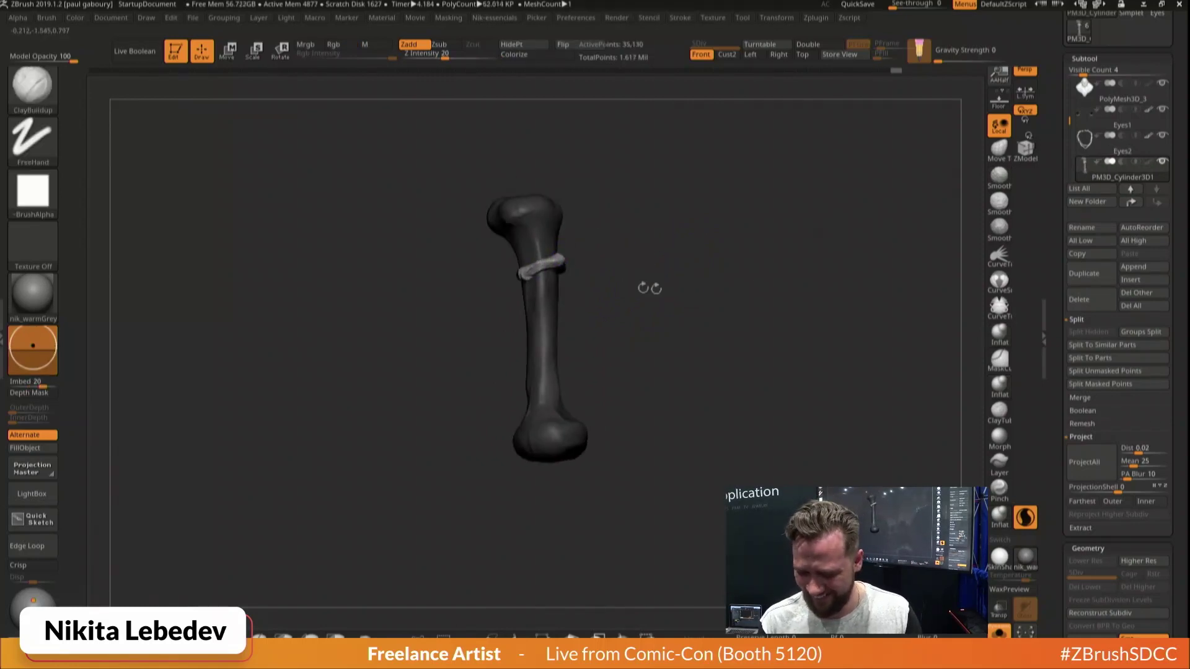
left_click_drag(650, 288, 693, 281, "shift")
Duplicate the wrapped strand lower on the shaft with the gizmo, centre the gizmo on the copy and adjust it
key("w")
left_click_drag(653, 240, 654, 266, "ctrl")
left_click_drag(609, 321, 614, 315)
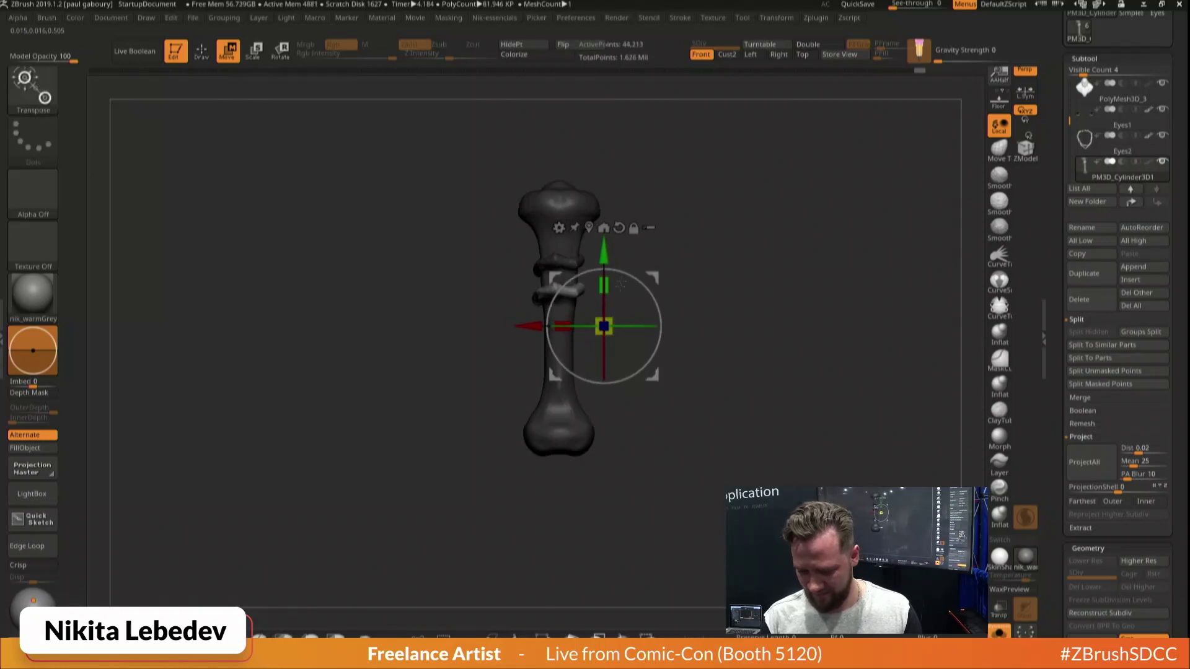
left_click(589, 228)
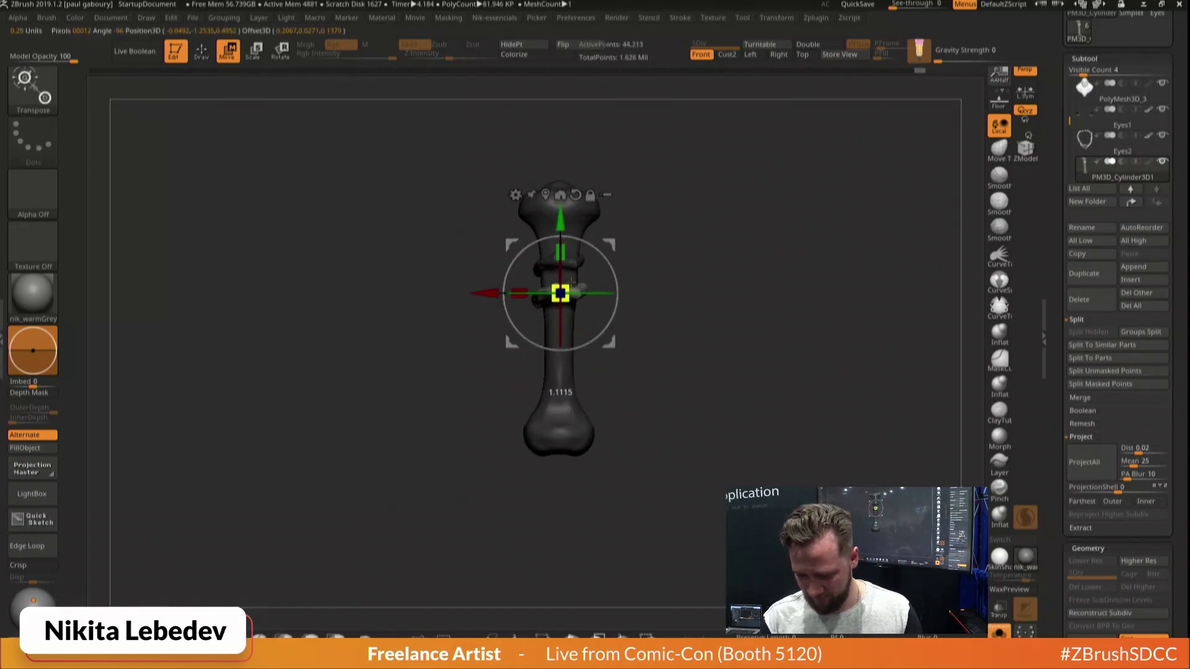
left_click_drag(609, 256, 614, 270)
Make another copy of the wrapped strand beside the second one and rotate it to vary its tilt around the shaft
left_click_drag(712, 282, 733, 284)
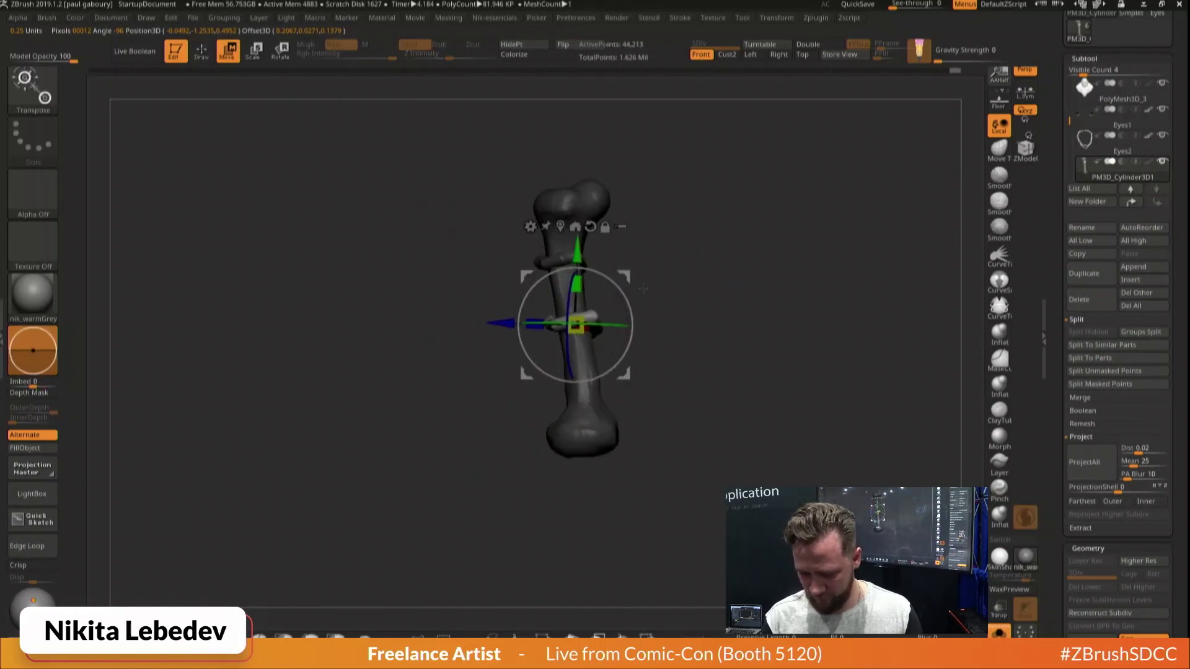
left_click_drag(630, 274, 631, 246, "ctrl")
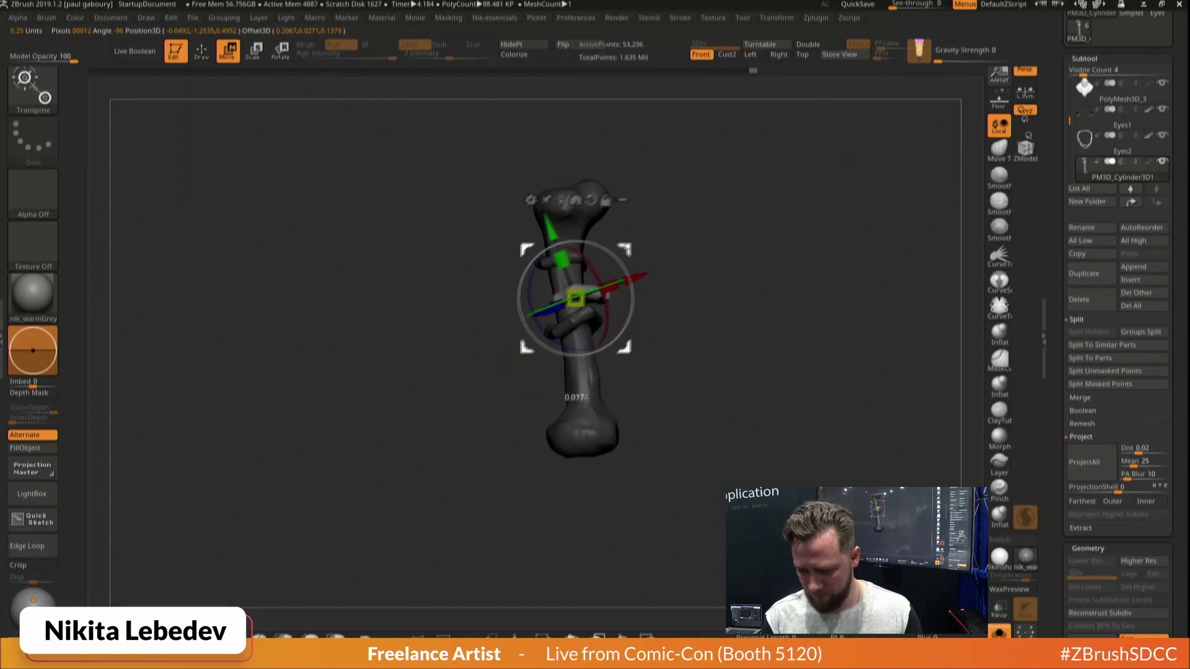
left_click_drag(704, 280, 833, 248)
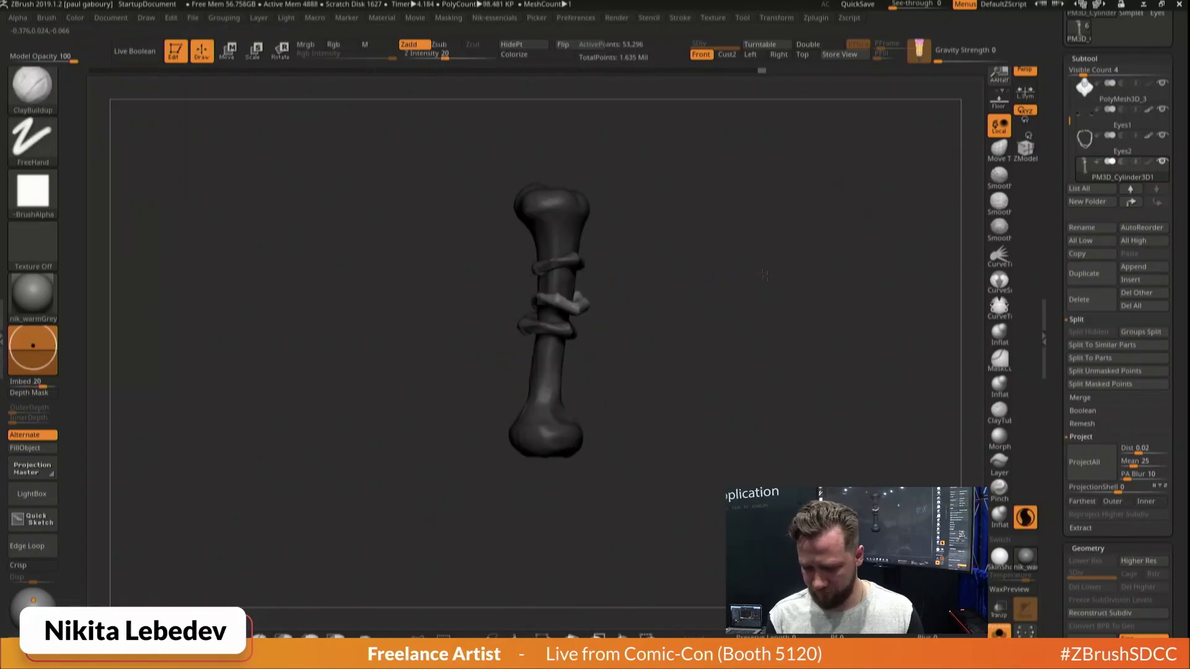
Add a fourth copy of the wrapped strand beside the upper wrap on the bone's shaft
key("q")
left_click_drag(678, 242, 736, 250)
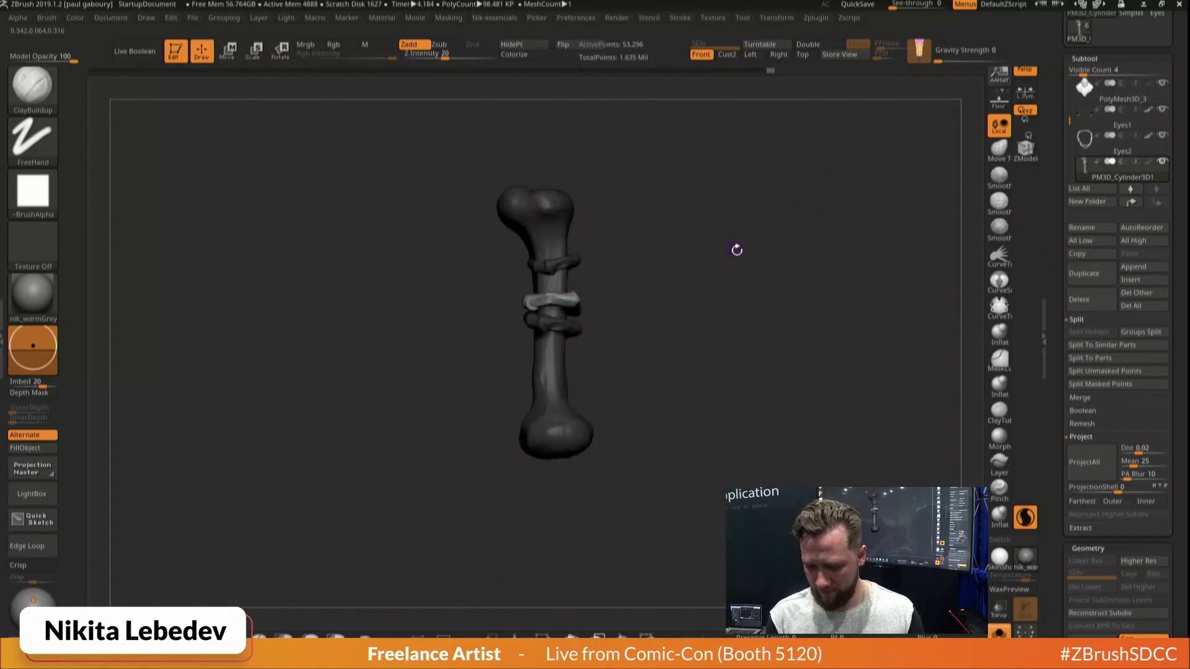
left_click_drag(671, 275, 669, 321)
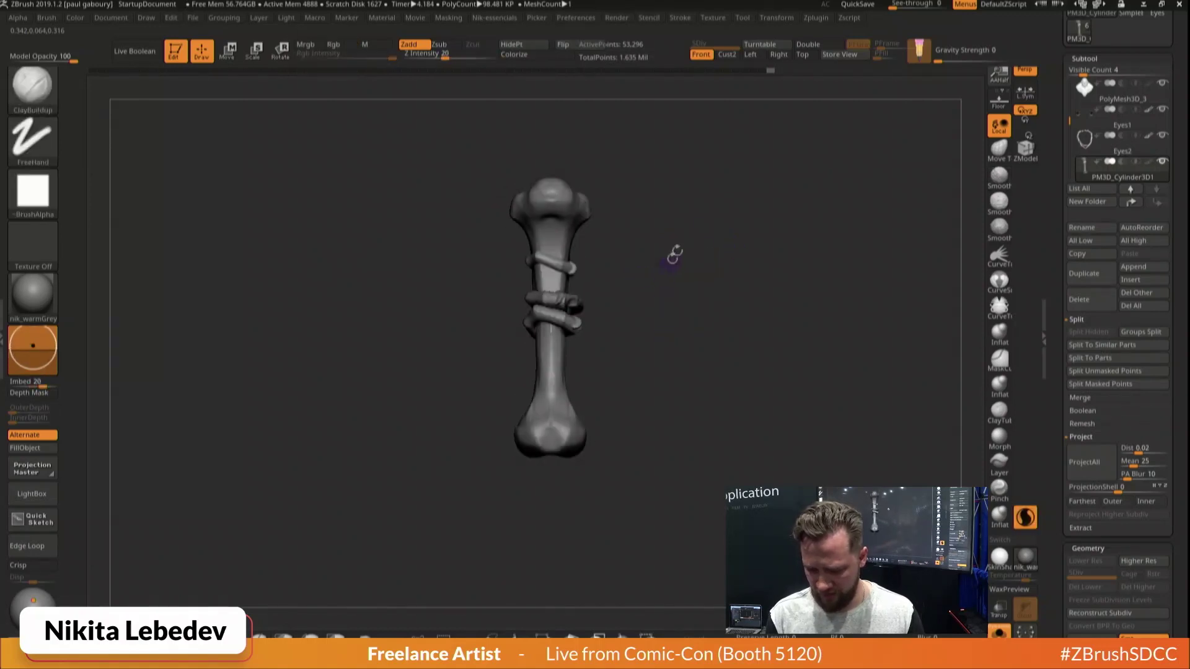
mouse_move(672, 255)
left_mouse_down()
mouse_move(624, 268)
mouse_move(608, 185)
mouse_move(641, 229)
mouse_move(722, 234)
mouse_move(780, 270)
left_mouse_up()
left_click(668, 248, "ctrl")
key("w")
key("q")
key("shift")
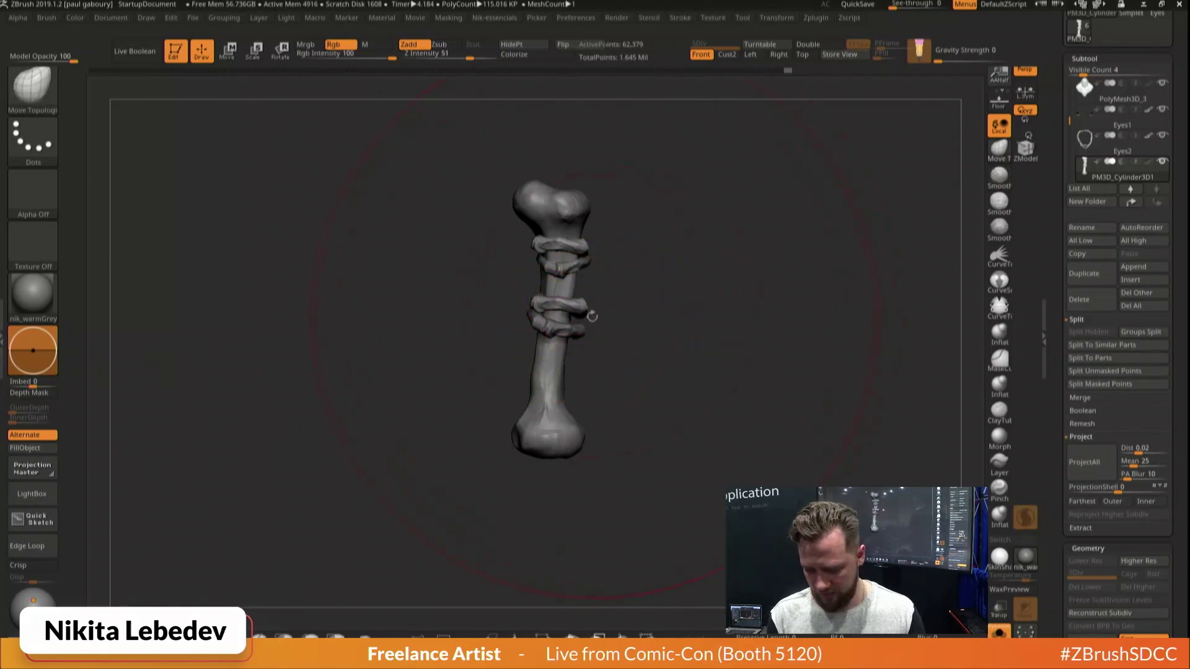
Move the lower pair of wrapped strands farther down the bone's shaft with the Move Topological brush
left_click_drag(558, 335, 546, 398)
left_click_drag(574, 316, 564, 354)
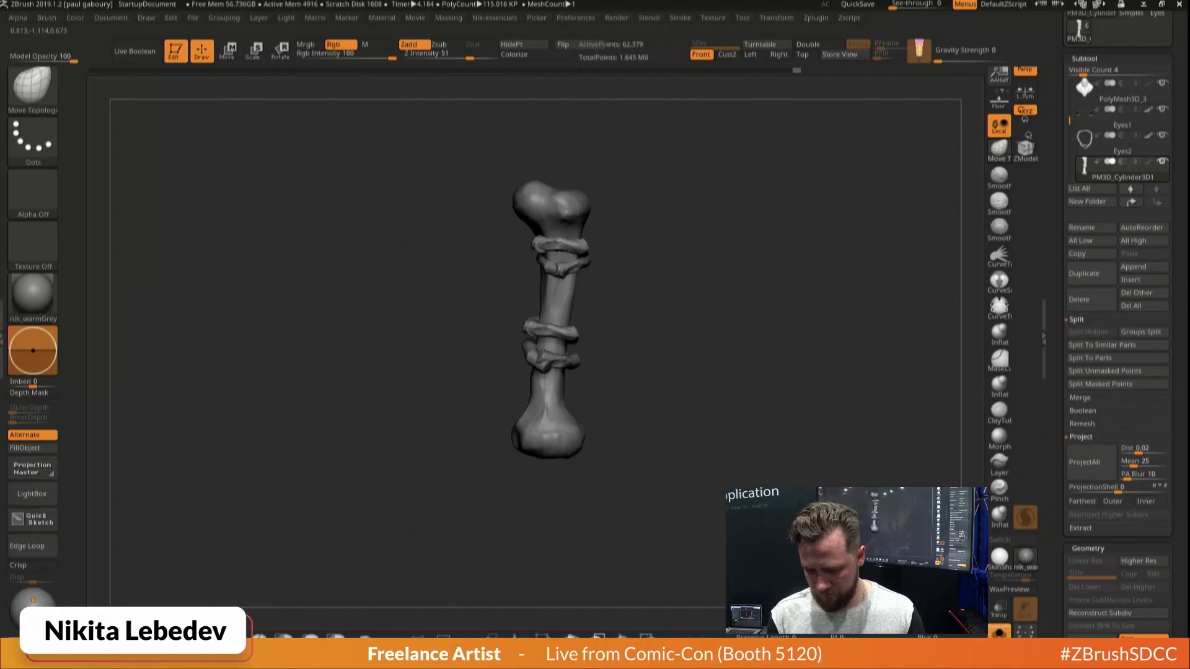
left_click_drag(658, 339, 578, 333)
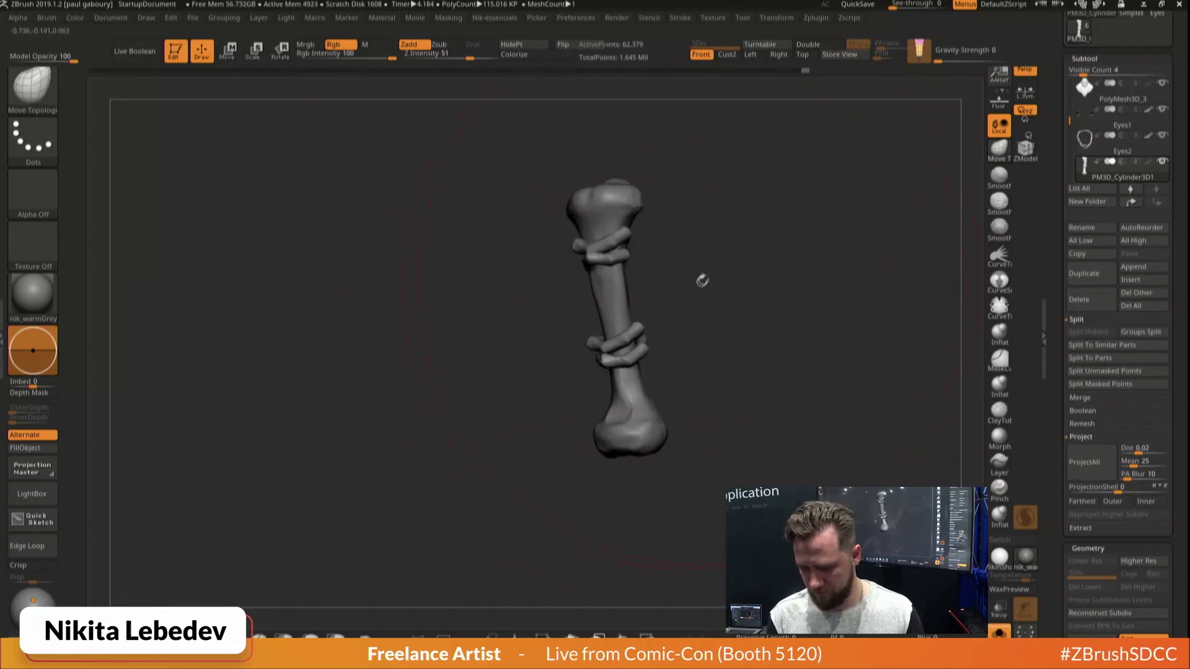
left_click_drag(701, 277, 759, 249)
left_click_drag(713, 263, 779, 262)
key("s")
key("f")
left_click_drag(821, 322, 645, 349)
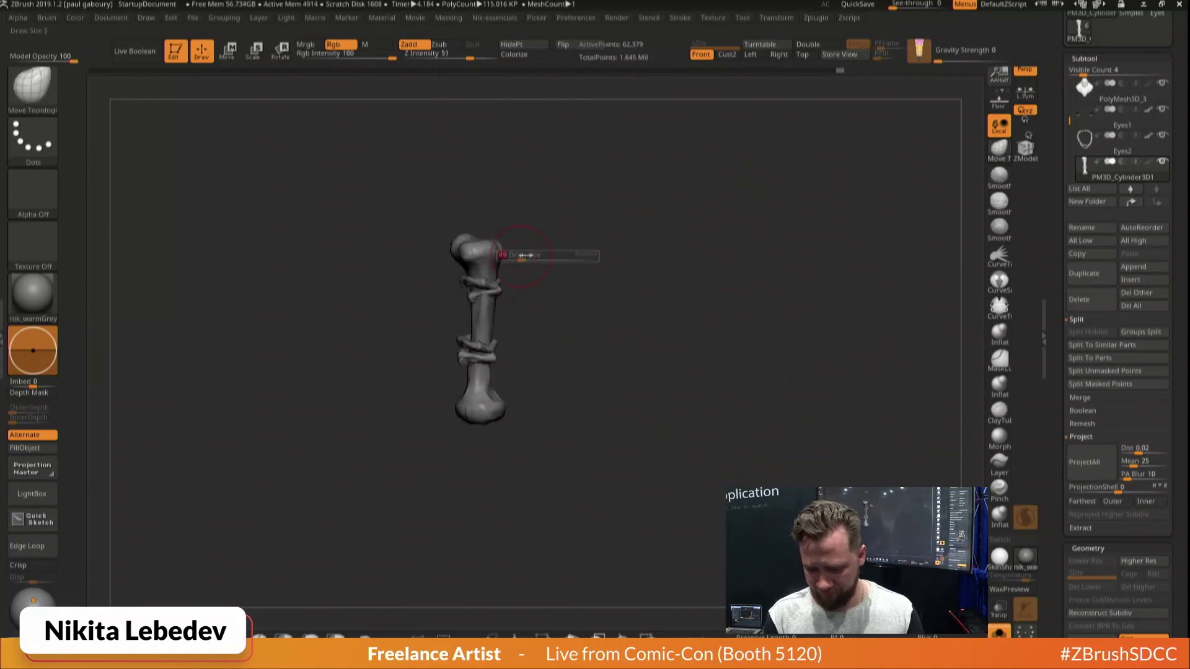
Select the nik_porous_01 brush and sculpt porous surface detail on the bone's ends and shaft
key("b")
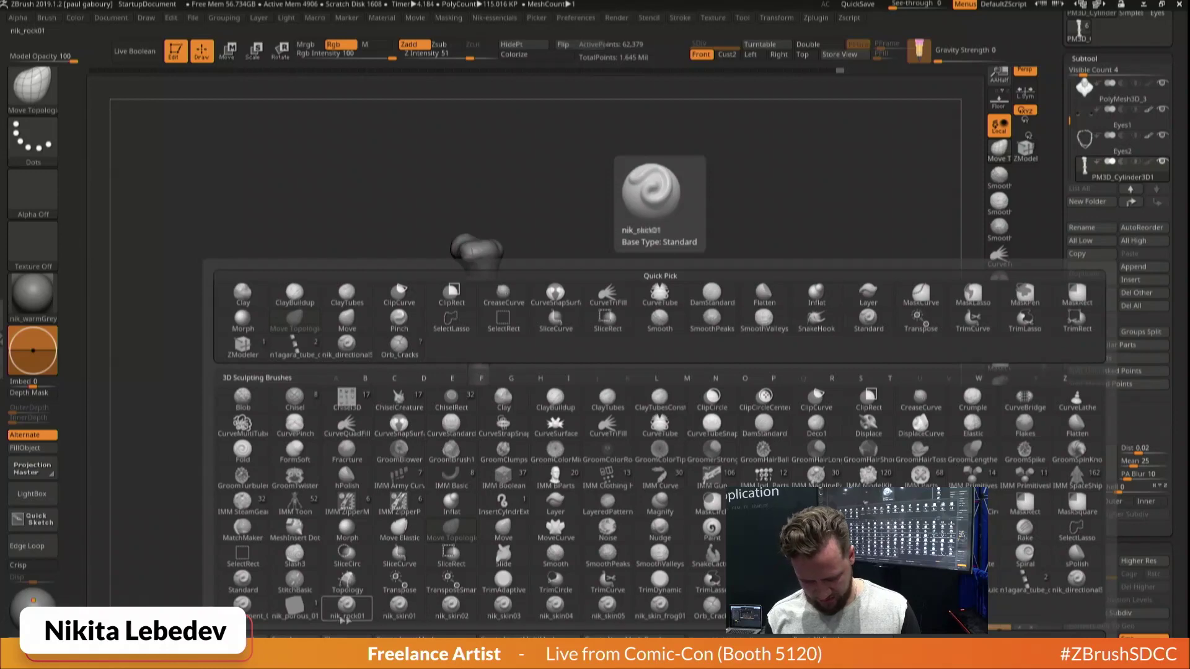
left_click(295, 611)
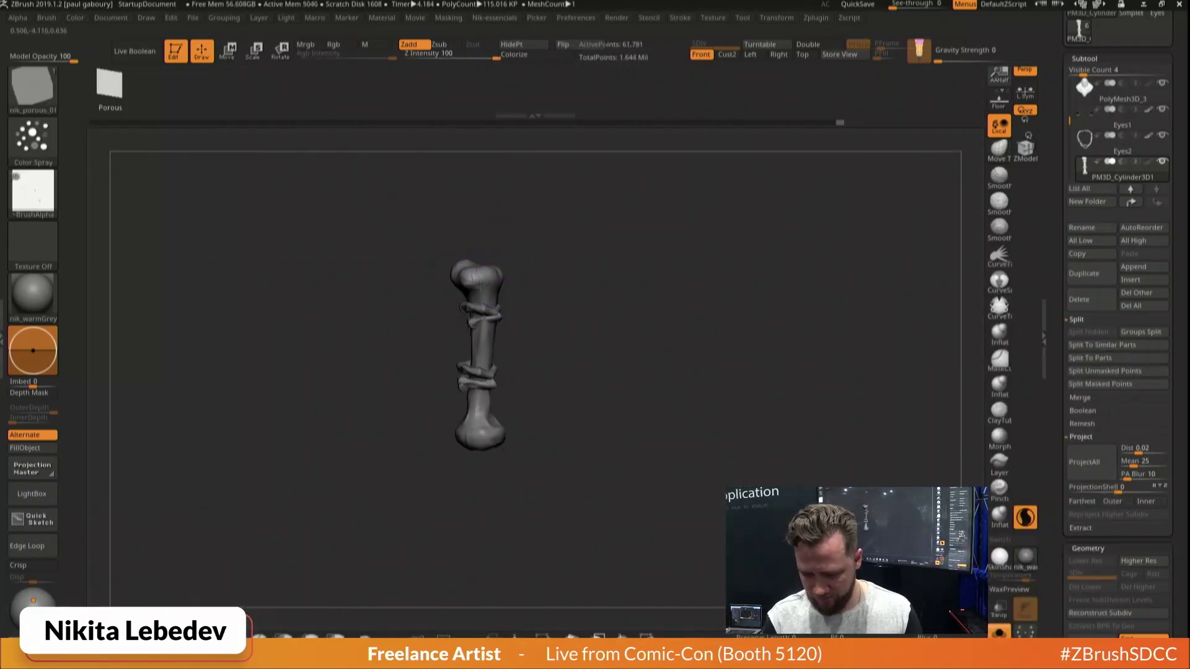
left_click_drag(478, 271, 479, 287)
left_click_drag(610, 254, 590, 324)
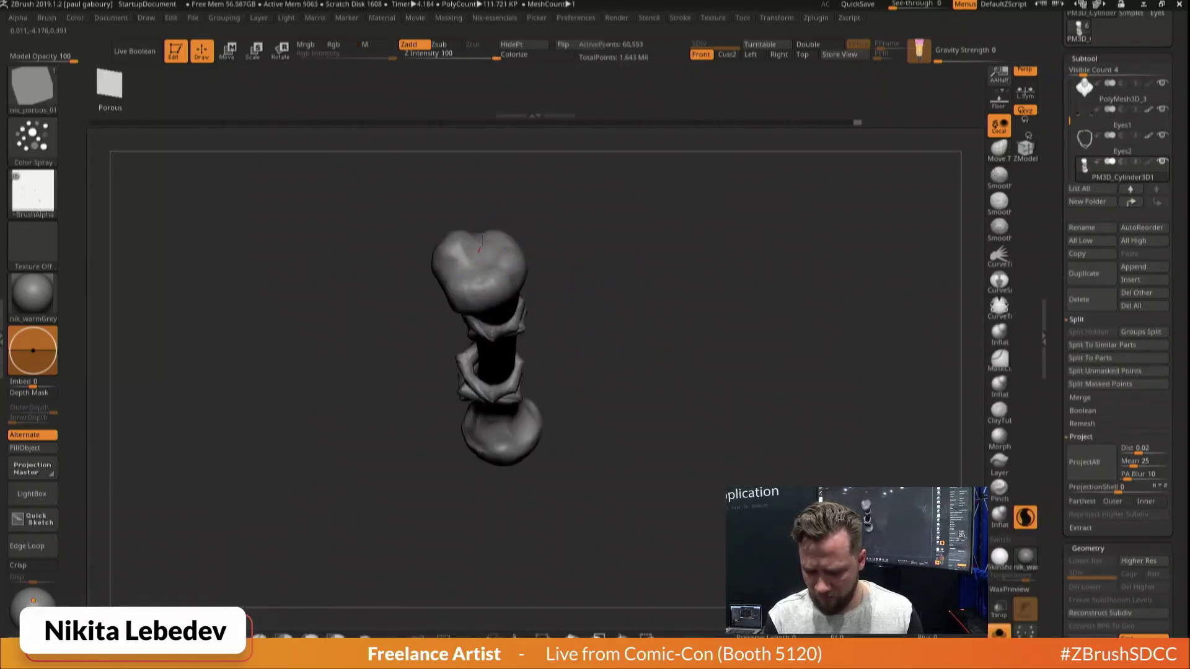
left_click_drag(477, 259, 485, 286)
mouse_move(602, 291)
left_mouse_down()
mouse_move(619, 223)
mouse_move(609, 267)
left_mouse_up()
left_click_drag(435, 374, 427, 385)
left_click_drag(442, 439, 600, 387)
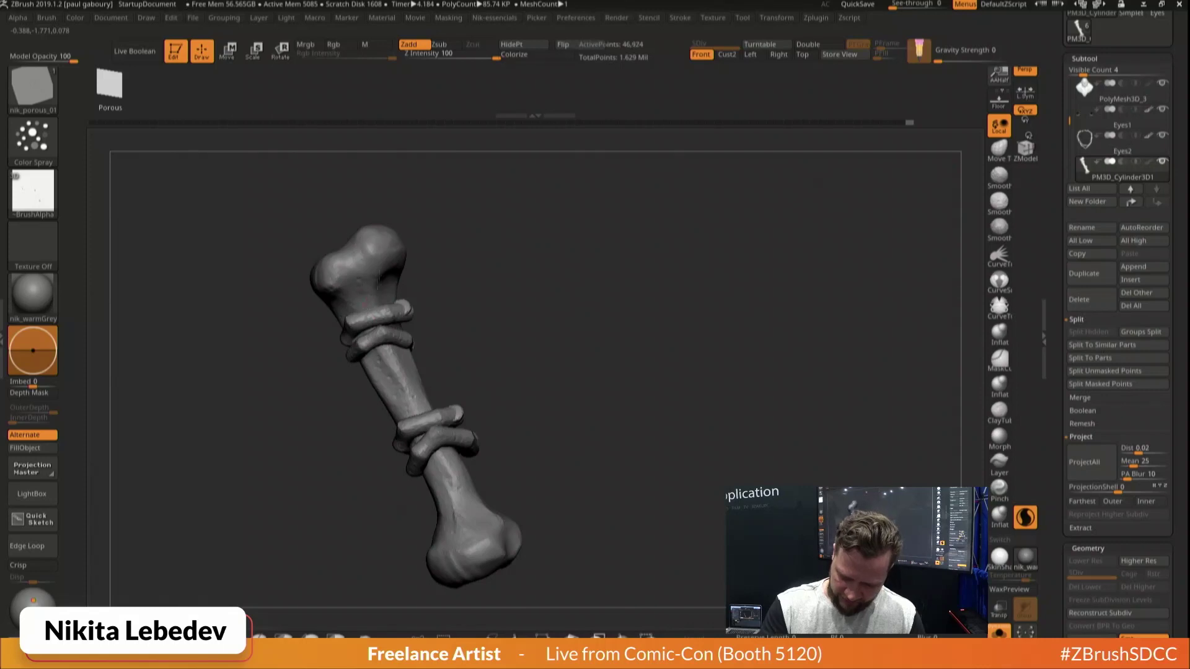
left_click_drag(480, 306, 717, 396)
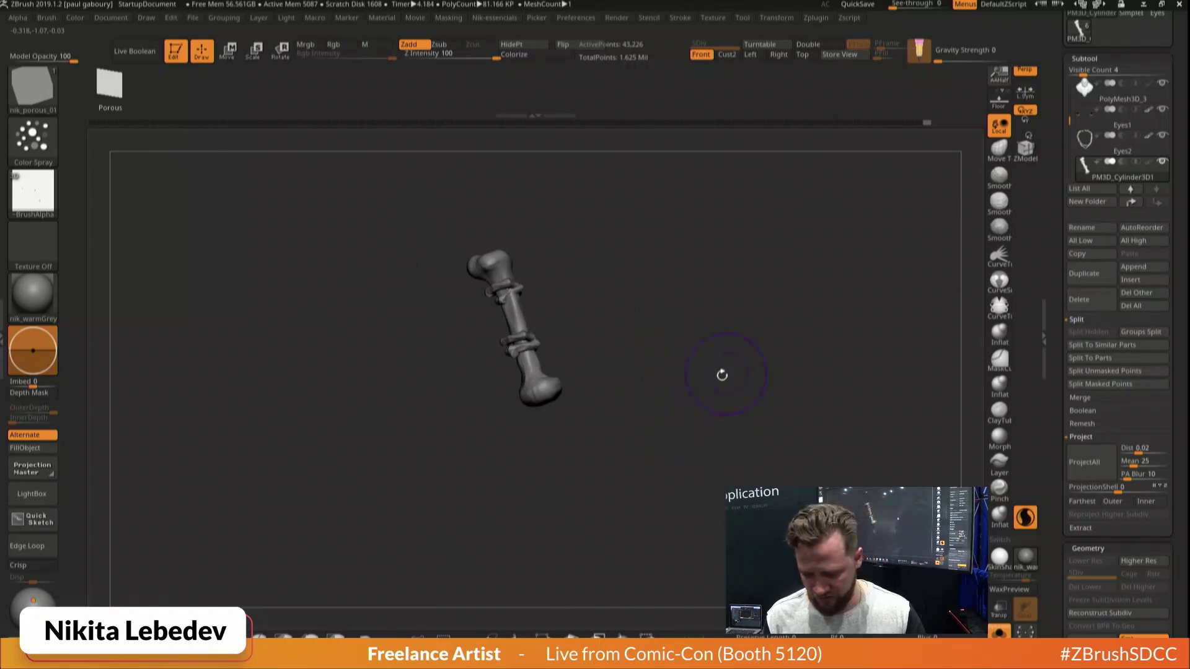
Lengthen the bone by pulling its upper end upward with the Move Topological brush
key("b")
key("Escape")
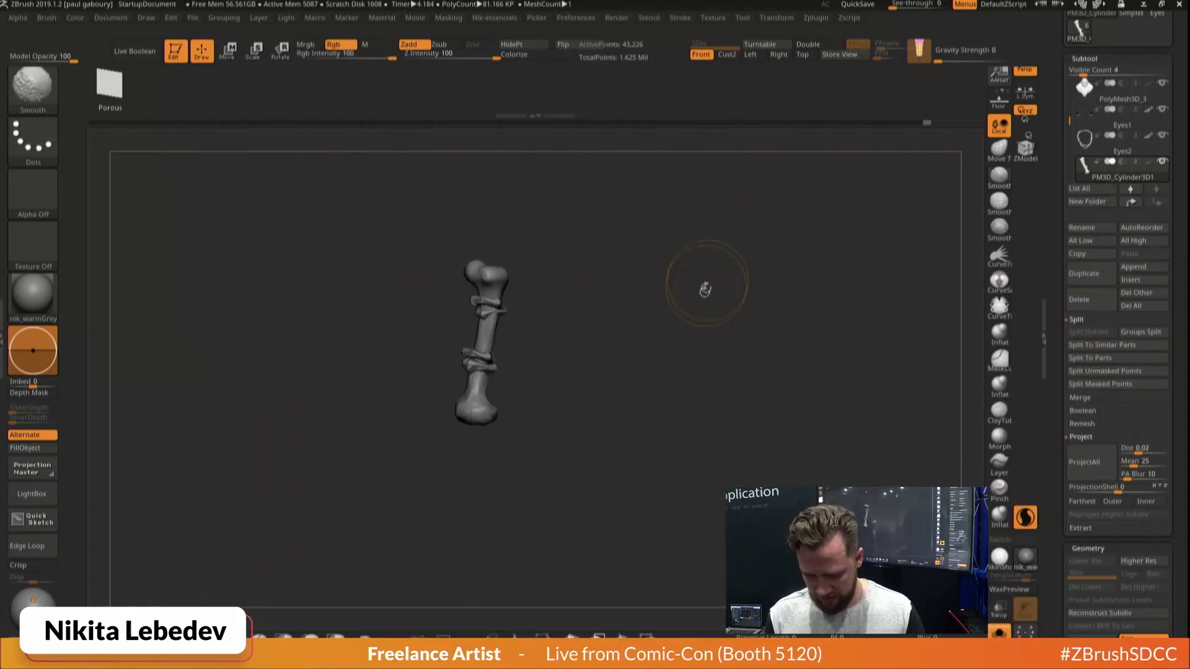
mouse_move(613, 404)
left_mouse_down()
mouse_move(656, 409)
mouse_move(641, 428)
mouse_move(655, 418)
left_mouse_up()
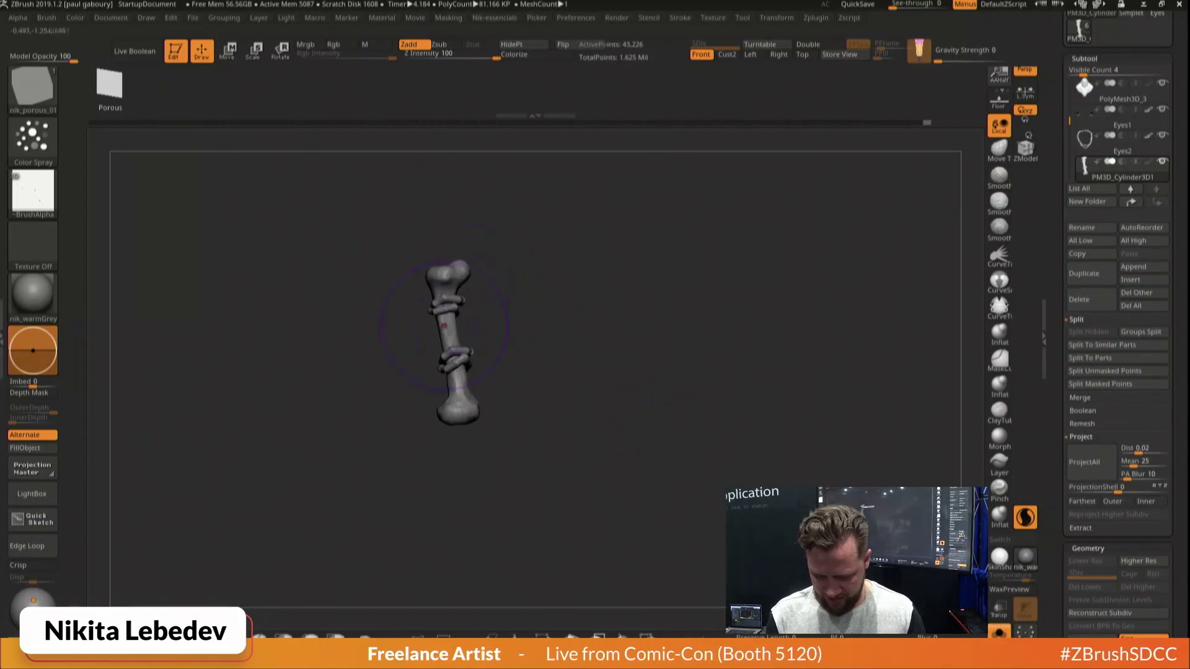
key("b")
key("m")
key("t")
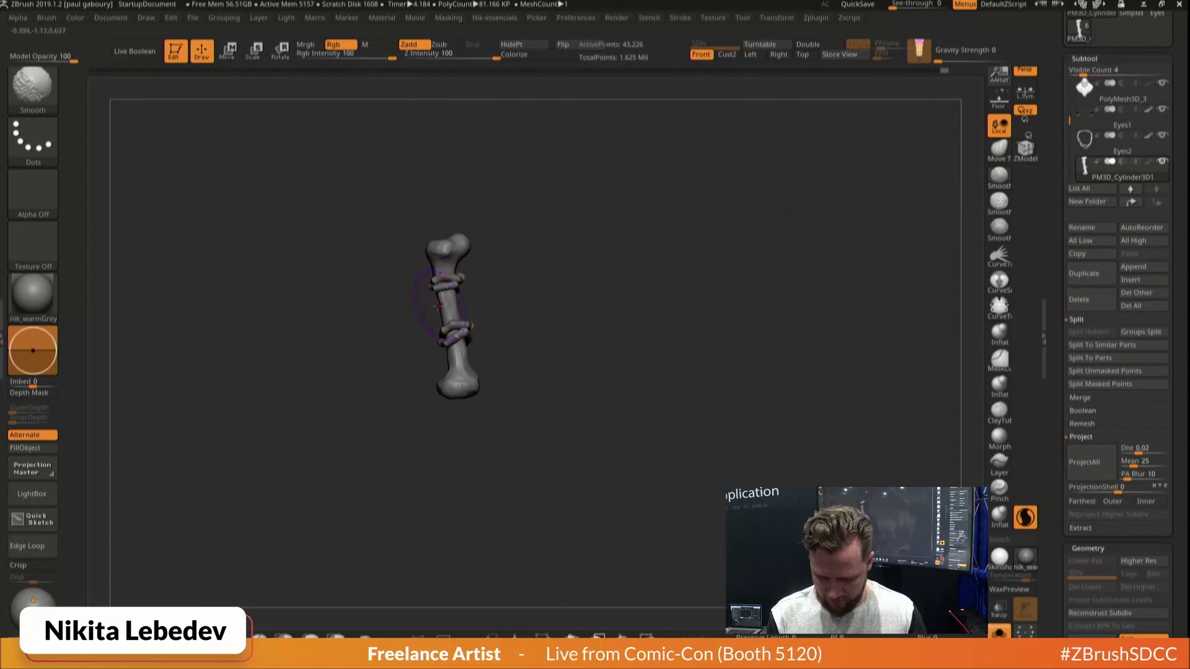
left_click_drag(438, 308, 443, 309)
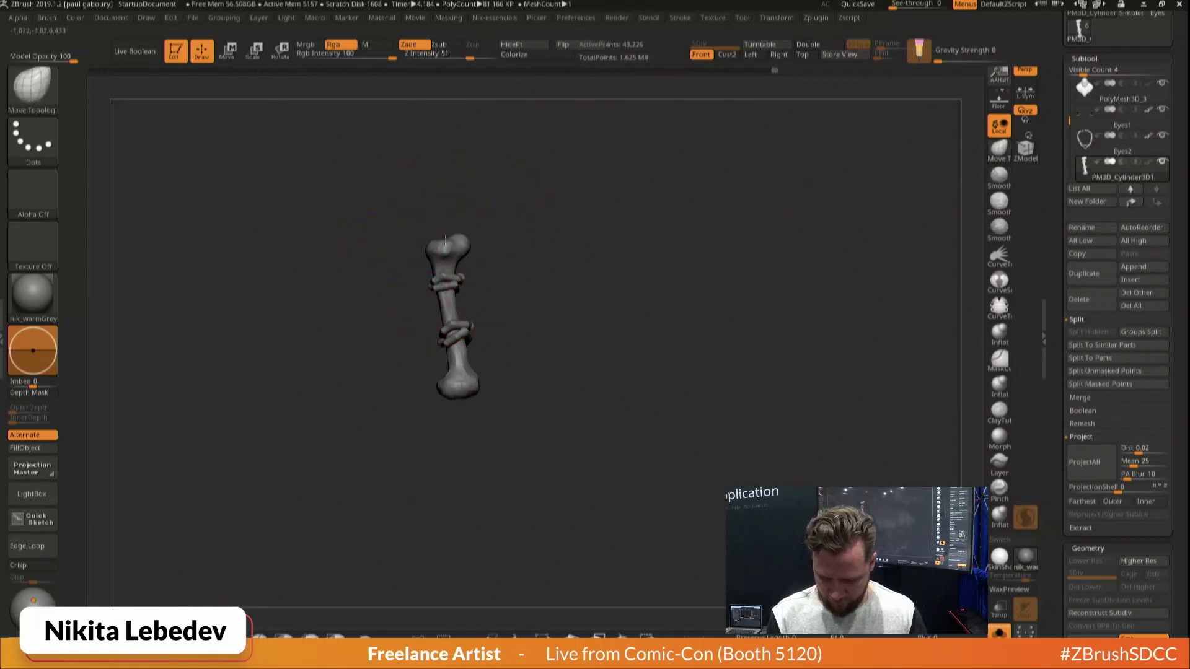
left_click_drag(444, 241, 448, 219)
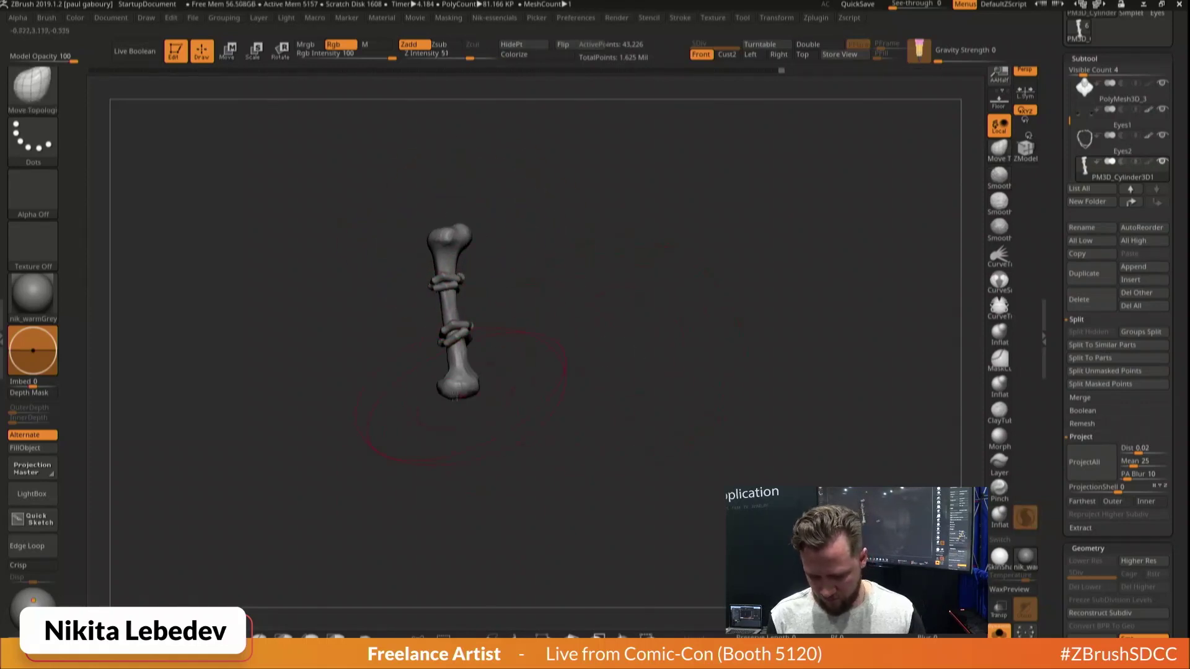
Create a new InsertMesh brush from the strand-wrapped bone, trying it once and undoing the insertion
key("b")
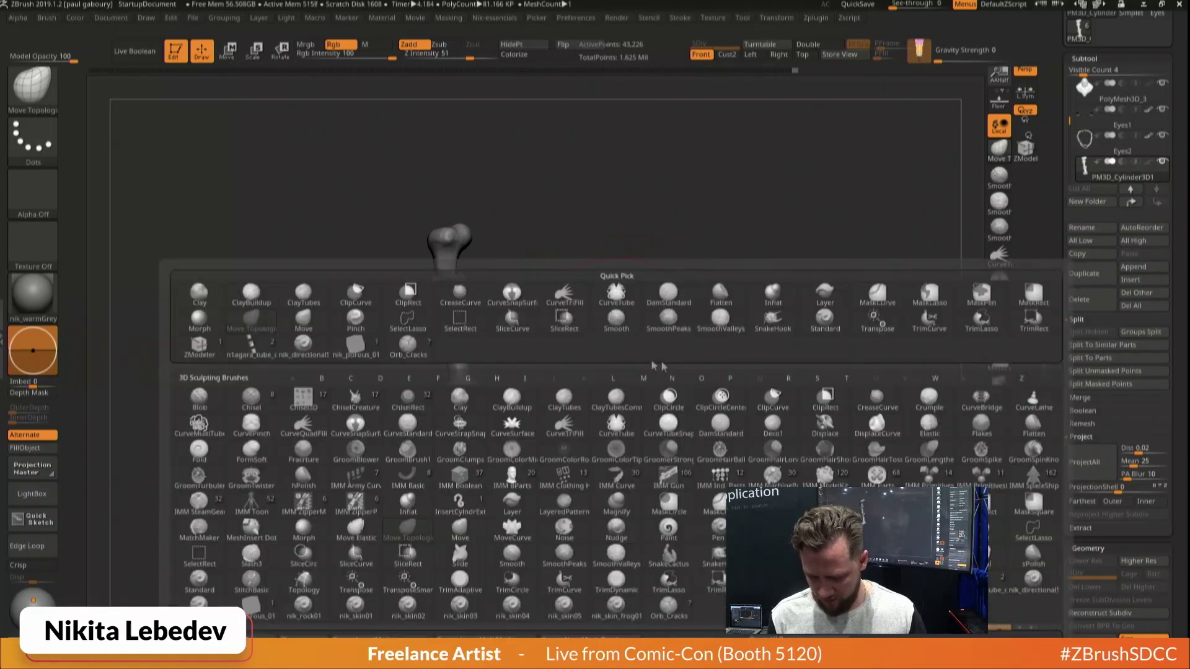
left_click(382, 637)
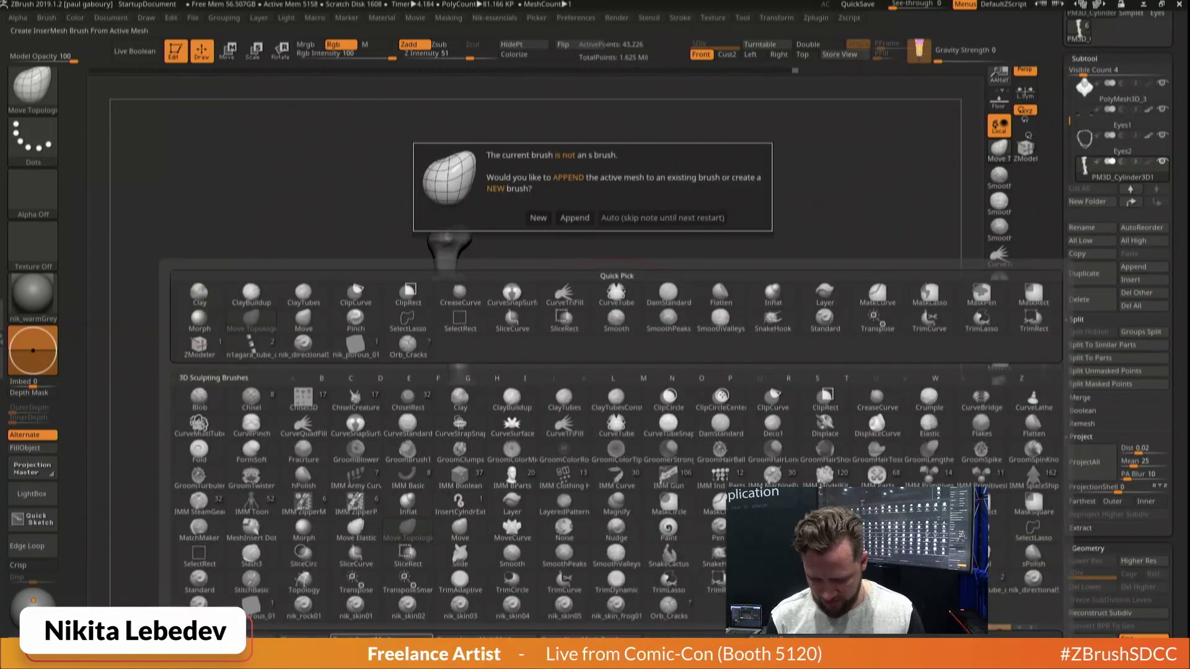
left_click(539, 217)
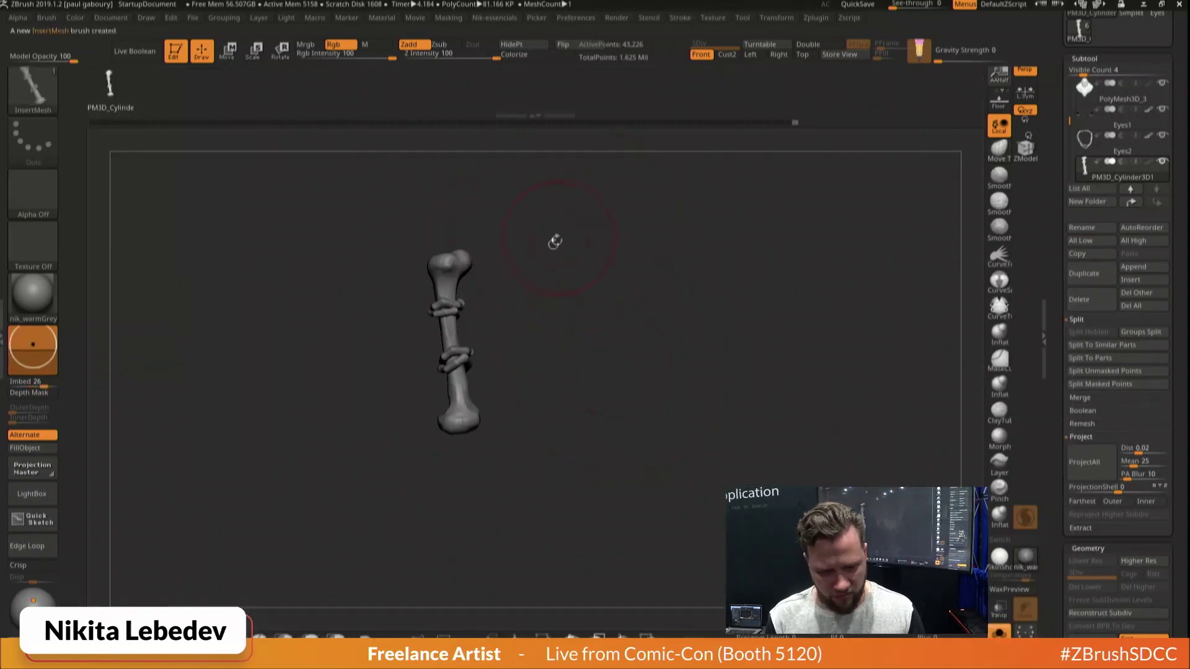
left_click_drag(460, 267, 480, 296)
key("ctrl+z")
left_click_drag(712, 374, 695, 403)
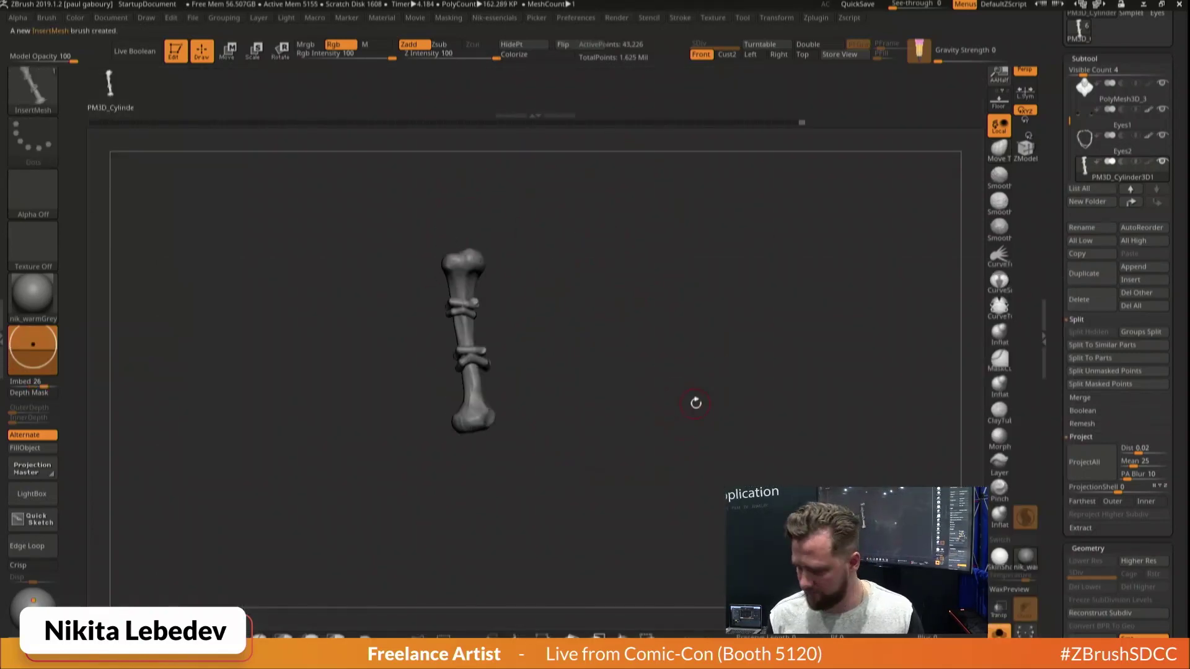
Make the necklace subtool Eyes2 active, hide the bone subtool PM3D_Cylinder3D1 and frame the whole bust
left_click(1086, 141)
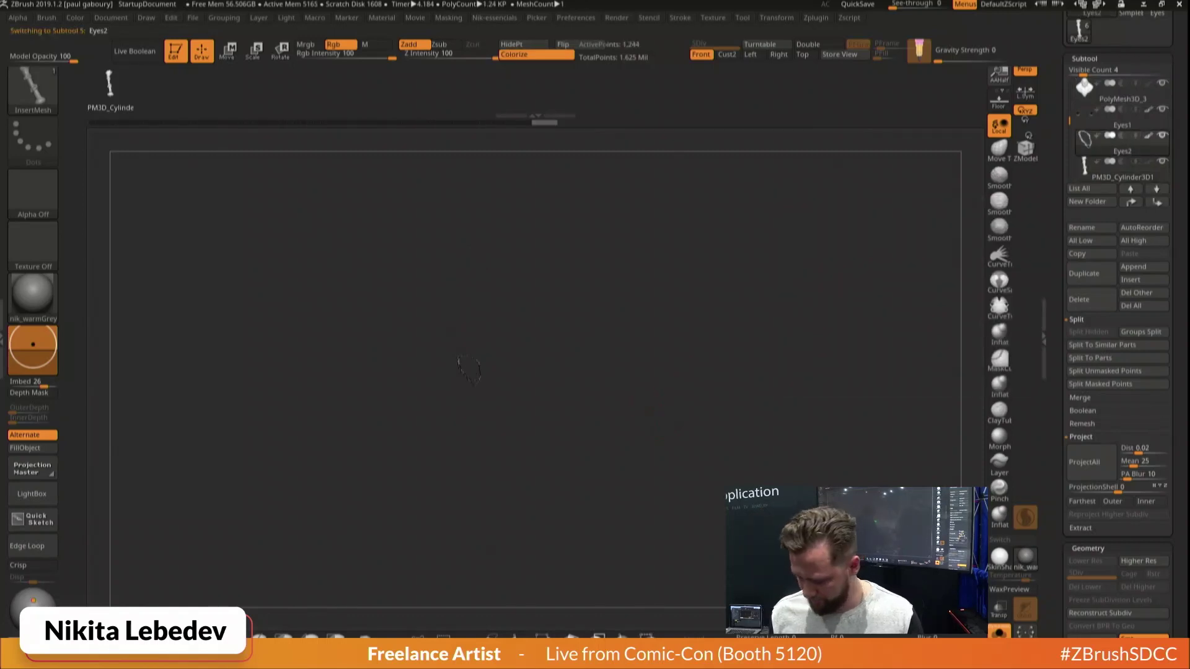
left_click_drag(769, 465, 786, 461)
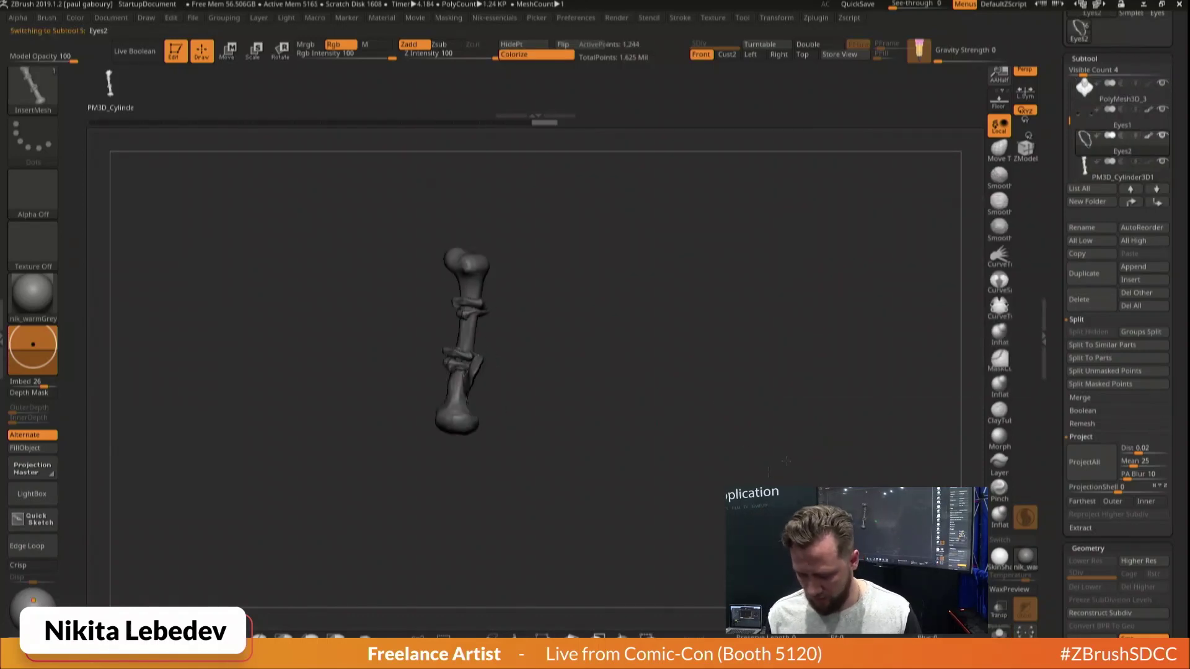
left_click(1162, 161)
mouse_move(688, 397)
left_mouse_down()
mouse_move(709, 406)
mouse_move(664, 399)
mouse_move(751, 452)
mouse_move(639, 339)
mouse_move(643, 471)
mouse_move(622, 278)
left_mouse_up()
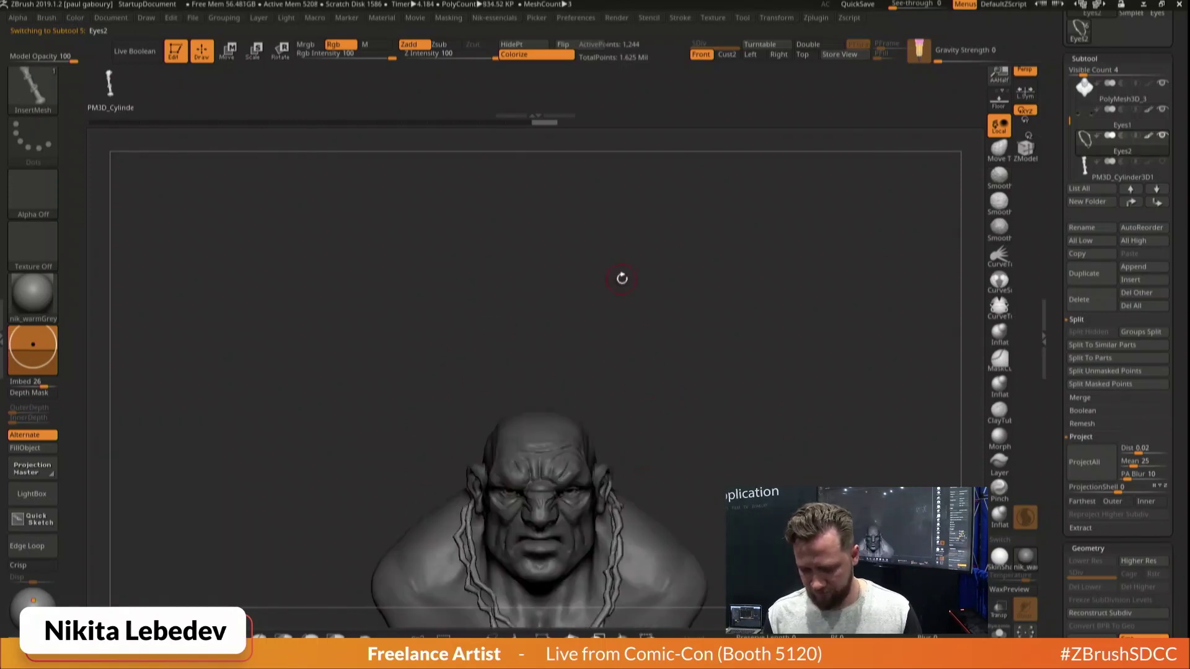
key("f")
key("f")
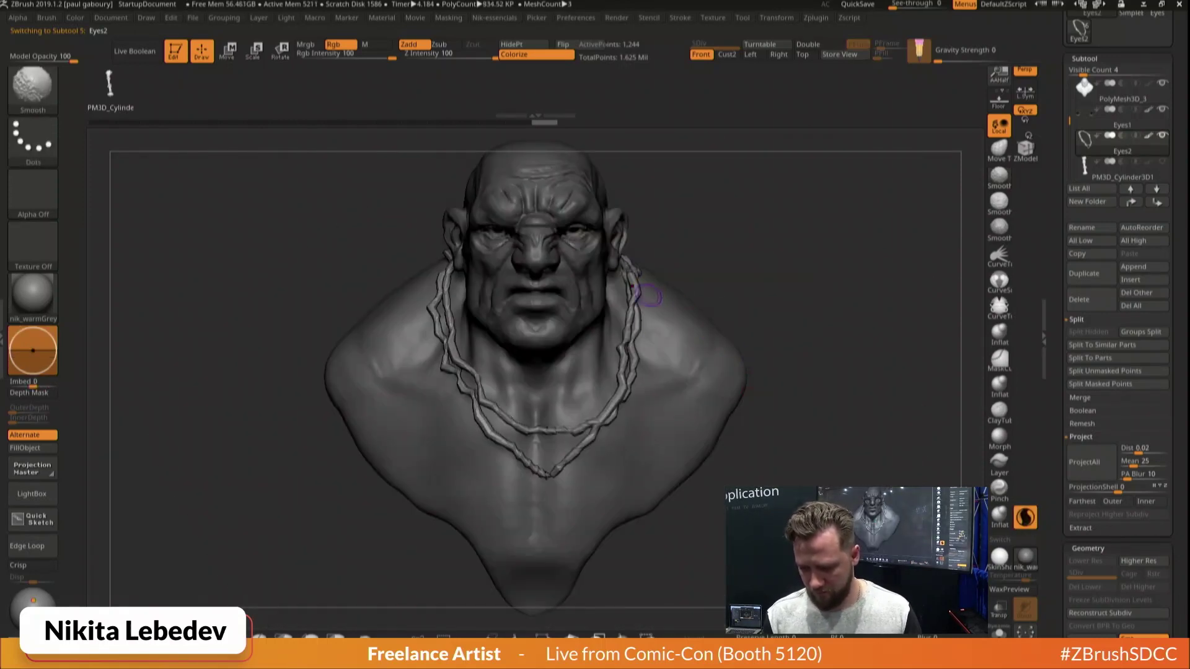
Insert a bone on the necklace strands near the man's left shoulder and adjust its size and tilt with the gizmo
left_click_drag(844, 268, 620, 344)
left_click_drag(775, 381, 786, 288)
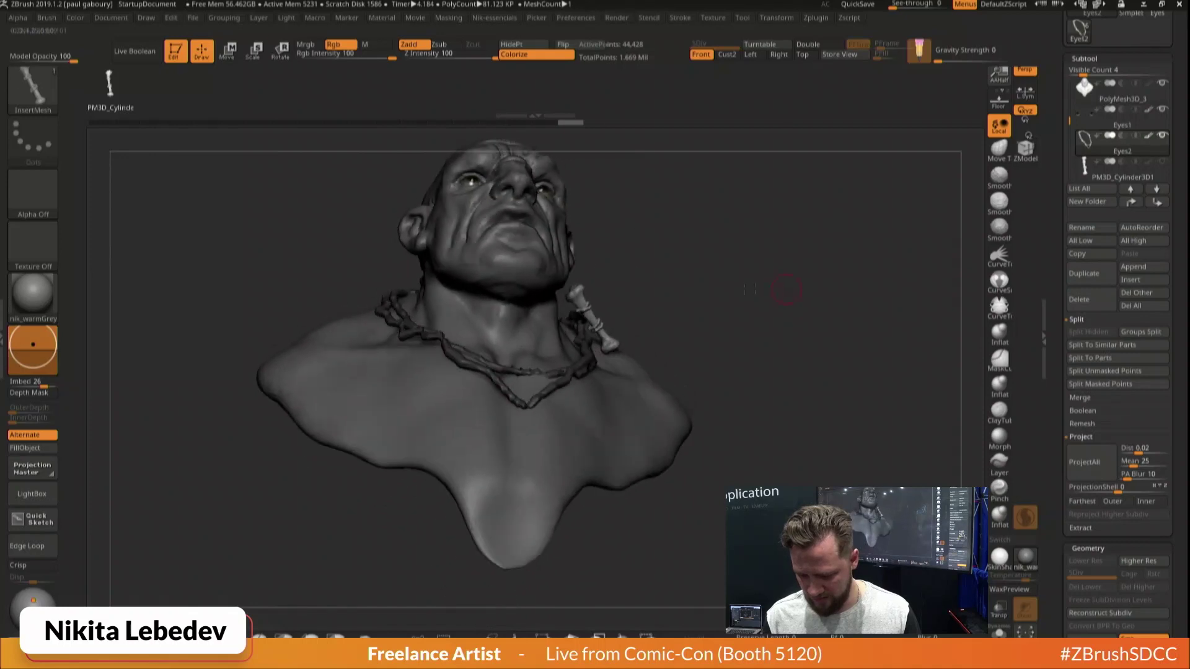
key("e")
mouse_move(625, 287)
left_mouse_down()
mouse_move(599, 271)
mouse_move(632, 275)
mouse_move(633, 287)
left_mouse_up()
left_click_drag(768, 275, 736, 345)
left_click_drag(639, 332, 637, 355)
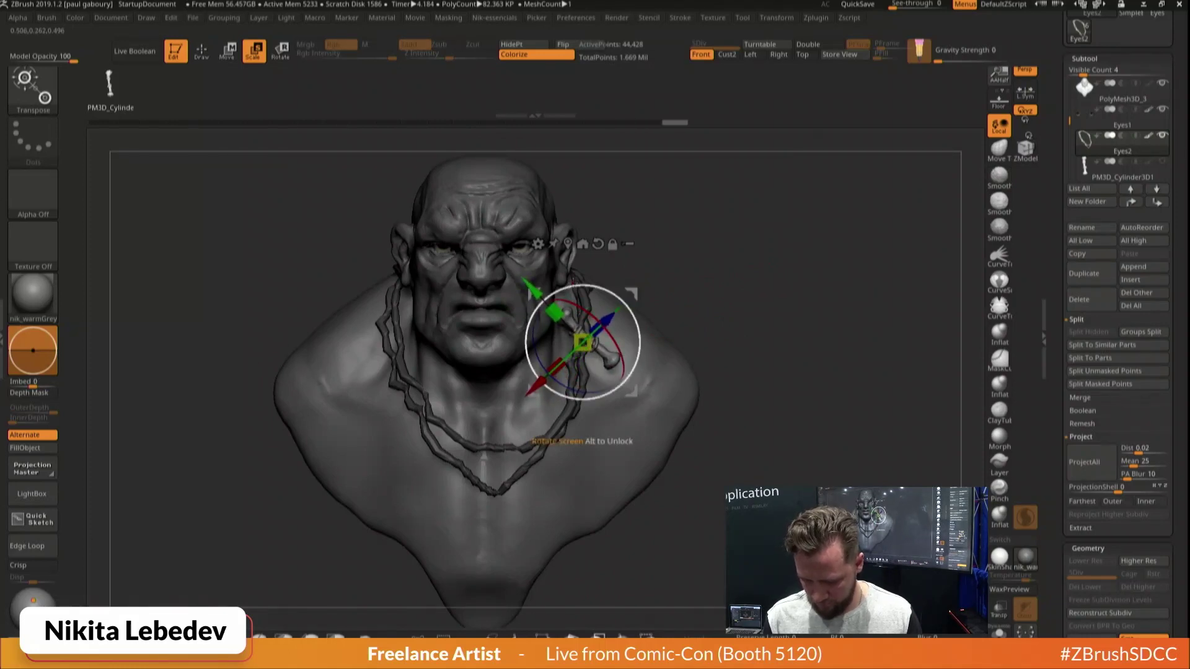
Set the bone brush's Imbed to -6 and undo the trial insertion on the necklace
key("q")
left_click_drag(38, 345, 37, 352)
left_click_drag(584, 421, 583, 423)
mouse_move(756, 378)
left_mouse_down()
mouse_move(846, 362)
mouse_move(766, 365)
left_mouse_up()
key("ctrl+z")
left_click_drag(826, 393, 786, 402, "shift")
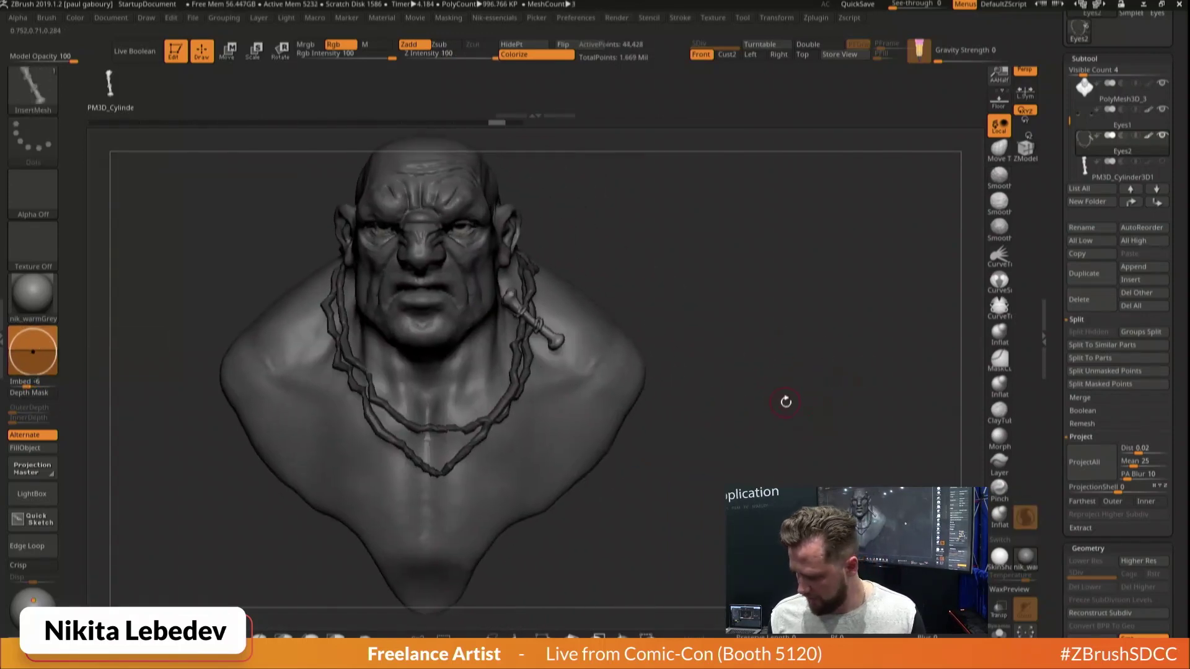
Split the inserted bone into its own subtool and place a second bone on the opposite side of the necklace
left_click(1108, 372)
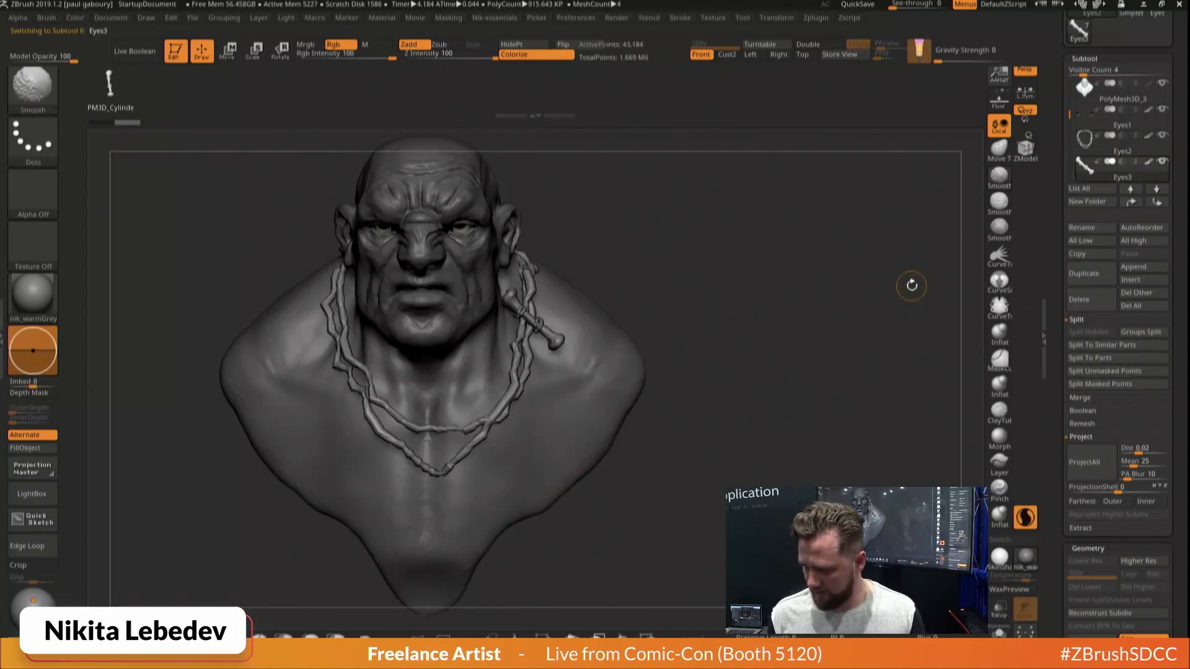
key("shift+f")
key("shift+f")
left_click_drag(353, 380, 347, 413)
right_click_drag(485, 347, 441, 359)
key("w")
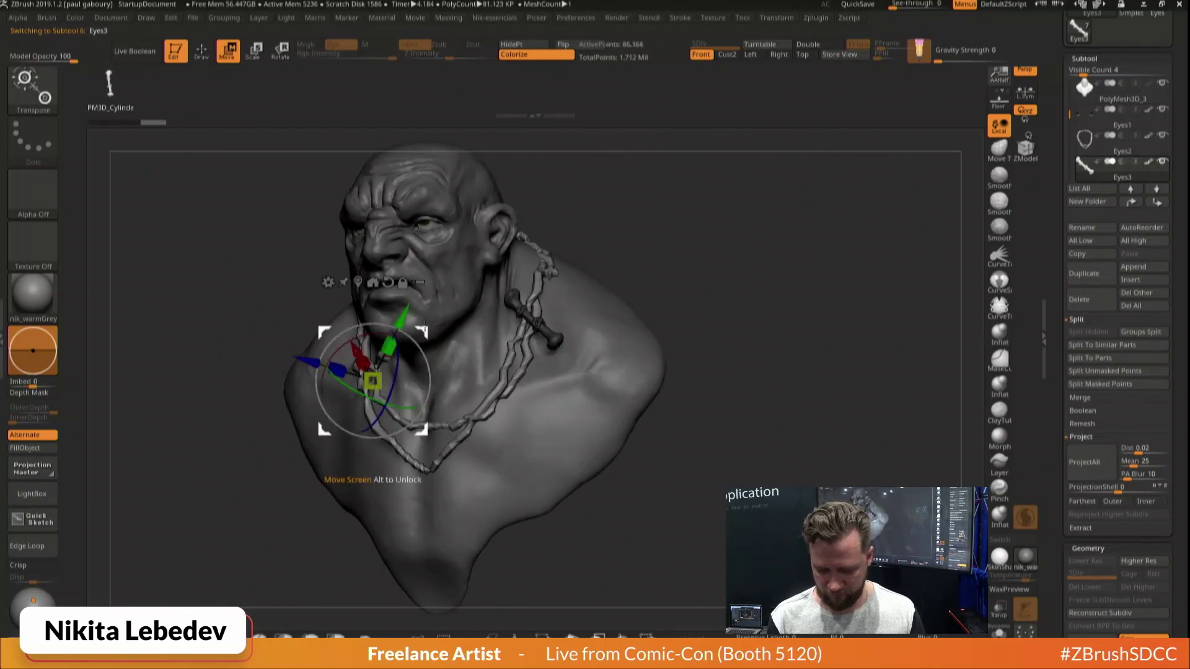
left_click_drag(426, 338, 414, 356)
Rotate the second bone until it lies nearly horizontal across the necklace strands
key("q")
right_click_drag(440, 350, 521, 350, "shift")
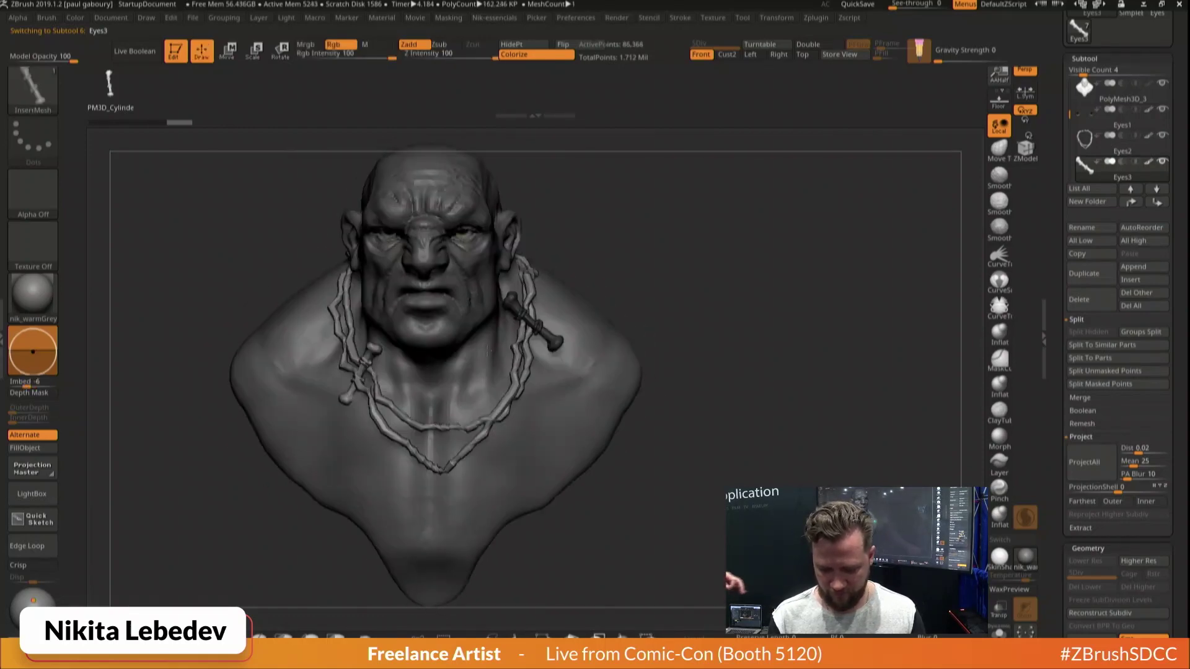
key("e")
left_click_drag(414, 360, 394, 420)
key("q")
right_click_drag(716, 387, 615, 399, "ctrl")
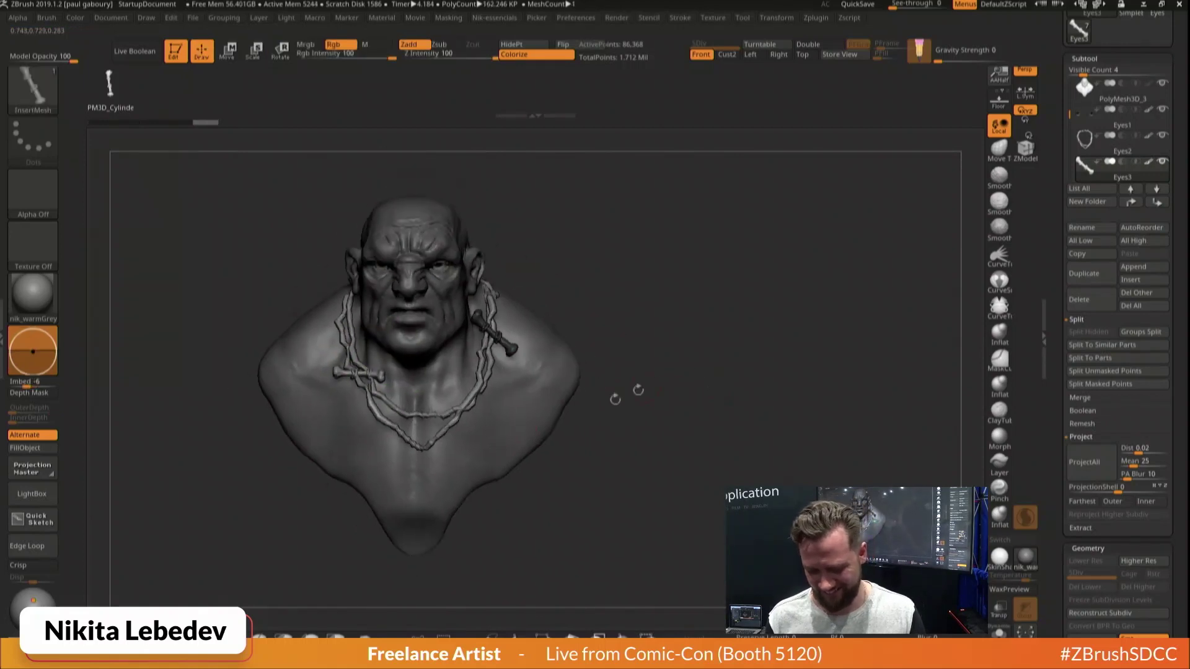
Insert a third bone hanging from the necklace's lowest point and move it slightly forward off the chest
left_click_drag(428, 445, 479, 511)
key("w")
right_click_drag(582, 371, 704, 366)
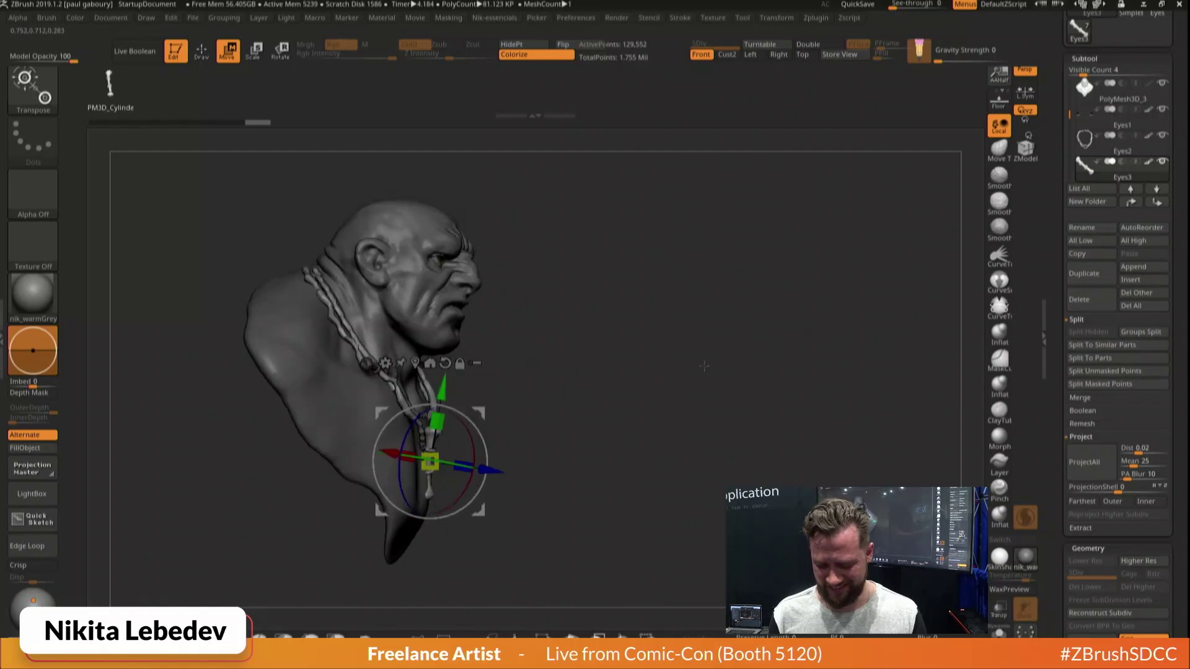
left_click_drag(704, 367, 699, 376)
left_click_drag(480, 412, 486, 415)
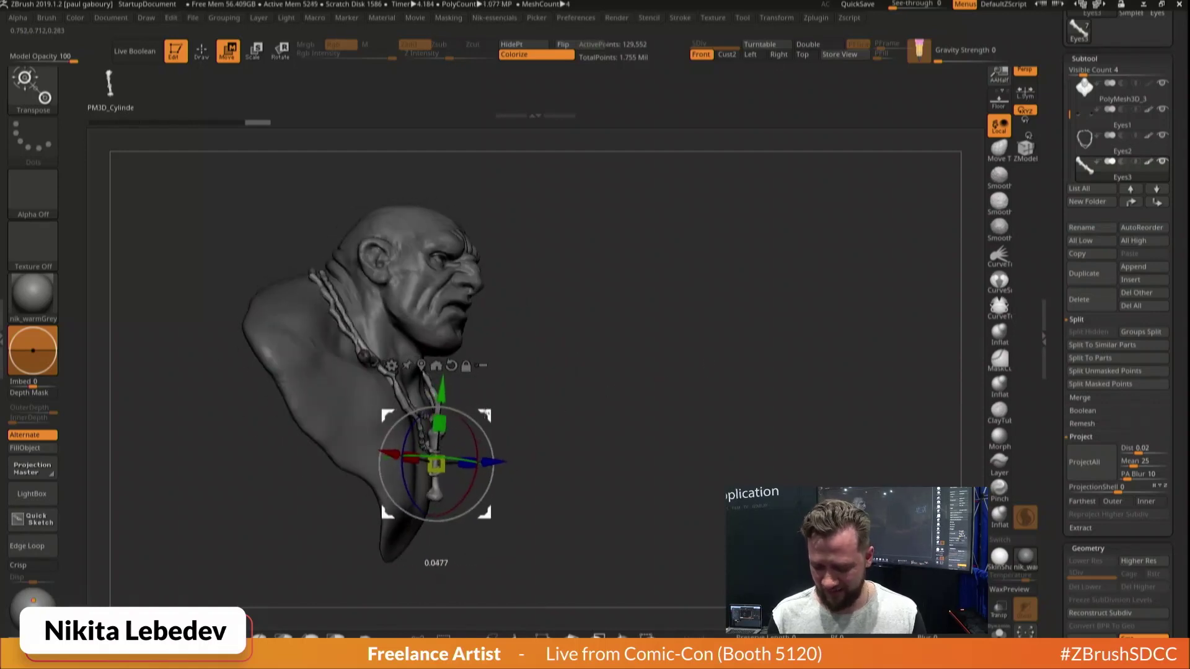
left_click_drag(699, 429, 649, 426)
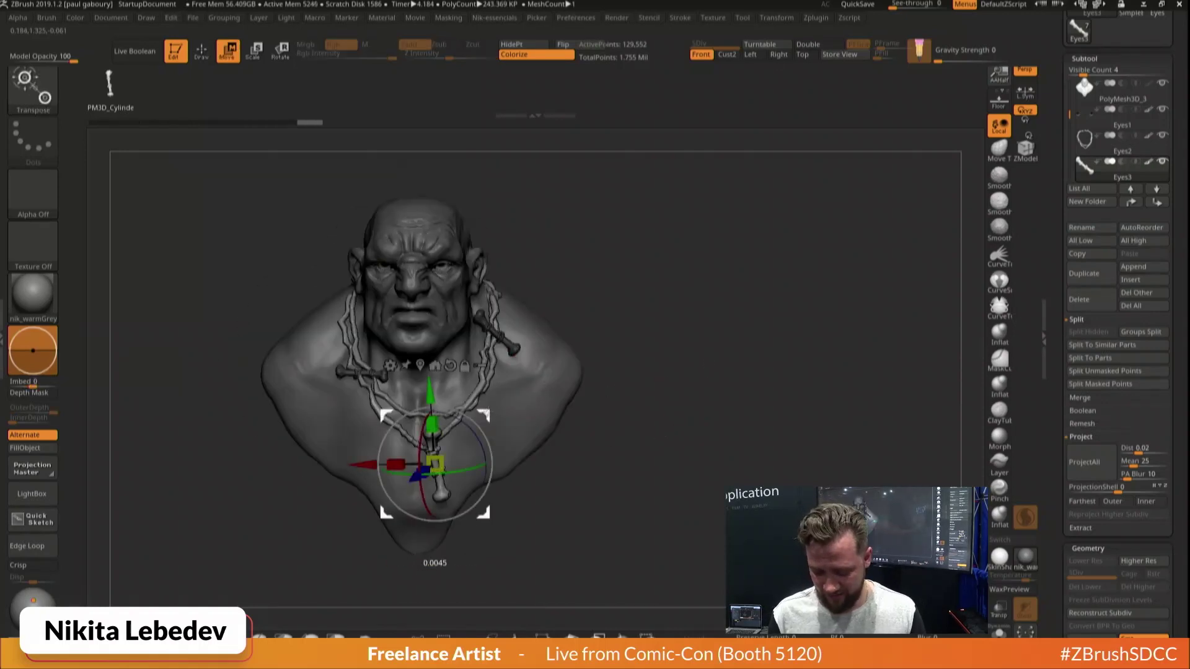
Adjust the hanging bone's tilt and position against the chest and scale it to about 0.95
left_click_drag(487, 414, 493, 407, "ctrl")
left_click_drag(465, 458, 489, 435)
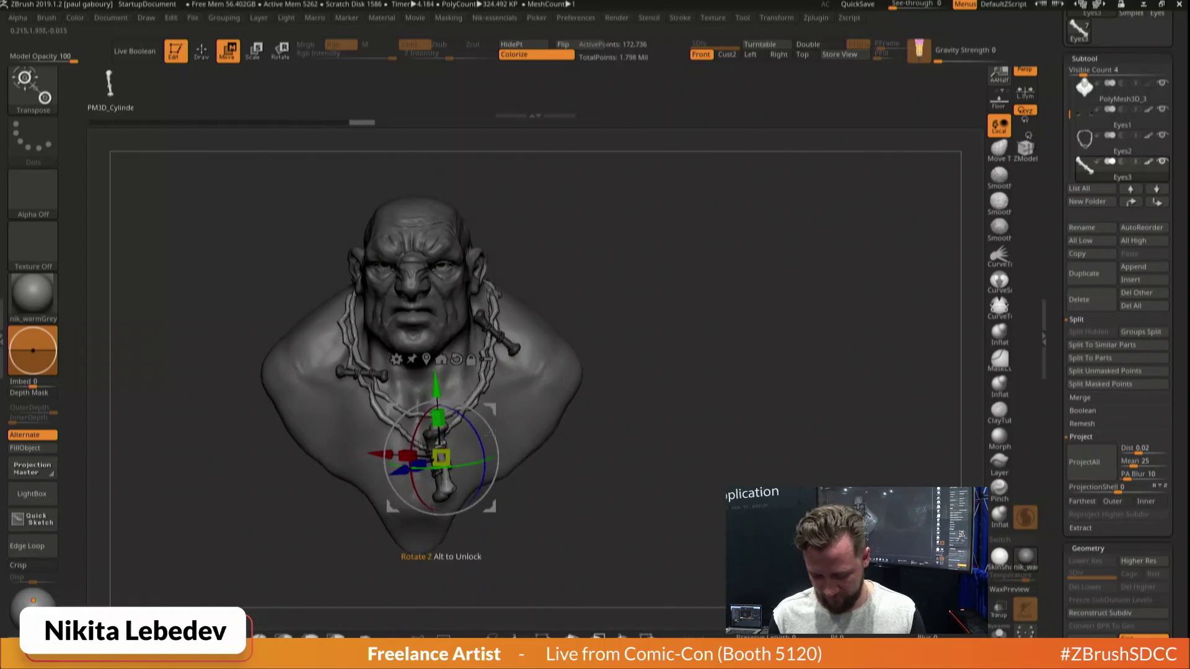
left_click_drag(604, 399, 557, 431)
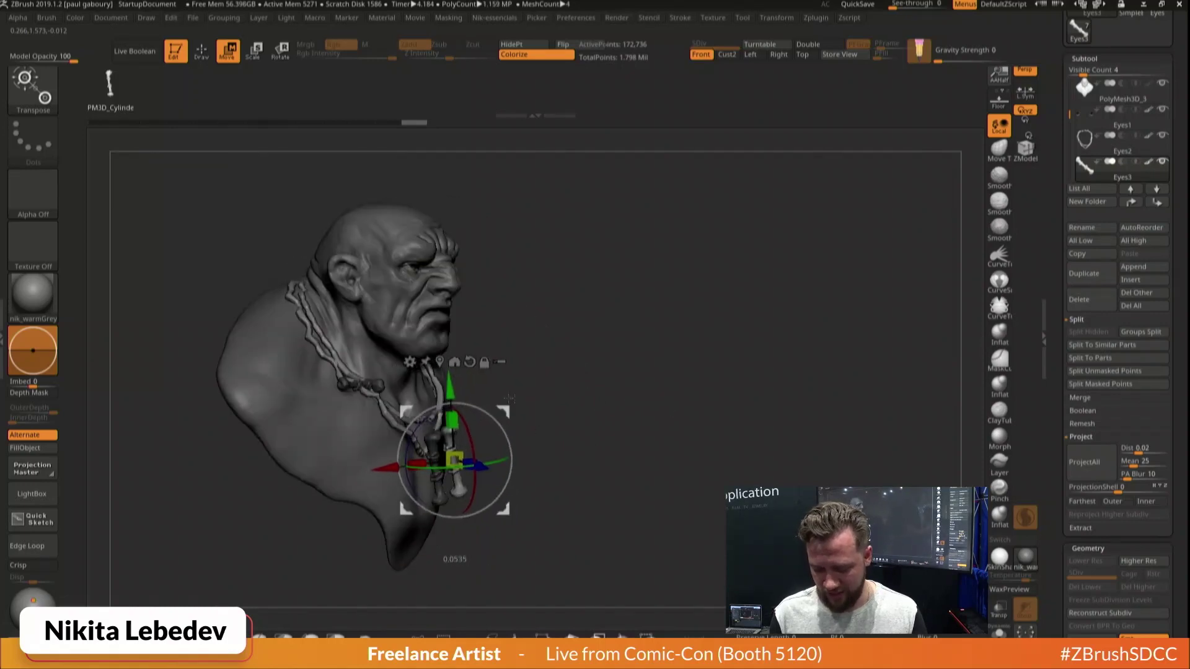
left_click_drag(639, 457, 660, 461)
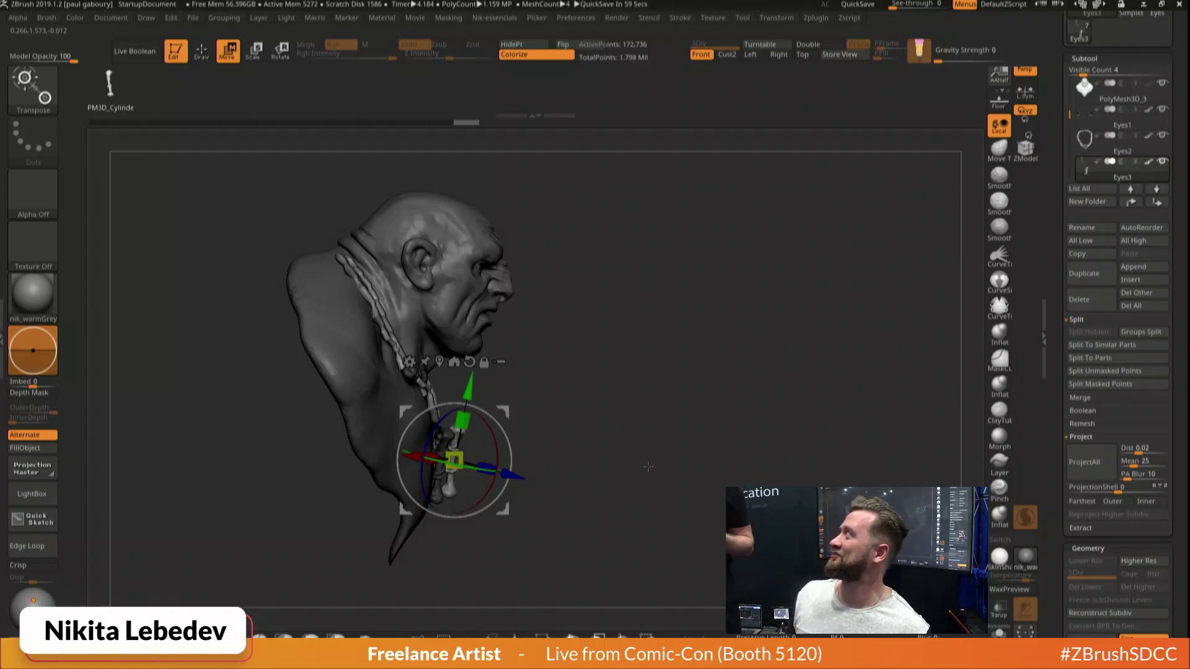
left_click_drag(680, 514, 665, 478, "alt")
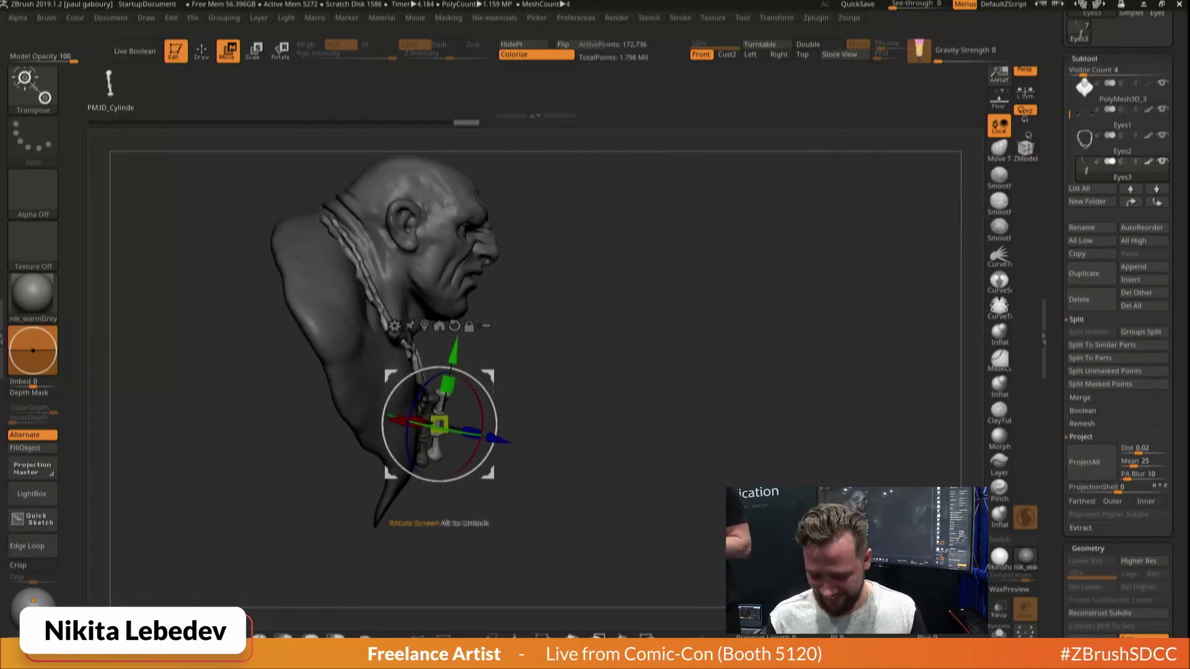
left_click_drag(553, 355, 479, 382)
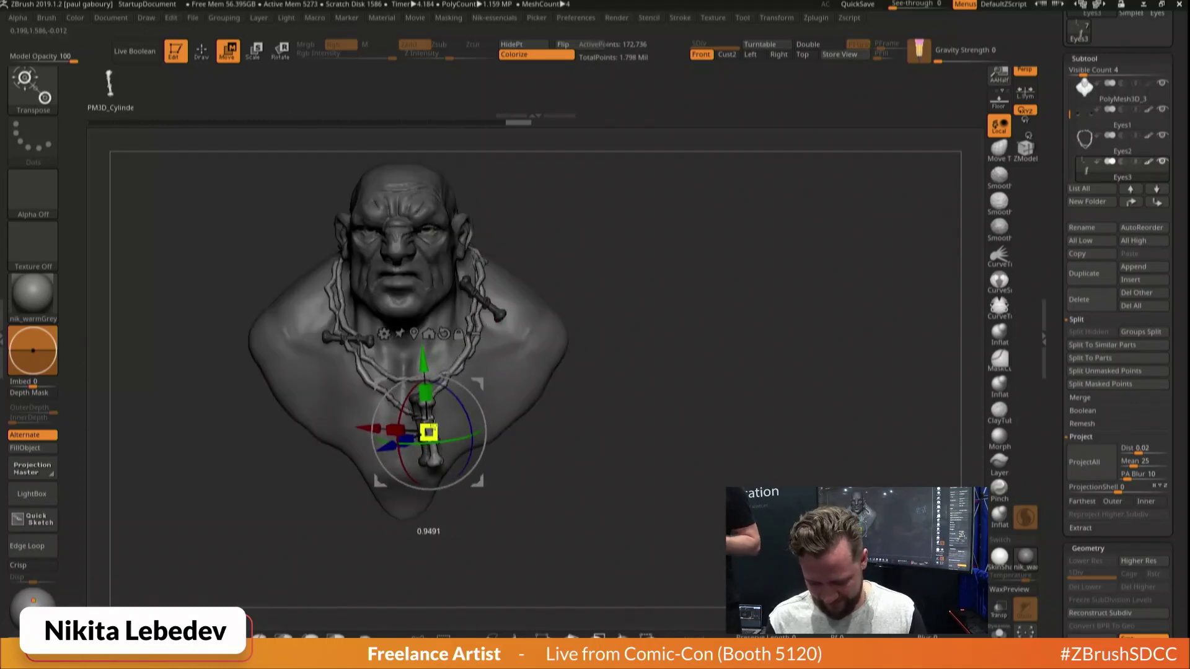
Switch to the Move Topological brush and size it to cover the hanging bone
key("q")
key("s")
mouse_move(499, 414)
left_mouse_down()
mouse_move(461, 409)
mouse_move(430, 435)
left_mouse_up()
right_click_drag(432, 427, 473, 397)
key("s")
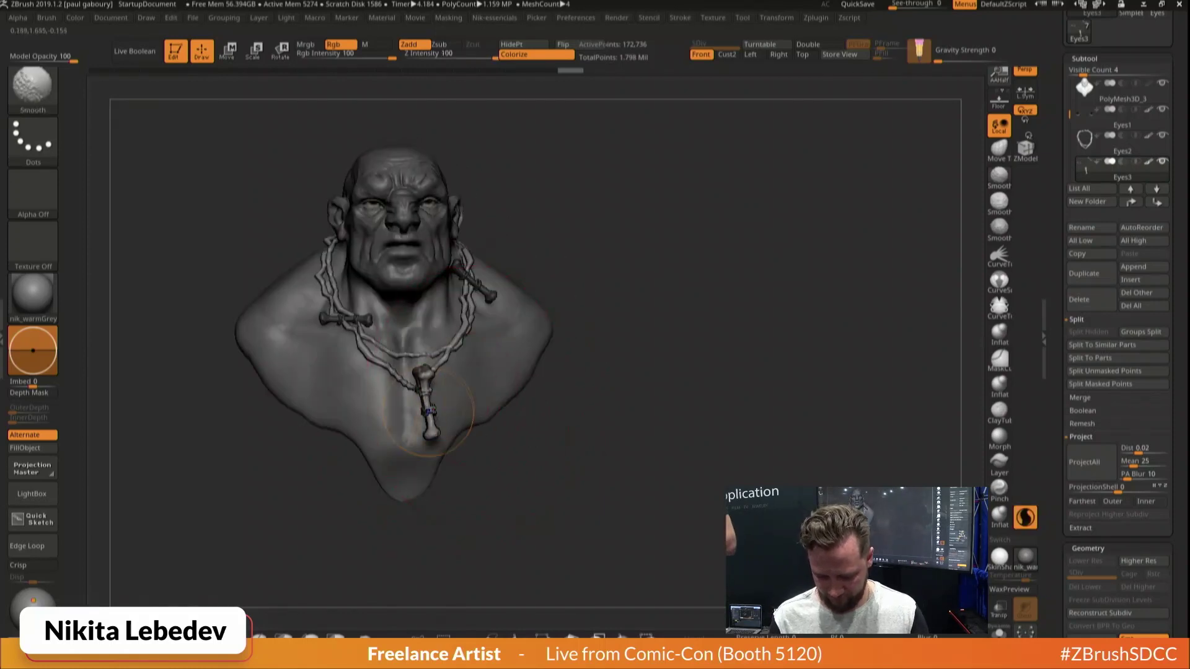
key("b")
key("m")
key("t")
key("s")
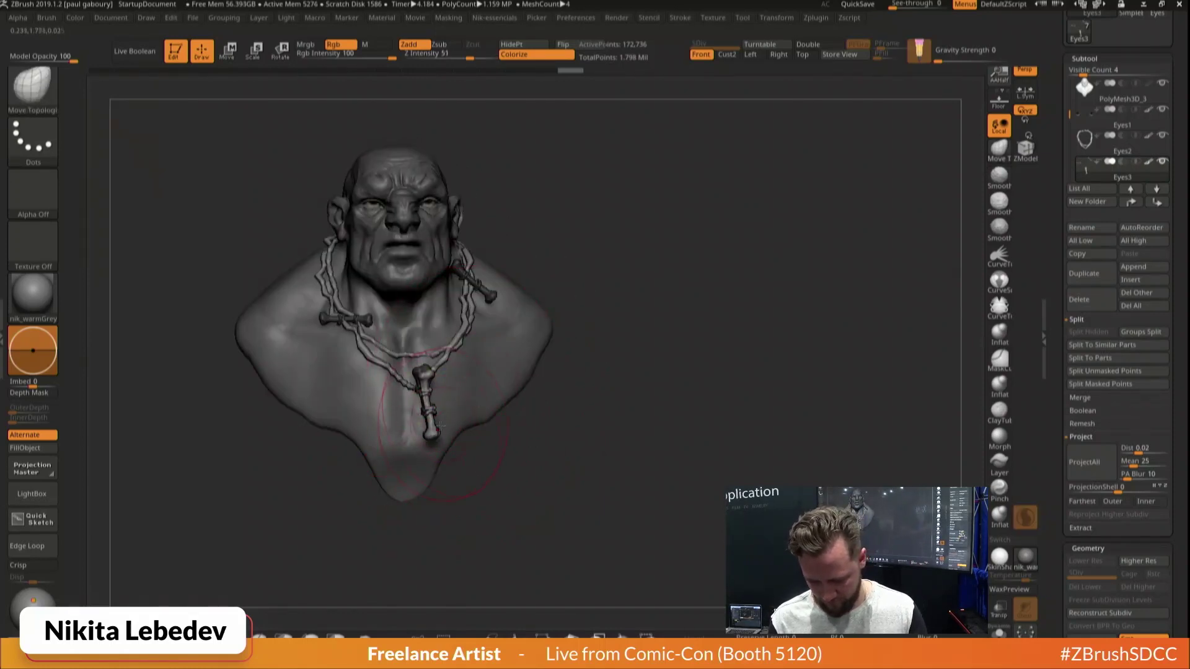
Nudge the hanging bone's wrapped shaft slightly downward with the Move Topological brush
key("b")
key("m")
key("v")
mouse_move(447, 418)
right_mouse_down()
mouse_move(421, 376)
mouse_move(437, 396)
right_mouse_up()
key("b")
key("m")
key("t")
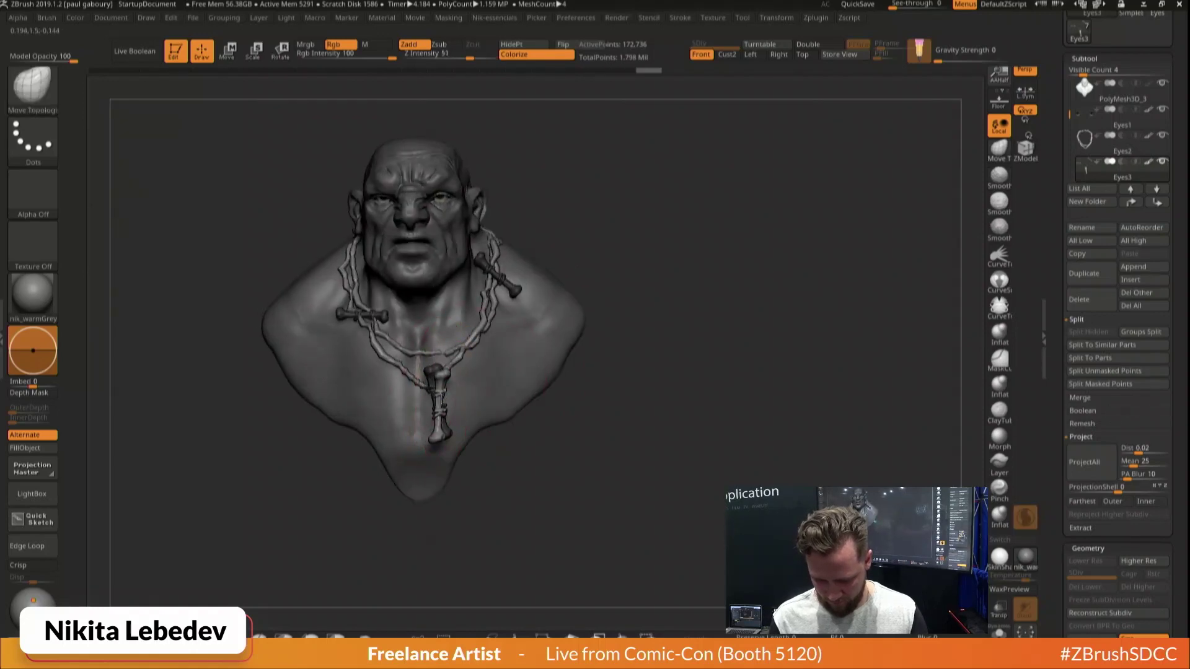
left_click_drag(438, 402, 439, 414)
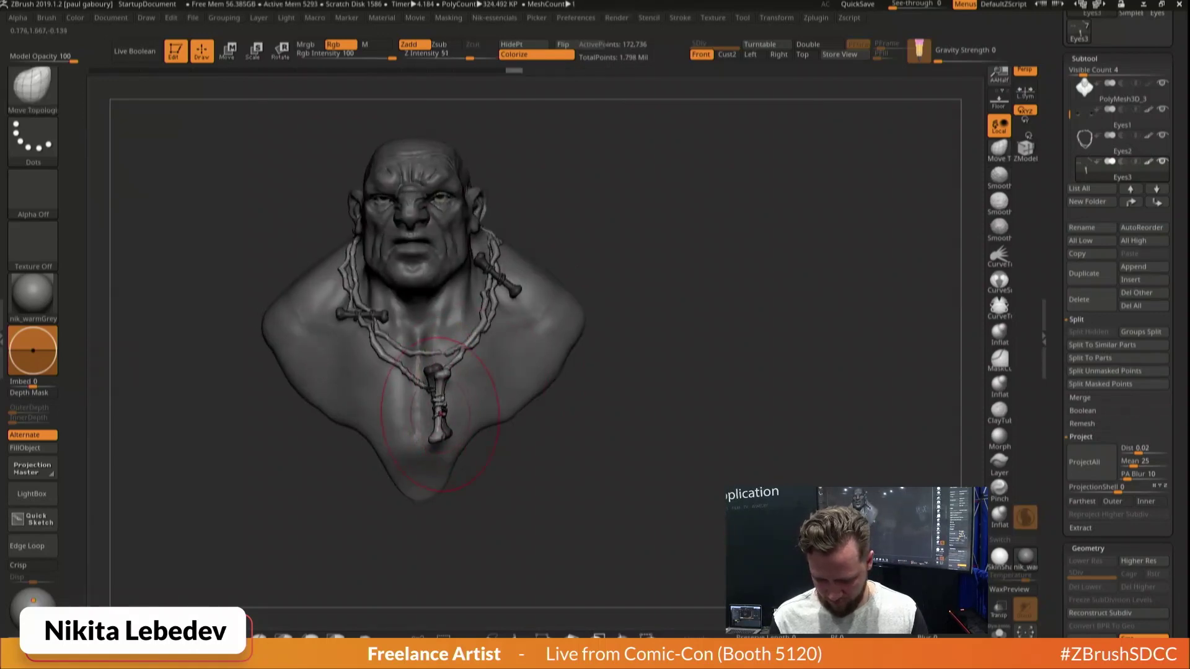
right_click_drag(519, 384, 596, 459)
Insert a fourth bone with the bone InsertMesh brush across the strands, just below the diagonal bone, replacing a first trial insertion
key("b")
left_click(715, 603)
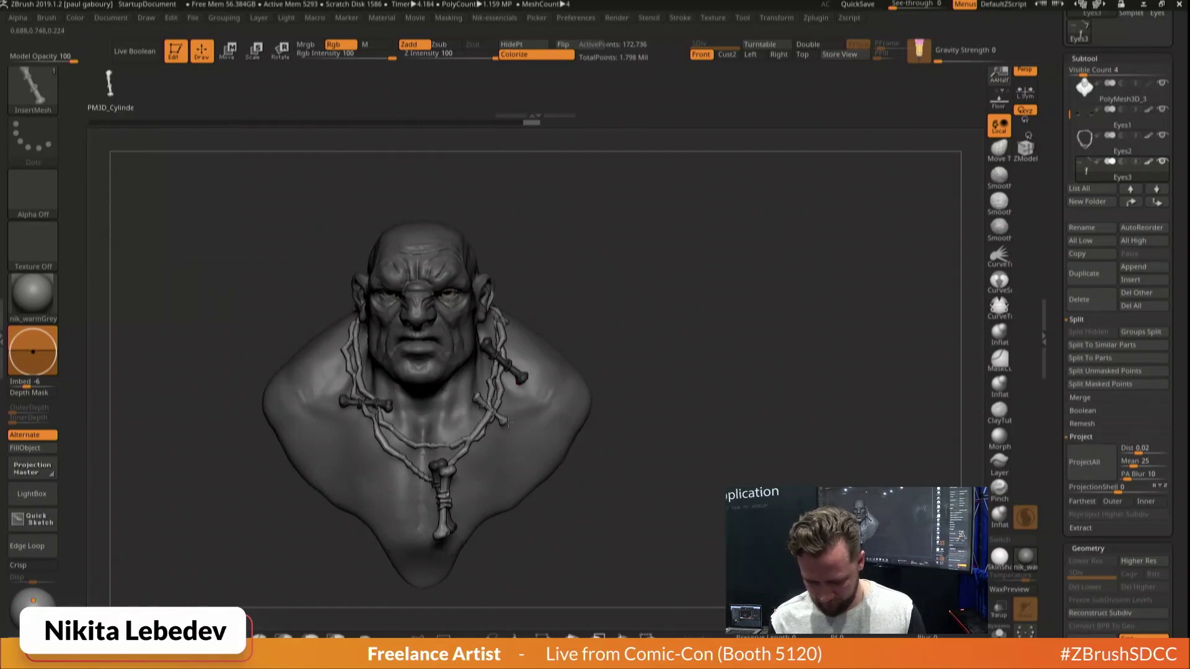
key("ctrl+z")
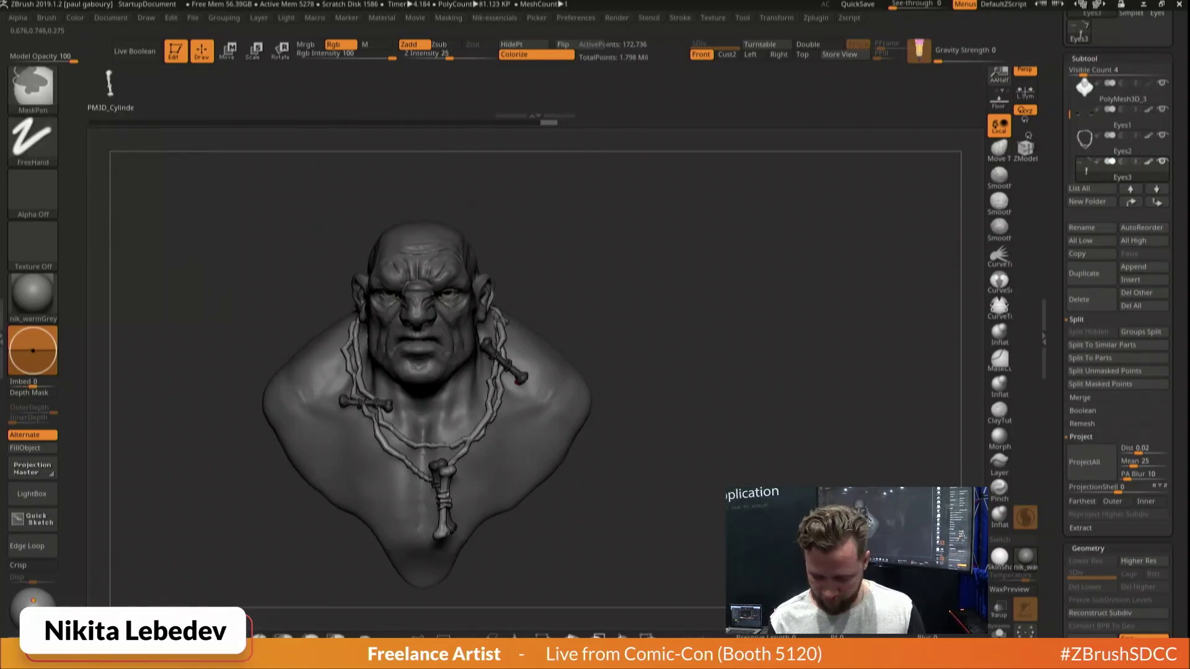
left_click_drag(492, 398, 507, 409)
key("w")
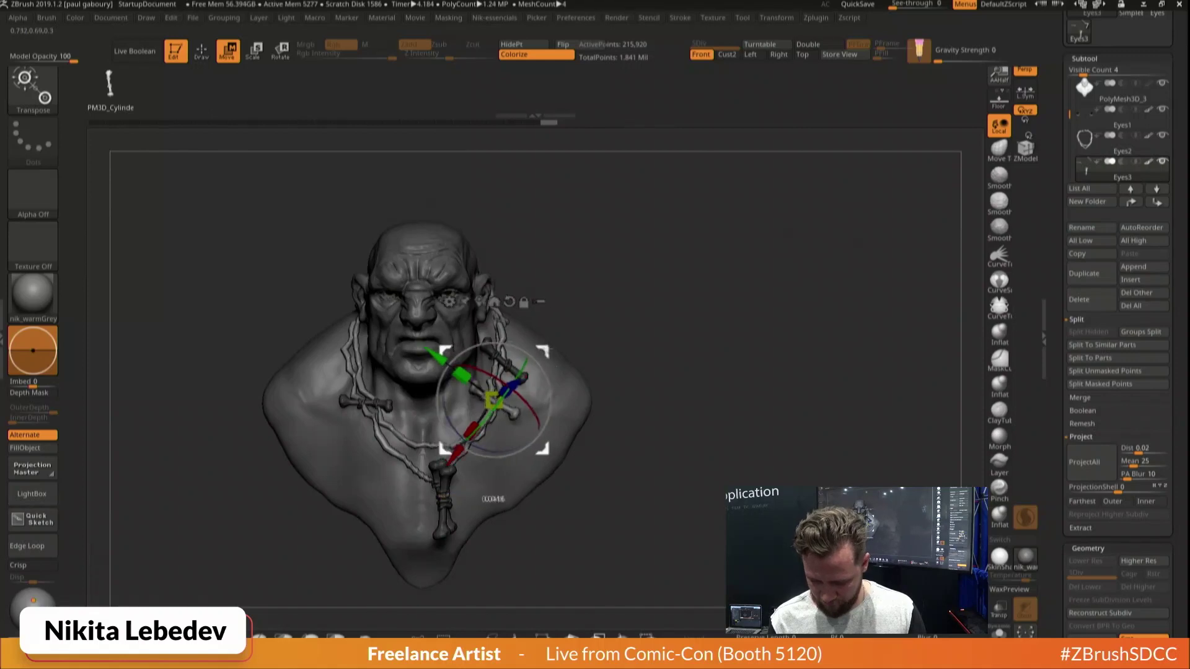
key("q")
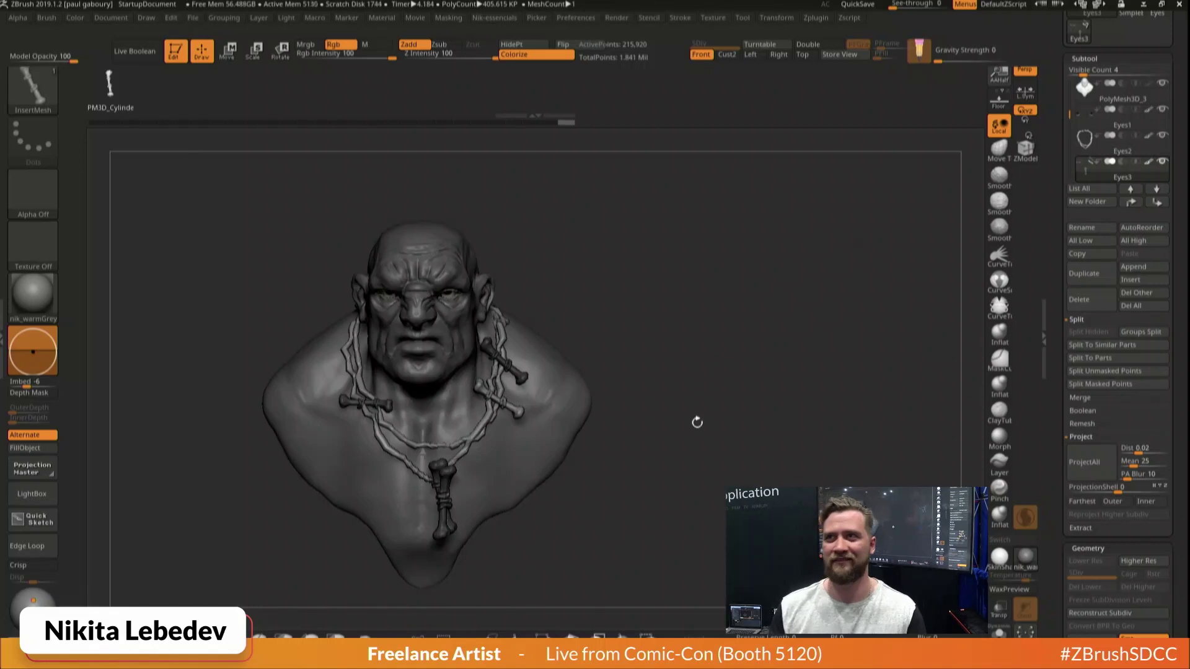
Duplicate a bone onto the opposite side of the necklace, above the nearly horizontal bone, and rotate it across the strands
key("shift+f")
key("shift+f")
key("shift+f")
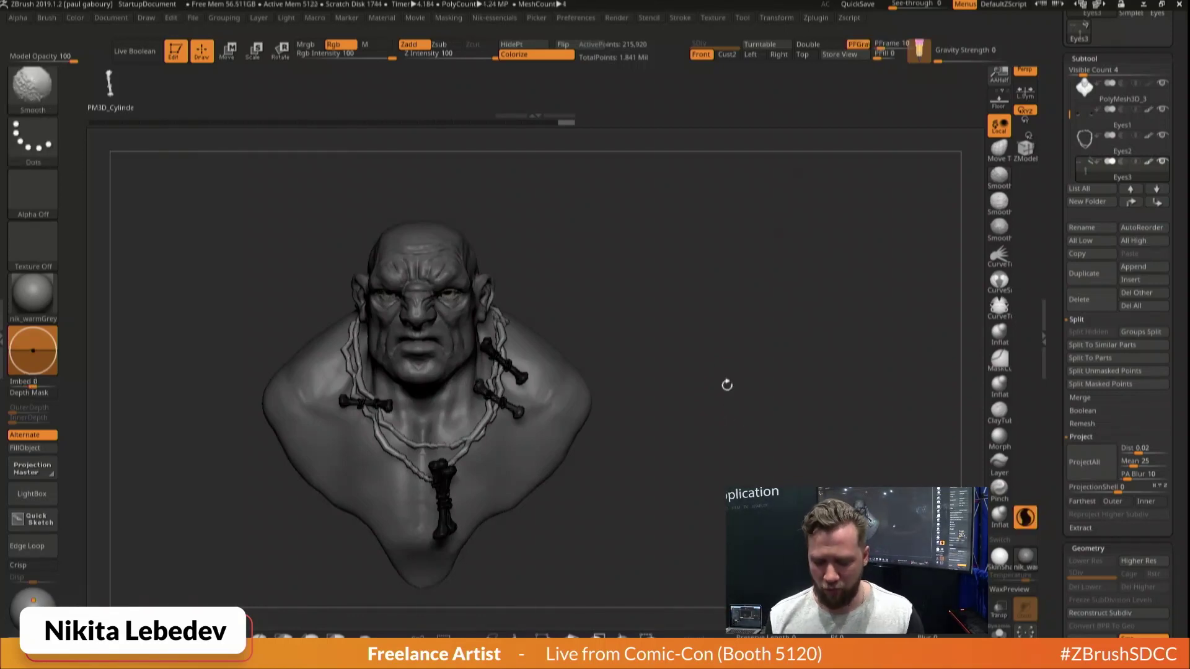
mouse_move(616, 417)
left_mouse_down()
mouse_move(657, 394)
mouse_move(646, 418)
mouse_move(688, 390)
mouse_move(668, 430)
mouse_move(716, 403)
left_mouse_up()
mouse_move(724, 458)
left_mouse_down("shift")
mouse_move(600, 453)
mouse_move(658, 430)
left_mouse_up("shift")
key("w")
left_click_drag(603, 345, 405, 308, "ctrl")
left_click_drag(362, 264, 366, 214)
left_click_drag(451, 290, 451, 279)
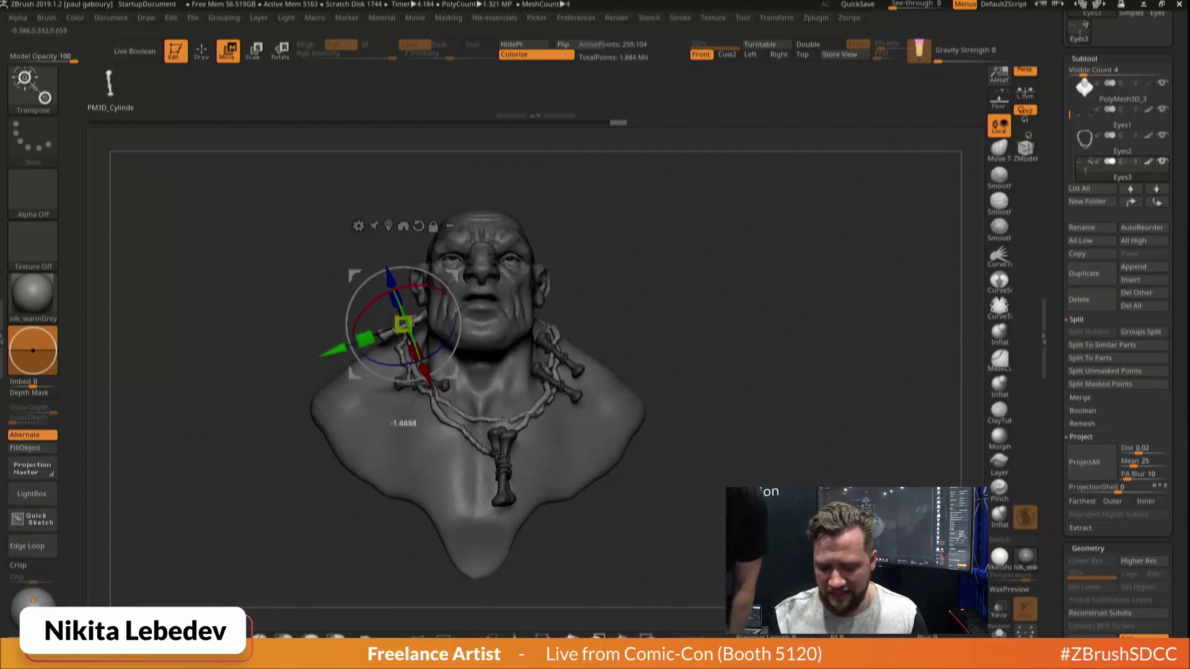
Tilt the copied bone and move it until it rests against the strands beside the neck
left_click_drag(403, 324, 398, 339)
right_click_drag(398, 339, 496, 334)
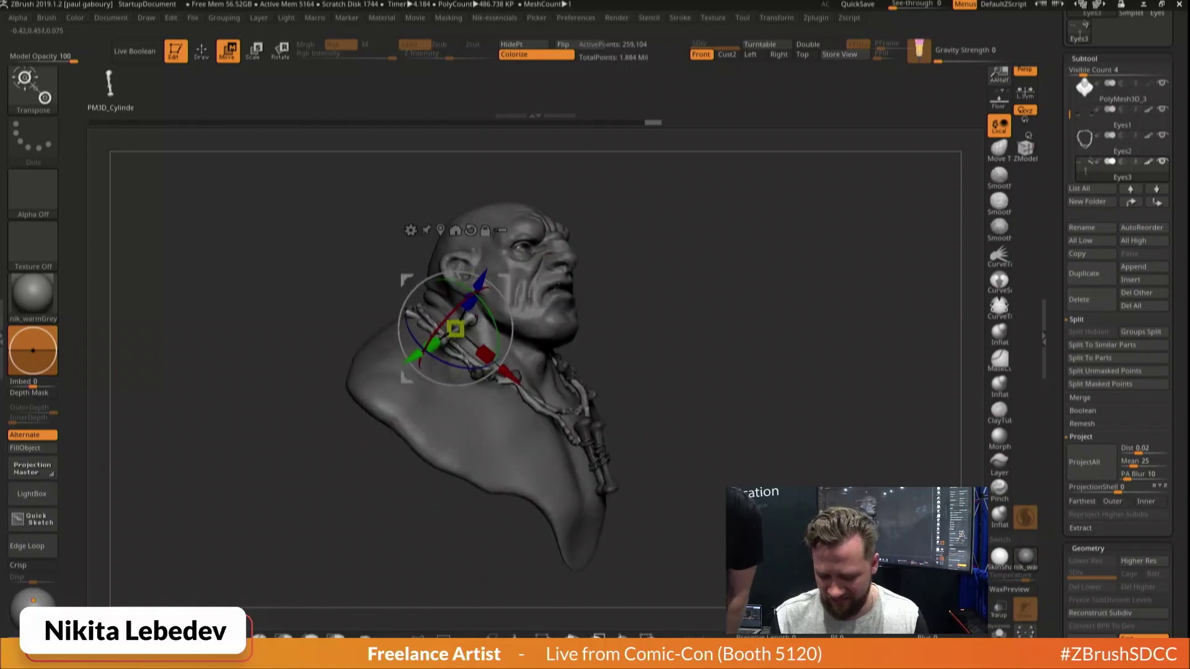
left_click_drag(457, 329, 468, 344)
key("q")
mouse_move(768, 267)
left_mouse_down()
mouse_move(674, 257)
mouse_move(677, 230)
left_mouse_up()
key("w")
right_click_drag(558, 313, 543, 301)
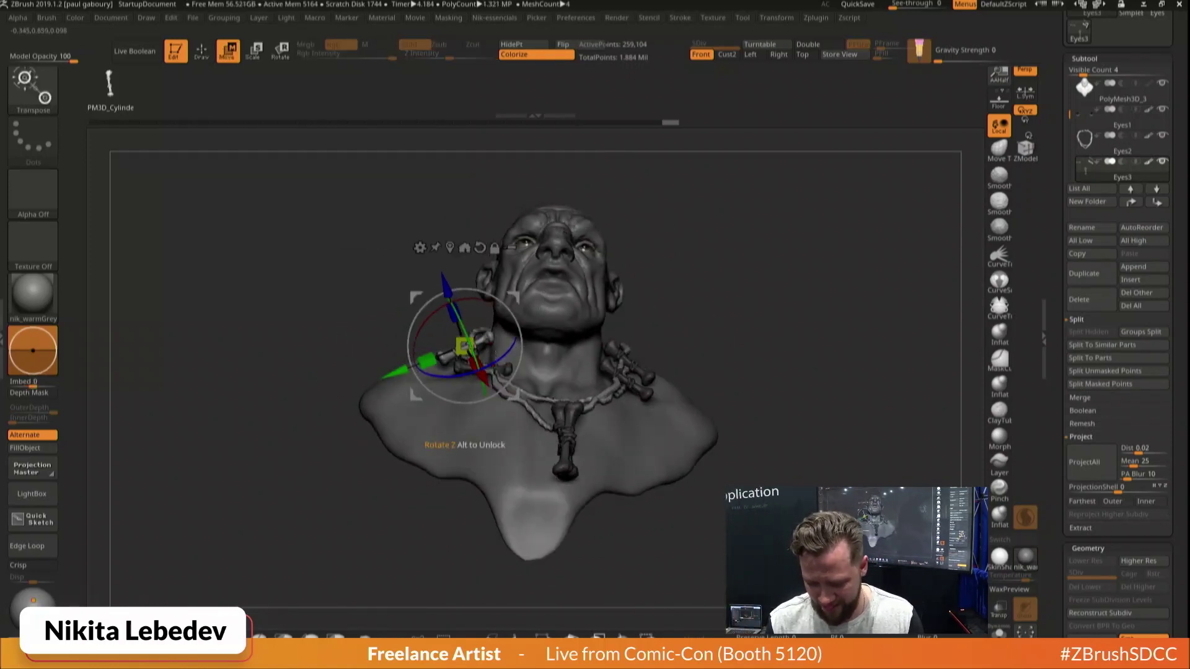
left_click_drag(465, 346, 466, 351)
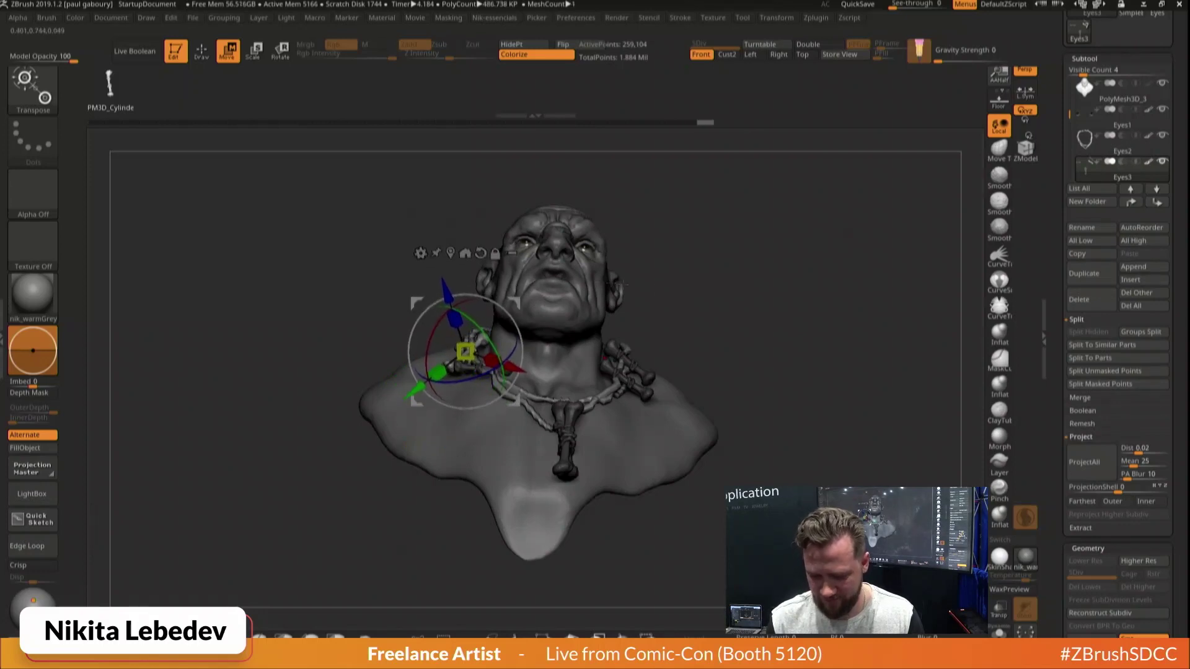
Duplicate another bone onto the necklace strands behind the shoulder and rotate it to lie across them
key("q")
mouse_move(799, 328)
left_mouse_down()
mouse_move(799, 374)
mouse_move(833, 381)
mouse_move(777, 379)
left_mouse_up()
left_click_drag(684, 341, 723, 403)
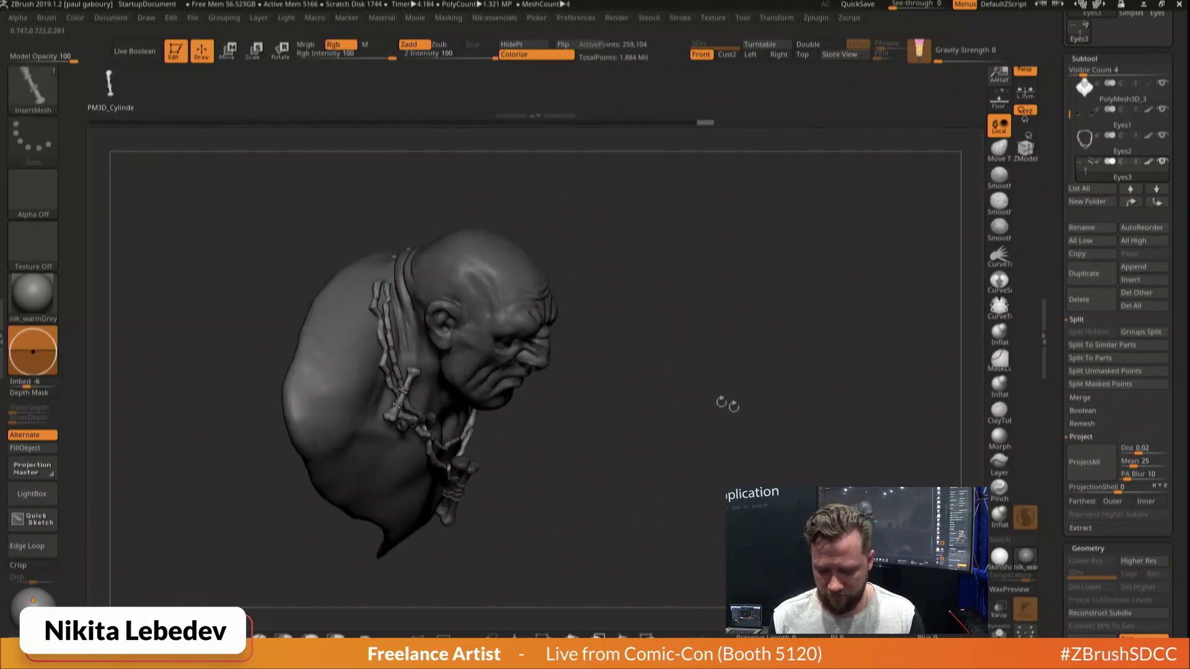
key("w")
left_click_drag(419, 377, 430, 331, "ctrl")
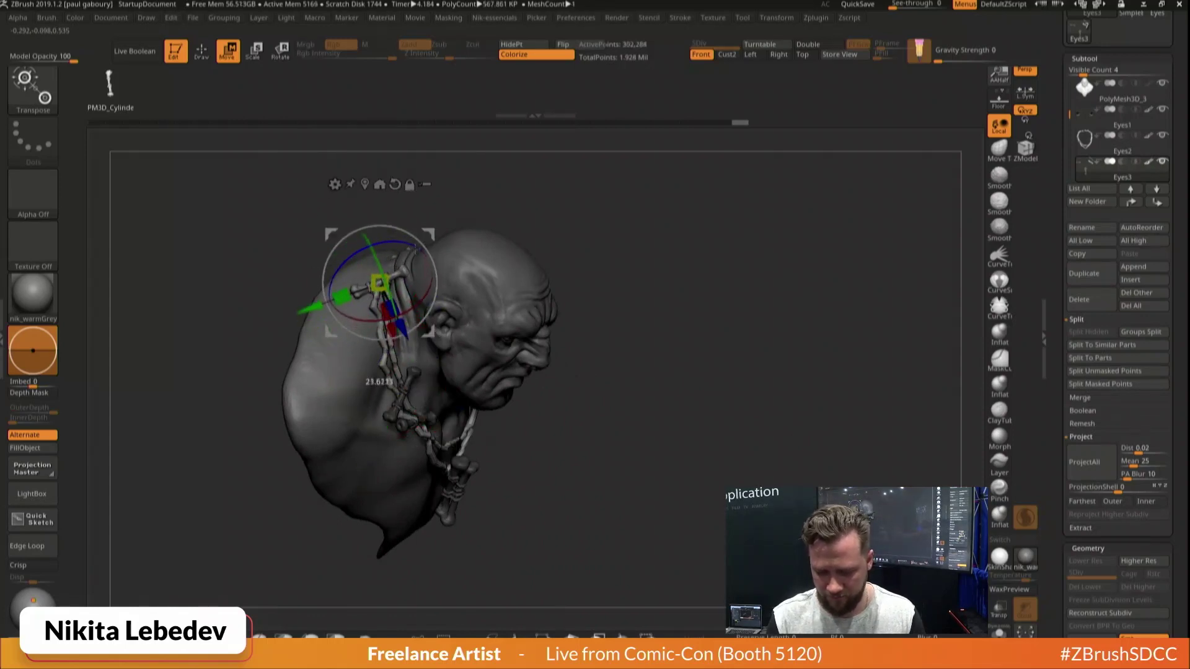
left_click_drag(418, 247, 420, 251)
key("q")
left_click_drag(565, 255, 495, 271)
left_click_drag(407, 282, 431, 296)
key("q")
left_click_drag(630, 284, 625, 273, "shift")
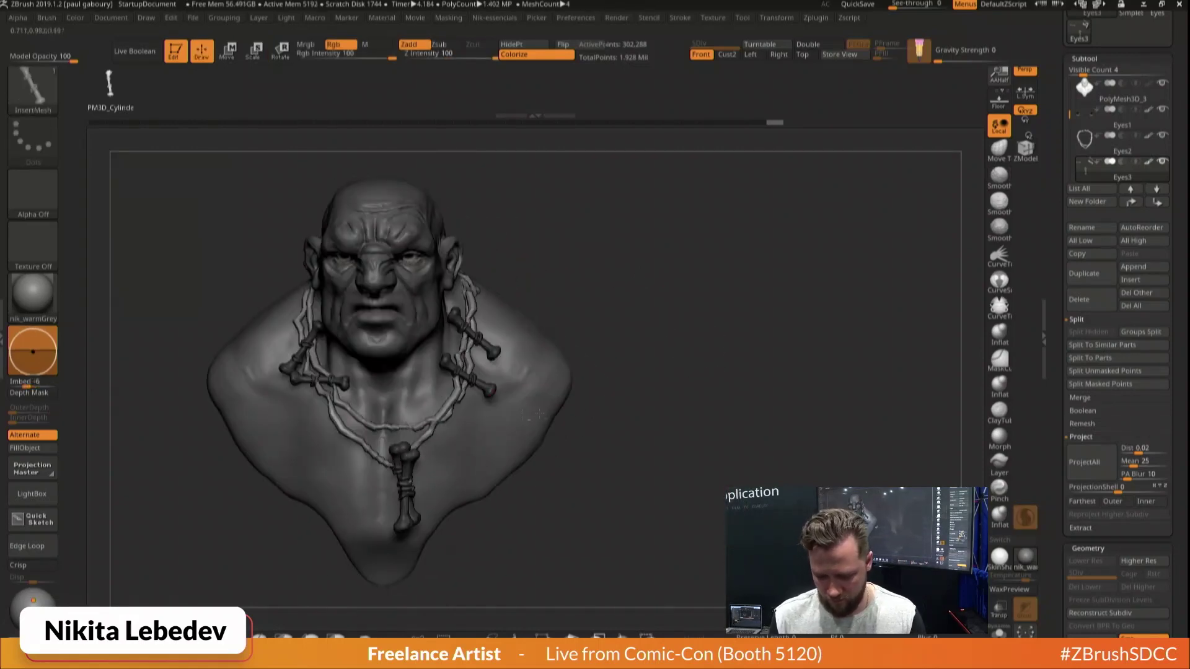
Insert a short Simple-single tube strand into the necklace subtool beside the upper diagonal bone, undoing the first trial
key("b")
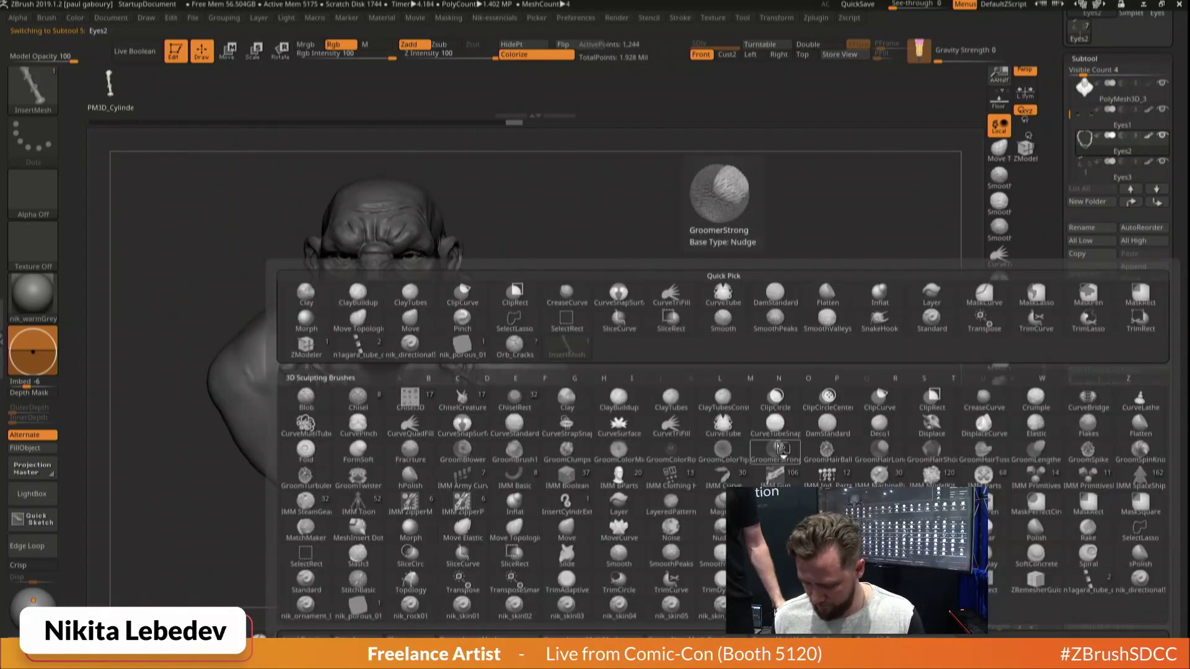
left_click(1035, 578)
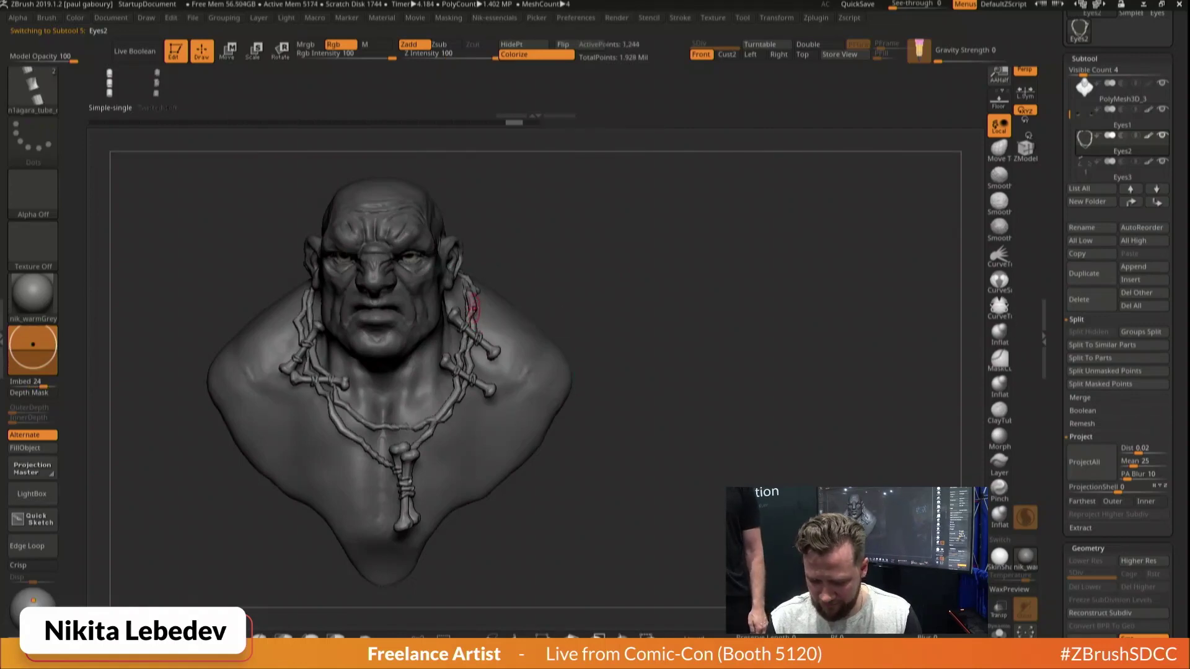
key("s")
left_click_drag(488, 321, 484, 321)
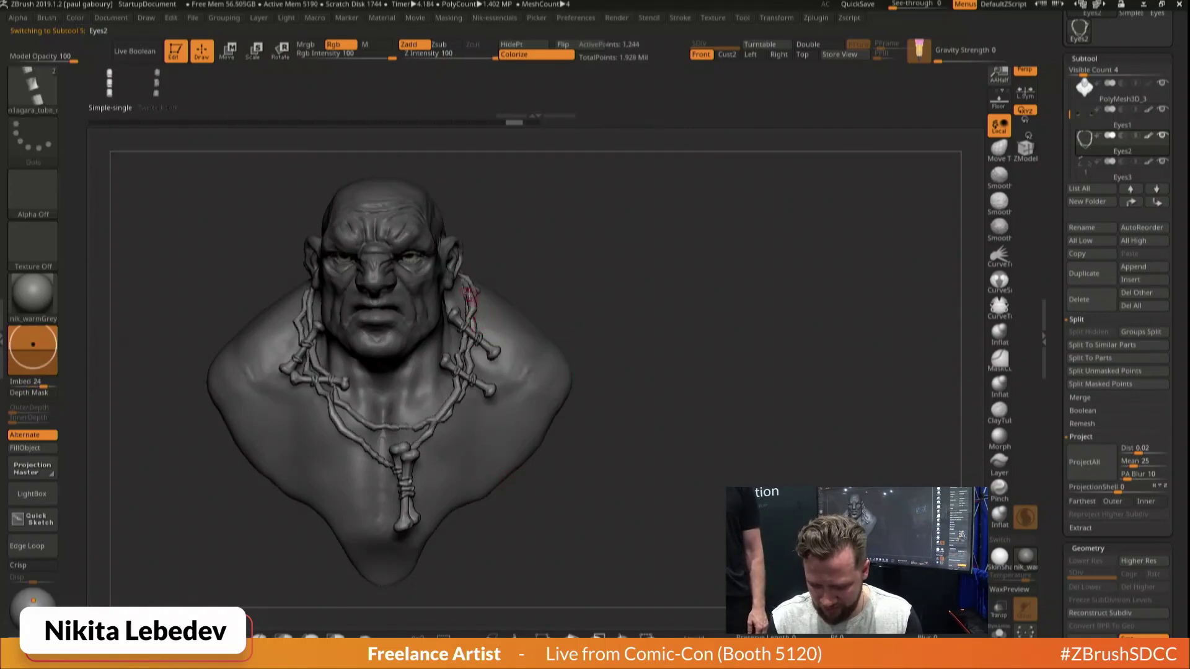
left_click_drag(459, 276, 504, 277)
key("ctrl+z")
key("s")
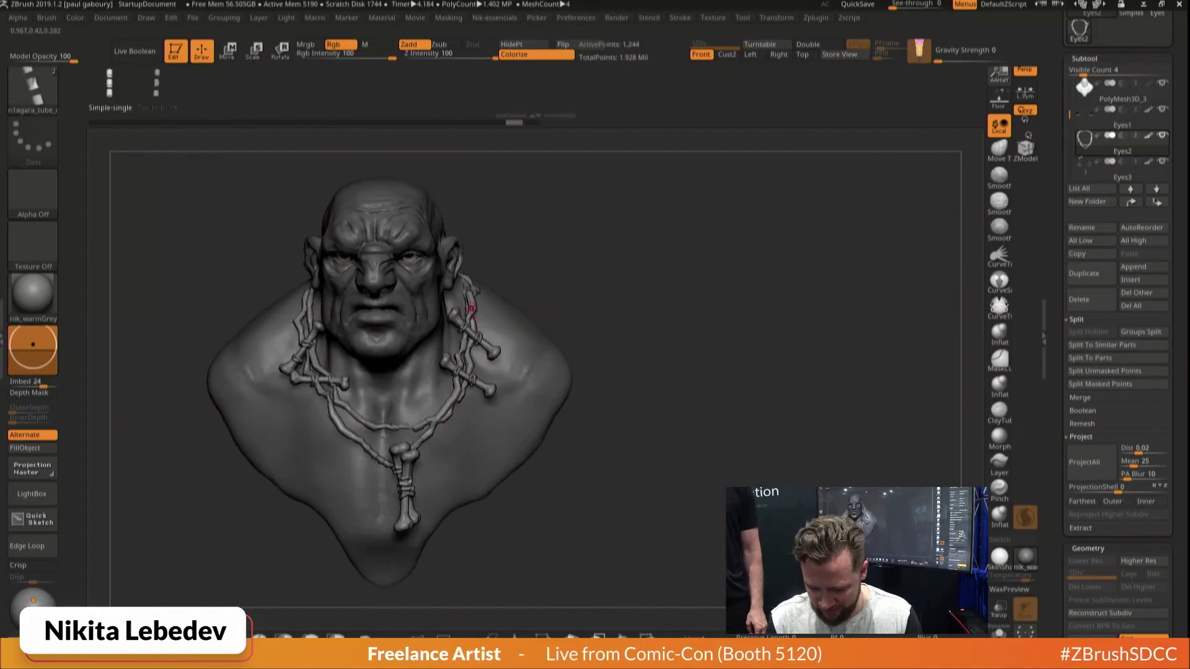
left_click_drag(466, 306, 470, 358)
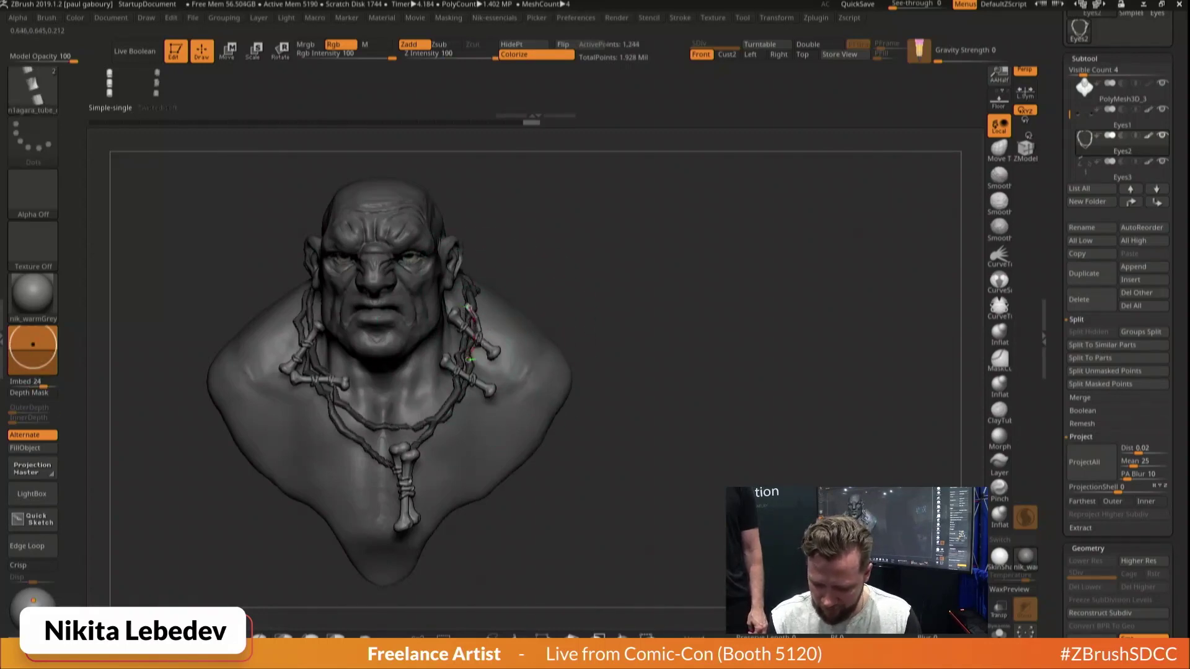
mouse_move(577, 326)
left_mouse_down()
mouse_move(492, 334)
mouse_move(483, 305)
mouse_move(470, 305)
mouse_move(651, 310)
left_mouse_up()
key("s")
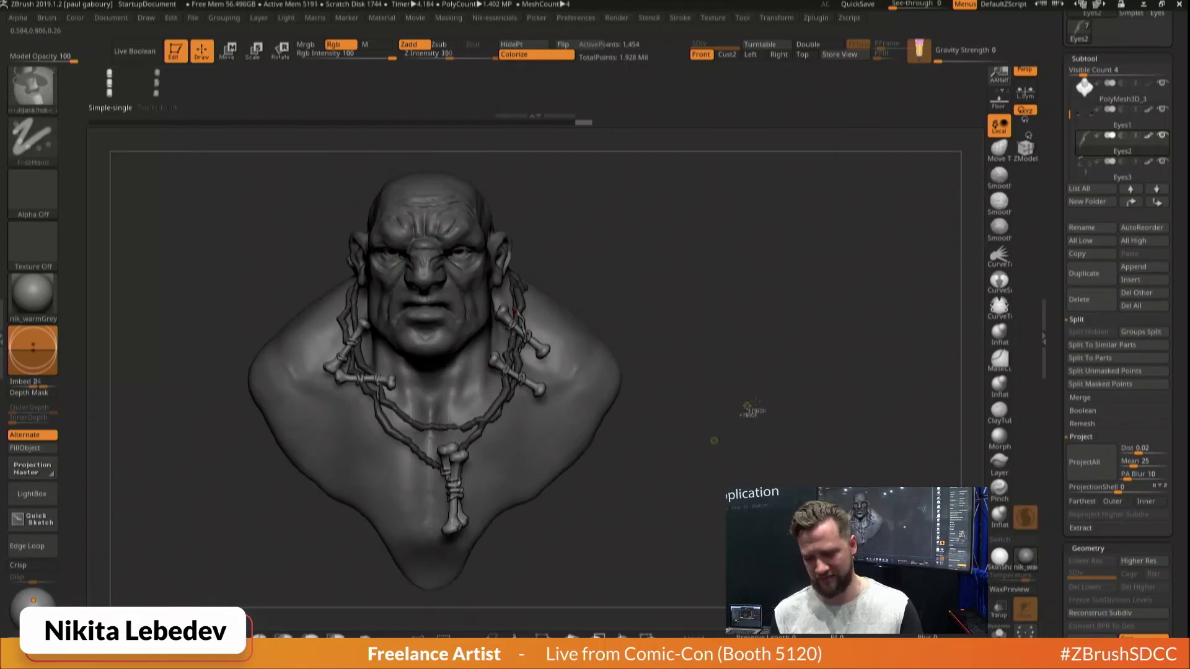
Make the bust the active subtool, check its wireframe briefly and choose the nik_directional brush
left_click(574, 422, "alt")
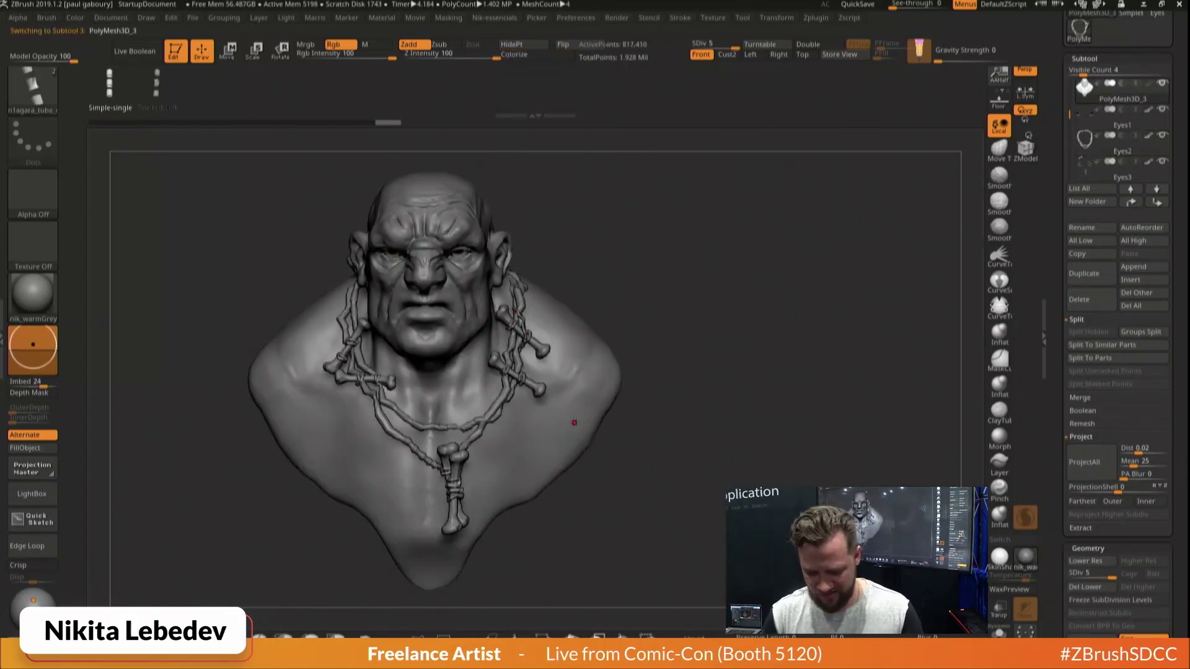
key("shift+f")
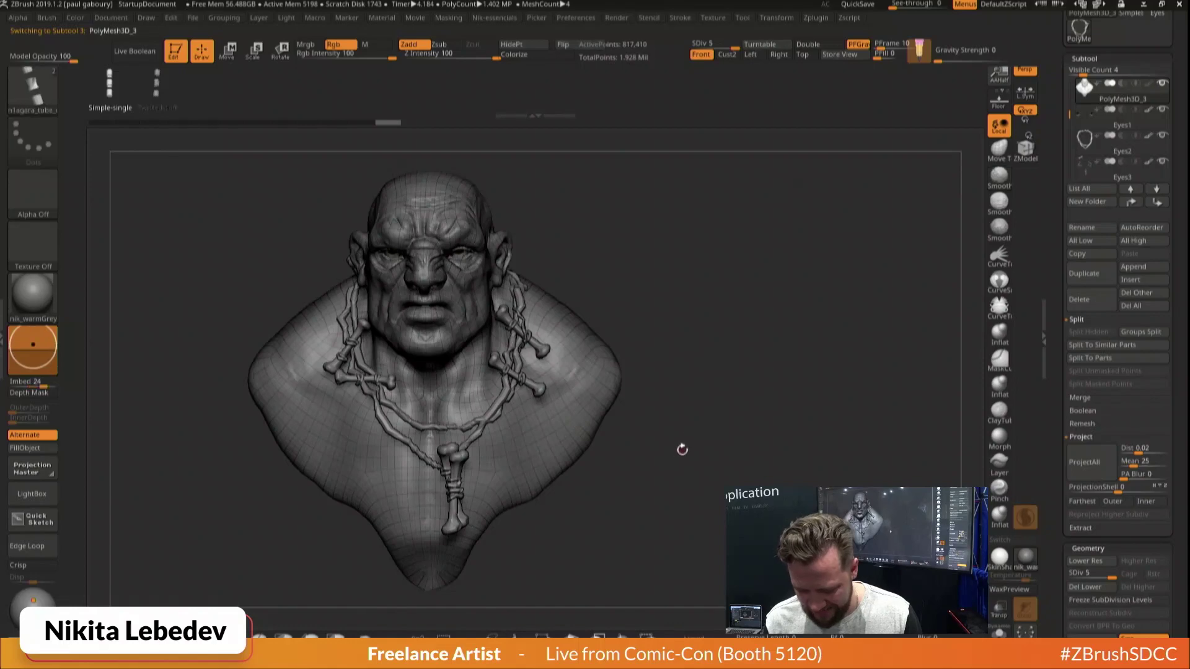
key("b")
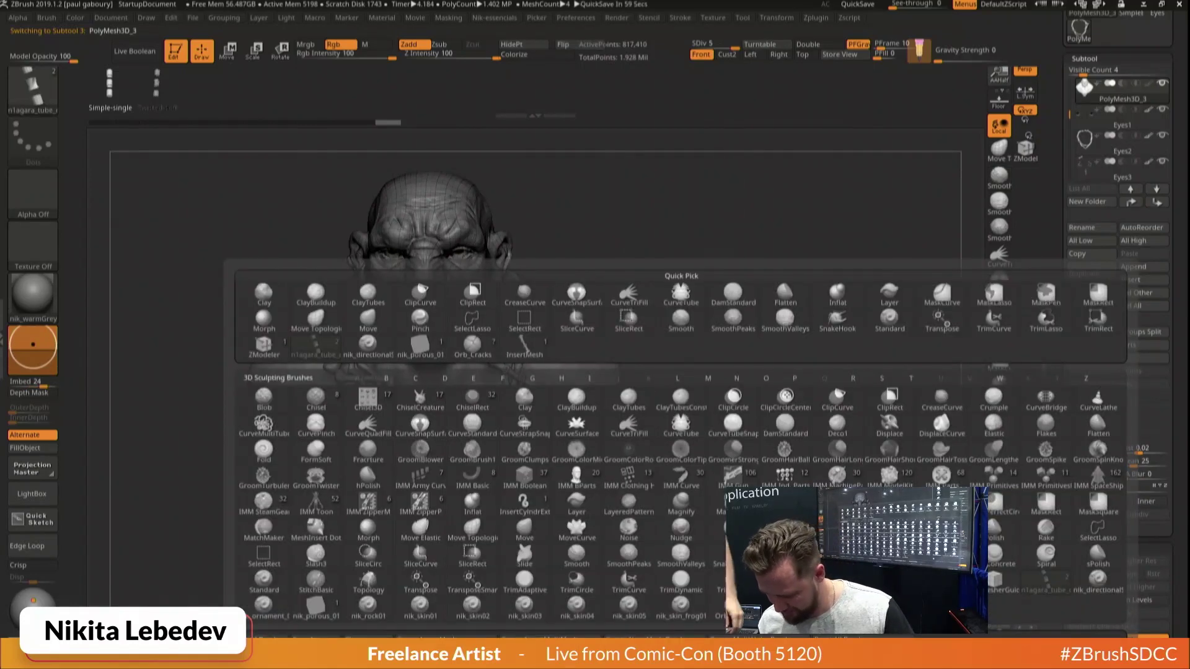
key("shift+f")
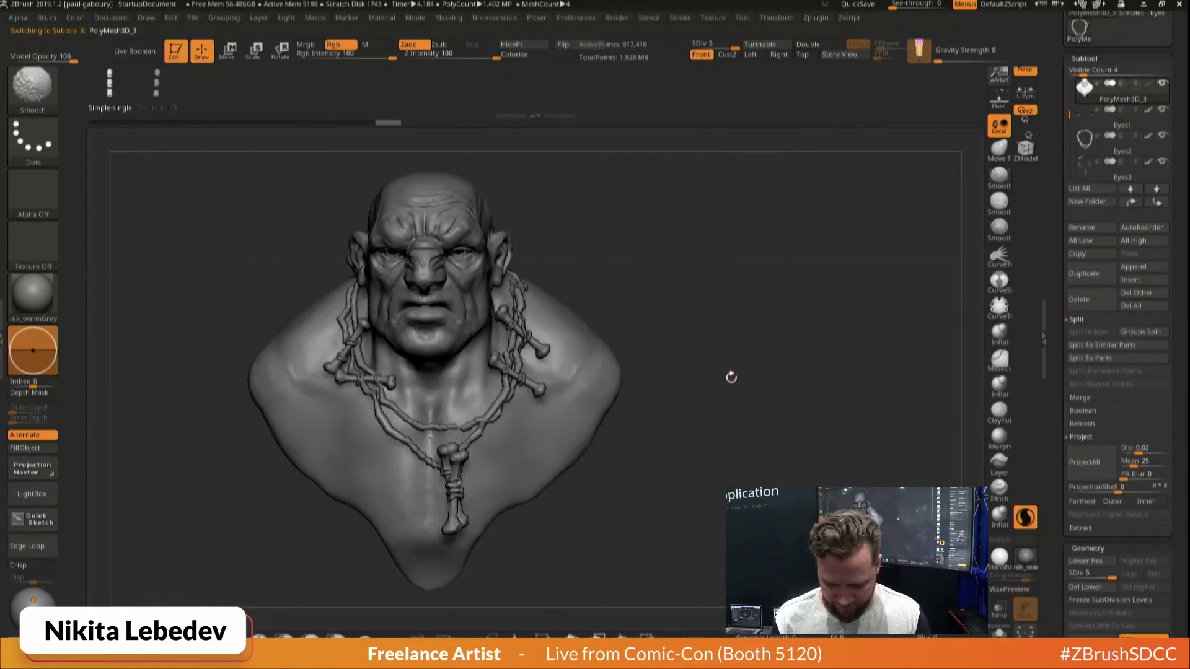
key("b")
key("n")
key("d")
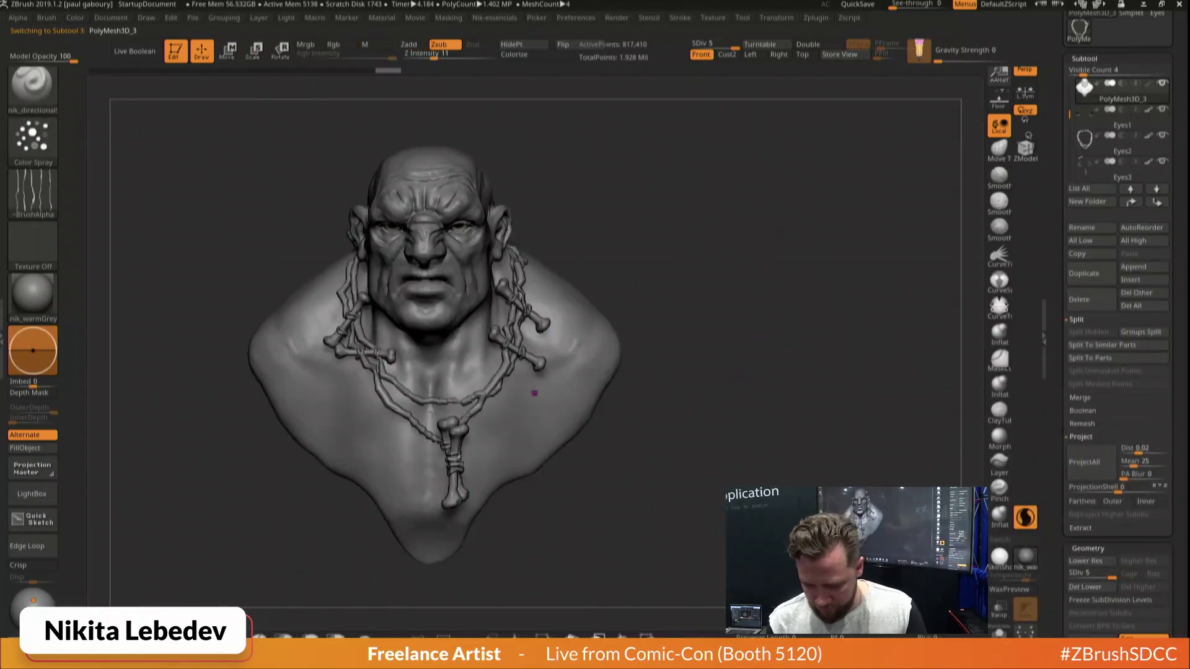
Brush directional creases across the upper chest and along the side of the neck beside the necklace with nik_directional
mouse_move(455, 410)
left_mouse_down()
mouse_move(524, 384)
mouse_move(556, 422)
mouse_move(539, 409)
left_mouse_up()
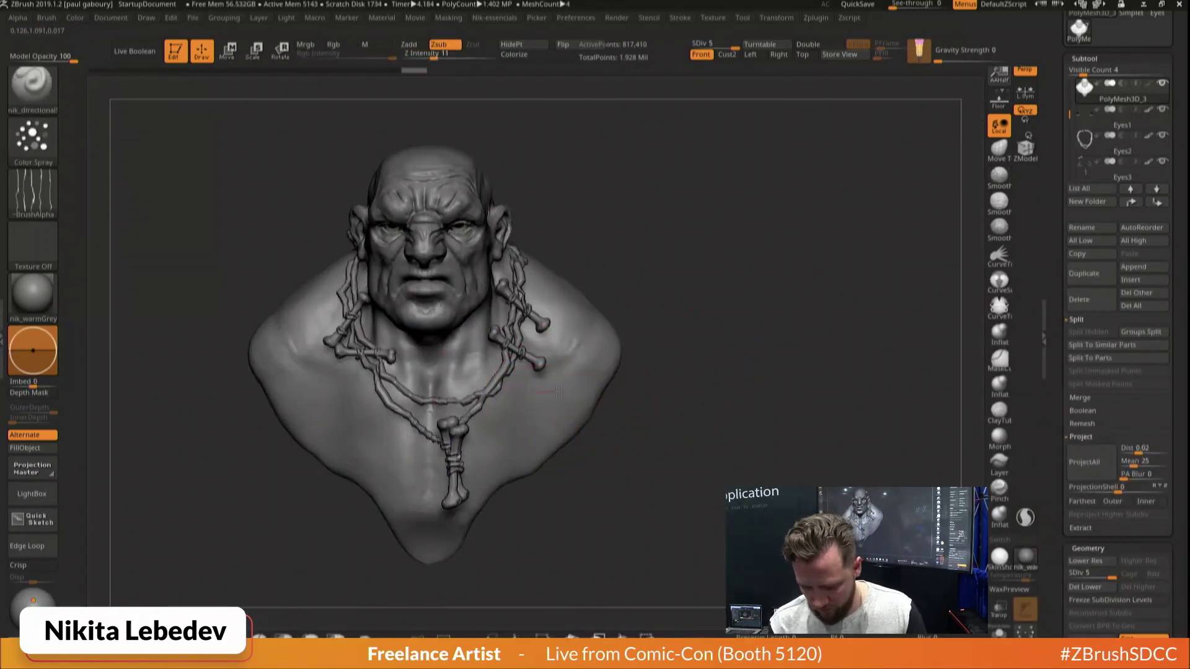
key("shift+ctrl+s")
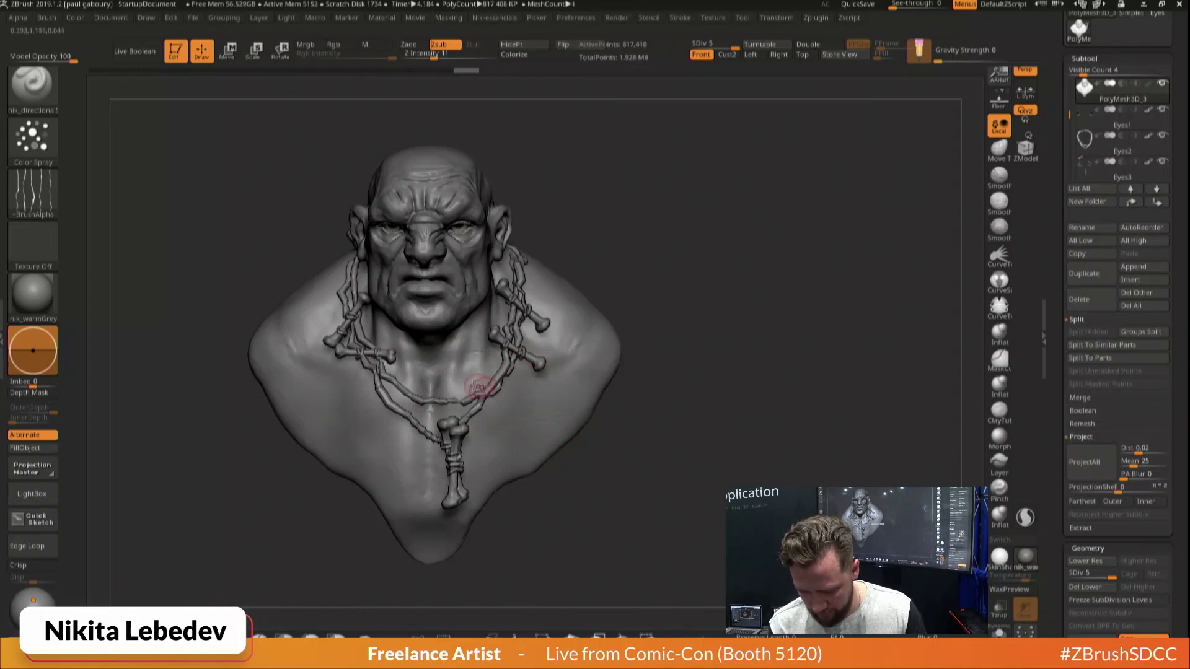
left_click_drag(453, 394, 485, 348)
right_click_drag(486, 348, 455, 338)
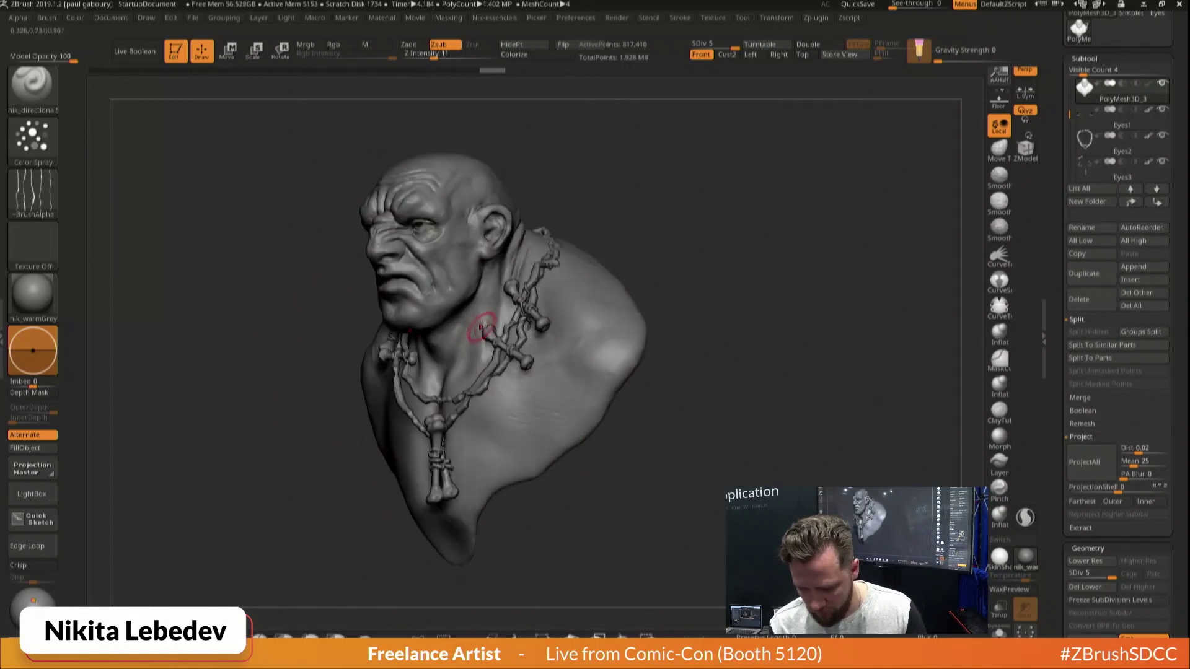
left_click_drag(484, 330, 496, 297)
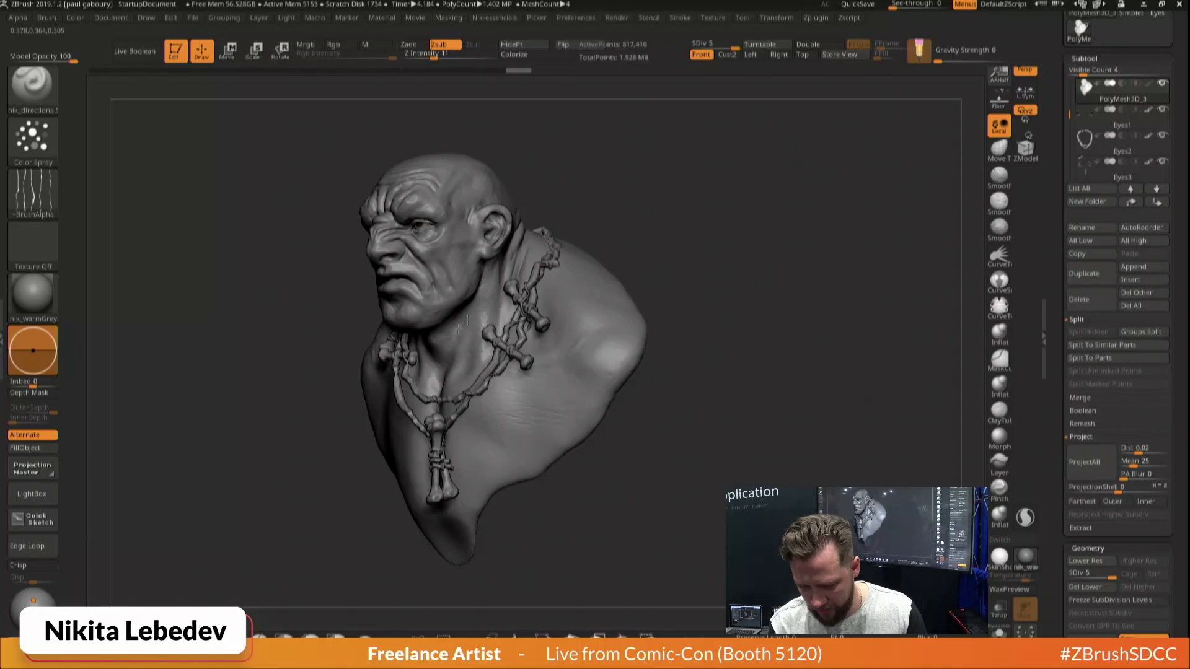
key("shift+ctrl+s")
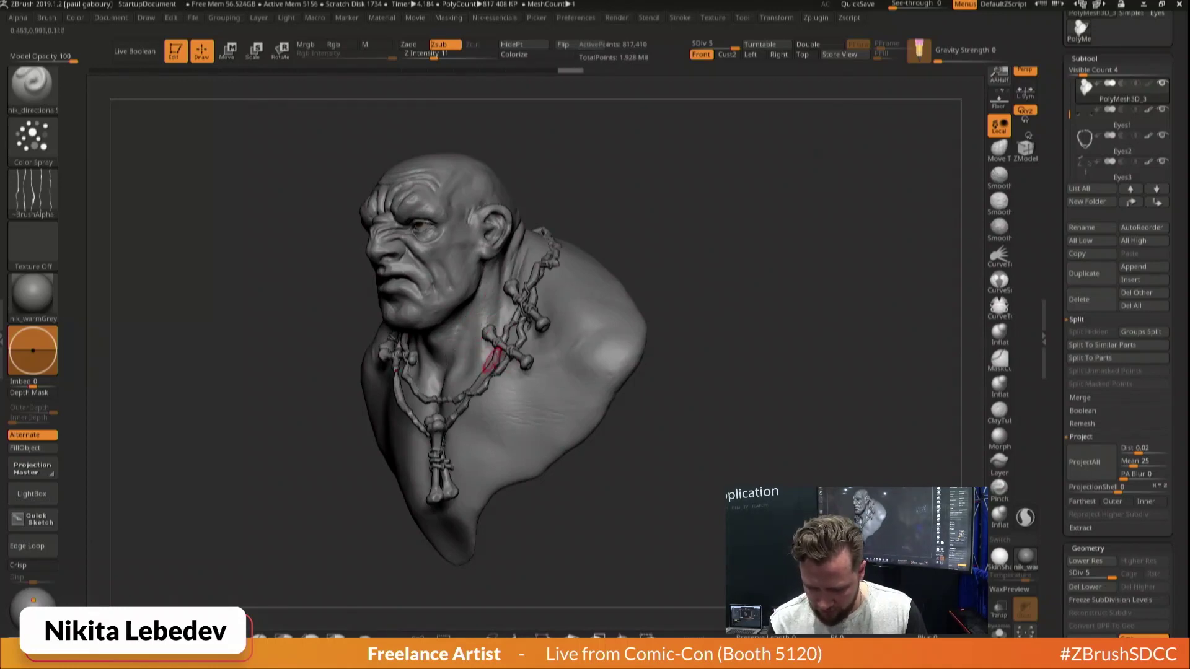
Spread the directional creases over the shoulders and the outer chest of the bust
right_click_drag(441, 361, 469, 366)
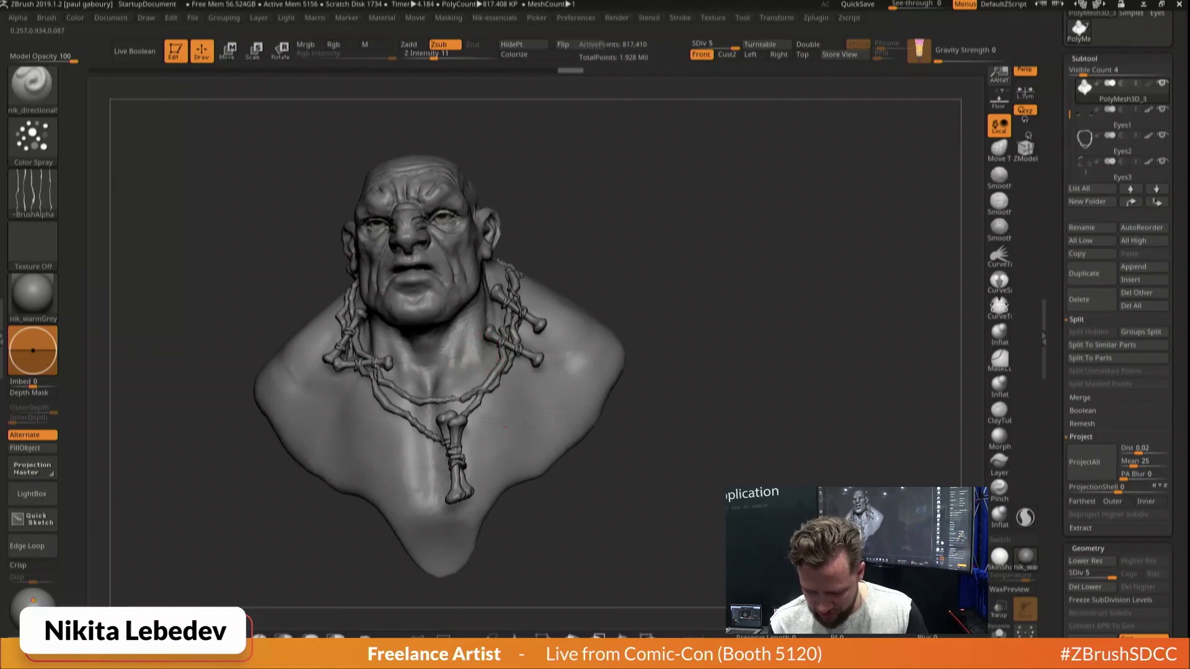
right_click_drag(502, 462, 473, 446)
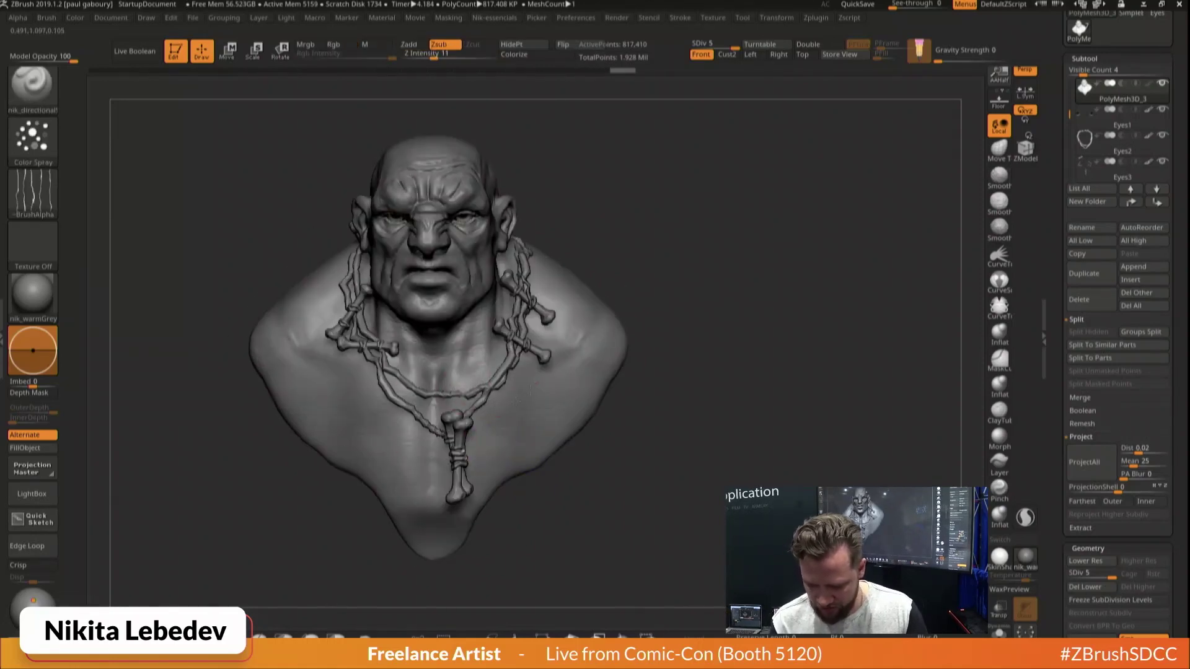
right_click_drag(616, 396, 584, 393)
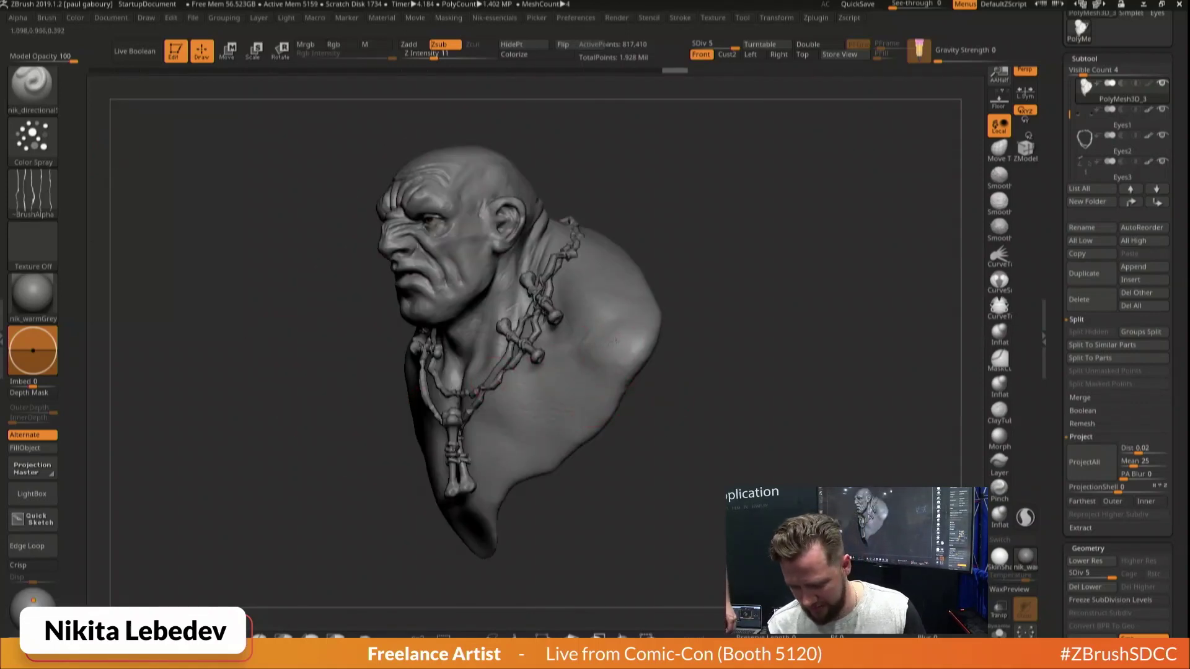
right_click_drag(738, 264, 695, 335, "alt")
right_click_drag(695, 335, 676, 356)
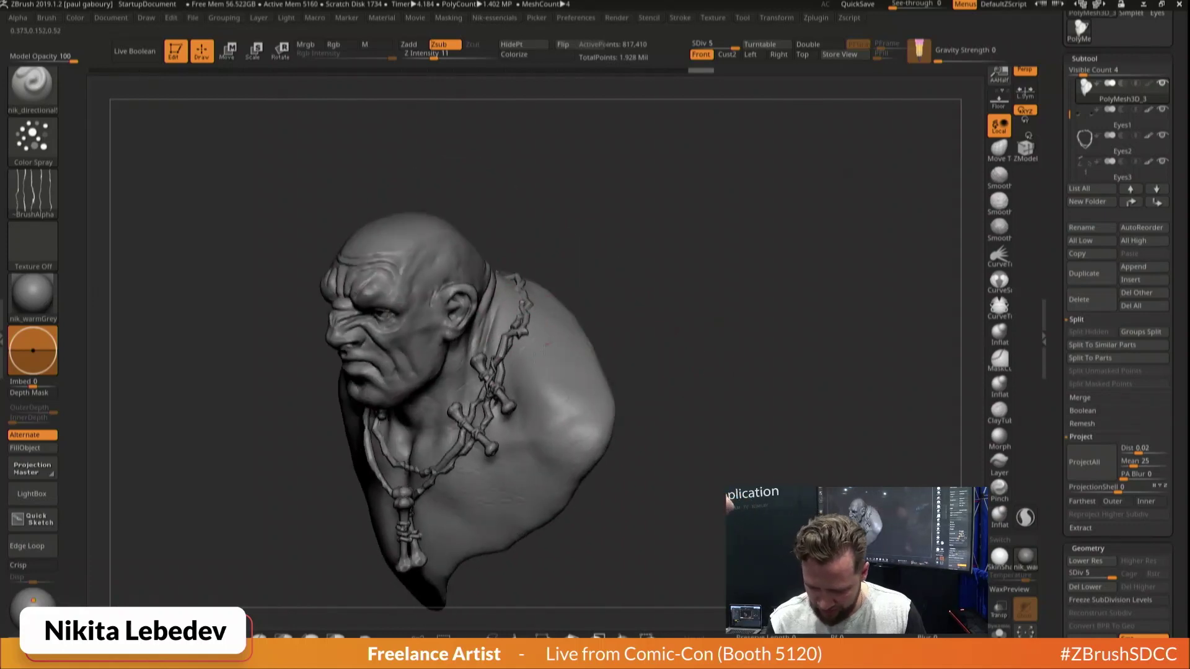
right_click_drag(548, 345, 546, 403)
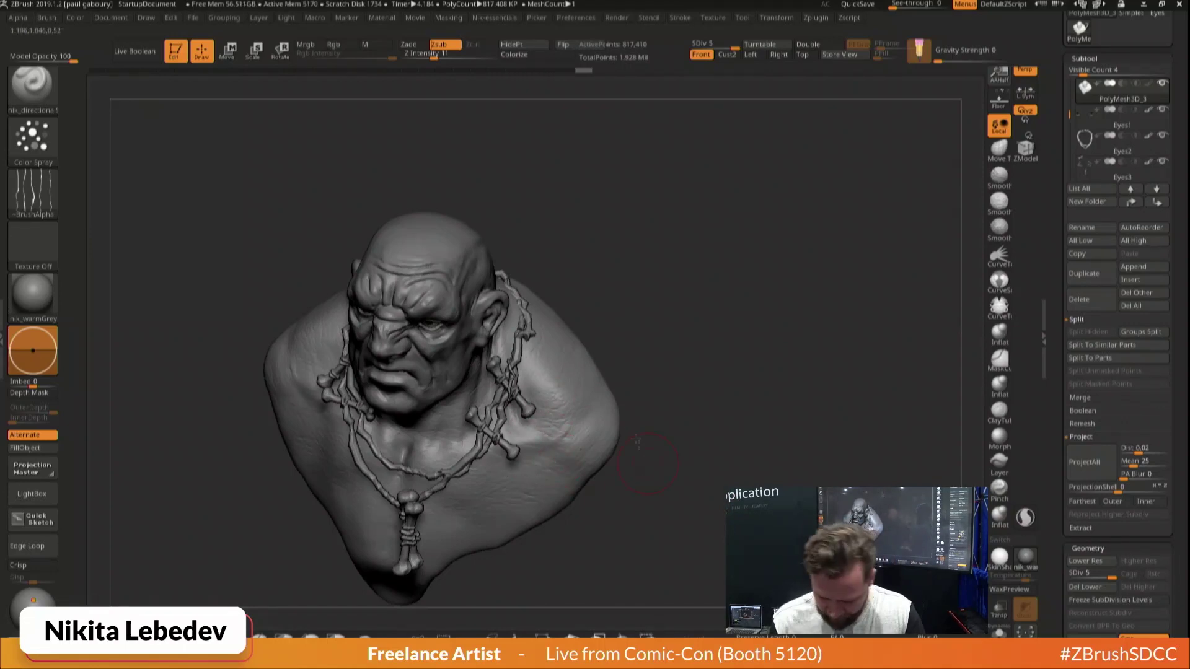
mouse_move(604, 493)
right_mouse_down()
mouse_move(571, 478)
mouse_move(611, 451)
mouse_move(576, 484)
mouse_move(518, 504)
right_mouse_up()
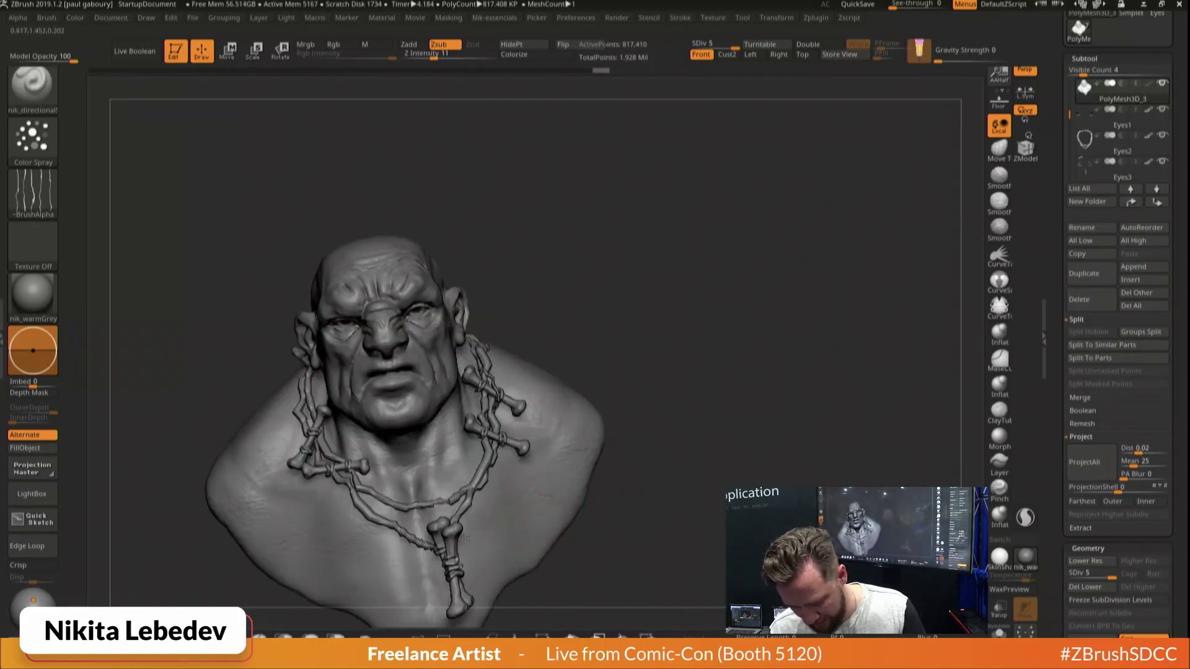
left_click_drag(680, 516, 693, 523, "shift")
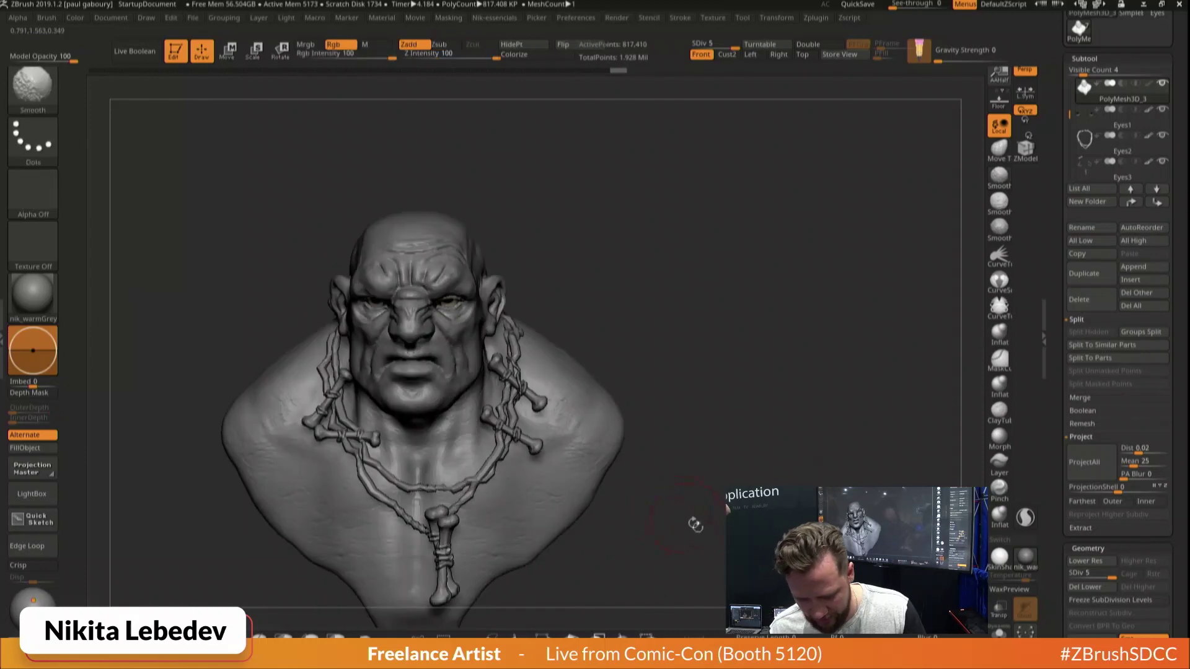
left_click_drag(669, 569, 701, 489, "alt")
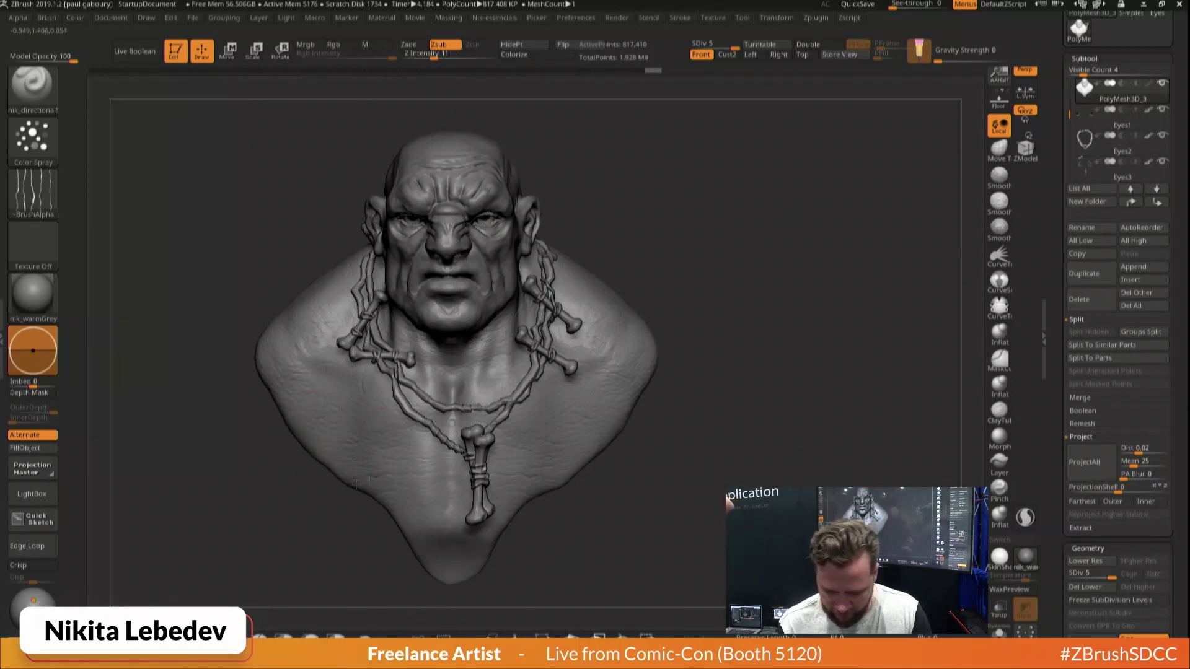
Cover the lower chest around the hanging bone and the side of the torso with directional creases
left_click_drag(404, 511, 448, 512)
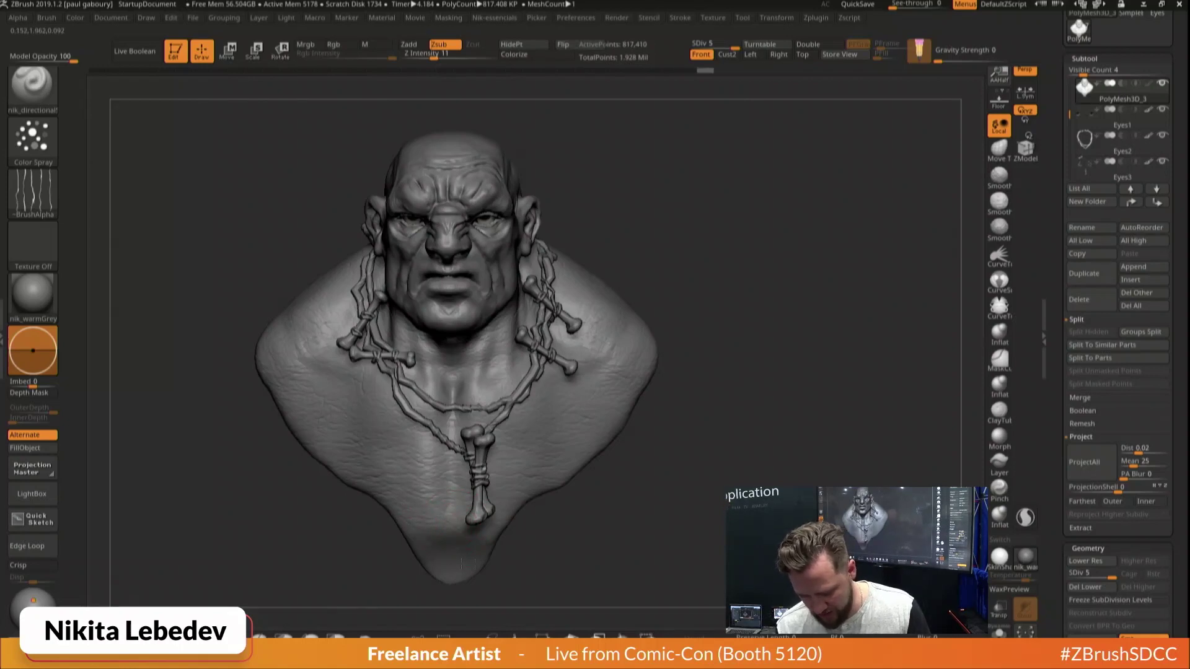
left_click_drag(530, 515, 503, 511)
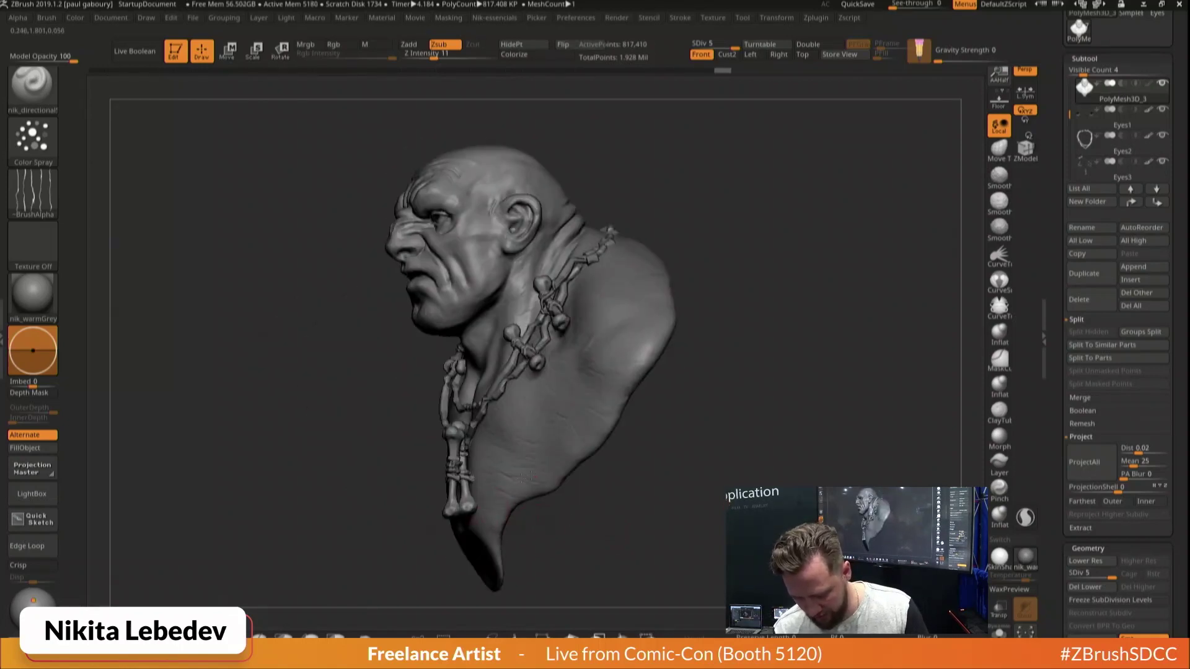
left_click_drag(527, 461, 654, 403)
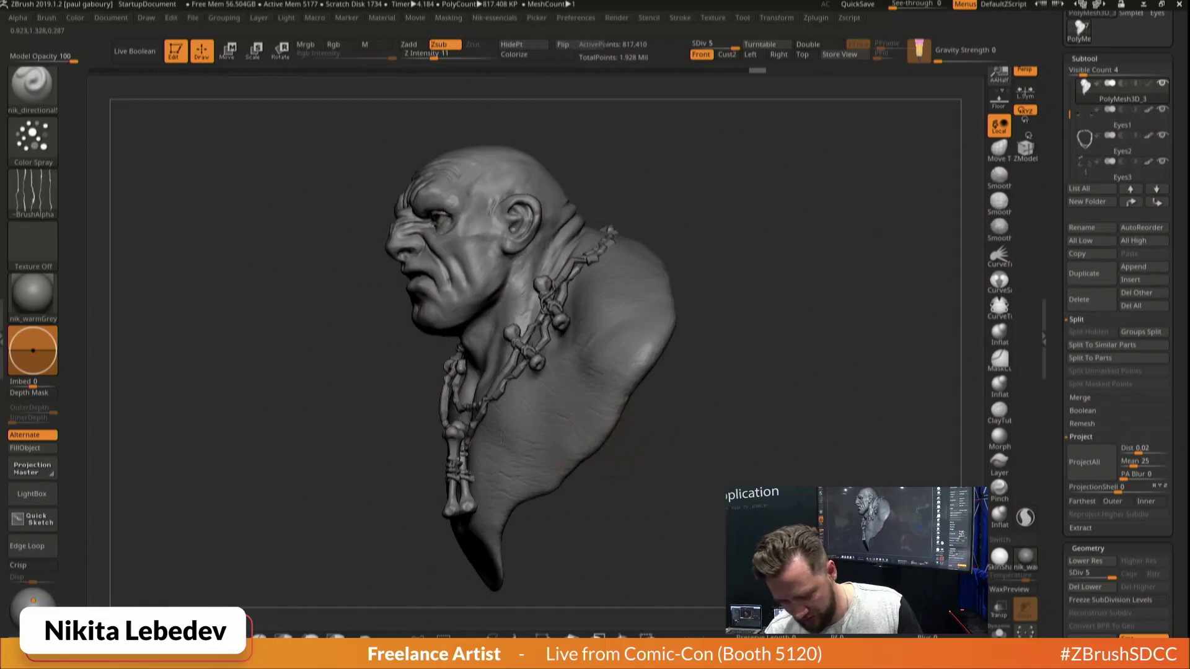
left_click_drag(505, 450, 461, 434)
left_click_drag(722, 436, 701, 415)
left_click_drag(530, 401, 554, 378)
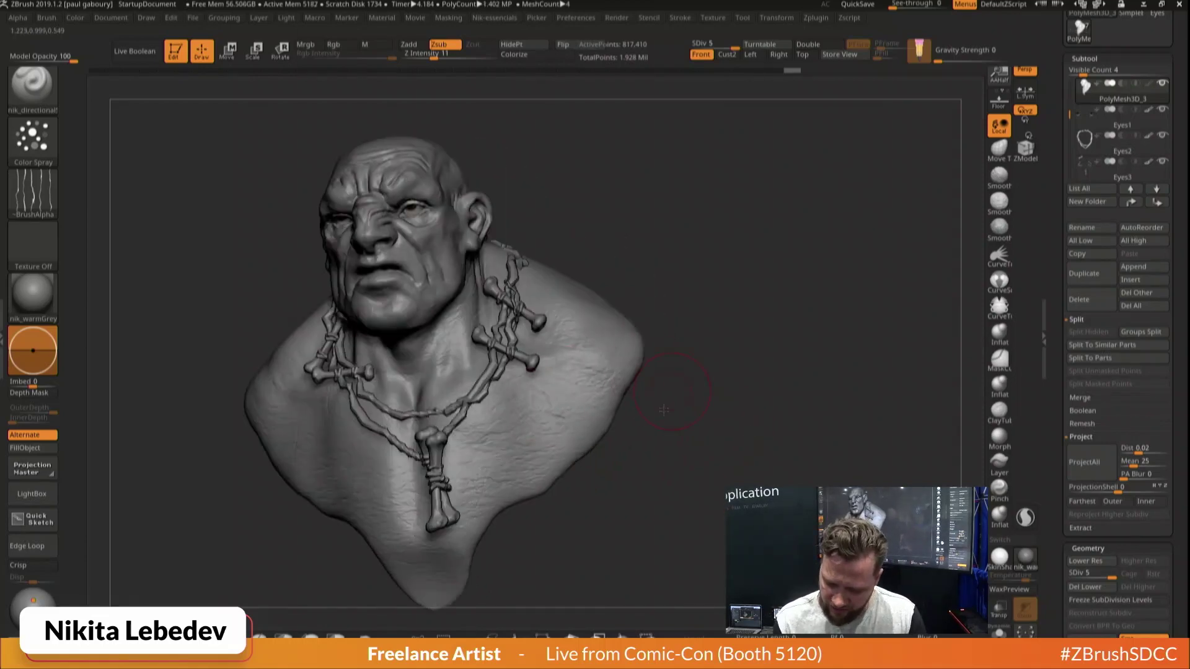
Switch to the Standard brush and stroke subtle relief into the creased chest skin between the hanging bone and the shoulder
left_click_drag(680, 398, 677, 428)
key("b")
key("s")
key("t")
left_click_drag(482, 436, 522, 437)
right_click_drag(524, 434, 520, 465, "ctrl")
left_click_drag(474, 468, 576, 460)
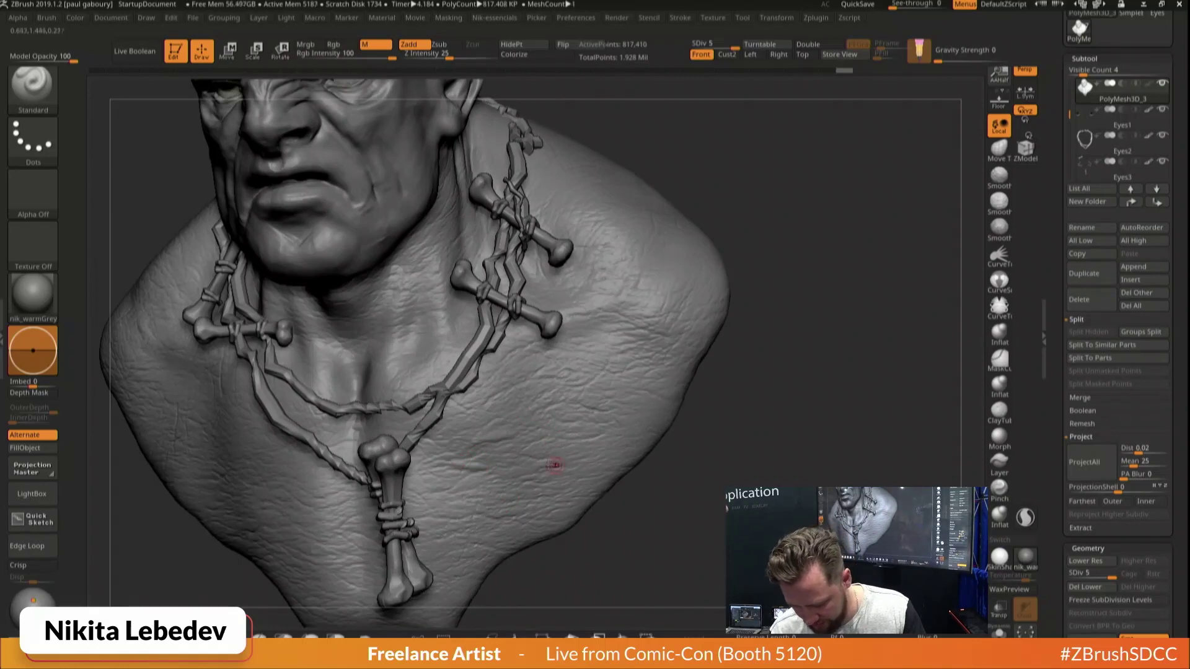
left_click_drag(680, 392, 600, 424)
mouse_move(600, 424)
right_mouse_down()
mouse_move(587, 426)
mouse_move(694, 366)
mouse_move(667, 375)
mouse_move(737, 295)
right_mouse_up()
left_click_drag(652, 353, 596, 369)
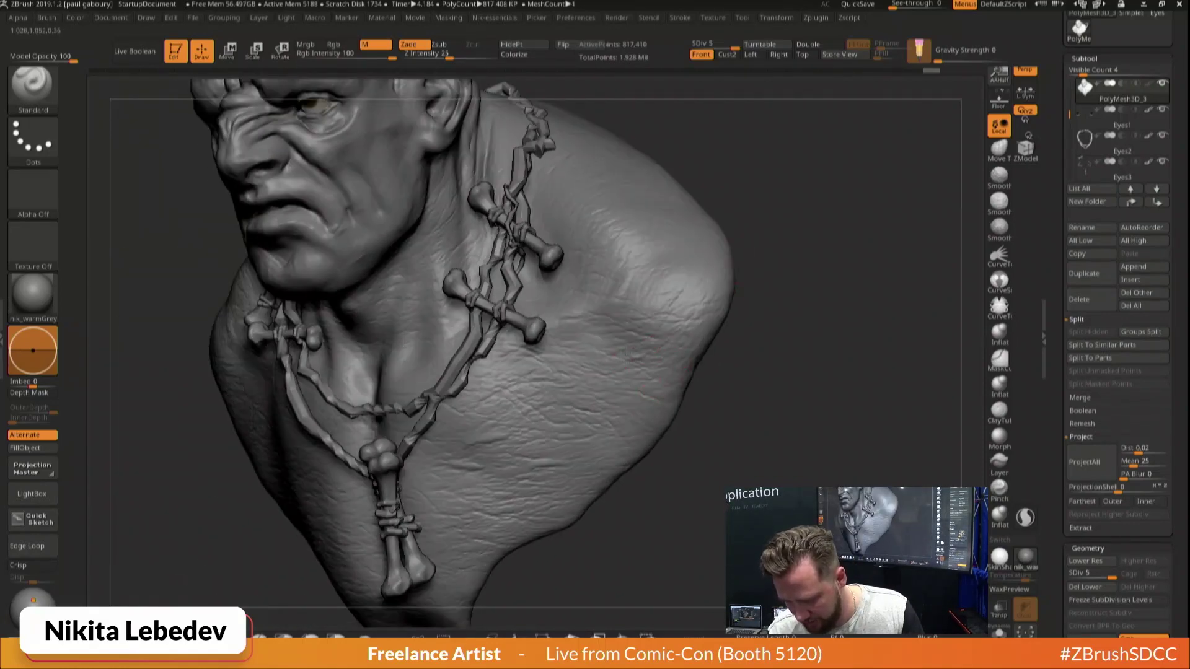
Return to nik_directional, subdivide the bust to SDiv 6 and brush more creases over the outer chest
key("b")
left_click(691, 412)
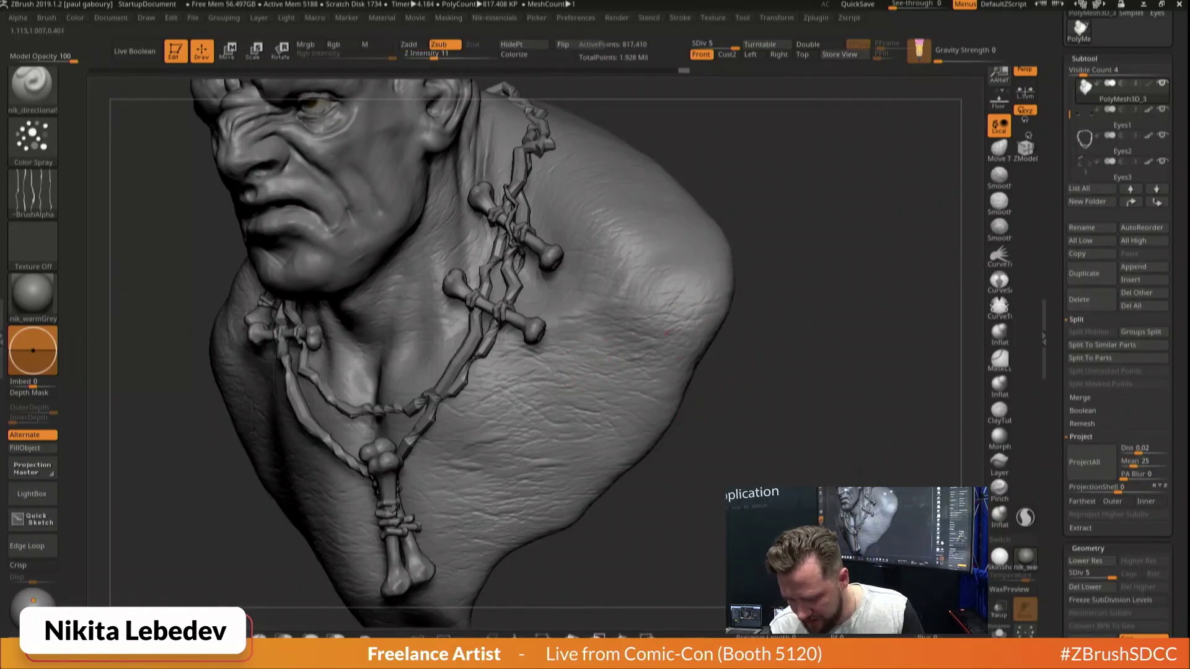
left_click_drag(662, 335, 630, 404)
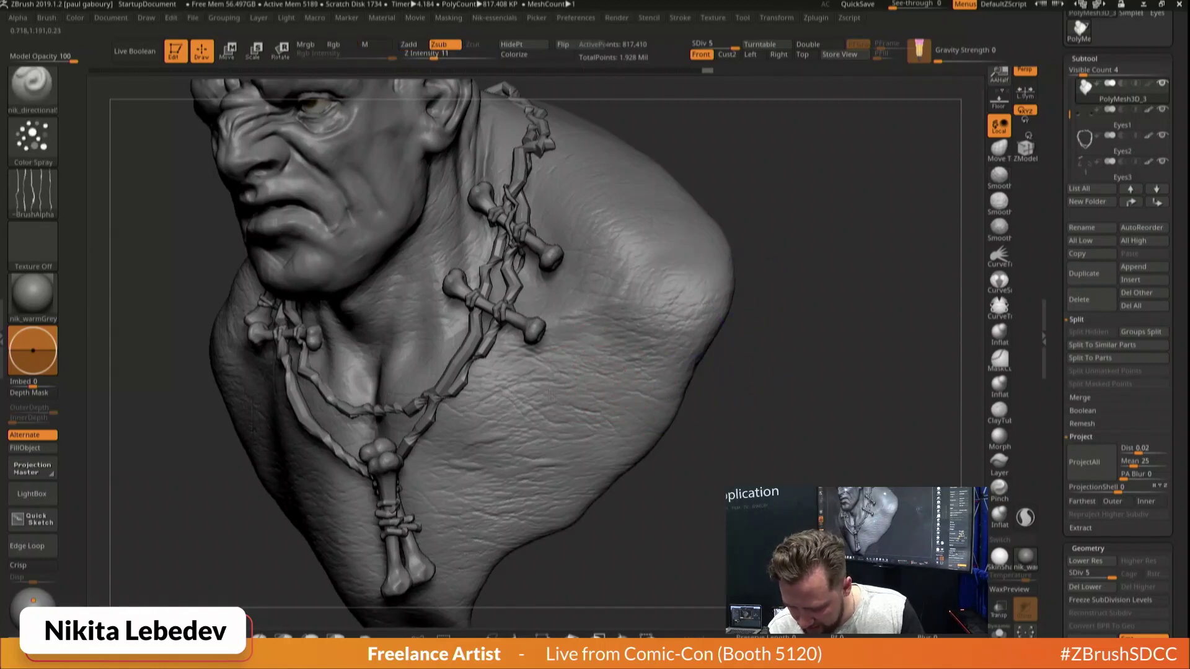
left_click_drag(550, 396, 701, 410)
key("ctrl+d")
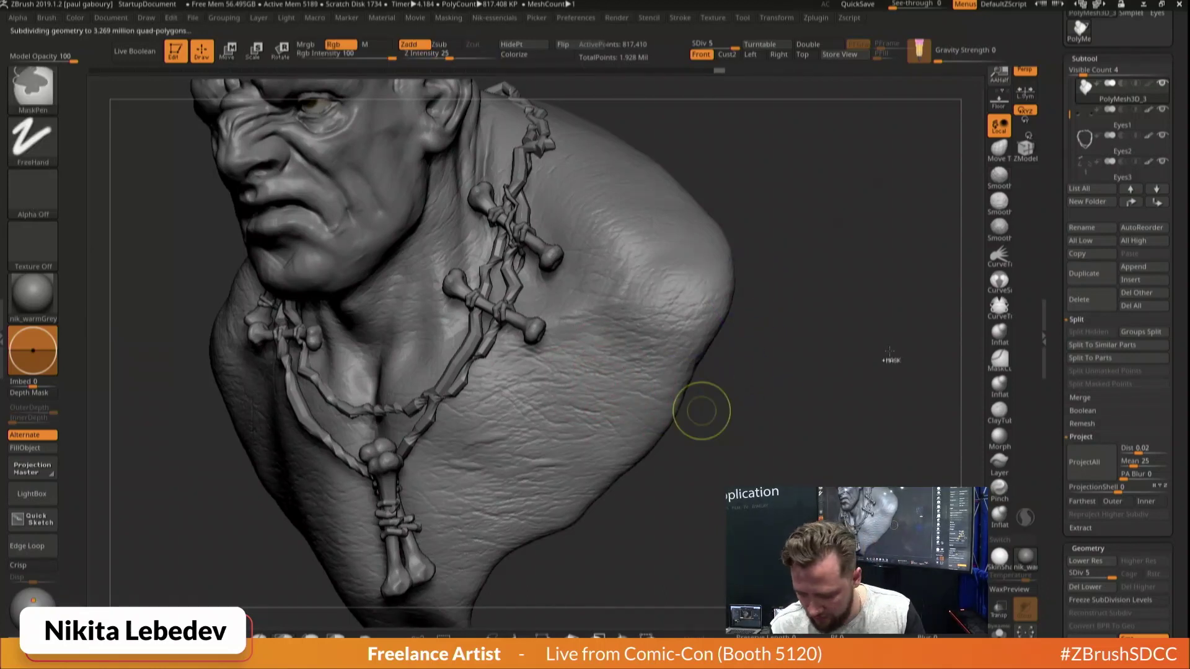
left_click_drag(548, 388, 650, 381)
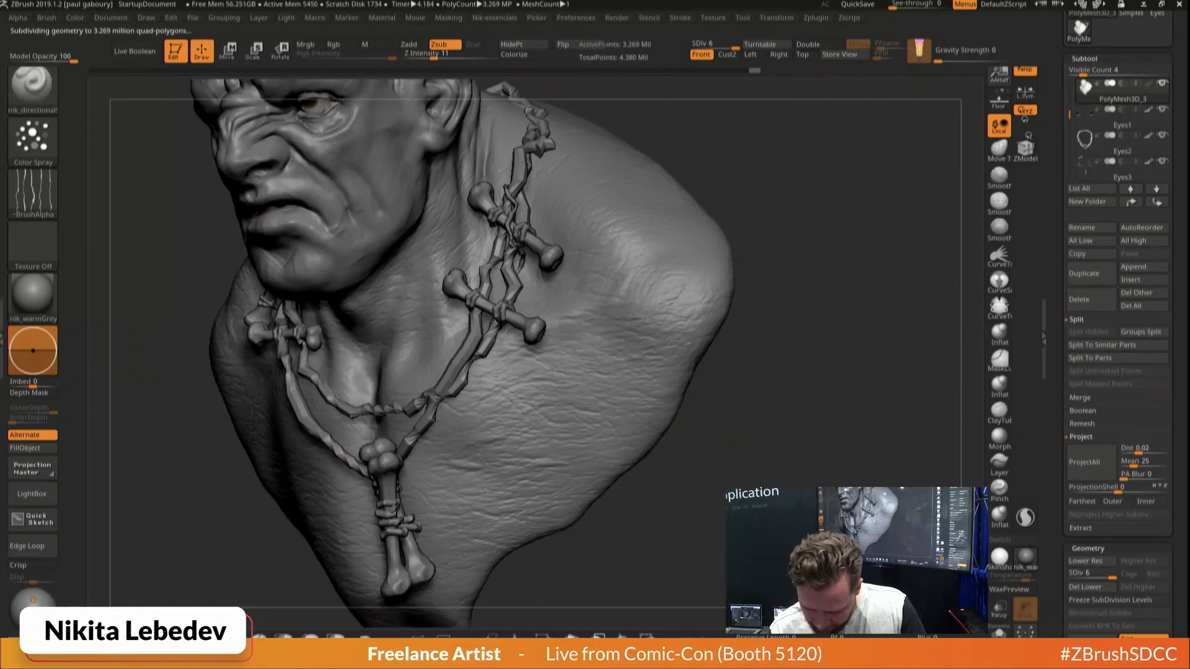
left_click_drag(452, 513, 516, 438)
Raise small skin bumps on the outer chest below the shoulder with the Standard brush
key("b")
key("s")
key("t")
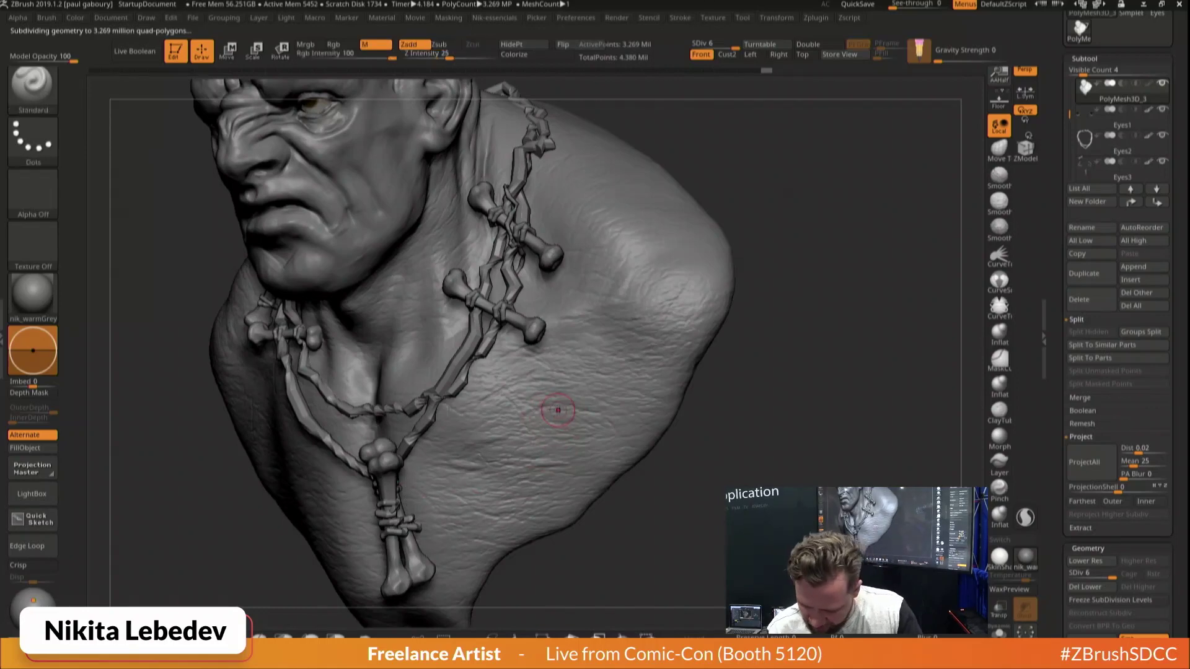
mouse_move(558, 412)
right_mouse_down()
mouse_move(545, 385)
mouse_move(568, 408)
mouse_move(508, 434)
right_mouse_up()
key("s")
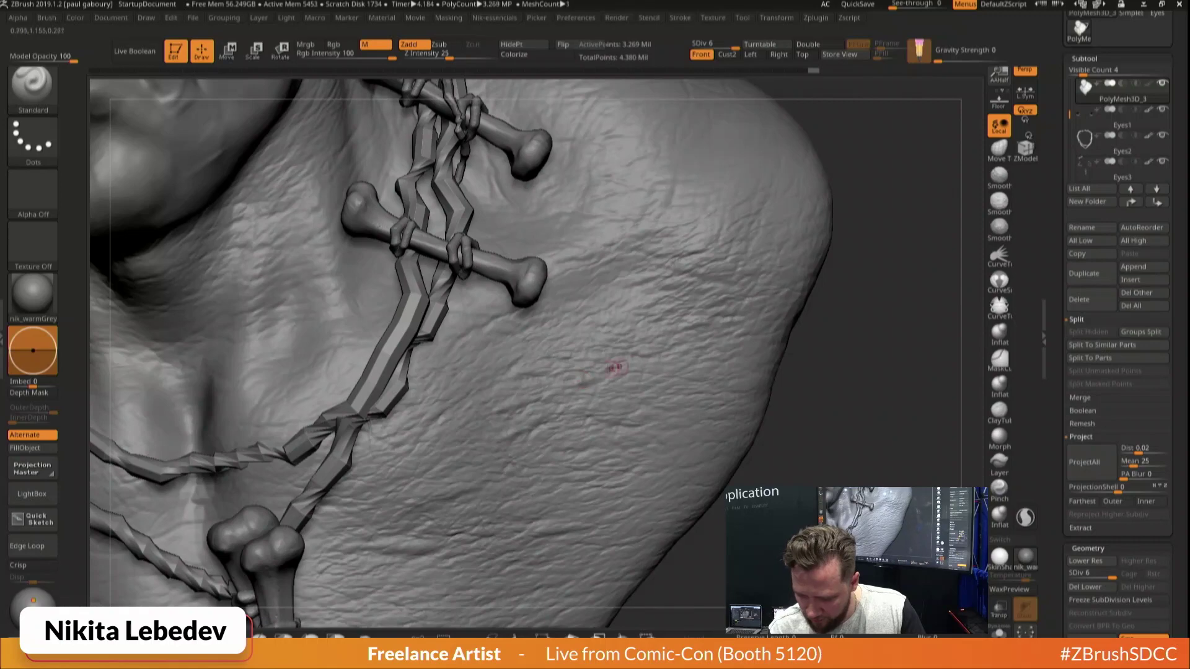
left_click_drag(617, 369, 645, 364)
mouse_move(706, 435)
left_mouse_down()
mouse_move(616, 433)
mouse_move(645, 435)
left_mouse_up()
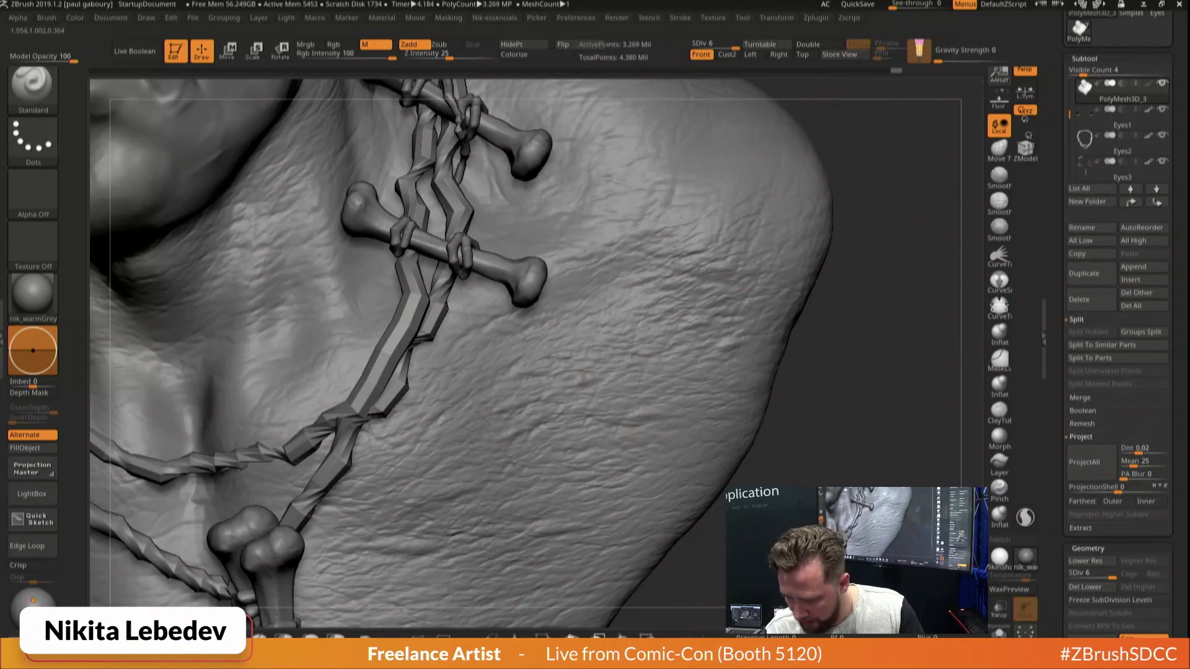
left_click_drag(728, 271, 746, 272)
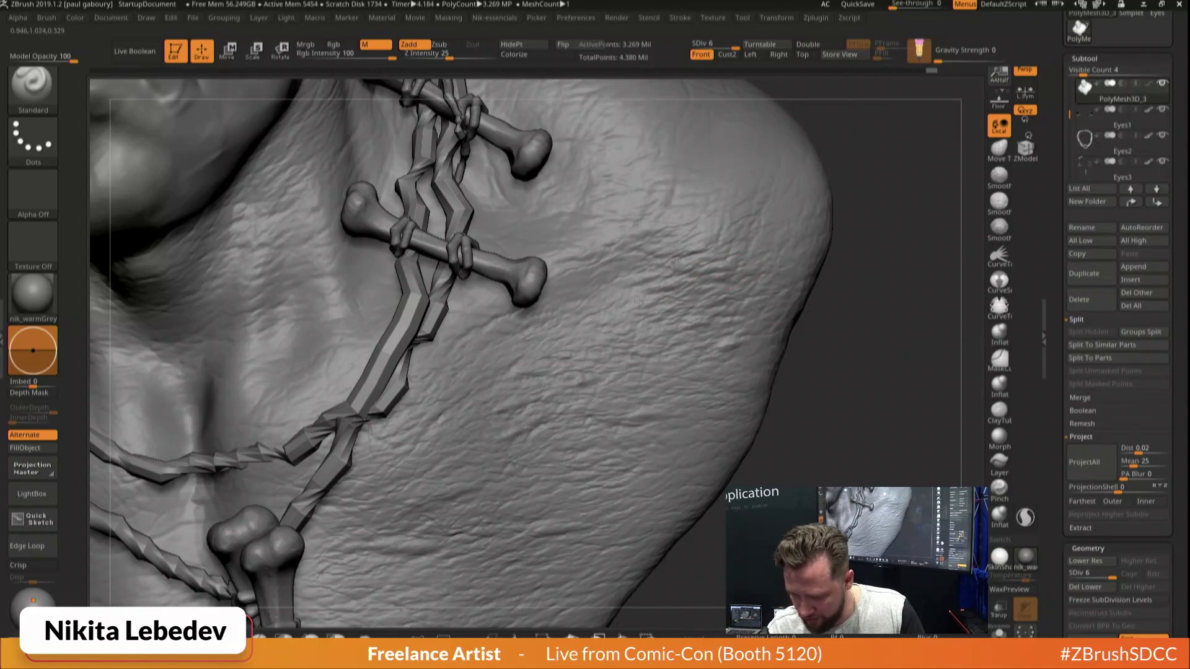
Add more small Standard-brush bumps beside the necklace strands and down toward the hanging bone
mouse_move(598, 333)
left_mouse_down()
mouse_move(620, 316)
mouse_move(614, 296)
left_mouse_up()
left_click_drag(540, 351, 560, 340)
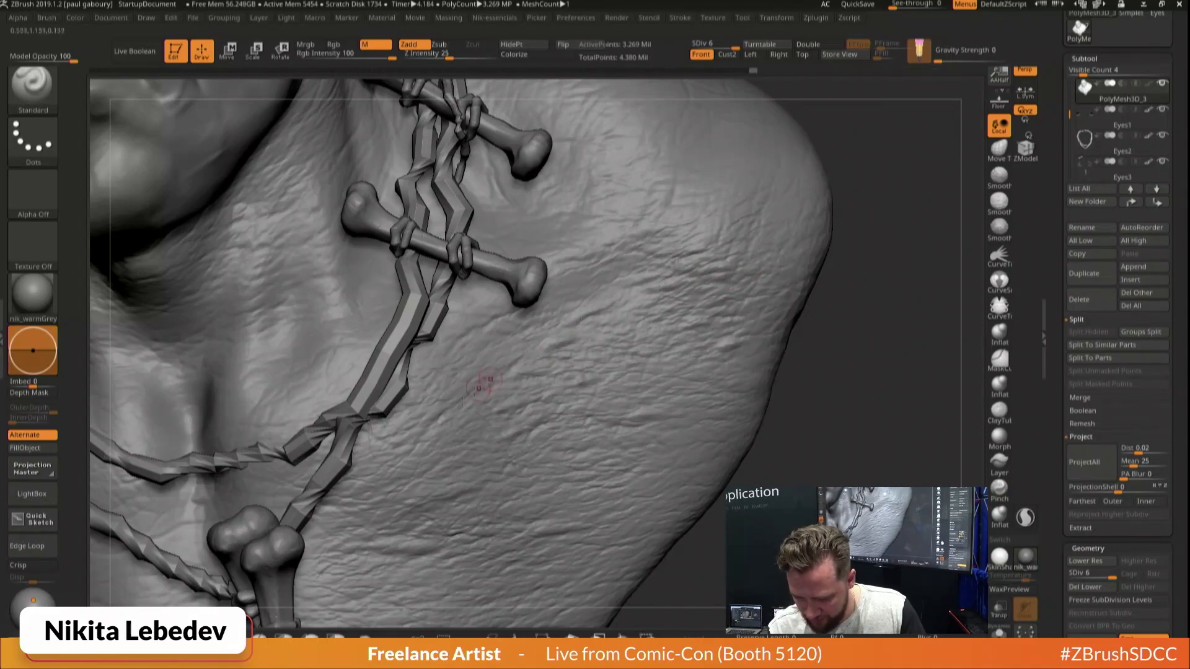
left_click_drag(485, 383, 532, 367)
left_click_drag(428, 435, 447, 418)
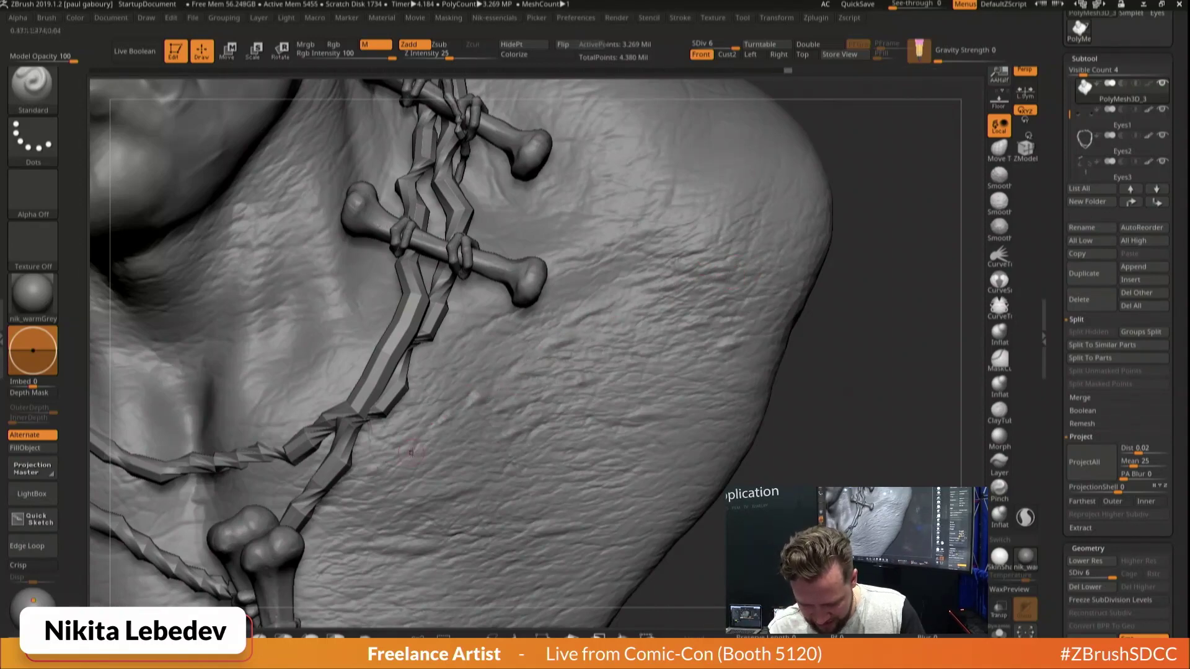
left_click_drag(411, 453, 335, 505)
left_click_drag(319, 562, 375, 562)
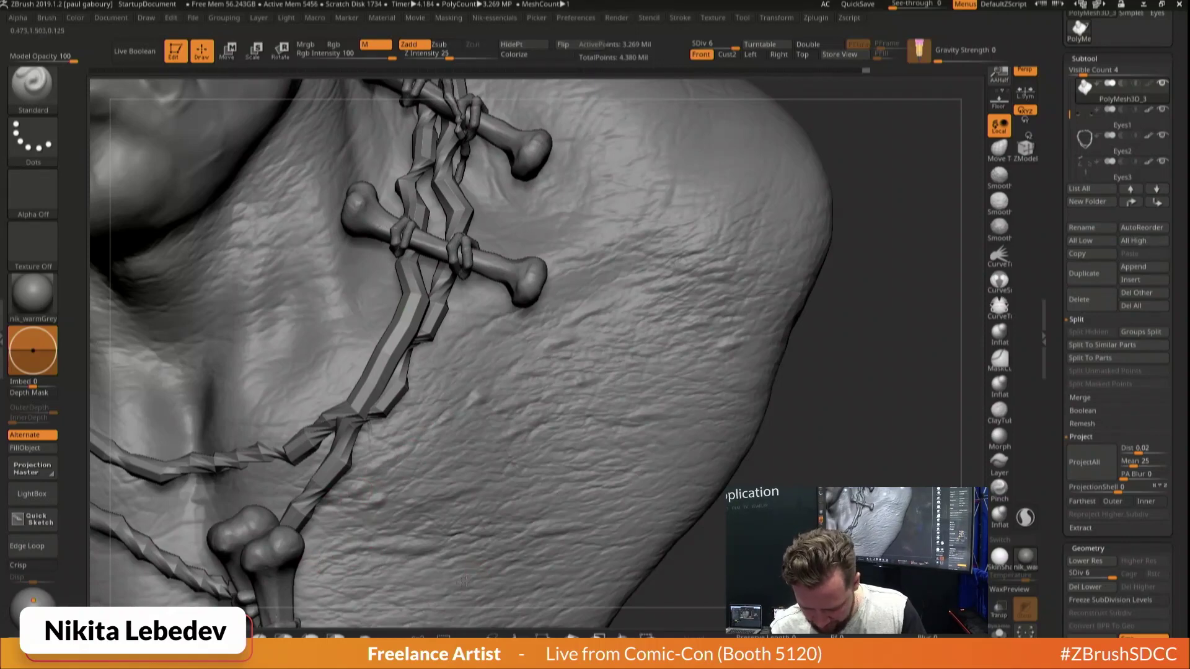
left_click_drag(683, 502, 664, 508)
Choose the Orb_Cracks brush and carve fine cracks into the creased chest skin
key("b")
key("o")
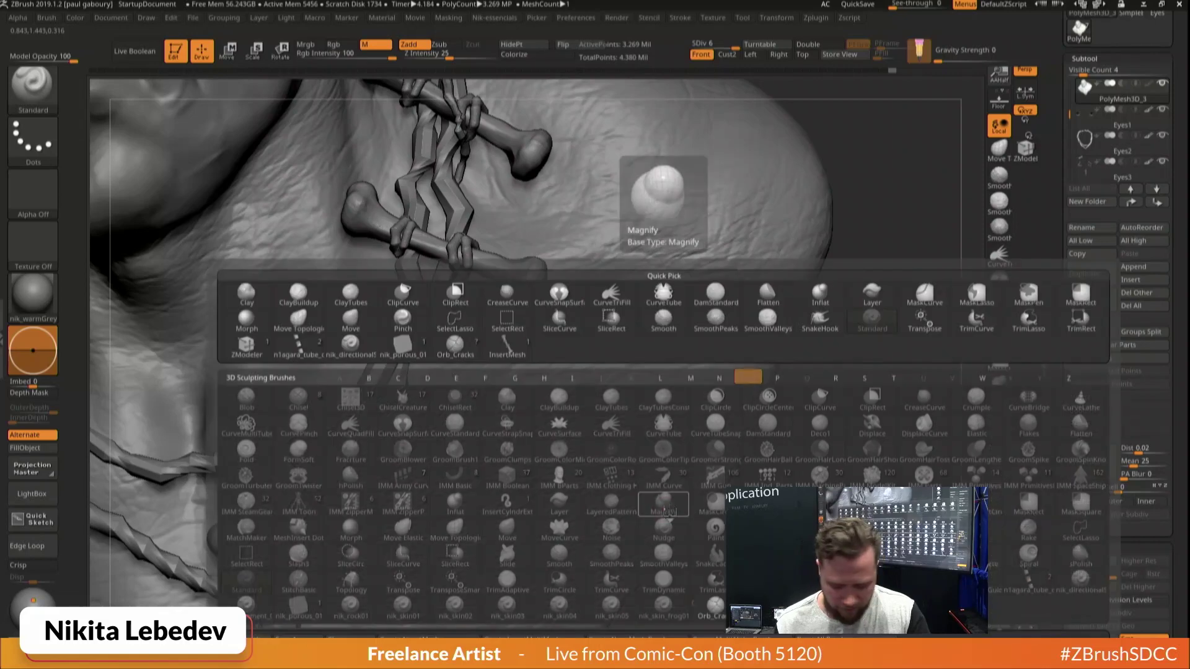
key("c")
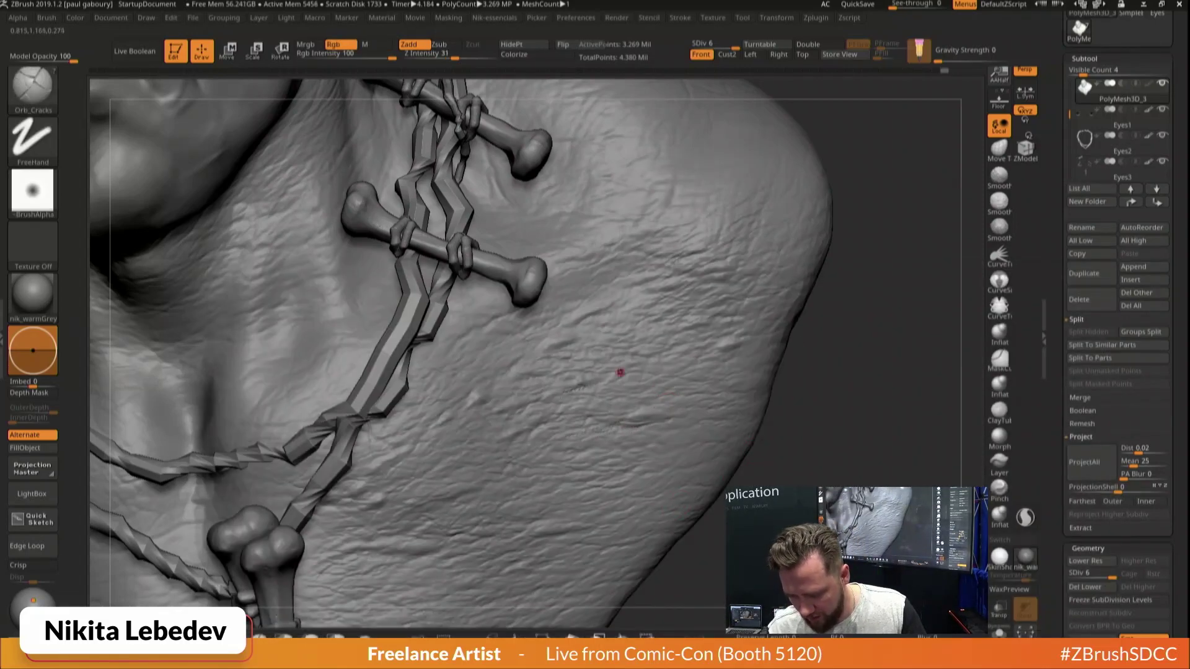
left_click_drag(620, 372, 590, 354)
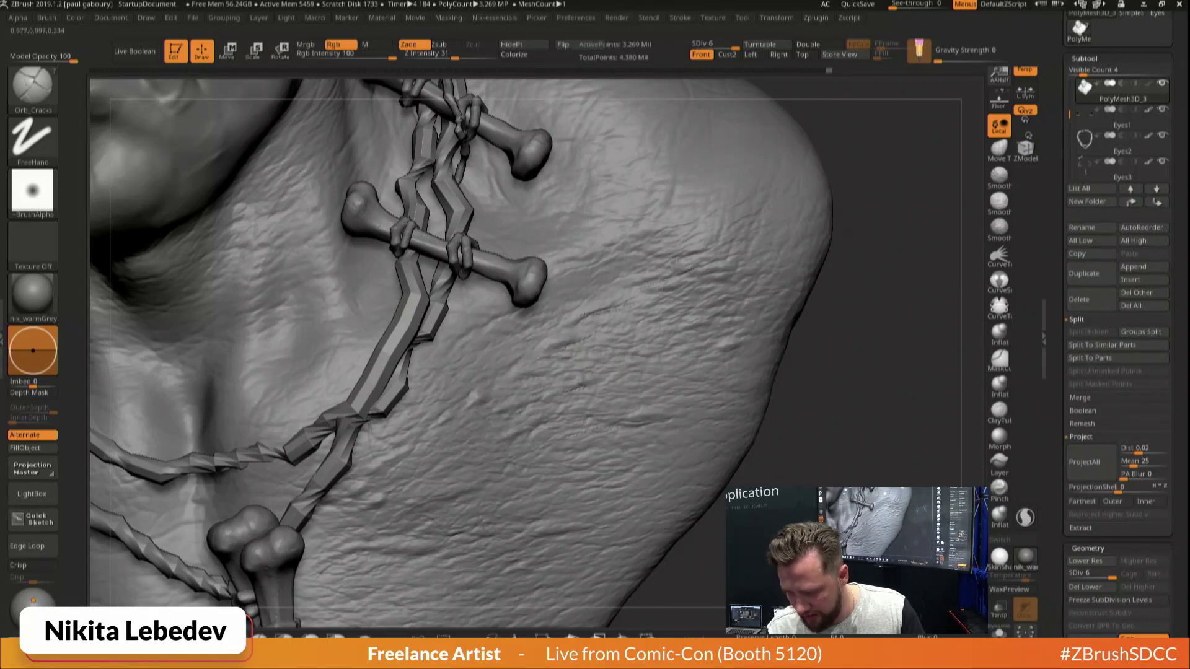
Frame the whole bust from the front and choose the nik_skin05 brush
mouse_move(886, 308)
left_mouse_down("shift")
mouse_move(864, 335)
mouse_move(802, 341)
mouse_move(784, 397)
left_mouse_up("shift")
key("f")
key("b")
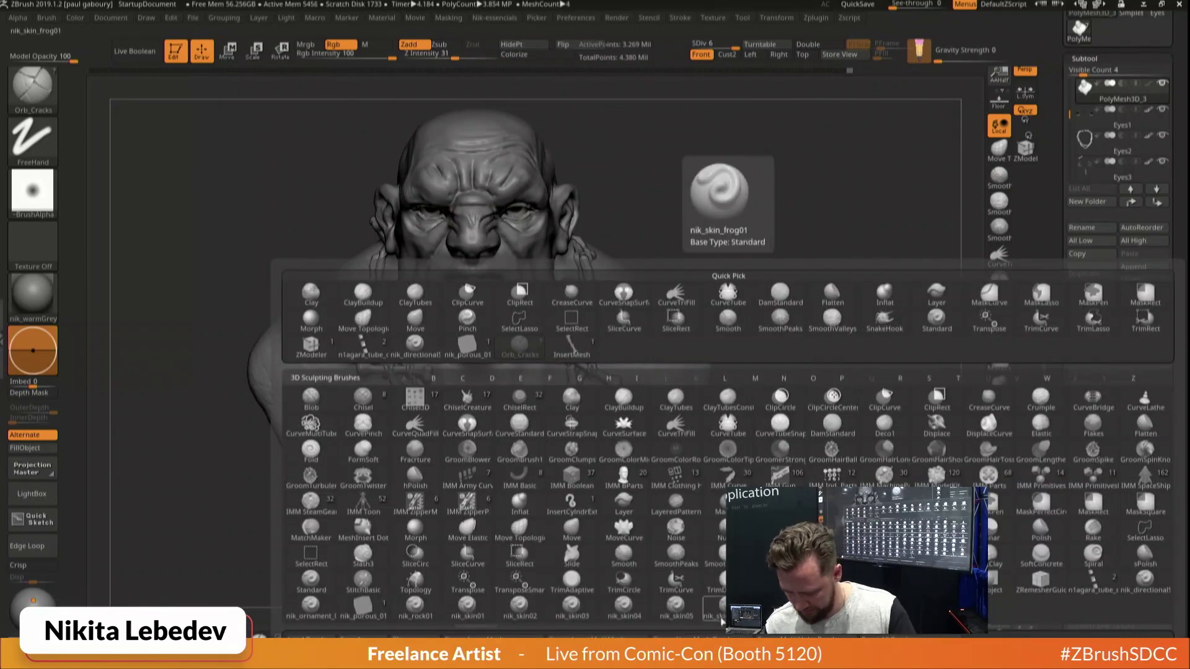
left_click(675, 604)
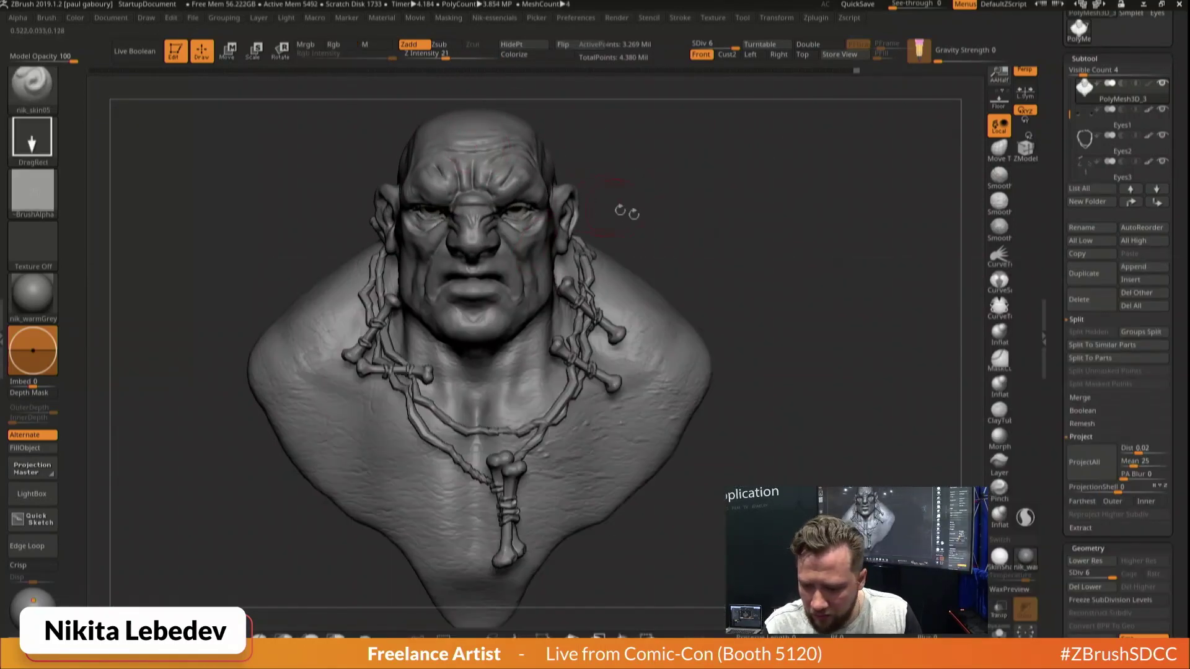
Apply the nik_skin05 skin texture to the face, replacing the first cheek attempt with one along the character's left jaw and neck
left_click_drag(725, 227, 592, 298)
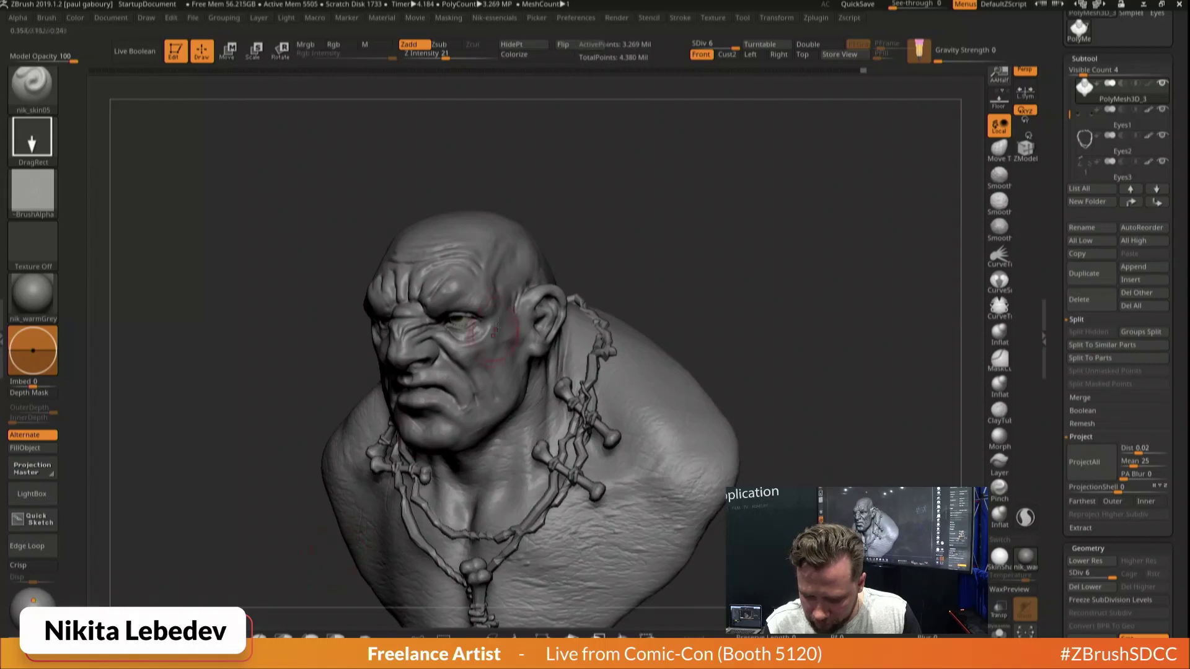
left_click_drag(517, 324, 480, 286)
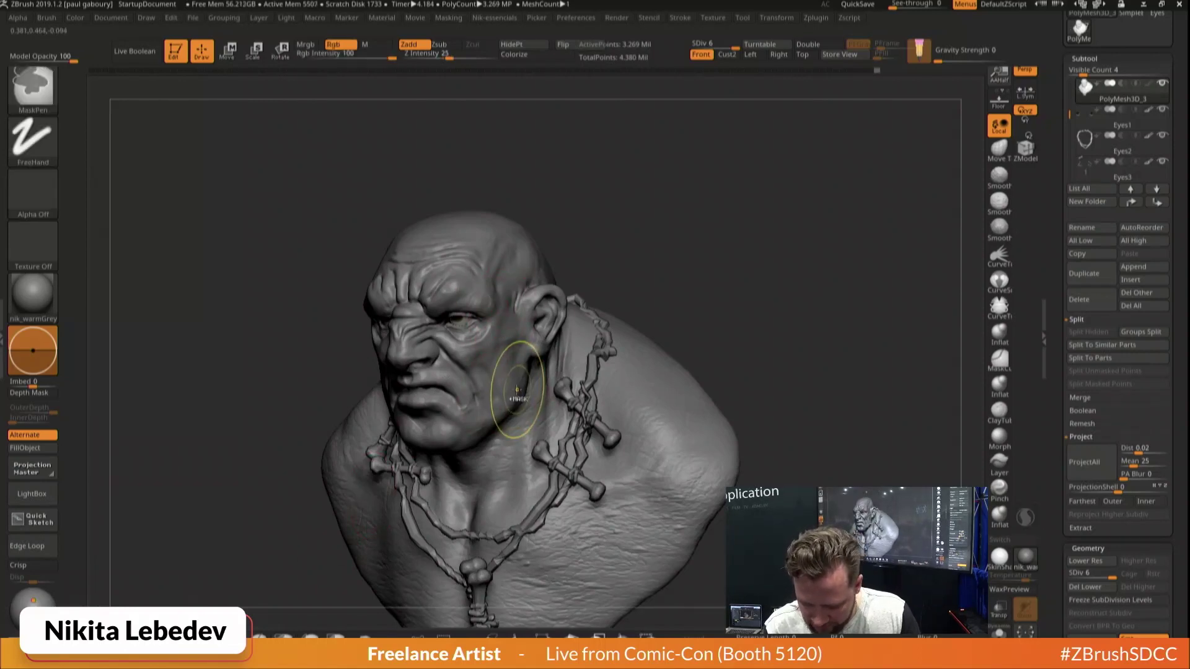
key("ctrl+z")
left_click_drag(516, 388, 488, 442)
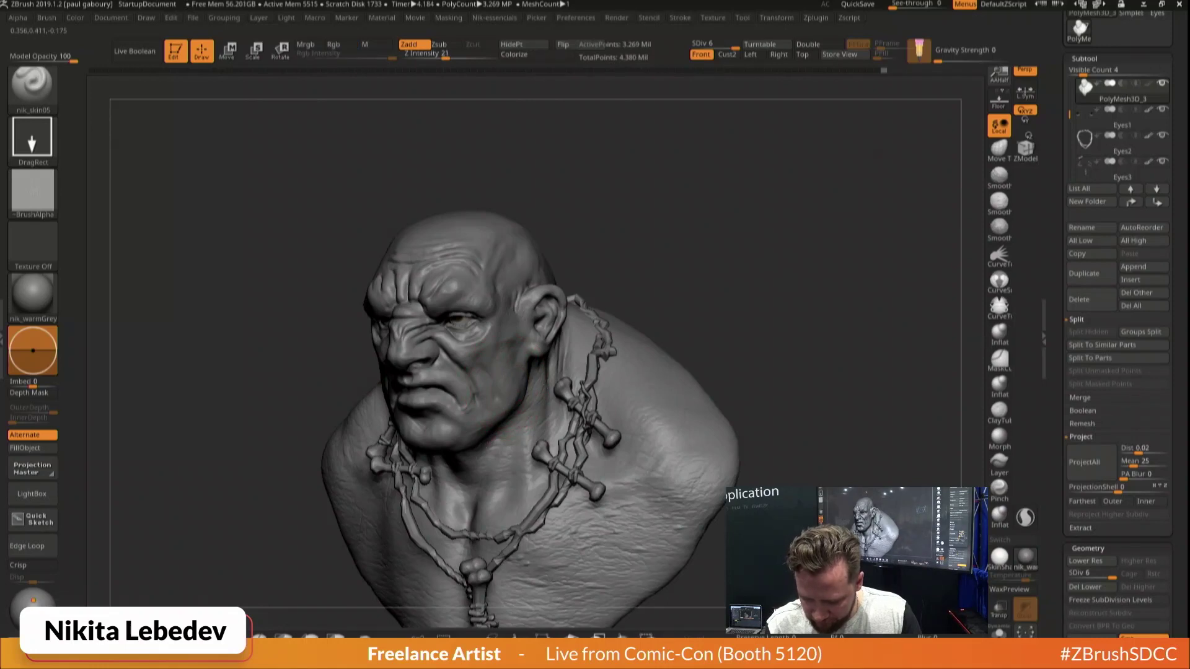
left_click_drag(626, 260, 769, 244)
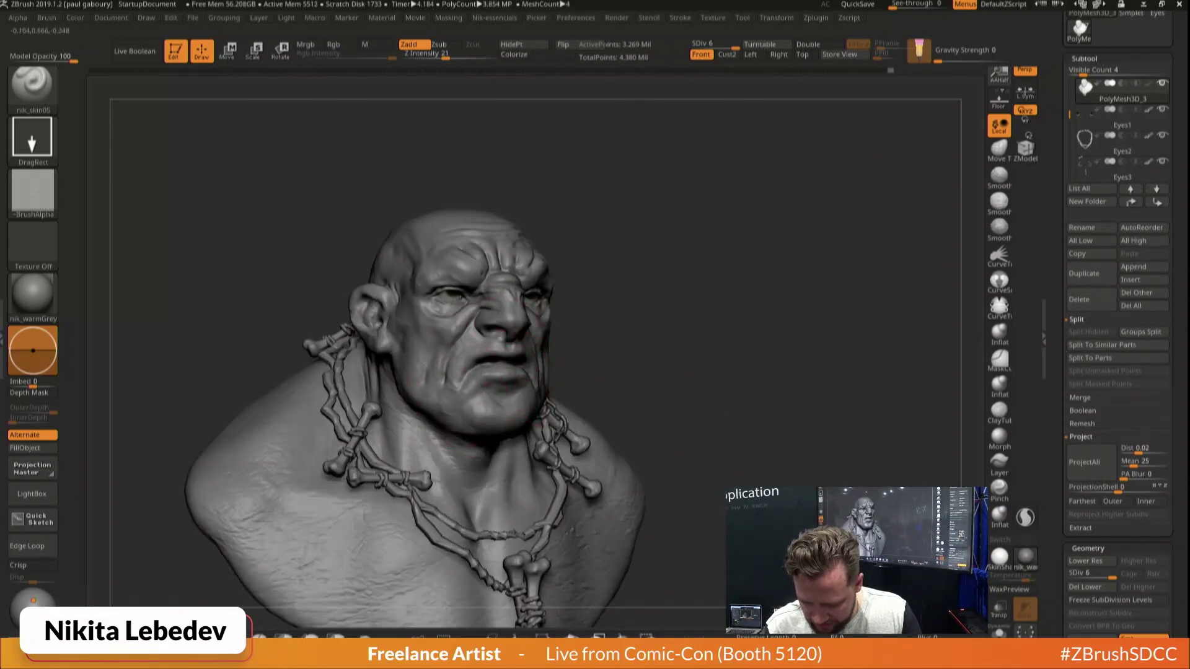
left_click_drag(702, 302, 737, 304, "shift")
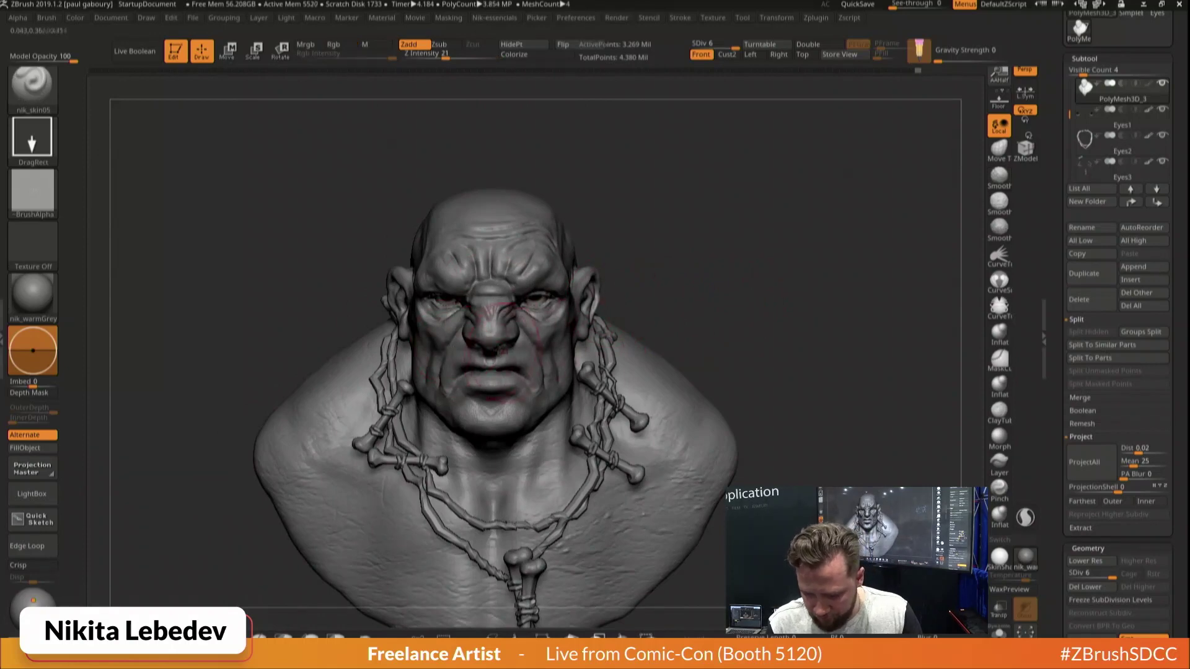
Crease the mouth corner with DamStandard and pull the upper lip beside the nose into a sneer with the Move brush
right_click_drag(473, 379, 526, 348)
key("b")
key("d")
key("s")
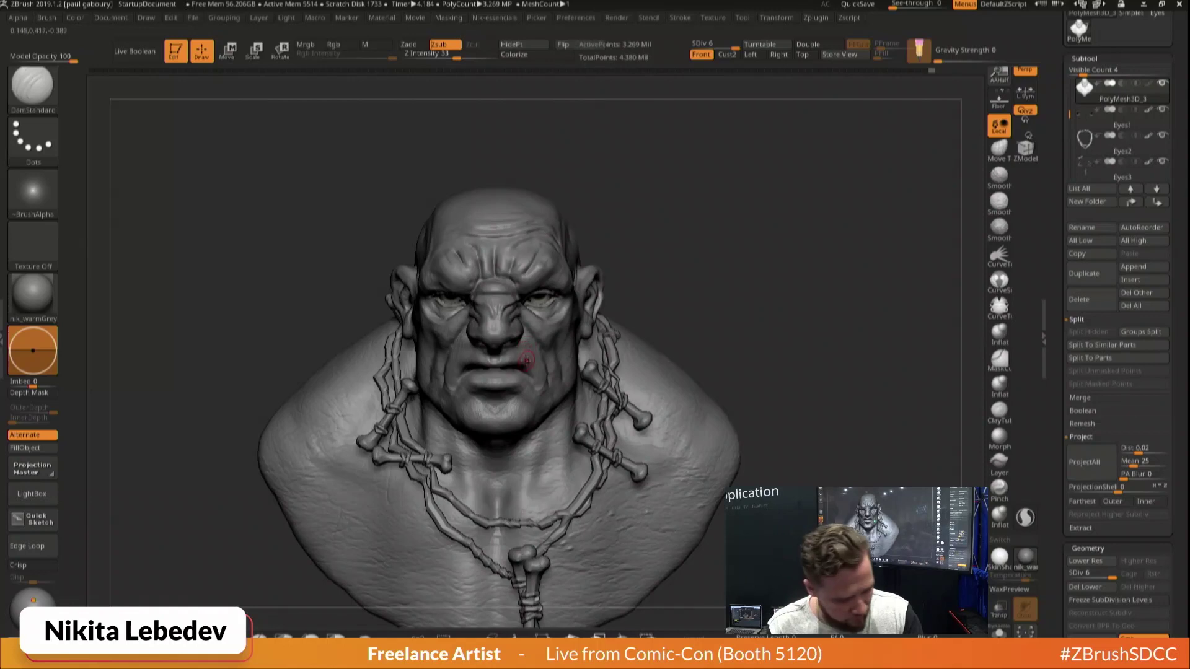
key("b")
key("m")
key("v")
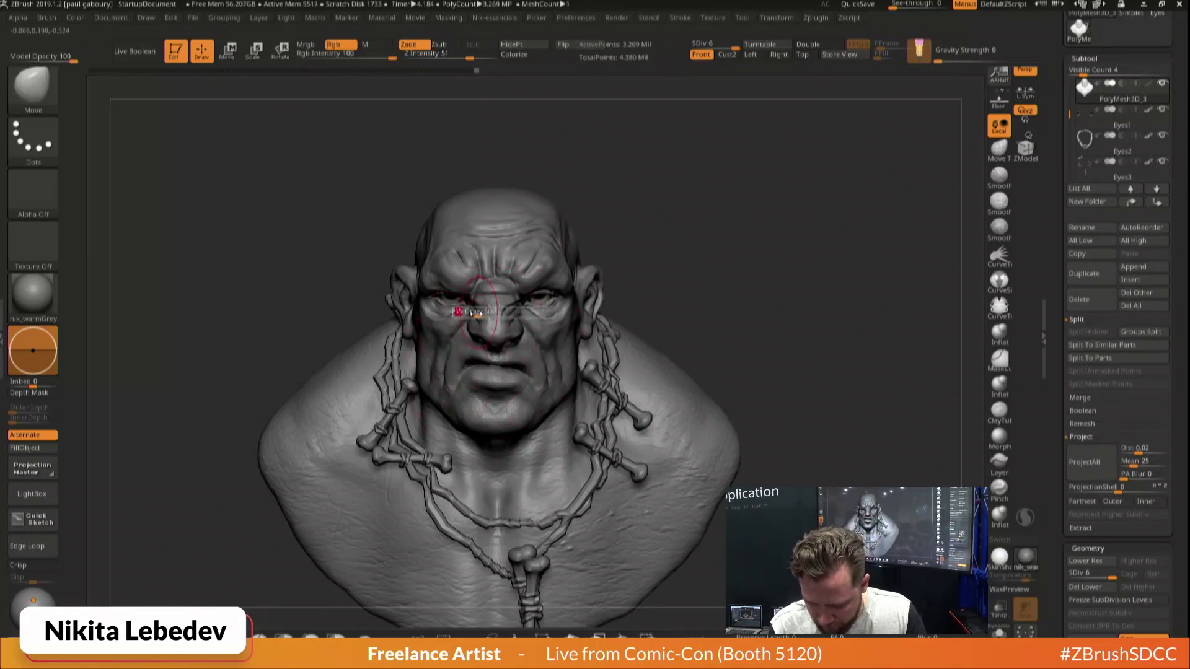
right_click_drag(477, 316, 464, 314)
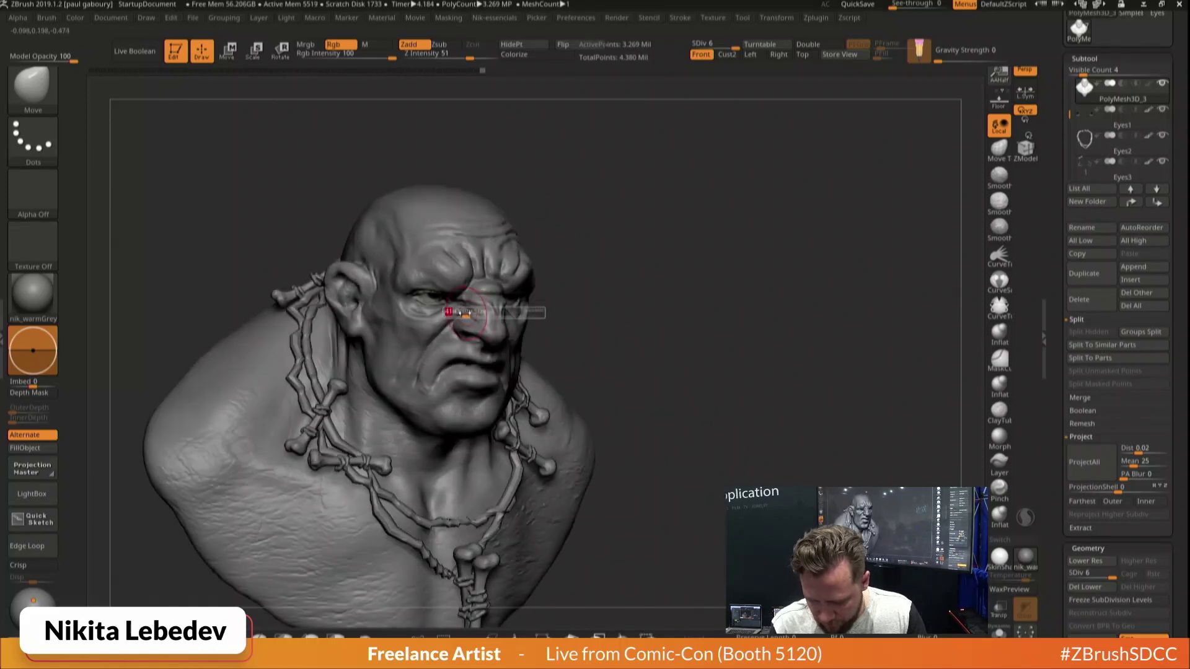
key("shift")
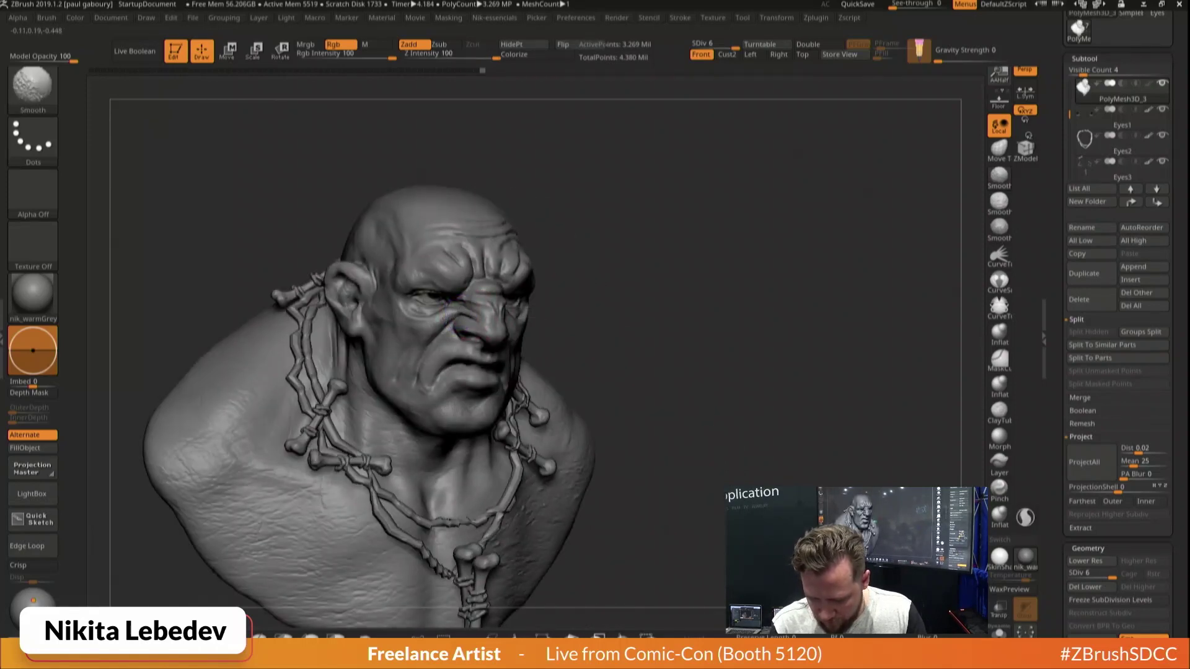
key("ctrl")
Work the folds between the inner eye and the nose with the Standard brush, adjusting its draw size
key("b")
key("s")
key("t")
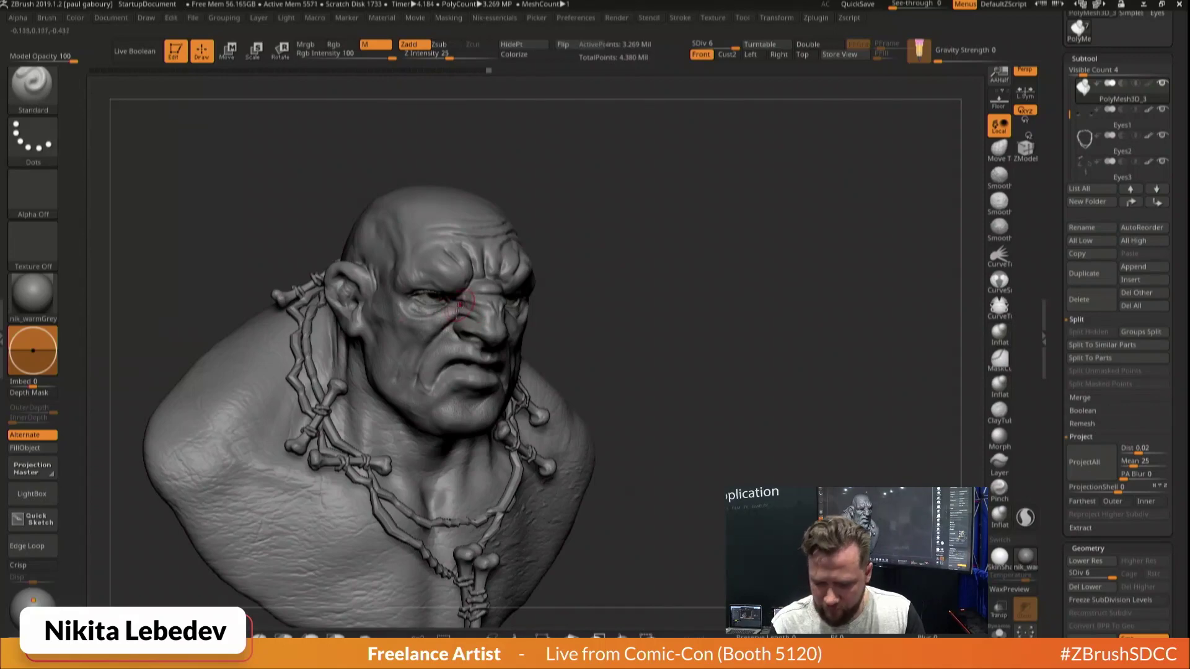
left_click_drag(648, 324, 733, 321, "shift")
left_click_drag(798, 302, 807, 375, "alt")
key("s")
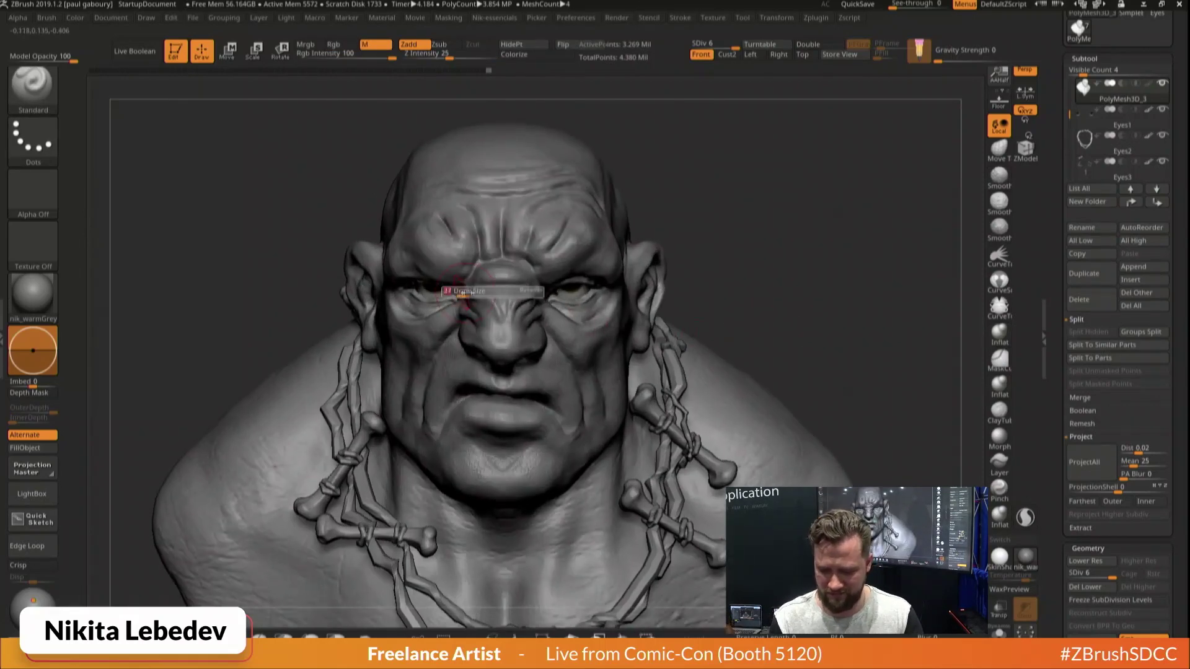
left_click_drag(465, 294, 475, 294)
Reshape the character's right cheek and upper lip with the Move Topological and Move brushes to strengthen the snarl
key("b")
key("m")
key("t")
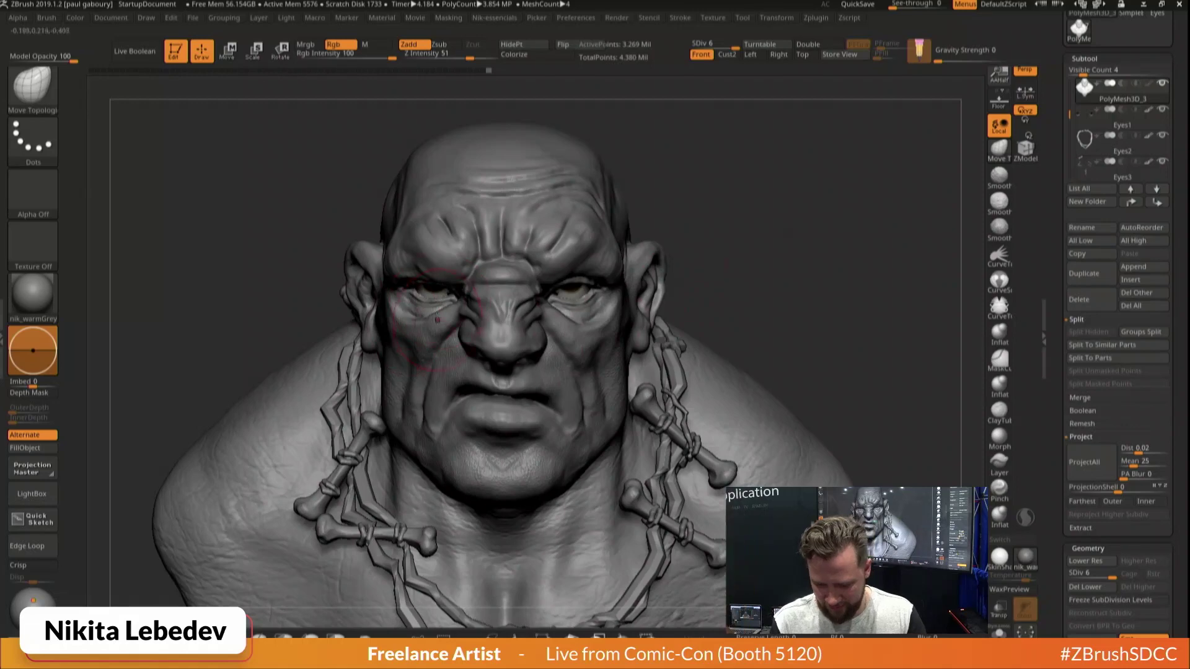
key("b")
key("m")
key("v")
mouse_move(691, 266)
left_mouse_down()
mouse_move(663, 308)
mouse_move(768, 312)
mouse_move(808, 297)
left_mouse_up()
mouse_move(700, 347)
left_mouse_down()
mouse_move(772, 313)
mouse_move(663, 322)
mouse_move(769, 316)
left_mouse_up()
Build up the folds and lips around the opening mouth, alternating the Standard and ClayBuildup brushes
key("b")
key("s")
key("t")
key("b")
key("c")
key("b")
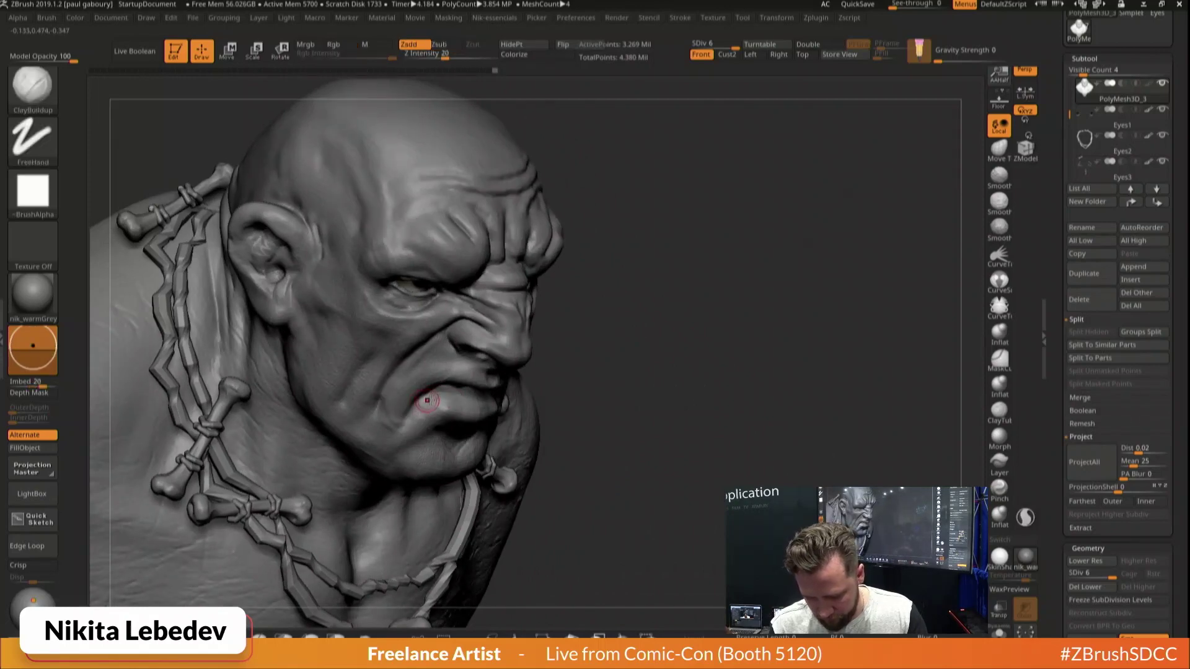
key("b")
key("s")
key("t")
left_click_drag(476, 412, 463, 410)
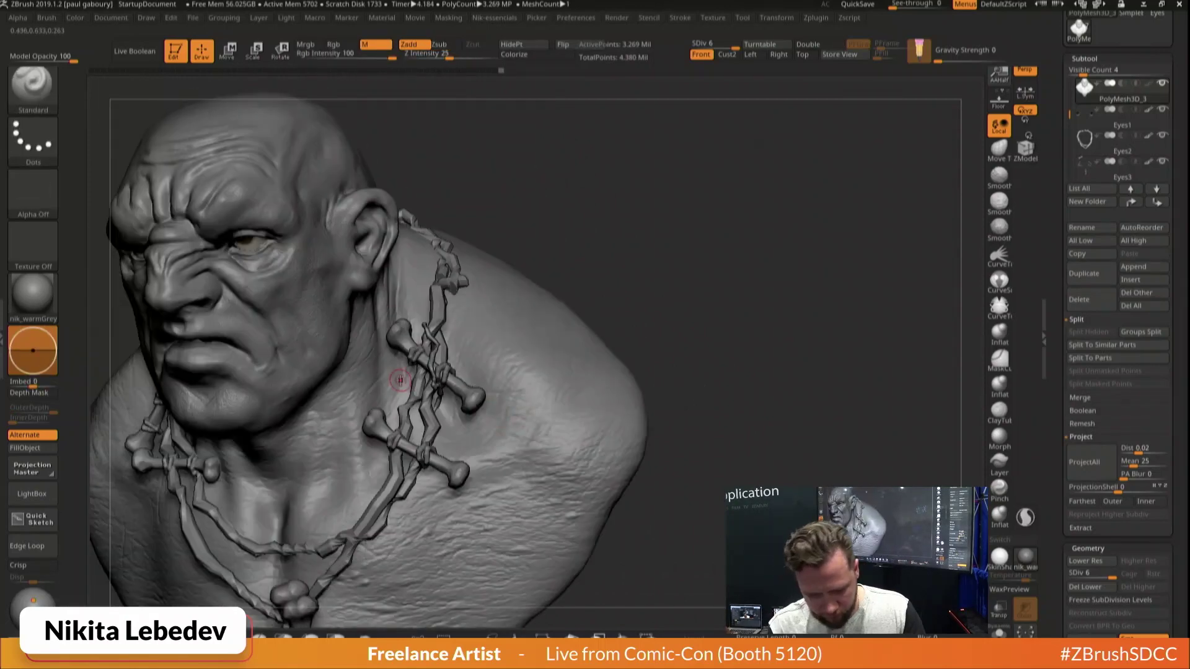
right_click_drag(284, 322, 567, 362)
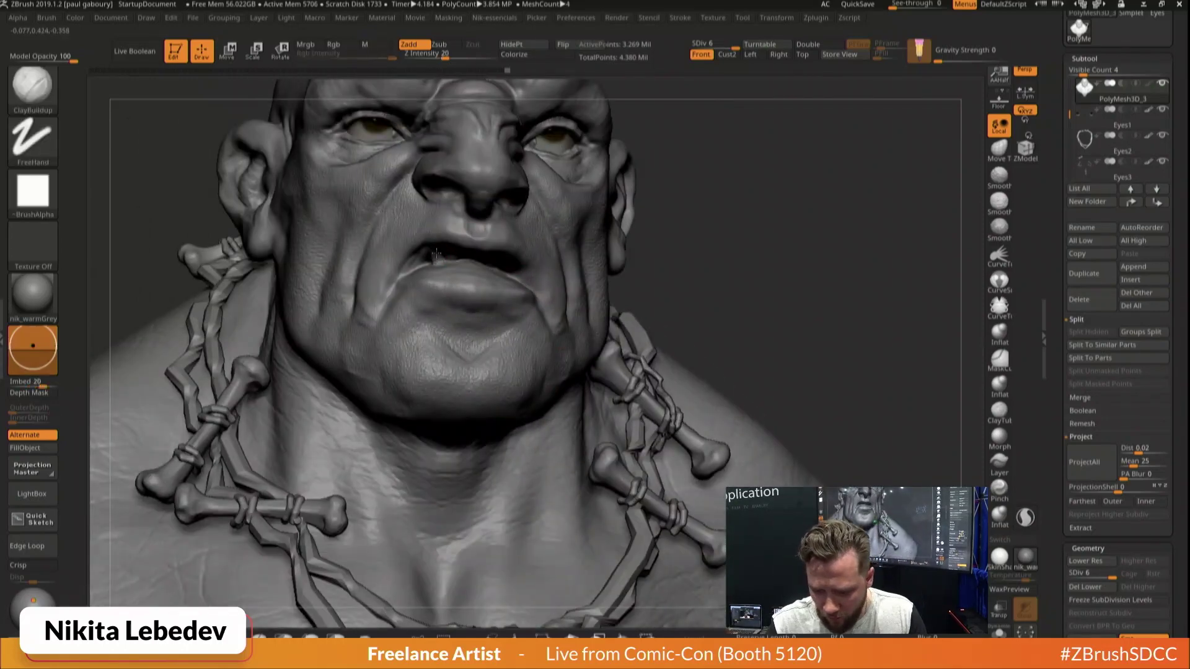
Build a tooth under the upper lip at the character's right mouth corner with ClayBuildup and refine it with DamStandard
mouse_move(438, 263)
left_mouse_down()
mouse_move(518, 255)
mouse_move(460, 254)
left_mouse_up()
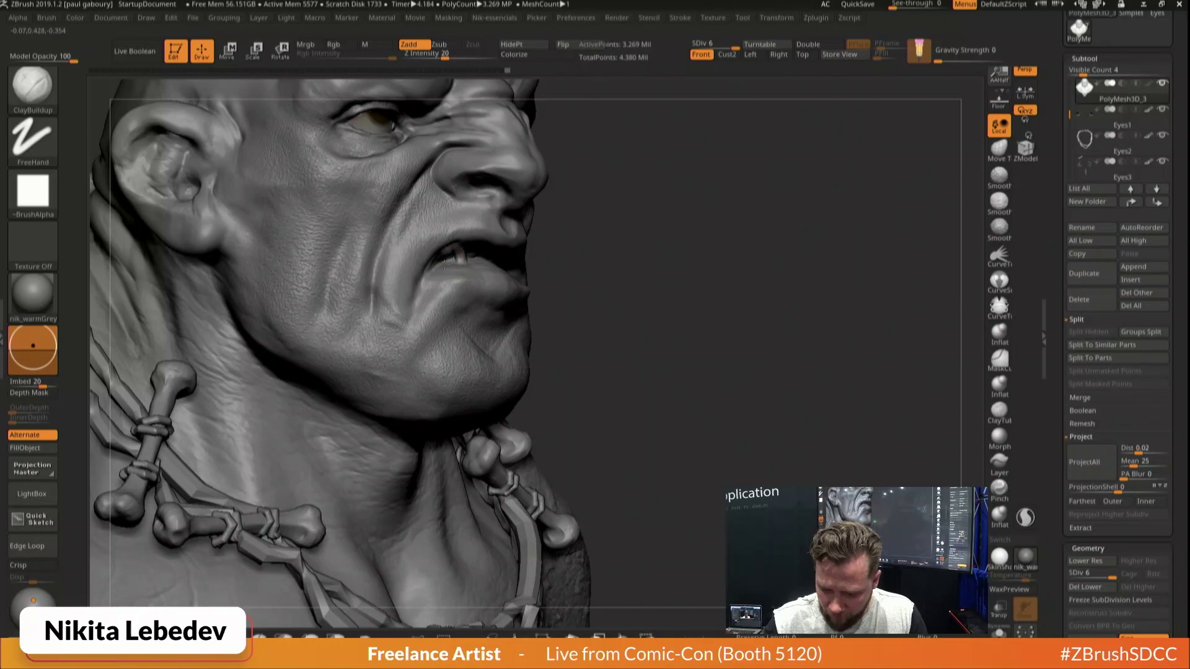
mouse_move(451, 260)
right_mouse_down()
mouse_move(483, 242)
mouse_move(459, 260)
mouse_move(527, 248)
mouse_move(477, 235)
right_mouse_up()
key("b")
key("d")
key("s")
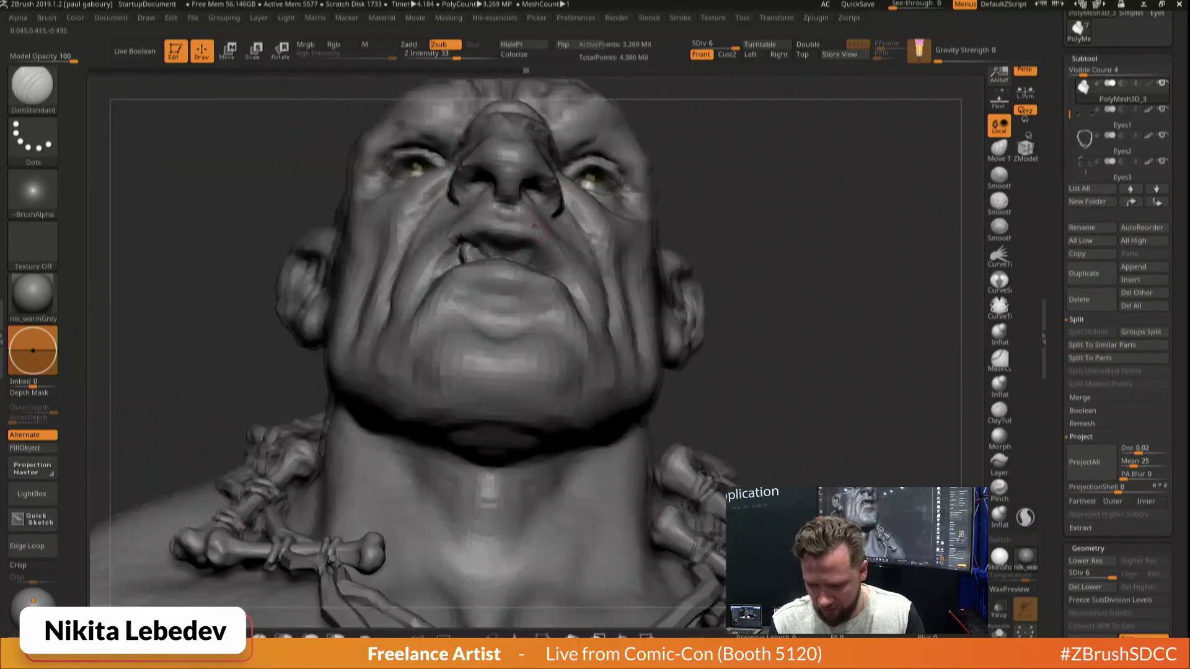
Add teeth on the character's left side of the mouth opening with the ClayBuildup brush
key("b")
key("c")
key("b")
right_click_drag(540, 258, 533, 258)
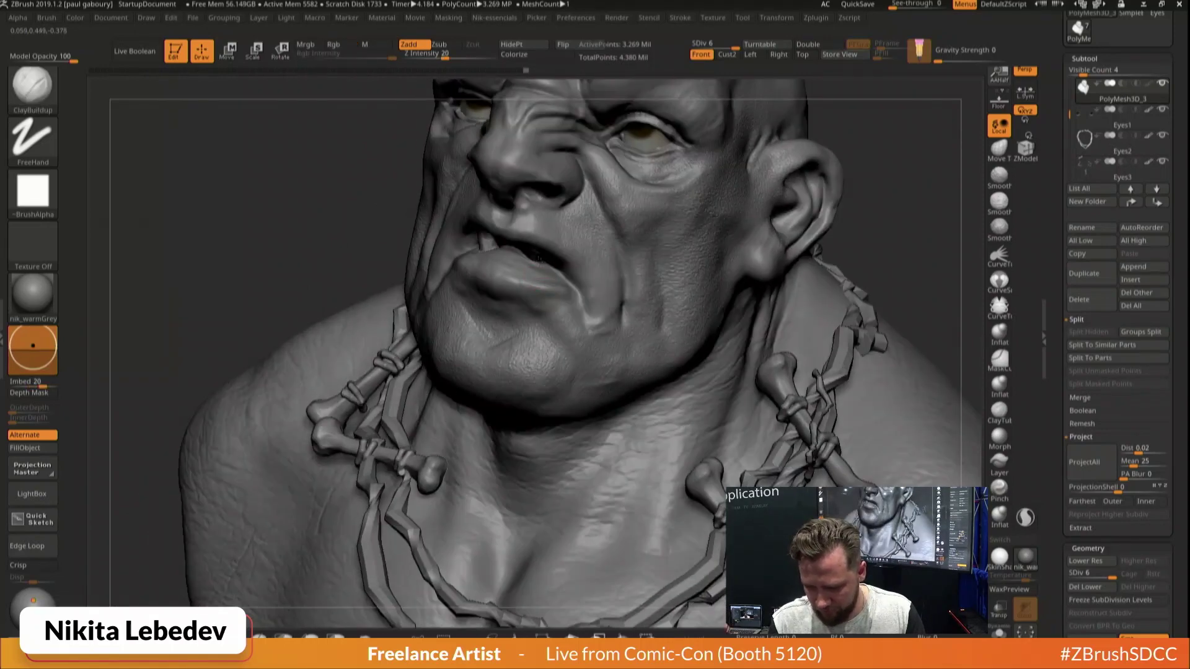
left_click_drag(546, 258, 553, 264)
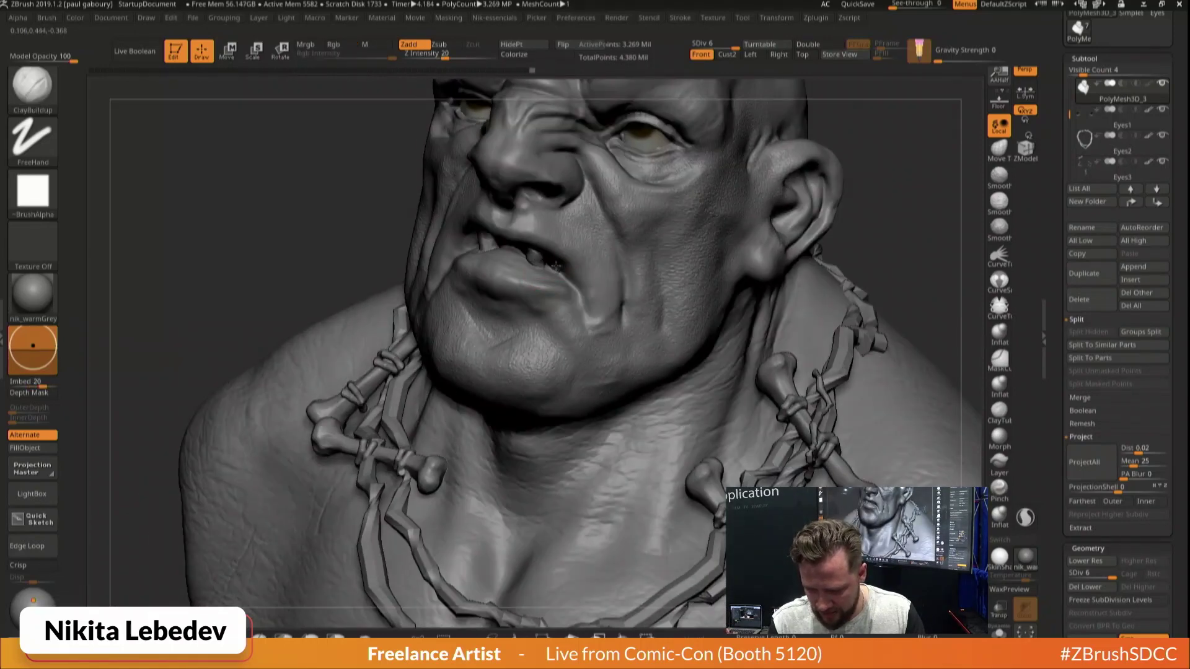
Cut the gaps between the teeth on the character's left side with the DamStandard brush
key("b")
key("d")
key("s")
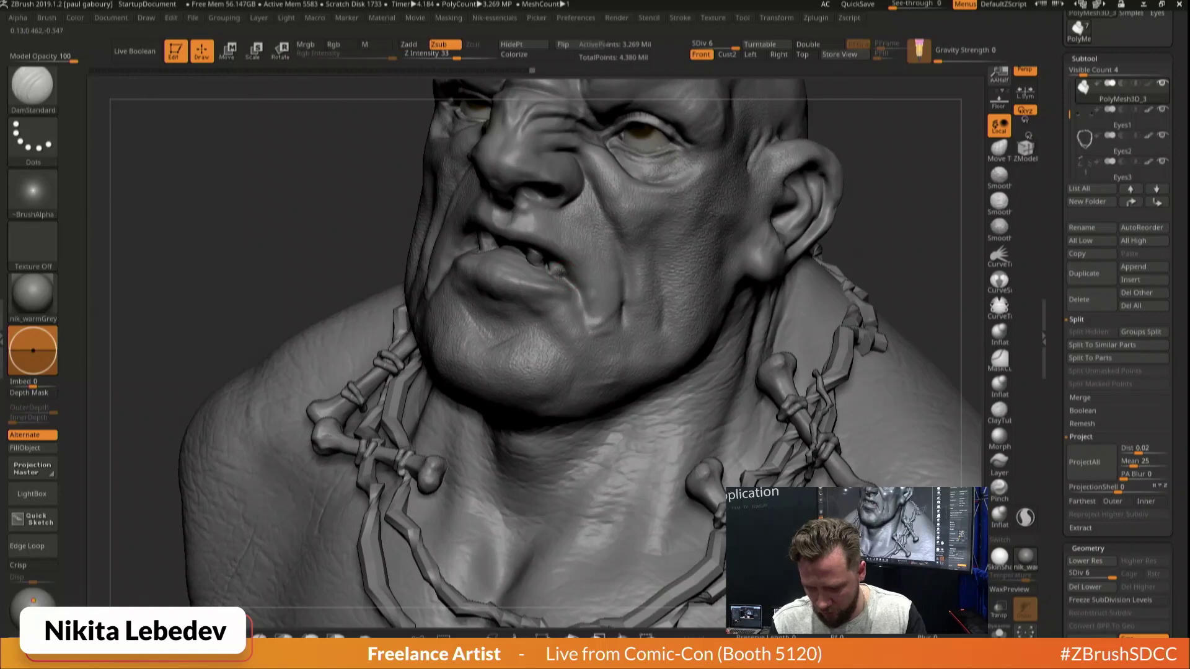
left_click_drag(558, 263, 544, 266)
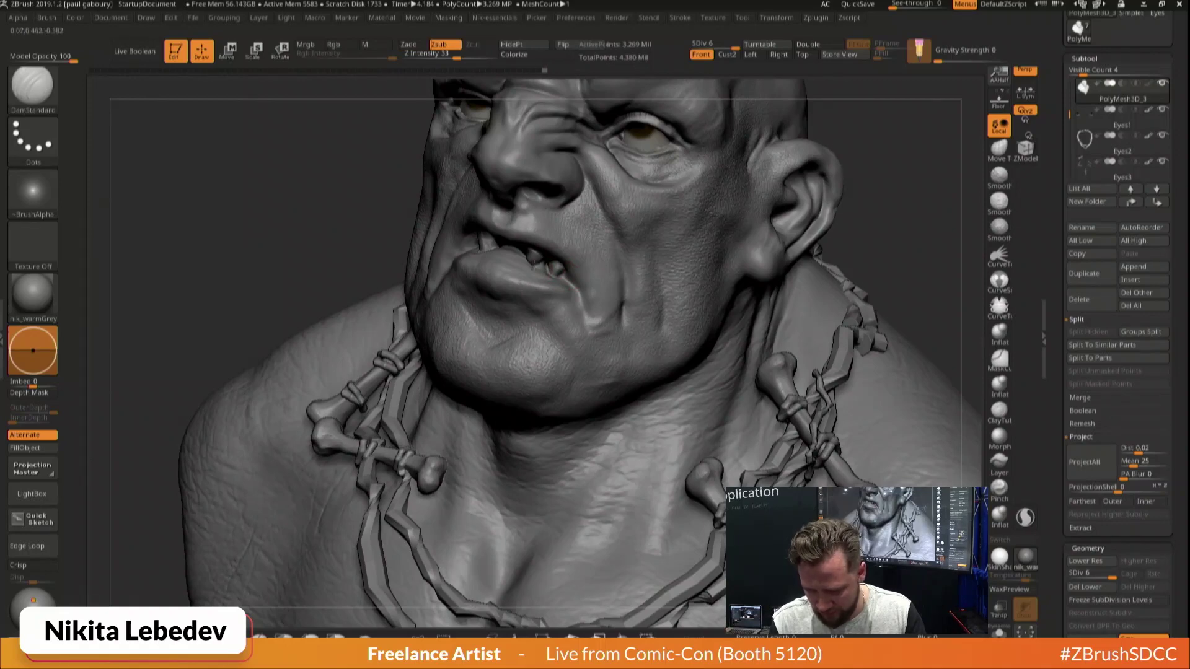
mouse_move(536, 263)
right_mouse_down()
mouse_move(592, 236)
mouse_move(493, 266)
right_mouse_up()
Add another tooth at the character's right mouth corner with ClayBuildup and separate it with DamStandard
key("b")
key("c")
key("b")
mouse_move(887, 205)
right_mouse_down("ctrl")
mouse_move(576, 343)
mouse_move(471, 347)
right_mouse_up("ctrl")
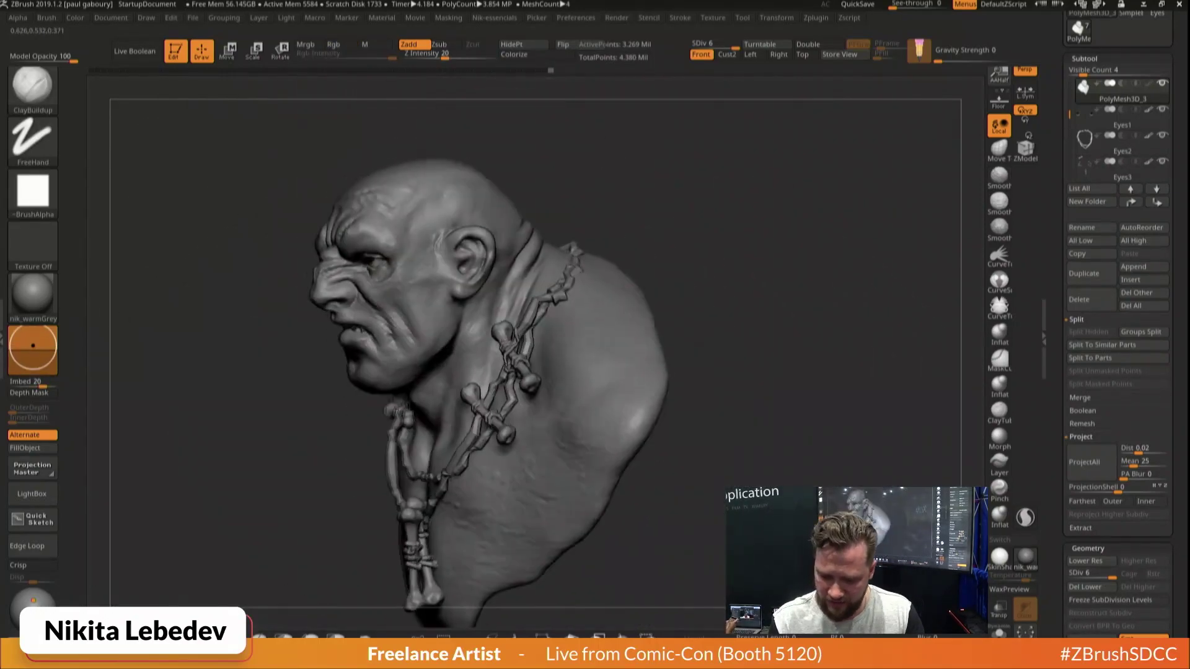
mouse_move(371, 297)
right_mouse_down()
mouse_move(437, 291)
mouse_move(418, 335)
mouse_move(455, 329)
right_mouse_up()
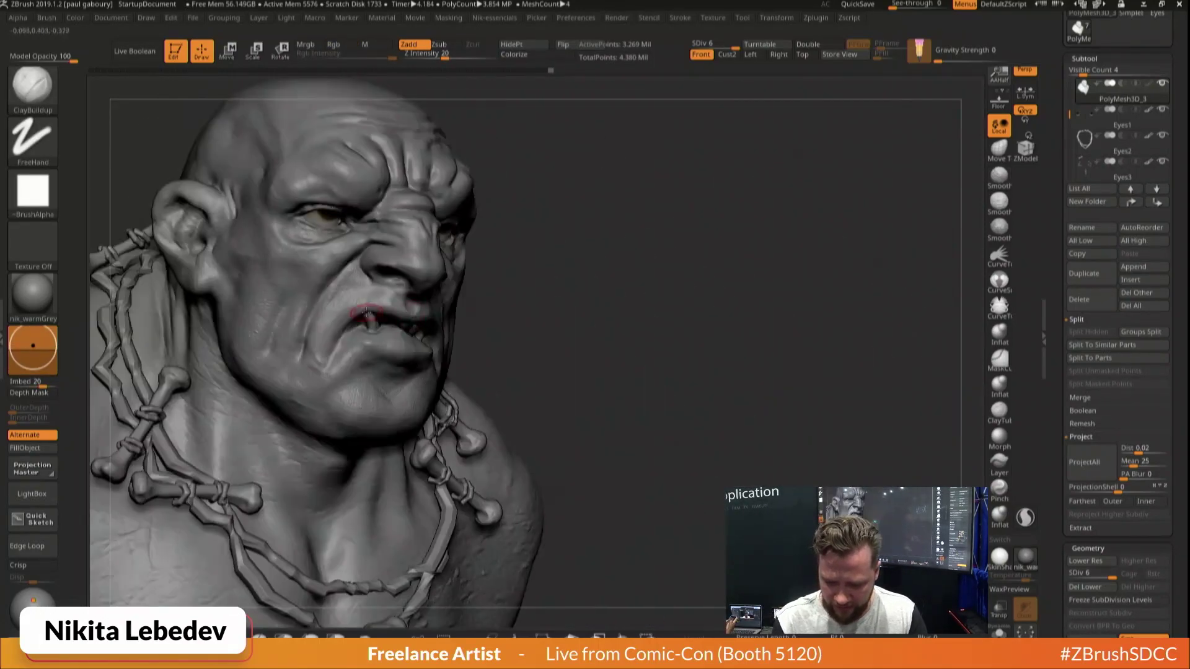
left_click_drag(361, 328, 360, 324)
key("b")
key("d")
key("s")
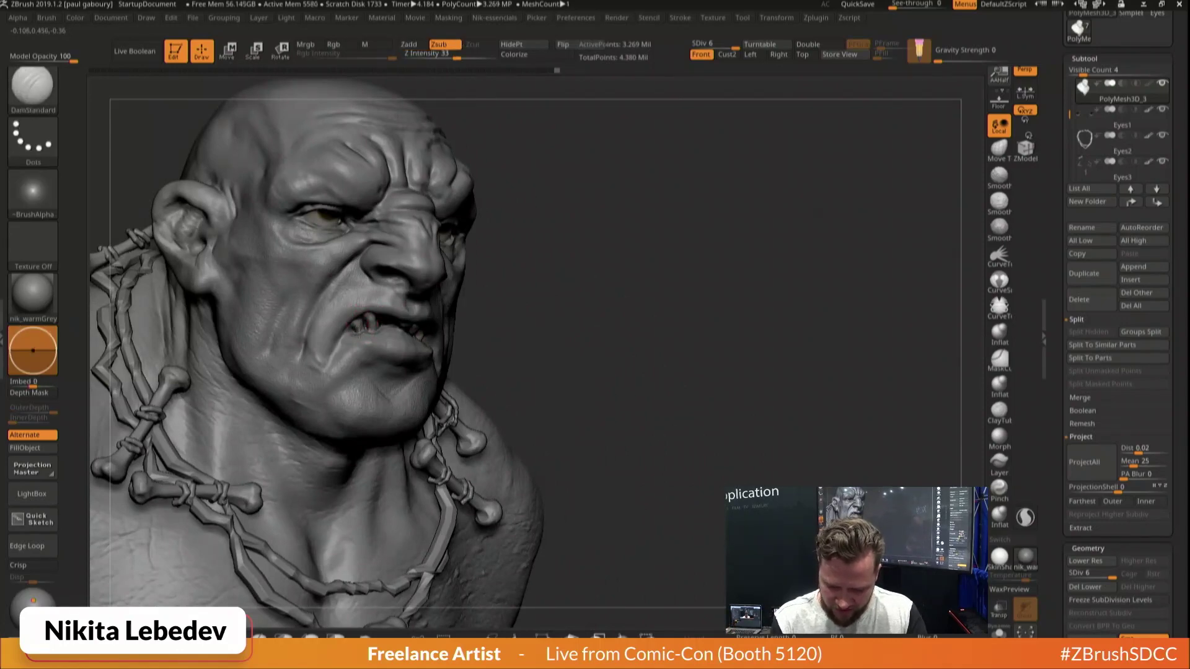
Build up the skin at the character's right lip corner and adjoining cheek fold with the ClayBuildup brush
key("b")
key("c")
key("b")
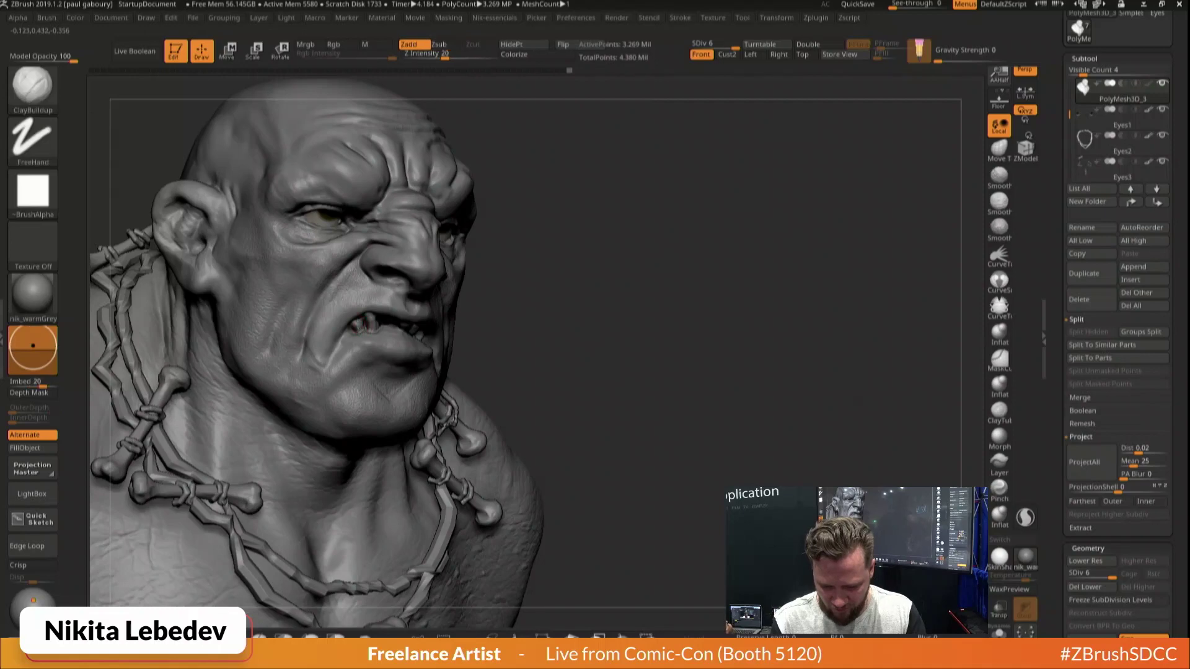
mouse_move(547, 366)
left_mouse_down("shift")
mouse_move(792, 376)
mouse_move(784, 328)
left_mouse_up("shift")
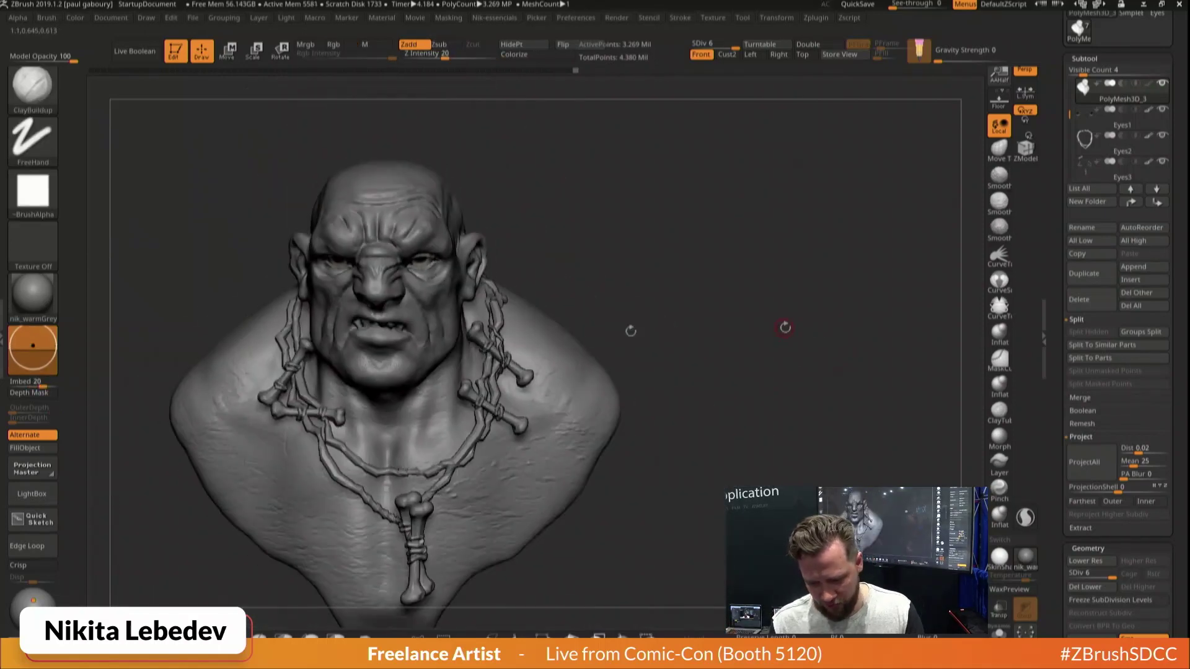
mouse_move(632, 330)
left_mouse_down()
mouse_move(712, 348)
mouse_move(648, 325)
left_mouse_up()
left_click_drag(657, 303, 688, 390, "alt")
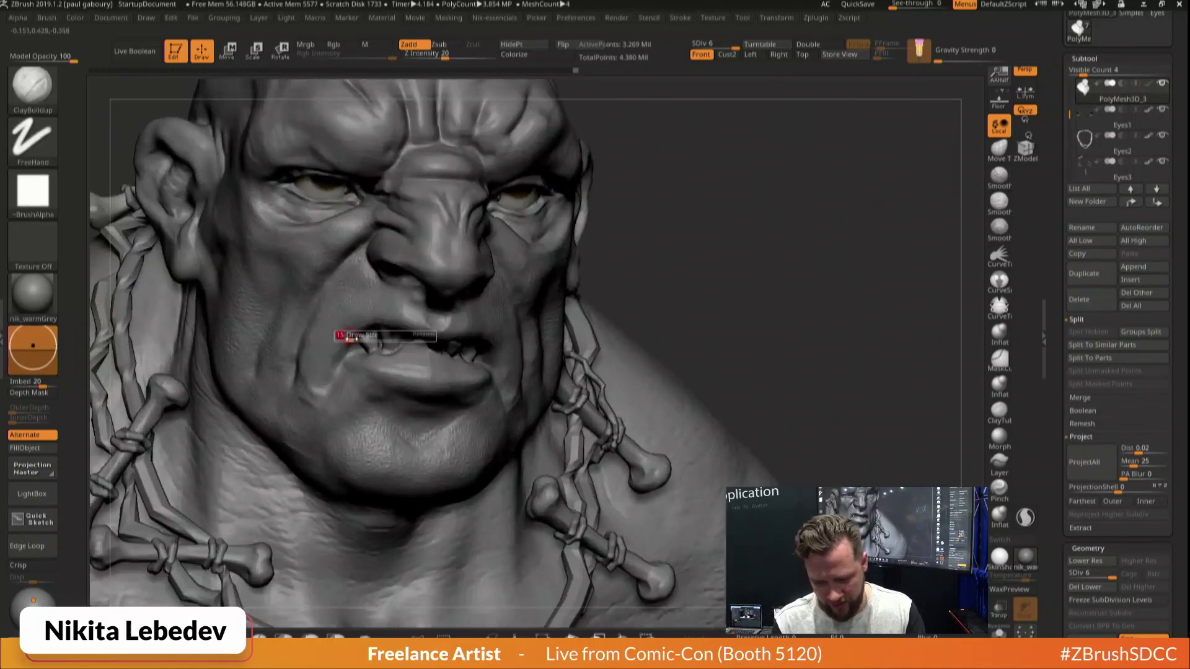
left_click_drag(632, 341, 738, 346)
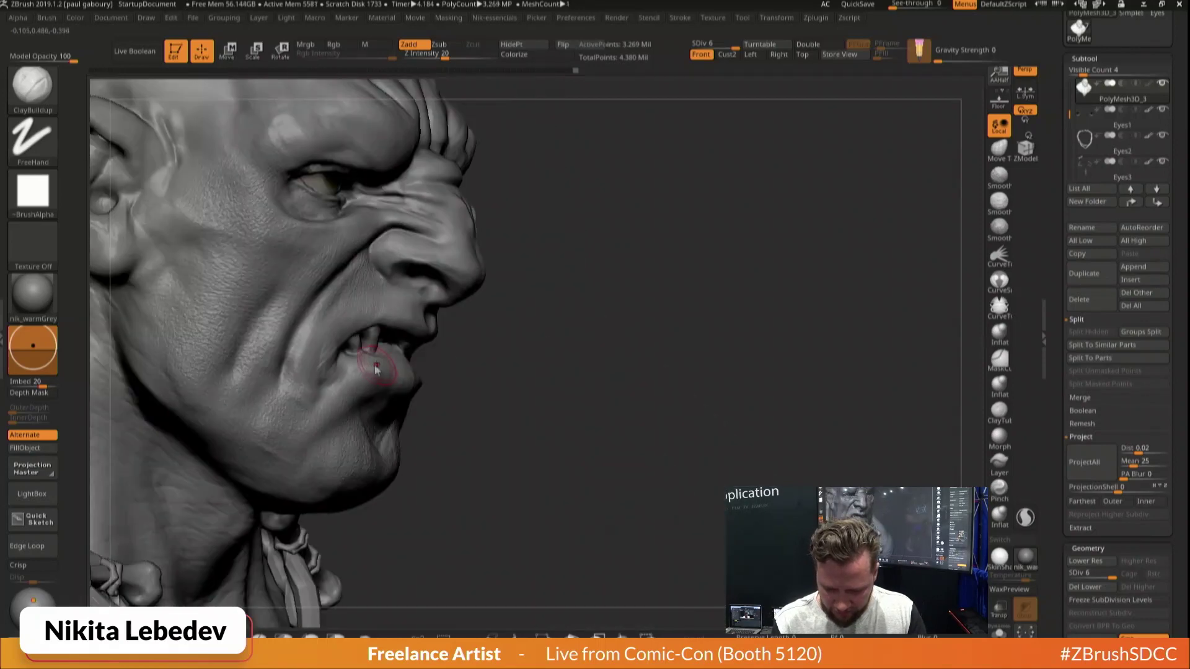
left_click_drag(337, 361, 323, 394)
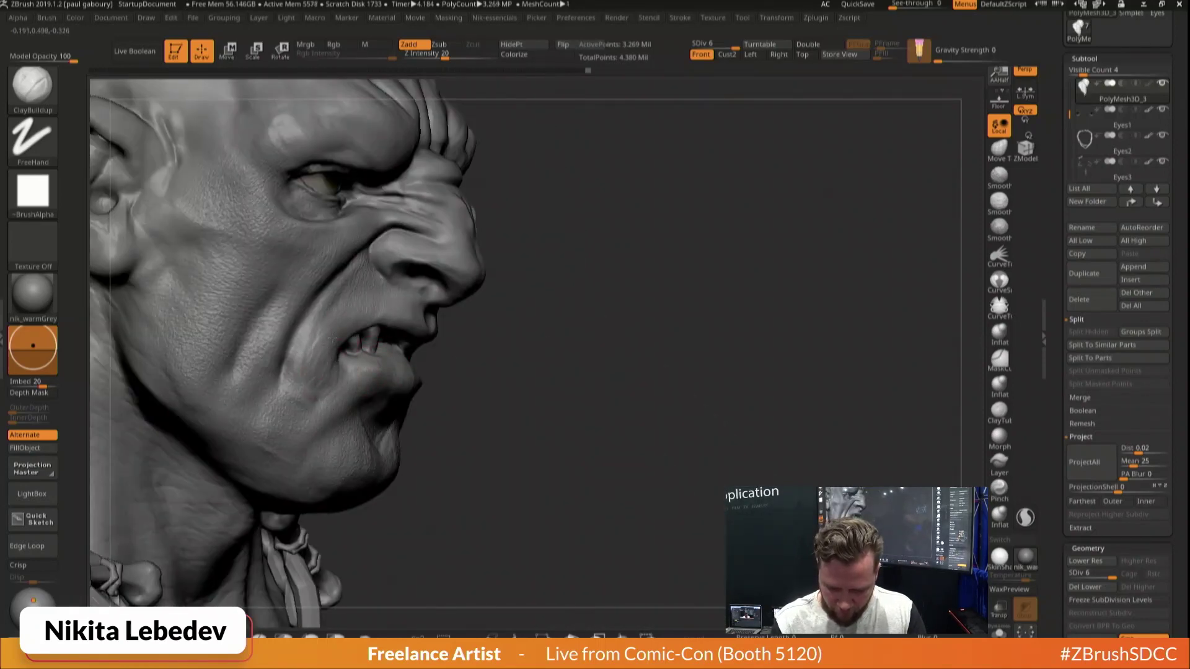
Define the upper lip and tooth edges at the character's right mouth corner with the Standard and DamStandard brushes
key("b")
key("s")
key("t")
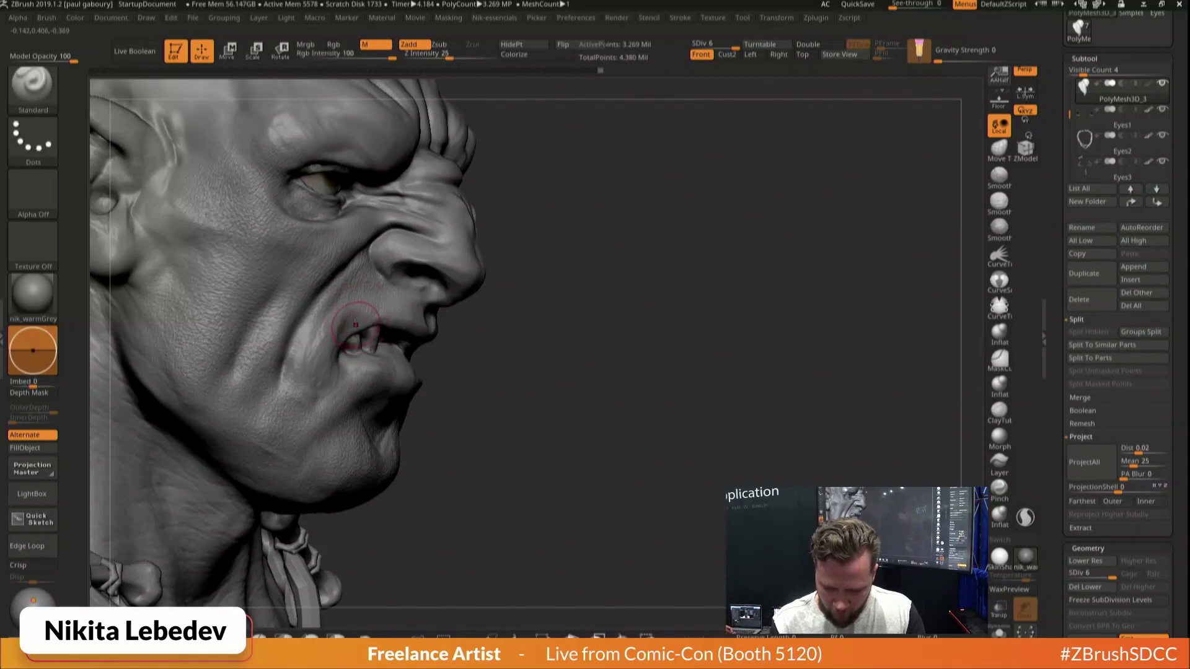
mouse_move(384, 341)
right_mouse_down()
mouse_move(331, 334)
mouse_move(358, 332)
right_mouse_up()
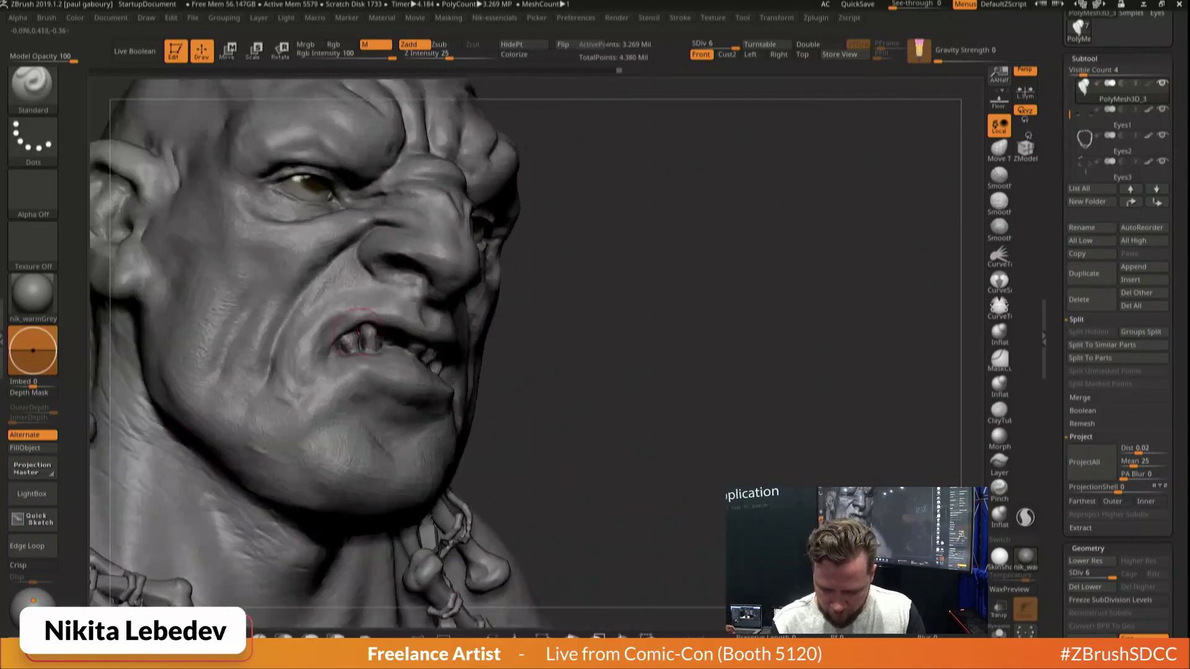
key("b")
key("d")
key("s")
mouse_move(321, 385)
right_mouse_down()
mouse_move(513, 353)
mouse_move(478, 349)
mouse_move(474, 379)
mouse_move(448, 383)
mouse_move(464, 361)
mouse_move(333, 352)
mouse_move(242, 397)
right_mouse_up()
Refine the shape and creases of the snarling mouth, alternating the Move, DamStandard and Standard brushes
key("b")
key("m")
key("v")
key("b")
key("d")
key("s")
key("b")
key("s")
key("t")
key("b")
key("m")
key("v")
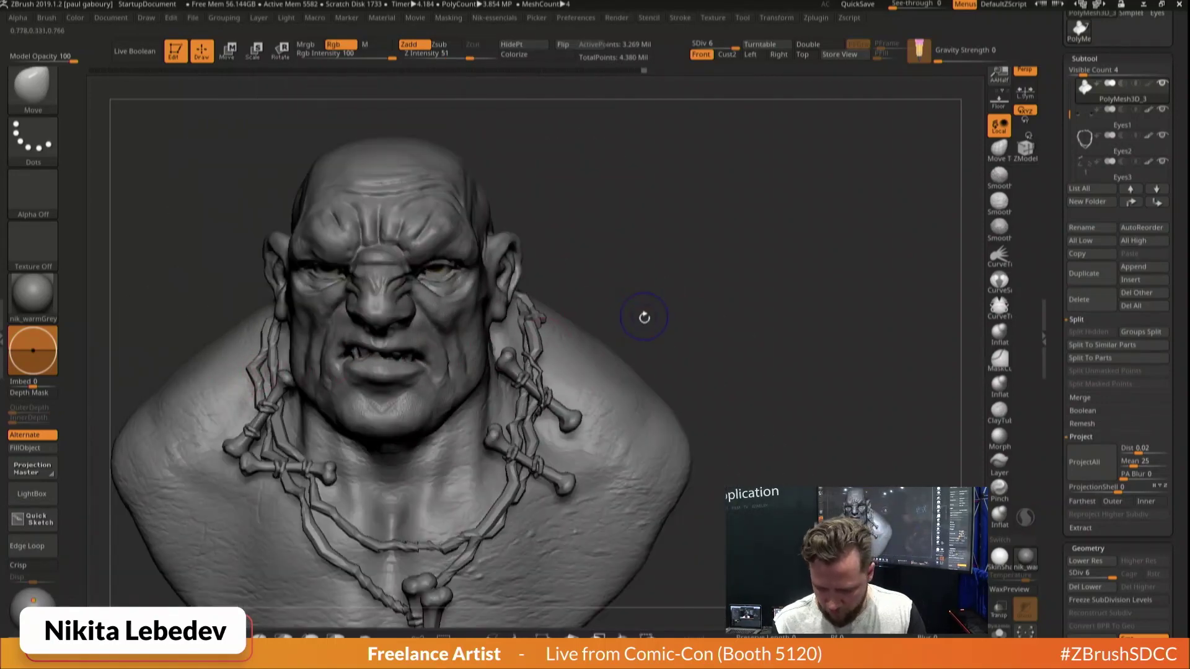
Subdivide the necklace cord up to SDiv 3, smooth it at SDiv 2, and reselect the head and torso mesh
left_click(537, 338, "alt")
key("ctrl+d")
key("ctrl+d")
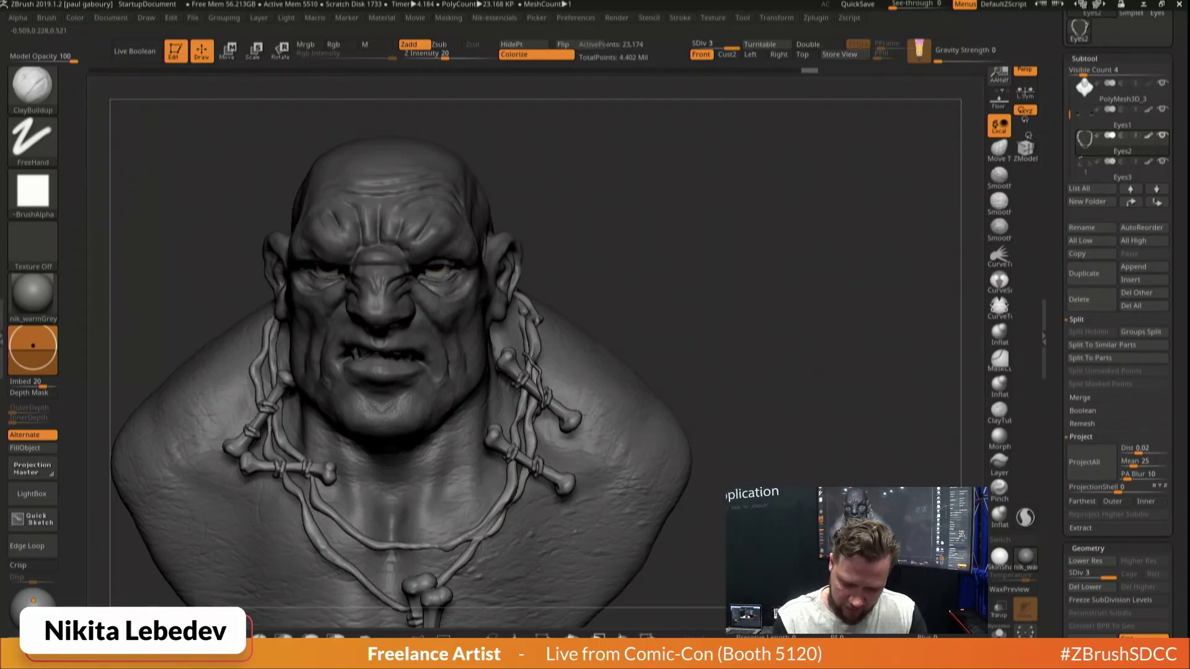
key("shift+d")
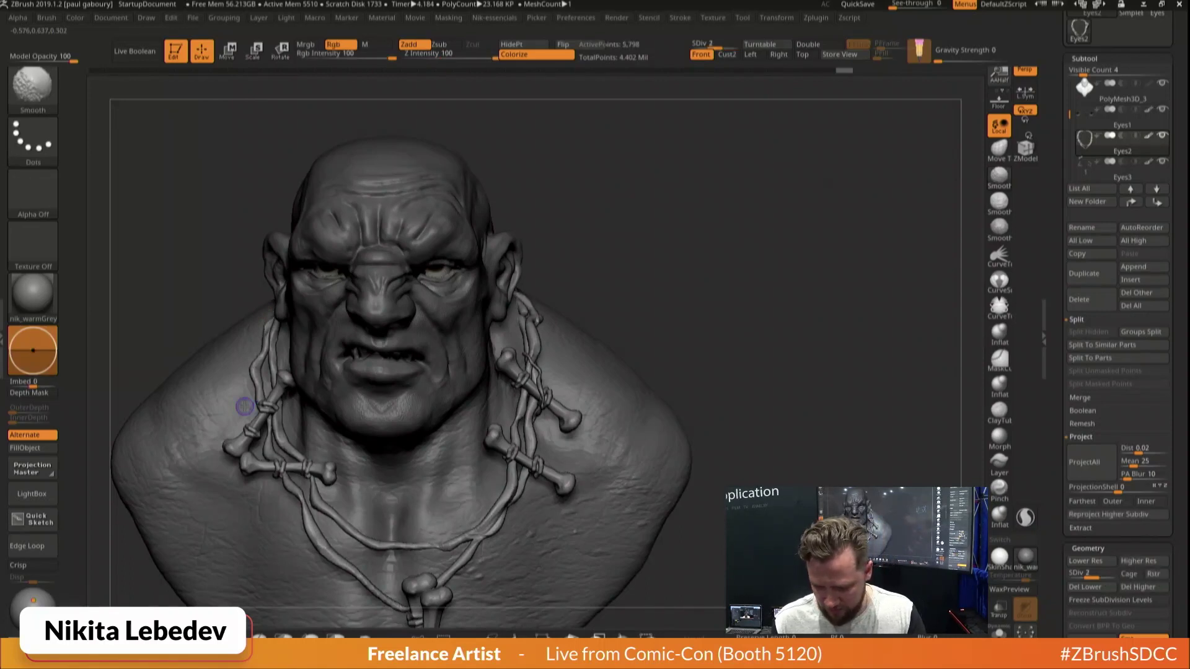
left_click(477, 396, "alt")
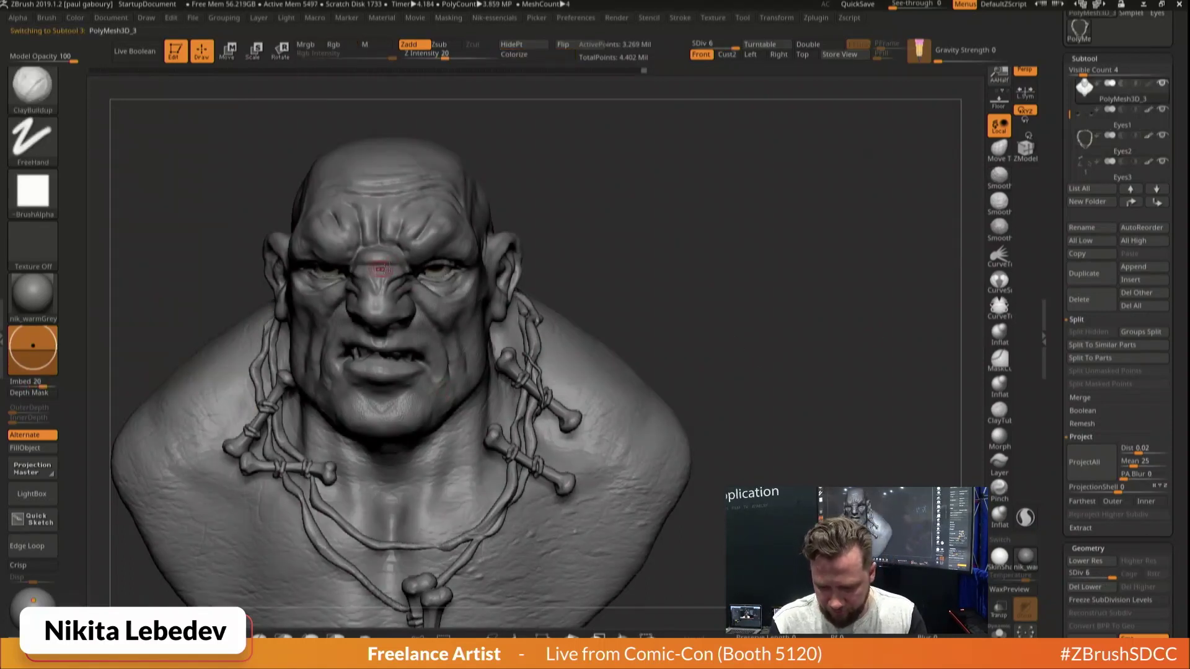
Deepen and swell the frown wrinkles between the brows, alternating the DamStandard and Inflat brushes
key("b")
key("d")
key("s")
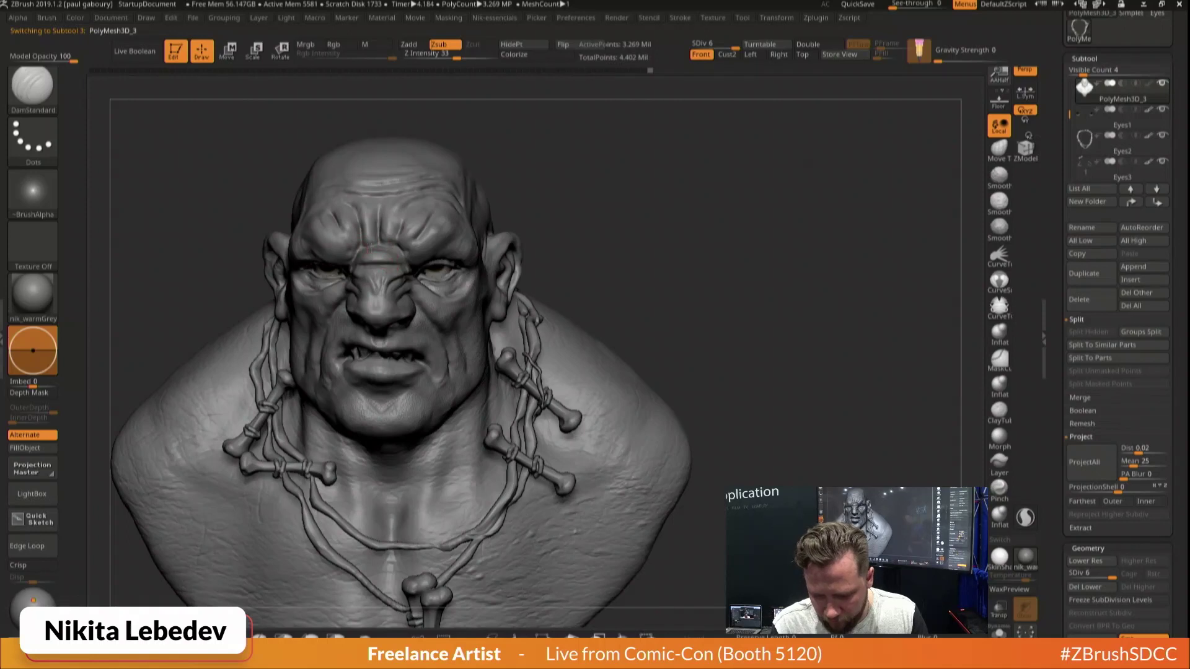
key("b")
key("i")
key("n")
mouse_move(372, 240)
left_mouse_down()
mouse_move(369, 251)
mouse_move(355, 214)
left_mouse_up()
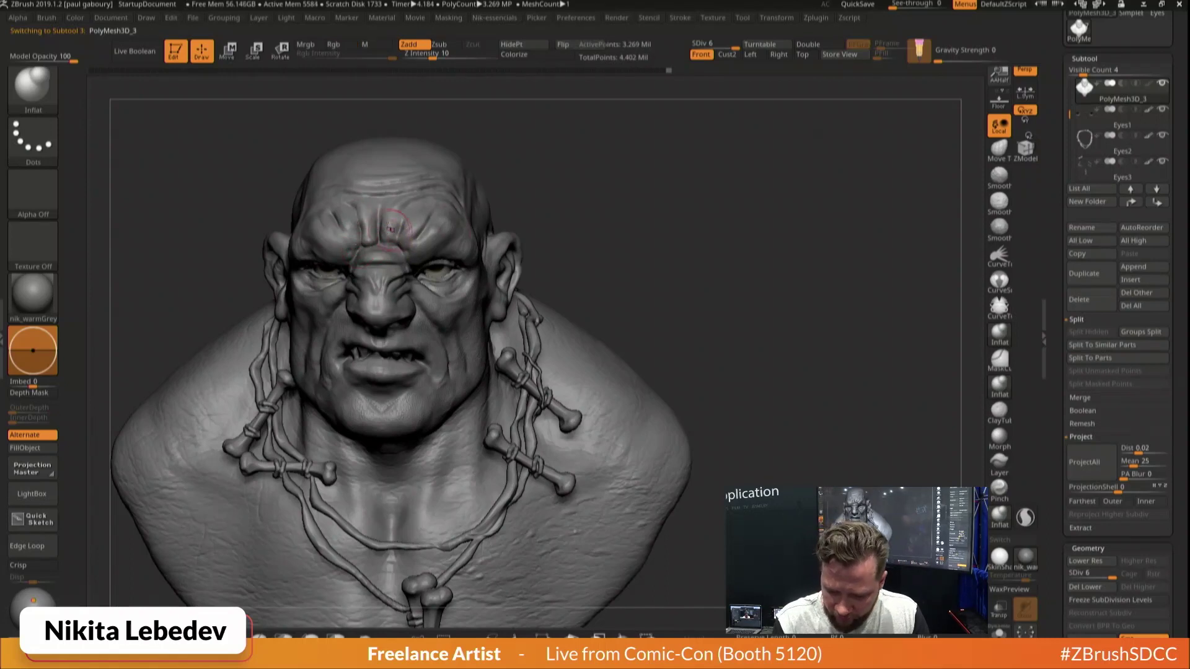
key("b")
key("d")
key("s")
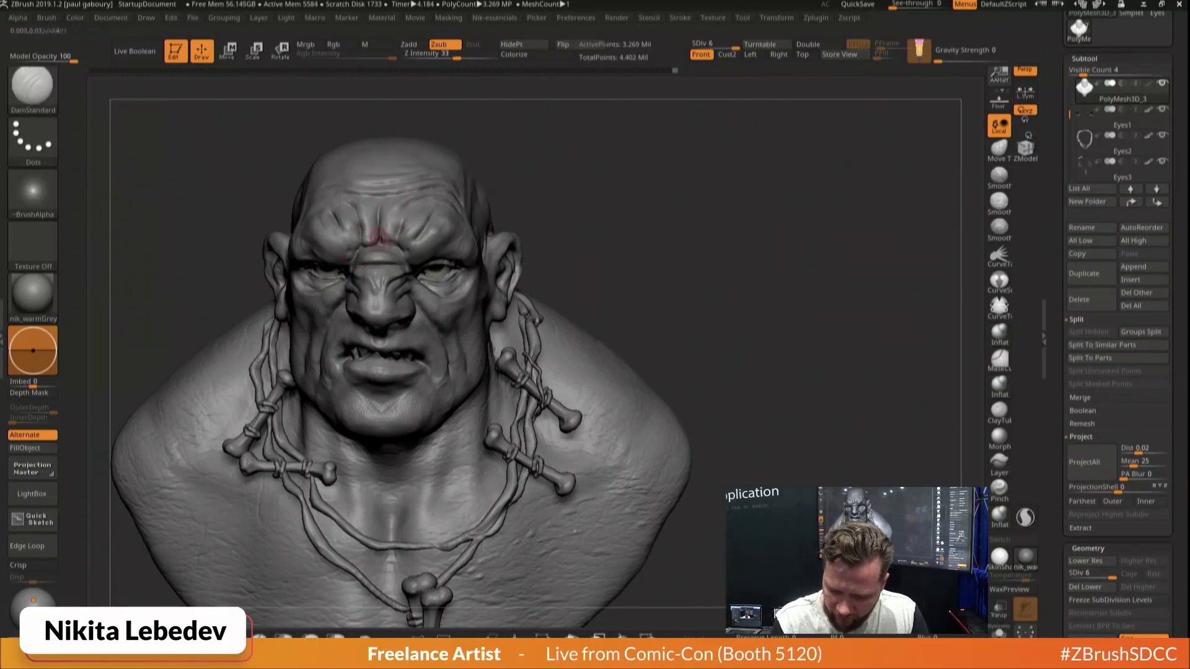
left_click_drag(391, 204, 393, 218)
Build up raised eyebrow tufts along both brow ridges with the ClayBuildup and Standard brushes
key("b")
key("c")
key("b")
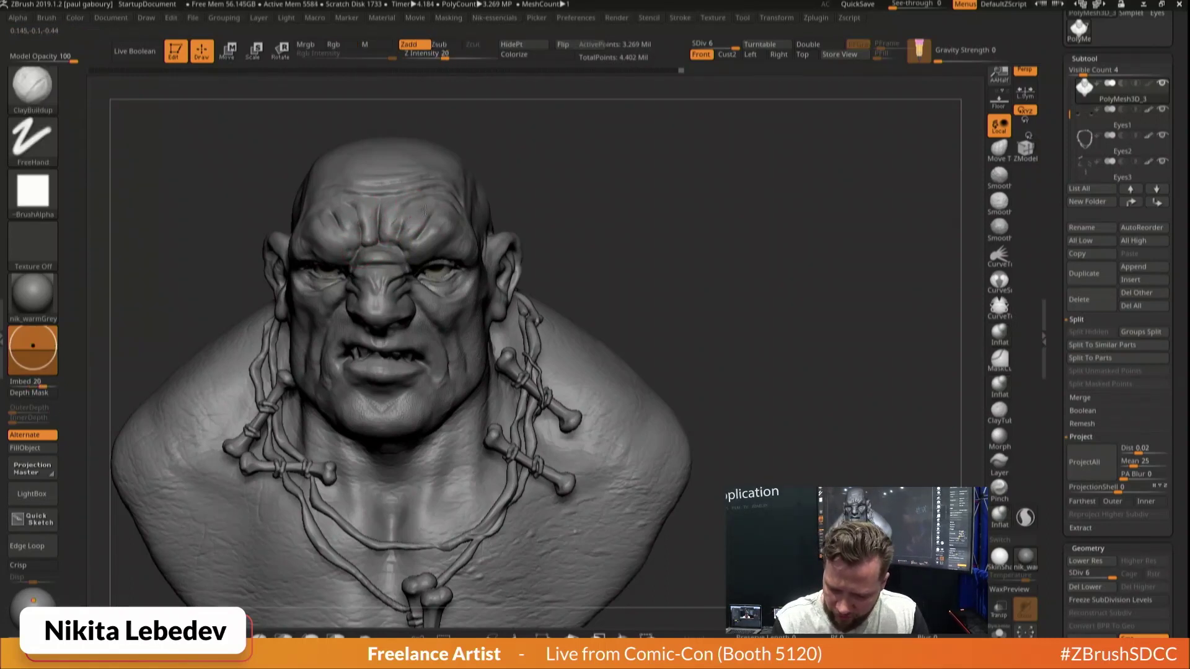
key("b")
key("s")
key("t")
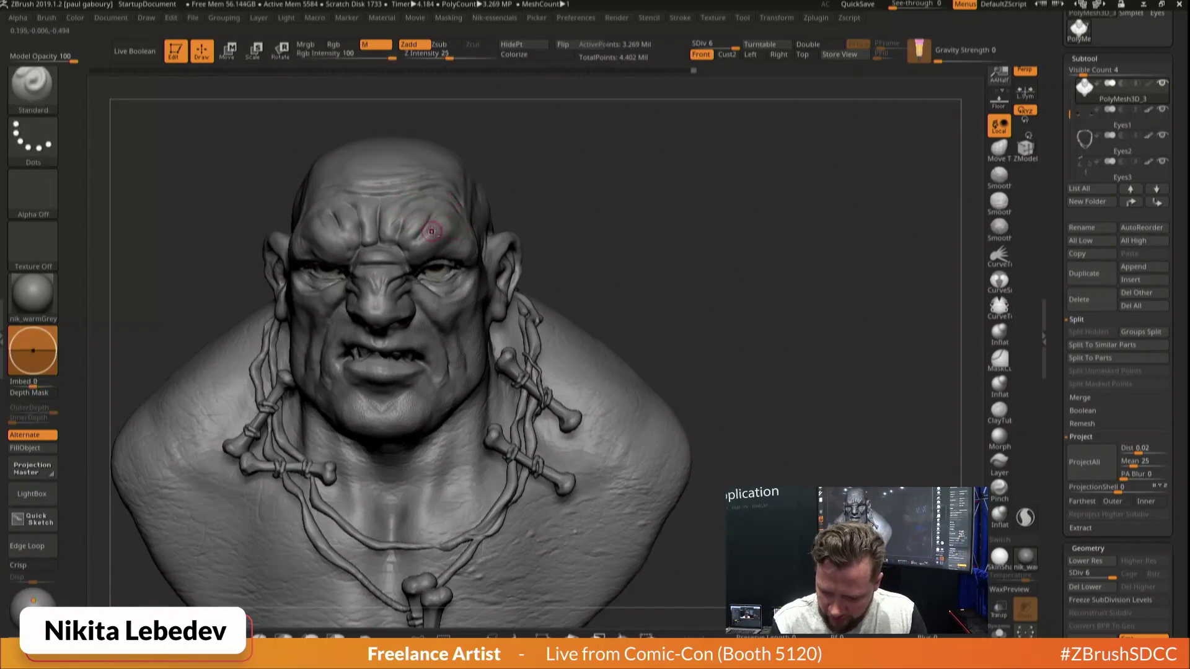
key("b")
key("c")
key("b")
mouse_move(486, 226)
right_mouse_down()
mouse_move(433, 244)
mouse_move(377, 237)
right_mouse_up()
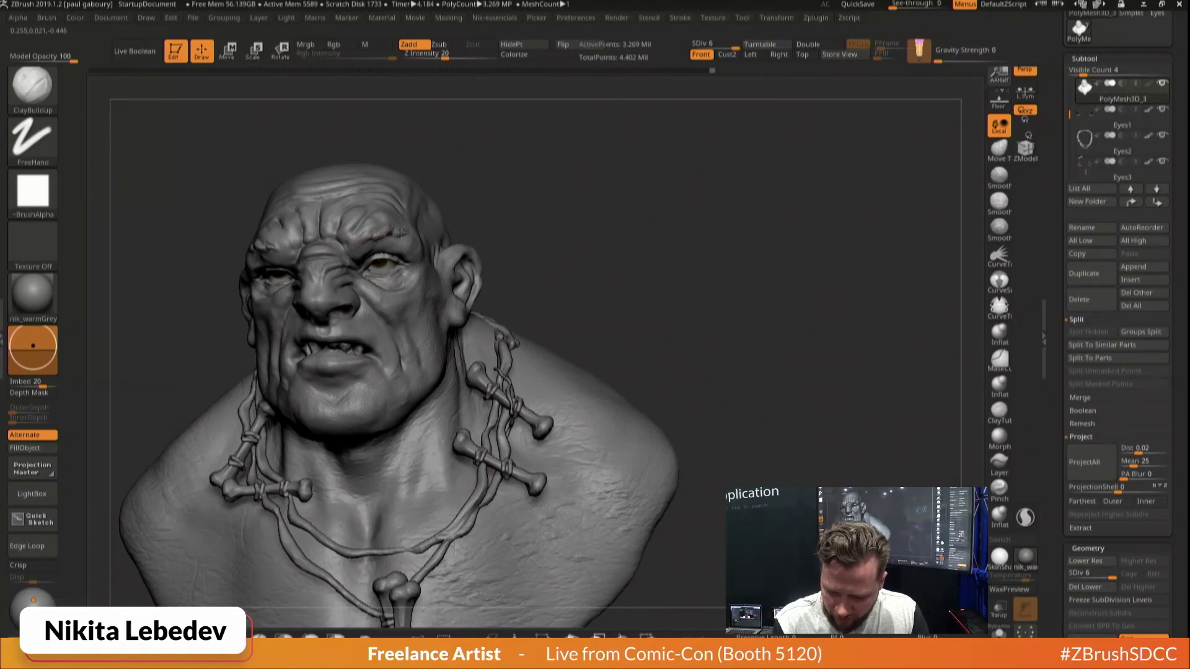
right_click_drag(415, 236, 438, 244, "shift")
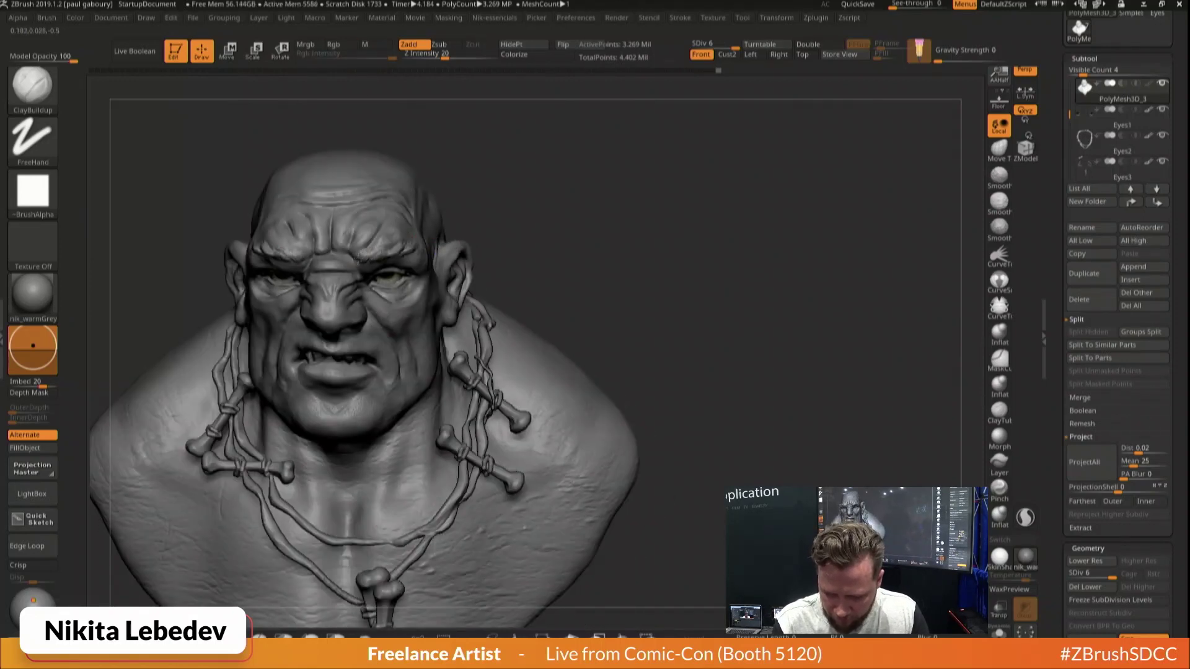
Cut hair-like strands into both eyebrows towards their outer ends with the DamStandard and Orb_Cracks brushes
key("b")
key("d")
key("s")
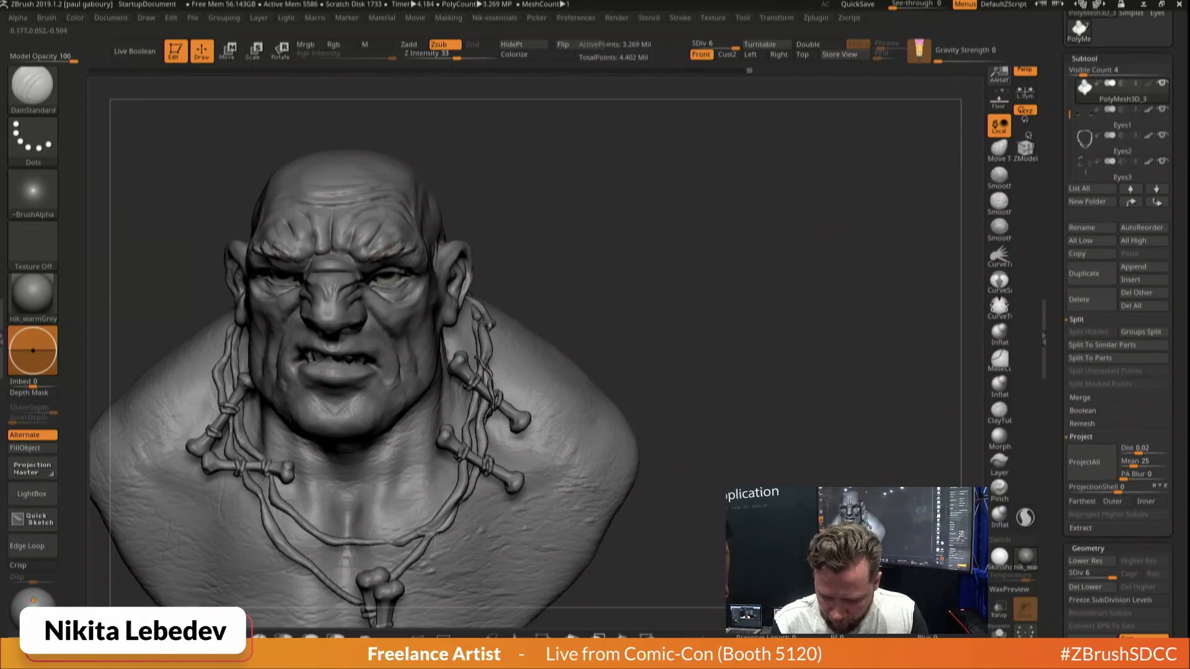
key("b")
key("o")
key("c")
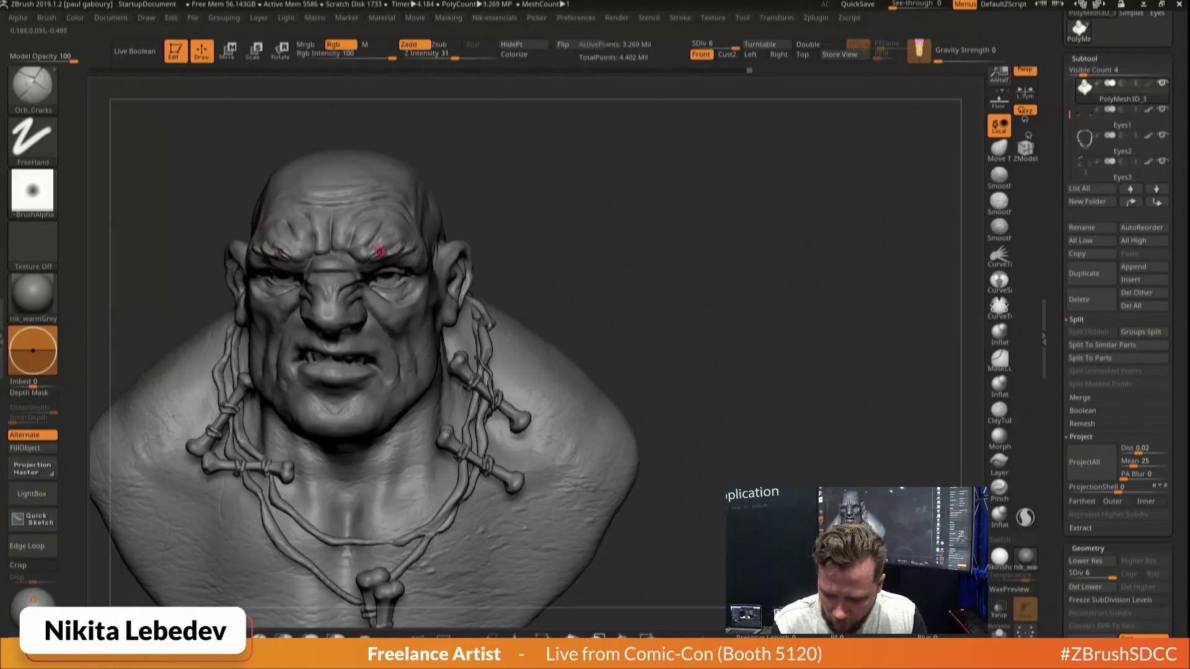
left_click_drag(374, 251, 401, 248)
right_click_drag(406, 249, 416, 250)
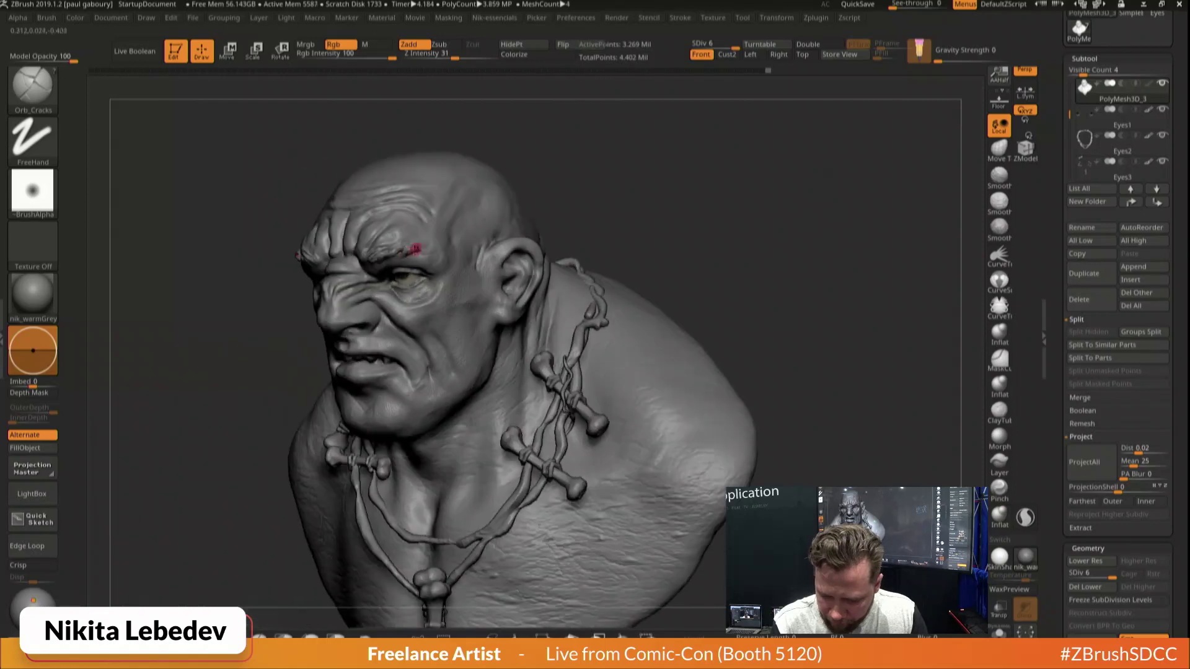
left_click_drag(405, 250, 424, 245)
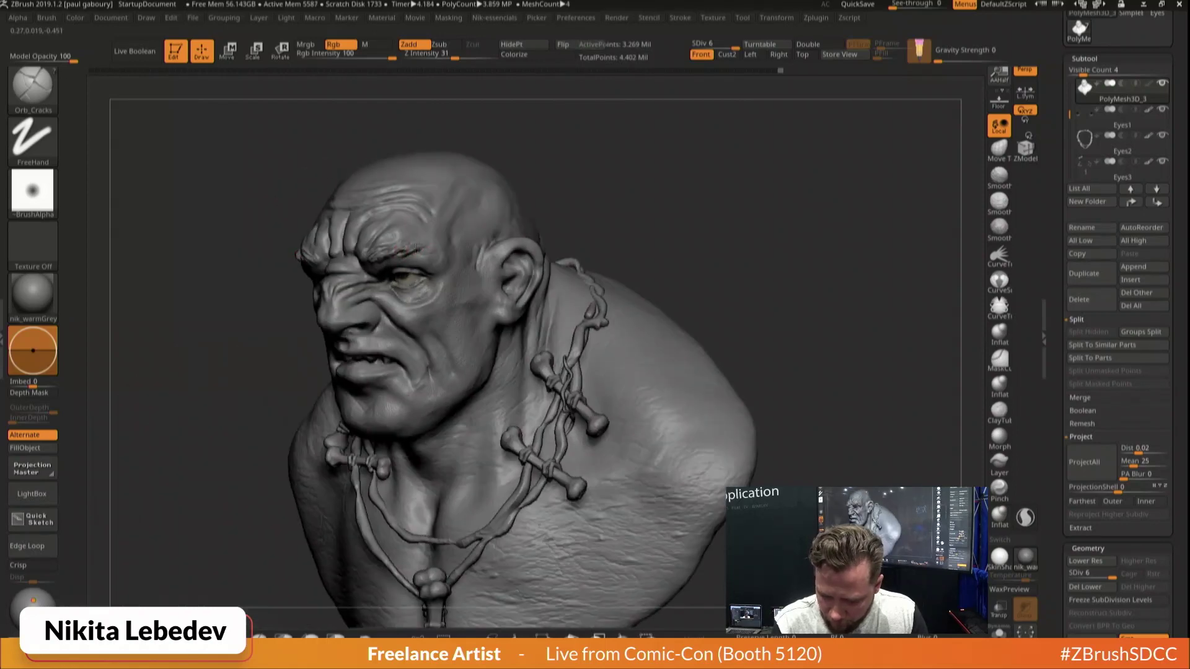
mouse_move(444, 246)
right_mouse_down()
mouse_move(403, 244)
mouse_move(457, 226)
mouse_move(640, 228)
right_mouse_up()
Shape the outer tips of both eyebrows with the Move, DamStandard and ClayBuildup brushes
key("b")
key("m")
key("v")
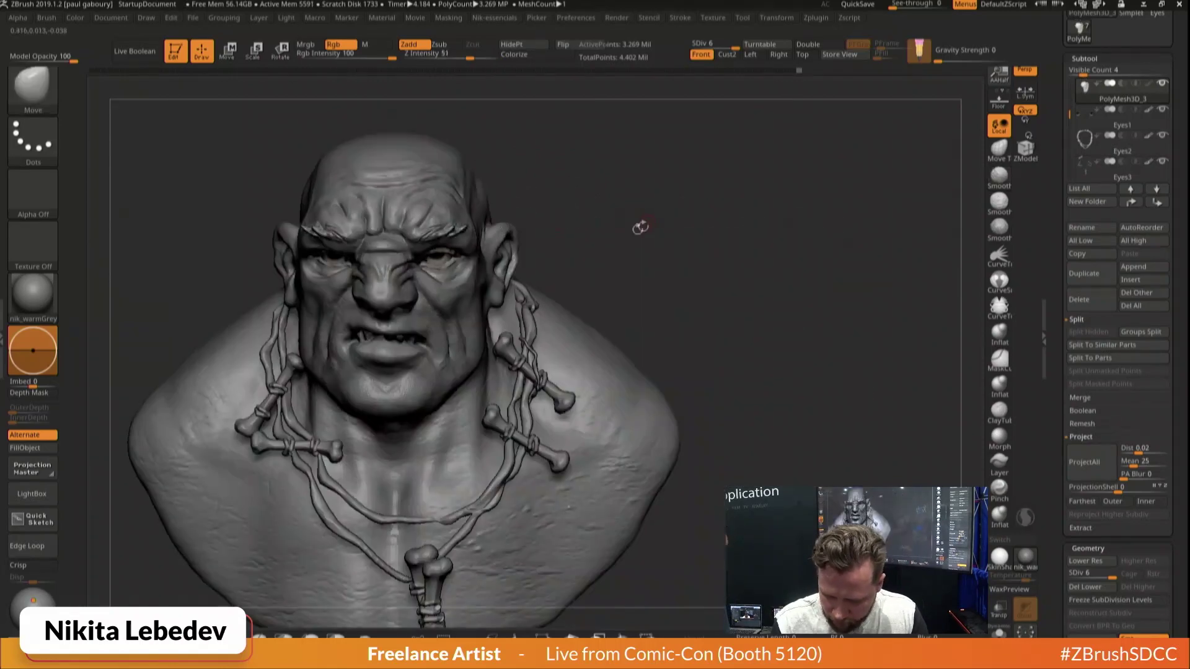
key("s")
left_click(453, 238)
right_click_drag(460, 232, 396, 234)
key("b")
key("c")
key("b")
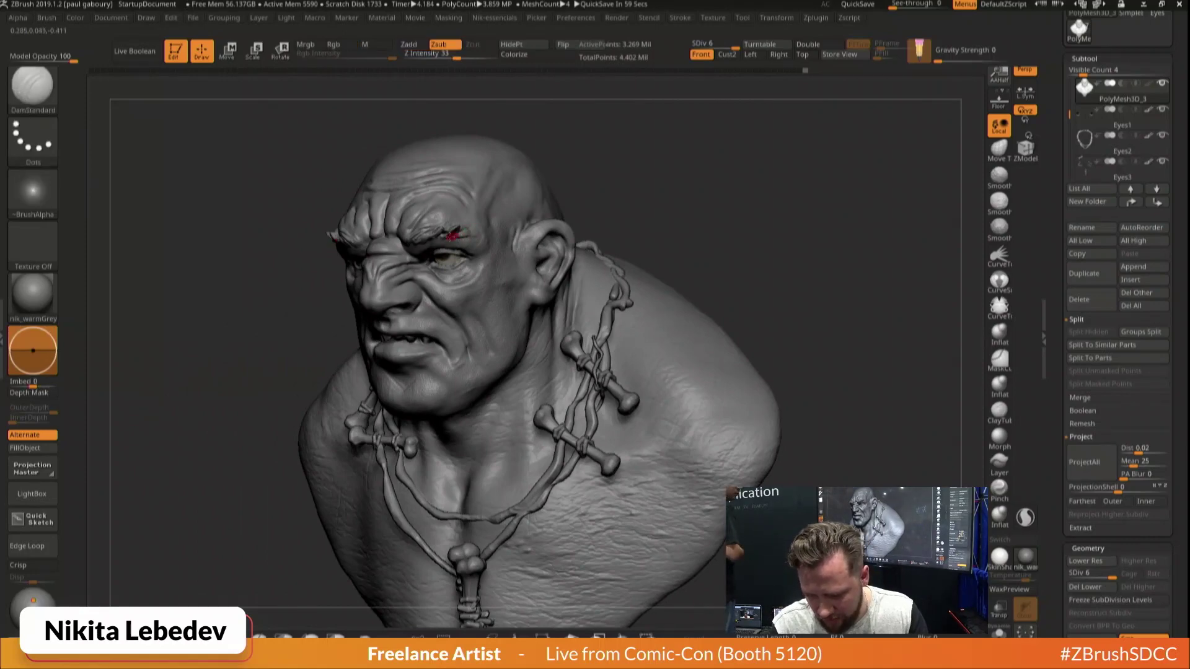
left_click_drag(453, 235, 480, 236, "shift")
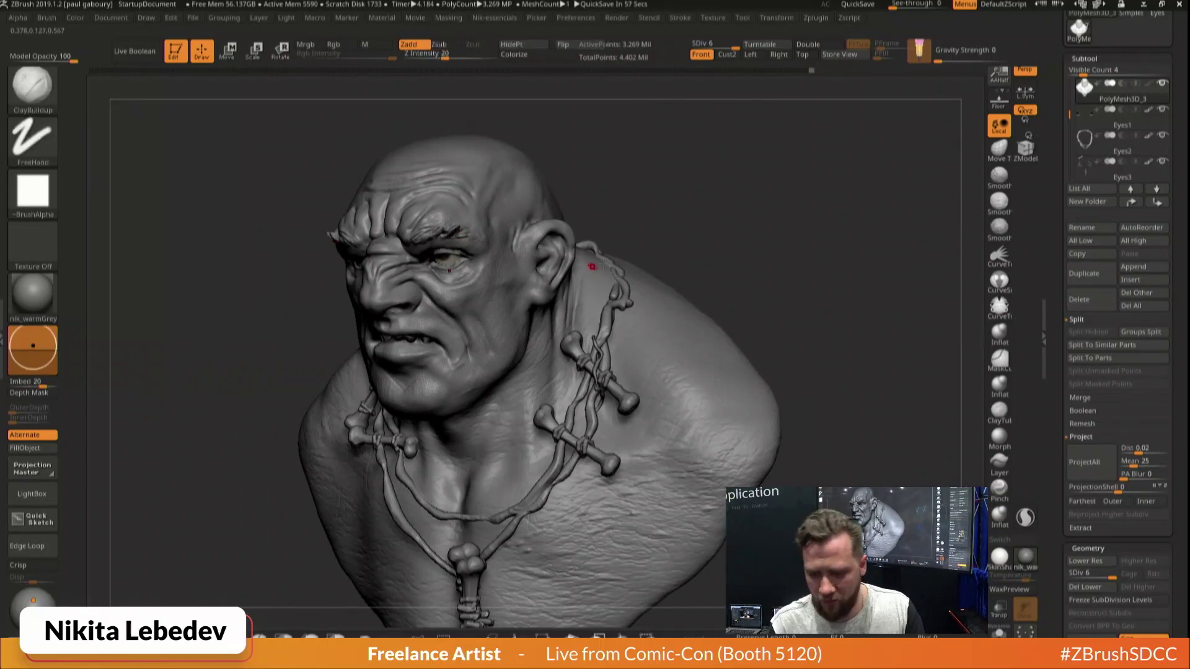
Refine the creases at the inner brows with DamStandard and puff up the skin below the eyes with the Inflat brush
right_click_drag(591, 267, 685, 265)
key("b")
key("d")
key("s")
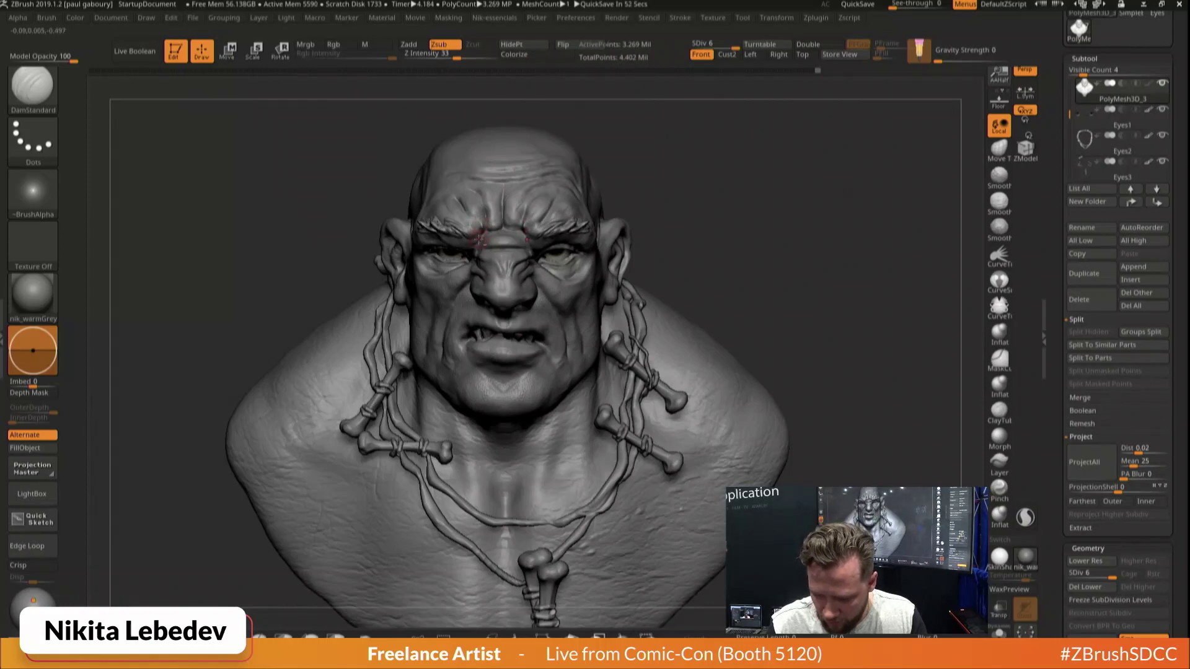
key("s")
right_click_drag(574, 227, 489, 306, "alt")
key("s")
key("b")
key("i")
key("n")
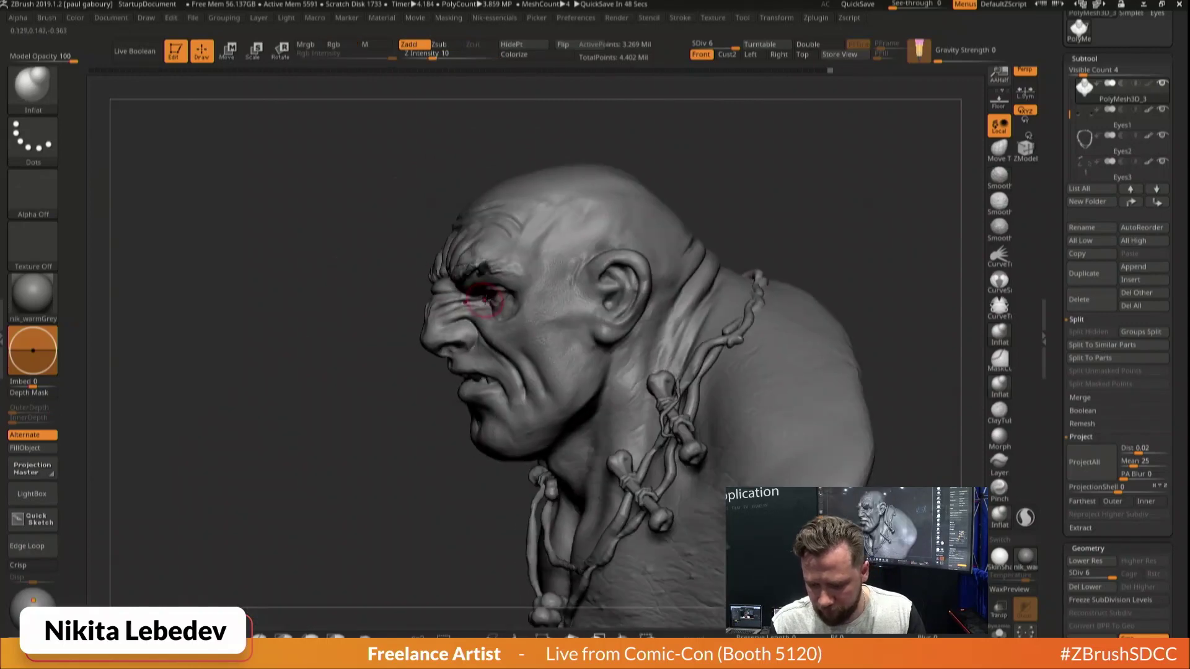
left_click_drag(488, 307, 491, 304)
key("f")
right_click_drag(817, 458, 795, 481)
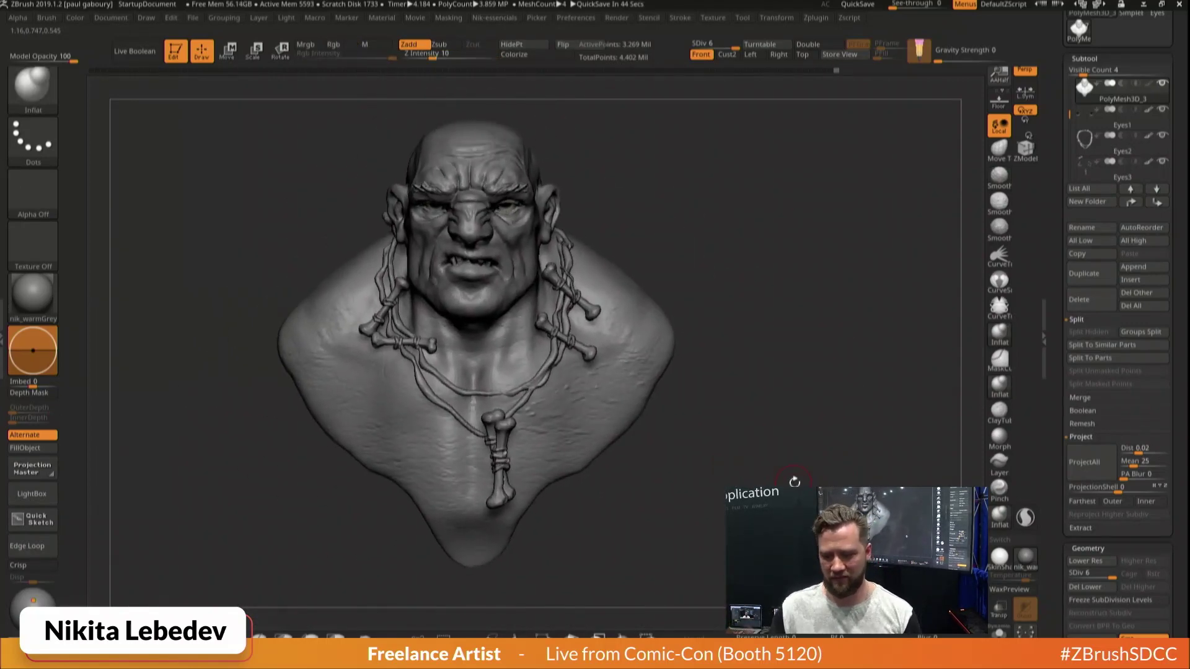